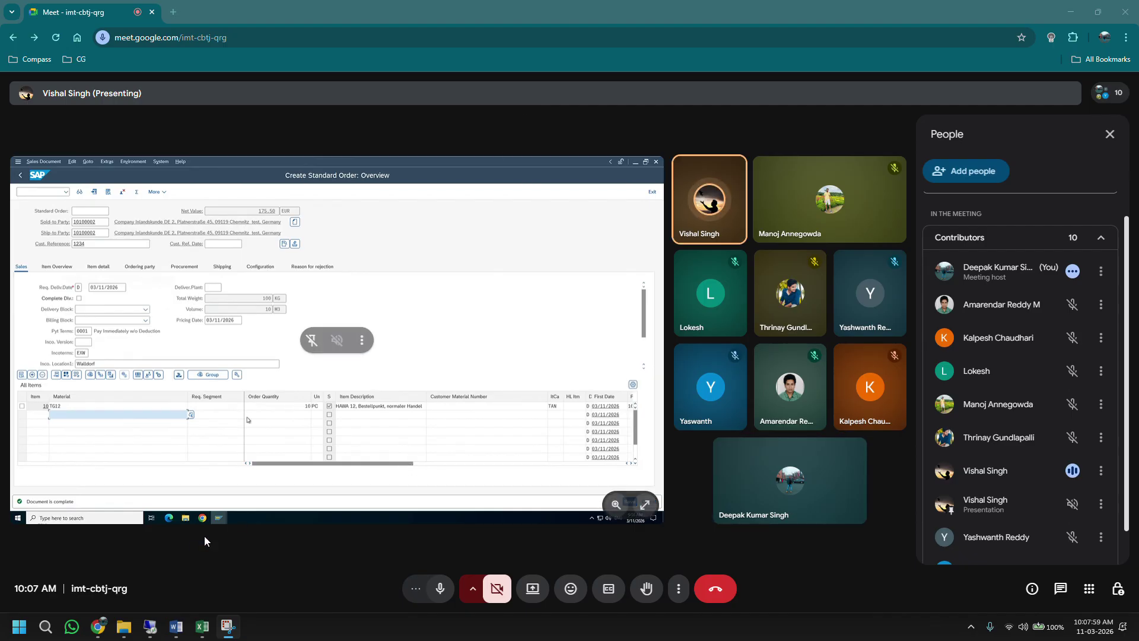
pyautogui.click(103, 624)
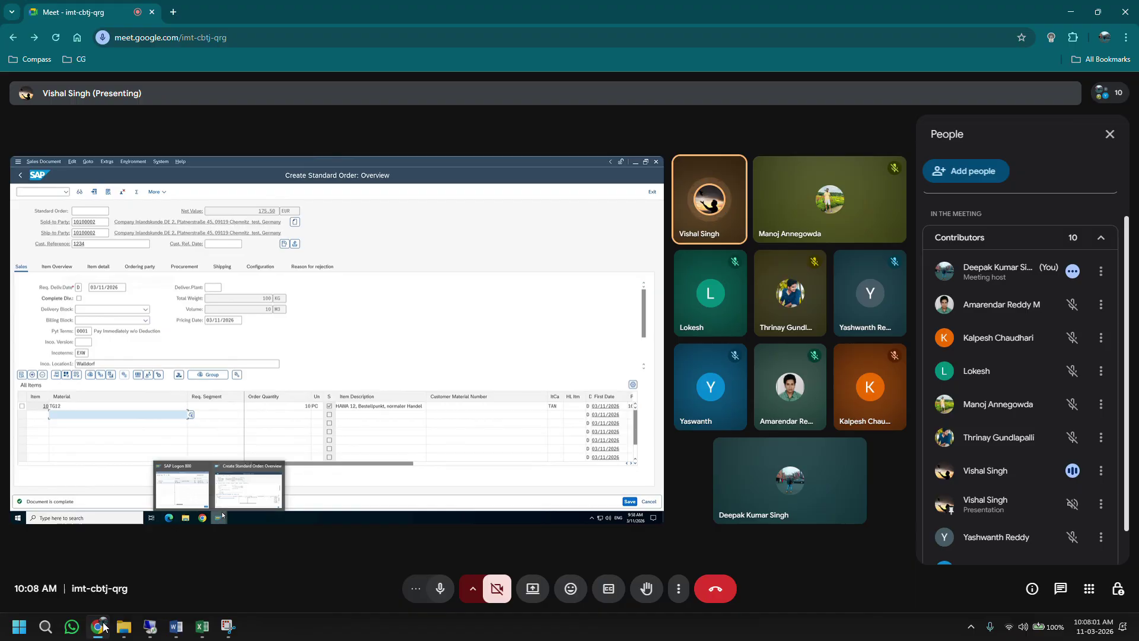
pyautogui.click(103, 624)
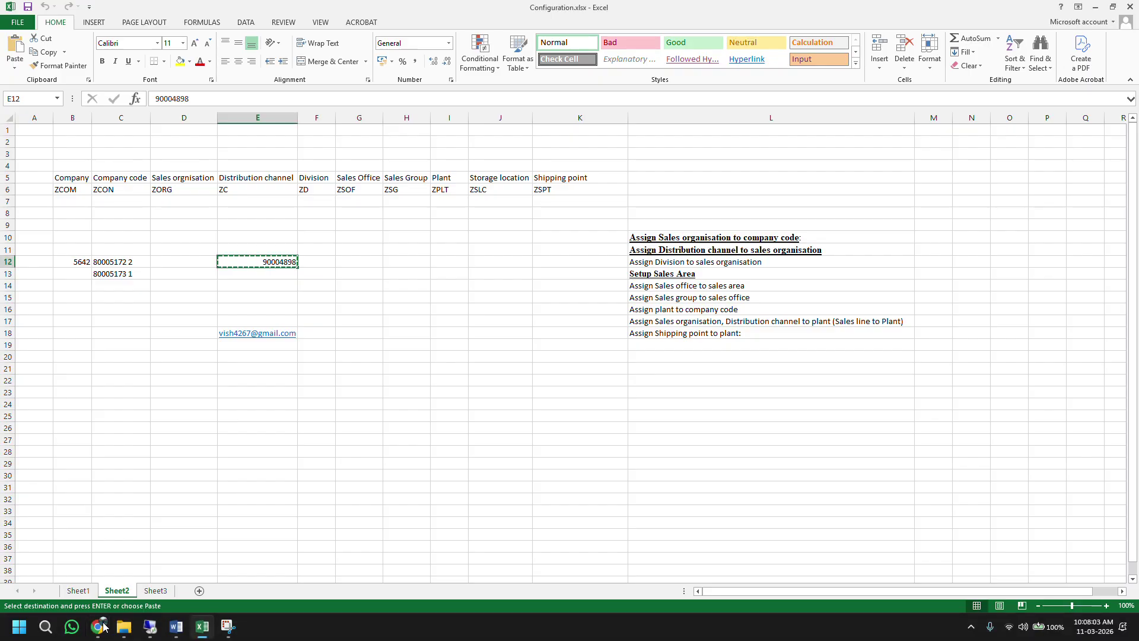
pyautogui.click(103, 626)
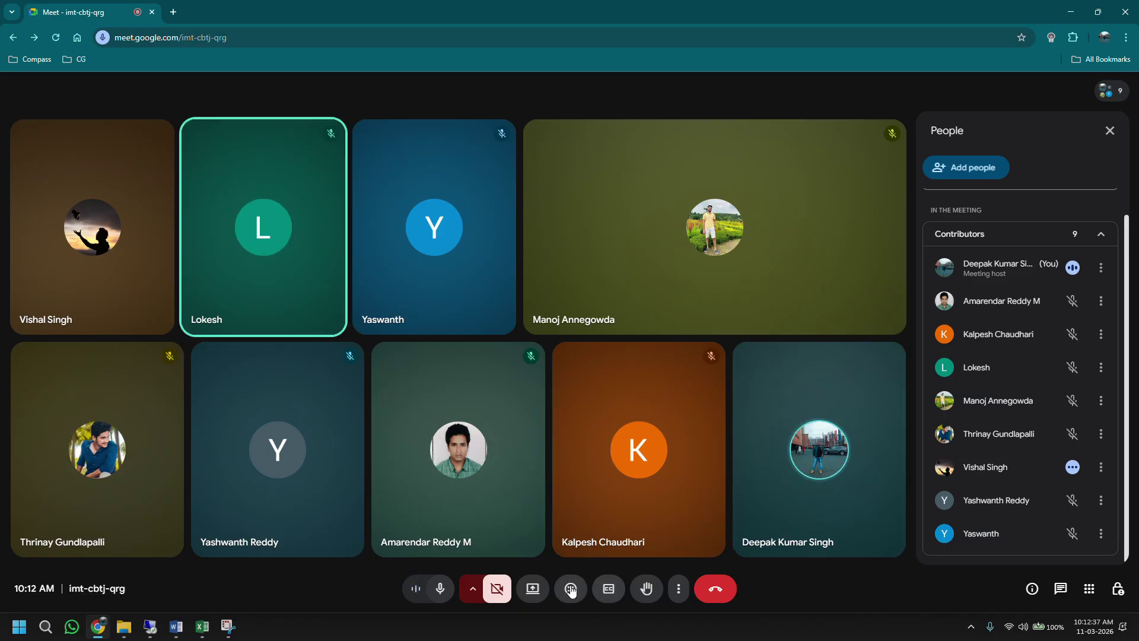
# Share the entire screen with the meeting participants
pyautogui.click(533, 588)
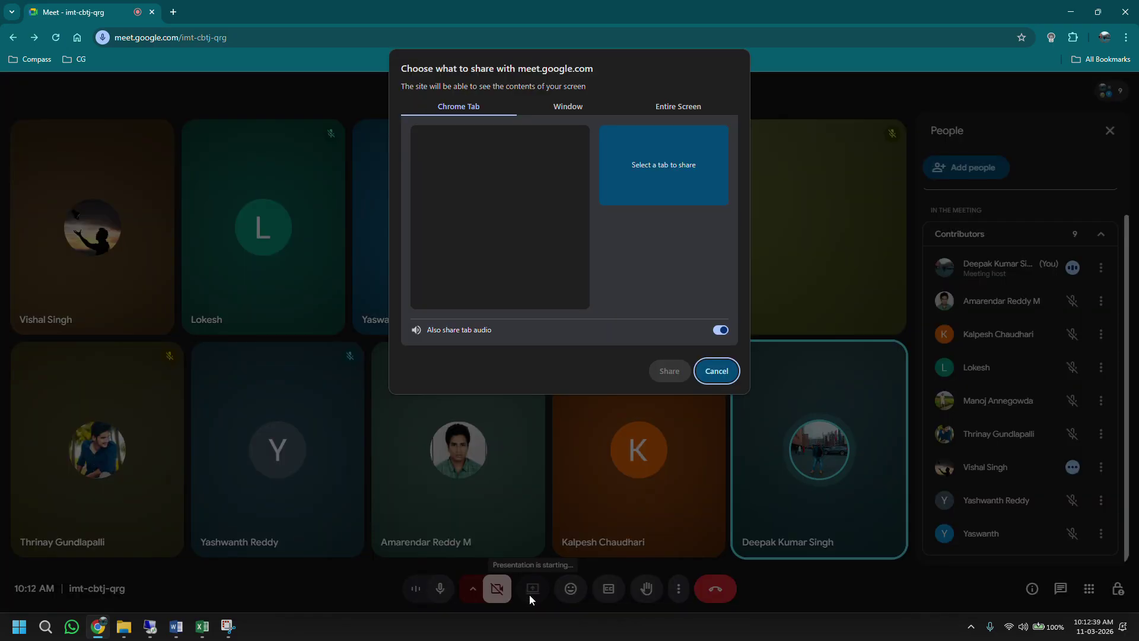
pyautogui.click(664, 113)
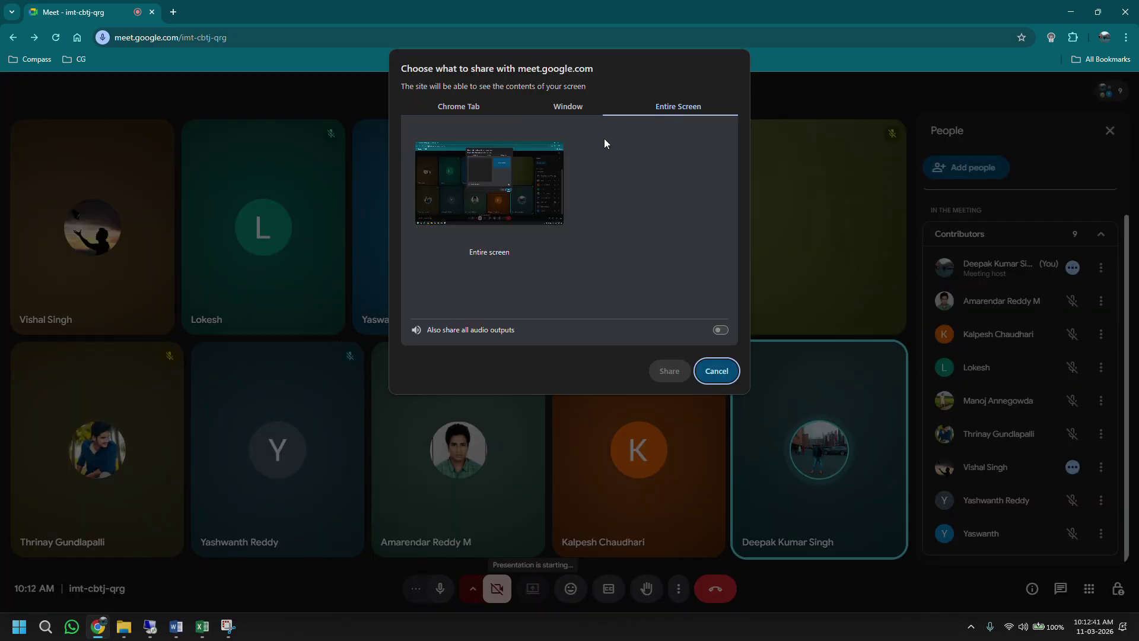
pyautogui.click(528, 164)
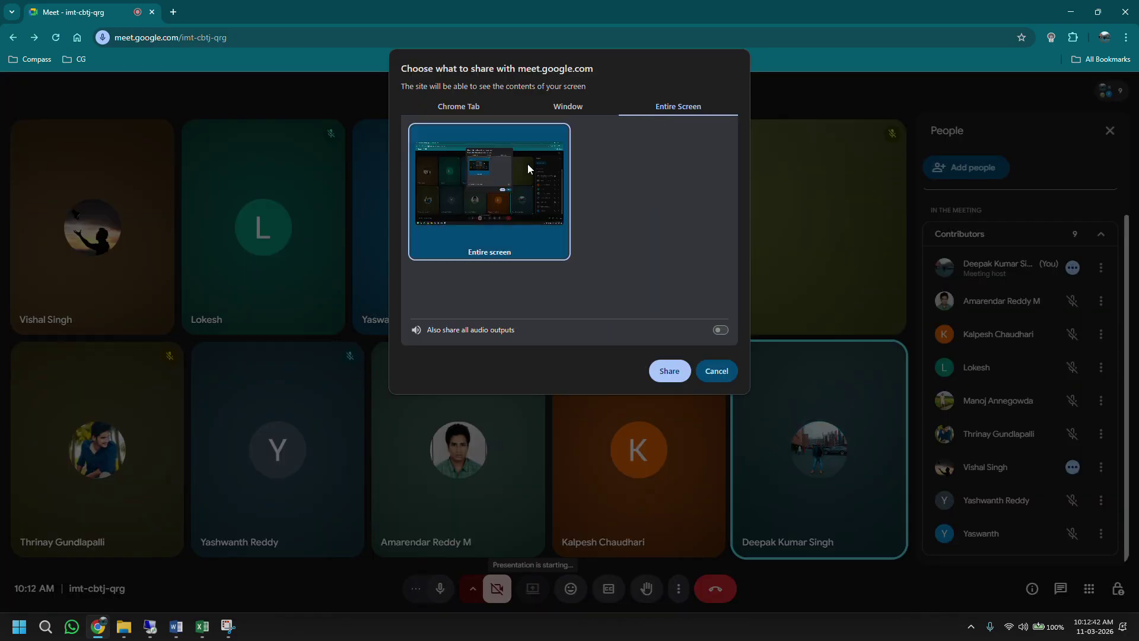
pyautogui.click(667, 372)
# Switch to the SAP remote desktop and snap the invoice display window to the left half of the desktop
pyautogui.click(148, 628)
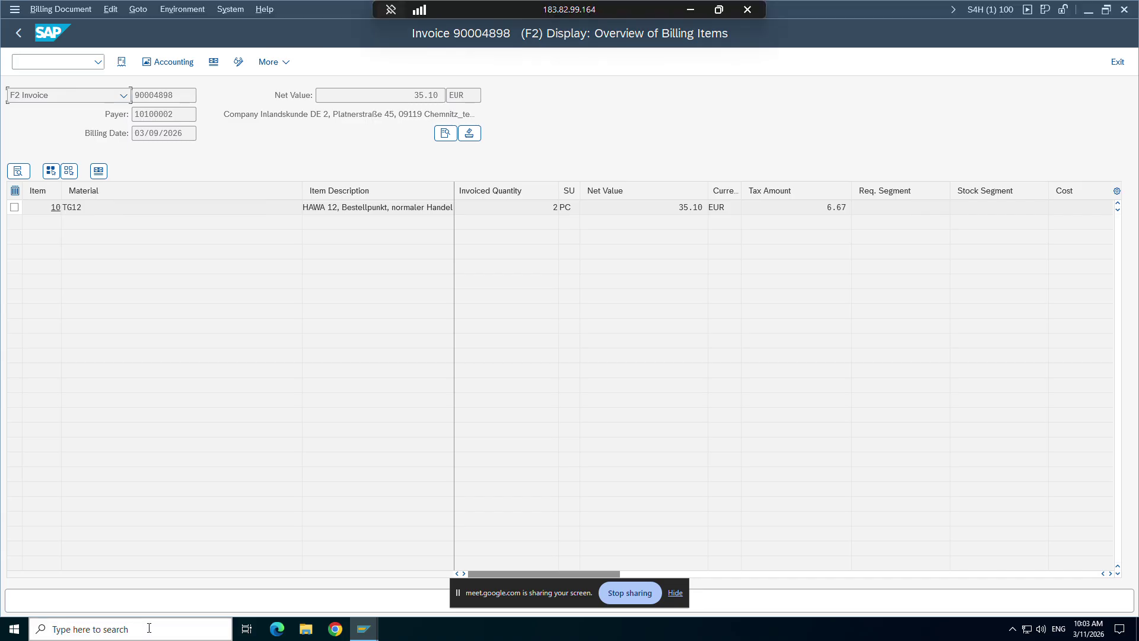
pyautogui.moveTo(374, 615)
pyautogui.click(386, 569)
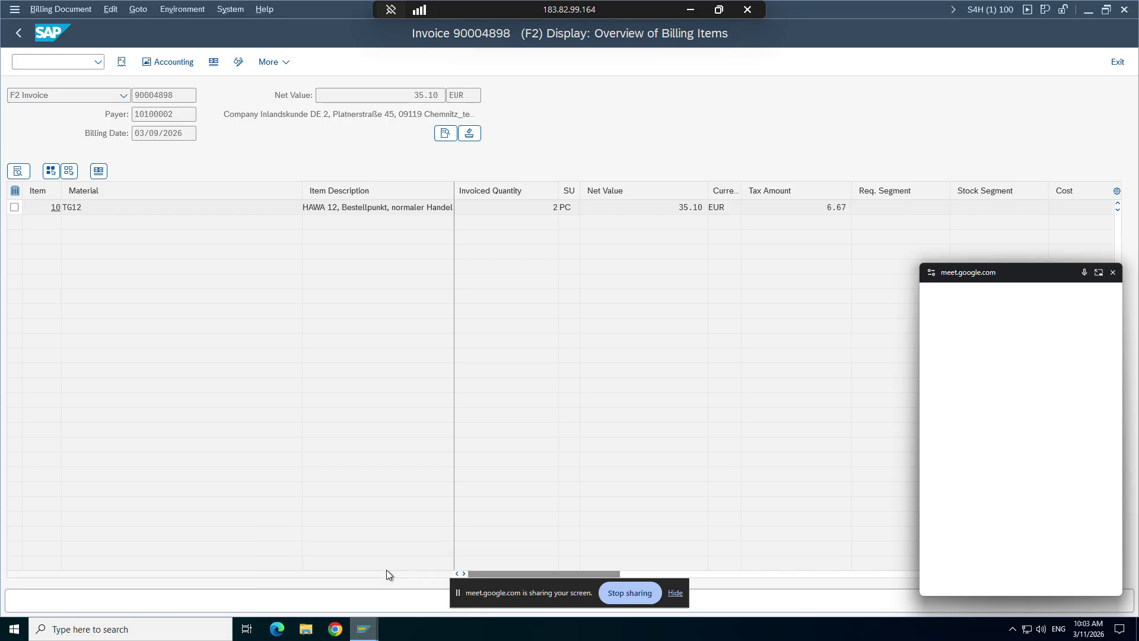
pyautogui.press('super+Left')
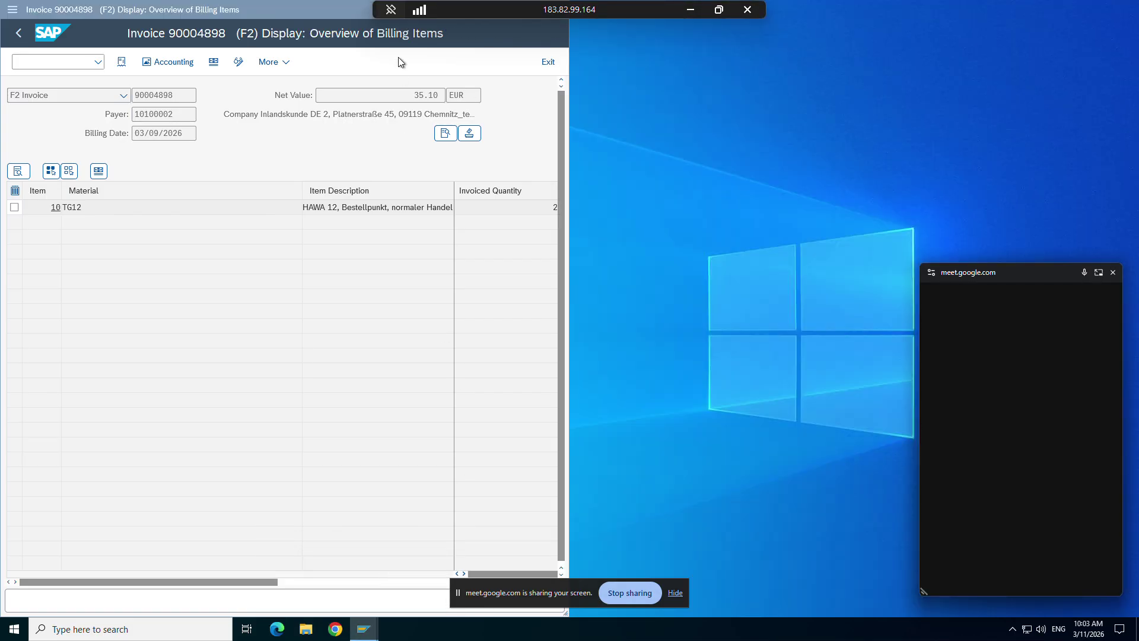
# Open a second SAP session and snap its window beside the invoice, on the right half of the desktop
pyautogui.click(35, 9)
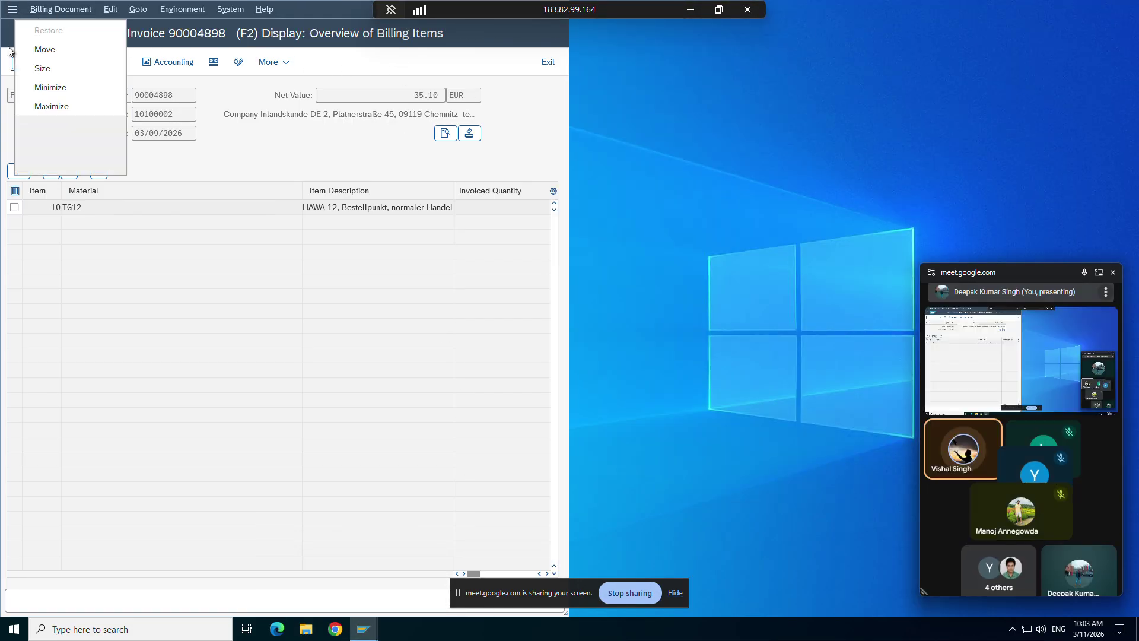
pyautogui.click(25, 145)
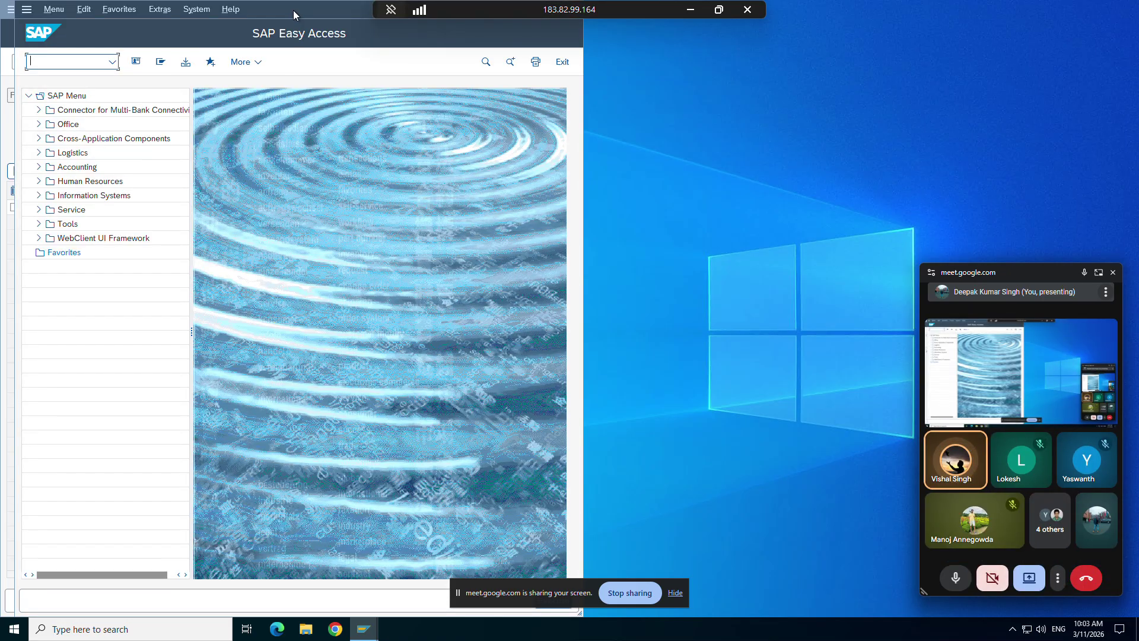
pyautogui.doubleClick(293, 10)
pyautogui.press('super+Right')
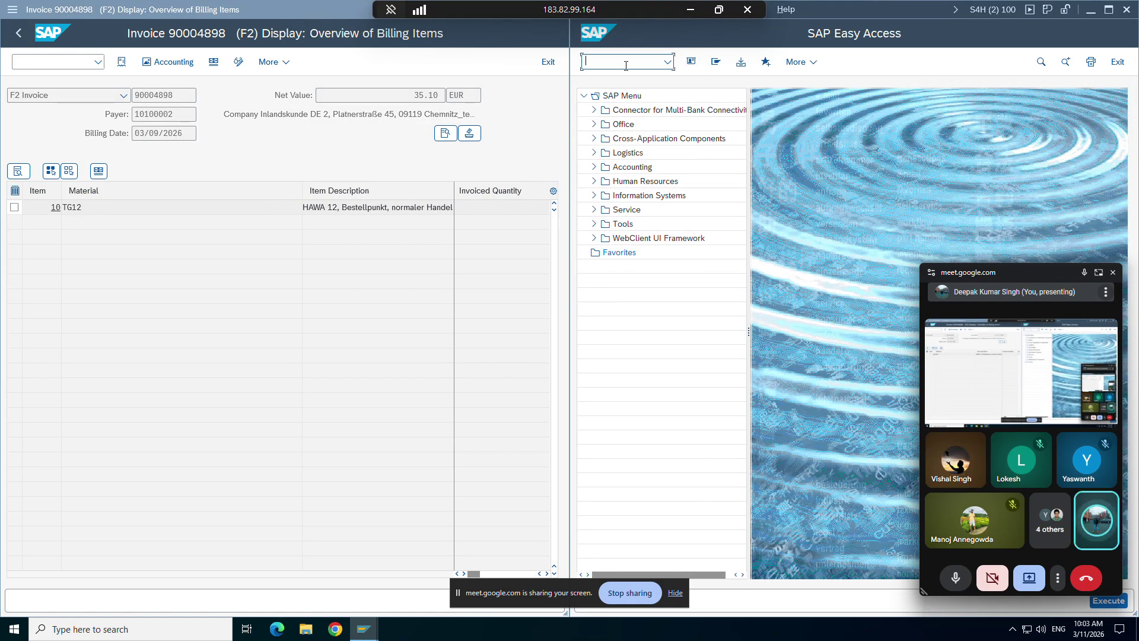
# Start creating a sales document with order type OR, sales organization 1010, distribution channel 10 and division 00
pyautogui.press('Return')
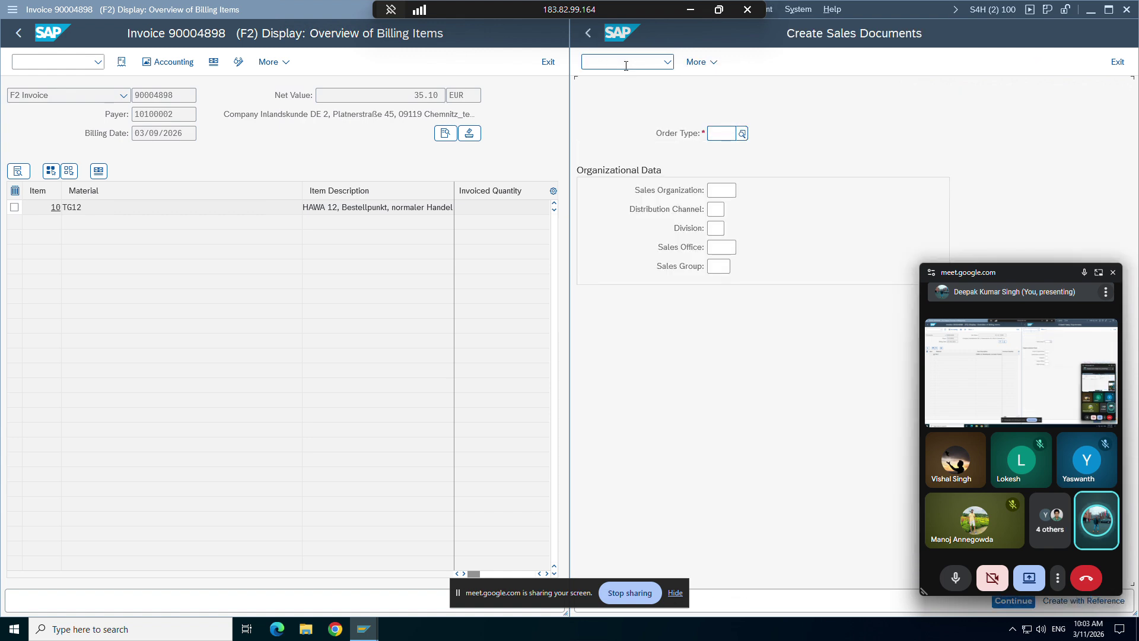
pyautogui.click(719, 134)
pyautogui.click(717, 156)
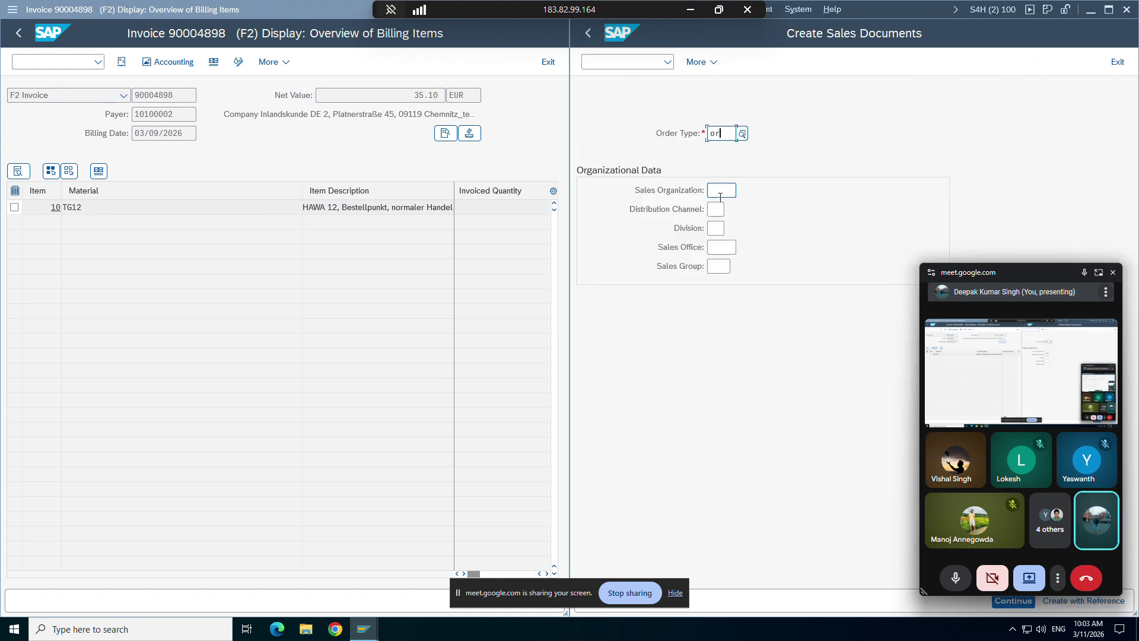
pyautogui.click(720, 191)
pyautogui.click(721, 209)
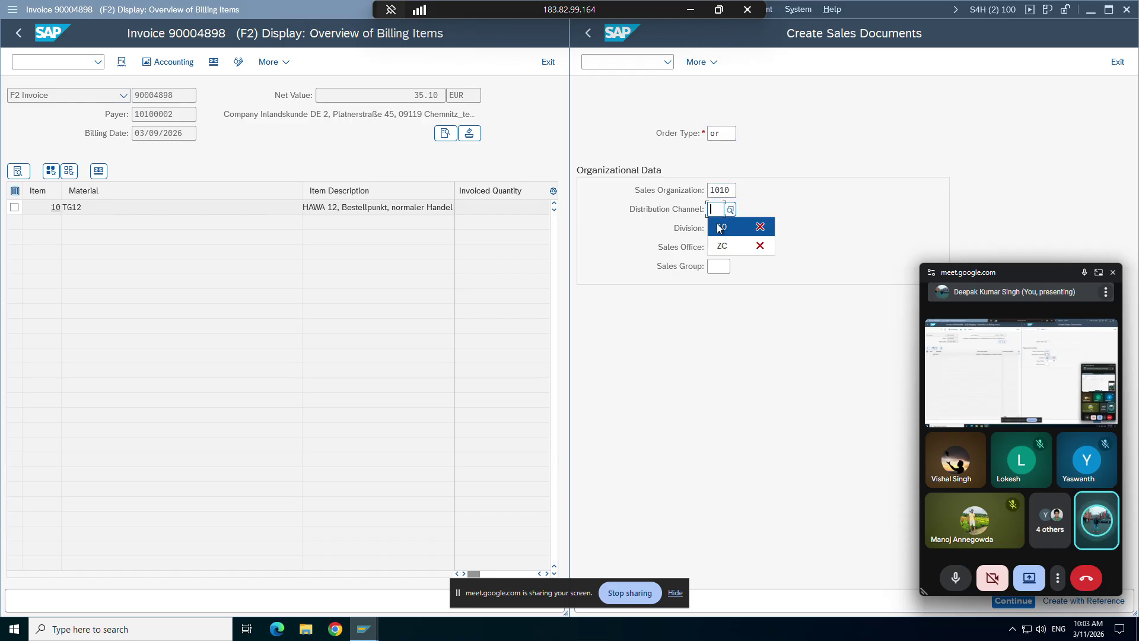
pyautogui.click(720, 228)
pyautogui.click(718, 245)
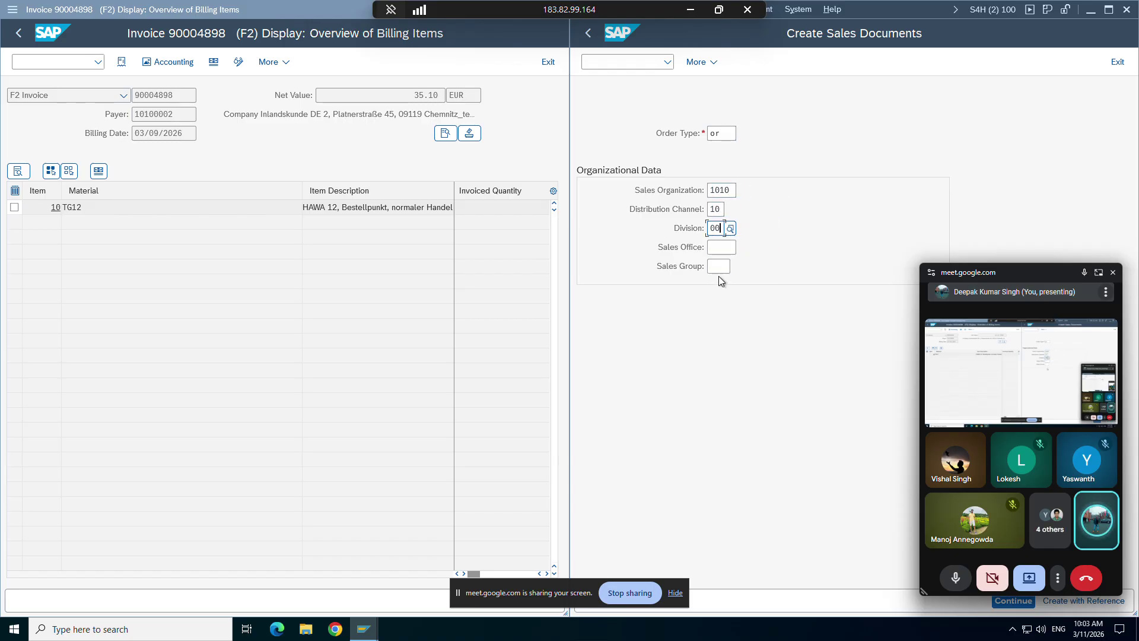
pyautogui.press('Return')
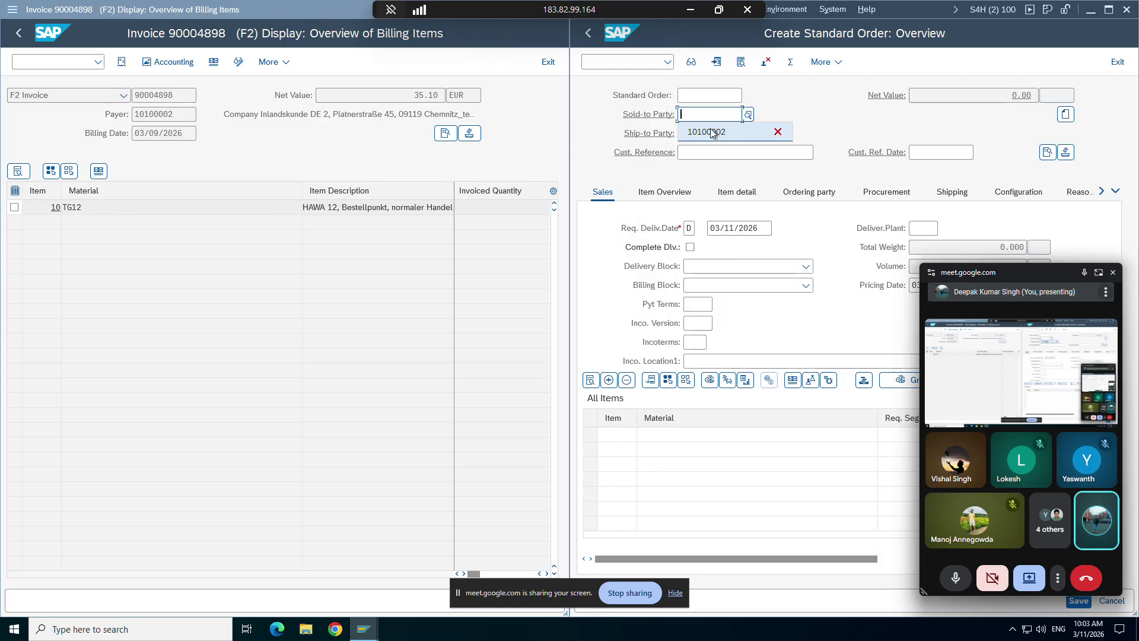
# Fill in the sold-to party's customer number and enter material TG12 as the first order item
pyautogui.click(711, 132)
pyautogui.press('Return')
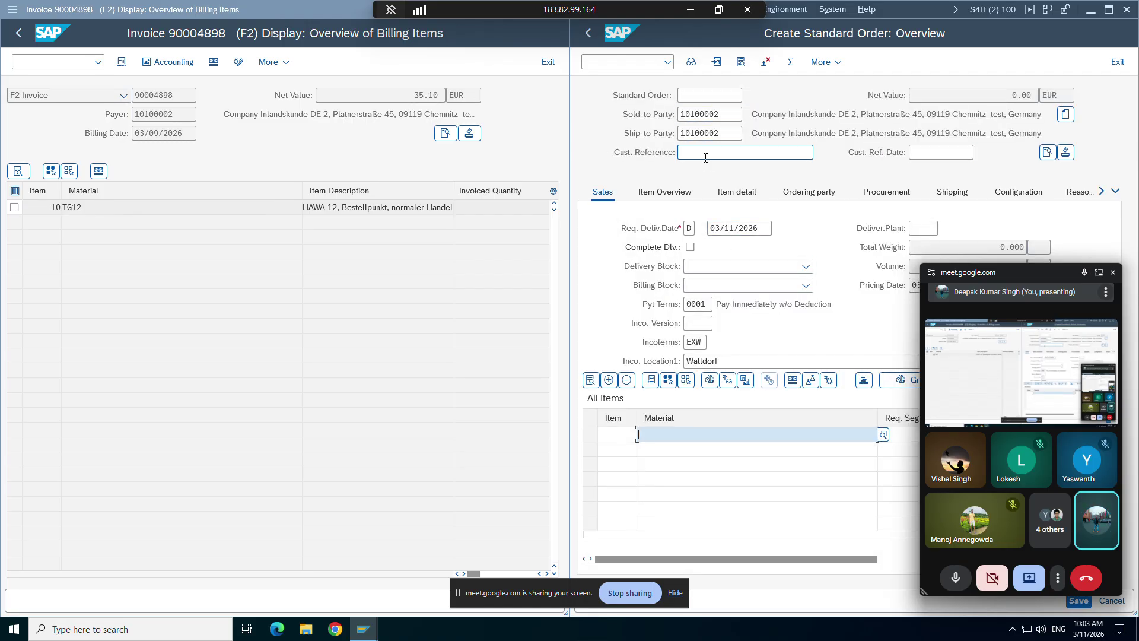
pyautogui.click(672, 452)
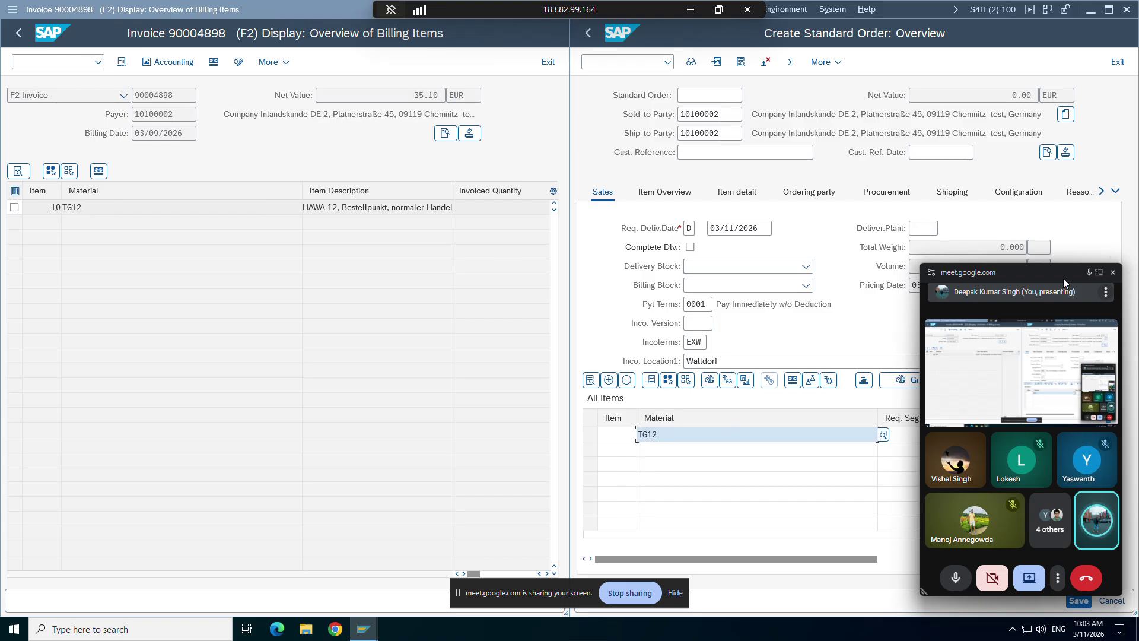
# Maximize the sales order window and move the floating meeting window clear of the item table's quantity column
pyautogui.moveTo(1063, 277); pyautogui.dragTo(545, 297)
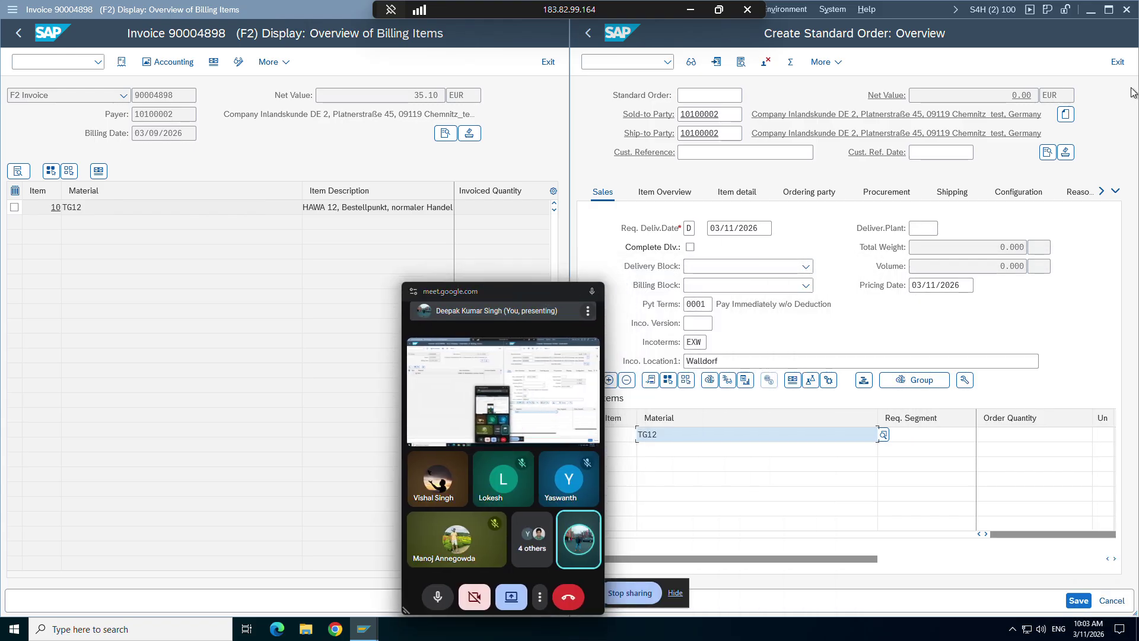
pyautogui.click(1111, 11)
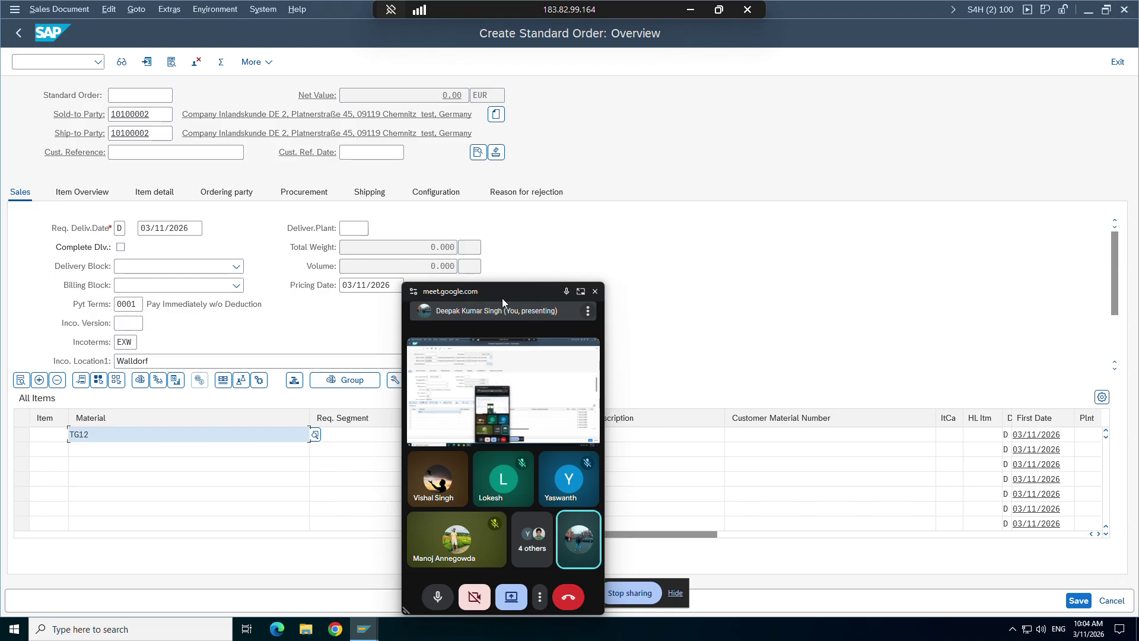
pyautogui.moveTo(502, 297); pyautogui.dragTo(952, 234)
# Set the order quantity of the TG12 item to 2
pyautogui.click(471, 434)
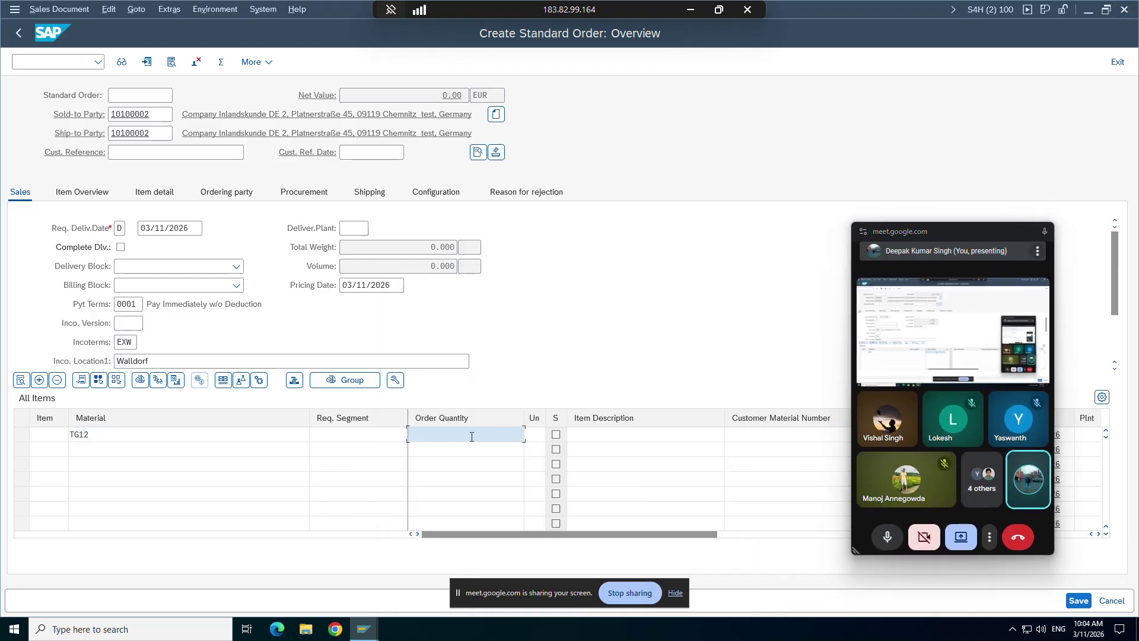
pyautogui.write('2')
pyautogui.press('Return')
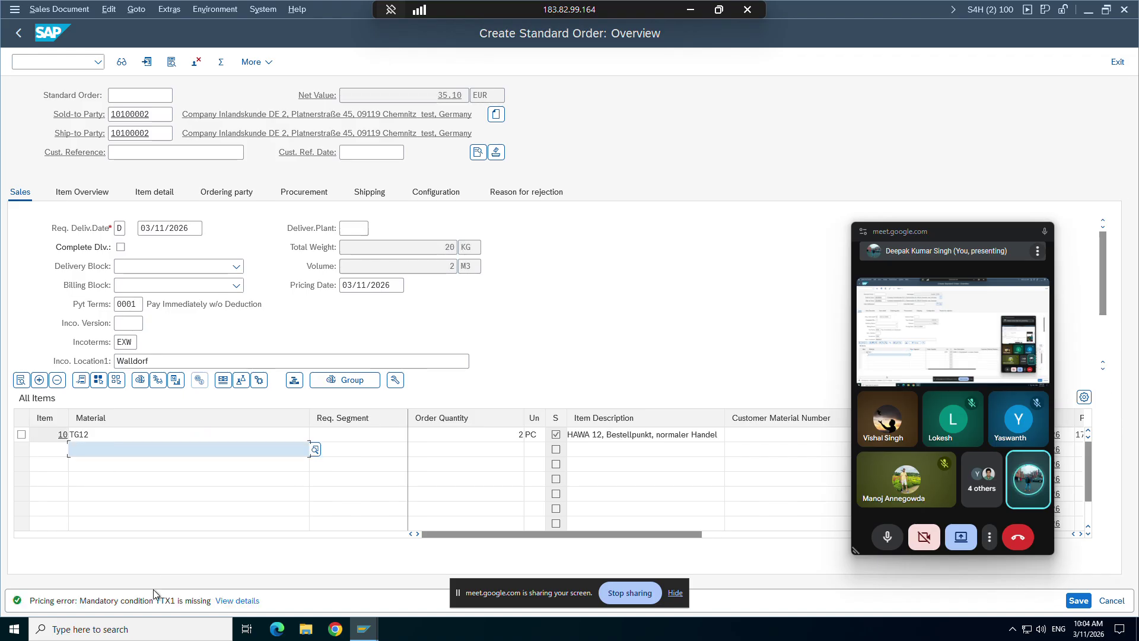
# Open the TG12 item's detailed data and examine its plant and shipping point
pyautogui.doubleClick(81, 432)
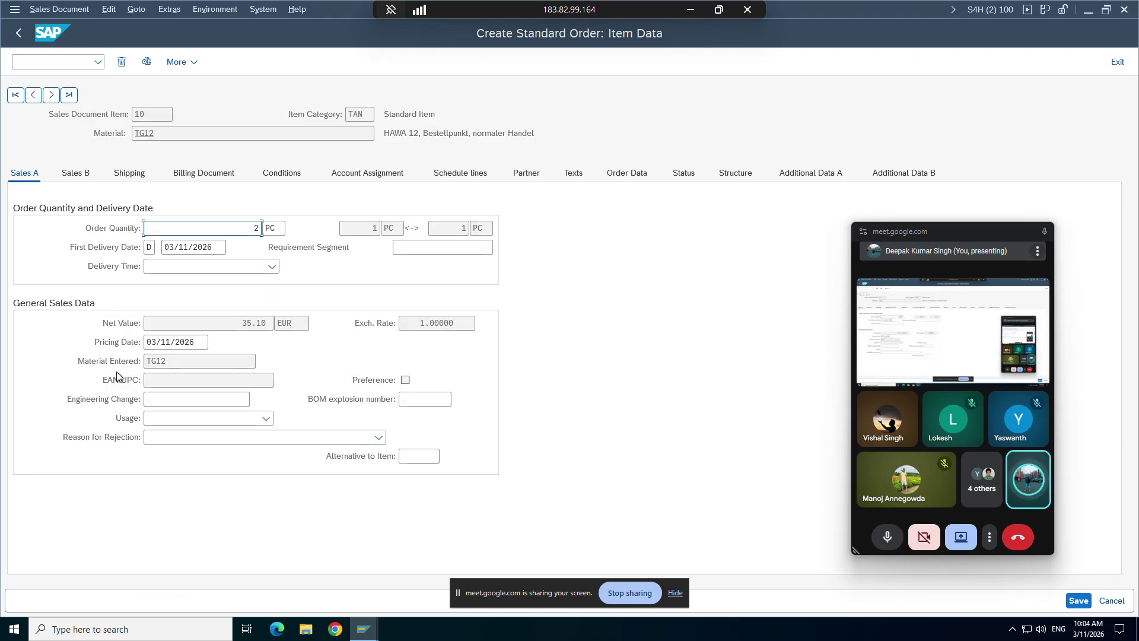
pyautogui.click(130, 173)
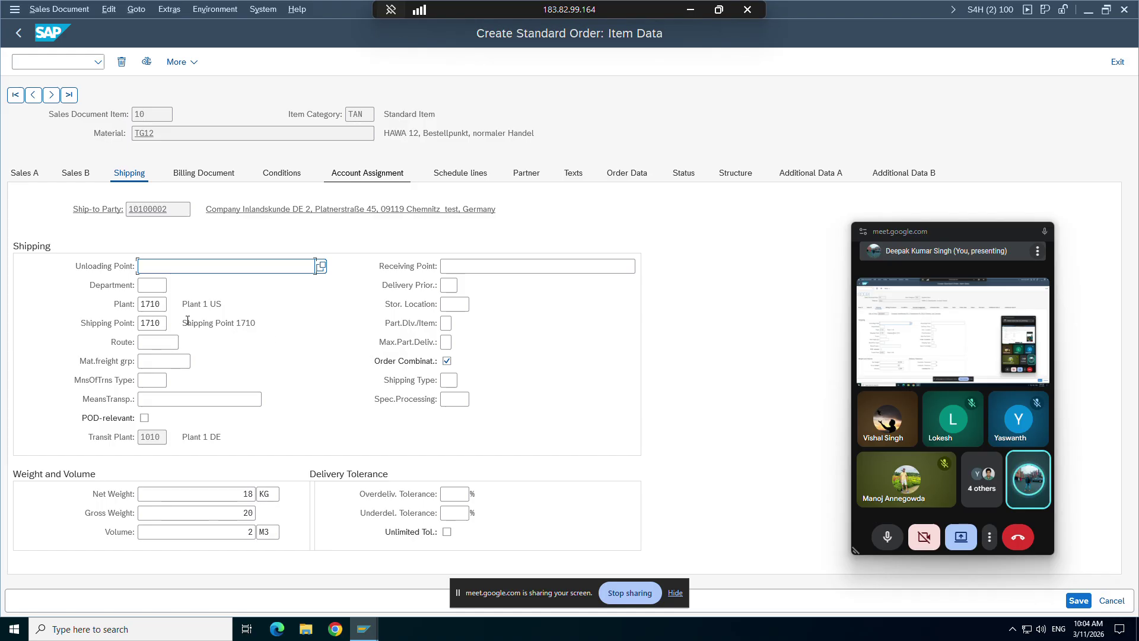
# Try plant 1010 in the item's shipping data, then restore plant 1710
pyautogui.click(160, 303)
pyautogui.press('BackSpace')
pyautogui.press('BackSpace')
pyautogui.press('BackSpace')
pyautogui.press('BackSpace')
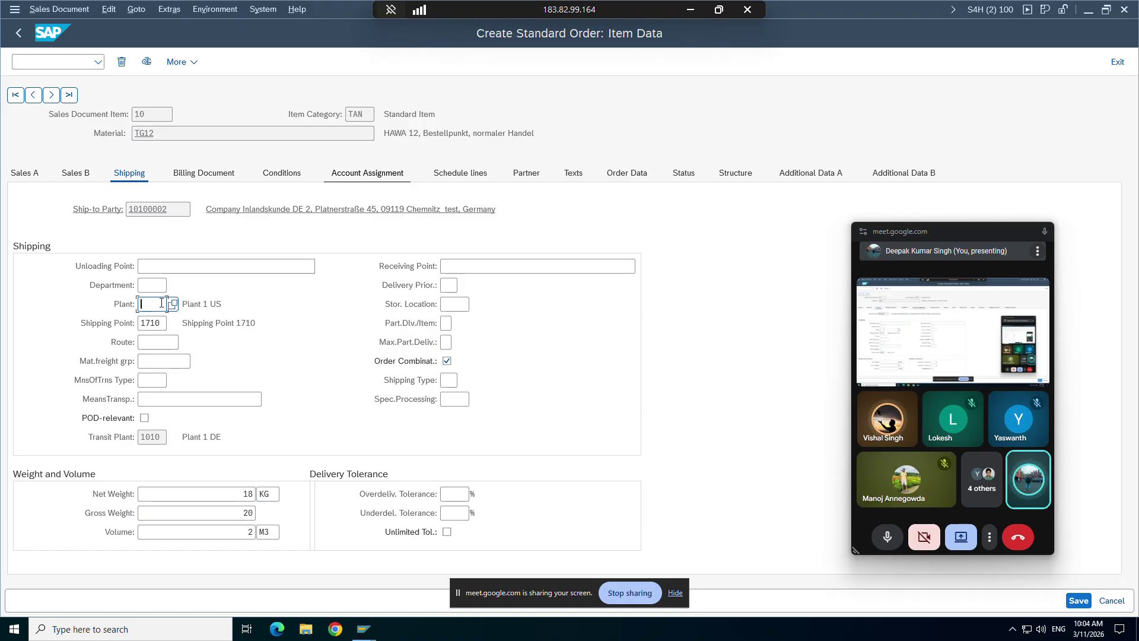
pyautogui.click(158, 322)
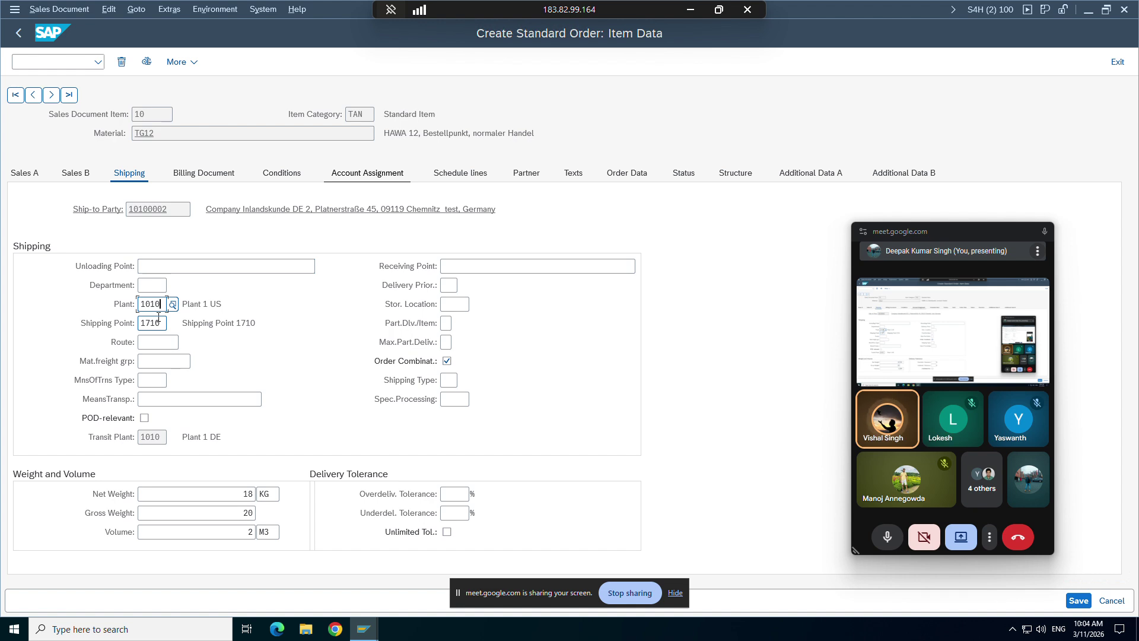
pyautogui.press('BackSpace')
pyautogui.press('BackSpace')
pyautogui.press('BackSpace')
pyautogui.write('710')
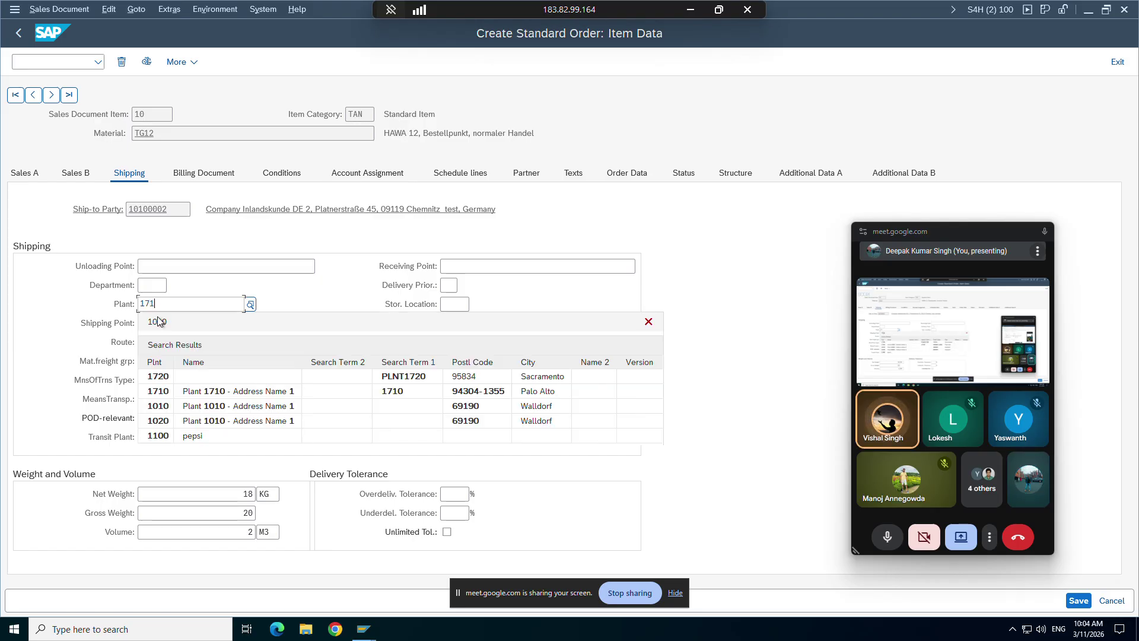
pyautogui.press('Return')
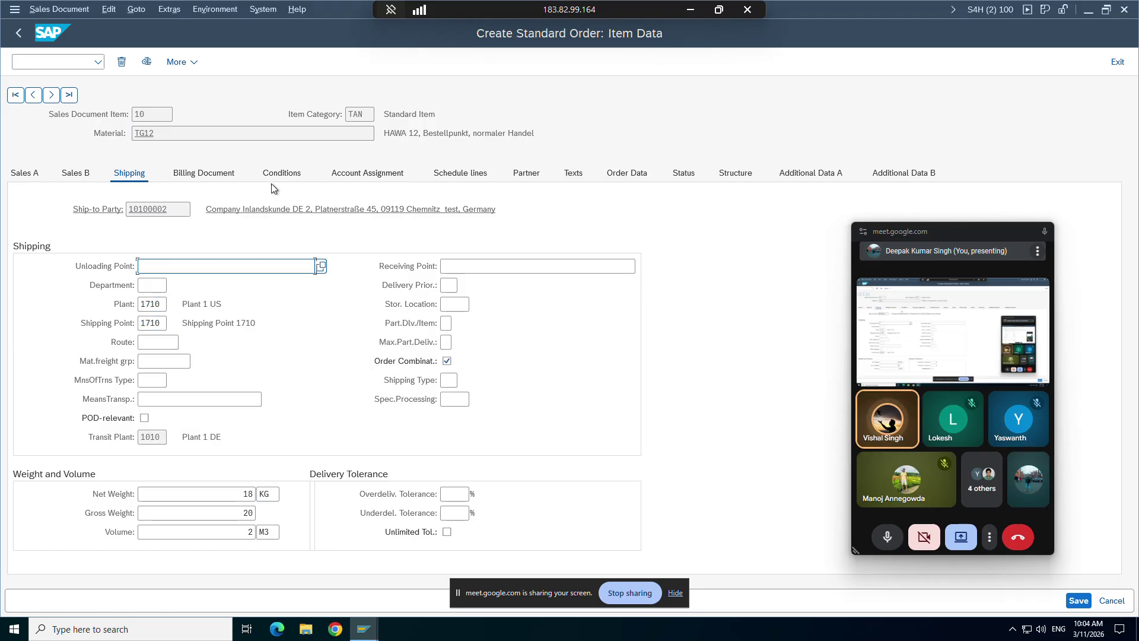
# Examine the item's pricing conditions and the access levels of output tax TTX1 in the pricing analysis, then return to the conditions
pyautogui.click(280, 173)
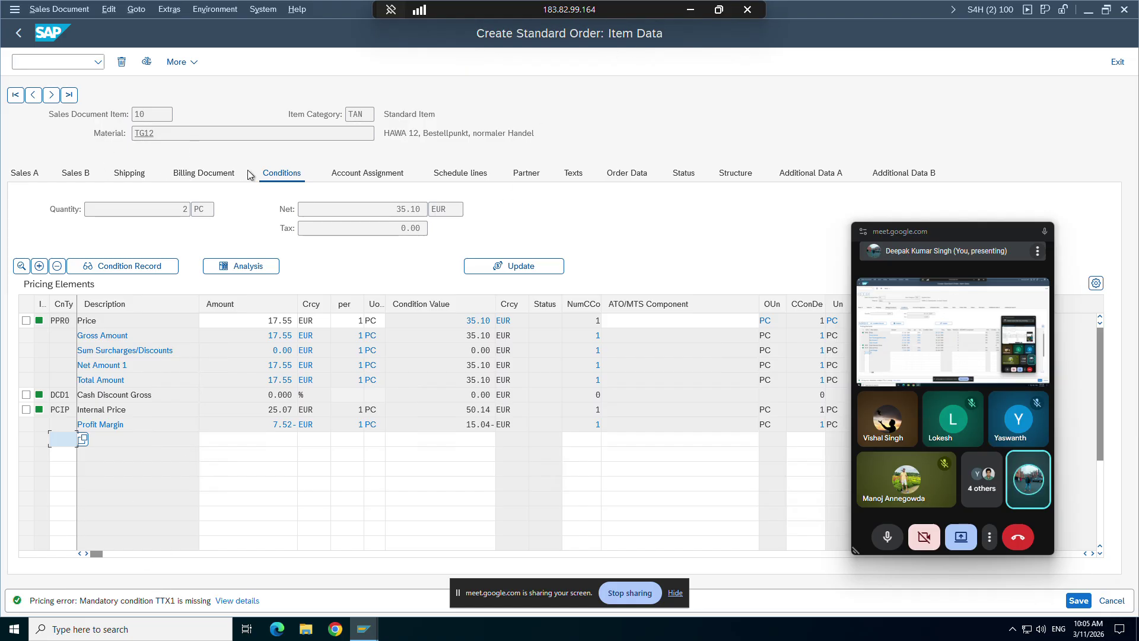
pyautogui.click(248, 265)
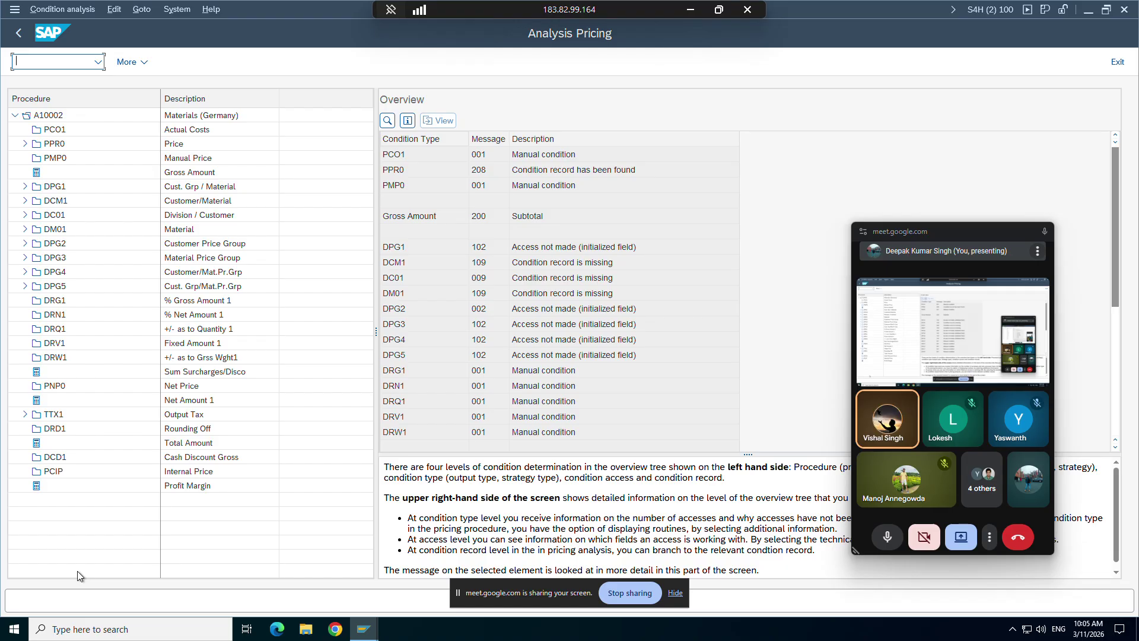
pyautogui.click(25, 414)
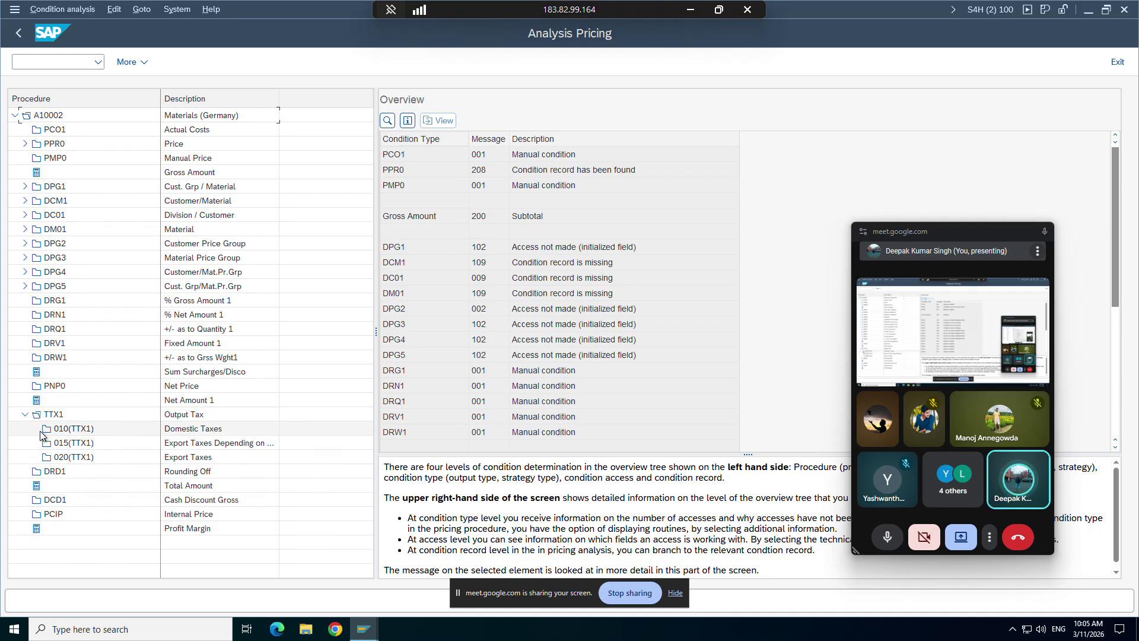
pyautogui.click(19, 36)
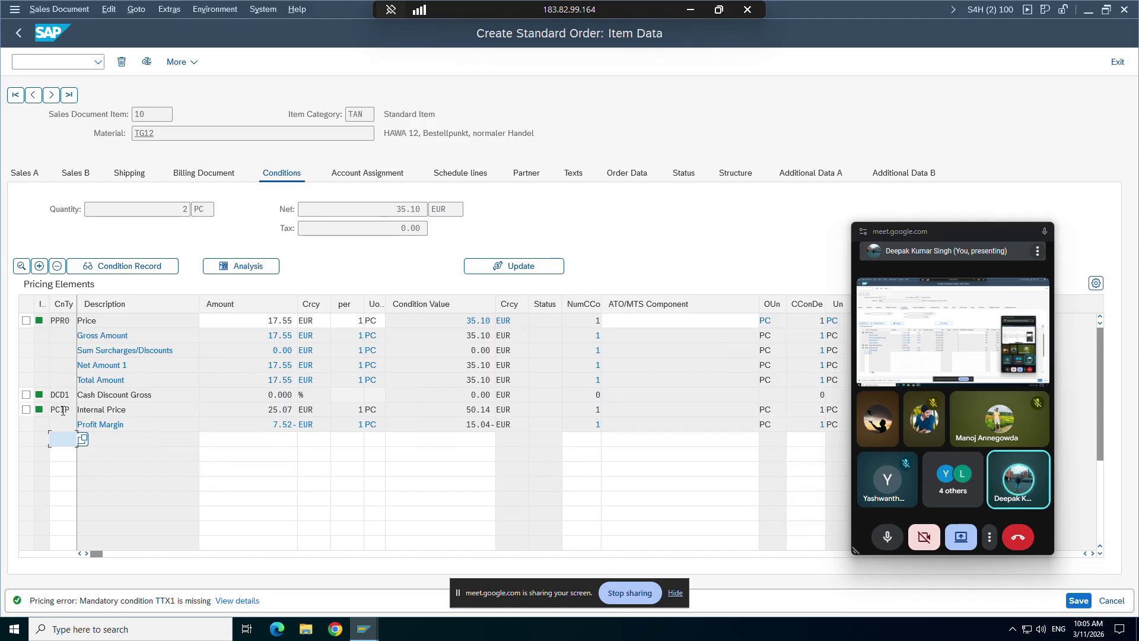
# Reopen the pricing analysis and view the details of the internal price condition type PCIP
pyautogui.click(248, 268)
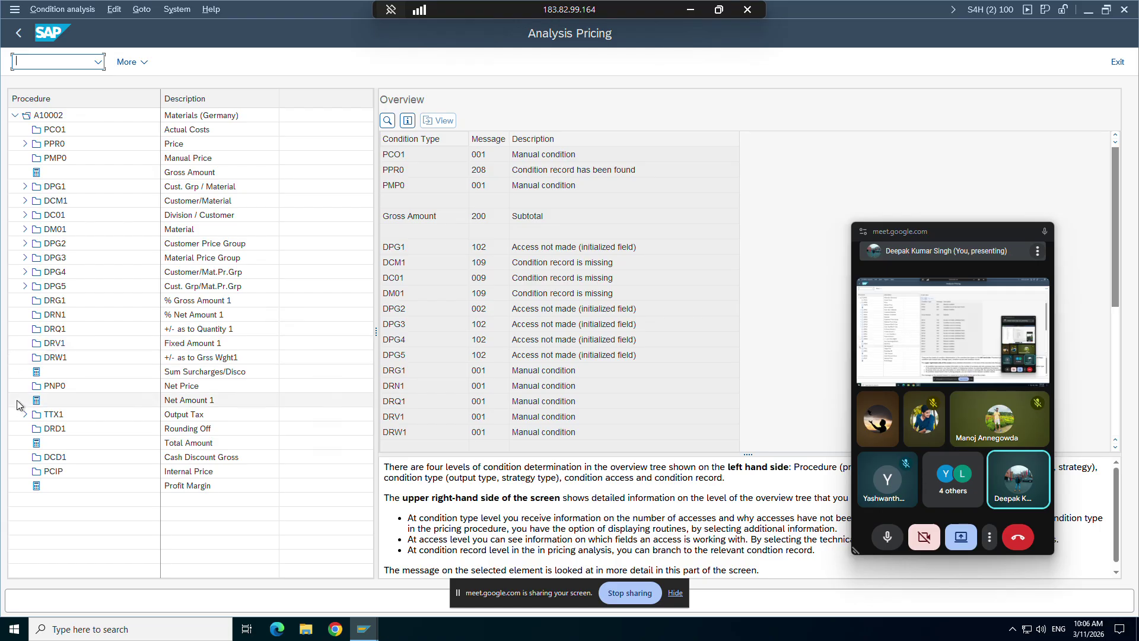
pyautogui.click(38, 473)
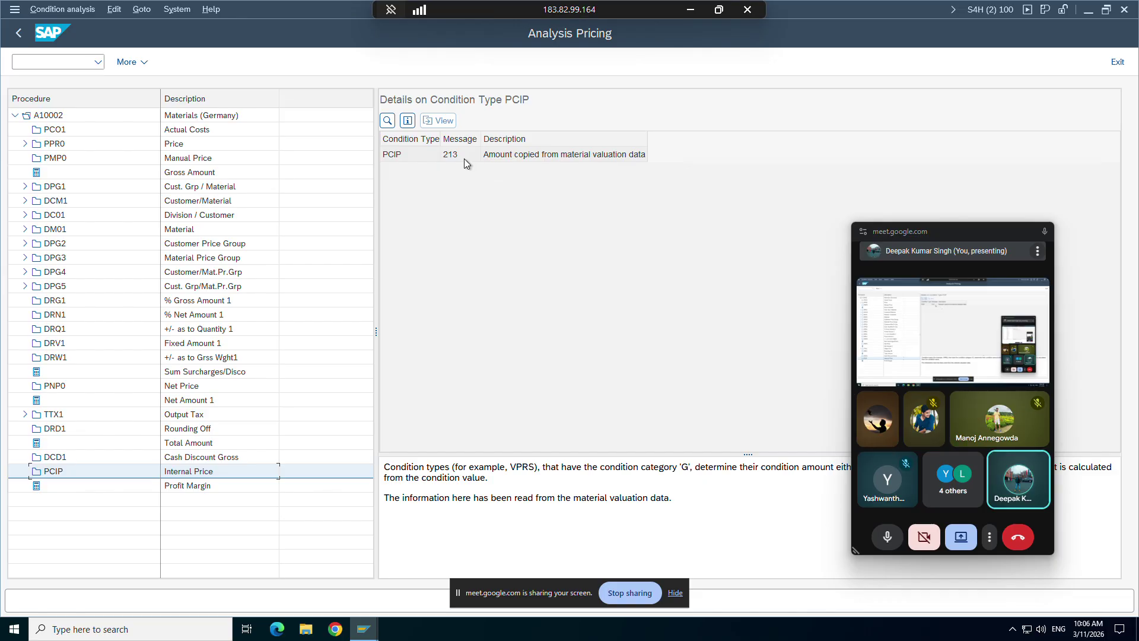
# Examine accesses 010, 015 and 020 of output tax TTX1, including the country and customer tax class fields of access 020
pyautogui.click(24, 415)
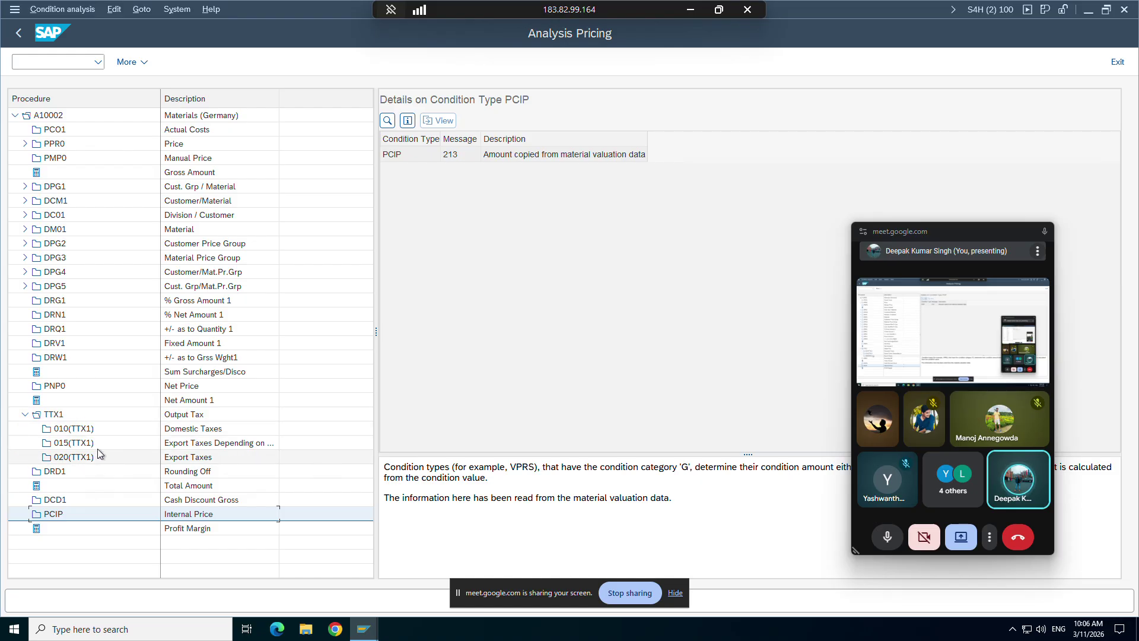
pyautogui.click(89, 430)
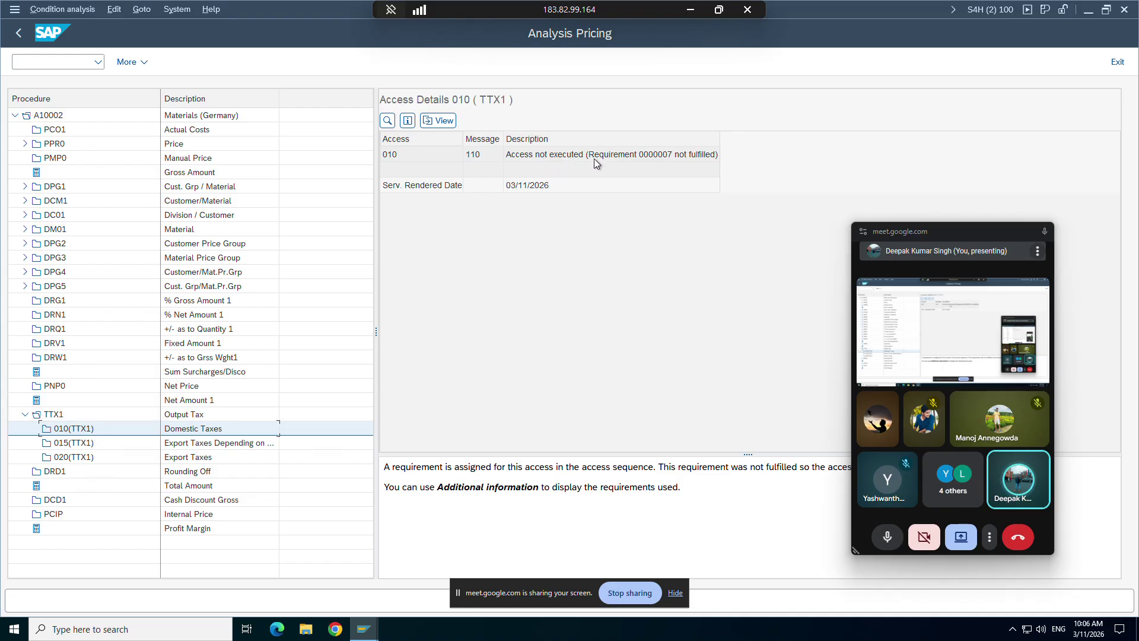
pyautogui.click(74, 443)
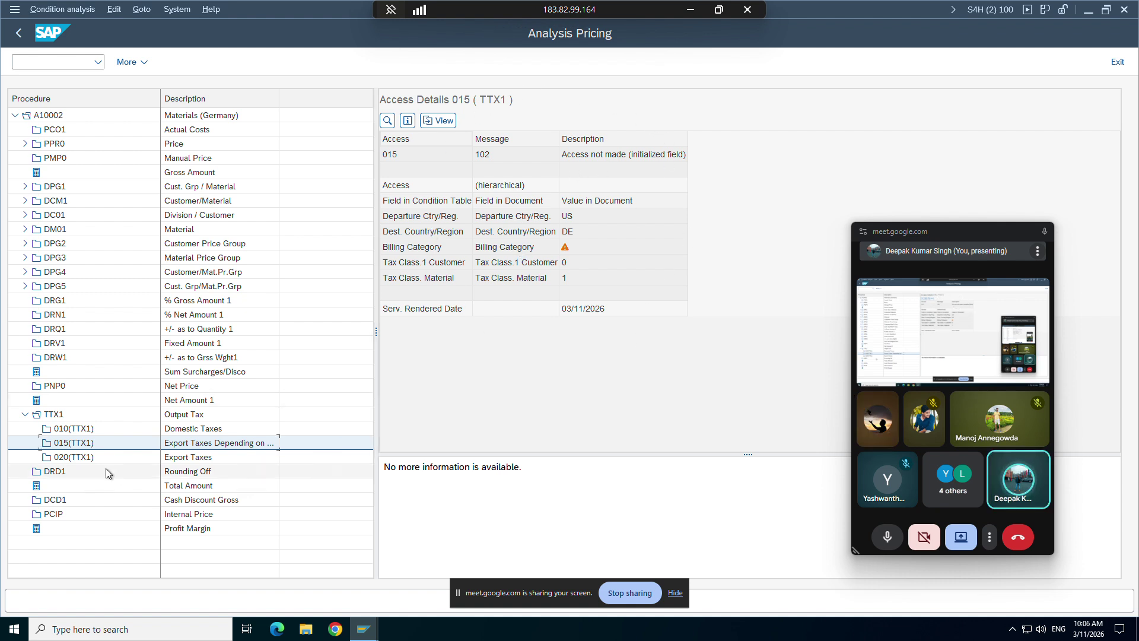
pyautogui.click(74, 457)
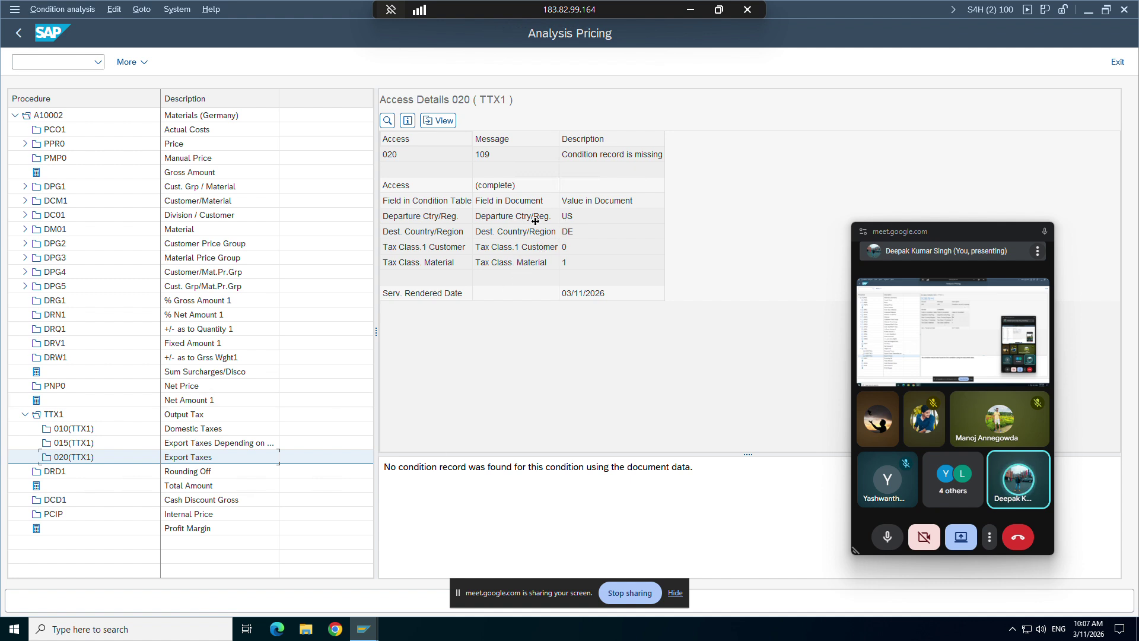
pyautogui.click(401, 221)
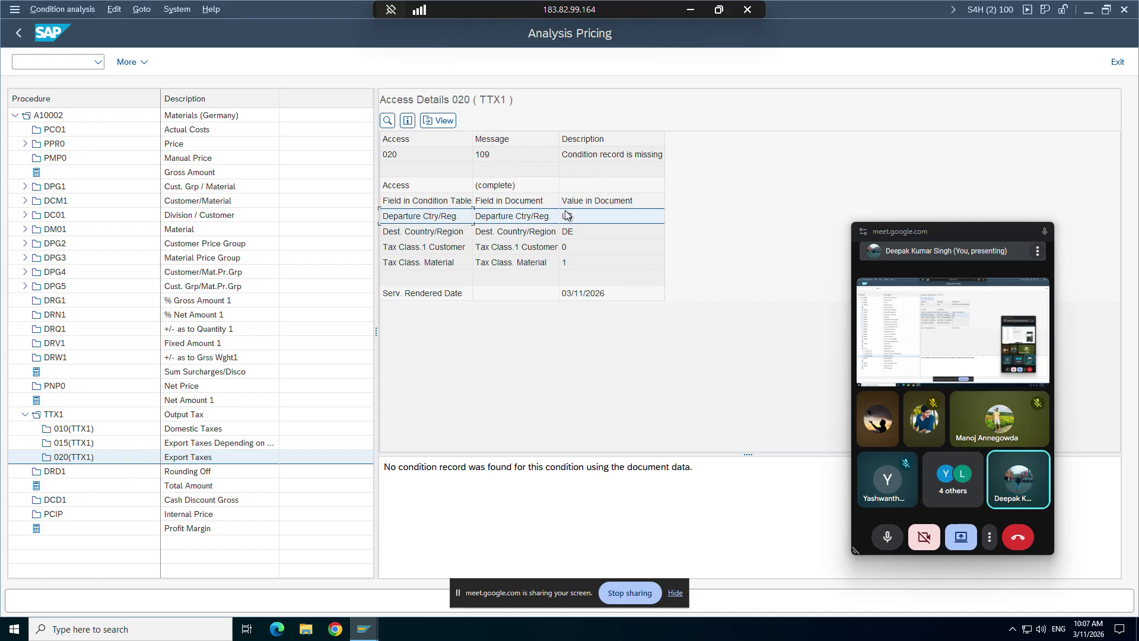
pyautogui.click(465, 233)
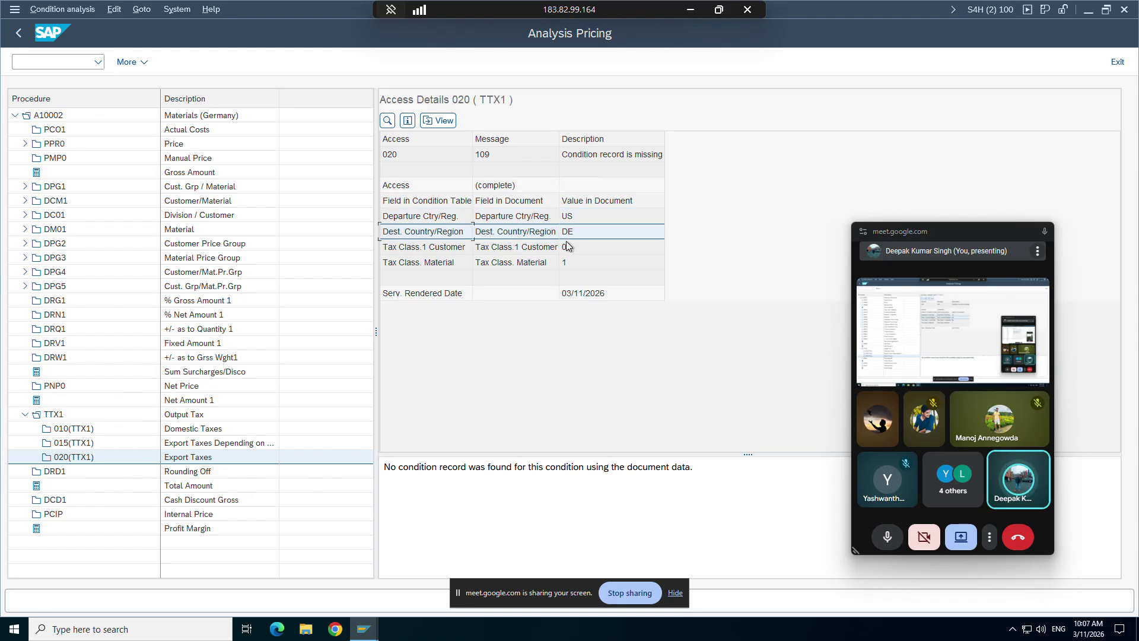
pyautogui.click(413, 250)
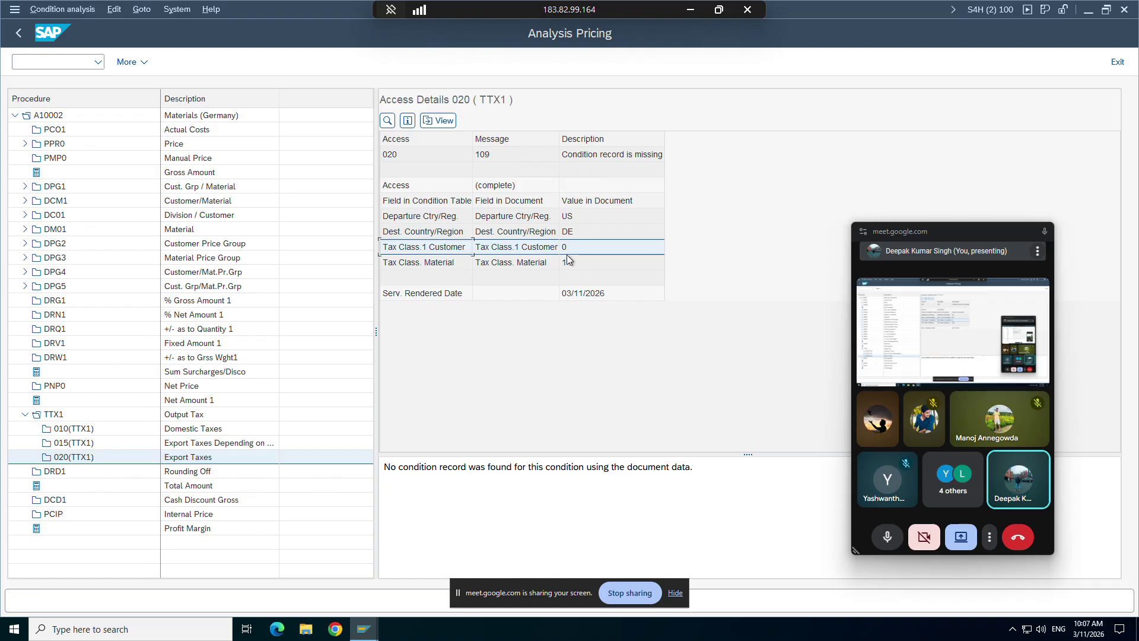
# Copy the document values of access 020, from departure country to material tax classification
pyautogui.click(574, 217)
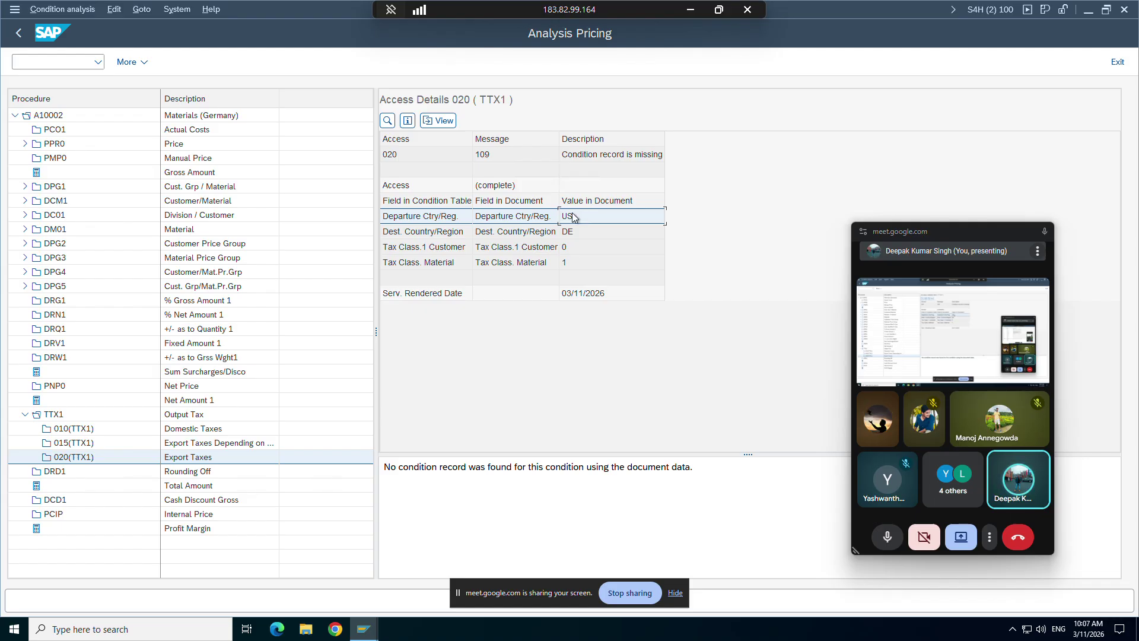
pyautogui.moveTo(573, 217); pyautogui.dragTo(575, 260)
pyautogui.hotkey('ctrl', 'c')
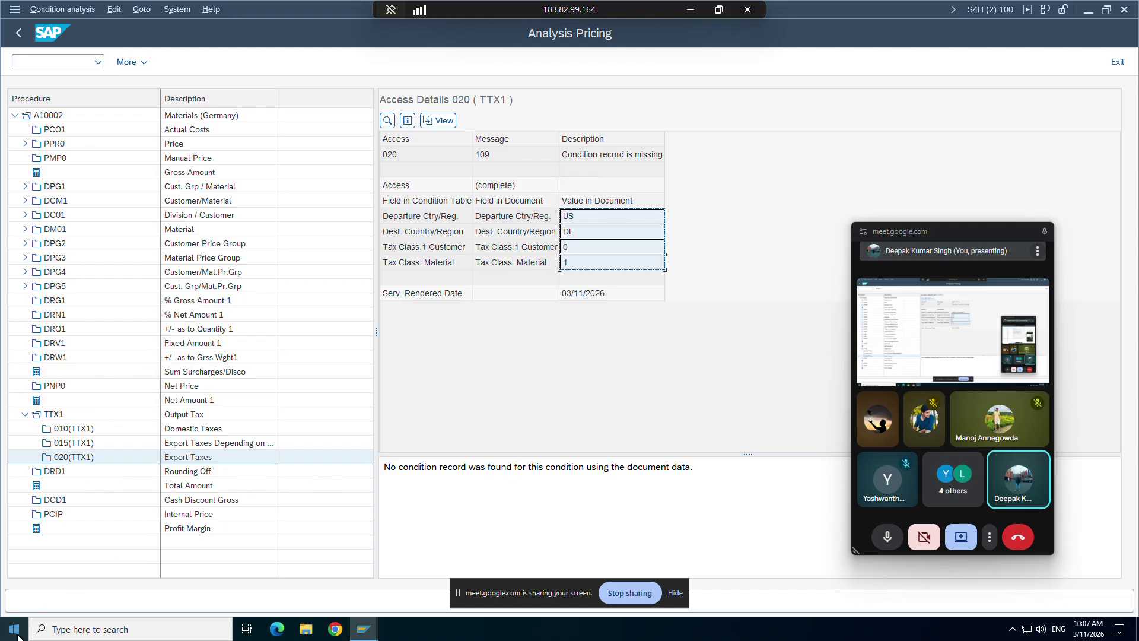
# Launch Excel, answer the update prompt with Ask me later, and complete the Office welcome without signing in
pyautogui.click(57, 633)
pyautogui.write('exce')
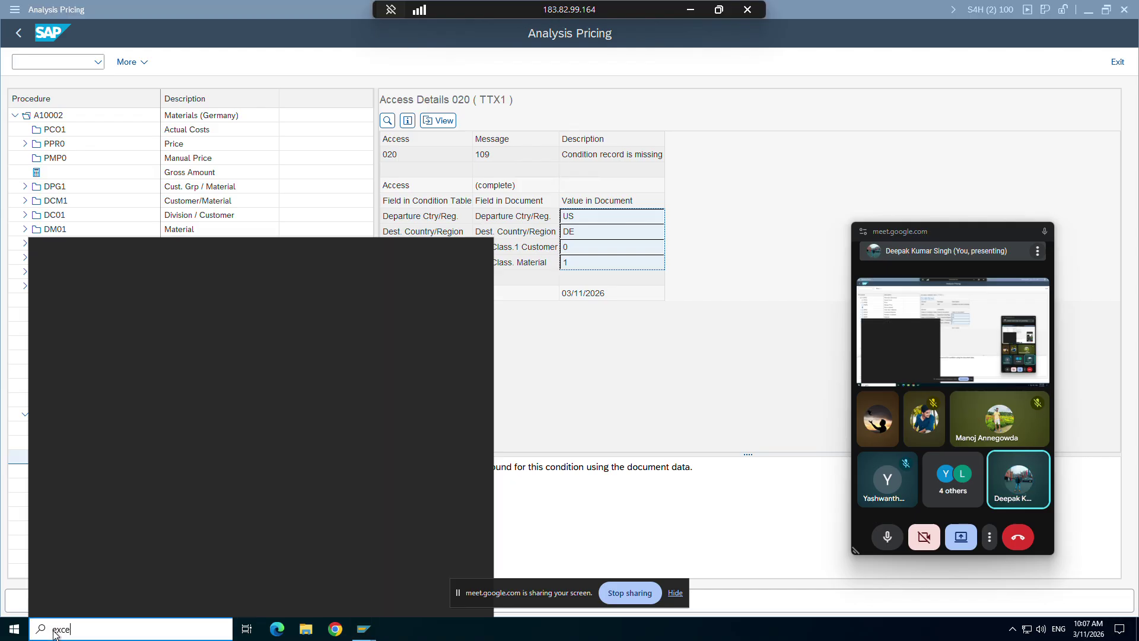
pyautogui.write('l')
pyautogui.press('Return')
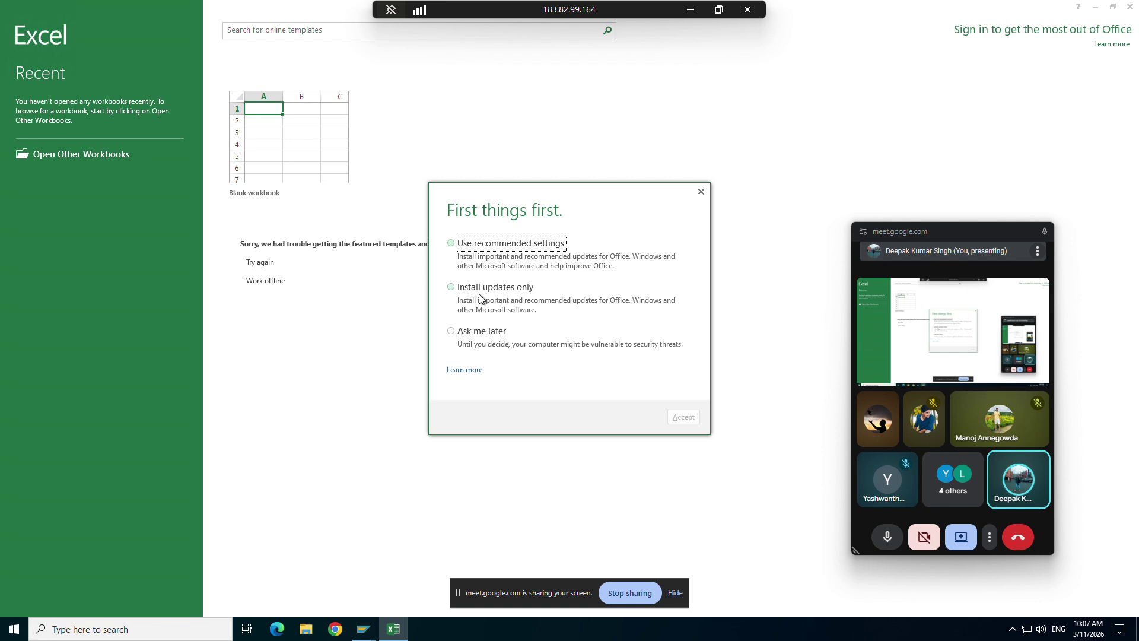
pyautogui.click(478, 335)
pyautogui.click(676, 417)
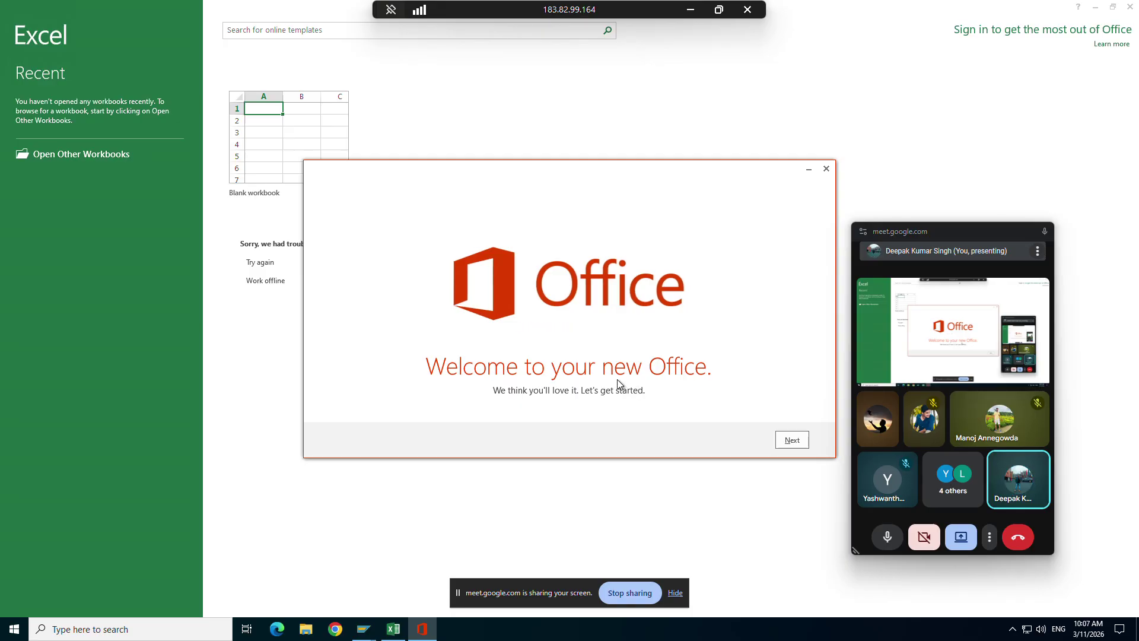
pyautogui.click(786, 439)
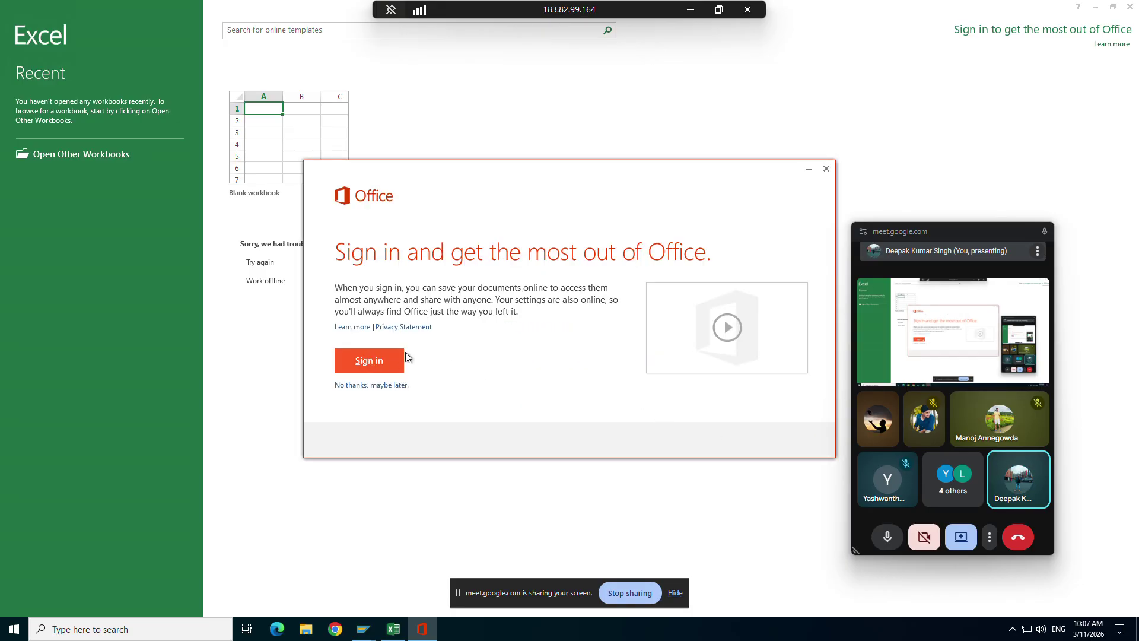
pyautogui.click(382, 387)
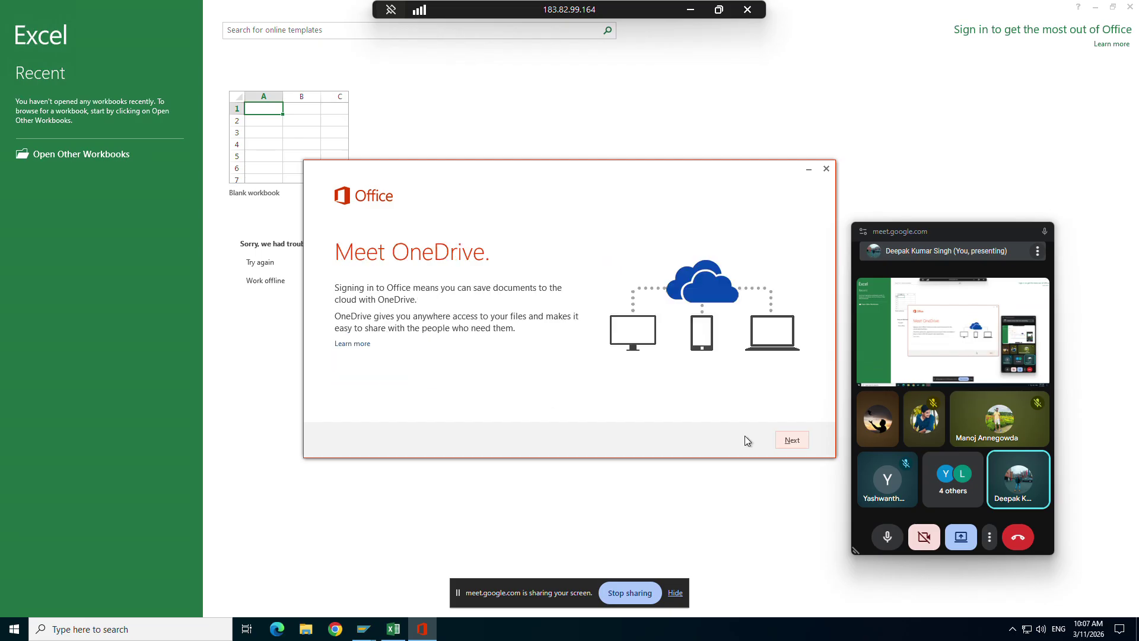
pyautogui.click(798, 440)
pyautogui.click(786, 441)
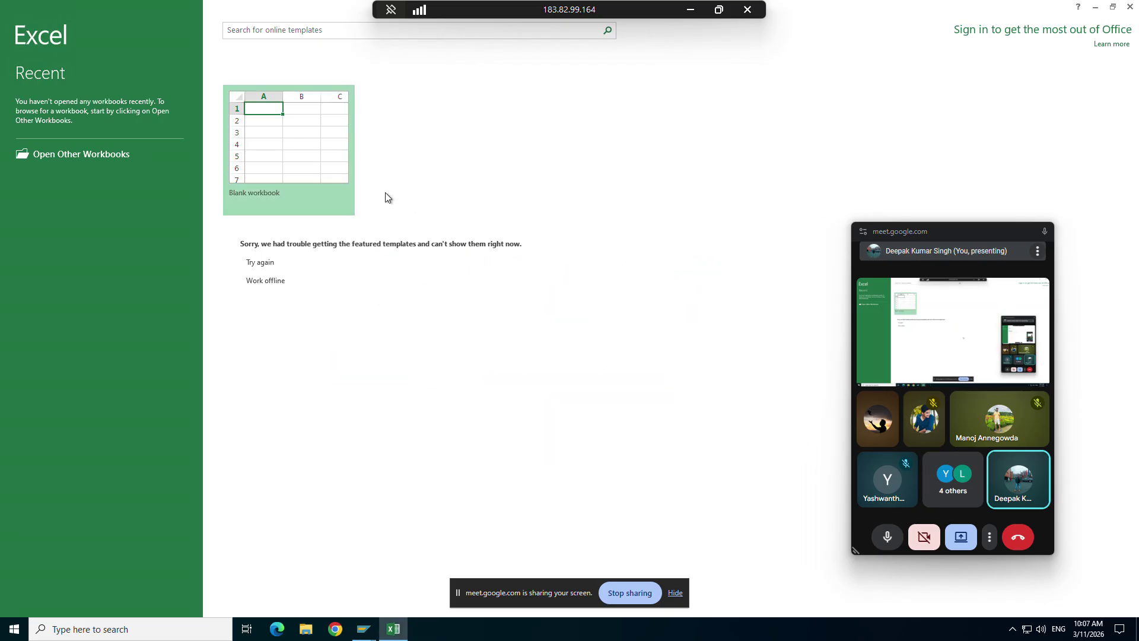
# In a blank workbook, paste the copied values from cell F8 downward and move DE into G8
pyautogui.click(223, 211)
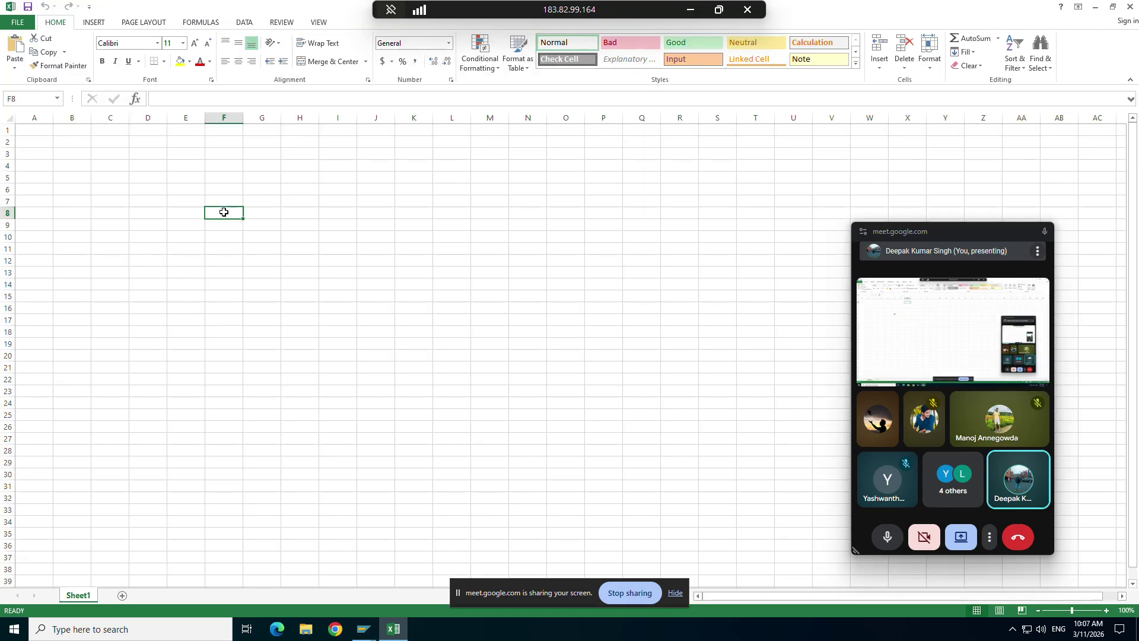
pyautogui.hotkey('ctrl', 'v')
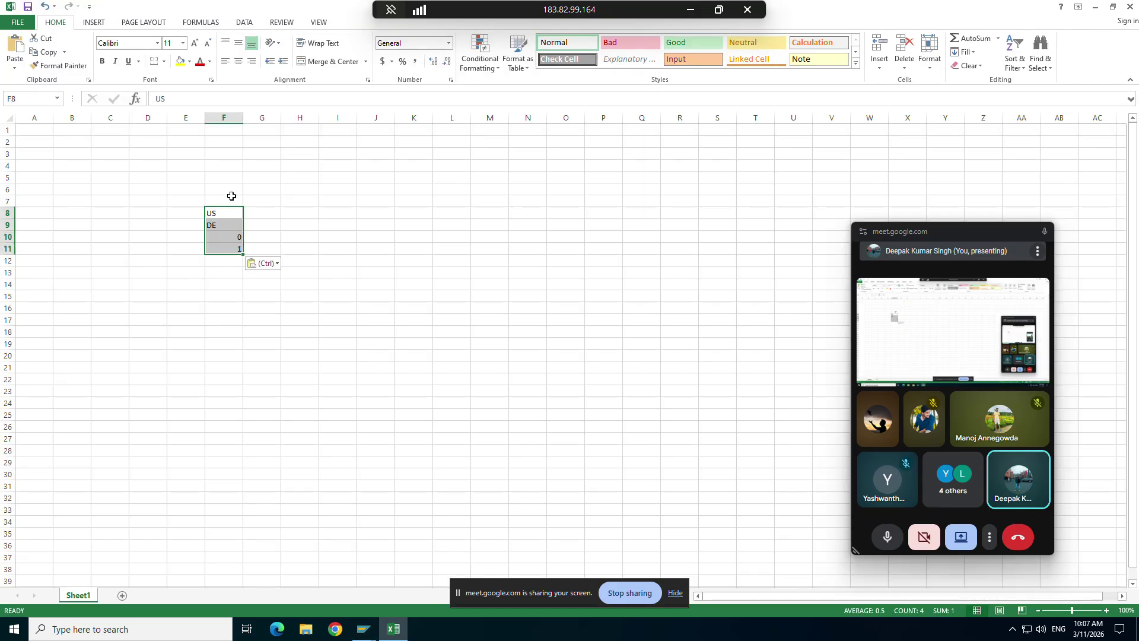
pyautogui.click(222, 225)
pyautogui.hotkey('ctrl', 'c')
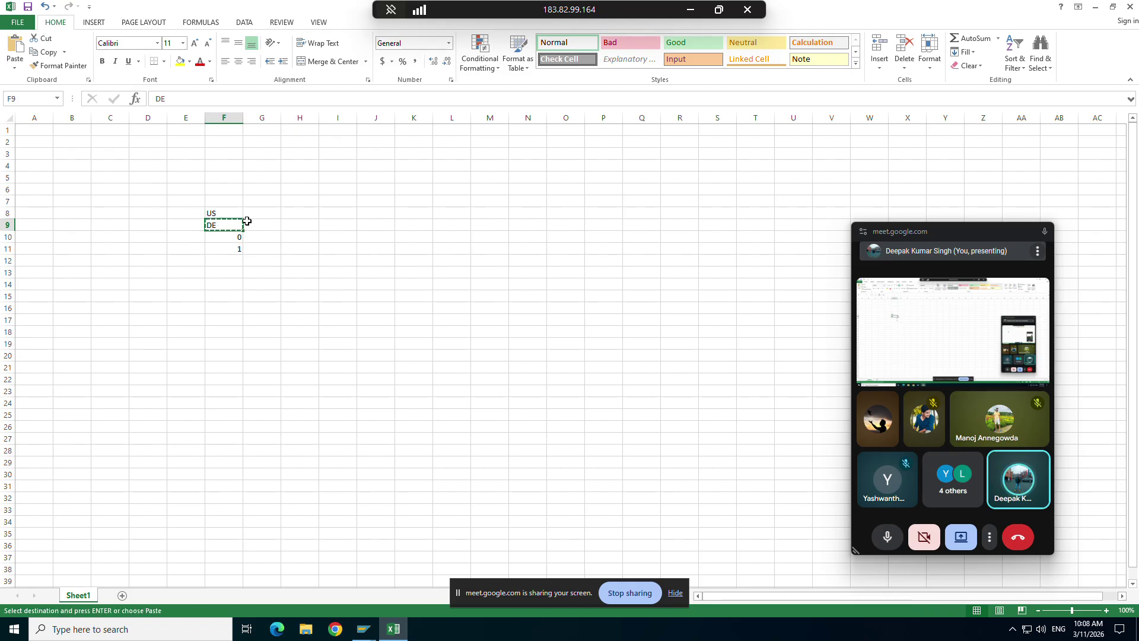
pyautogui.click(254, 213)
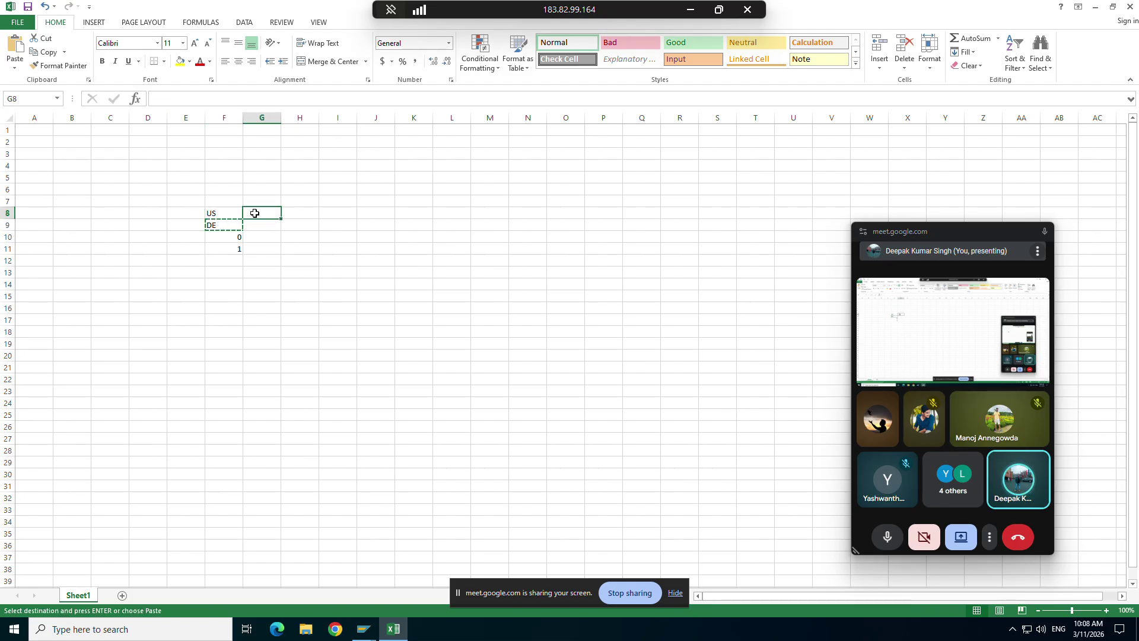
pyautogui.hotkey('ctrl', 'v')
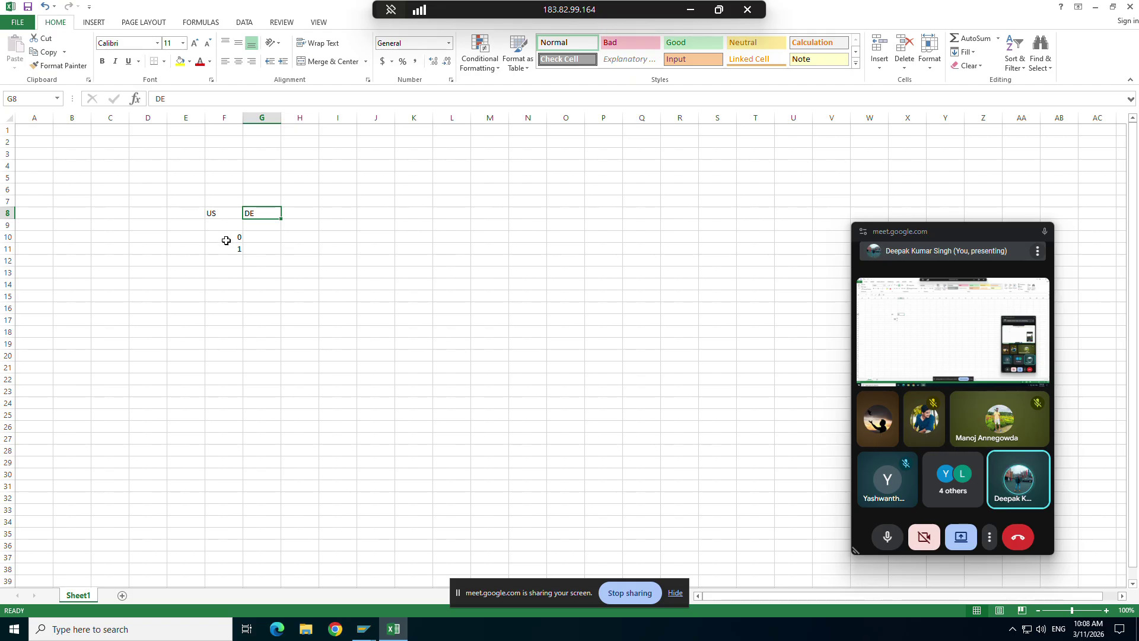
# Move the value 0 into H8 and the value 1 into I8 so the combination lies in one row
pyautogui.click(229, 238)
pyautogui.hotkey('ctrl', 'c')
pyautogui.click(297, 212)
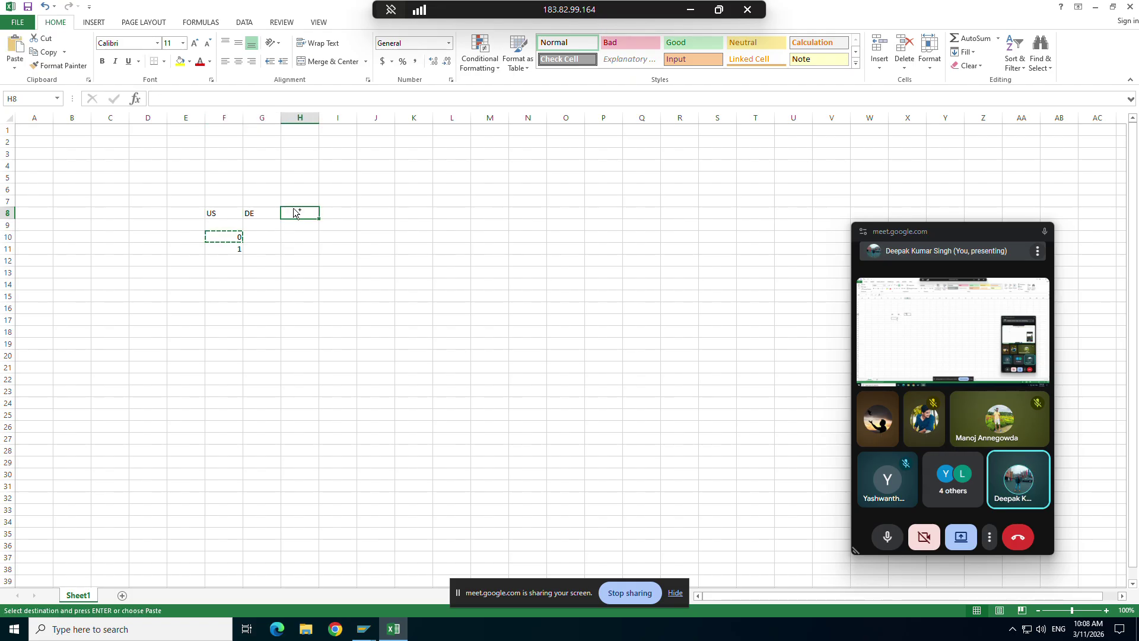
pyautogui.hotkey('ctrl', 'v')
pyautogui.click(237, 248)
pyautogui.hotkey('ctrl', 'x')
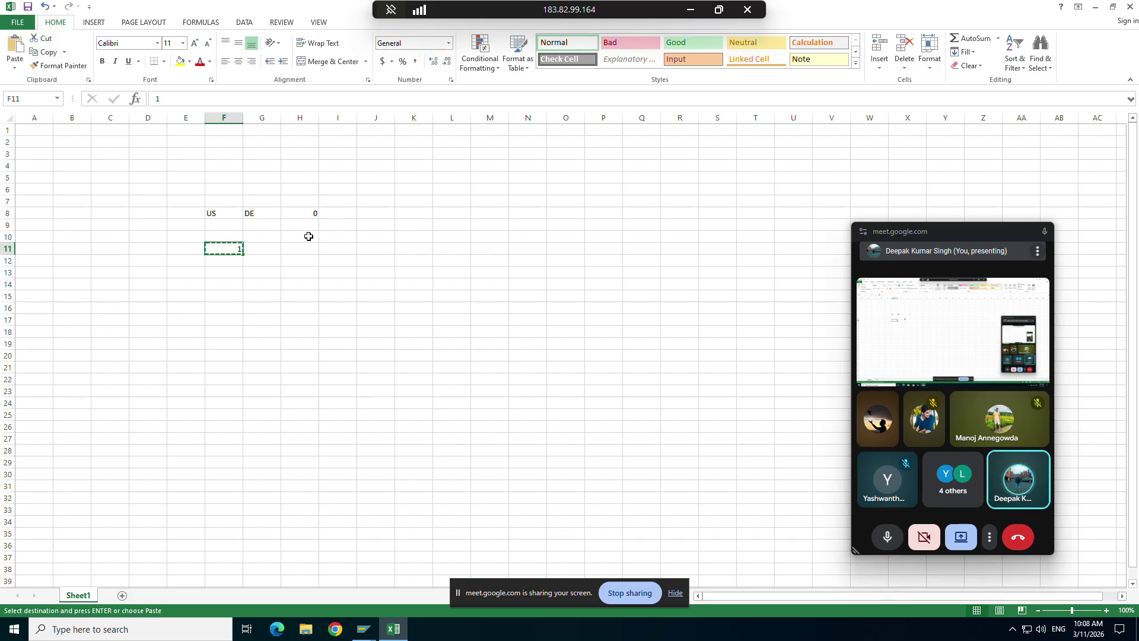
pyautogui.click(338, 213)
pyautogui.hotkey('ctrl', 'v')
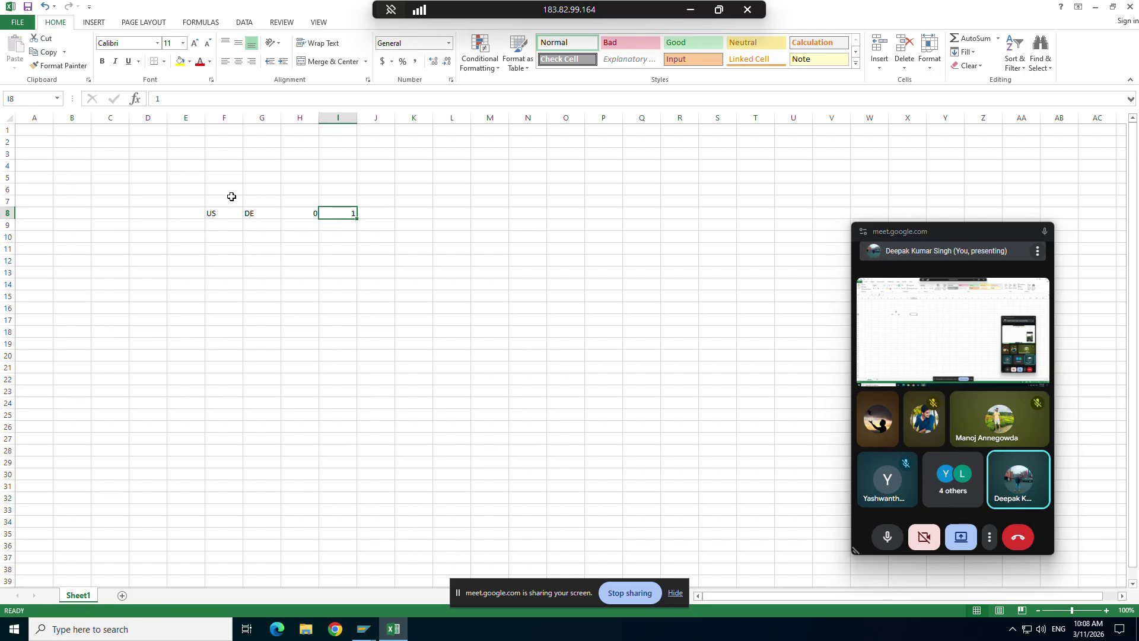
# Merge and center cells F7:I7 above the values and enter the heading "combination"
pyautogui.moveTo(231, 201); pyautogui.dragTo(331, 198)
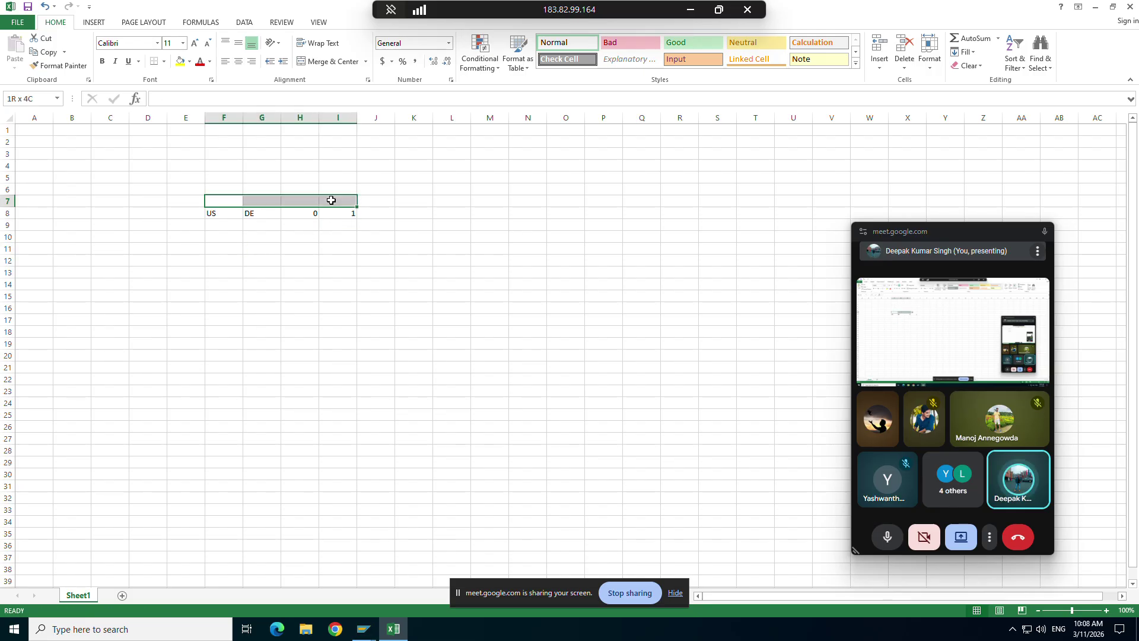
pyautogui.click(322, 61)
pyautogui.write('co')
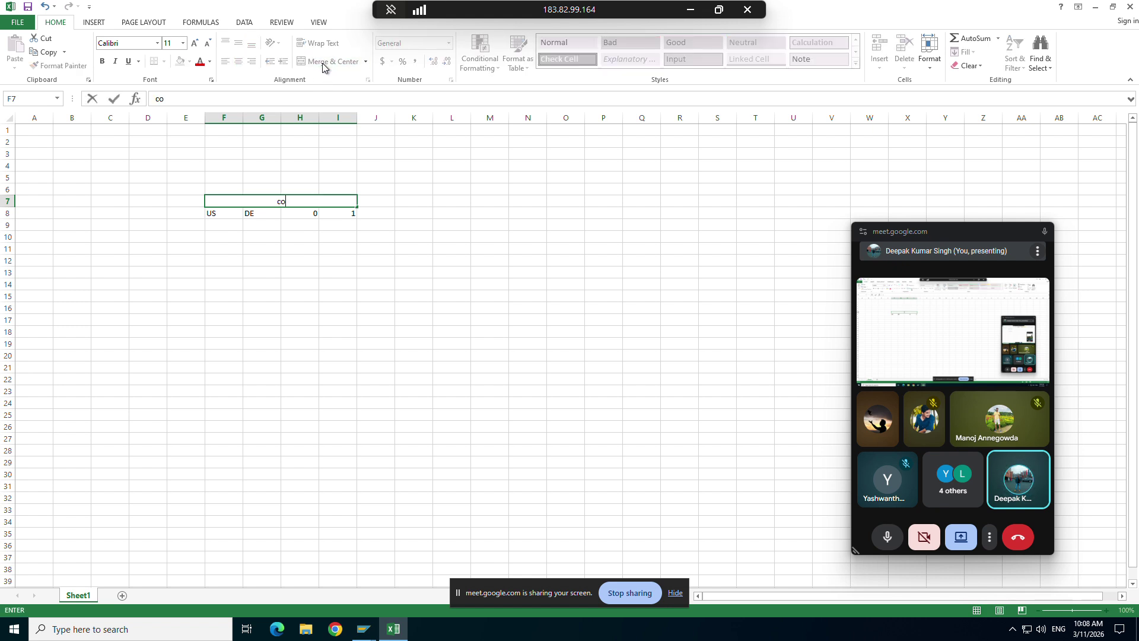
pyautogui.write('mbination')
pyautogui.press('Return')
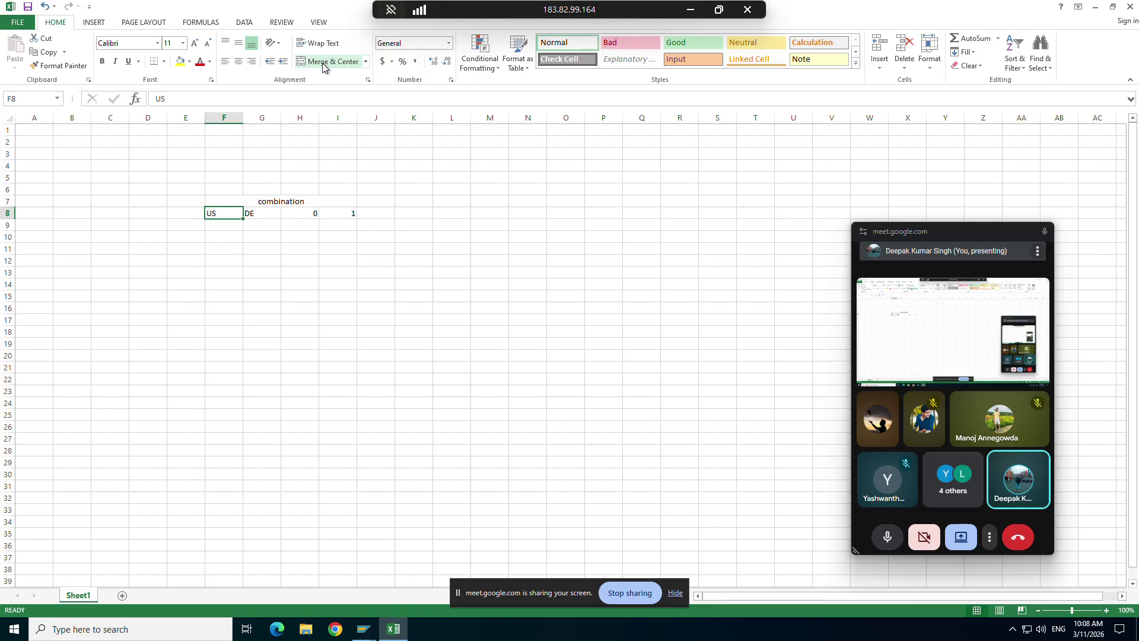
# Add a "rate" heading in K7 with 10 beneath it, and a "unit" heading in L7 with % beneath it
pyautogui.click(421, 203)
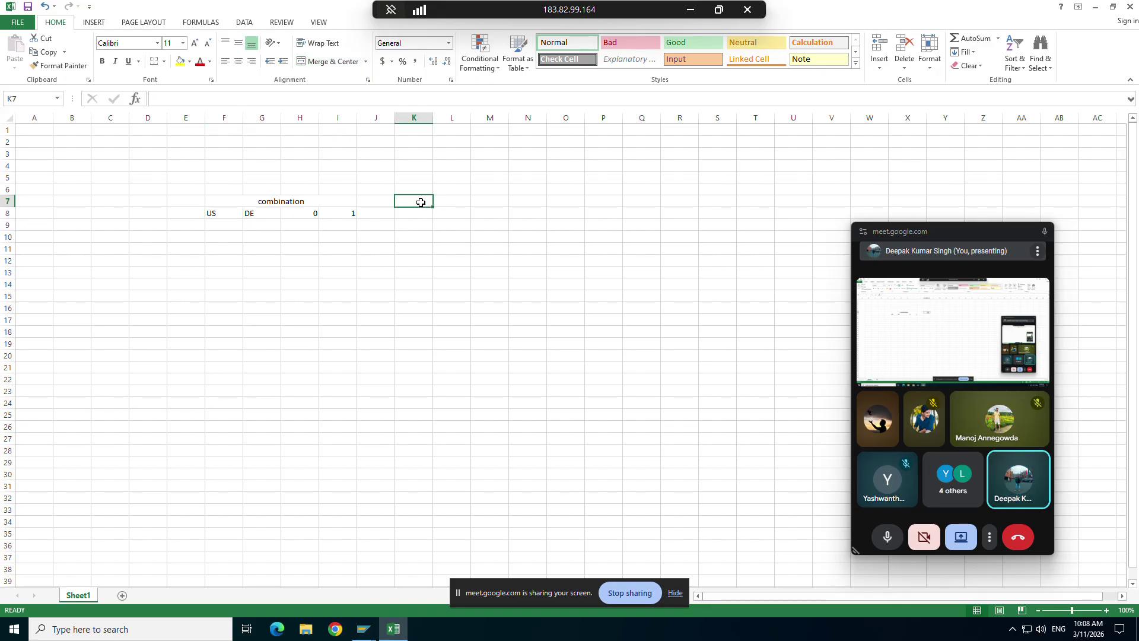
pyautogui.write('rate')
pyautogui.press('Return')
pyautogui.write('10')
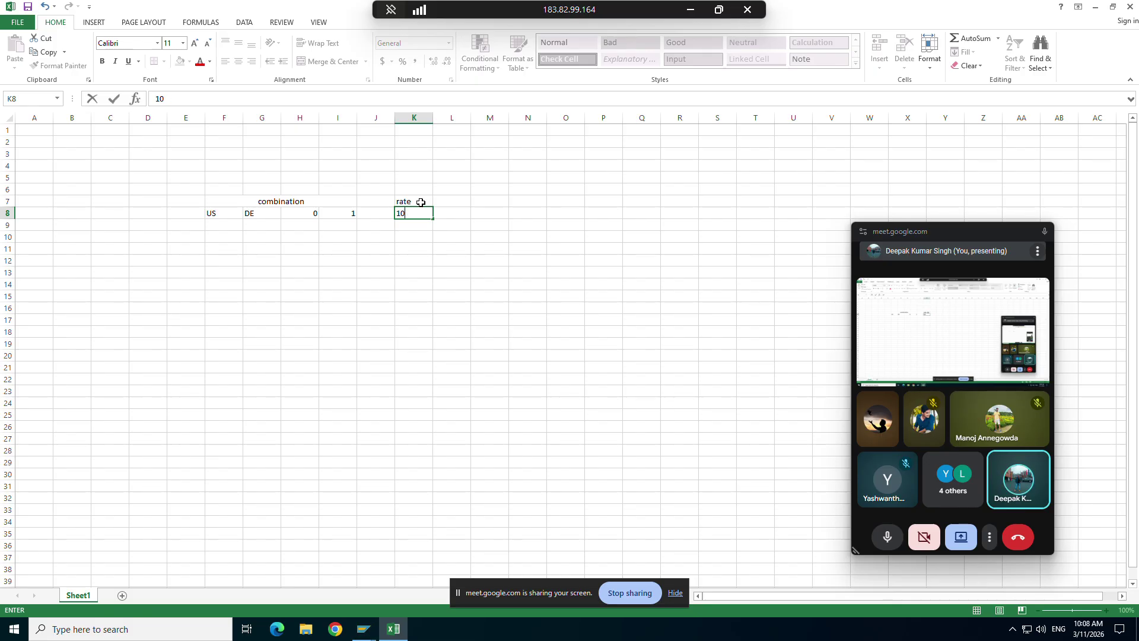
pyautogui.click(442, 200)
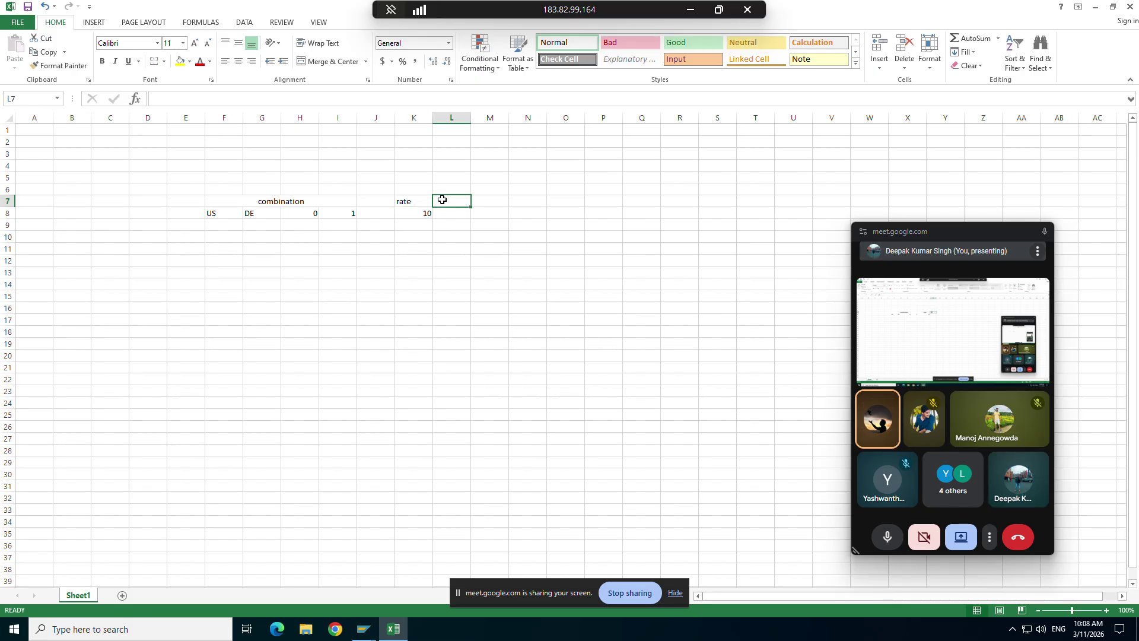
pyautogui.write('unit')
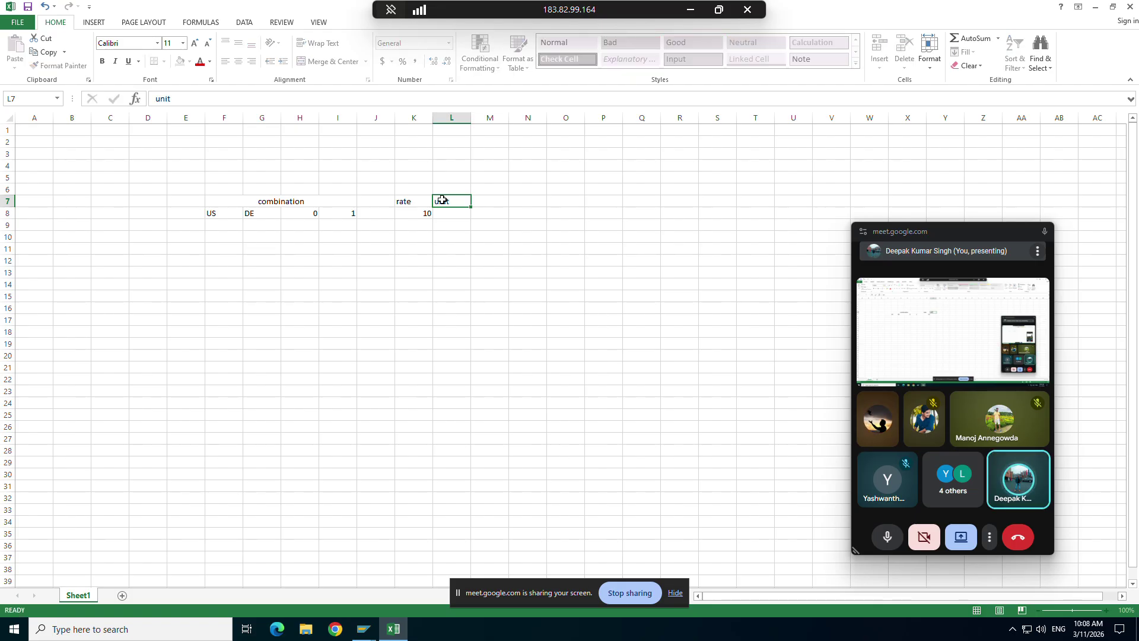
pyautogui.press('Return')
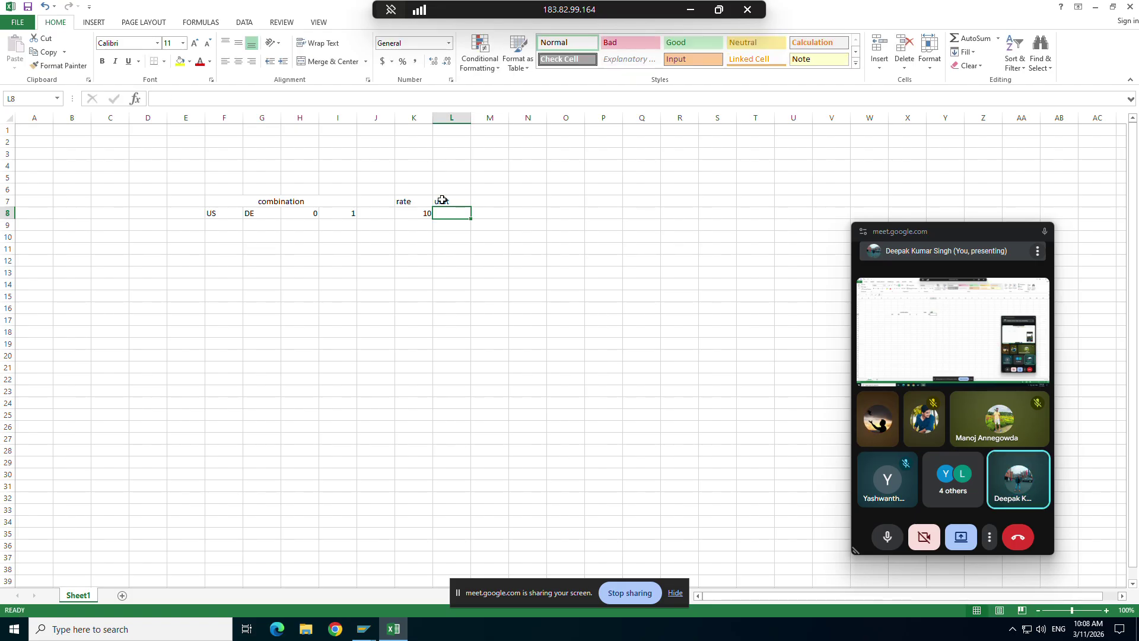
pyautogui.write('%')
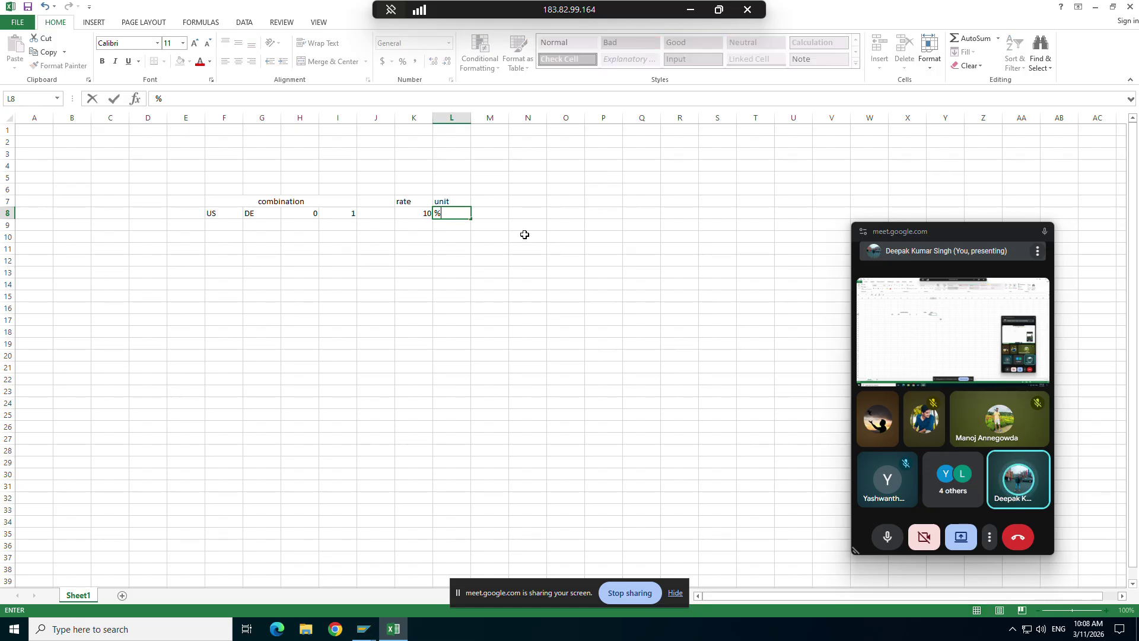
# Enter MH in cells O9 and P9 and 12% in R9 as a second tax example
pyautogui.click(562, 223)
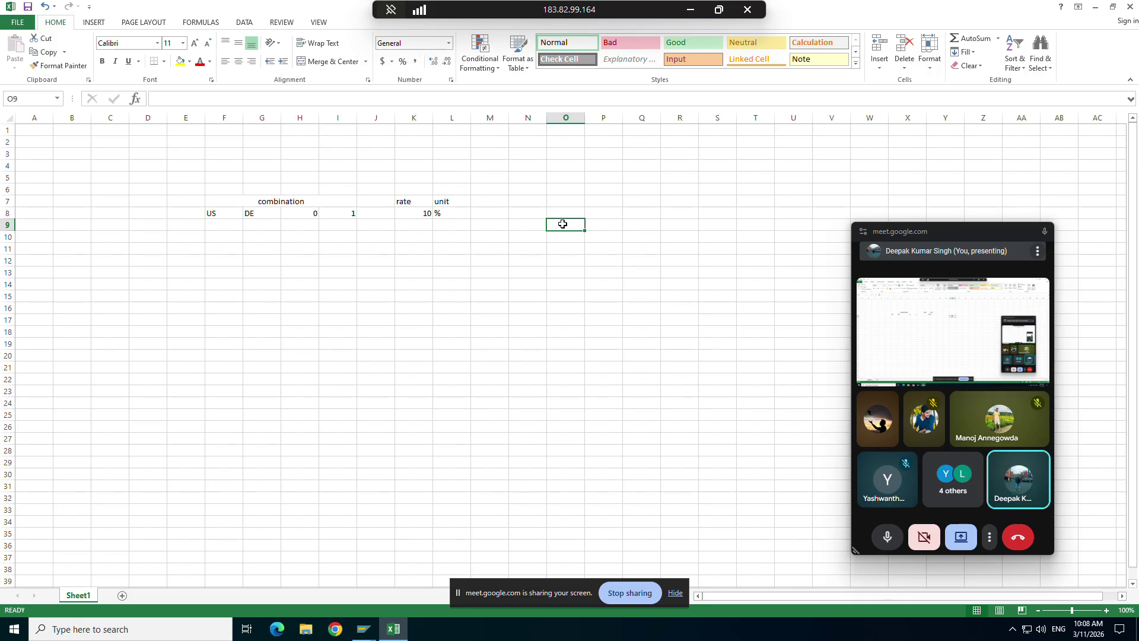
pyautogui.write('MH')
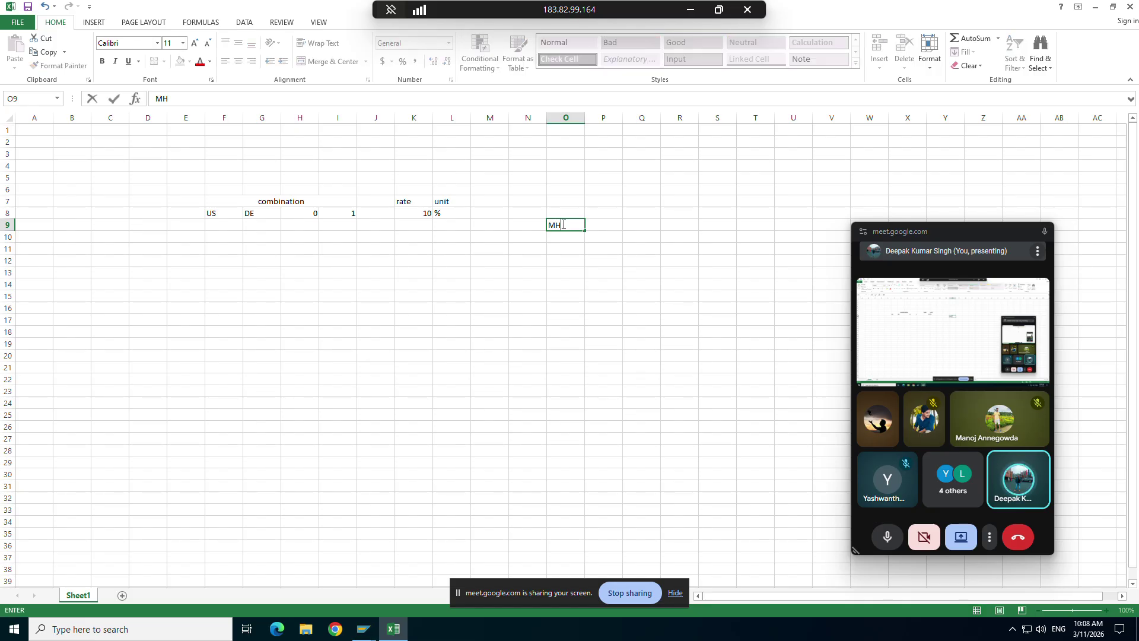
pyautogui.press('Tab')
pyautogui.write('MH')
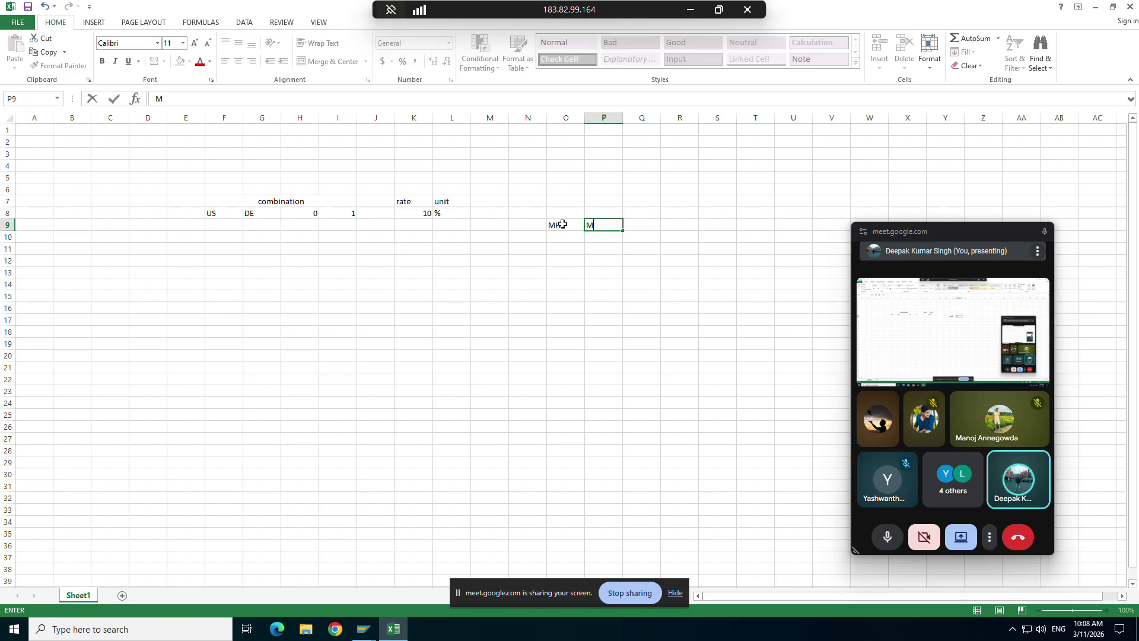
pyautogui.press('Tab')
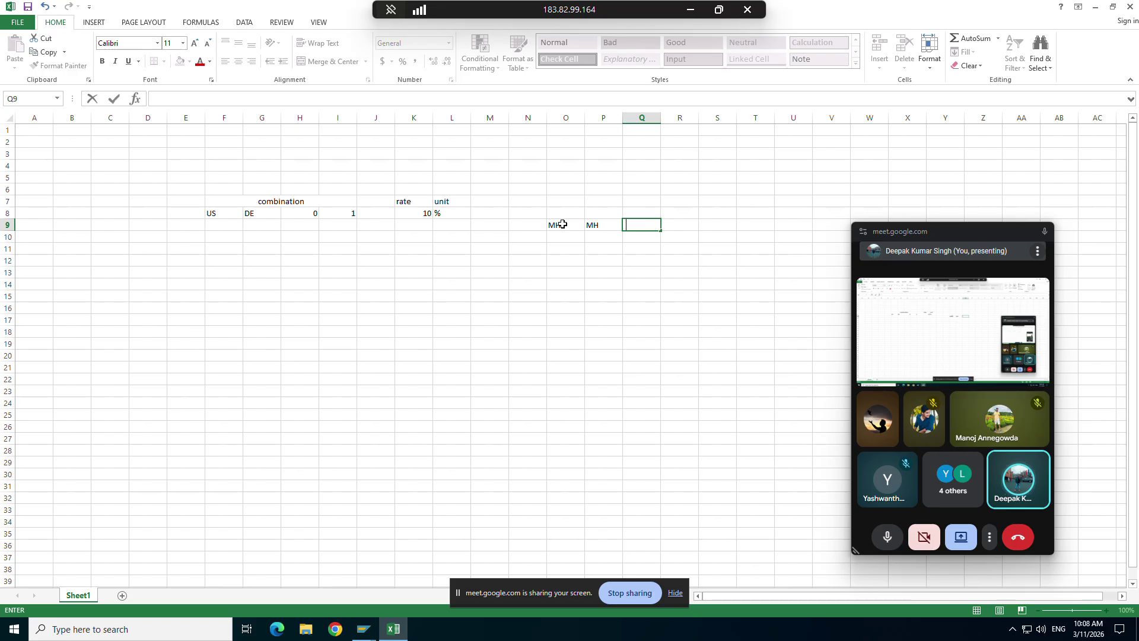
pyautogui.press('Tab')
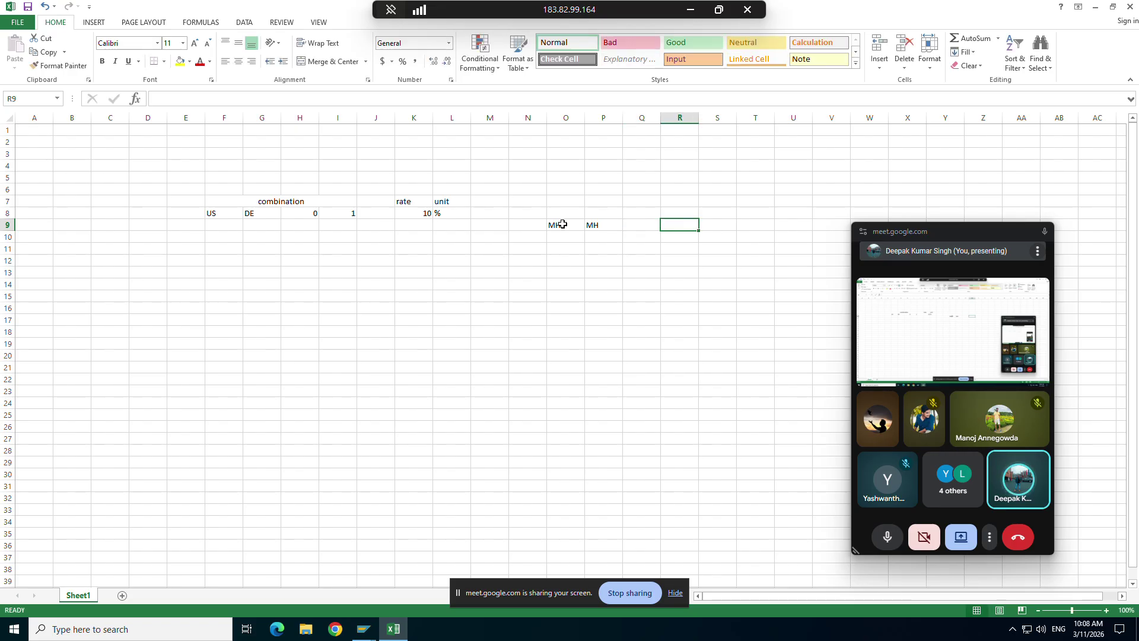
pyautogui.write('12')
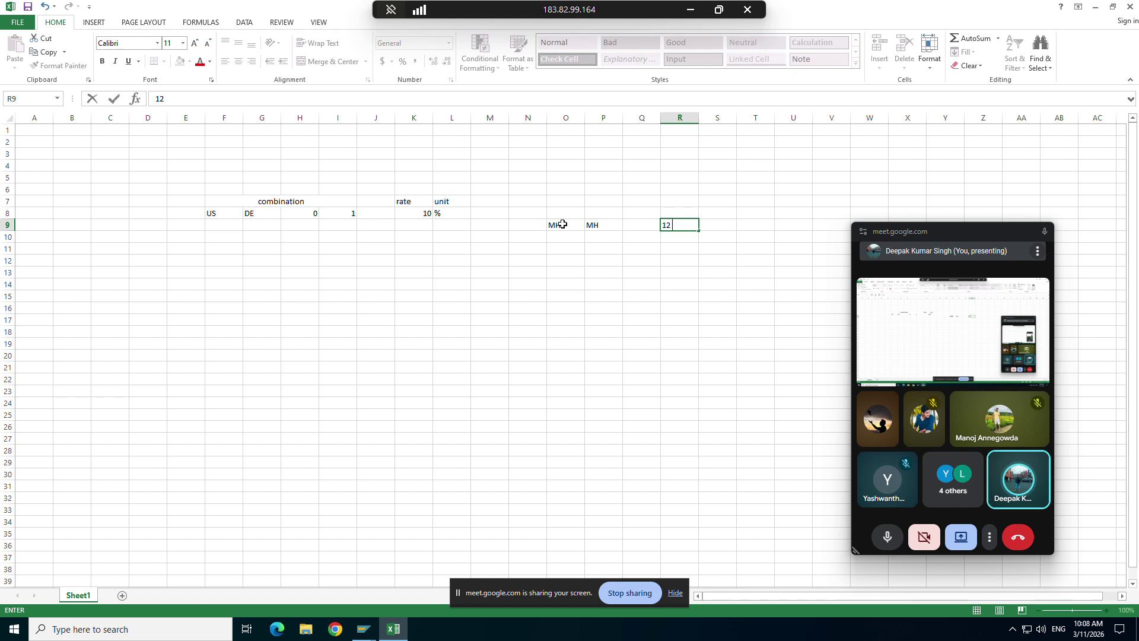
pyautogui.press('Return')
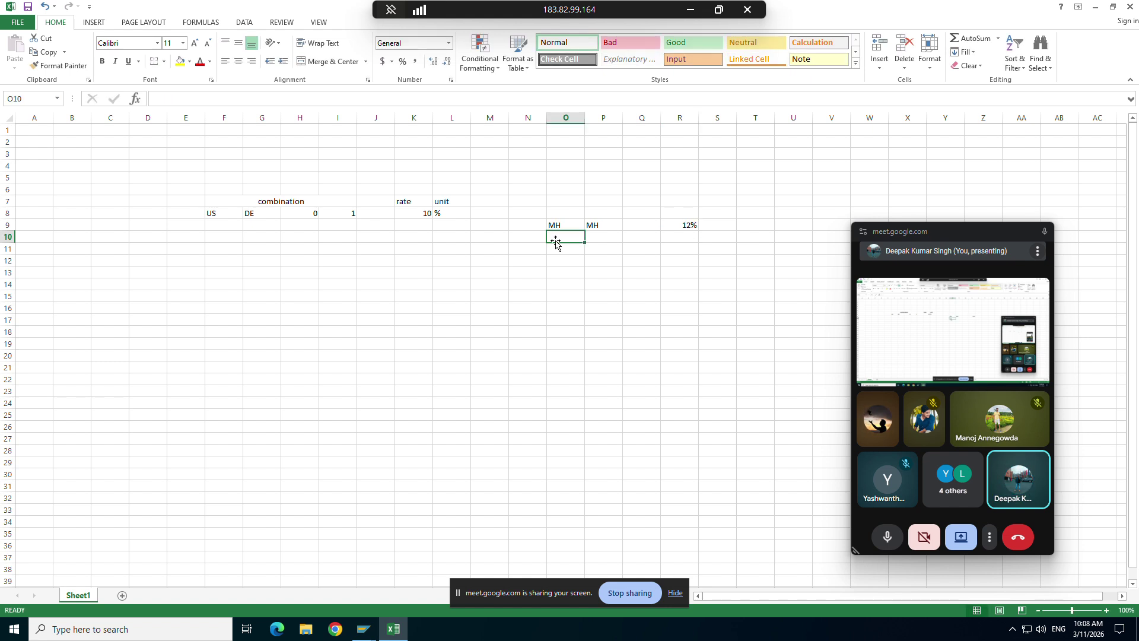
# Insert a blank column before the 12% value and enter 1 in Q9
pyautogui.rightClick(682, 118)
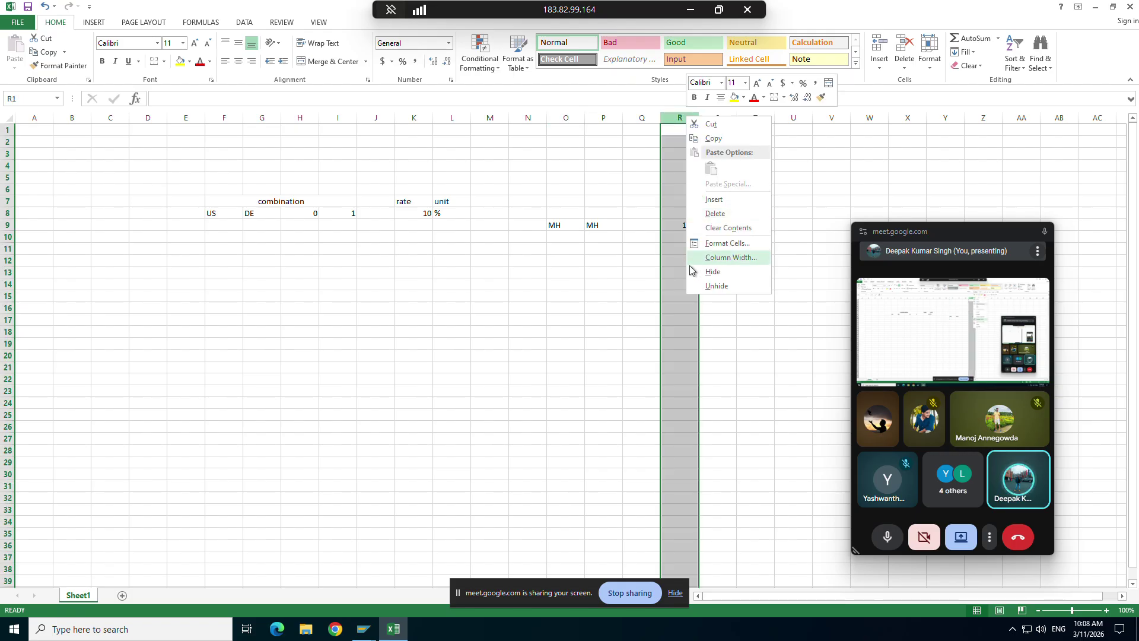
pyautogui.click(715, 200)
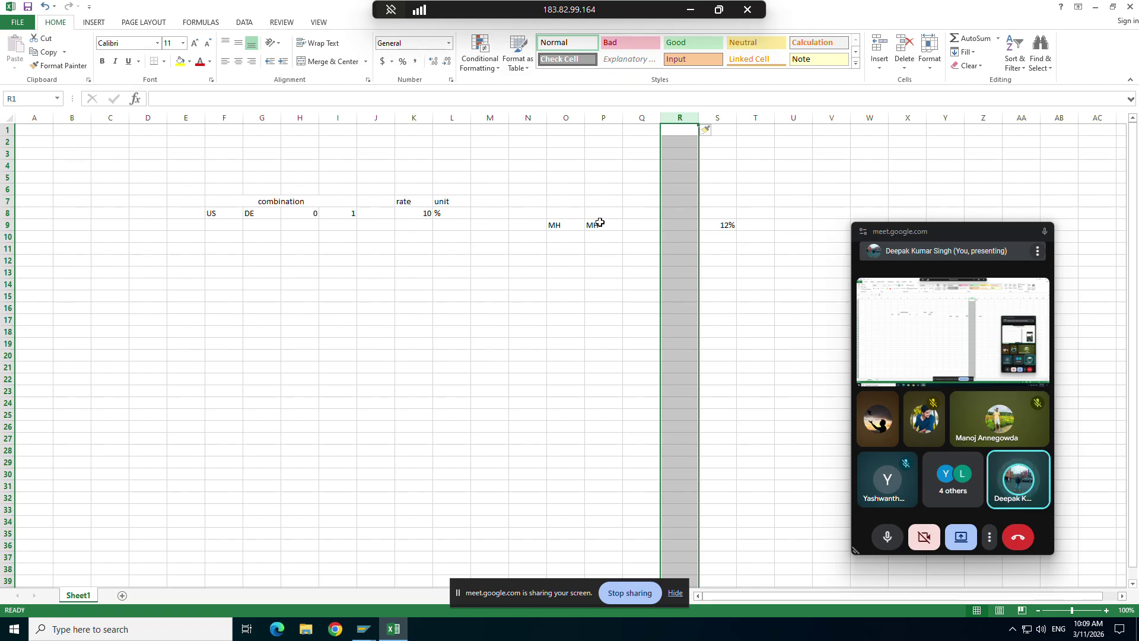
pyautogui.click(314, 216)
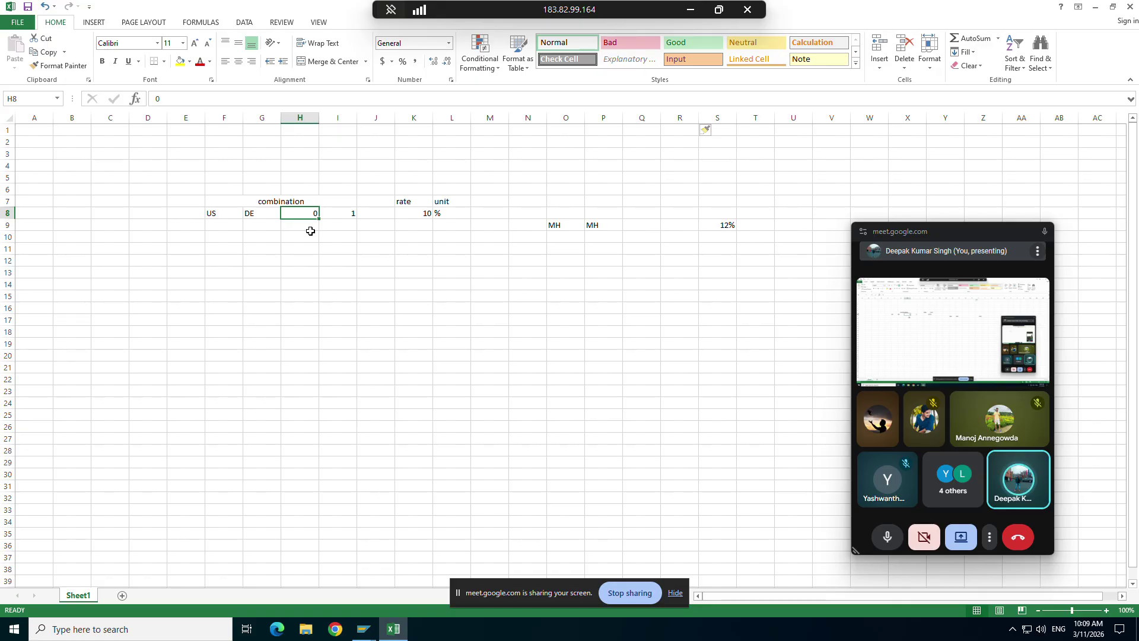
pyautogui.click(636, 227)
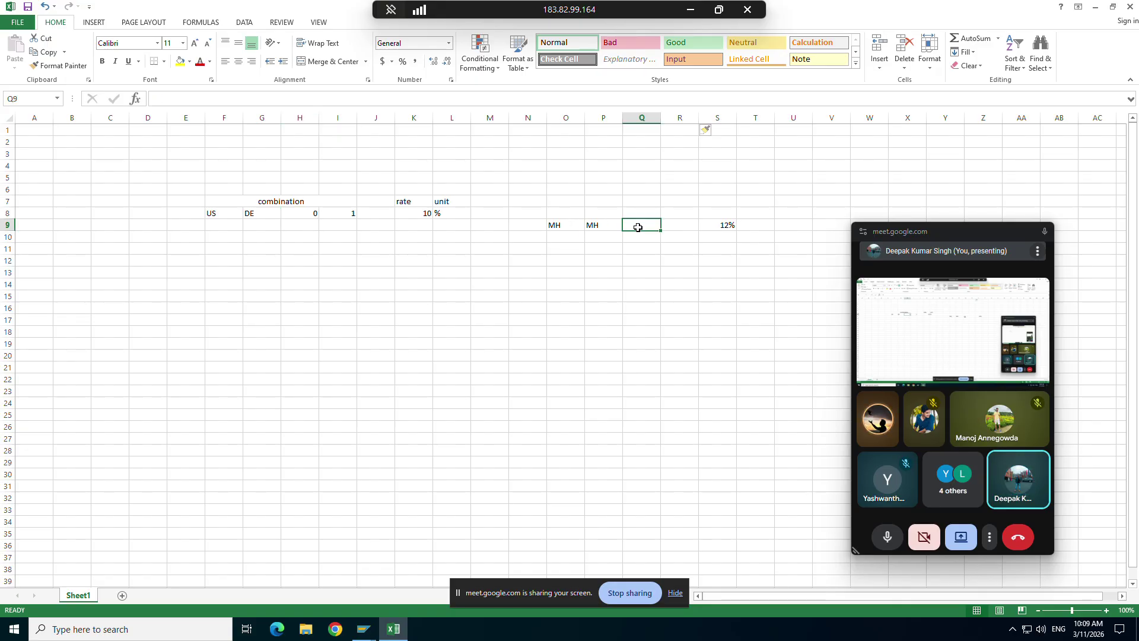
pyautogui.write('1')
# Add the heading "tax classification of customer" in Q8 and fit column Q to its text
pyautogui.click(636, 211)
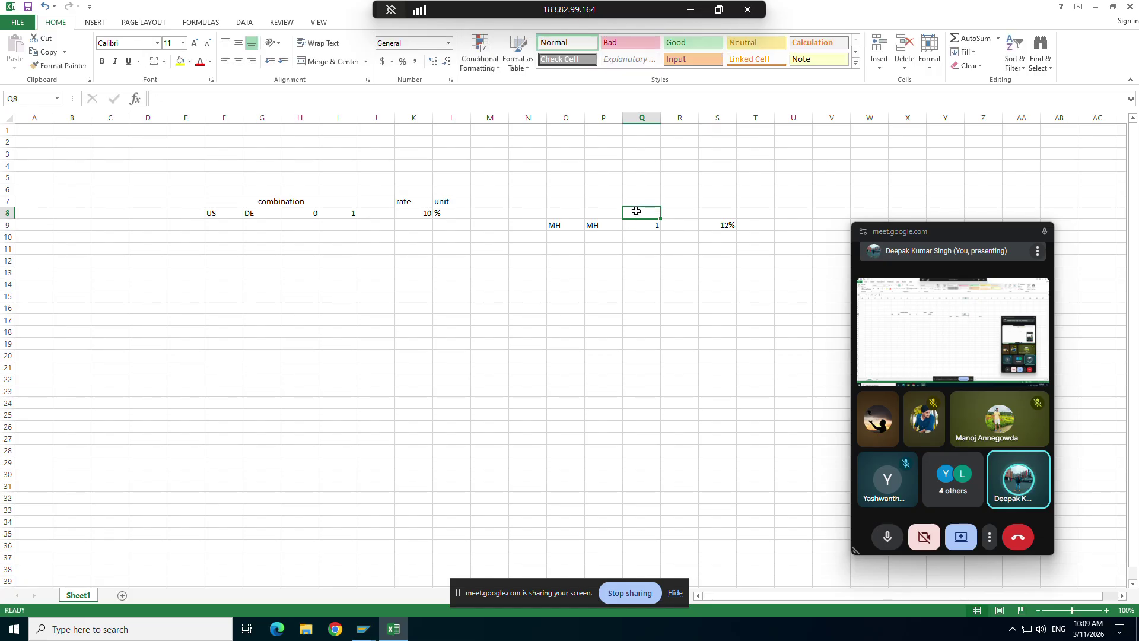
pyautogui.write('tax classi')
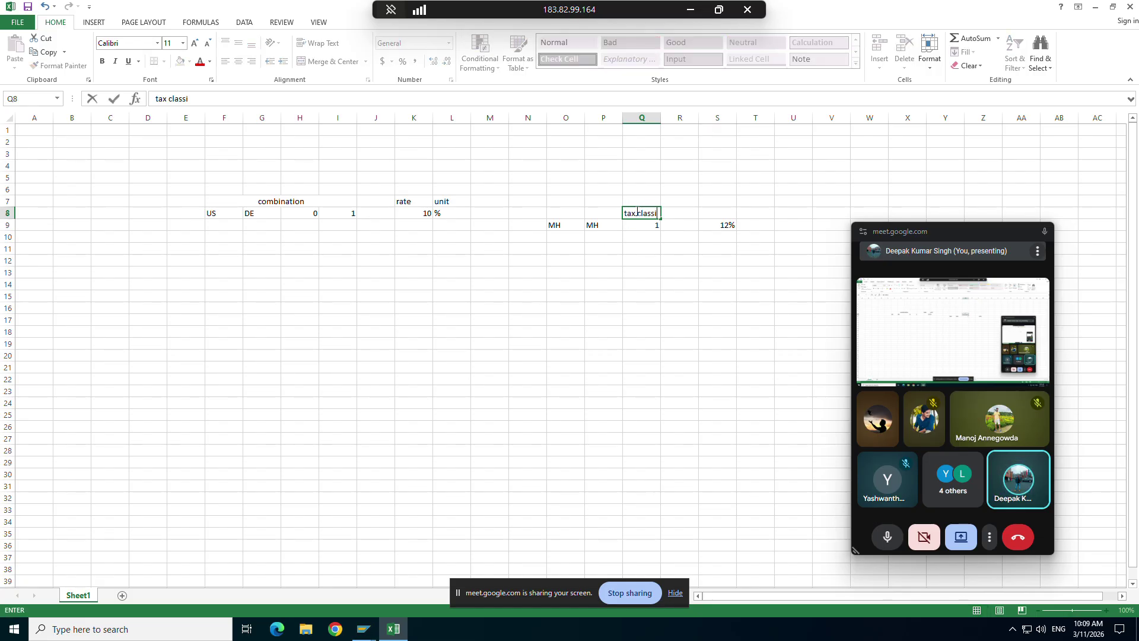
pyautogui.write('fication of customer')
pyautogui.press('Return')
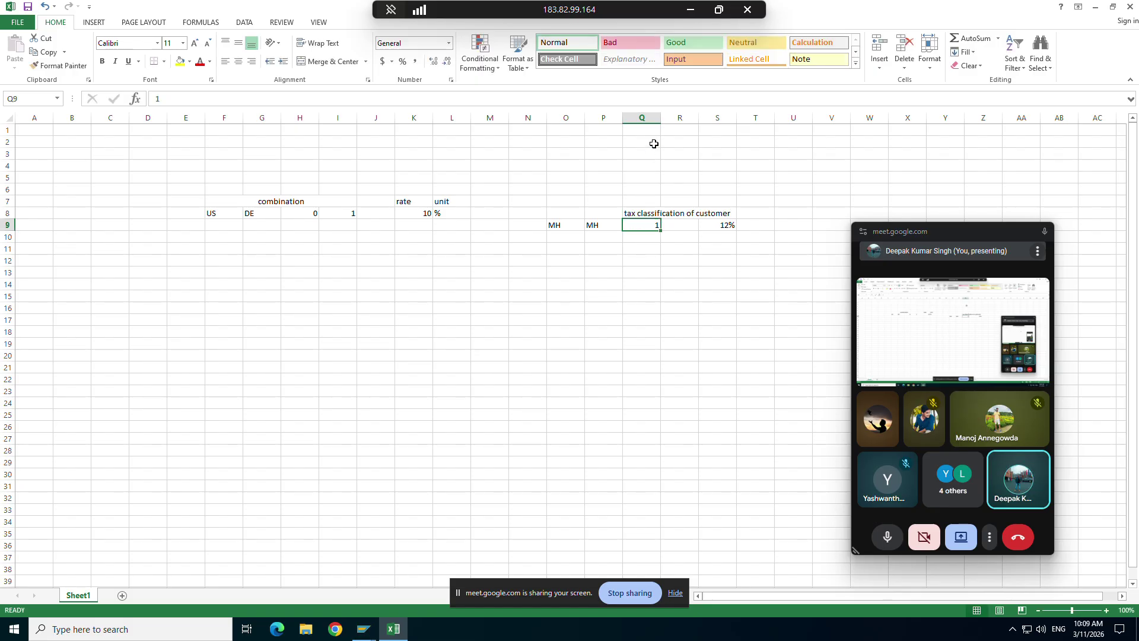
pyautogui.doubleClick(660, 118)
pyautogui.click(660, 235)
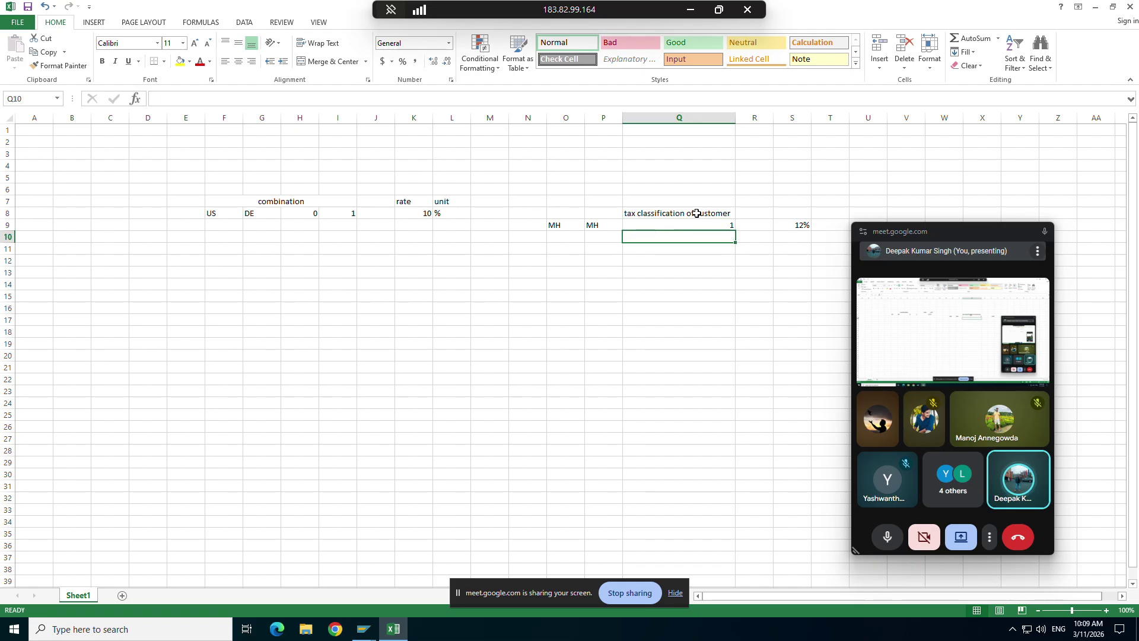
pyautogui.click(744, 213)
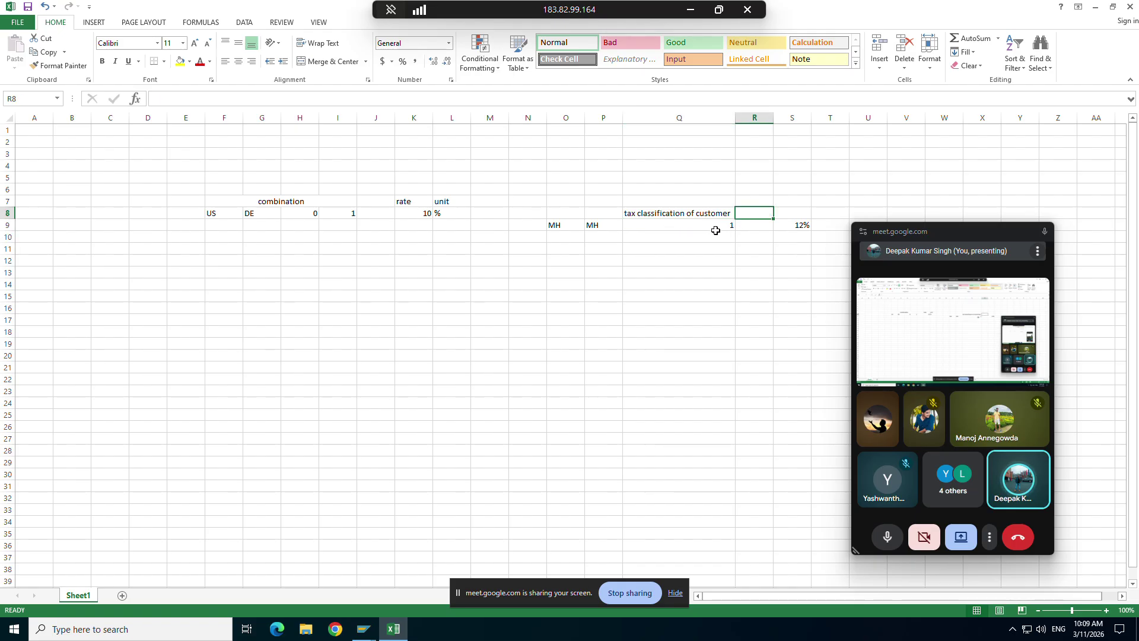
# Add the heading "sending region" in O8 and fit column O to its text
pyautogui.click(572, 216)
pyautogui.write('sendinf')
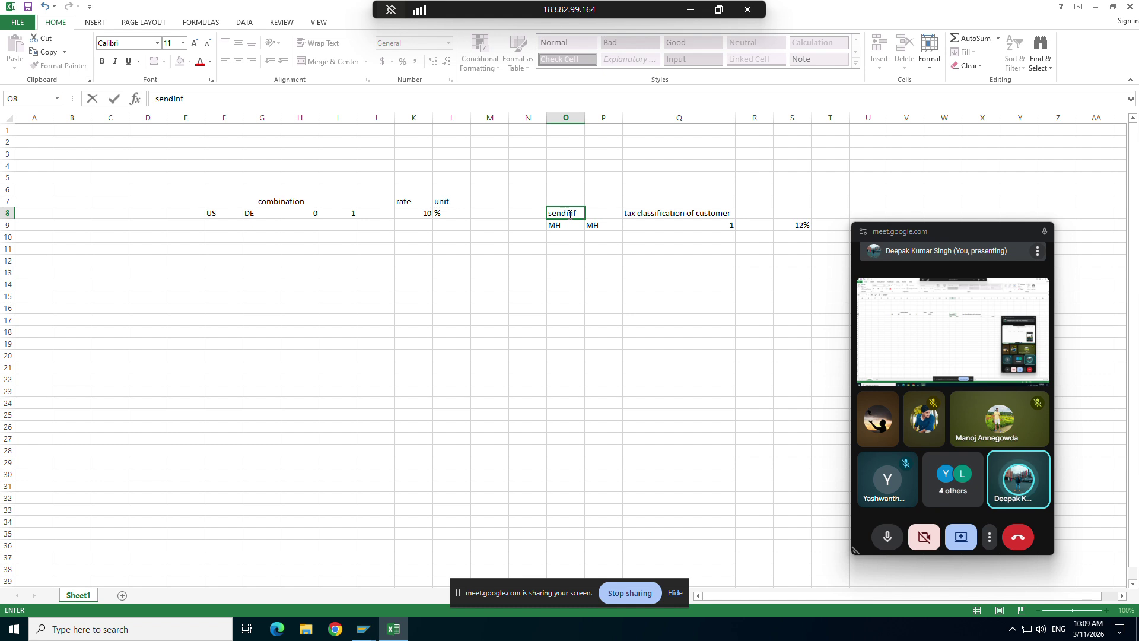
pyautogui.write(' region')
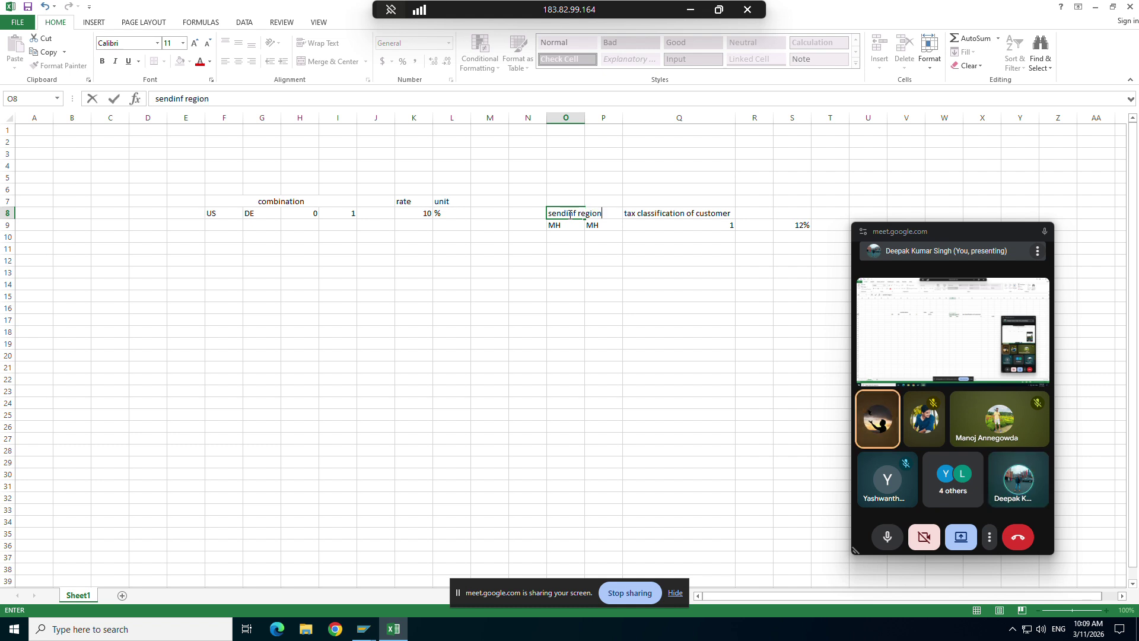
pyautogui.press('Return')
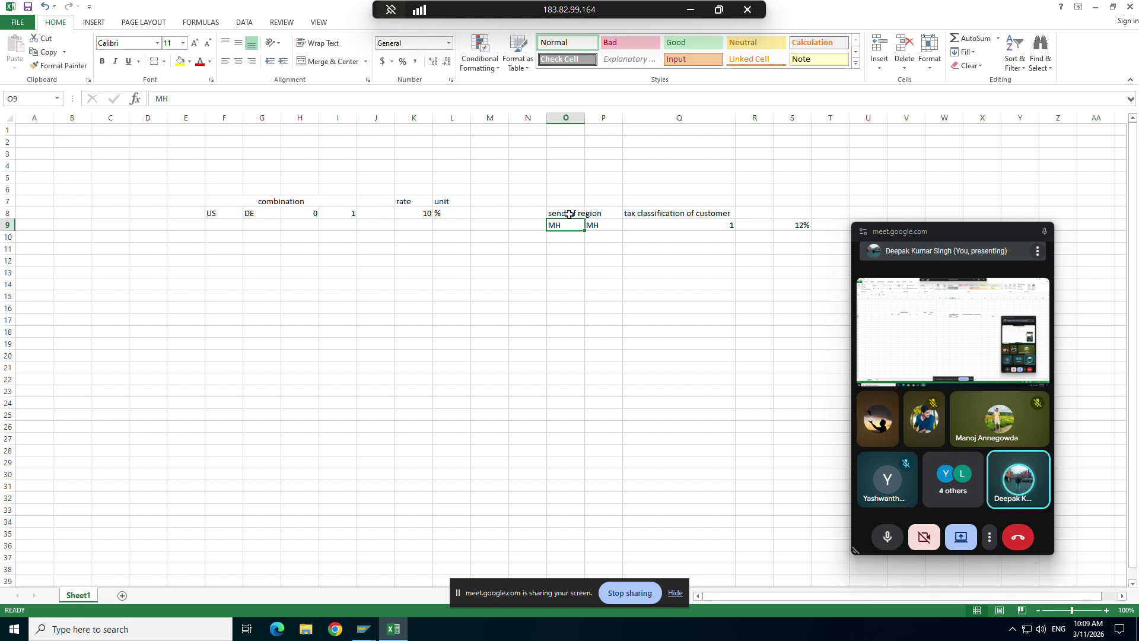
pyautogui.click(569, 214)
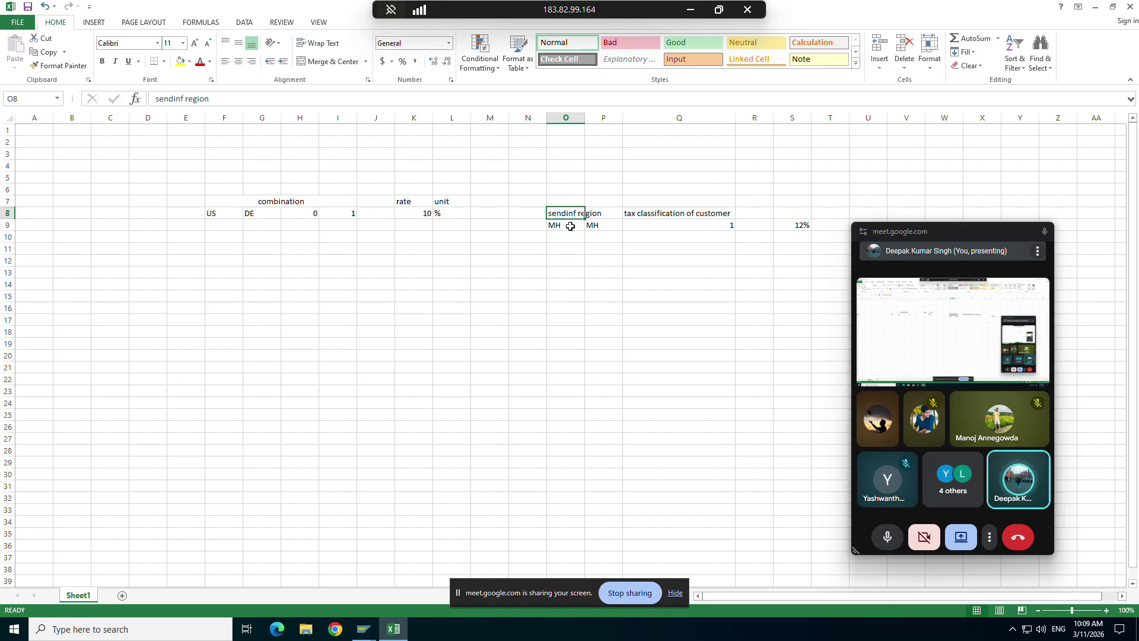
pyautogui.click(185, 99)
pyautogui.press('BackSpace')
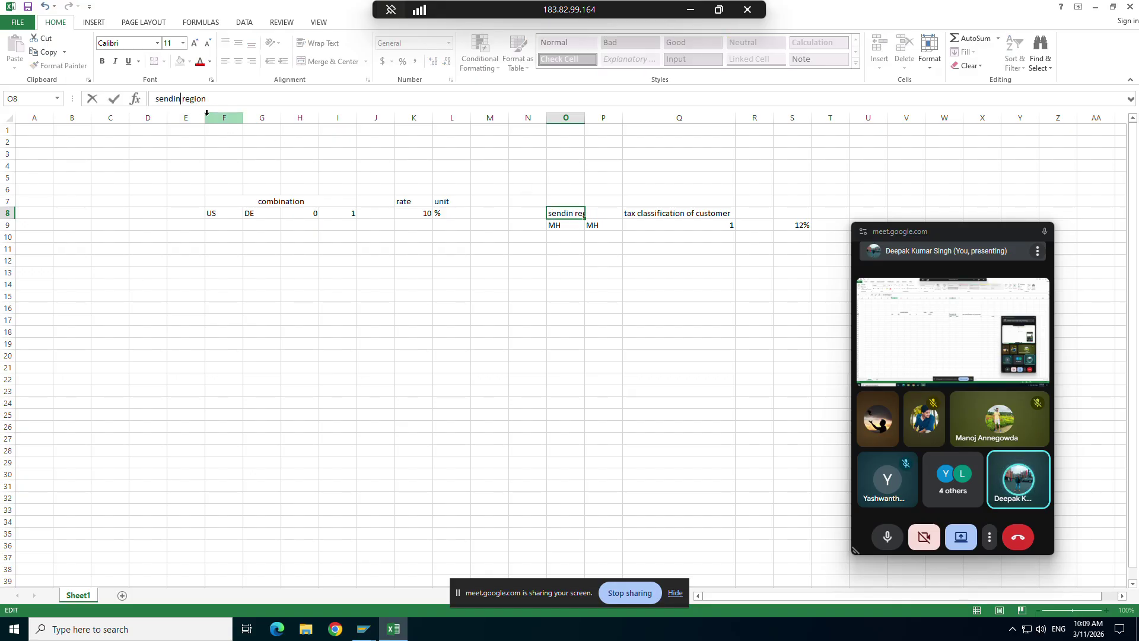
pyautogui.write('g')
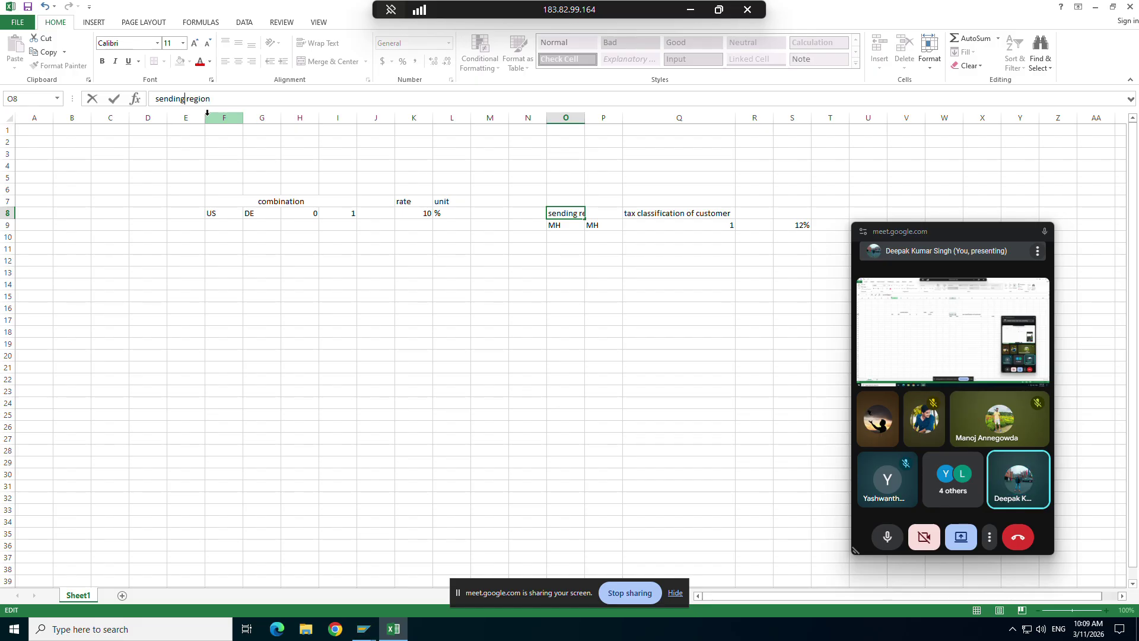
pyautogui.click(548, 267)
pyautogui.doubleClick(585, 117)
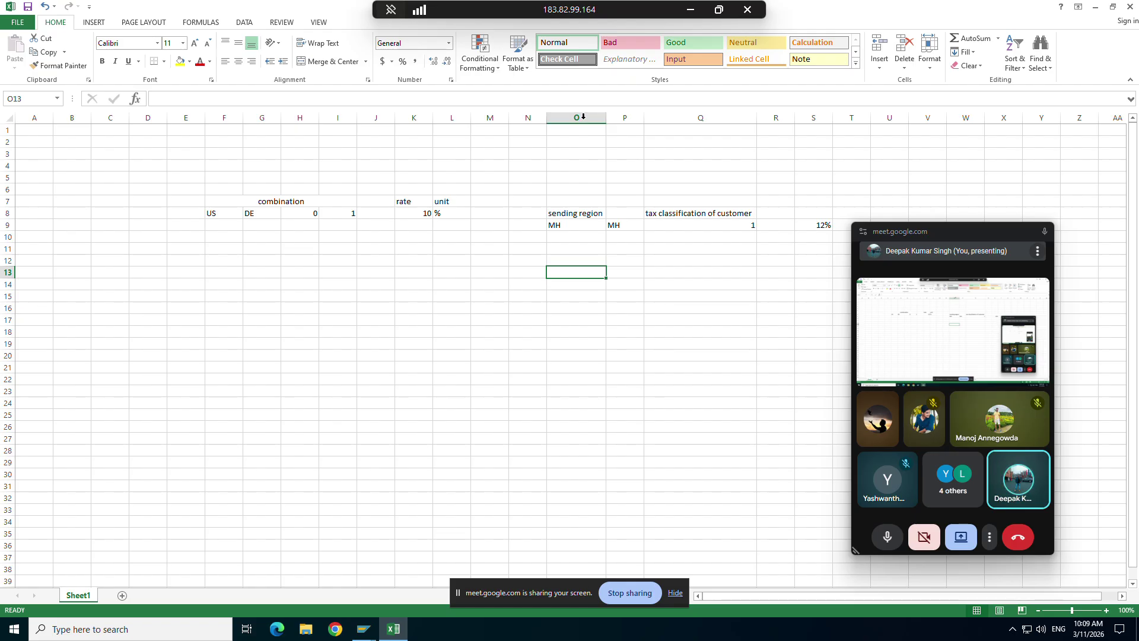
# Add the heading "customer region" in P8 and fit column P to its text
pyautogui.click(619, 214)
pyautogui.write('cus')
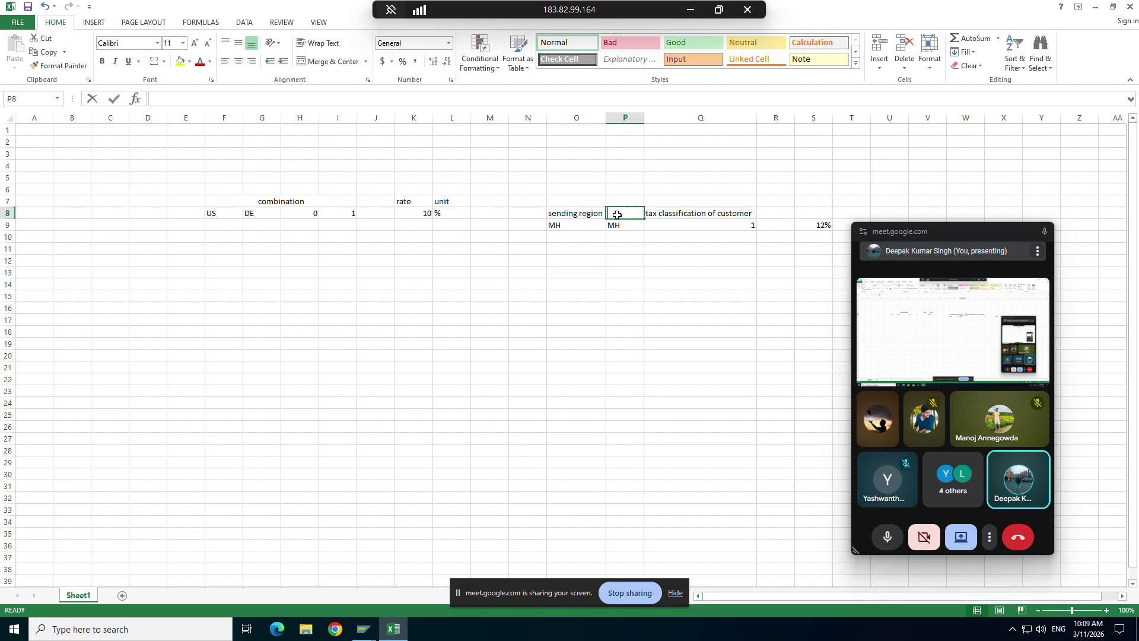
pyautogui.write('tom')
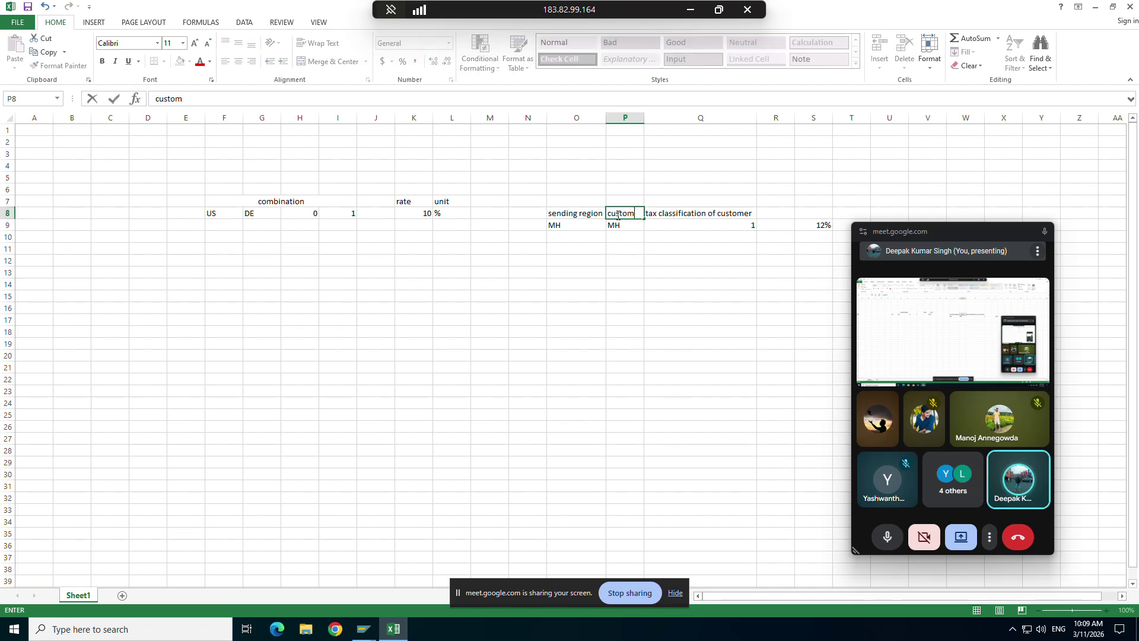
pyautogui.write('rter region')
pyautogui.press('Return')
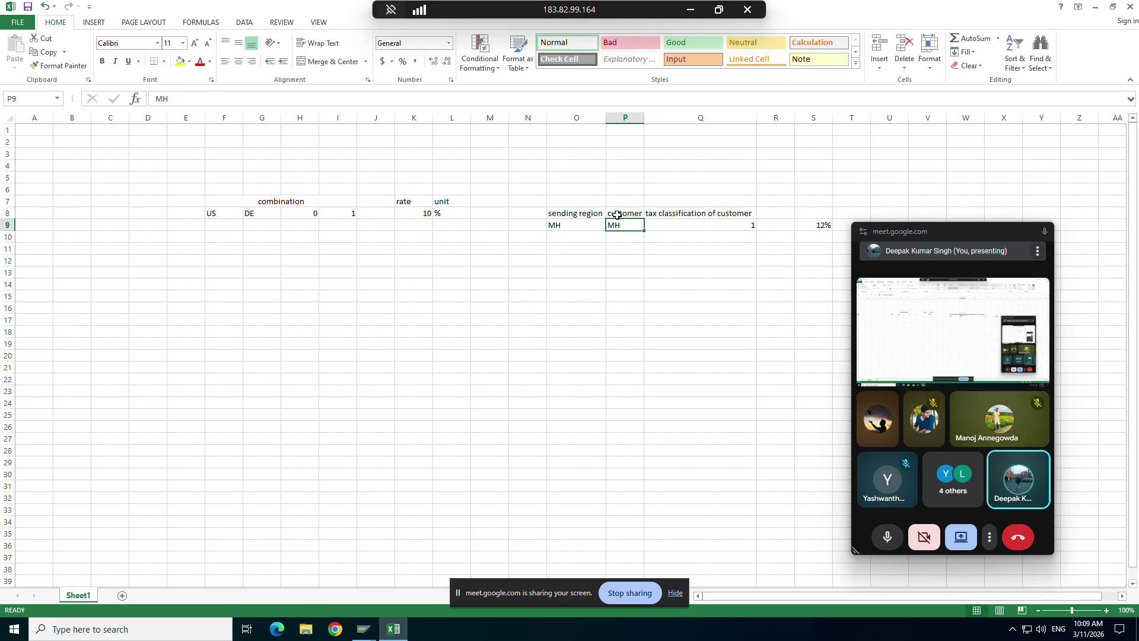
pyautogui.doubleClick(644, 118)
pyautogui.moveTo(933, 231); pyautogui.dragTo(982, 256)
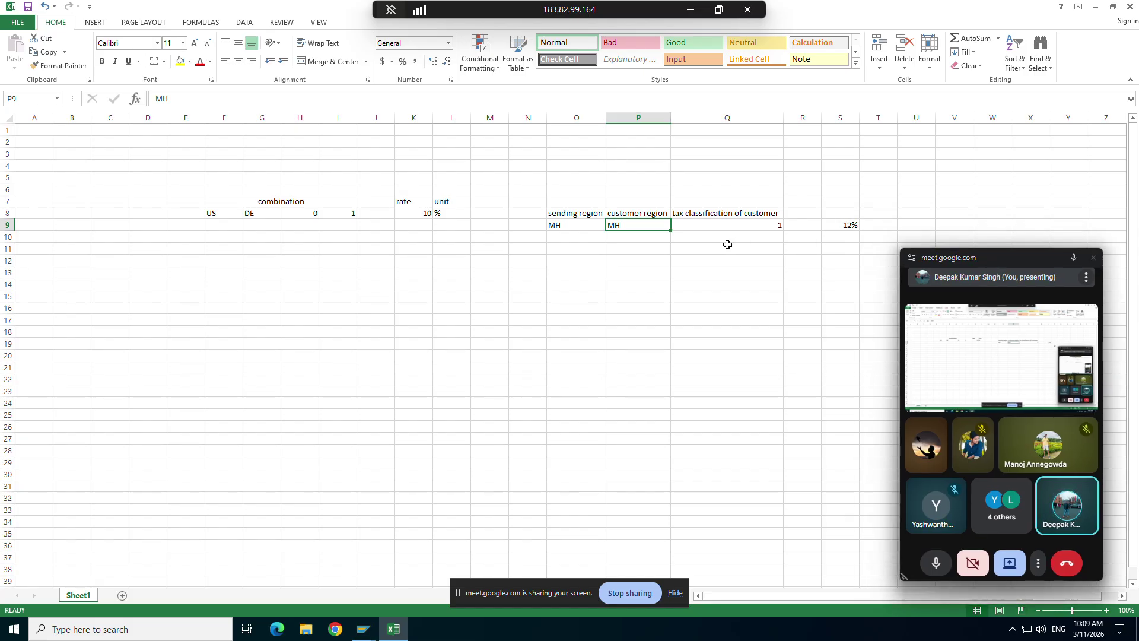
# Start a second example row with MH as both the sending region in O10 and the customer region in P10
pyautogui.click(567, 237)
pyautogui.write('MH')
pyautogui.press('Tab')
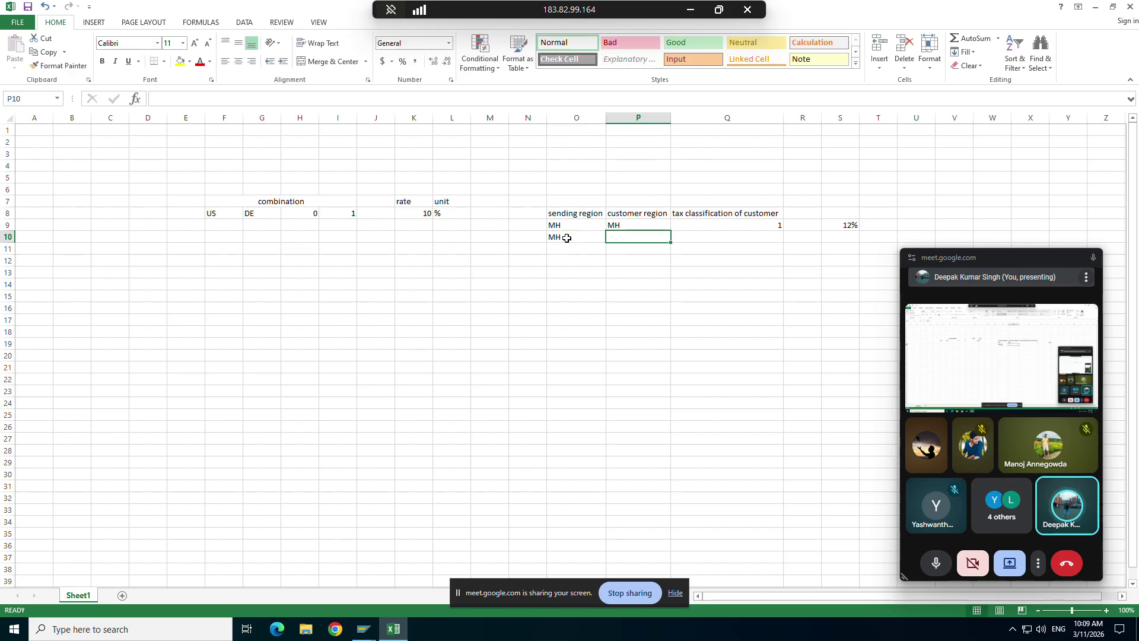
pyautogui.write('MH')
pyautogui.press('BackSpace')
pyautogui.write('H')
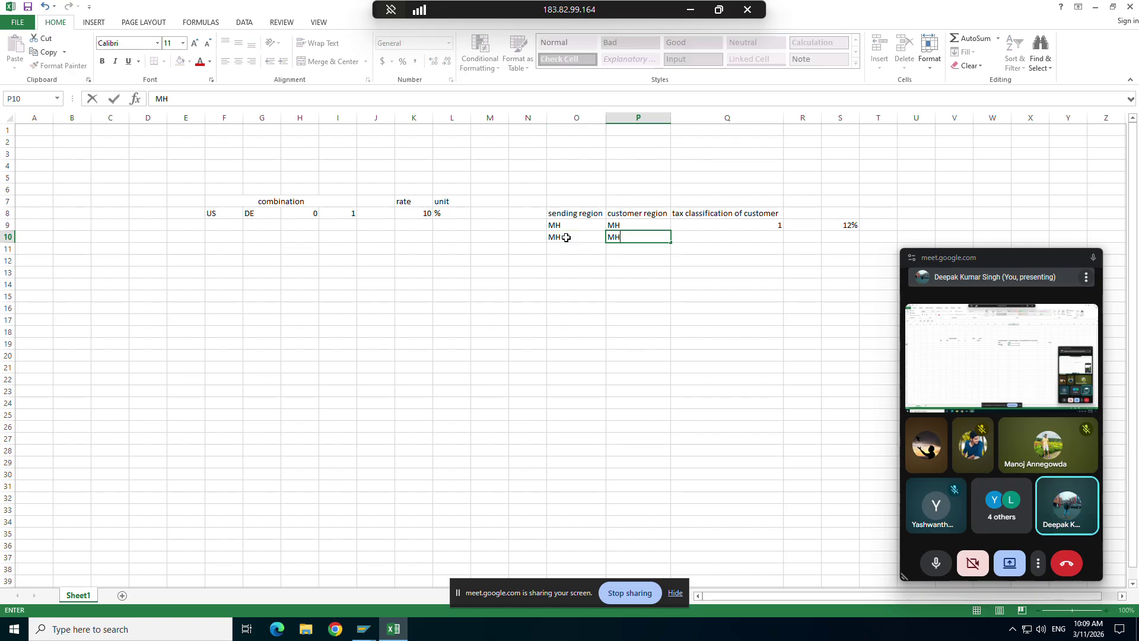
pyautogui.press('Tab')
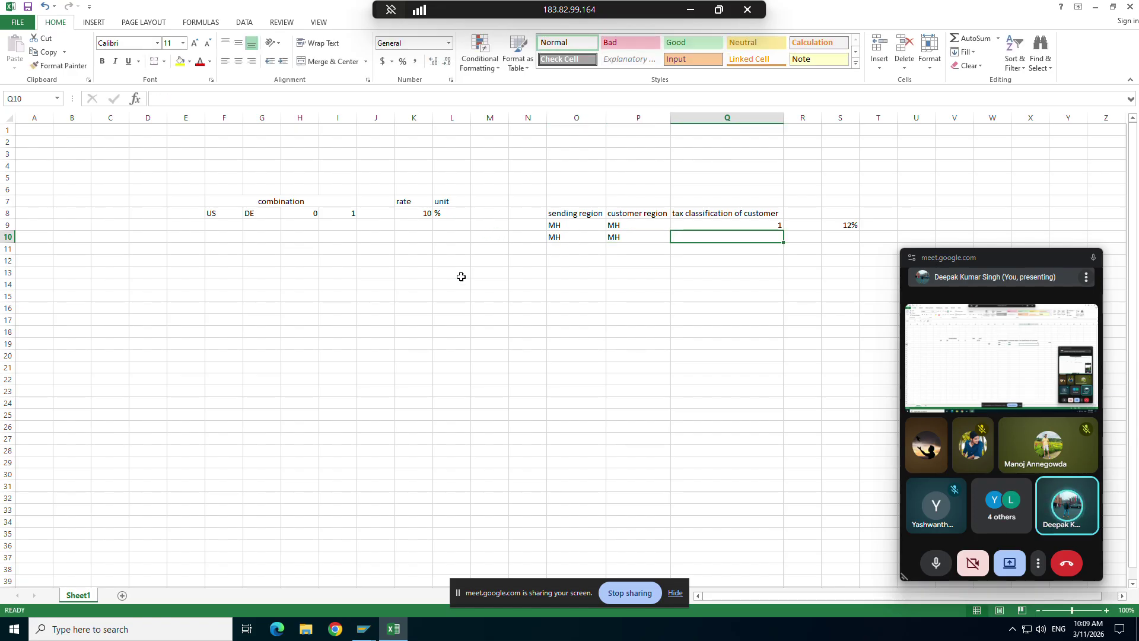
# Switch to the SAP Analysis Pricing window and open the Business Partner transaction BP in a new session
pyautogui.moveTo(370, 630)
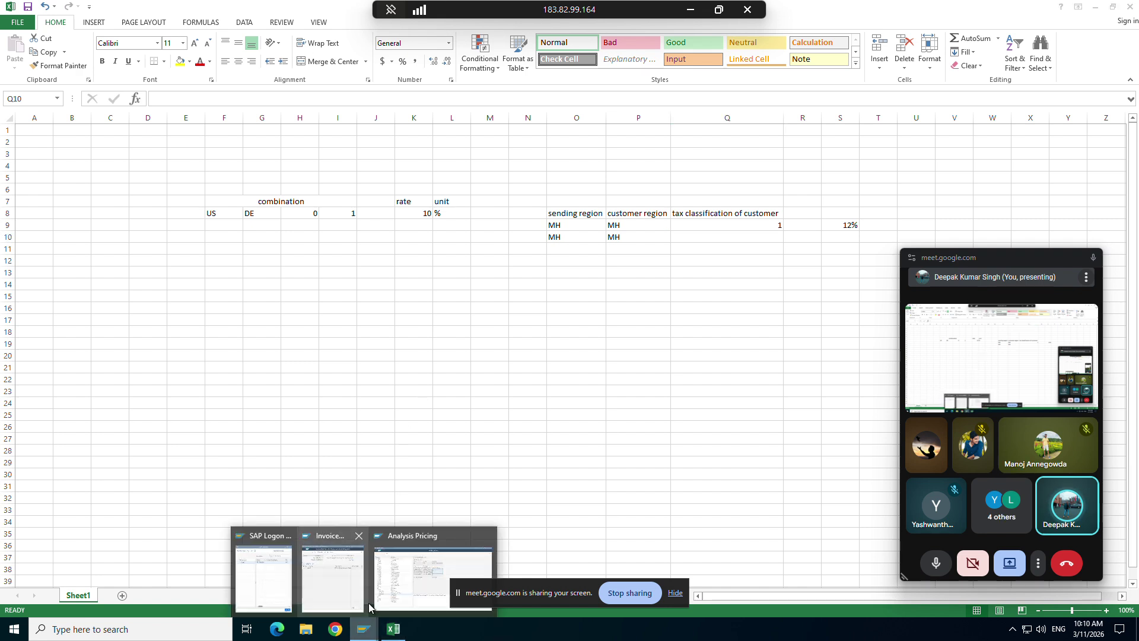
pyautogui.click(392, 573)
pyautogui.click(38, 67)
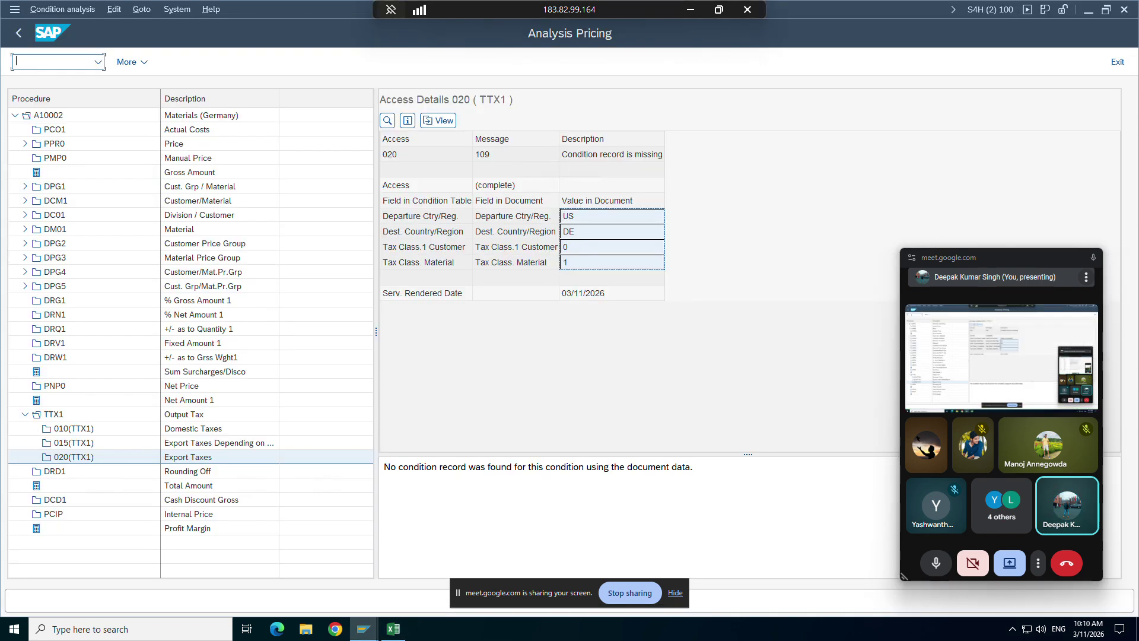
pyautogui.write('/0b')
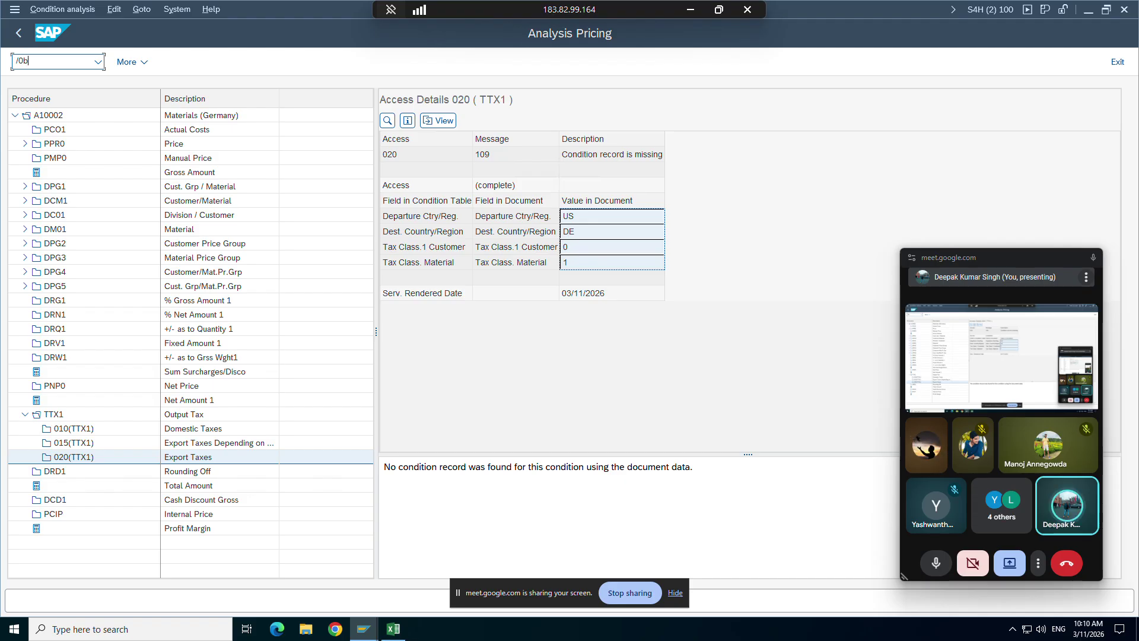
pyautogui.write('o')
pyautogui.press('Return')
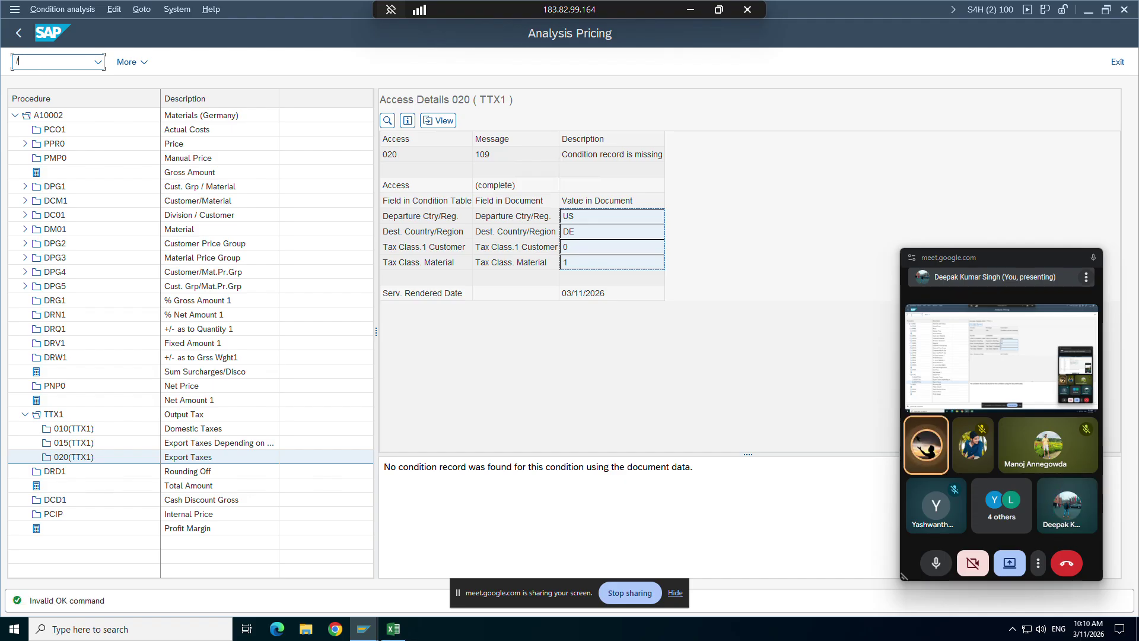
pyautogui.write('/obp')
pyautogui.press('Return')
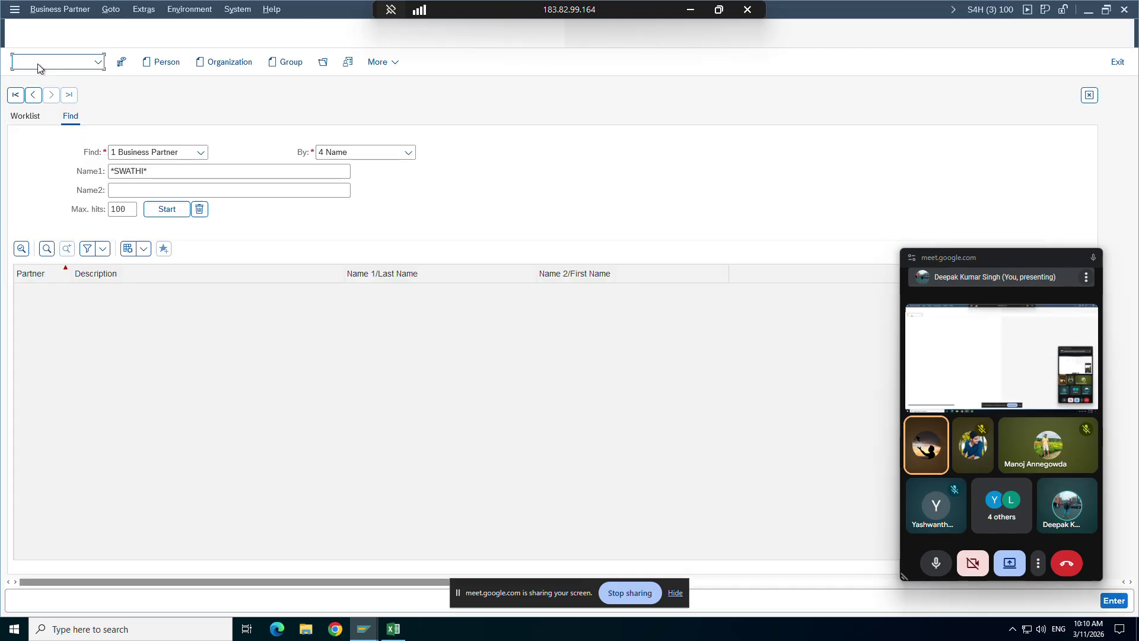
# Open the customer's business partner record by its partner number
pyautogui.click(323, 63)
pyautogui.click(620, 375)
pyautogui.click(621, 392)
pyautogui.press('Return')
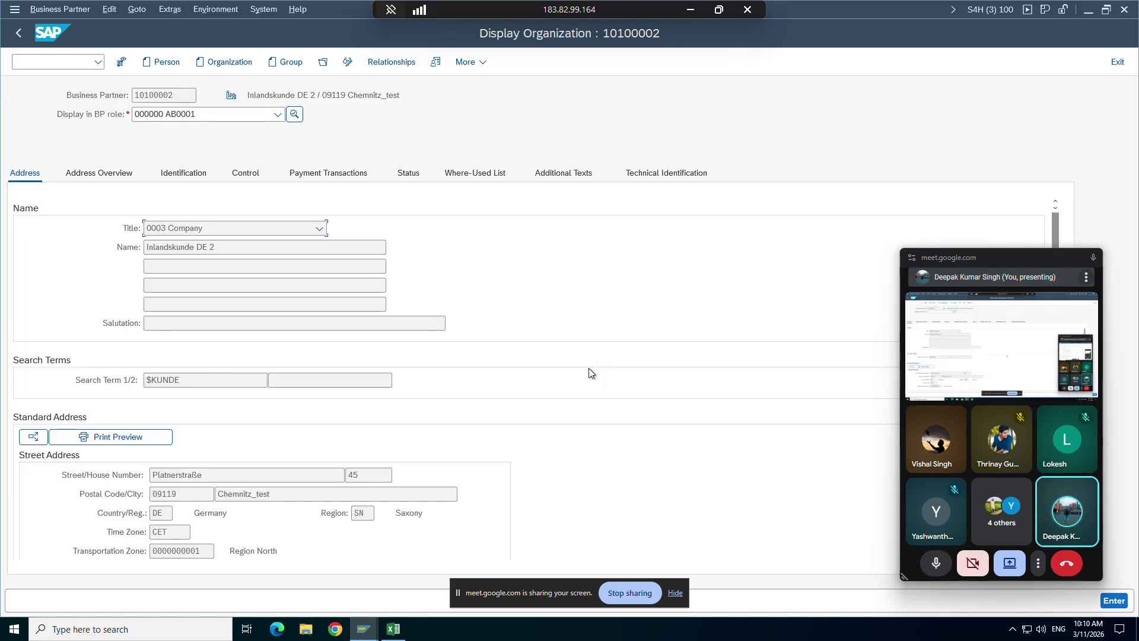
# Display the business partner in role FLCU01 Customer and open its Sales and Distribution data
pyautogui.click(183, 114)
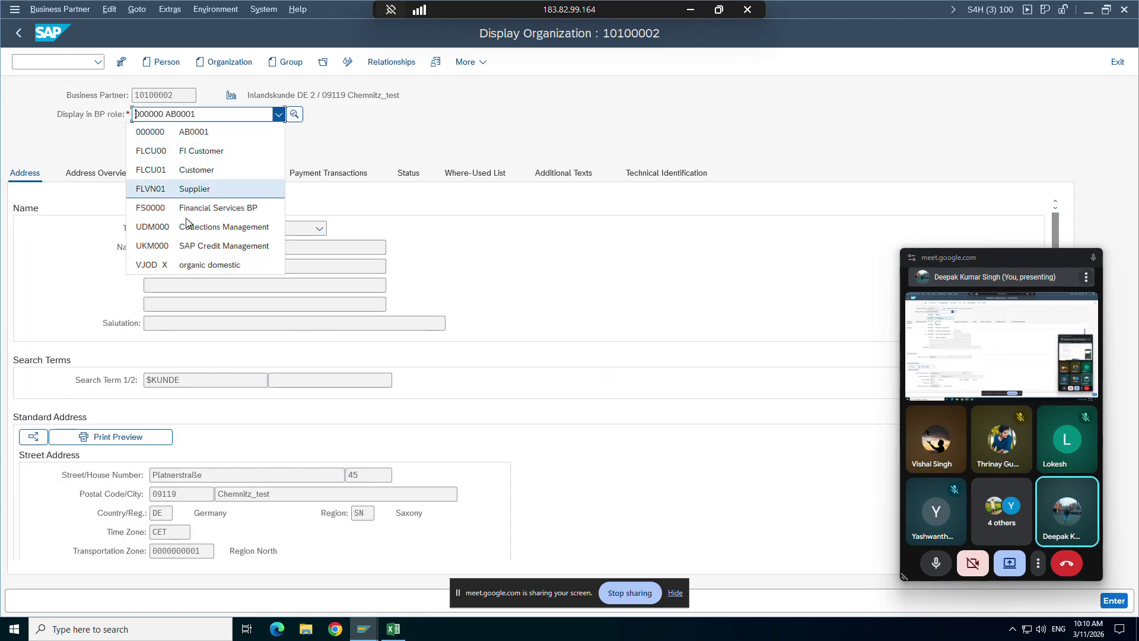
pyautogui.click(190, 171)
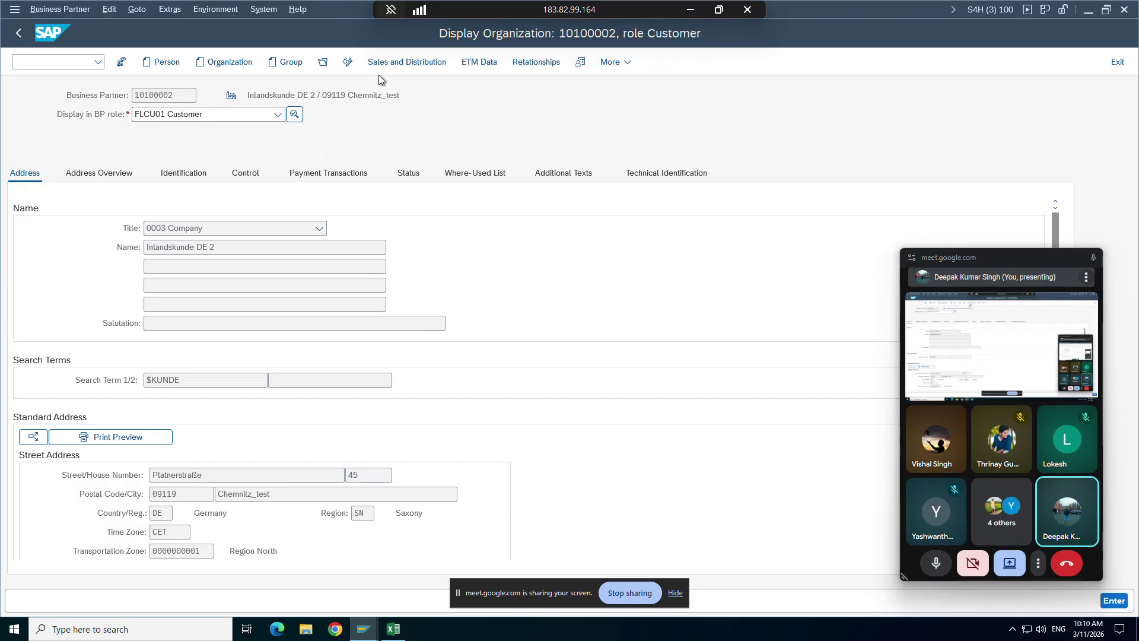
pyautogui.click(393, 63)
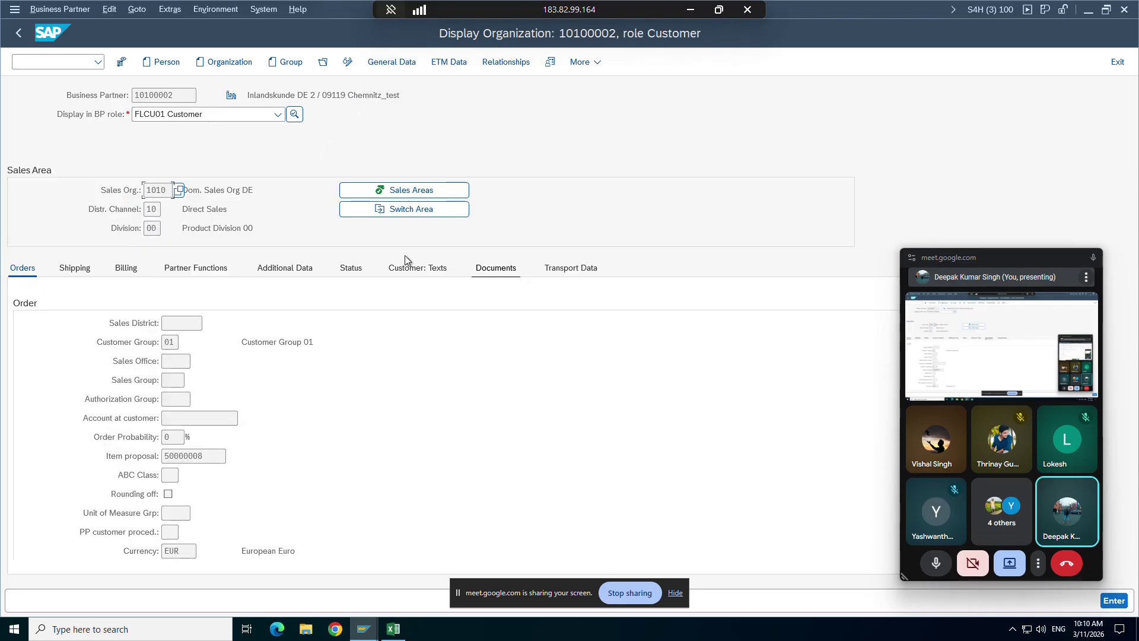
# Examine the customer's output tax classifications in the billing data of the sales area
pyautogui.click(126, 268)
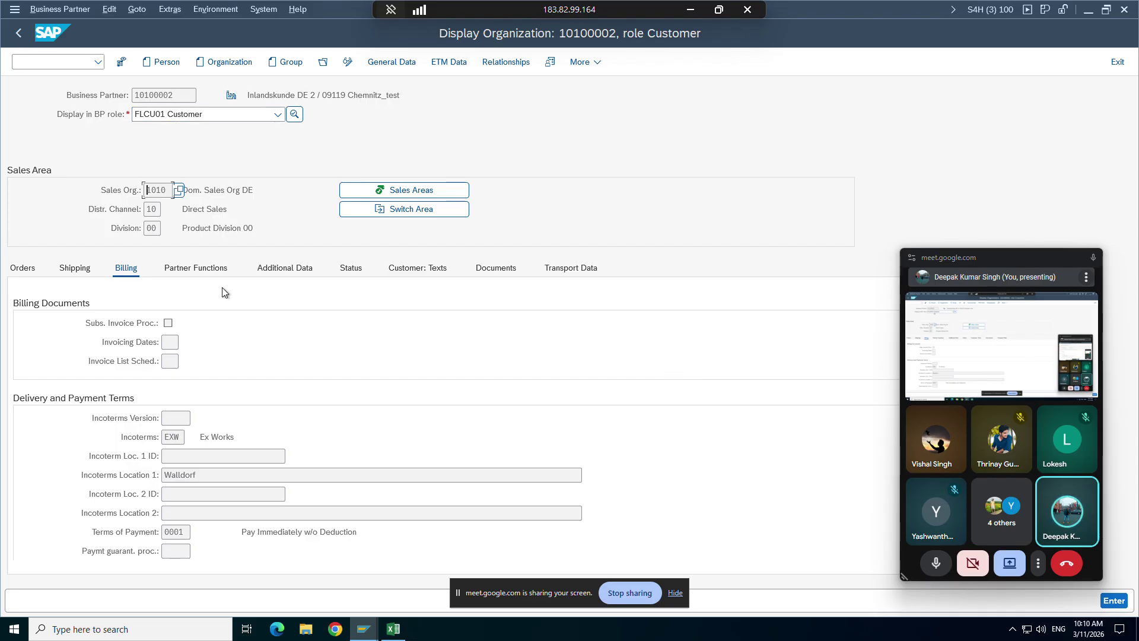
pyautogui.click(75, 269)
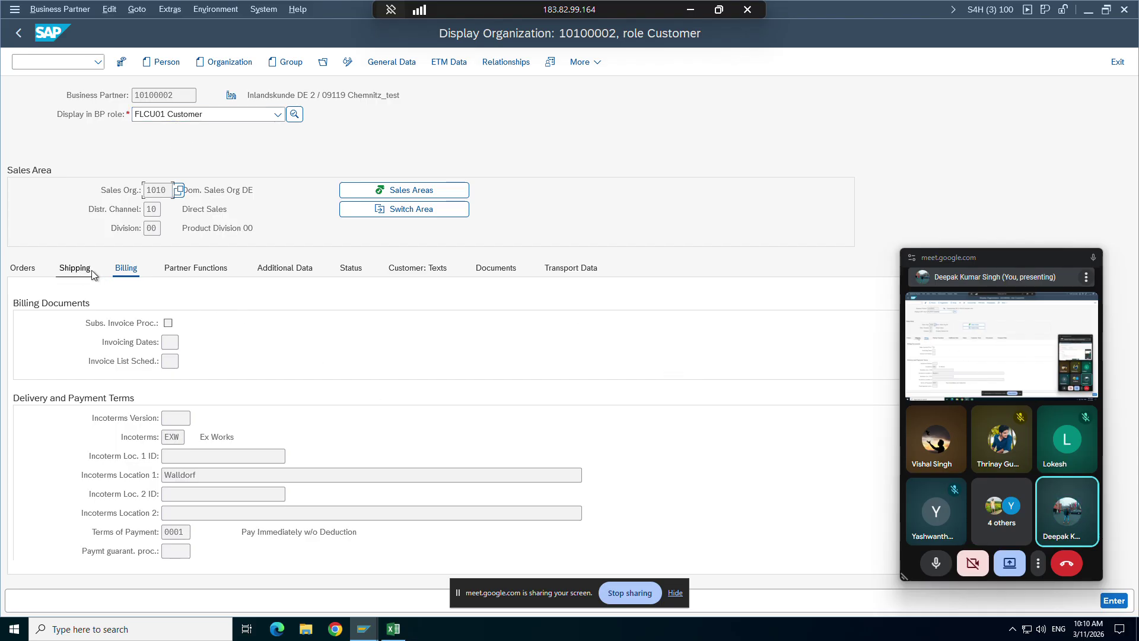
pyautogui.click(125, 272)
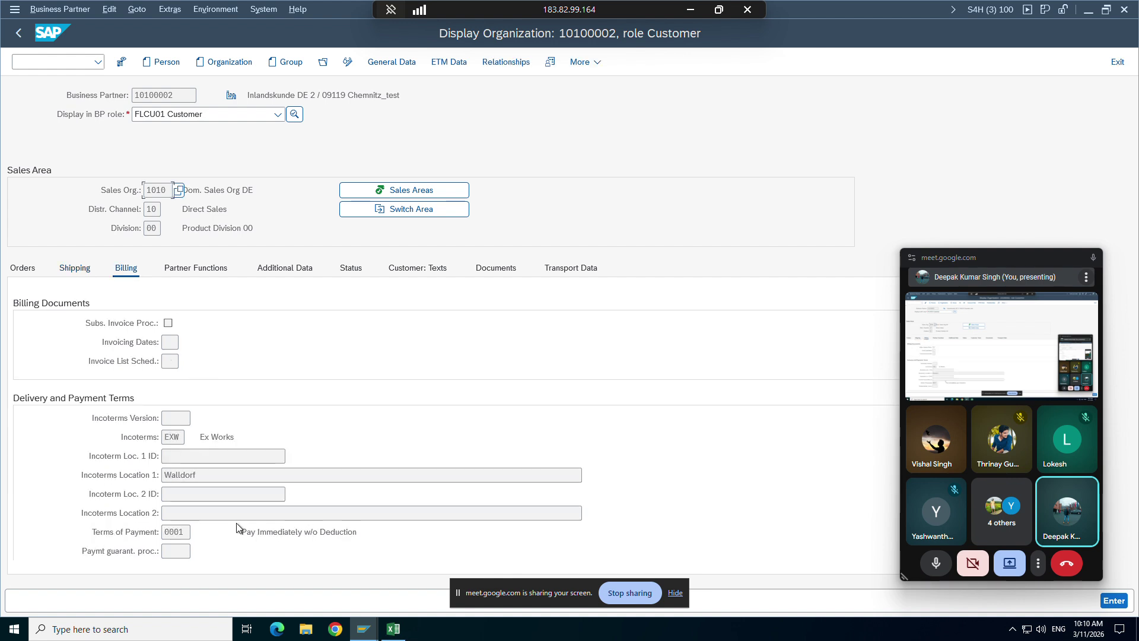
pyautogui.scroll(-5, 232, 516)
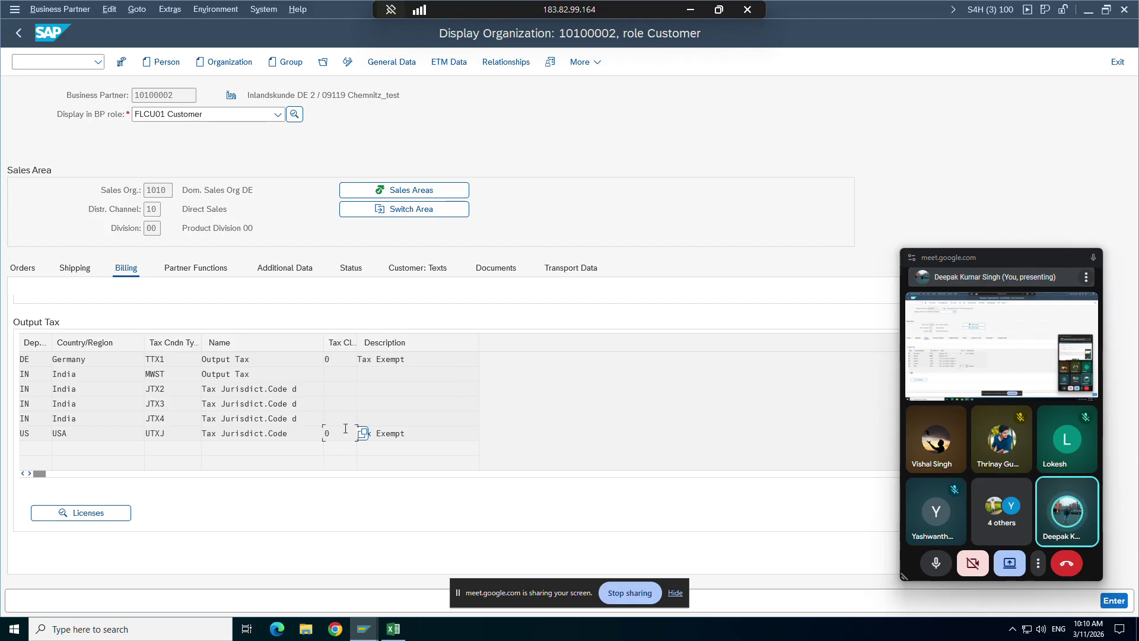
pyautogui.click(689, 9)
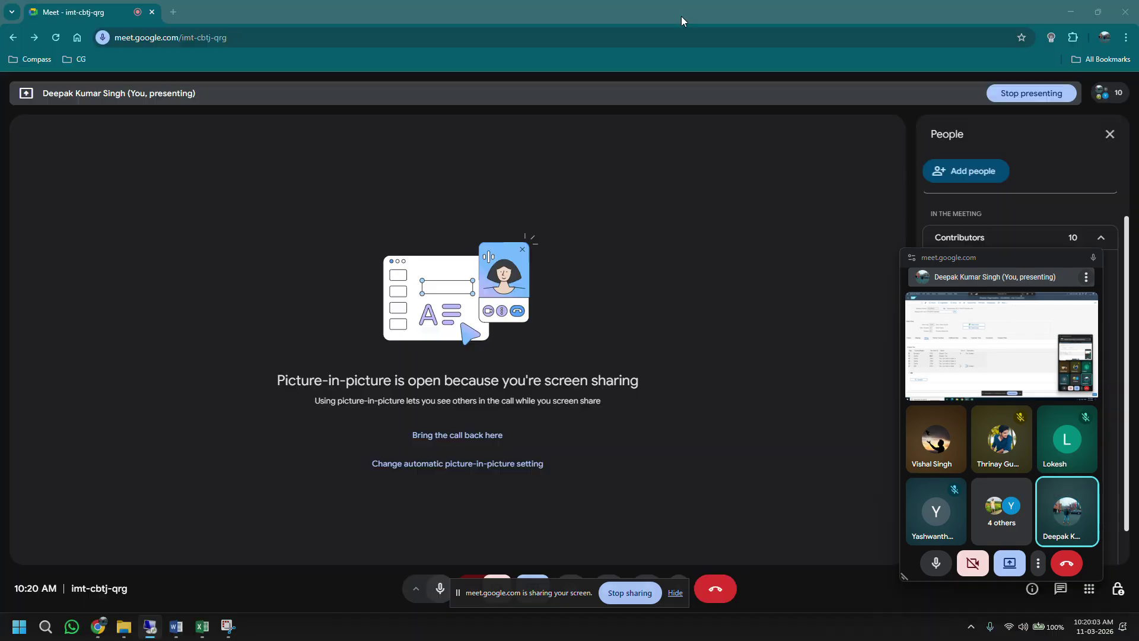
pyautogui.click(201, 626)
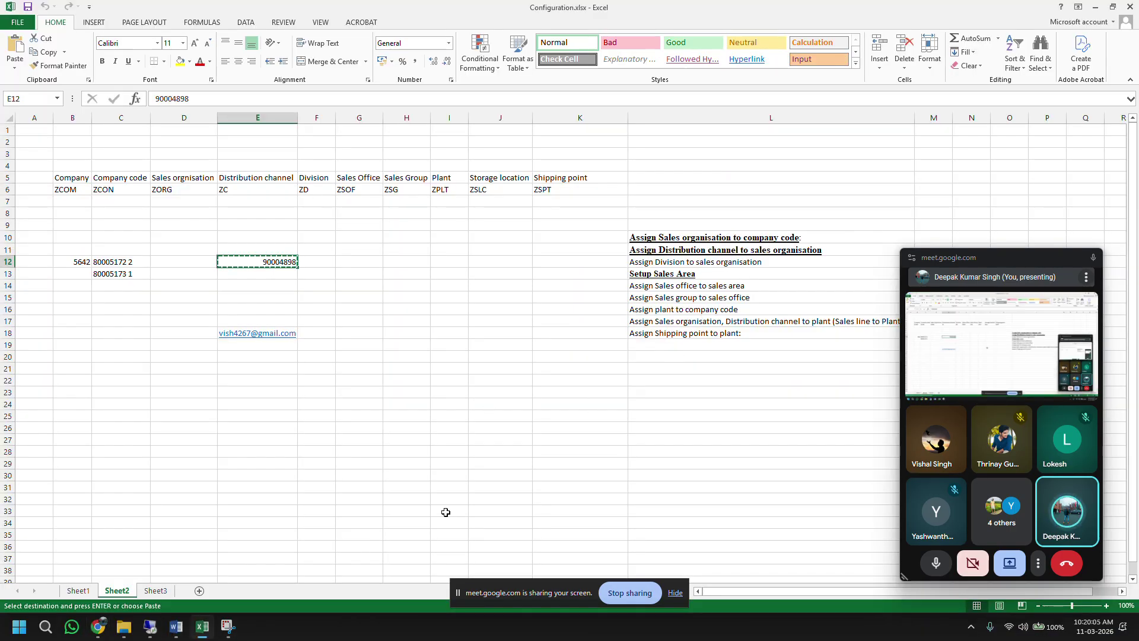
pyautogui.click(150, 626)
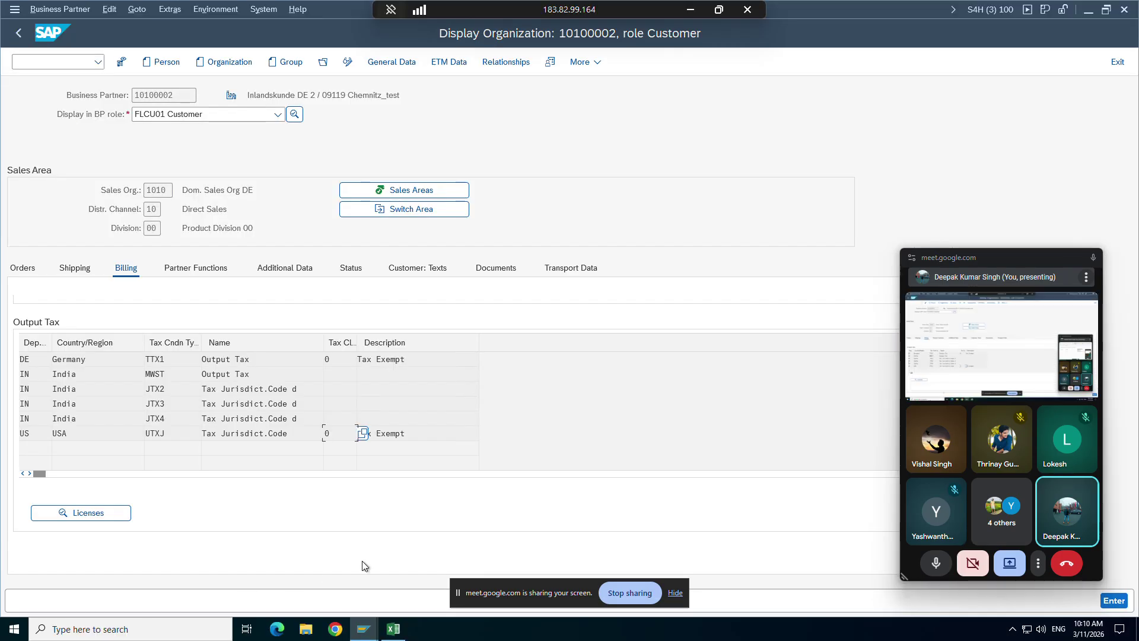
# Switch to the Excel tax example sheet and enter customer tax classification 0 in Q10
pyautogui.click(393, 629)
pyautogui.click(755, 238)
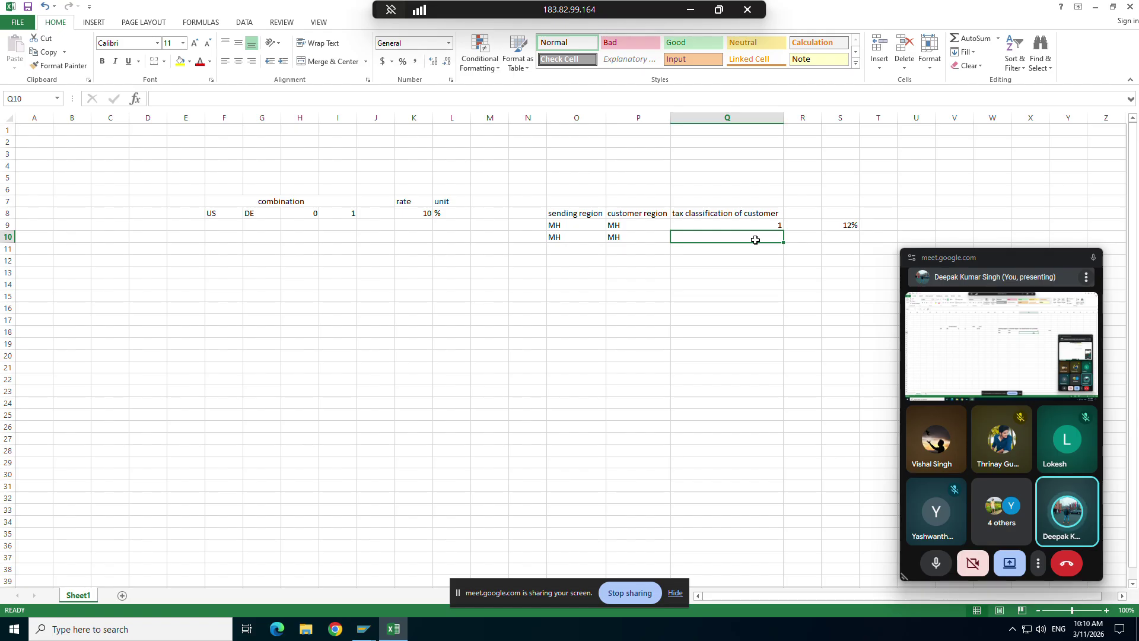
pyautogui.write('0')
pyautogui.click(733, 291)
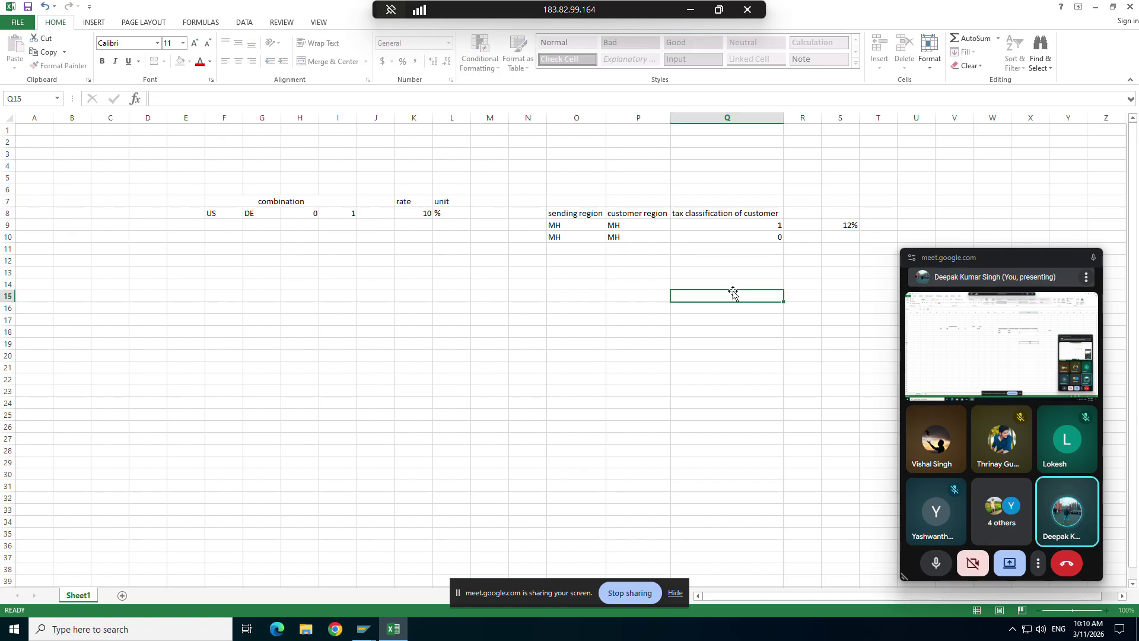
# Enter 0 as the tax rate of the second example row in S10 and highlight the classifications in Q9:Q10
pyautogui.click(829, 239)
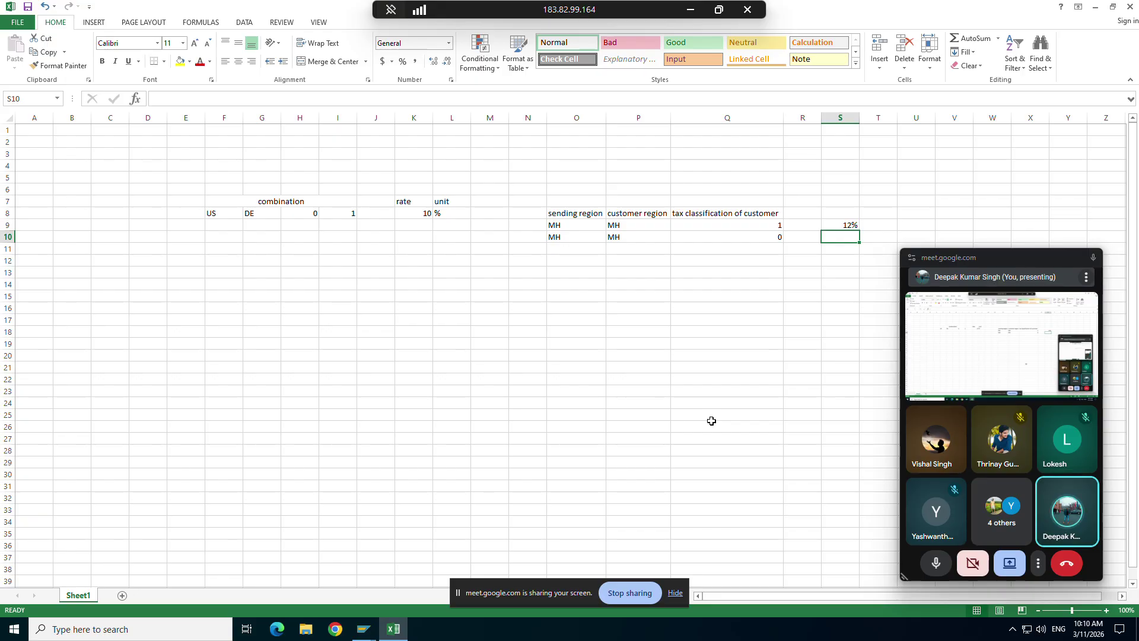
pyautogui.moveTo(562, 244); pyautogui.dragTo(831, 241)
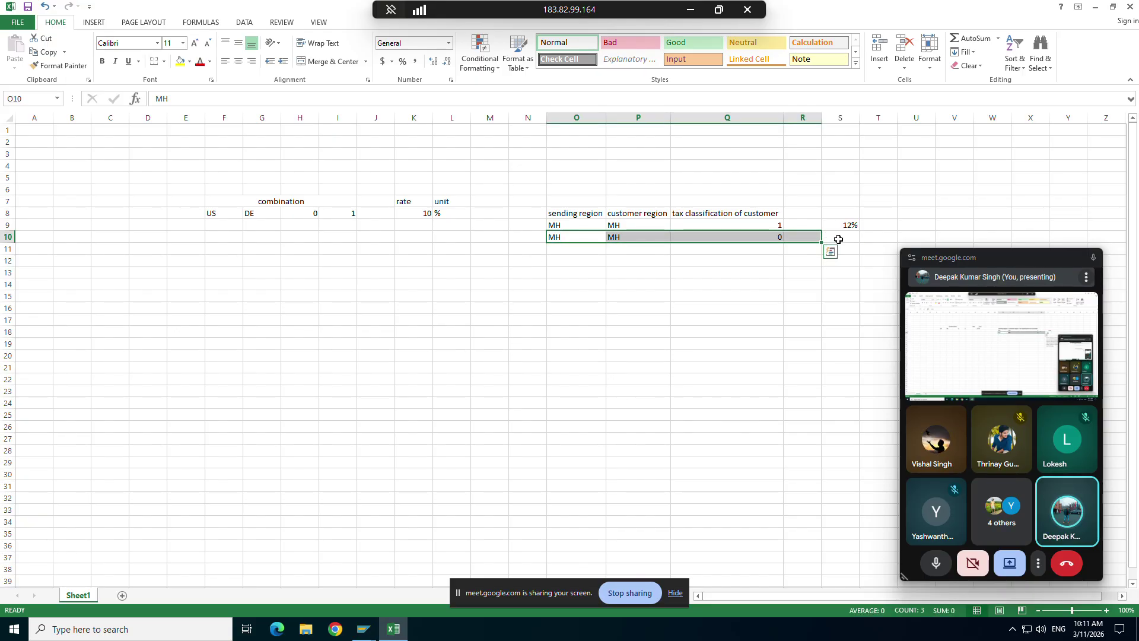
pyautogui.click(838, 239)
pyautogui.write(')')
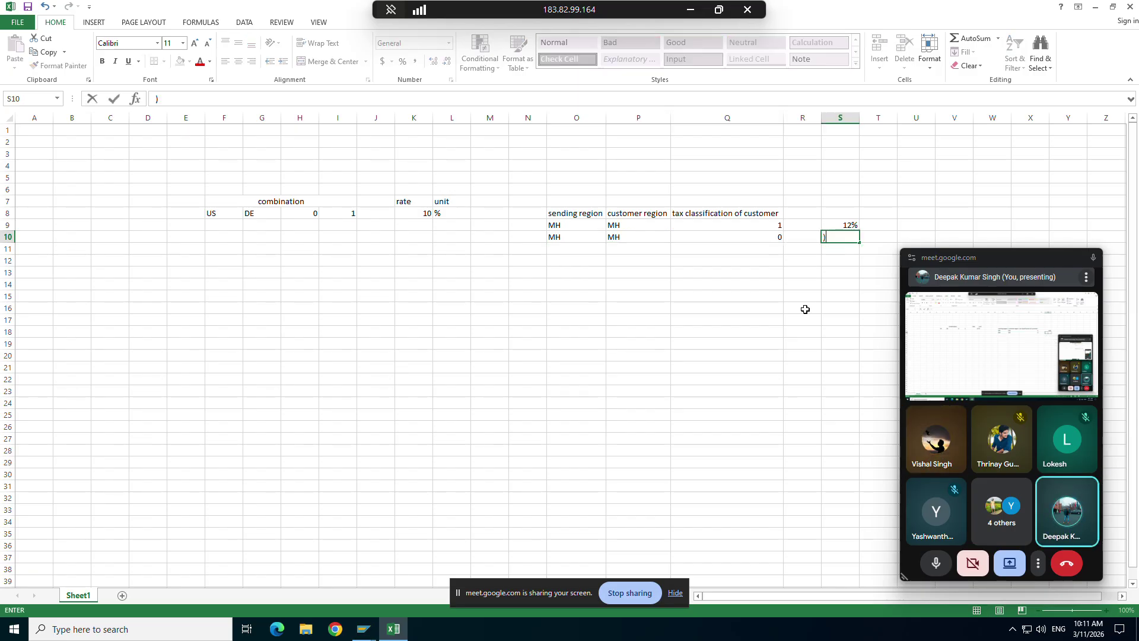
pyautogui.press('Return')
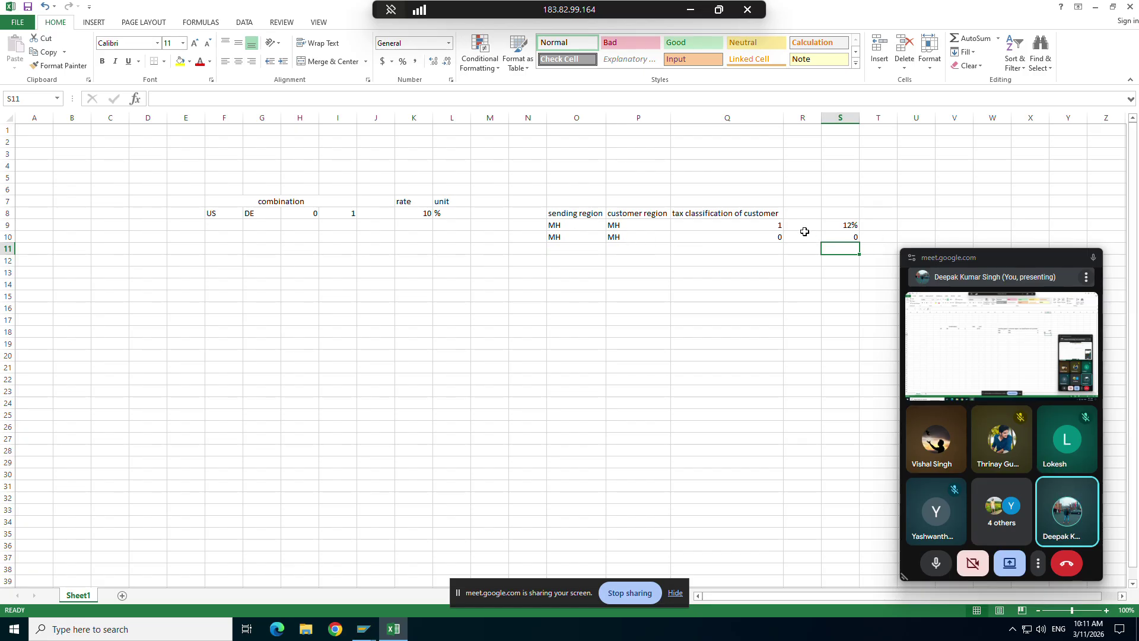
pyautogui.moveTo(775, 226); pyautogui.dragTo(775, 239)
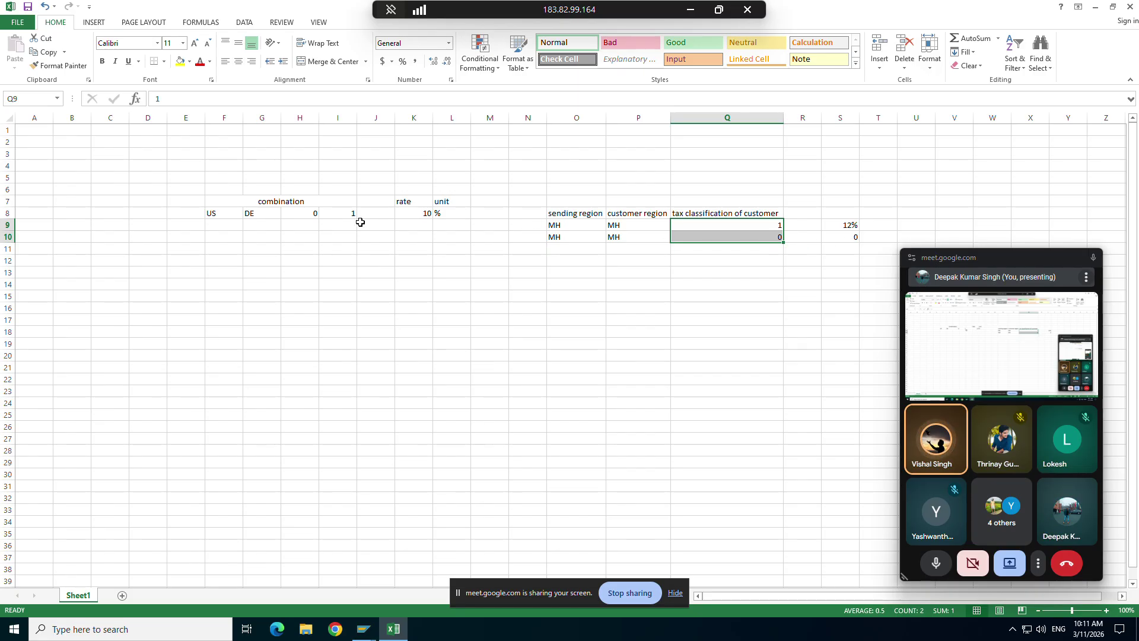
# Set H8 of the US/DE combination to 1 and its rate in K8 to 15
pyautogui.click(314, 214)
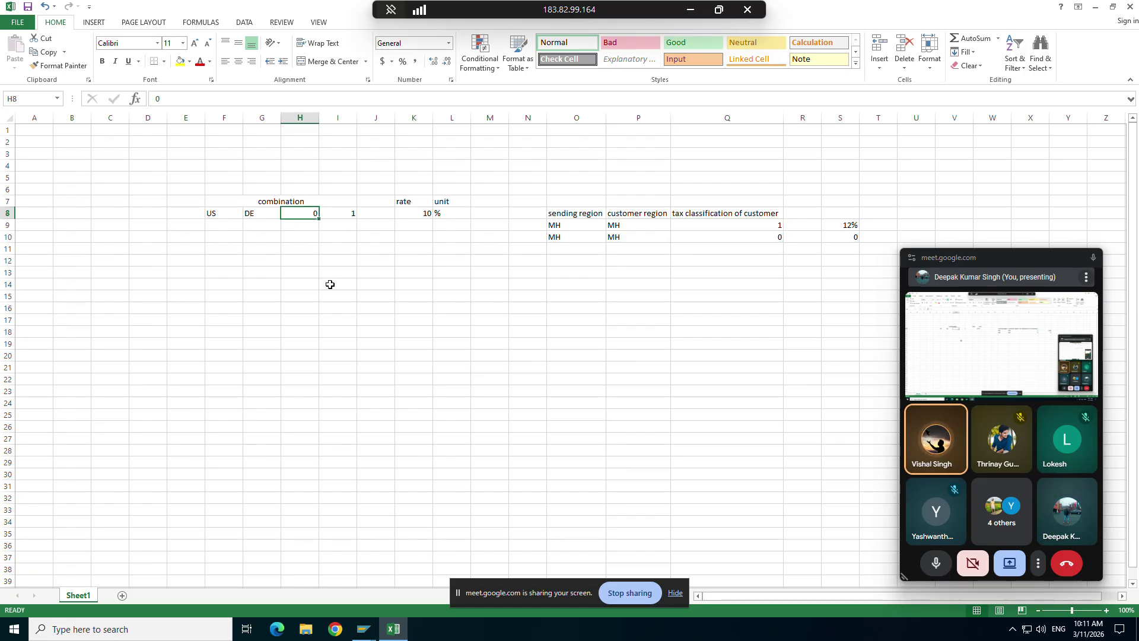
pyautogui.write('1')
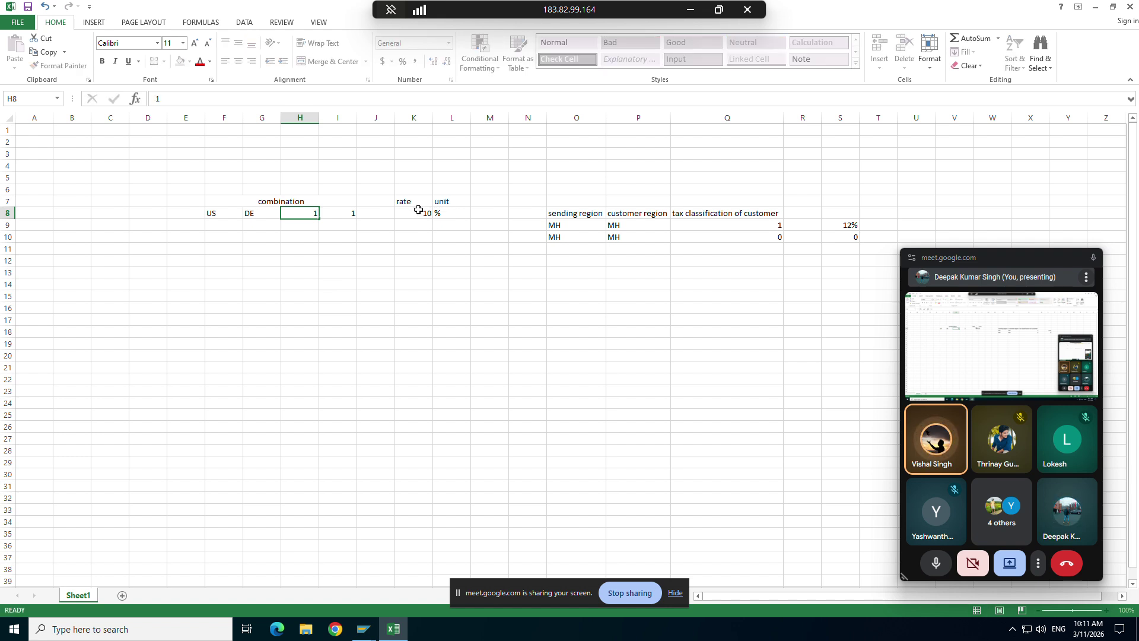
pyautogui.click(420, 211)
pyautogui.write('1')
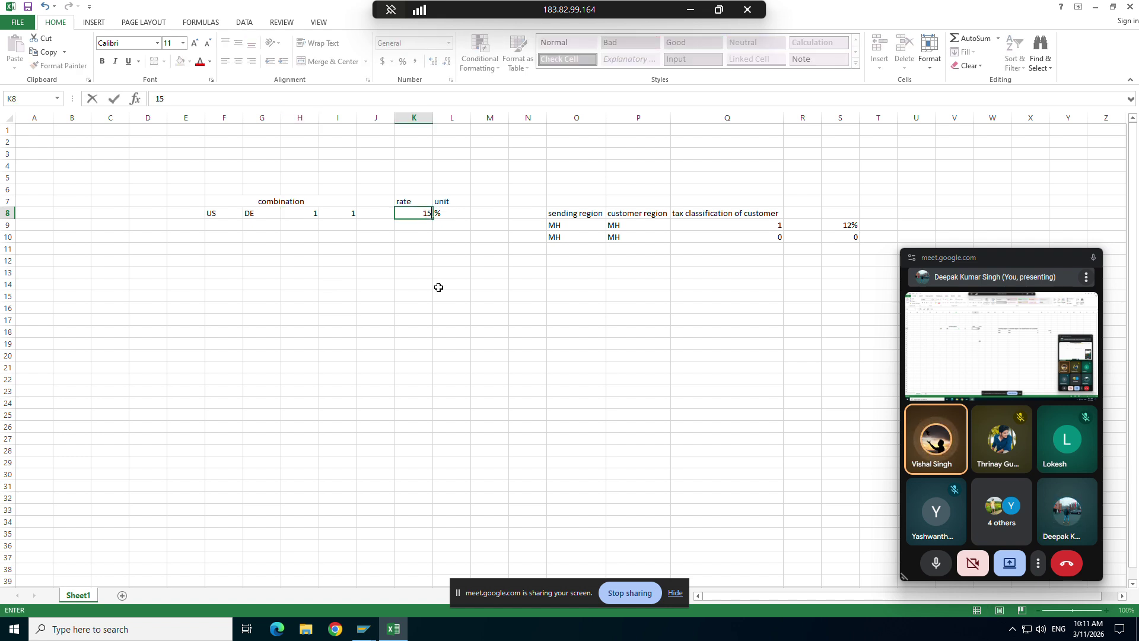
pyautogui.write('5')
# Set H8 of the US/DE combination back to 0
pyautogui.click(313, 212)
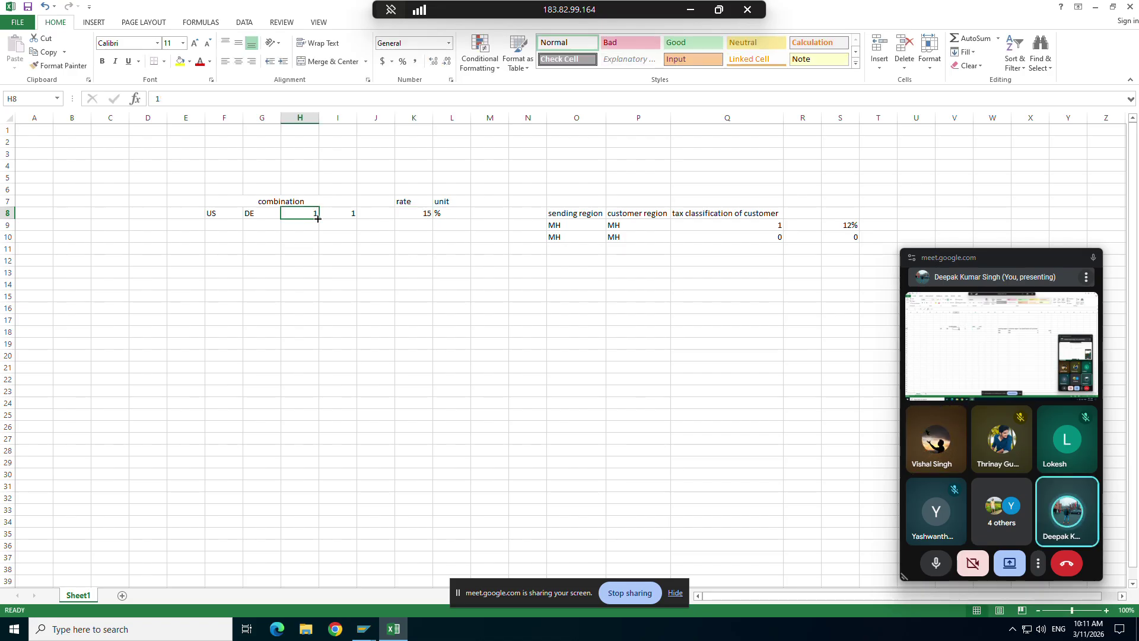
pyautogui.write('0')
pyautogui.click(328, 275)
# Clear the rate and unit values of the US/DE combination in K8:L8
pyautogui.moveTo(223, 214); pyautogui.dragTo(325, 213)
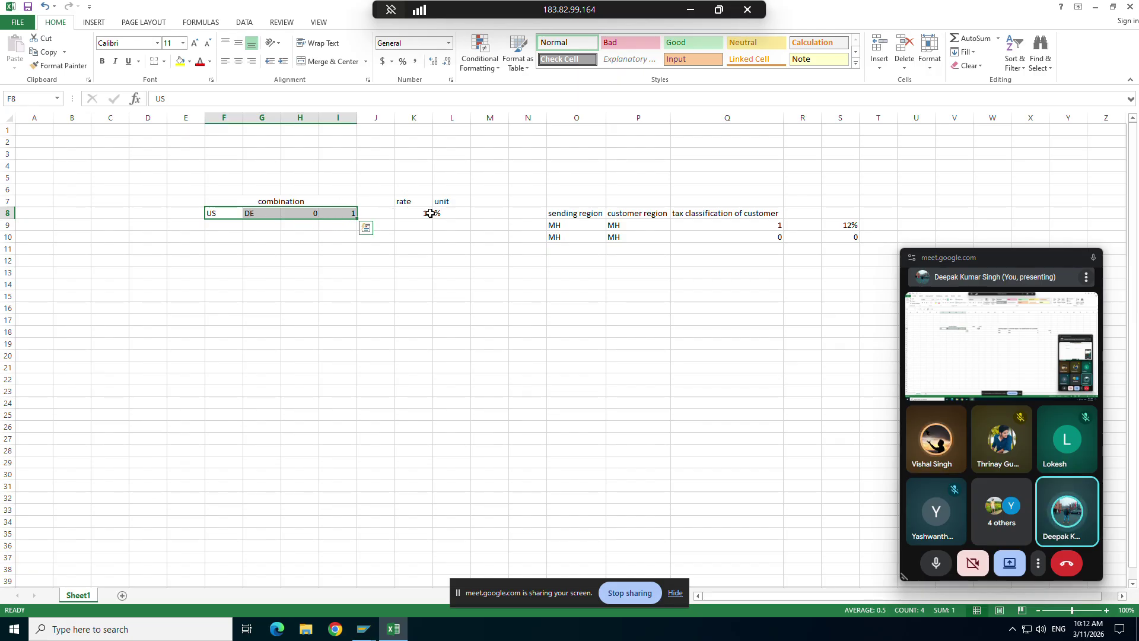
pyautogui.moveTo(429, 212); pyautogui.dragTo(440, 211)
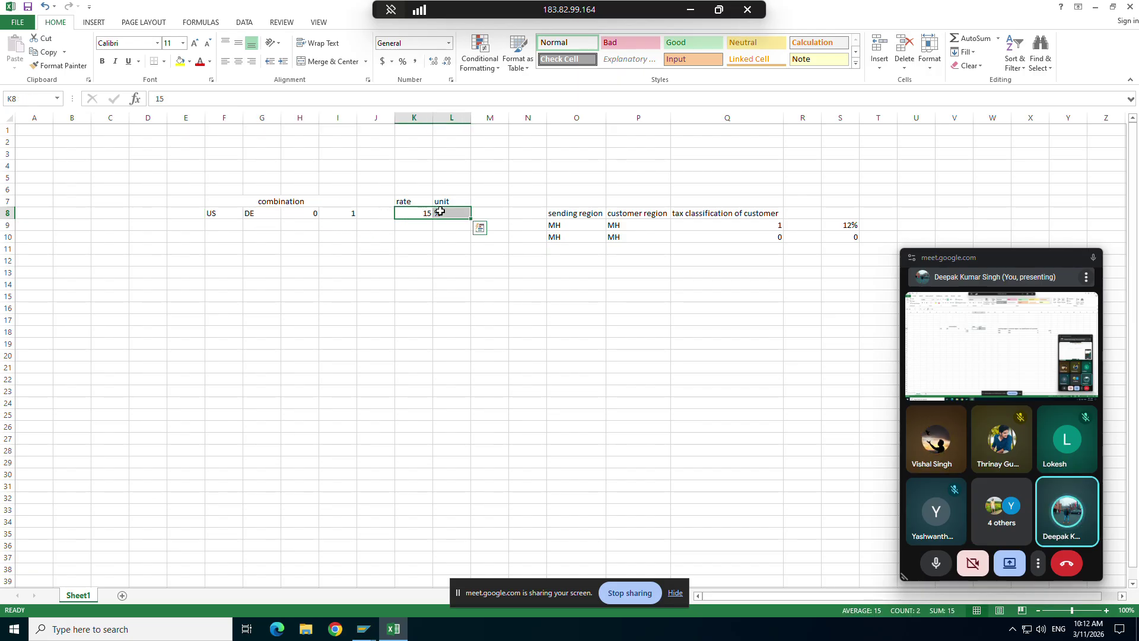
pyautogui.click(409, 236)
# Highlight the US/DE combination row together with its empty rate and unit cells, F8 to L8
pyautogui.moveTo(223, 213); pyautogui.dragTo(350, 214)
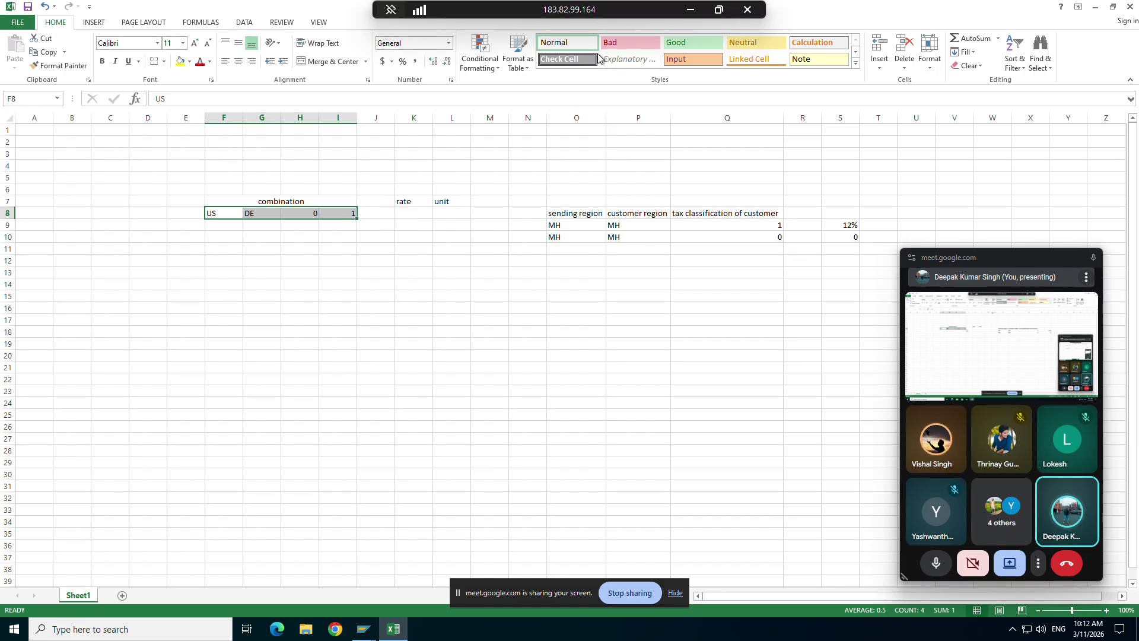
pyautogui.click(365, 622)
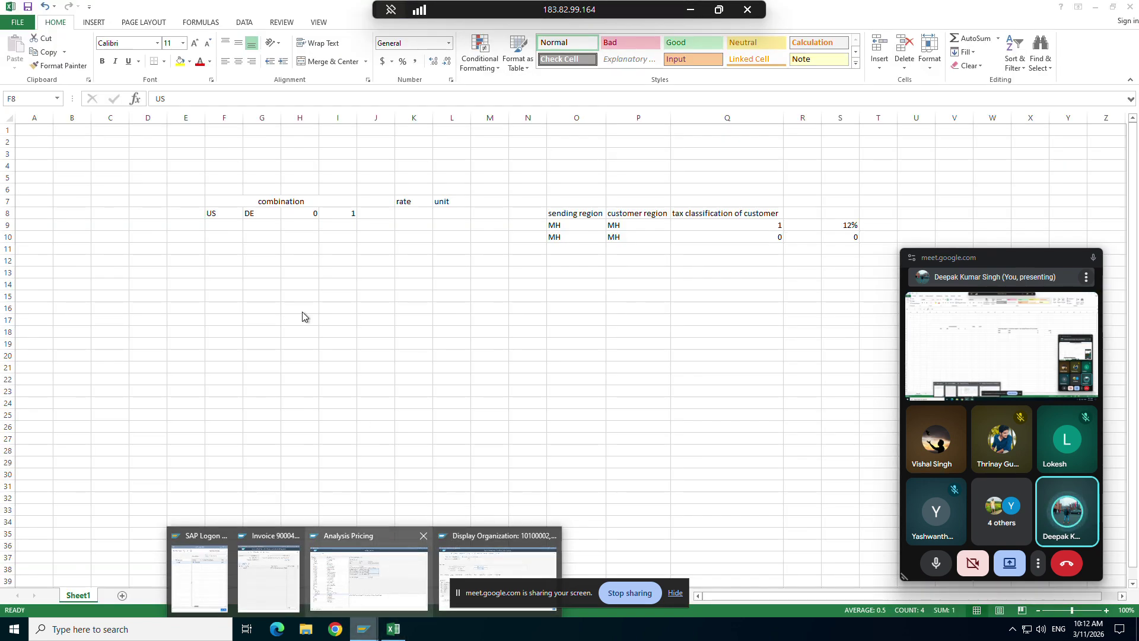
pyautogui.click(221, 214)
pyautogui.press('Down')
pyautogui.press('Down')
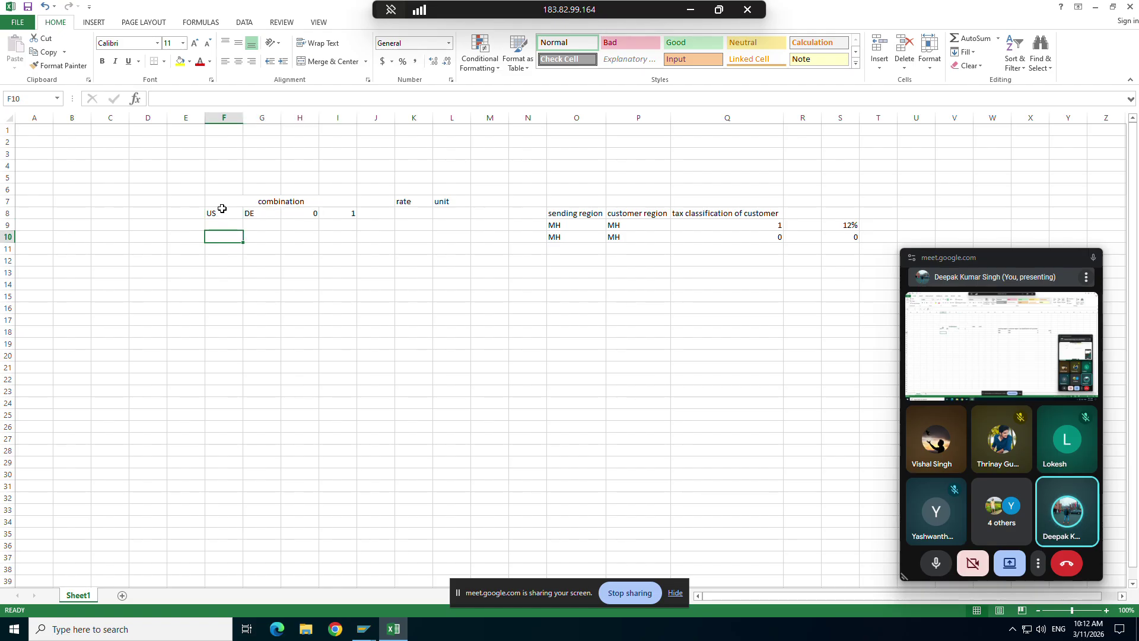
pyautogui.moveTo(221, 212); pyautogui.dragTo(440, 216)
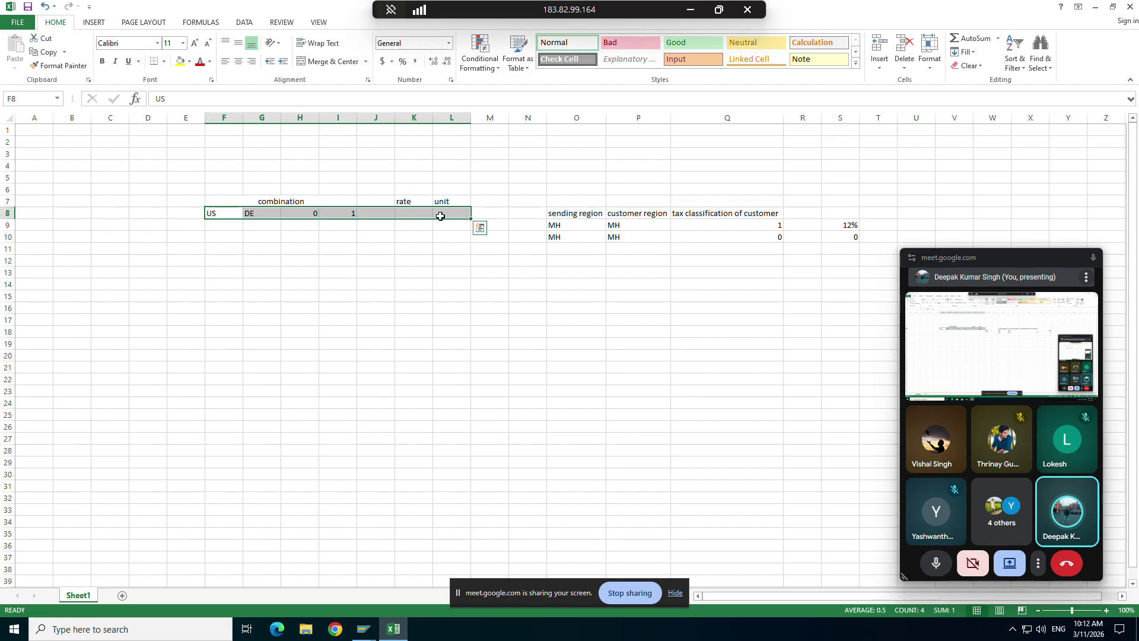
# Switch to the SAP Analysis Pricing window, return to the TG12 item's conditions and rerun the pricing analysis
pyautogui.click(364, 629)
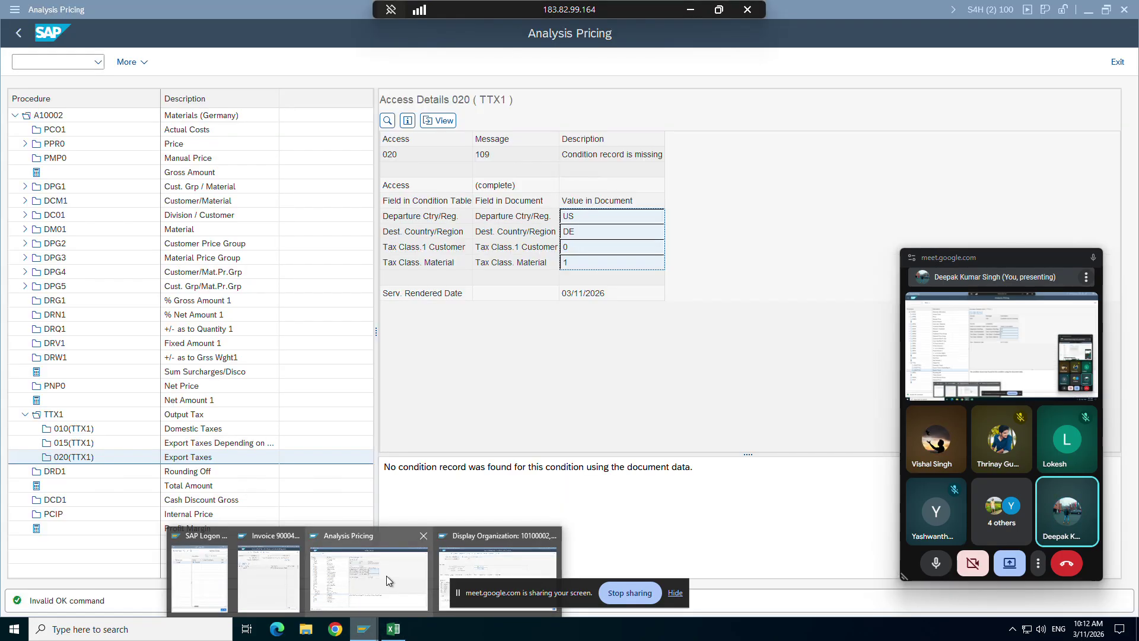
pyautogui.click(386, 575)
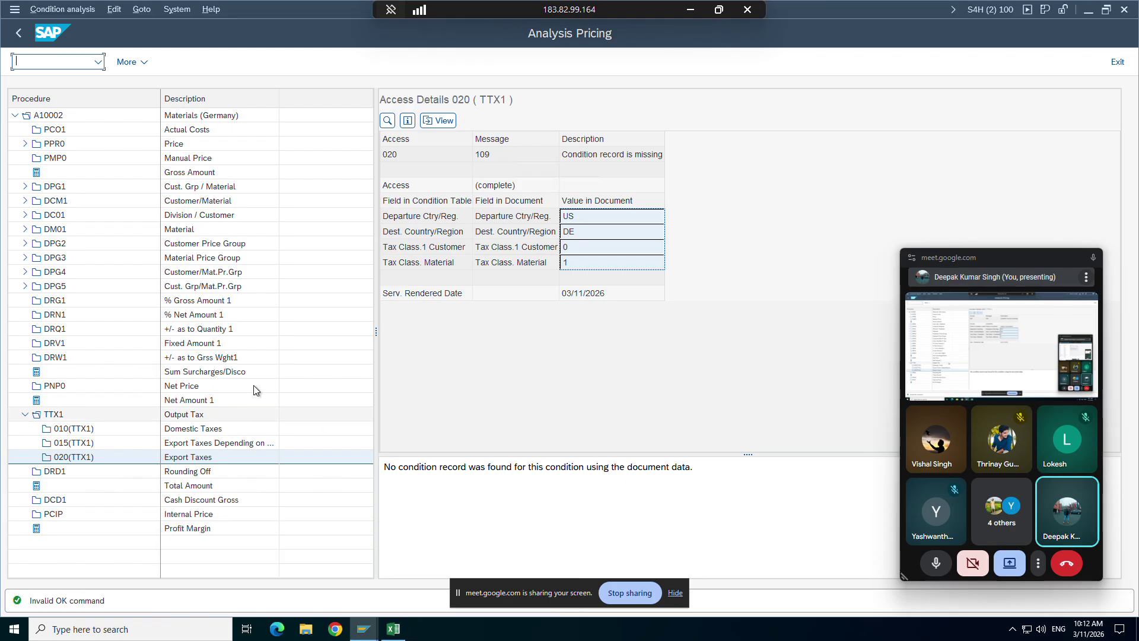
pyautogui.click(20, 34)
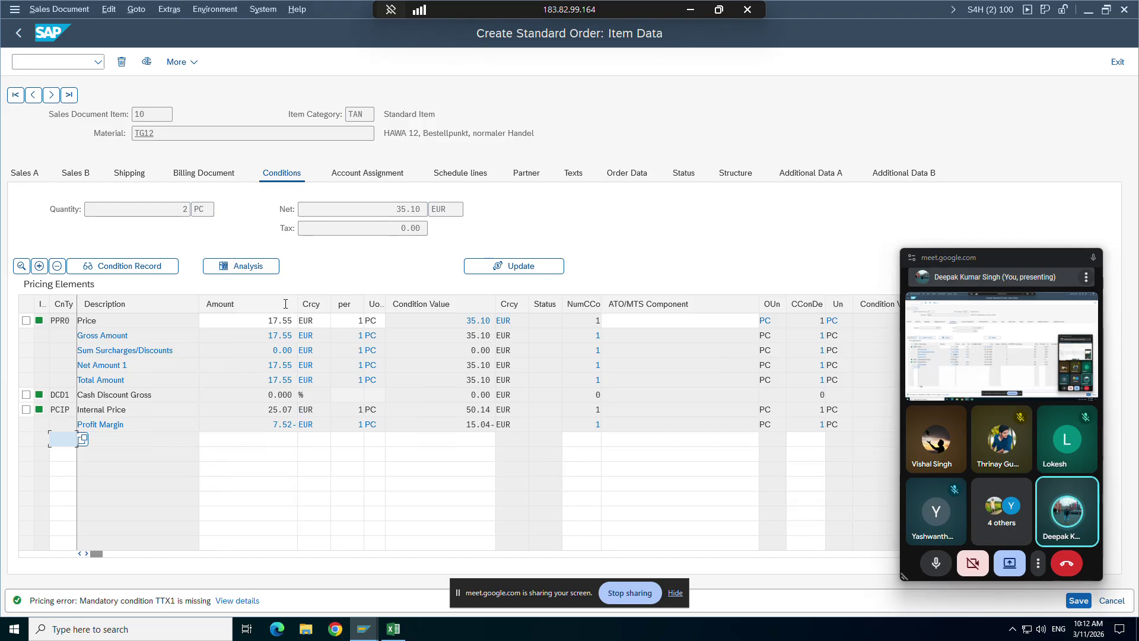
pyautogui.click(256, 269)
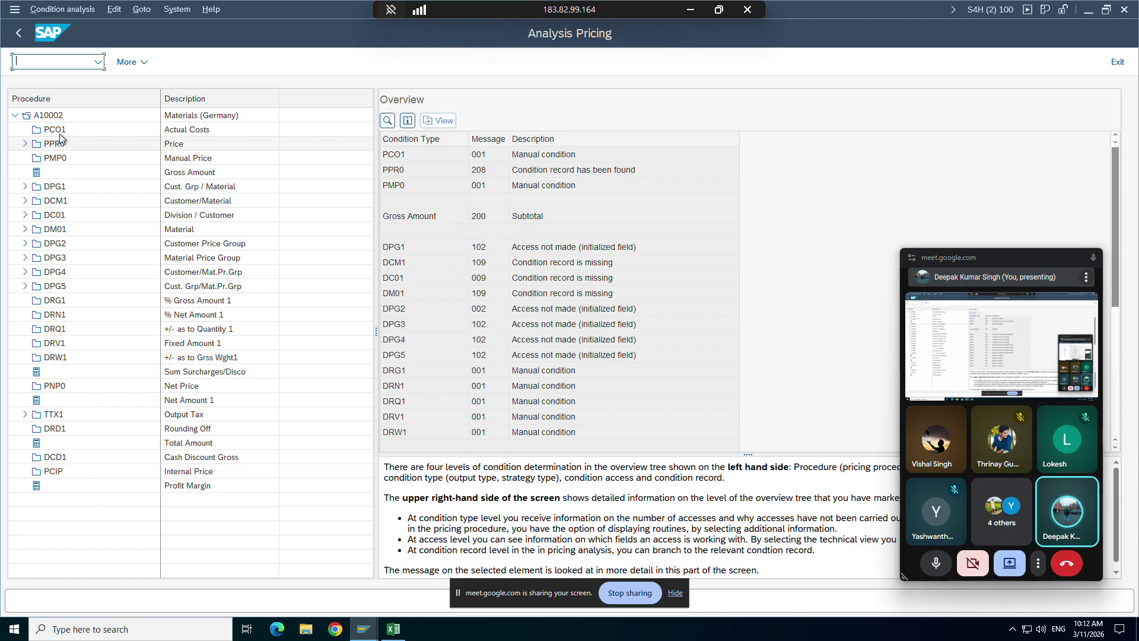
# Switch to the SAP invoice window and replace it with the transaction that maintains pricing procedures
pyautogui.click(377, 637)
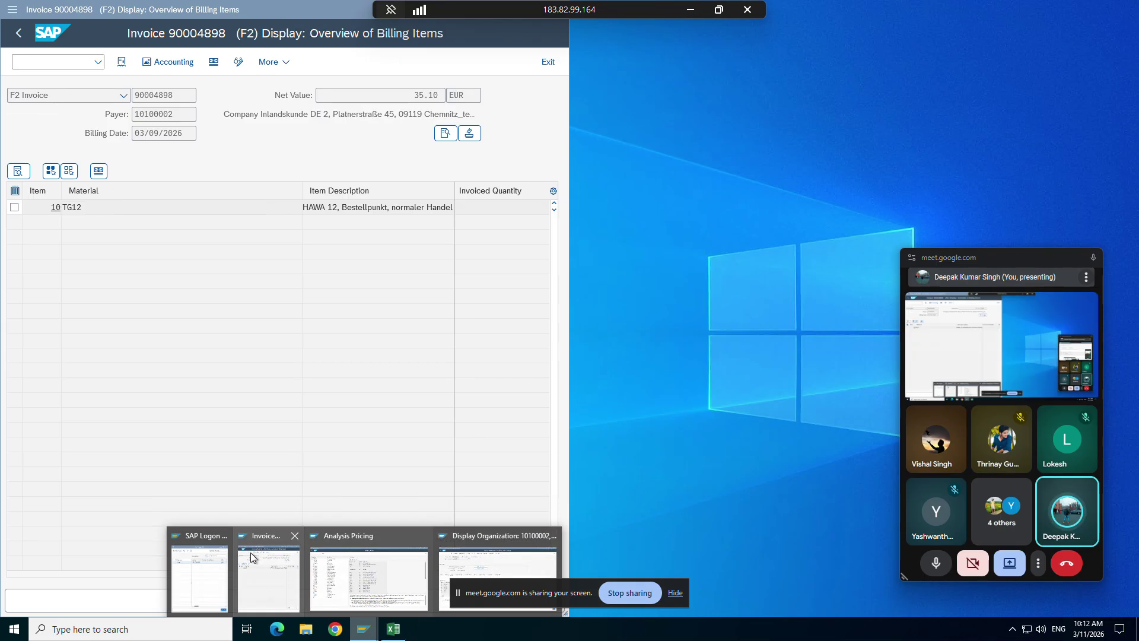
pyautogui.click(268, 577)
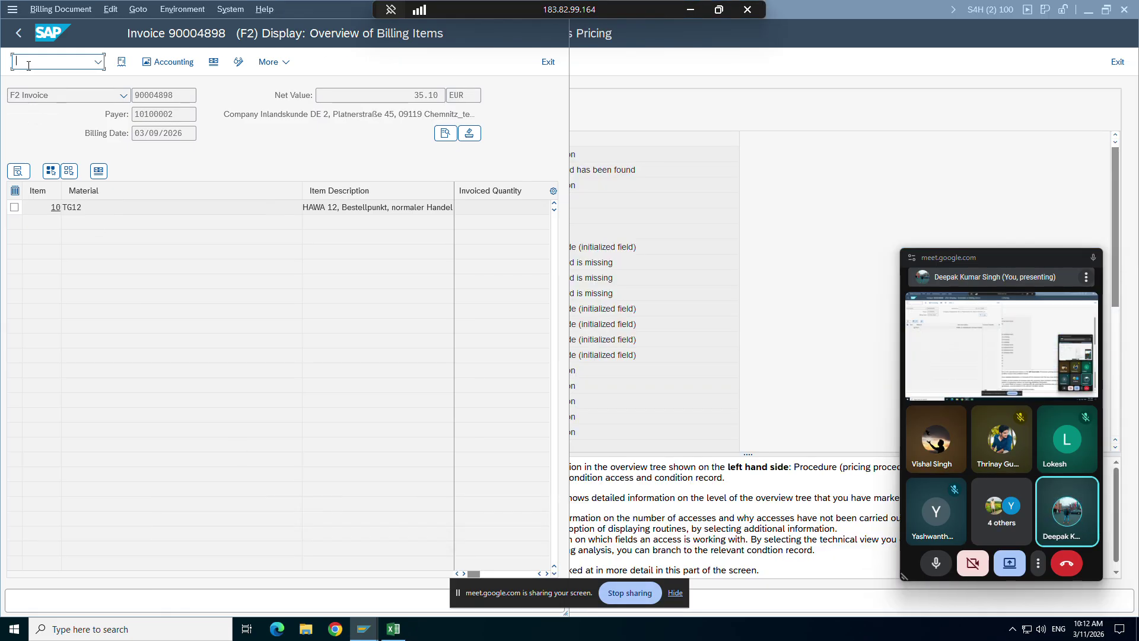
pyautogui.write('/n')
pyautogui.write('vf0')
pyautogui.press('Return')
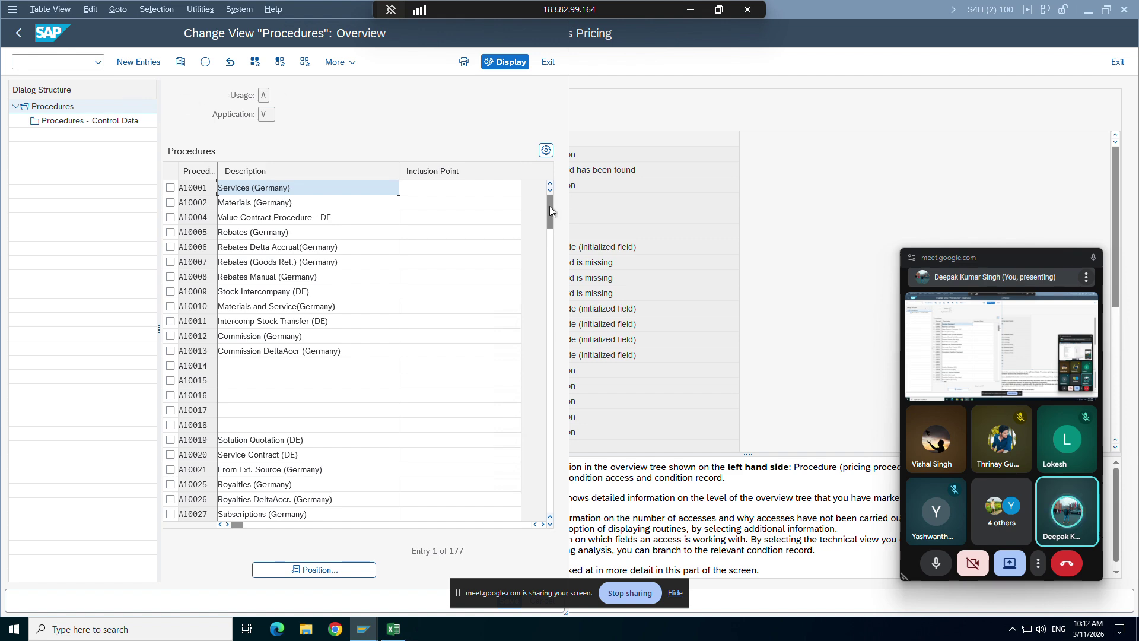
# Look through the pricing procedures list, select A10002, Materials (Germany), and open its control data
pyautogui.moveTo(551, 210); pyautogui.dragTo(540, 488)
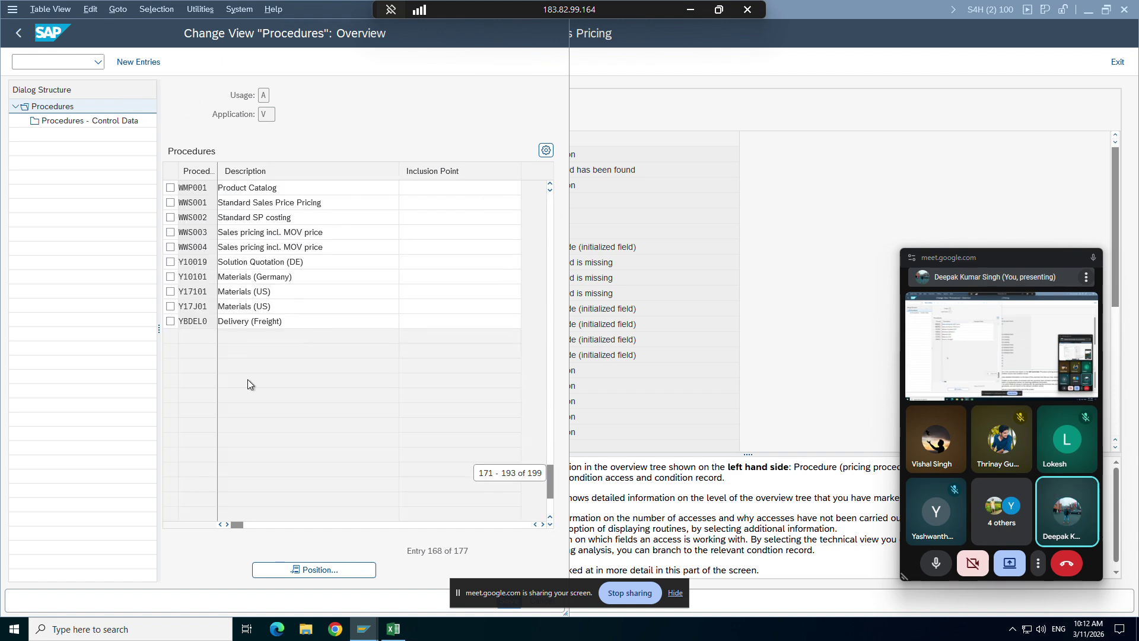
pyautogui.scroll(3, 249, 383)
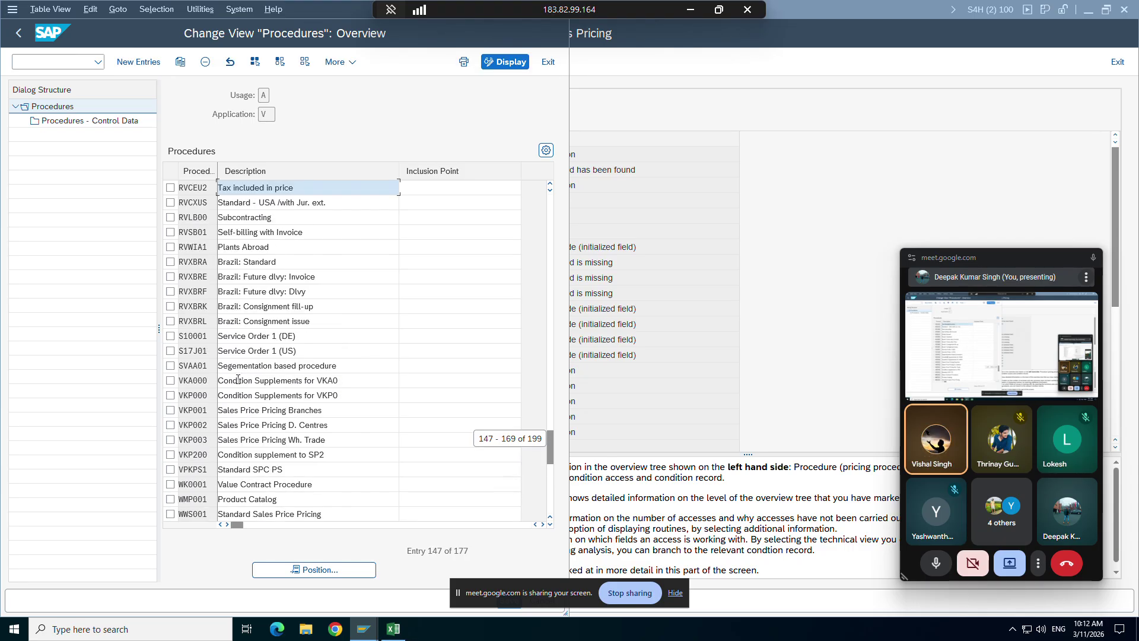
pyautogui.scroll(-7, 187, 436)
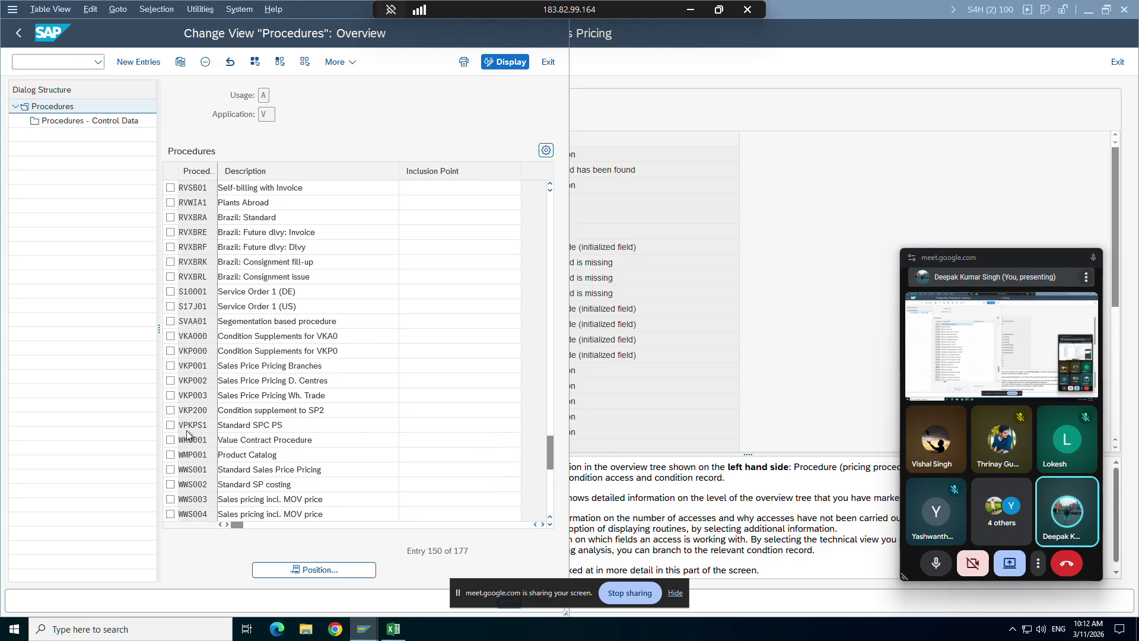
pyautogui.scroll(4, 189, 414)
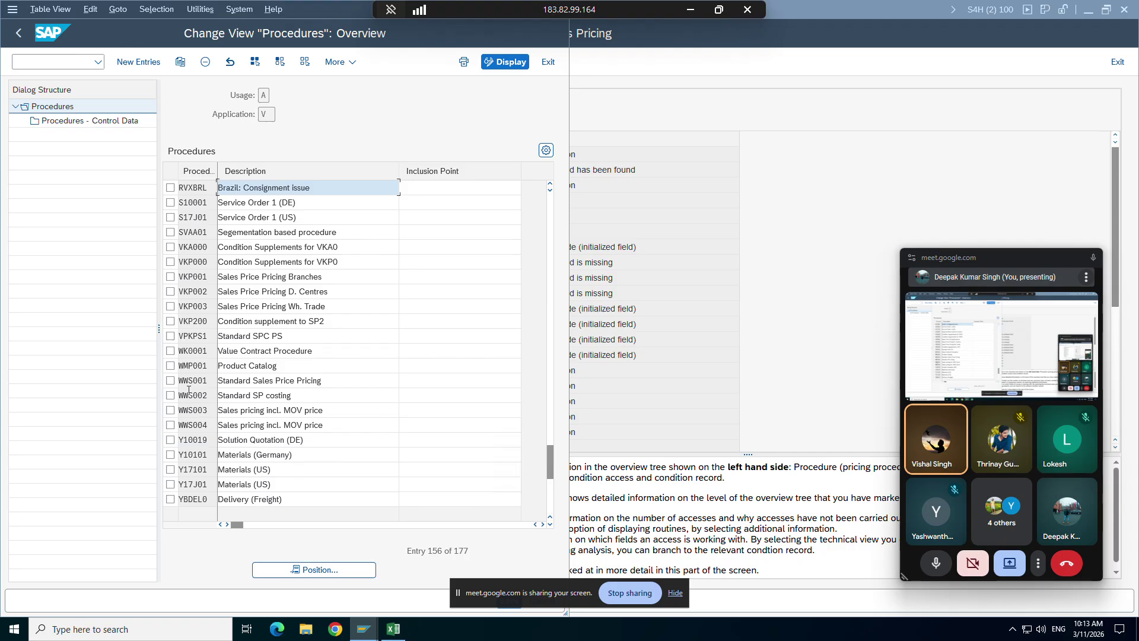
pyautogui.click(170, 249)
pyautogui.scroll(-1, 170, 253)
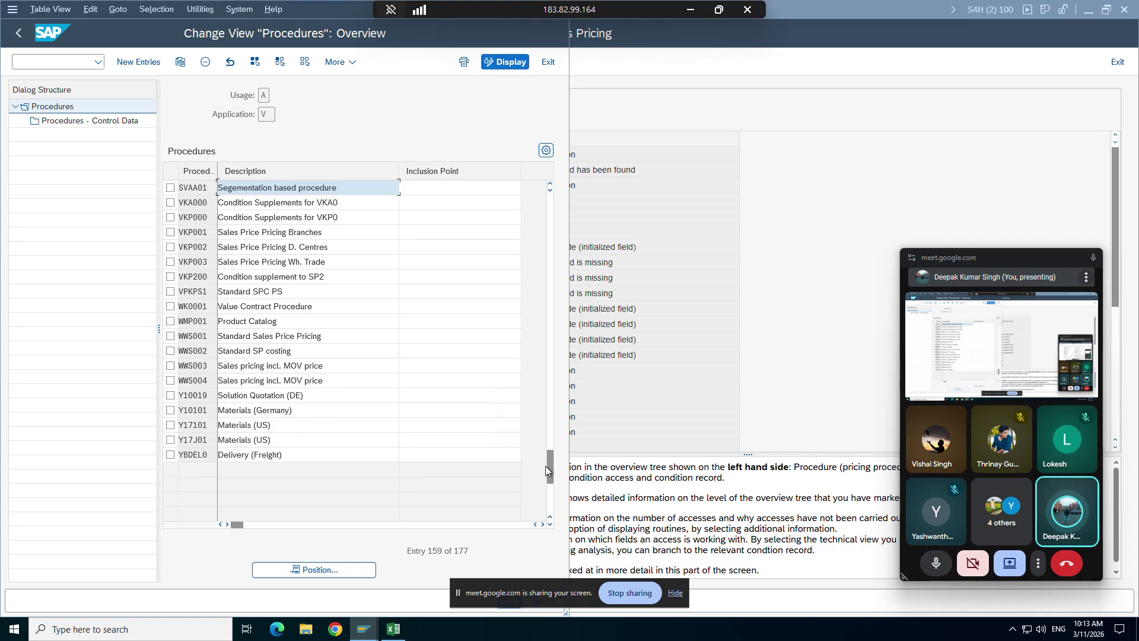
pyautogui.moveTo(550, 466); pyautogui.dragTo(550, 218)
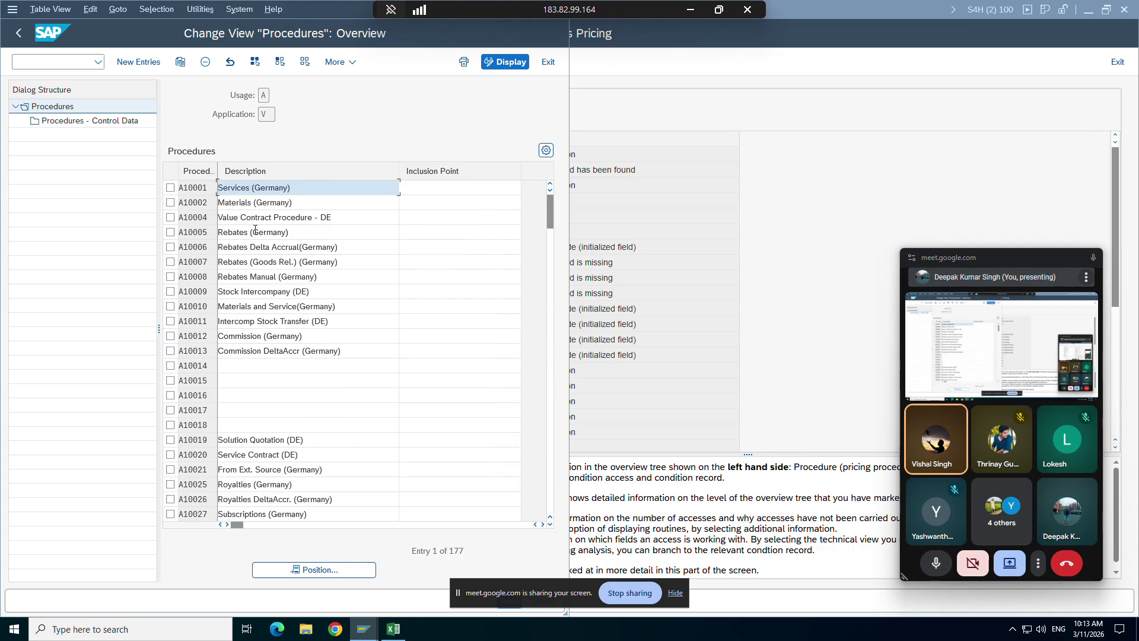
pyautogui.click(171, 202)
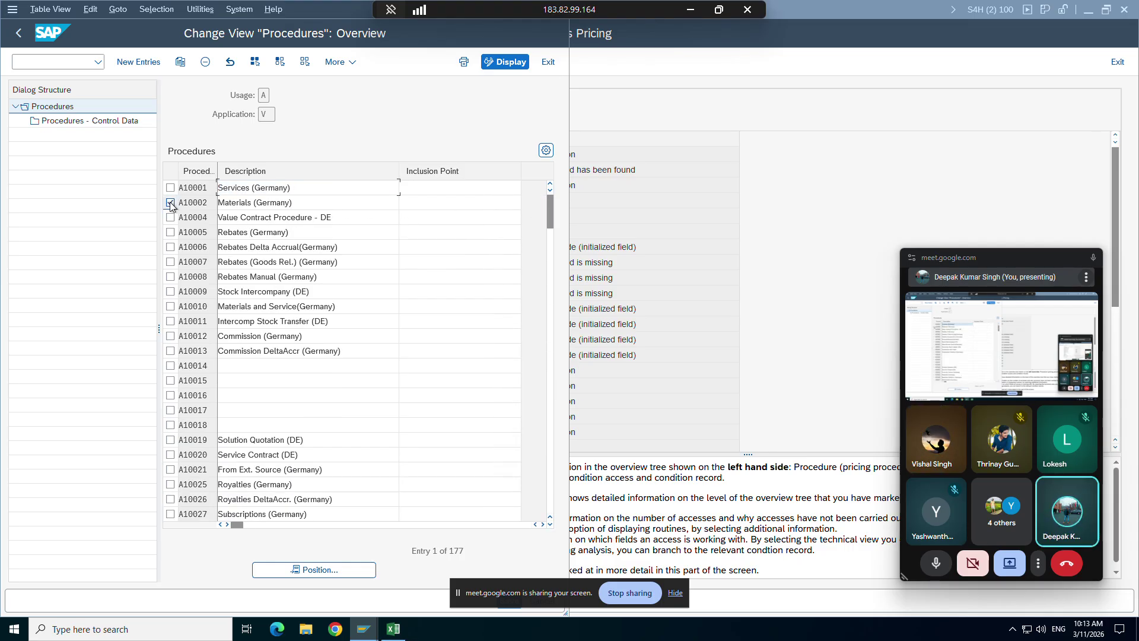
pyautogui.click(77, 120)
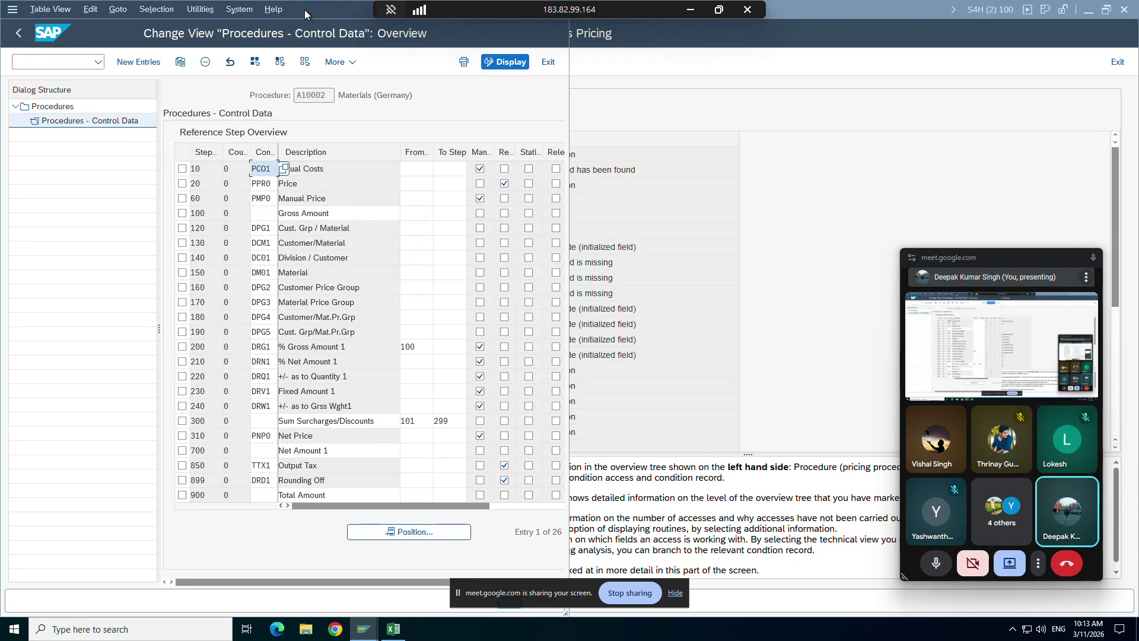
# Mark step 850, Output Tax (TTX1), in the maximized control data window, widen the Required column and set that step's Required flag
pyautogui.press('super+Right')
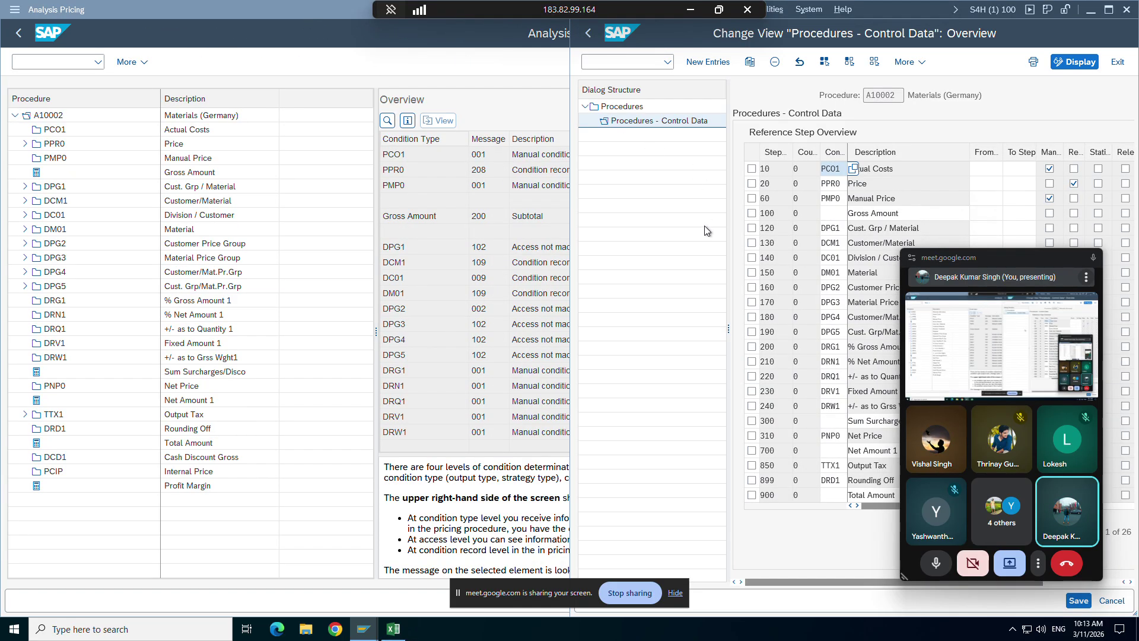
pyautogui.click(1108, 9)
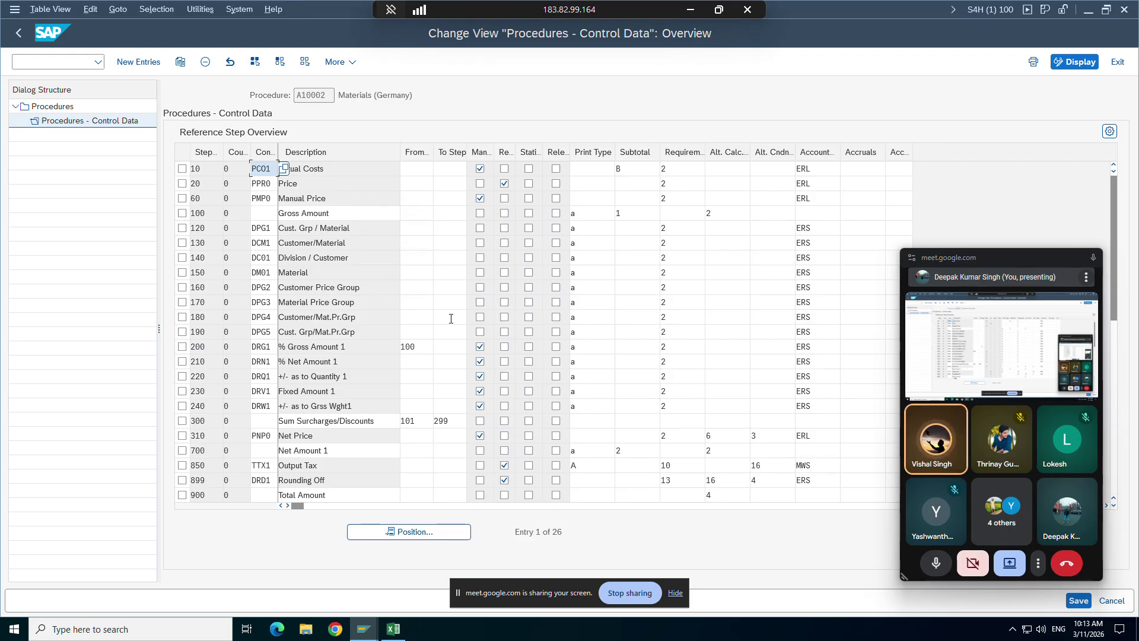
pyautogui.click(182, 465)
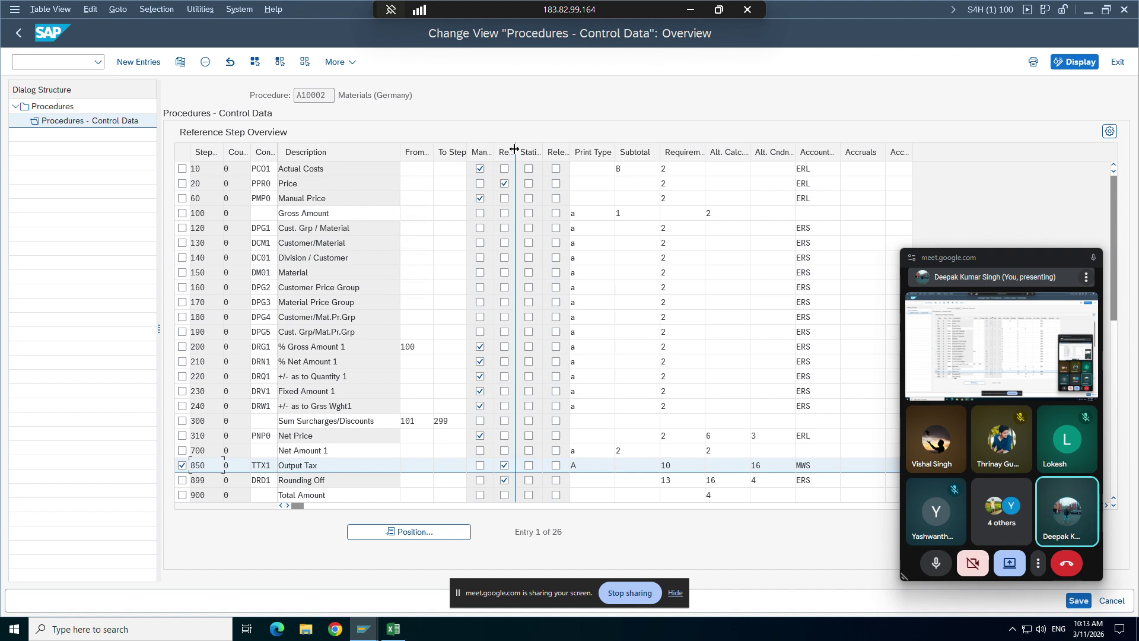
pyautogui.moveTo(566, 154); pyautogui.dragTo(566, 154)
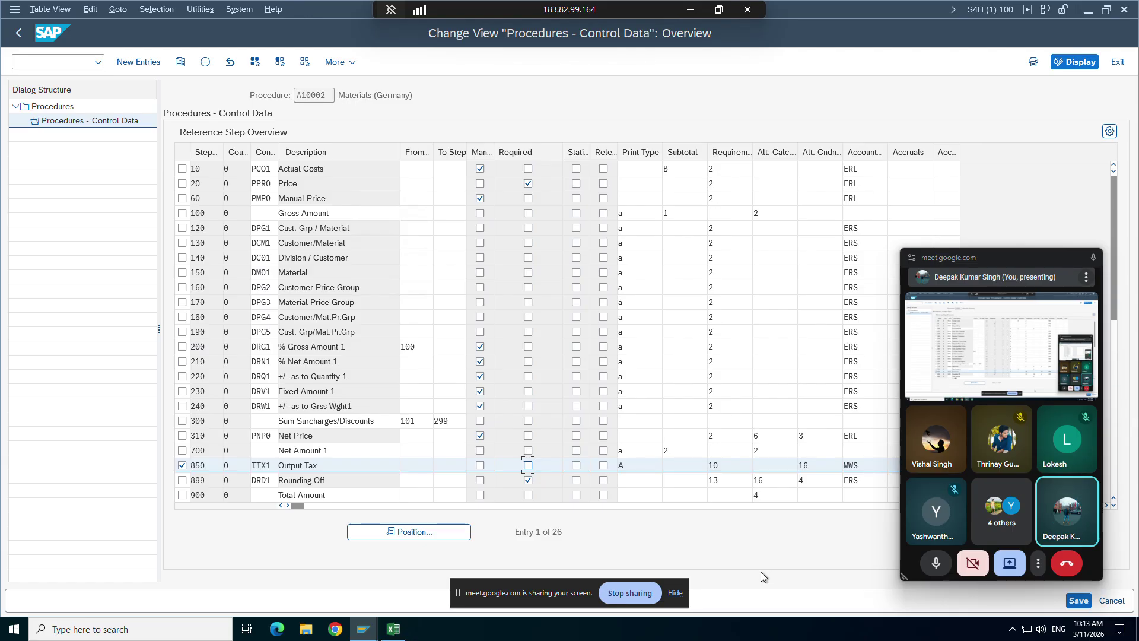
pyautogui.click(528, 466)
# Open the possible condition types for step 240 and rerun the search with a maximum of 1000 hits
pyautogui.click(268, 407)
pyautogui.click(283, 407)
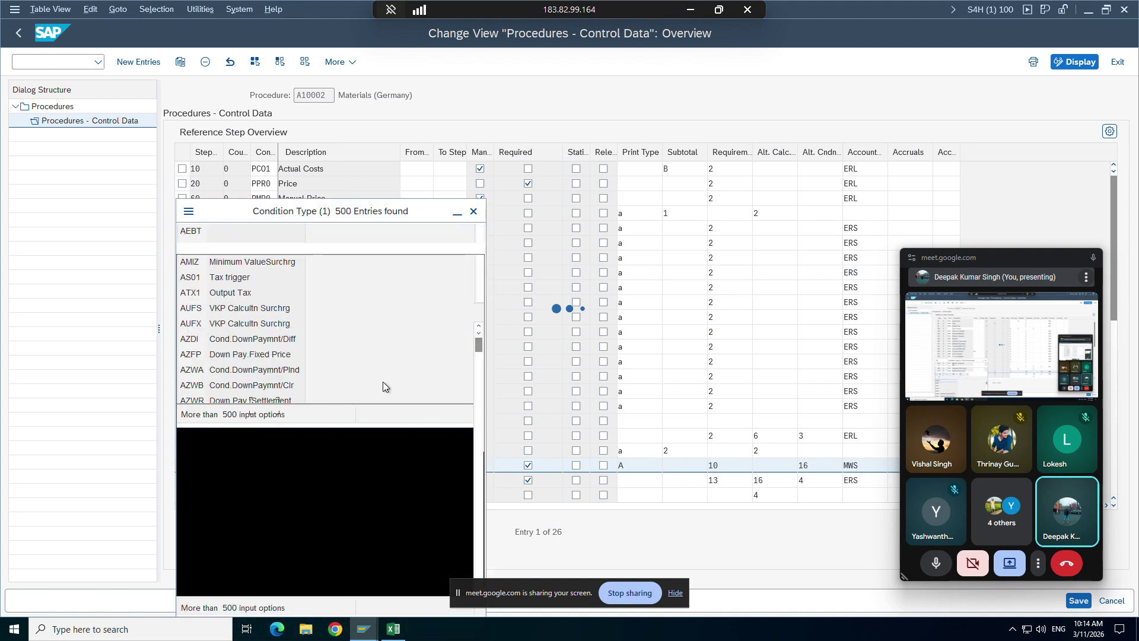
pyautogui.moveTo(479, 344); pyautogui.dragTo(478, 584)
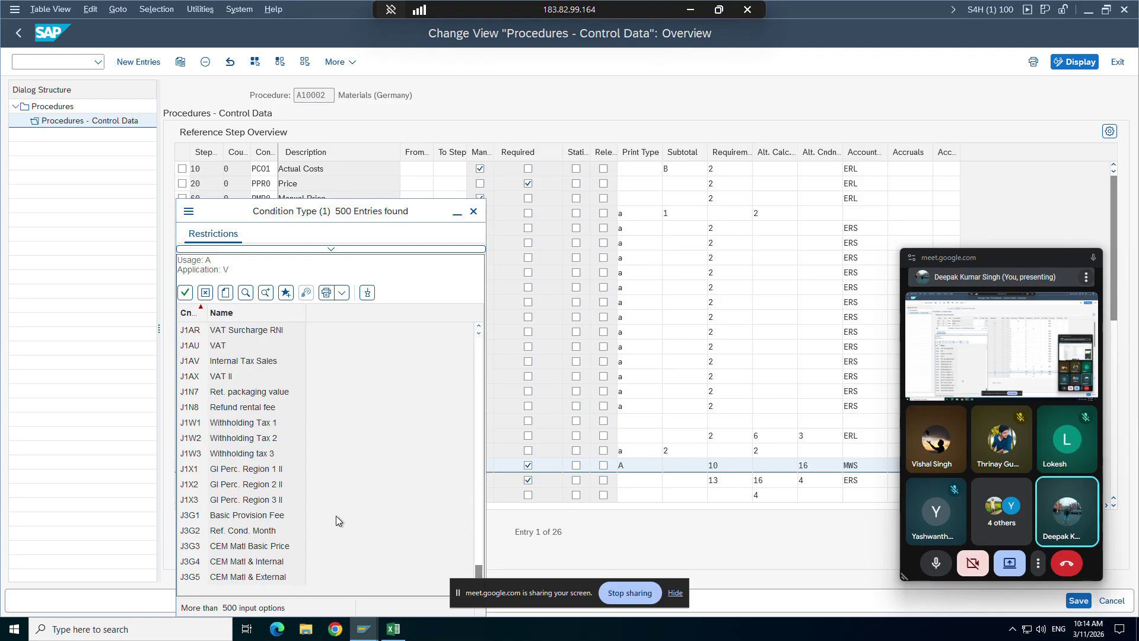
pyautogui.click(339, 249)
pyautogui.click(325, 339)
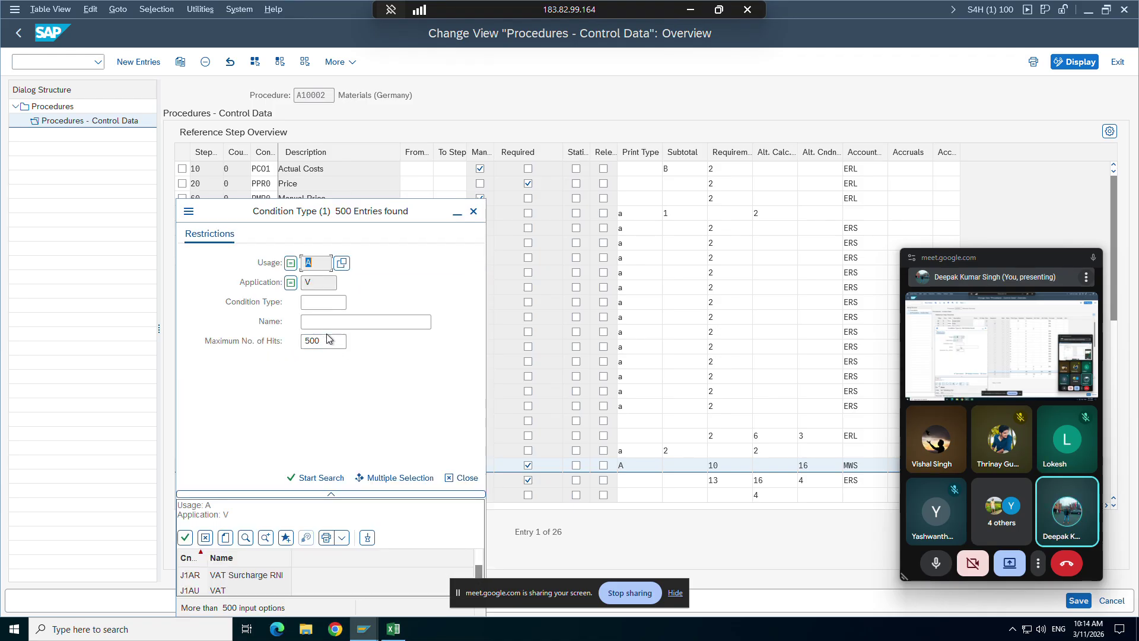
pyautogui.press('BackSpace')
pyautogui.press('BackSpace')
pyautogui.write('1000')
pyautogui.press('Return')
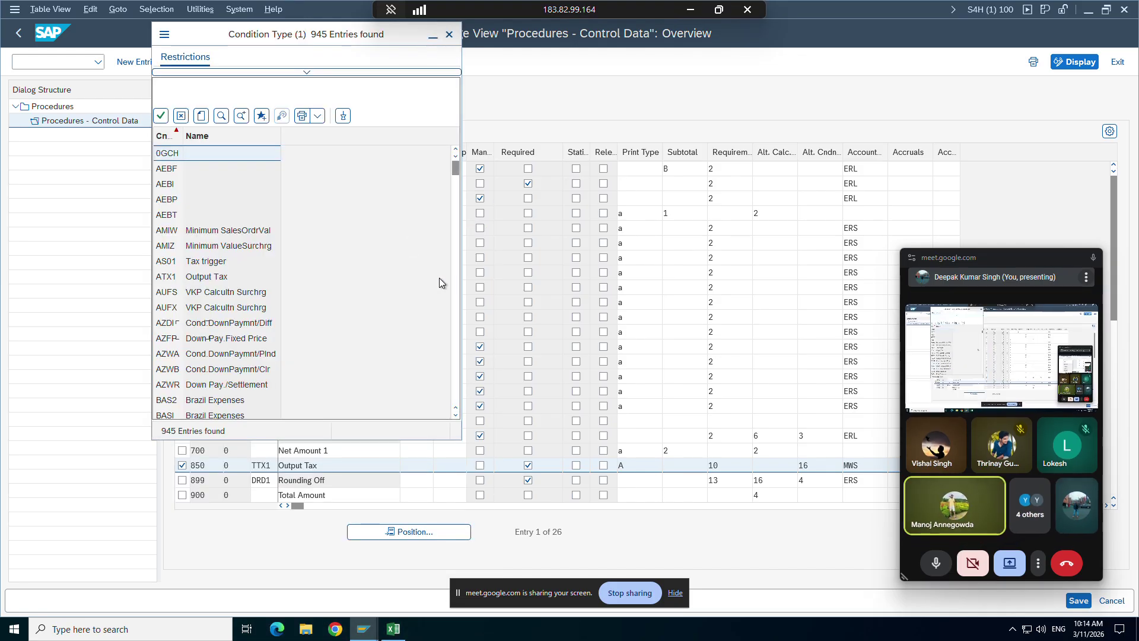
# Browse to the end of the condition type list and close it without choosing an entry
pyautogui.moveTo(455, 172); pyautogui.dragTo(455, 395)
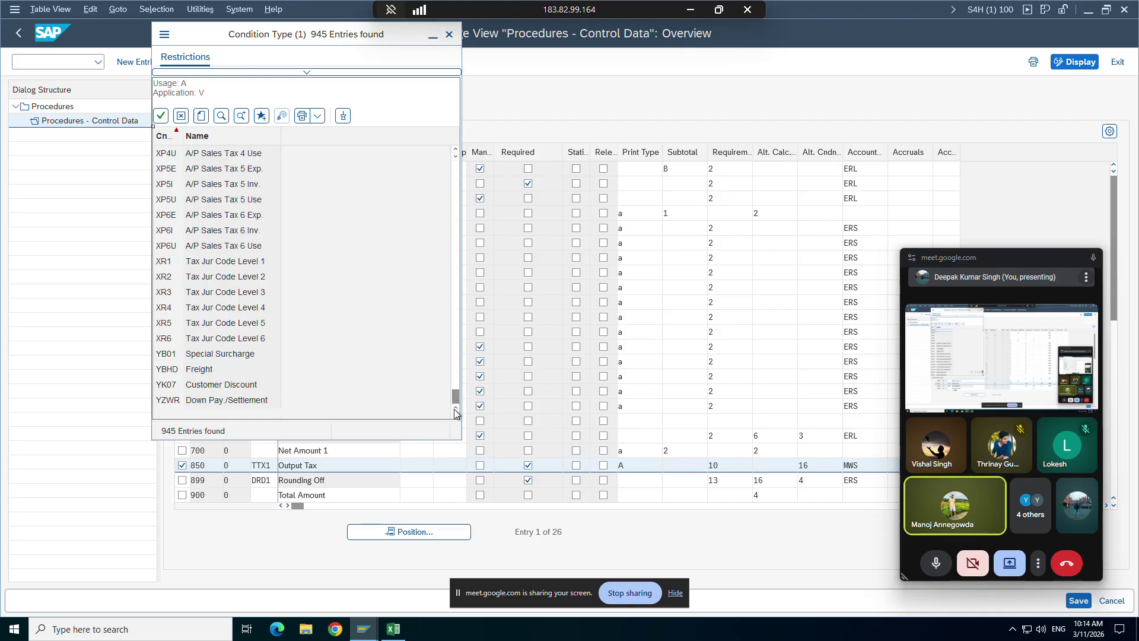
pyautogui.click(178, 407)
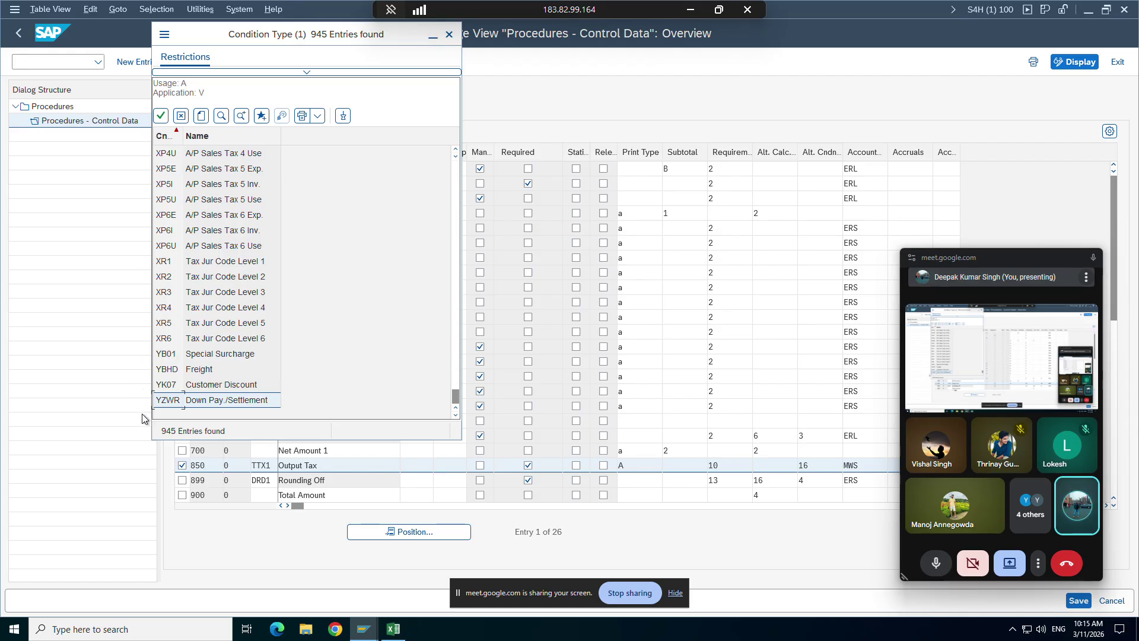
pyautogui.click(449, 36)
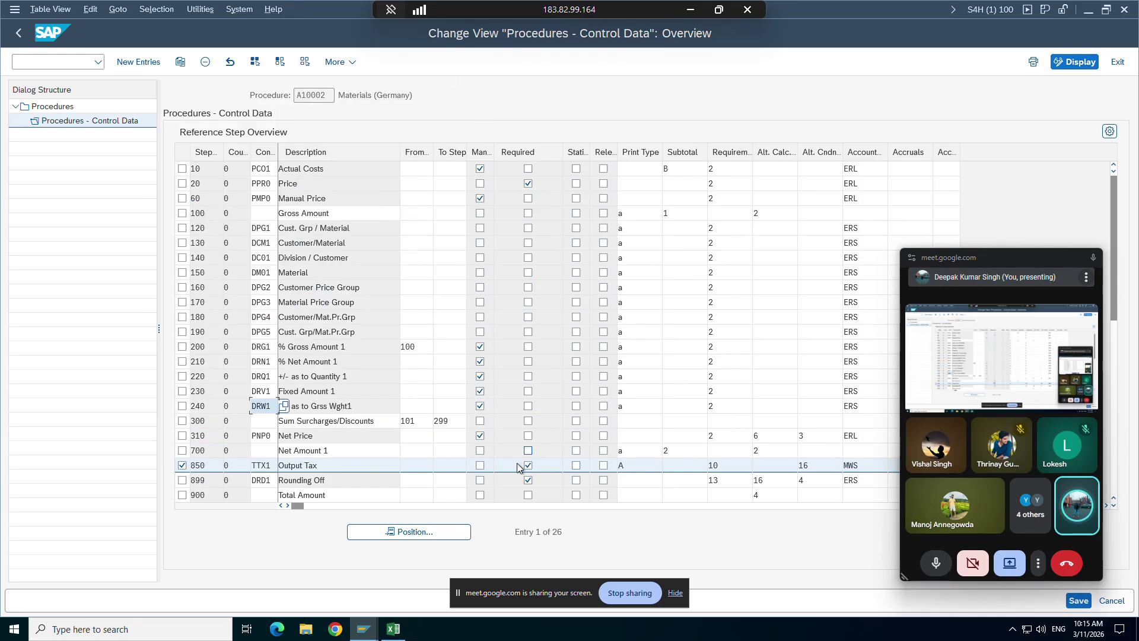
pyautogui.click(528, 480)
pyautogui.click(939, 561)
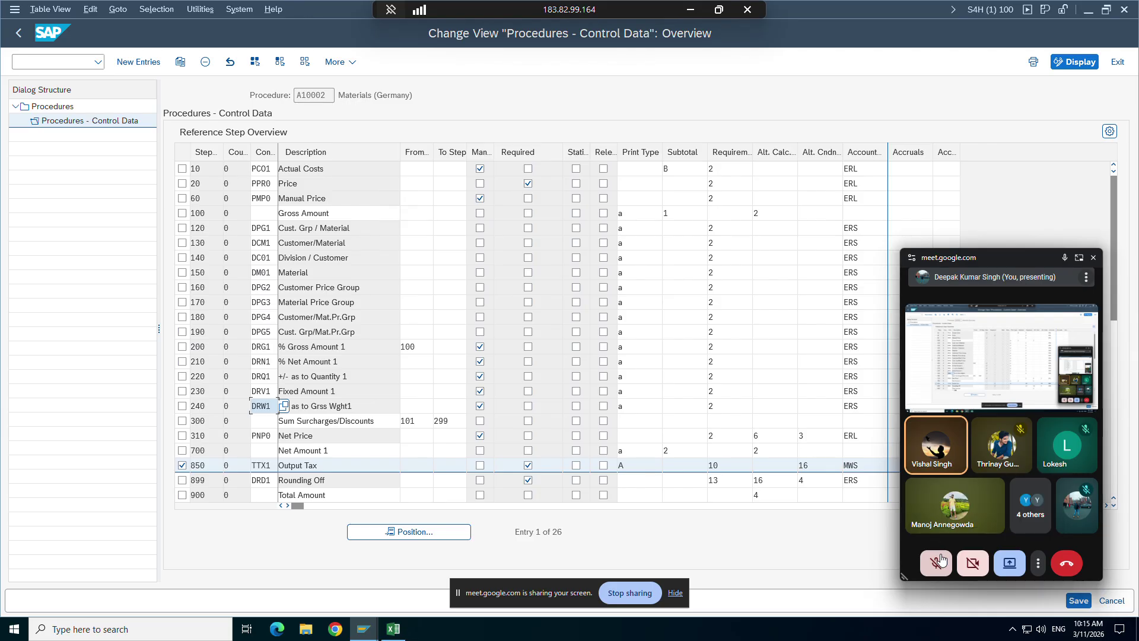
pyautogui.click(940, 559)
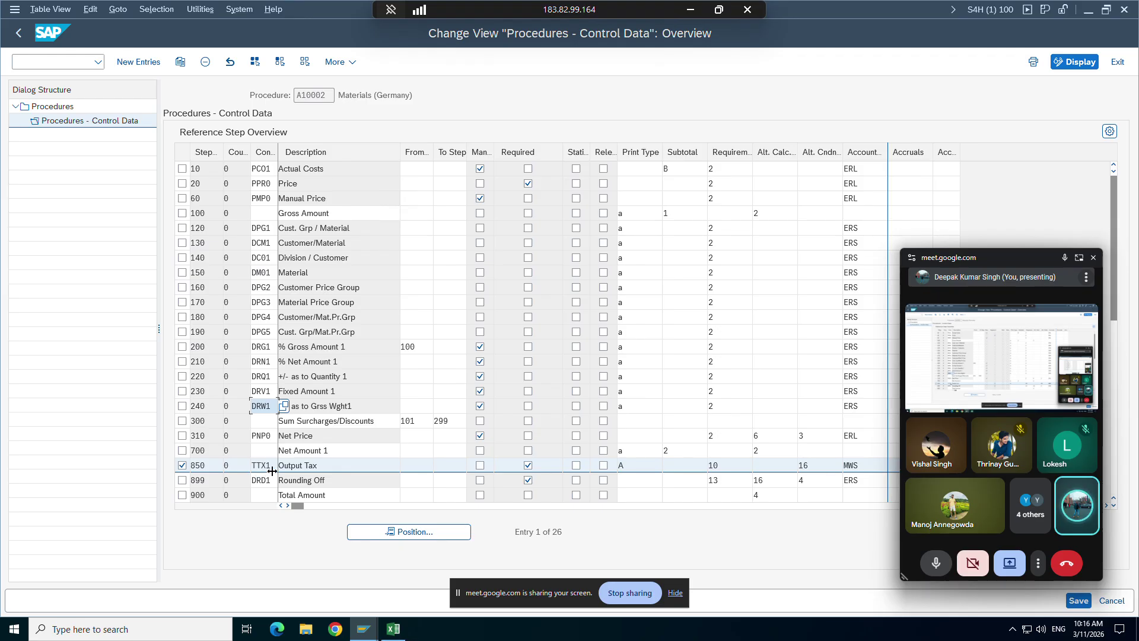
# Switch to the sales order window, view the TG12 item's pricing analysis and return to its conditions
pyautogui.click(364, 629)
pyautogui.click(350, 572)
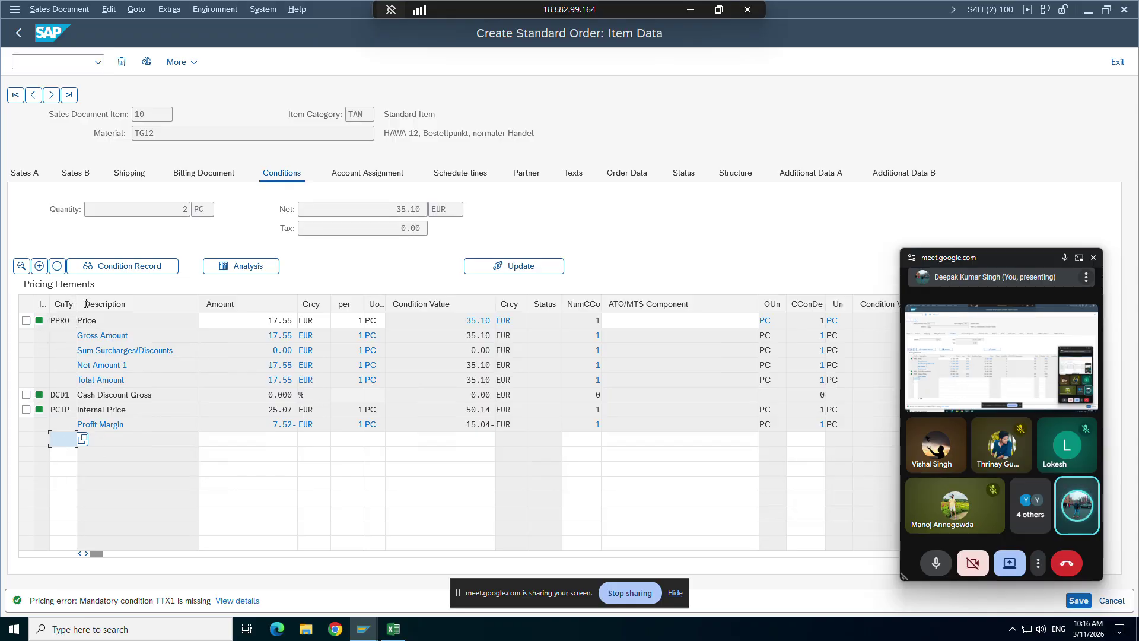
pyautogui.click(242, 266)
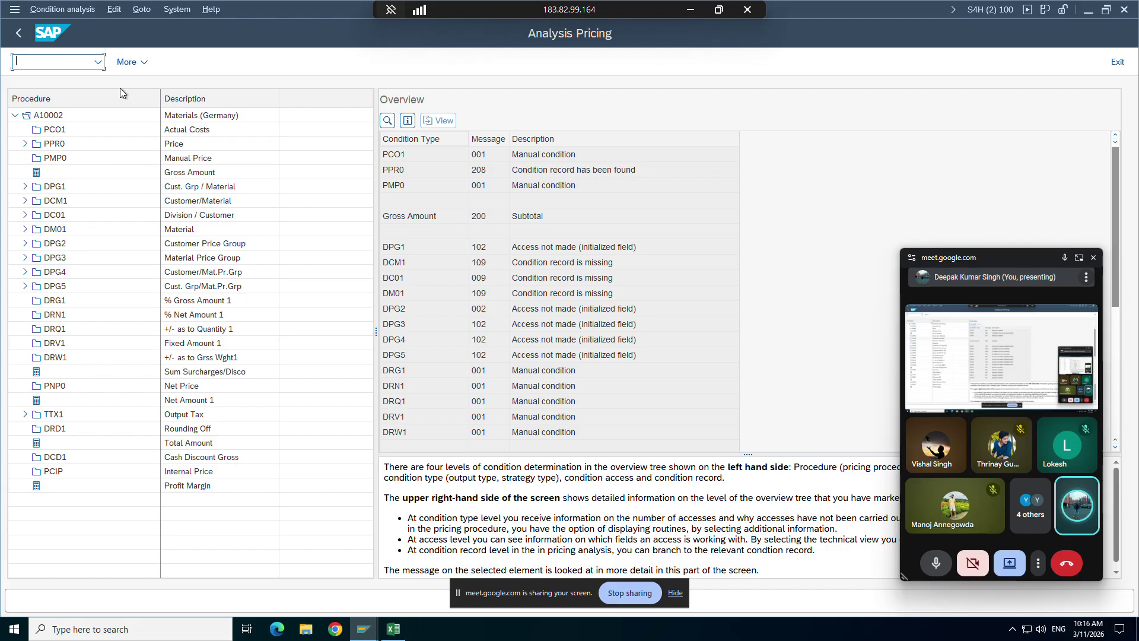
pyautogui.click(18, 32)
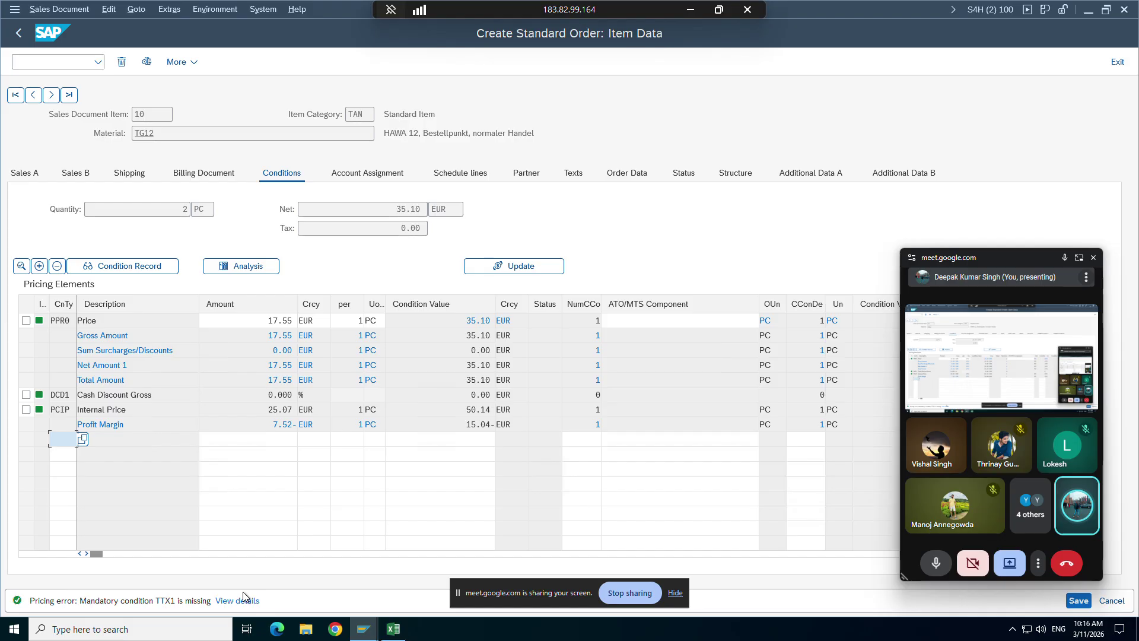
# Try to add condition type TTX1 manually with an amount of 6 to the TG12 item's pricing elements
pyautogui.write('ttx1')
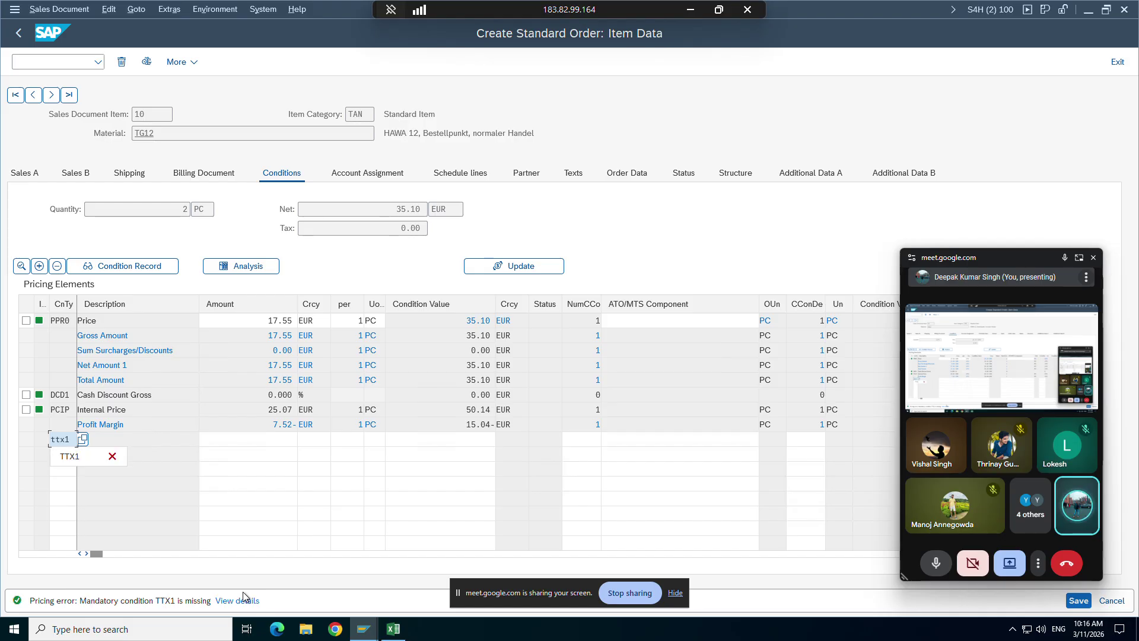
pyautogui.click(71, 456)
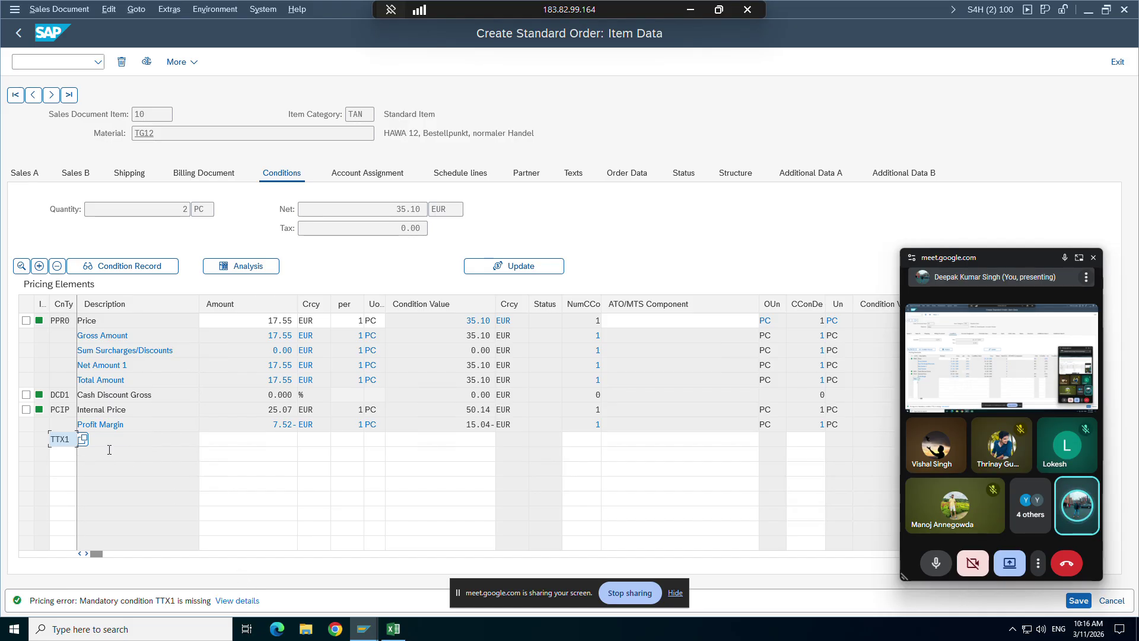
pyautogui.click(251, 439)
pyautogui.write('6')
pyautogui.press('Return')
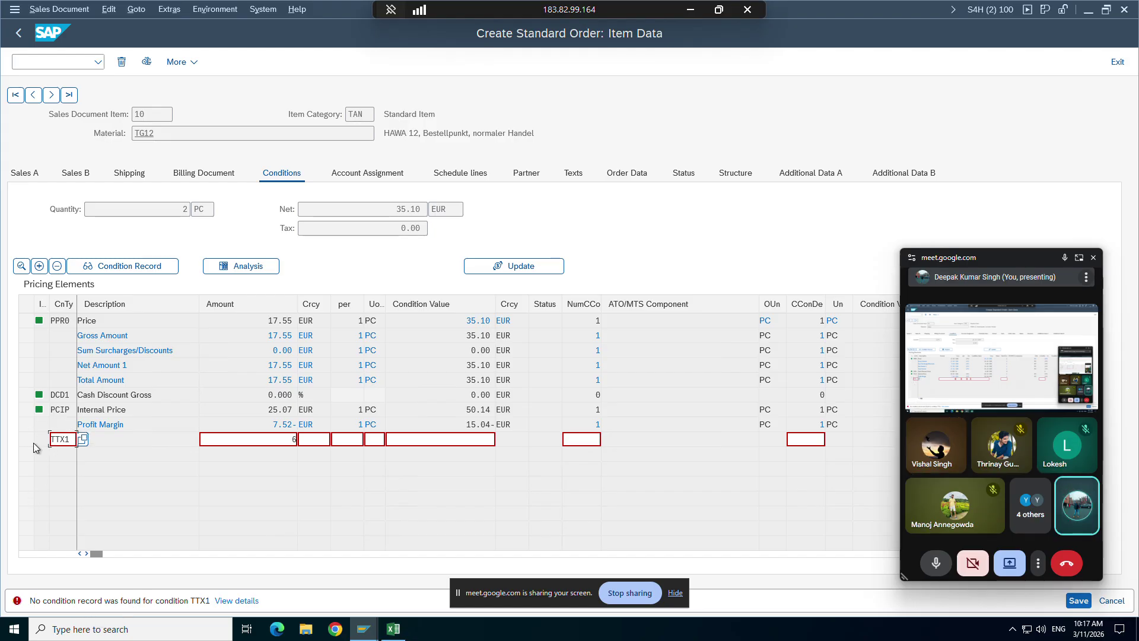
# Clear the condition type and amount from the rejected TTX1 row in the pricing elements
pyautogui.click(72, 440)
pyautogui.press('BackSpace')
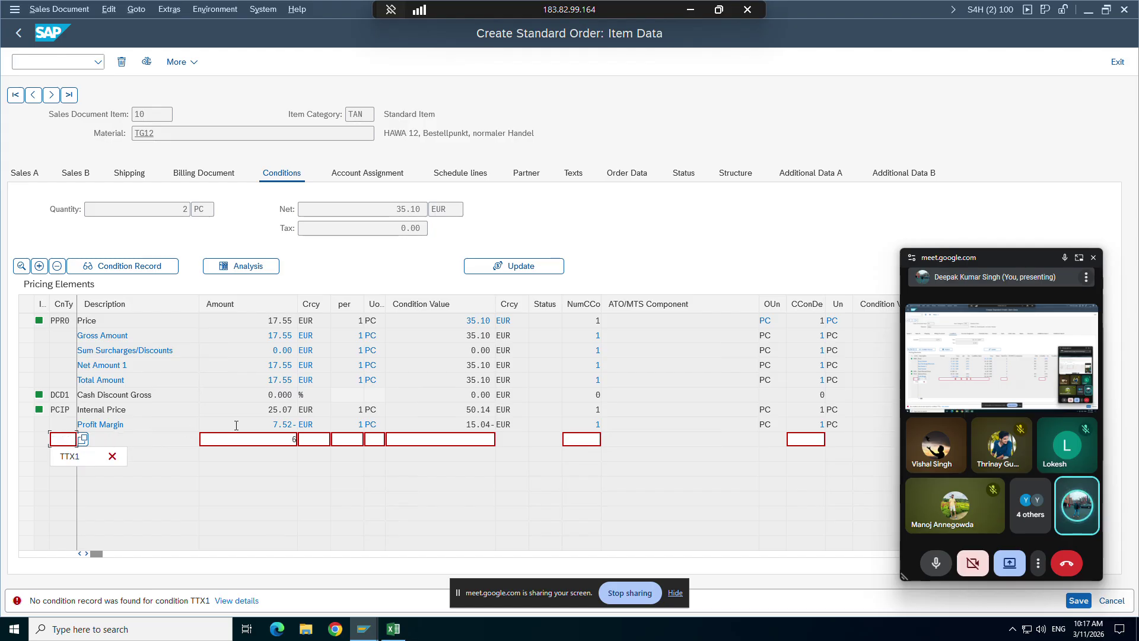
pyautogui.press('BackSpace')
pyautogui.press('BackSpace')
pyautogui.press('BackSpace')
pyautogui.click(276, 444)
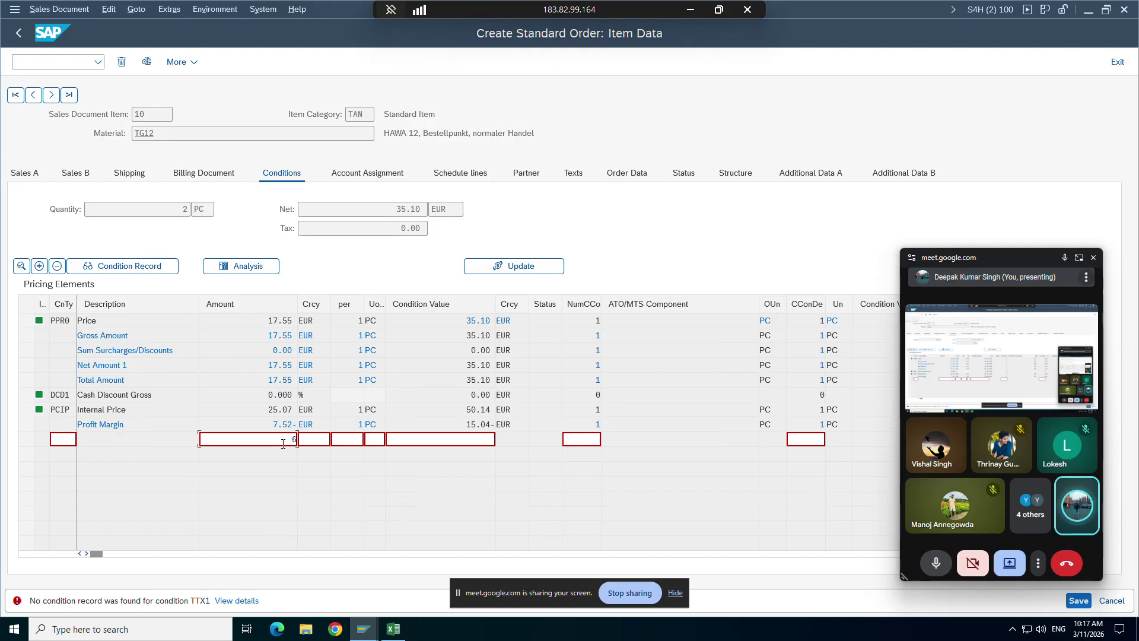
pyautogui.press('BackSpace')
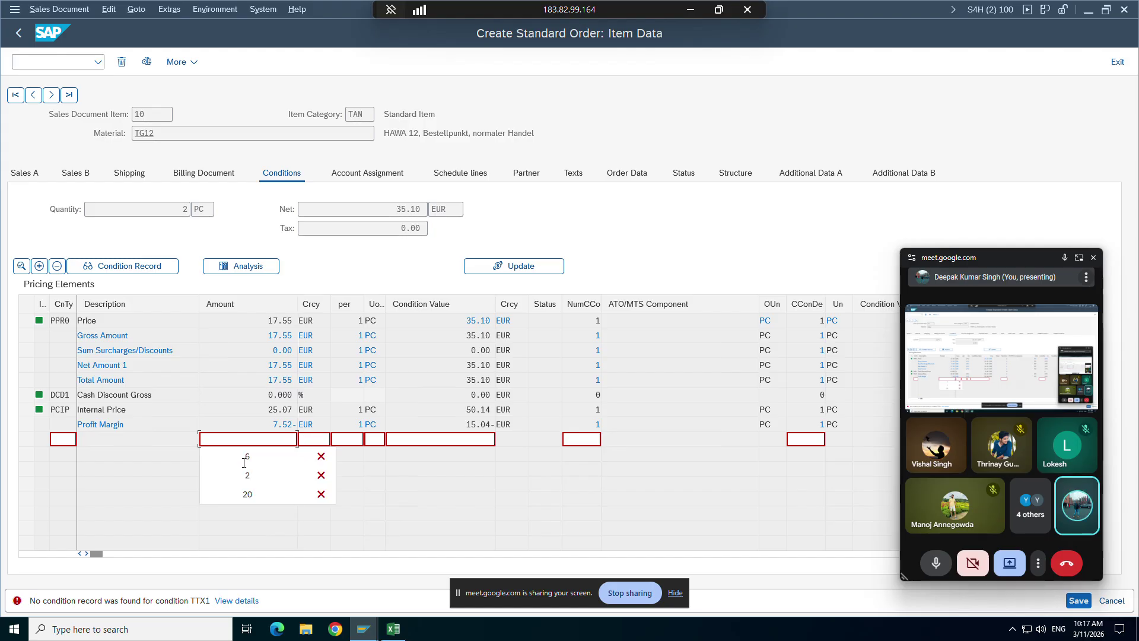
# Switch to the Excel workbook and enter 15 as the rate of the US/DE combination in K8
pyautogui.click(393, 629)
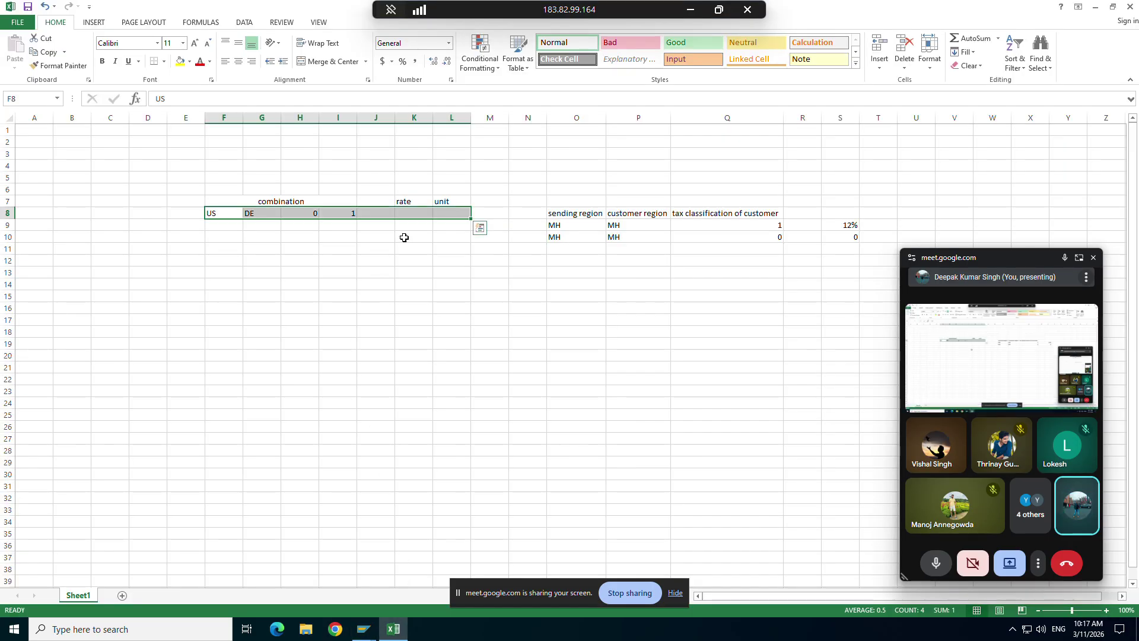
pyautogui.click(414, 215)
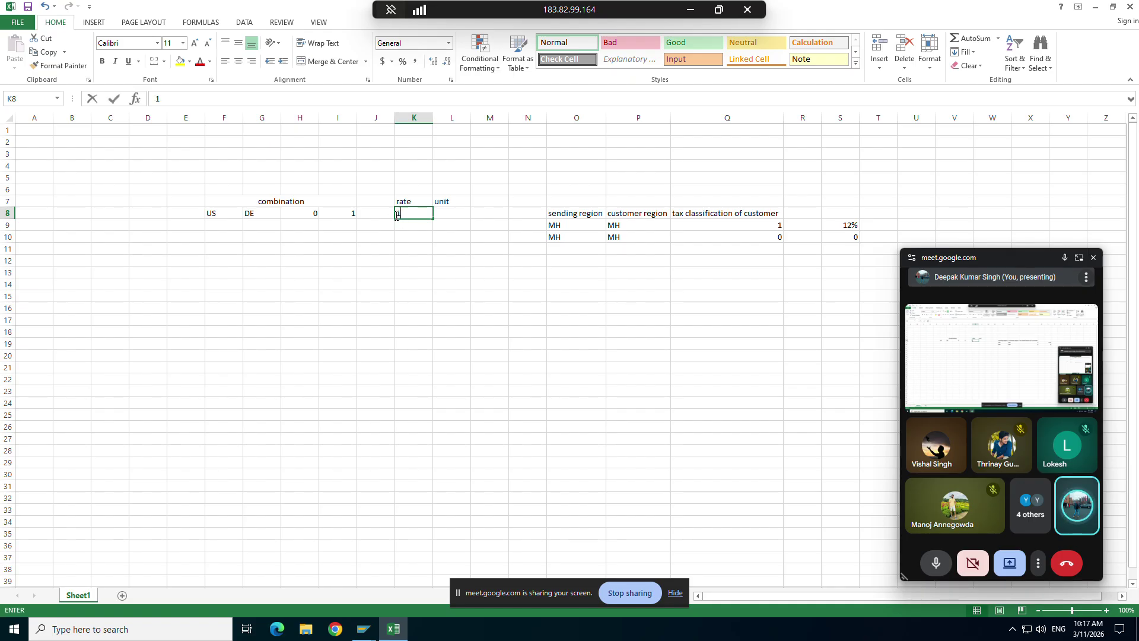
pyautogui.write('15')
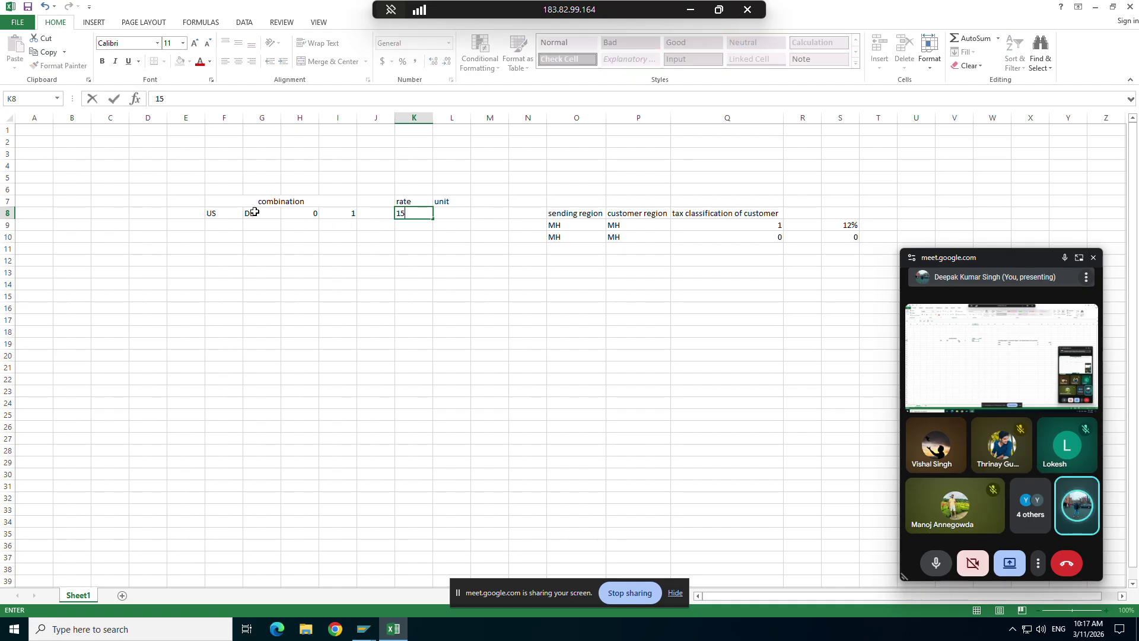
# Highlight the US/DE combination in F8:I8, followed by its individual country cells F8 and G8
pyautogui.moveTo(233, 214); pyautogui.dragTo(332, 217)
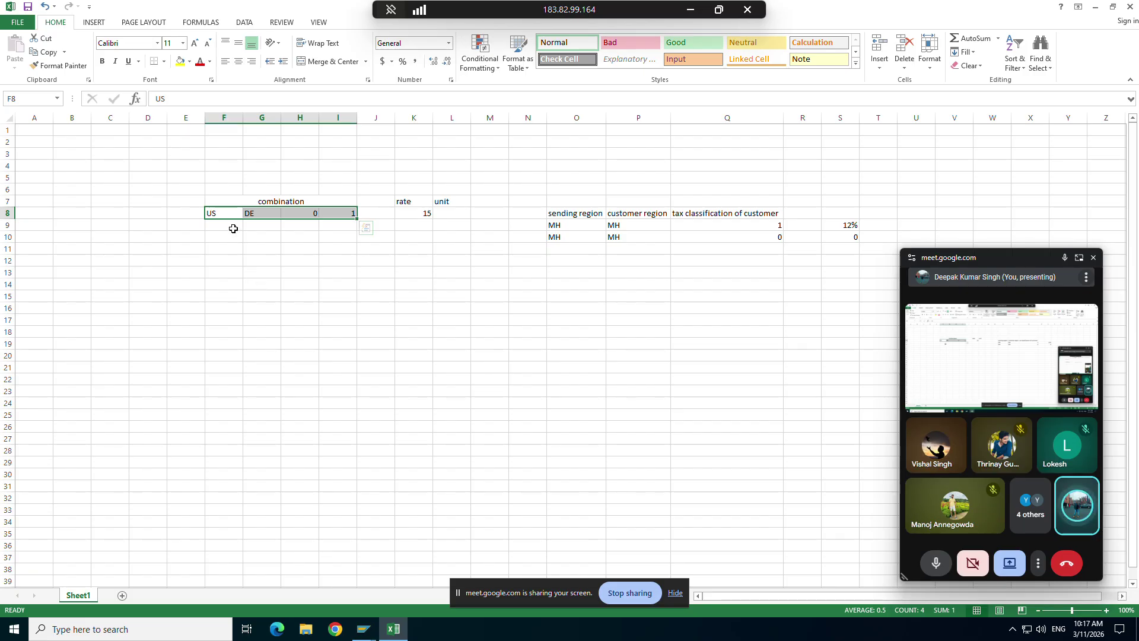
pyautogui.click(222, 214)
pyautogui.click(251, 213)
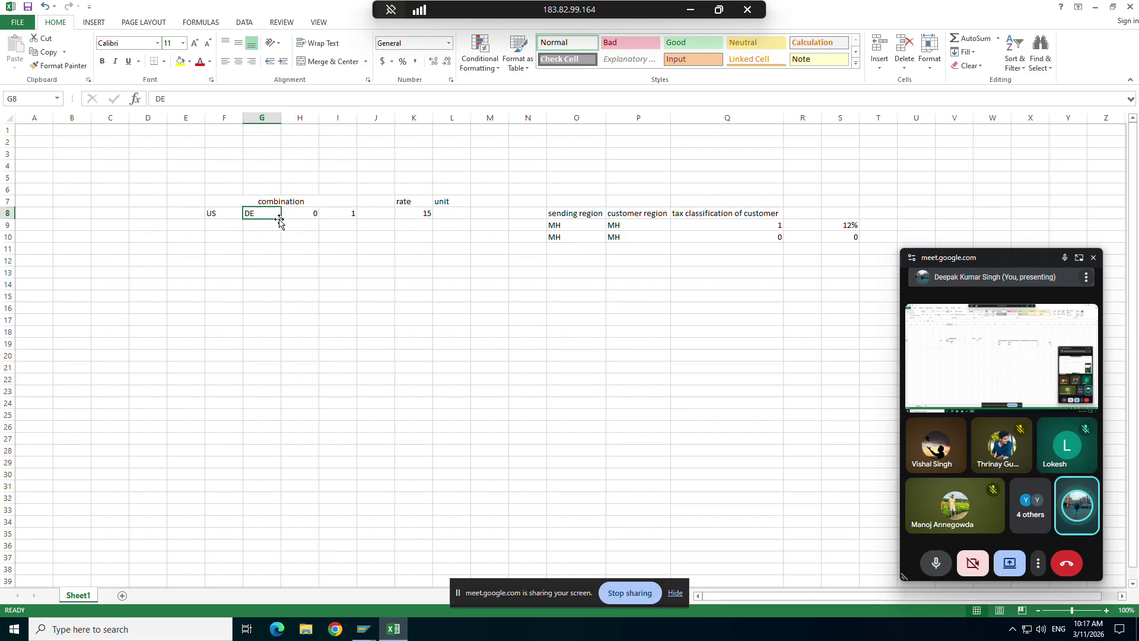
# Highlight the rate in K8 and the value in H8 of the US/DE combination
pyautogui.click(409, 214)
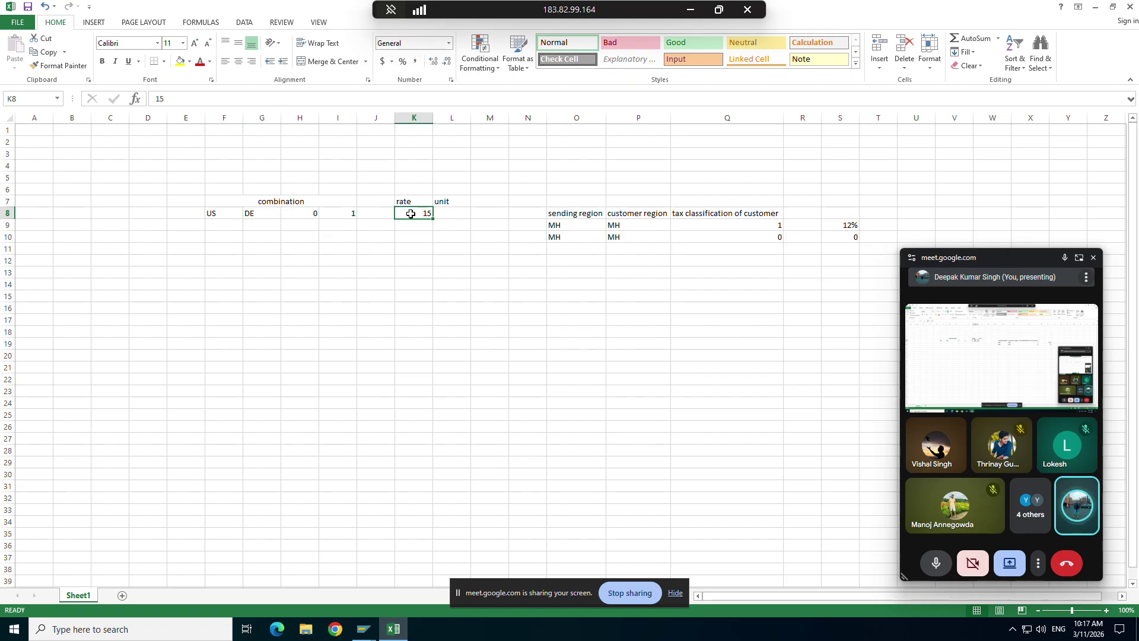
pyautogui.click(303, 212)
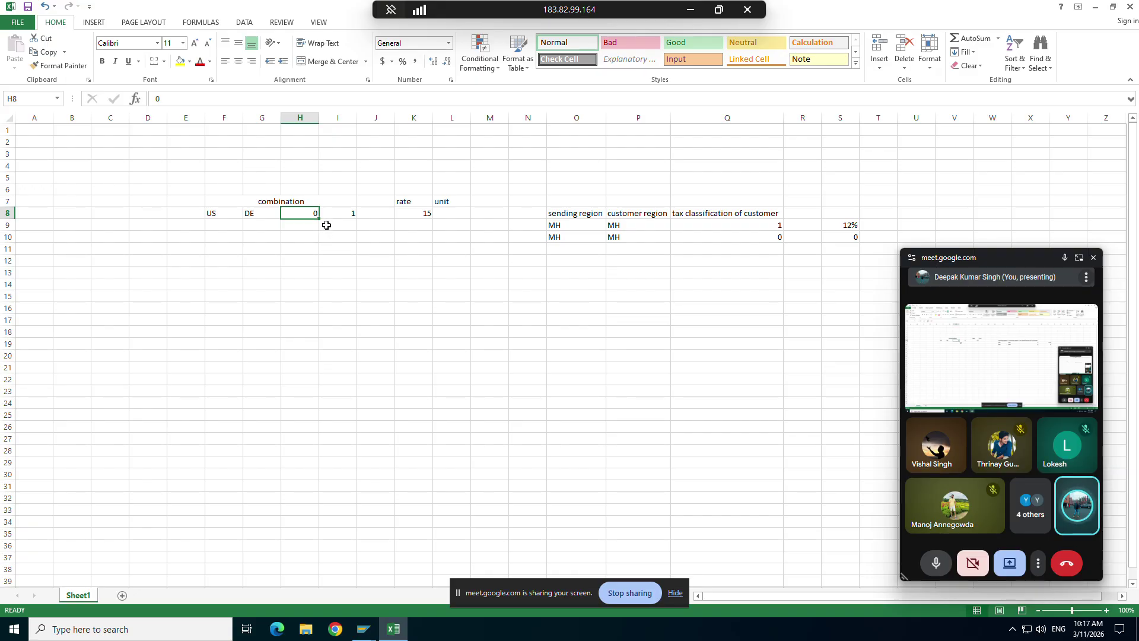
pyautogui.click(416, 211)
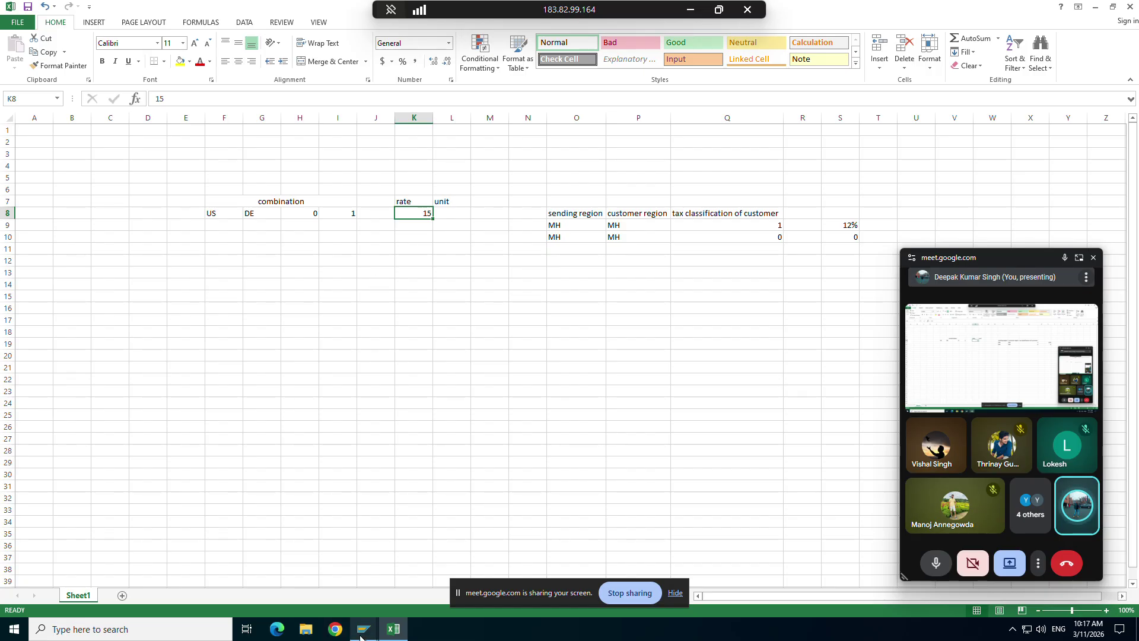
# Switch to the SAP sales order and open the pricing analysis for the TG12 item
pyautogui.moveTo(363, 629)
pyautogui.click(397, 570)
pyautogui.click(237, 268)
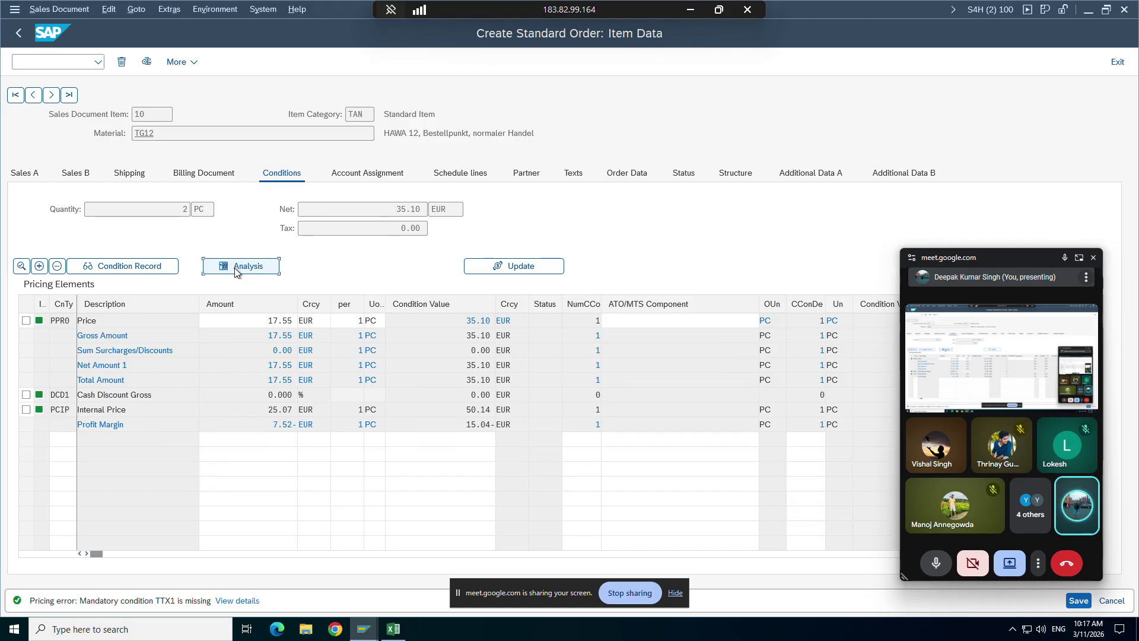
# Return to the Excel workbook and highlight the US/DE row in F8:K8 and the sending/customer region table
pyautogui.click(392, 629)
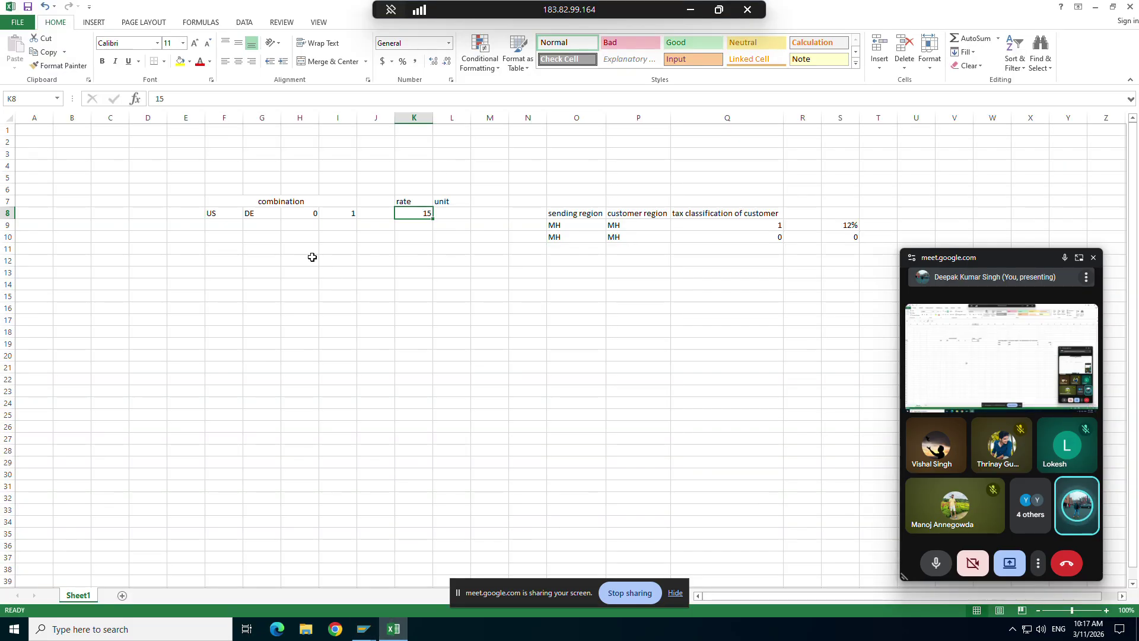
pyautogui.moveTo(214, 210); pyautogui.dragTo(409, 213)
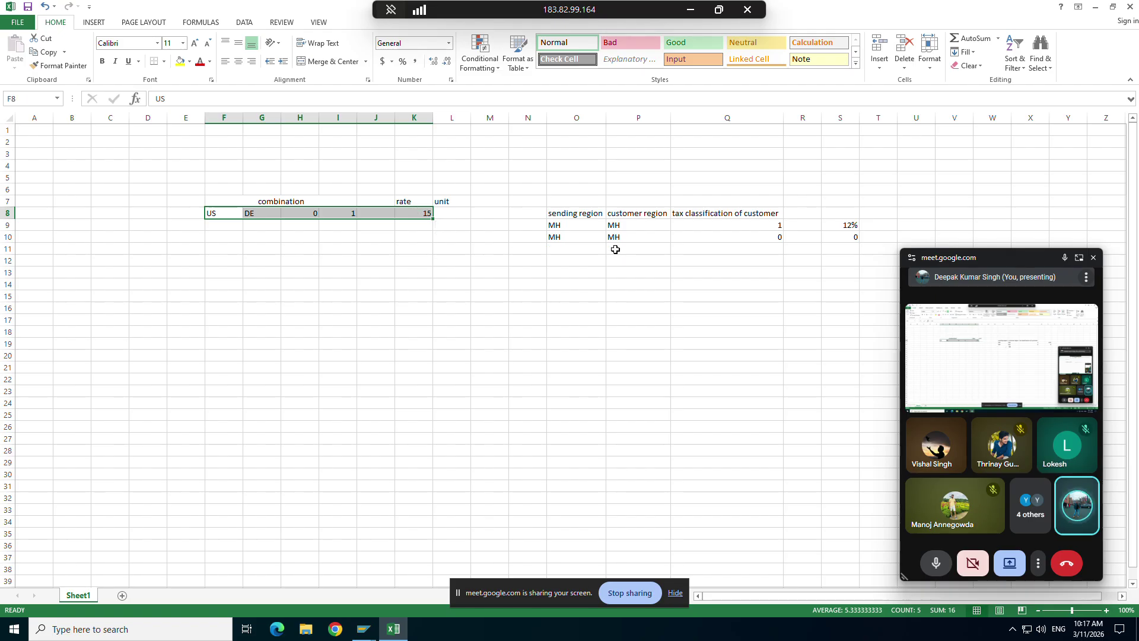
pyautogui.moveTo(572, 216); pyautogui.dragTo(828, 236)
# Add the header "customer group" in R8 with the values 01 and 03 below it, fitting the column width to the header
pyautogui.click(796, 211)
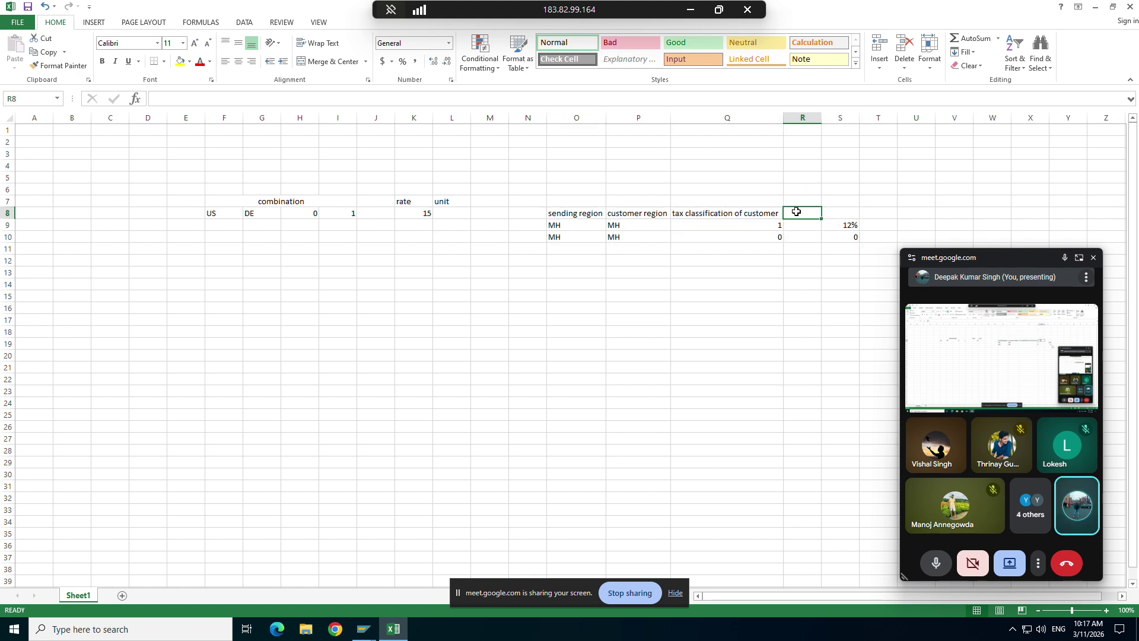
pyautogui.write('cu')
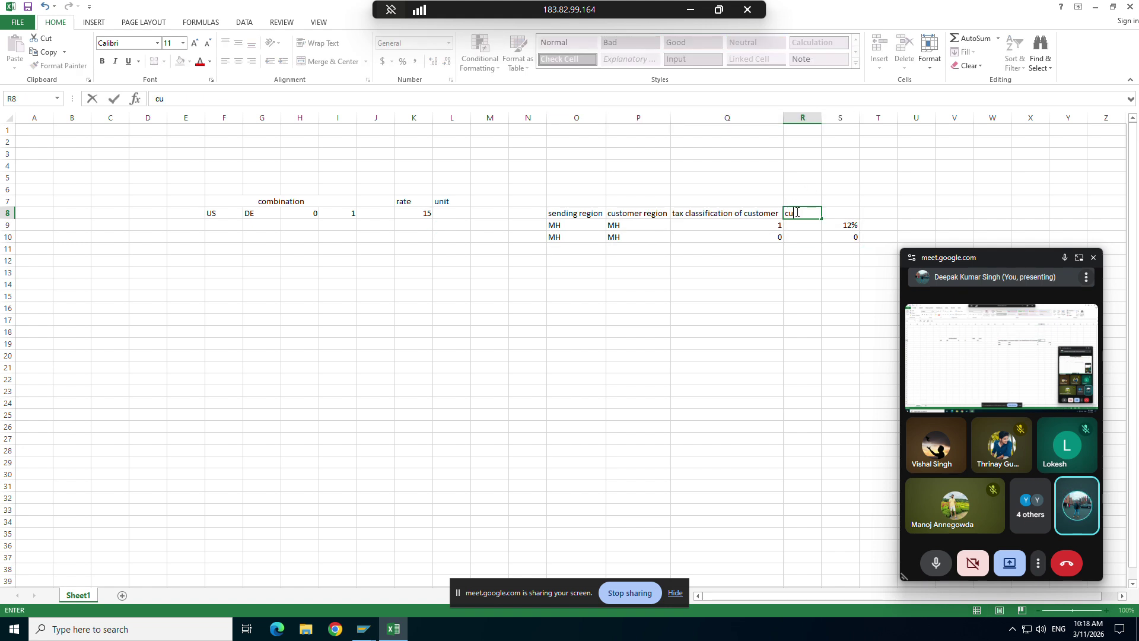
pyautogui.write('stomer group')
pyautogui.press('Return')
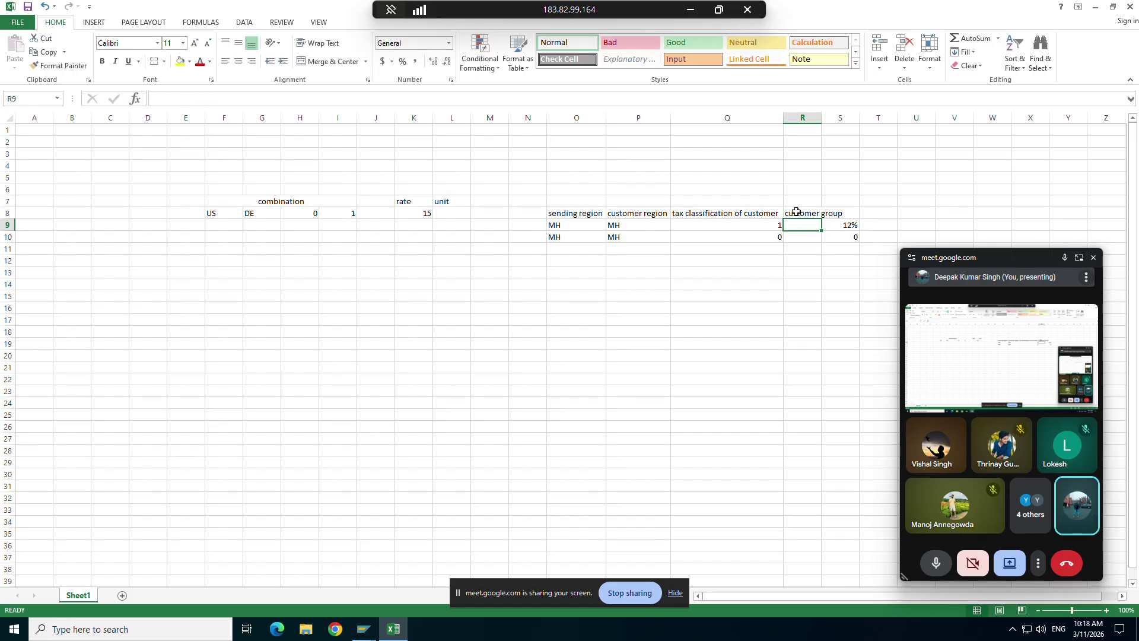
pyautogui.doubleClick(821, 115)
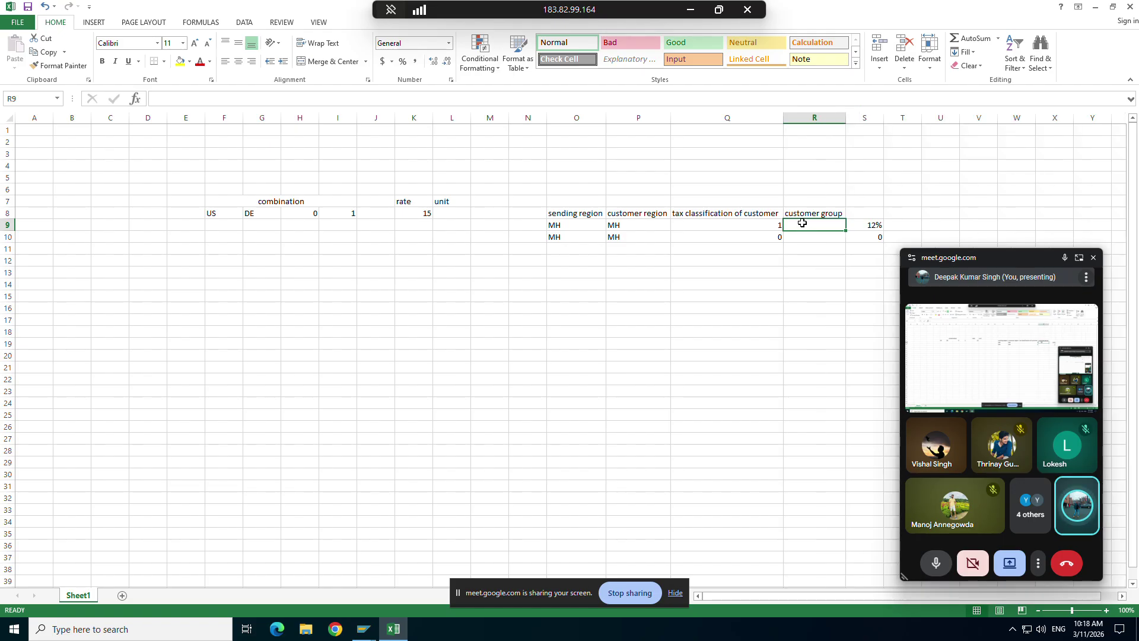
pyautogui.write('1')
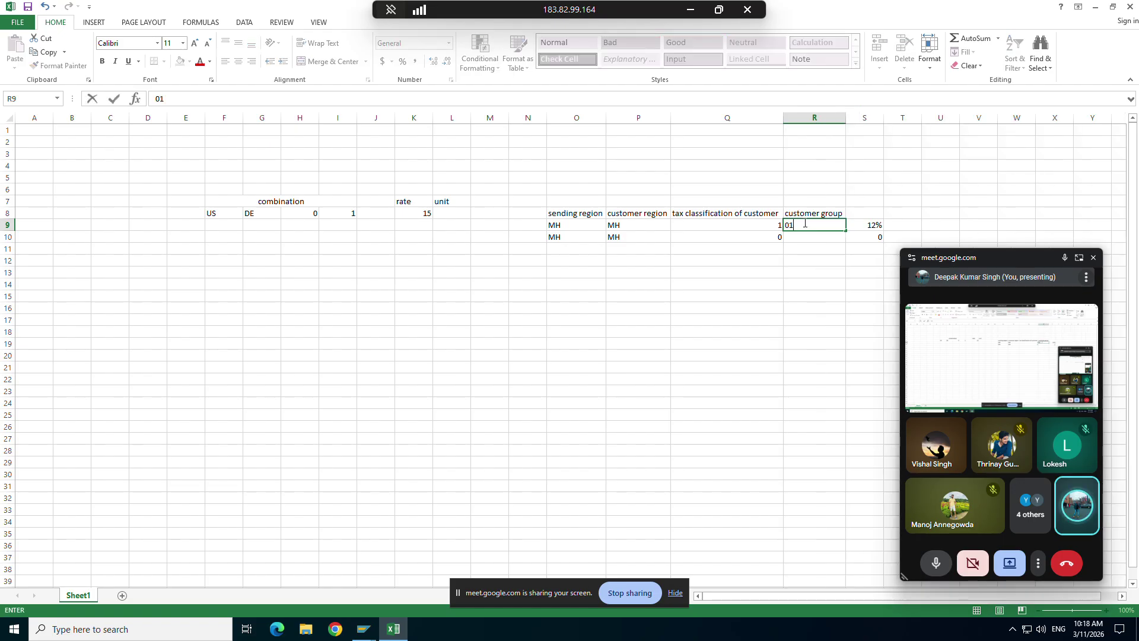
pyautogui.press('Return')
pyautogui.write('3')
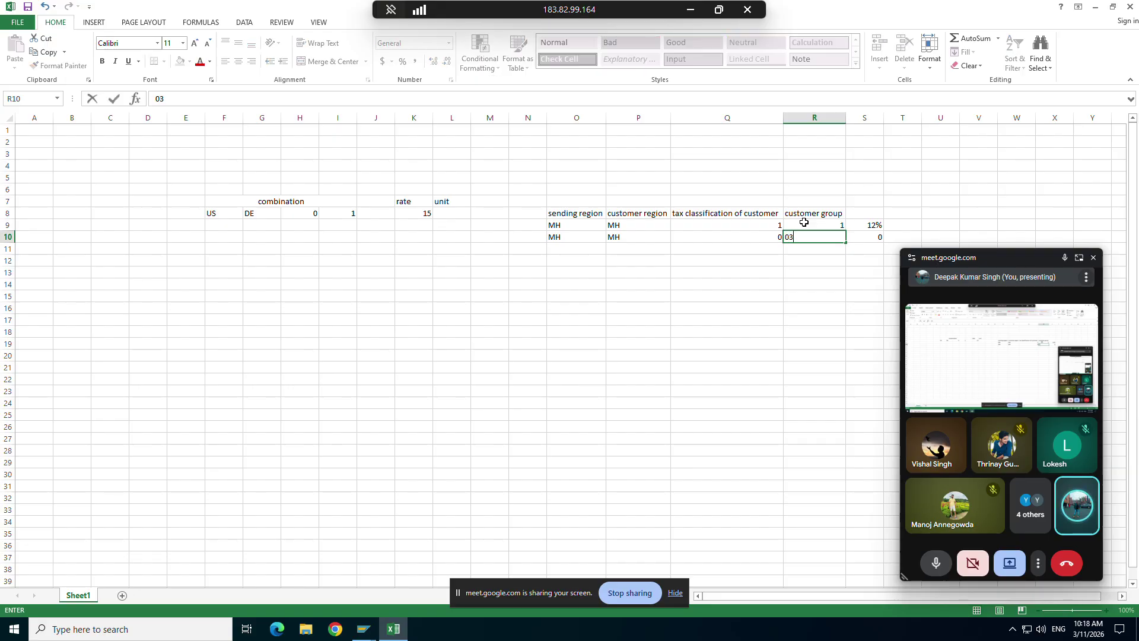
pyautogui.press('Return')
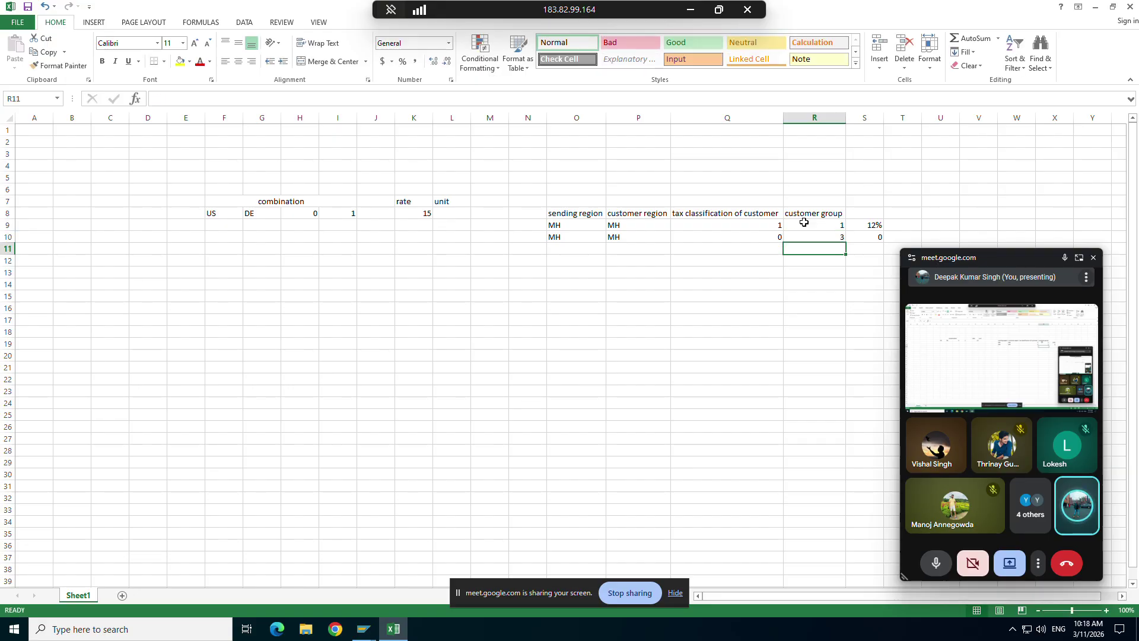
# Insert a column before the percentage column and fill it with the header "price group" in S8 and the values z1 and z2
pyautogui.rightClick(866, 117)
pyautogui.click(897, 197)
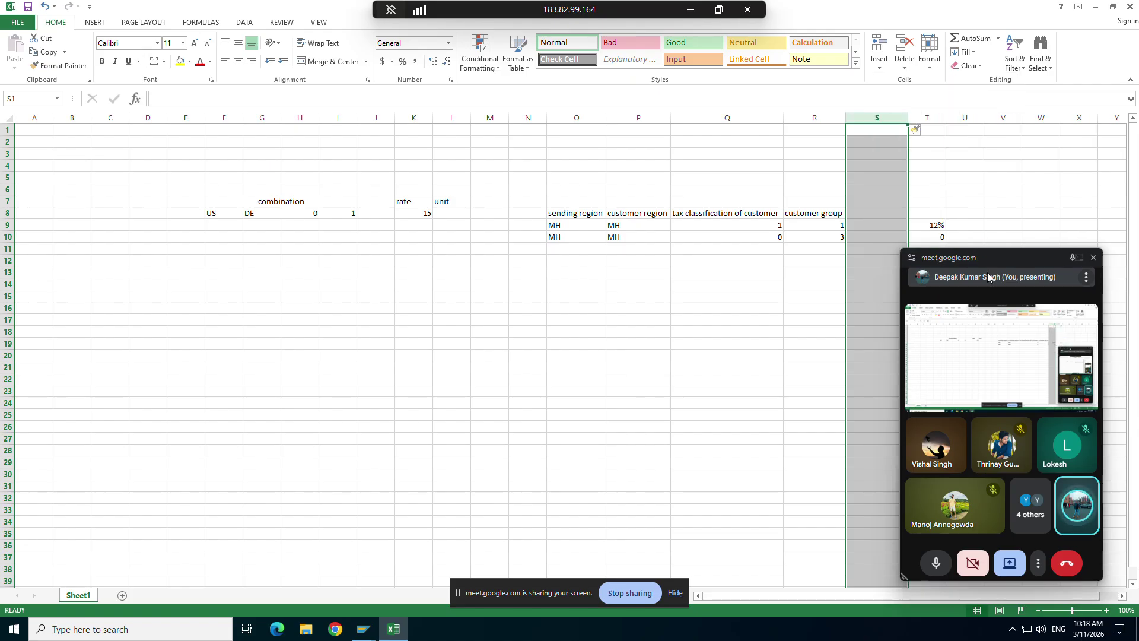
pyautogui.moveTo(992, 255); pyautogui.dragTo(1046, 269)
pyautogui.click(871, 214)
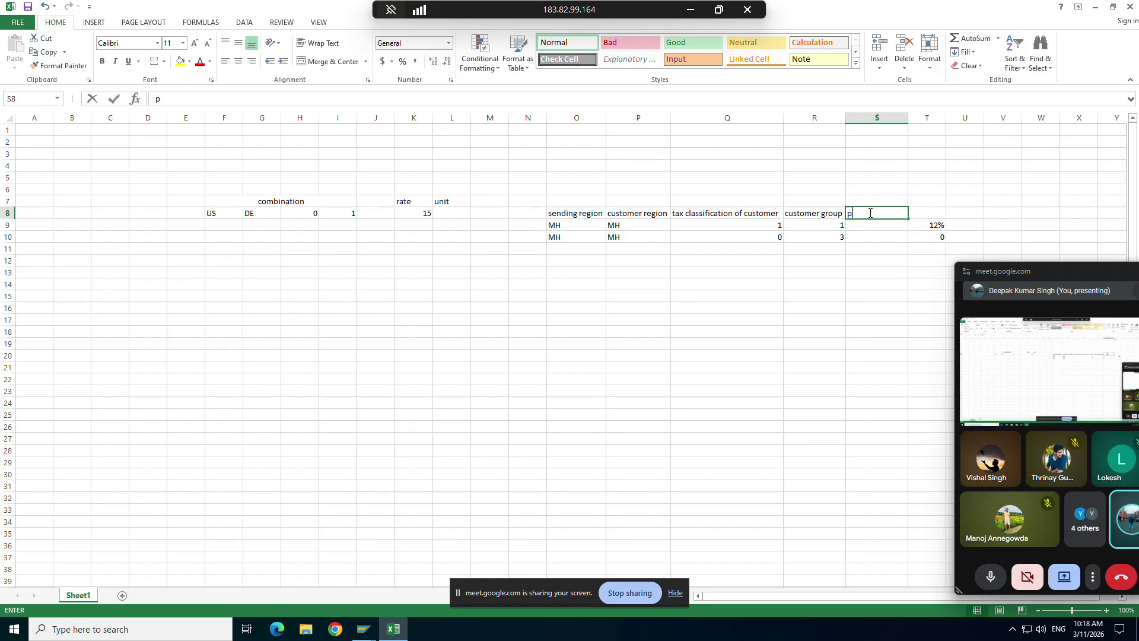
pyautogui.write('price')
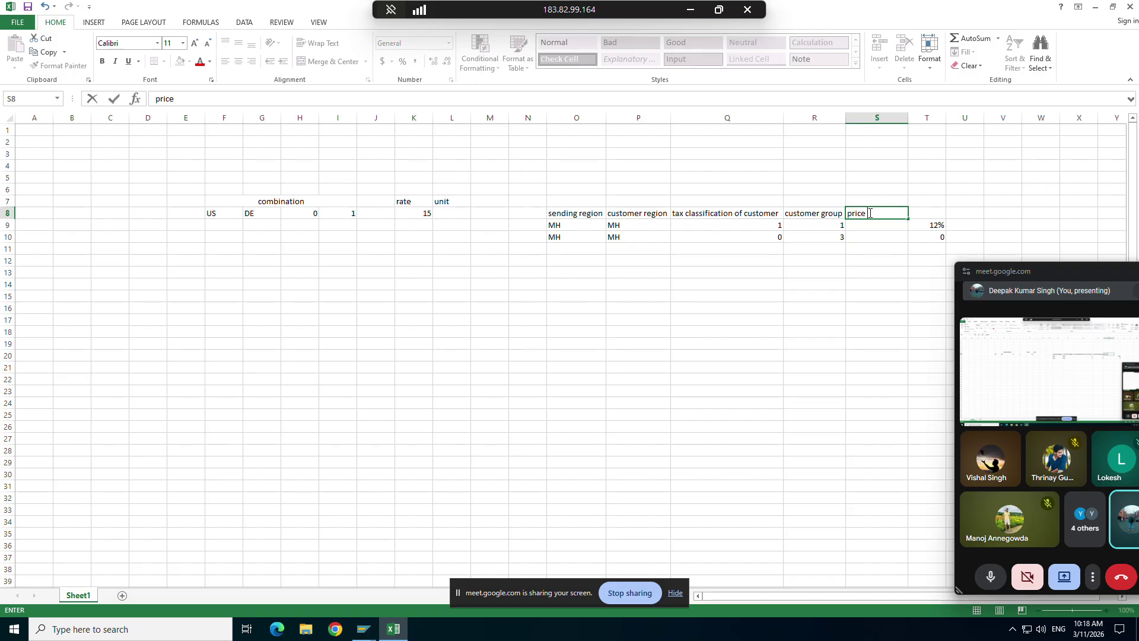
pyautogui.write('group')
pyautogui.press('Return')
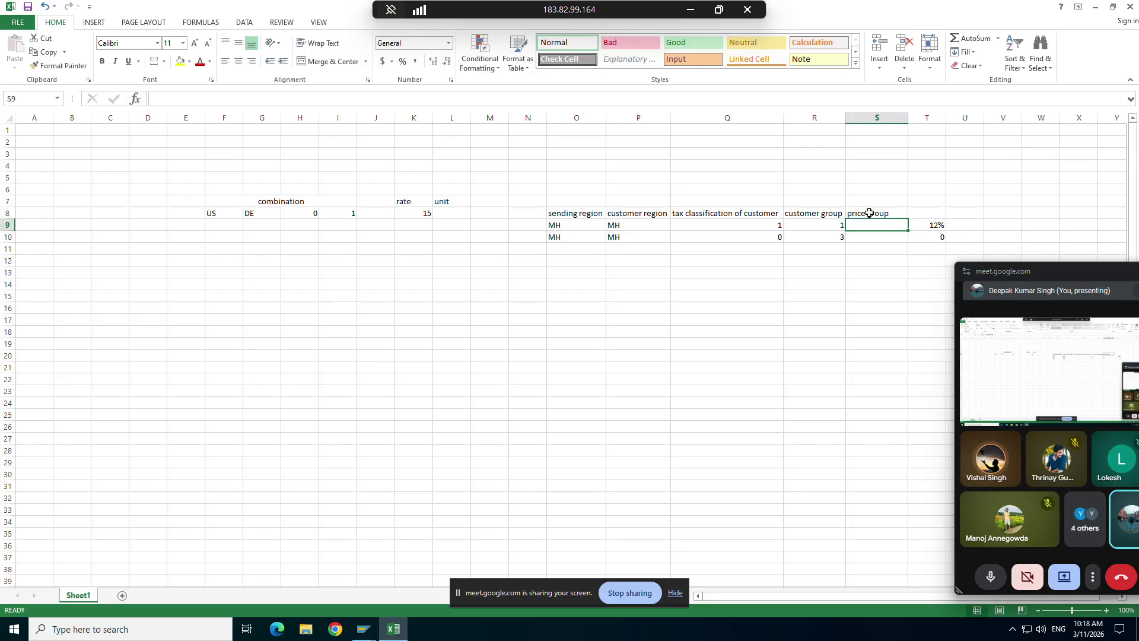
pyautogui.write('z1')
pyautogui.press('Return')
pyautogui.write('z2')
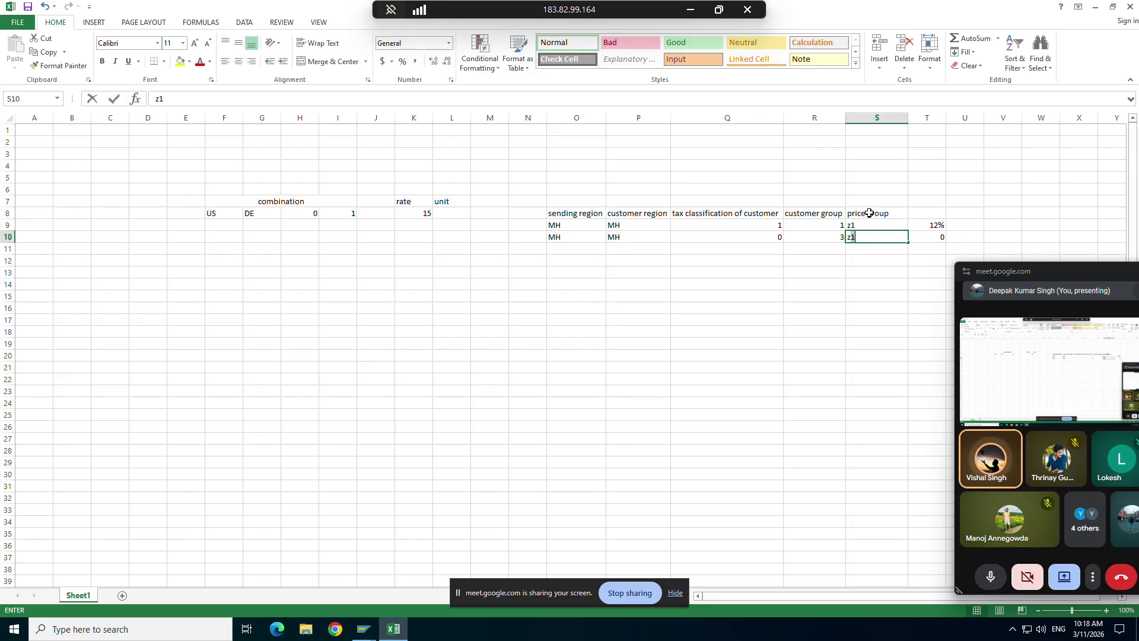
pyautogui.press('Return')
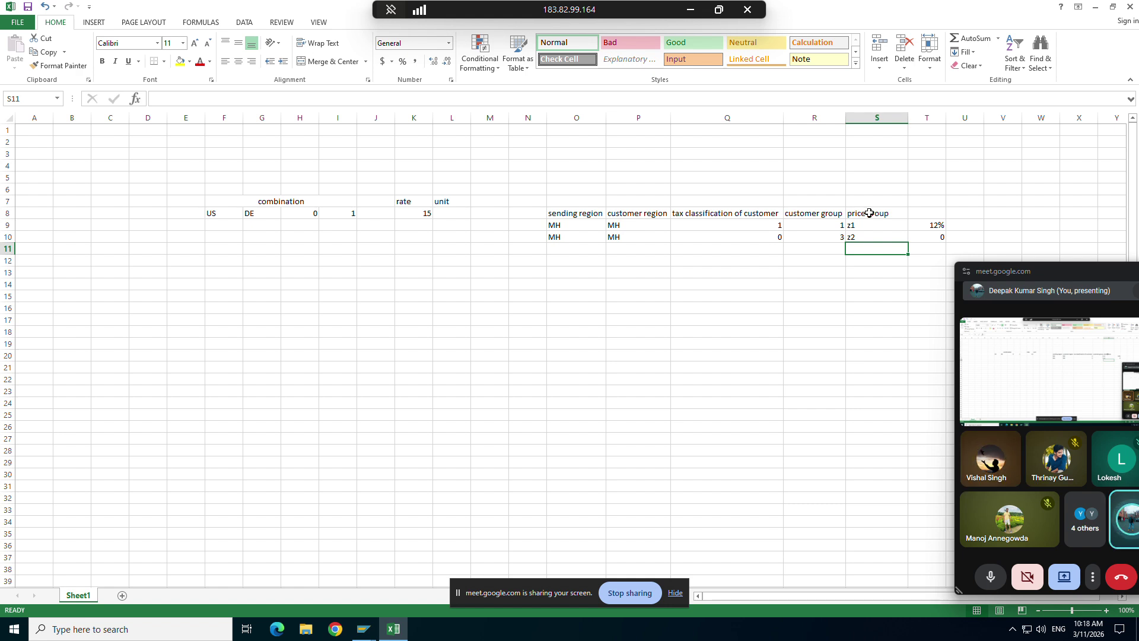
# Bring up the SAP pricing analysis of procedure A10002 and return to the Excel workbook
pyautogui.click(367, 626)
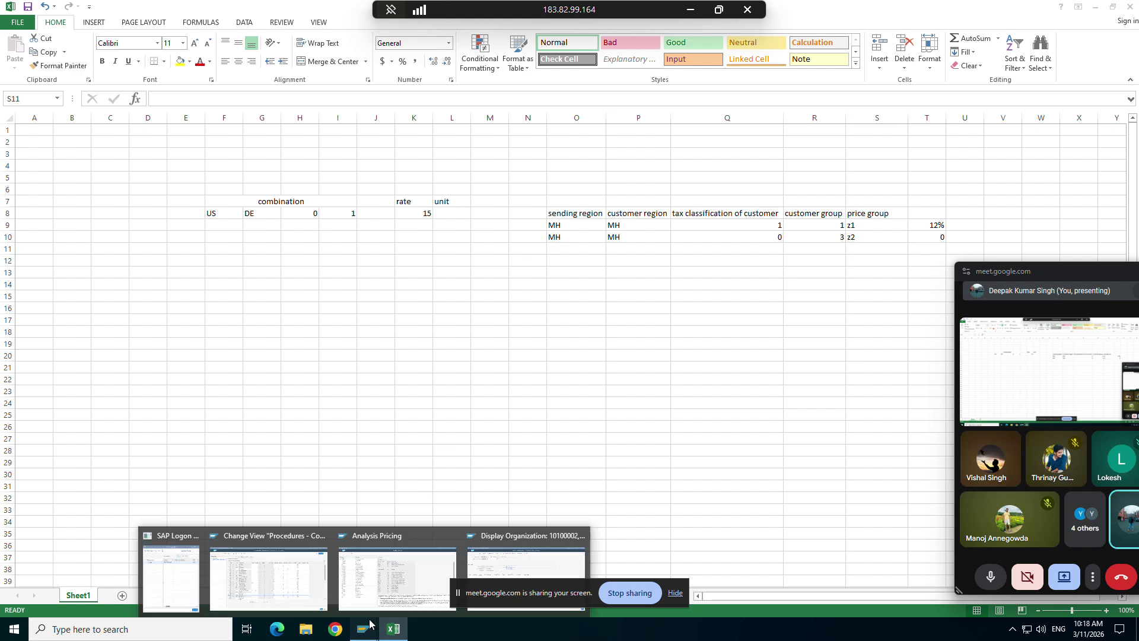
pyautogui.click(359, 570)
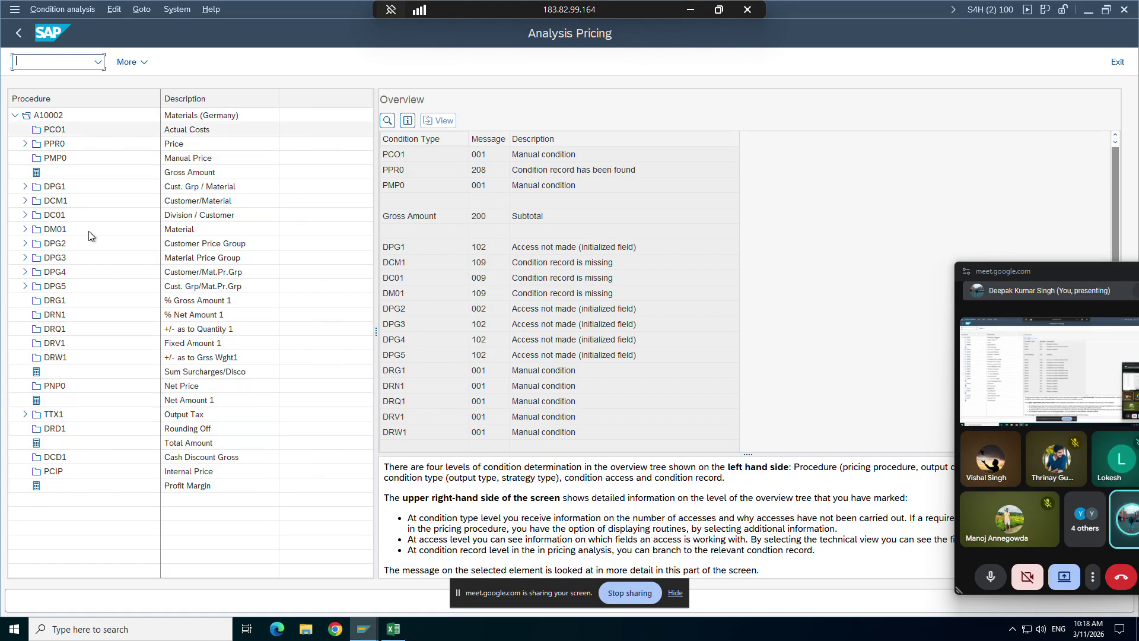
pyautogui.click(394, 629)
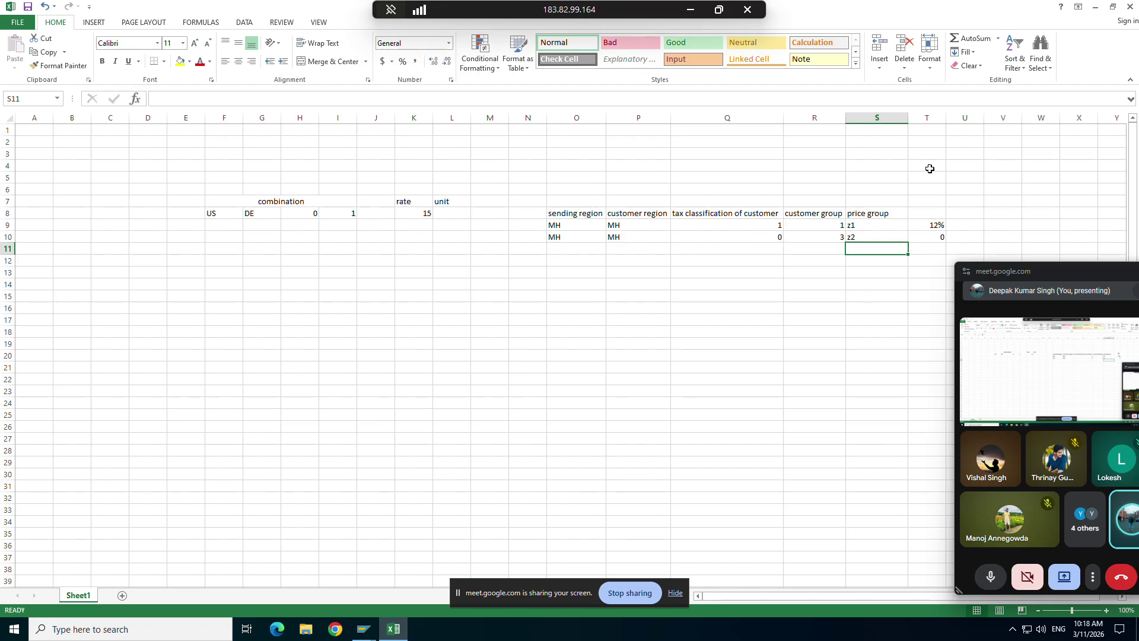
# Highlight the rate column T, the combination headers O8:S8 with T8, and the US/DE combination in F8:I8
pyautogui.click(927, 119)
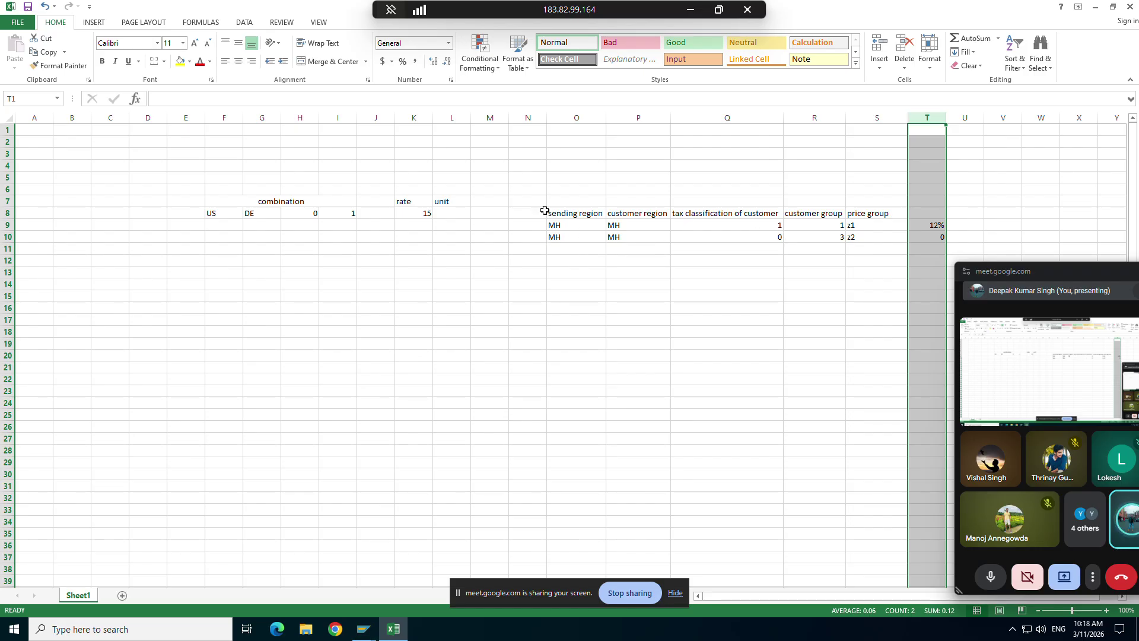
pyautogui.moveTo(563, 210); pyautogui.dragTo(884, 213)
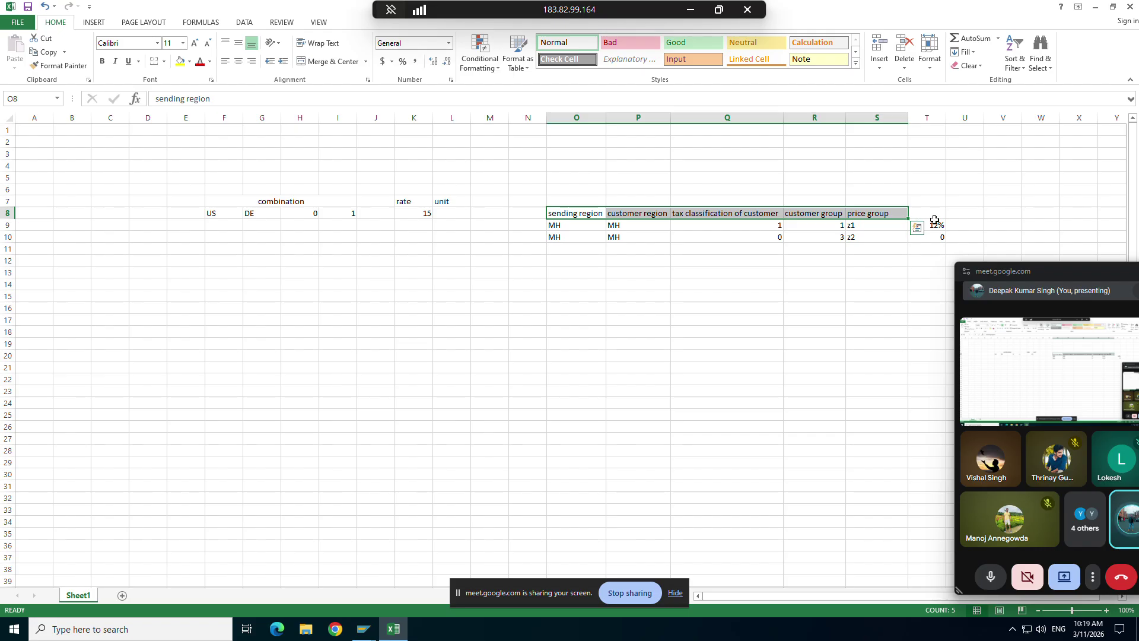
pyautogui.click(931, 214)
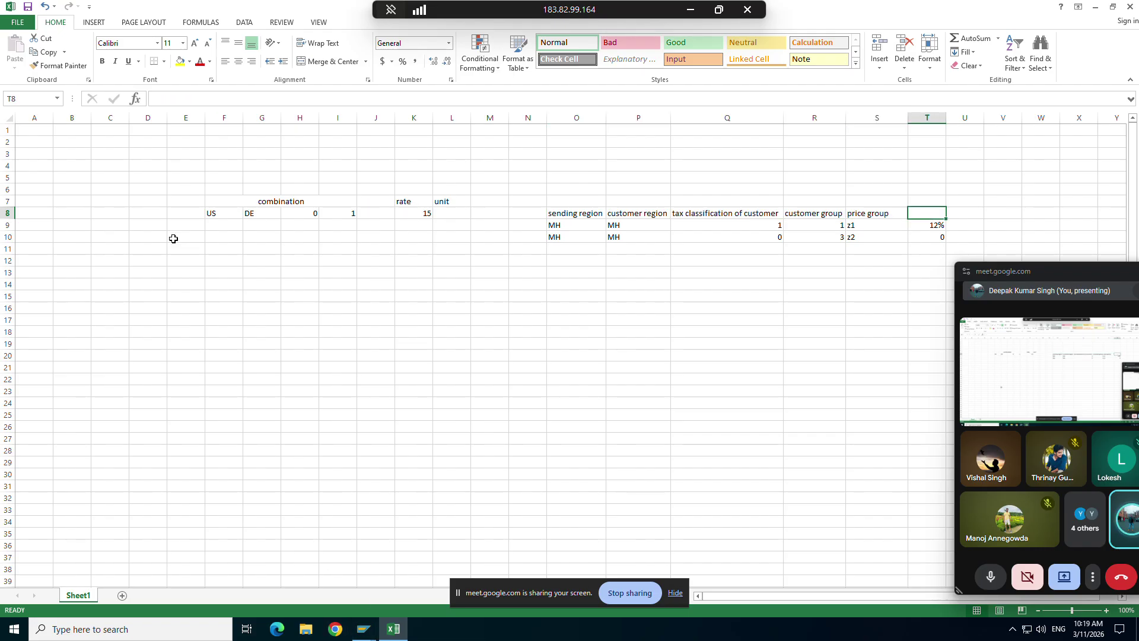
pyautogui.moveTo(215, 214); pyautogui.dragTo(350, 213)
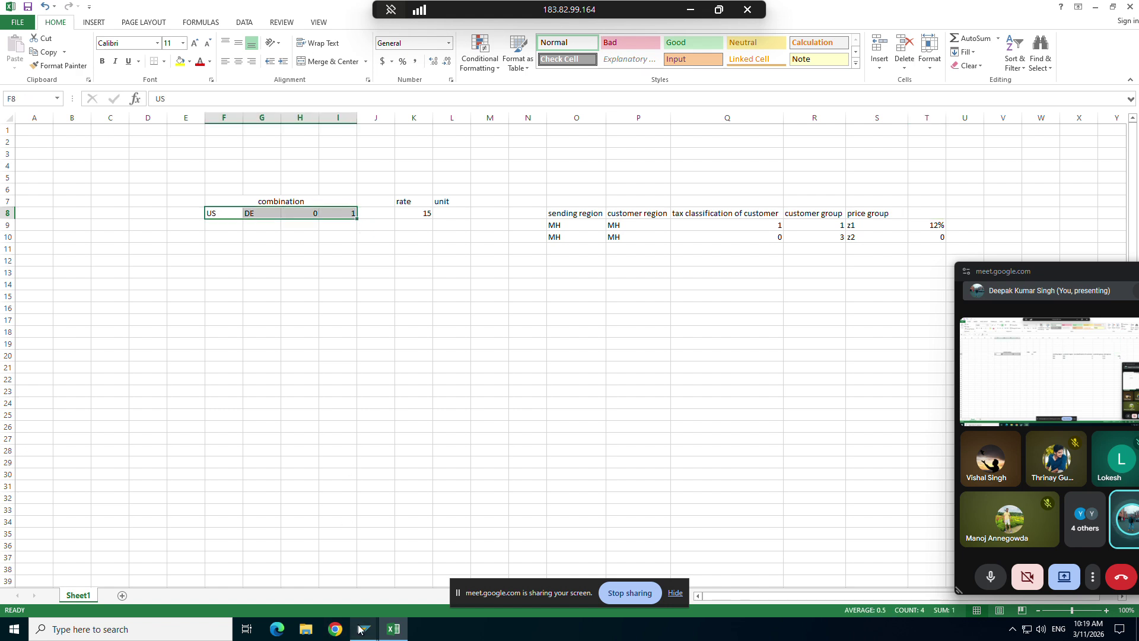
# Switch to the SAP pricing analysis and examine accesses 010, 015 and 020 of TTX1, including the destination country and billing category in access 015
pyautogui.moveTo(364, 629)
pyautogui.click(372, 569)
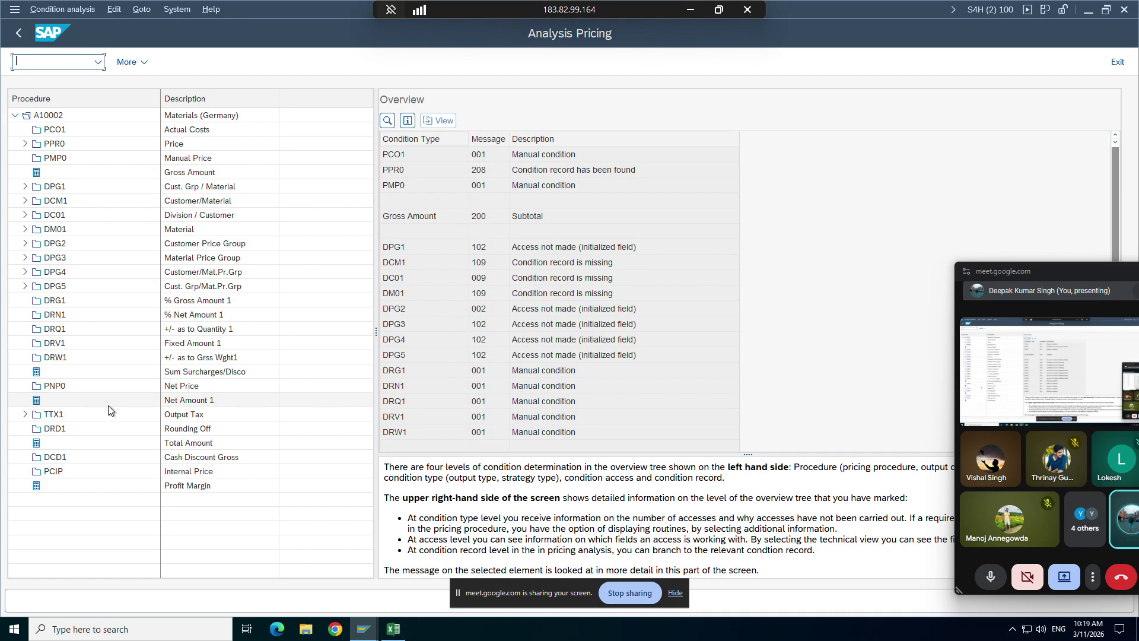
pyautogui.click(25, 415)
pyautogui.click(45, 430)
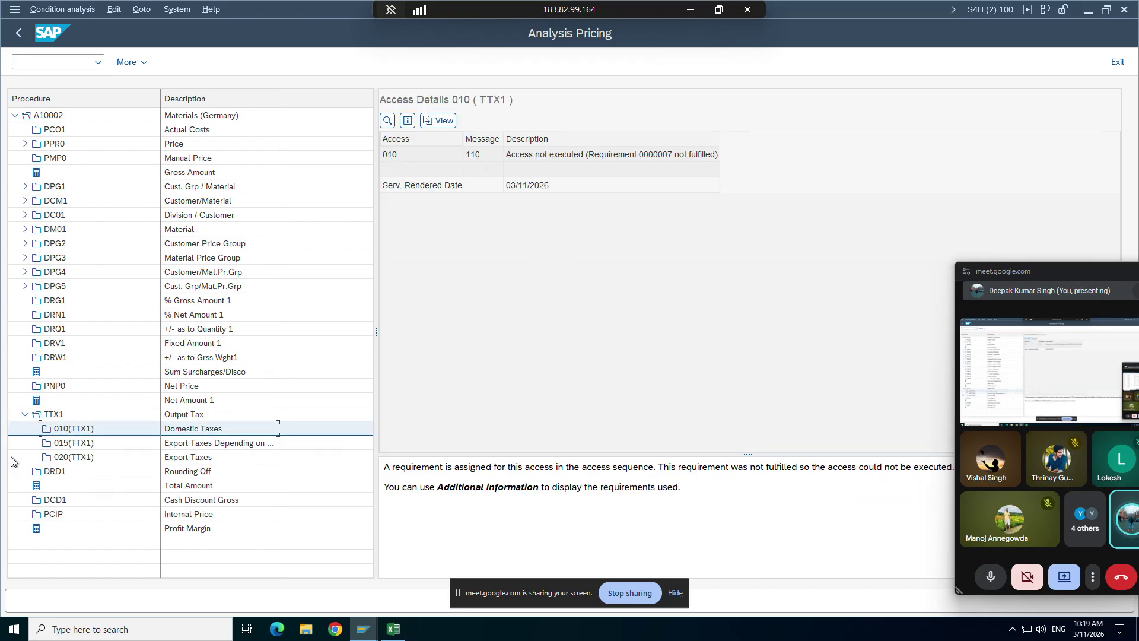
pyautogui.click(59, 443)
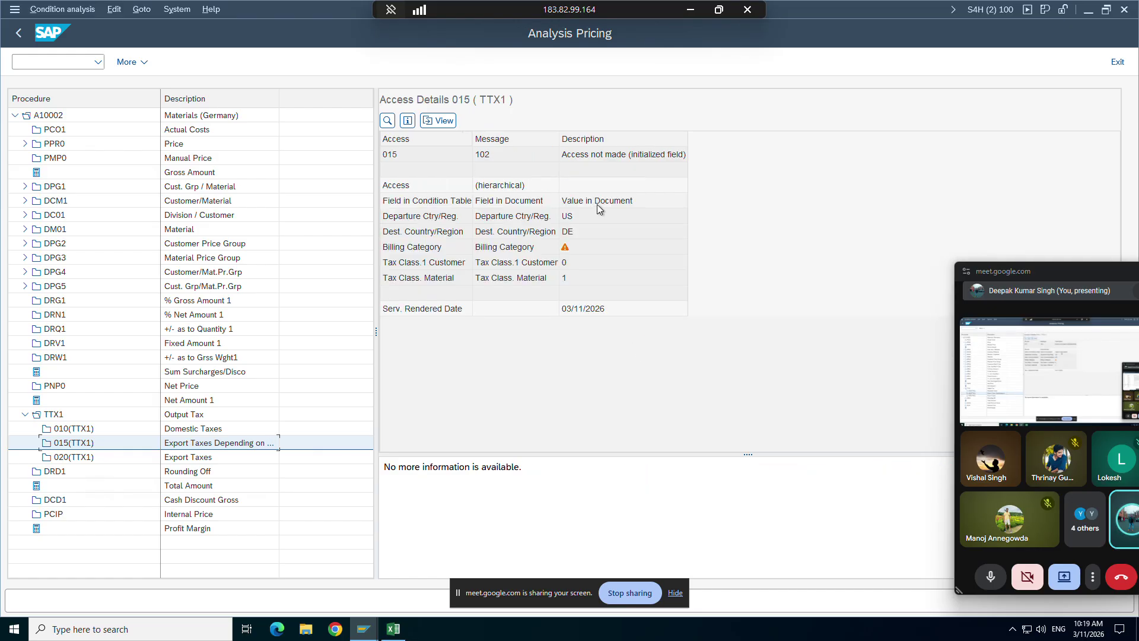
pyautogui.click(574, 236)
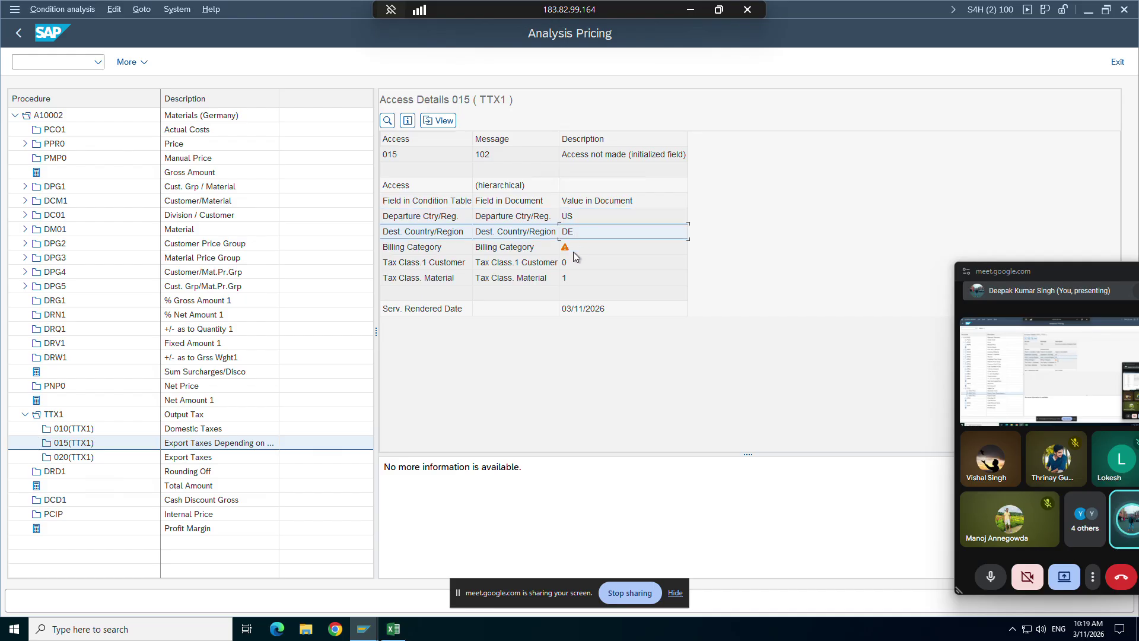
pyautogui.click(408, 247)
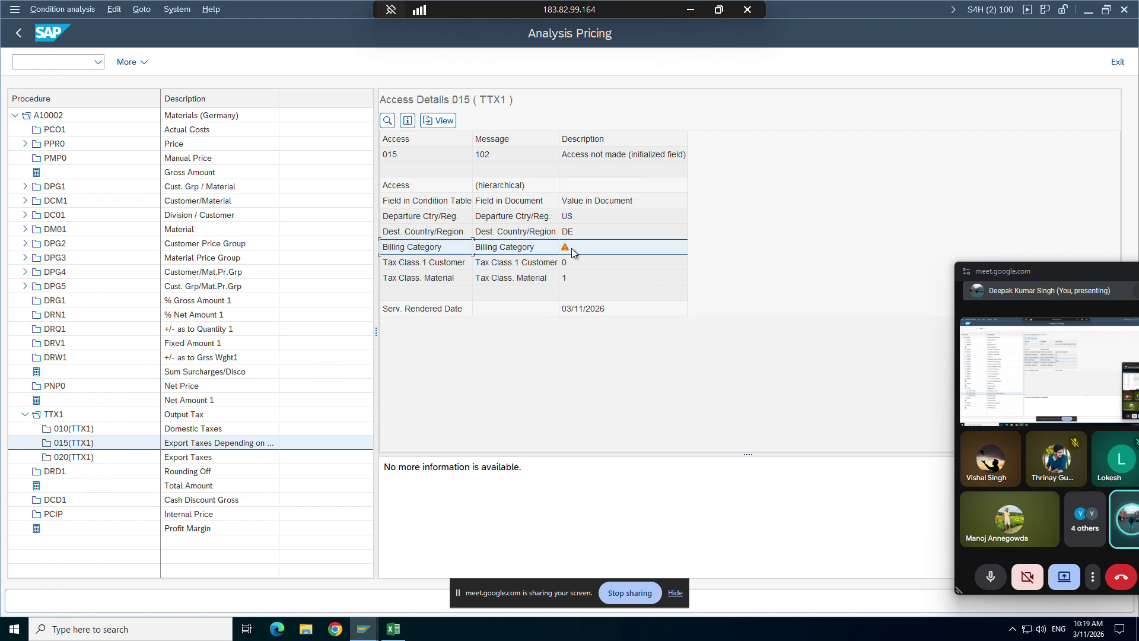
pyautogui.click(59, 458)
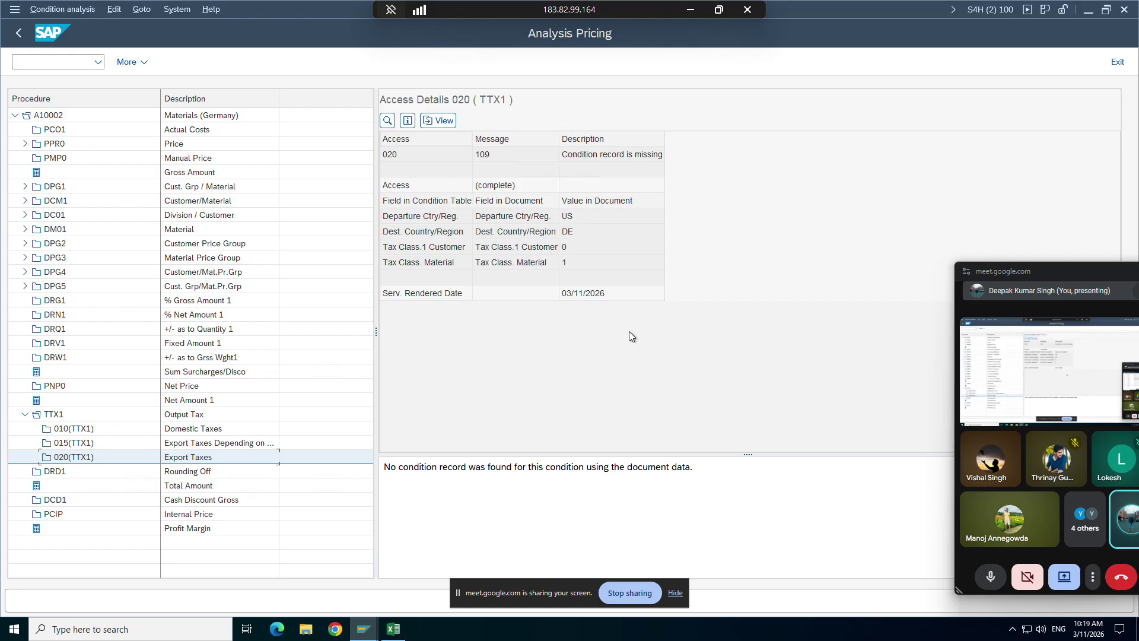
# Arrange the TTX1 pricing analysis and the customer's business partner display side by side
pyautogui.press('super+Left')
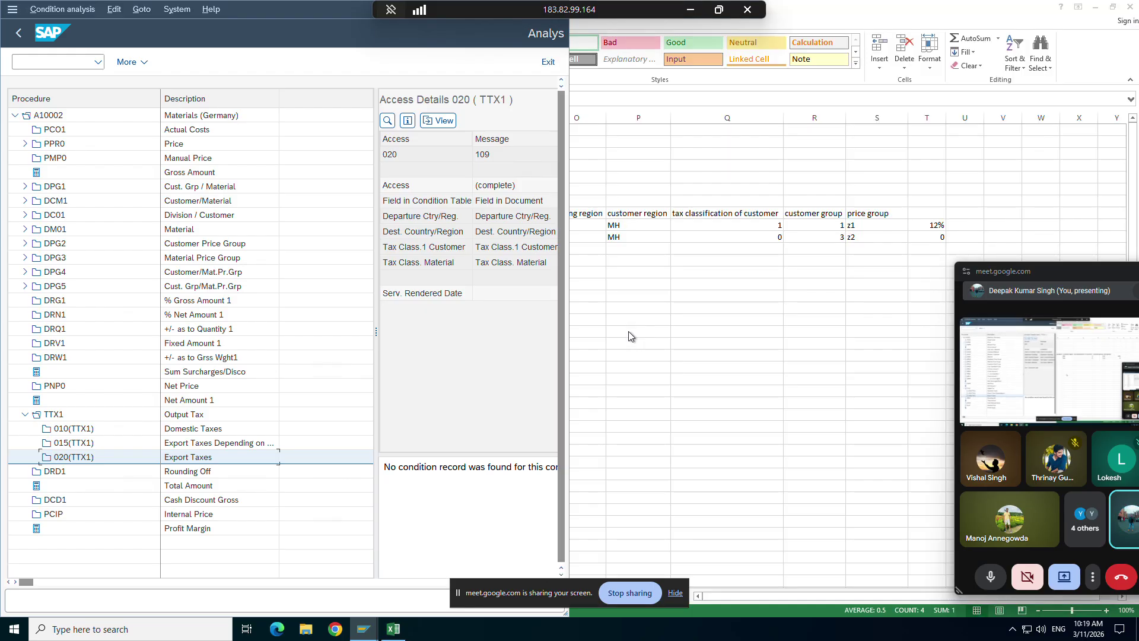
pyautogui.click(628, 332)
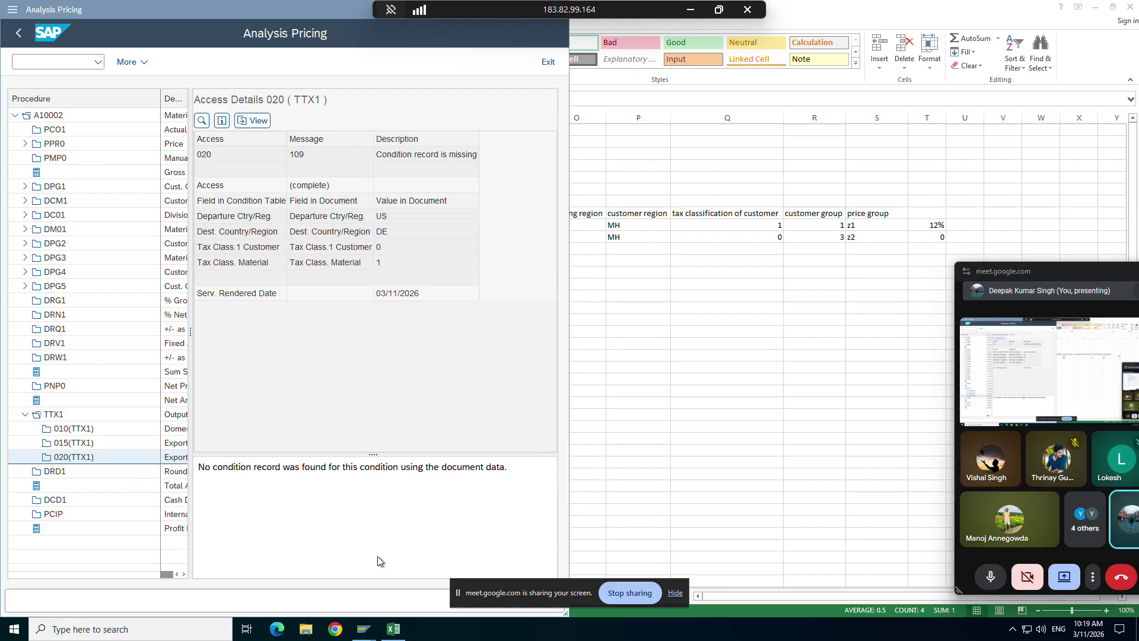
pyautogui.moveTo(363, 628)
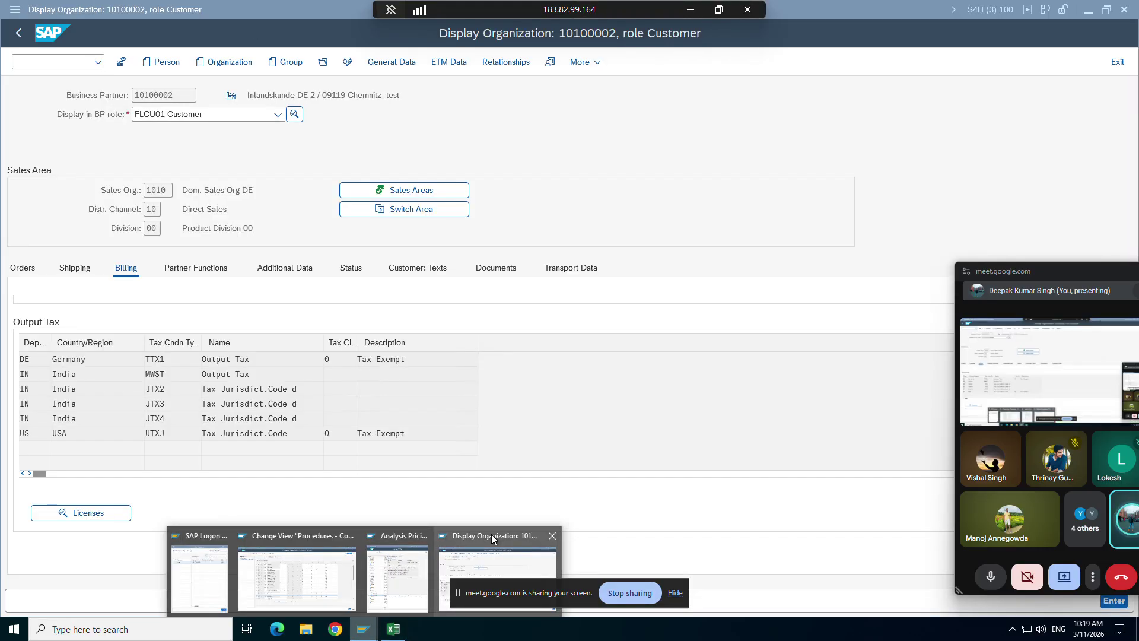
pyautogui.click(491, 534)
pyautogui.press('super+Right')
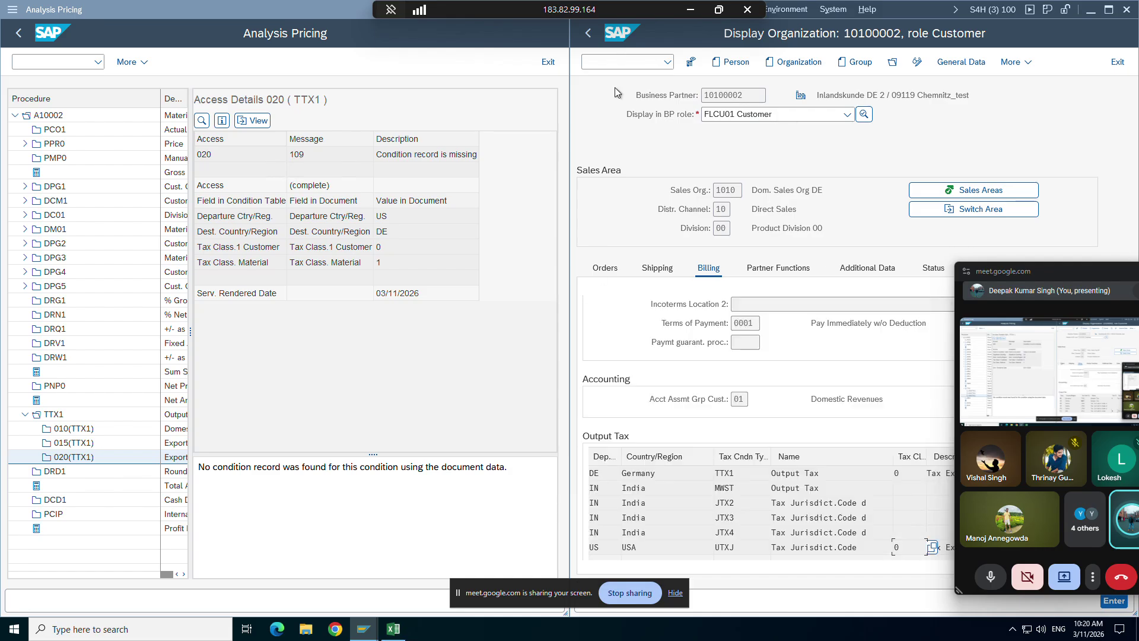
# Start transaction VK11 in the business partner session and bring up the key combinations for condition type TTX1
pyautogui.click(602, 59)
pyautogui.write('/nvk11')
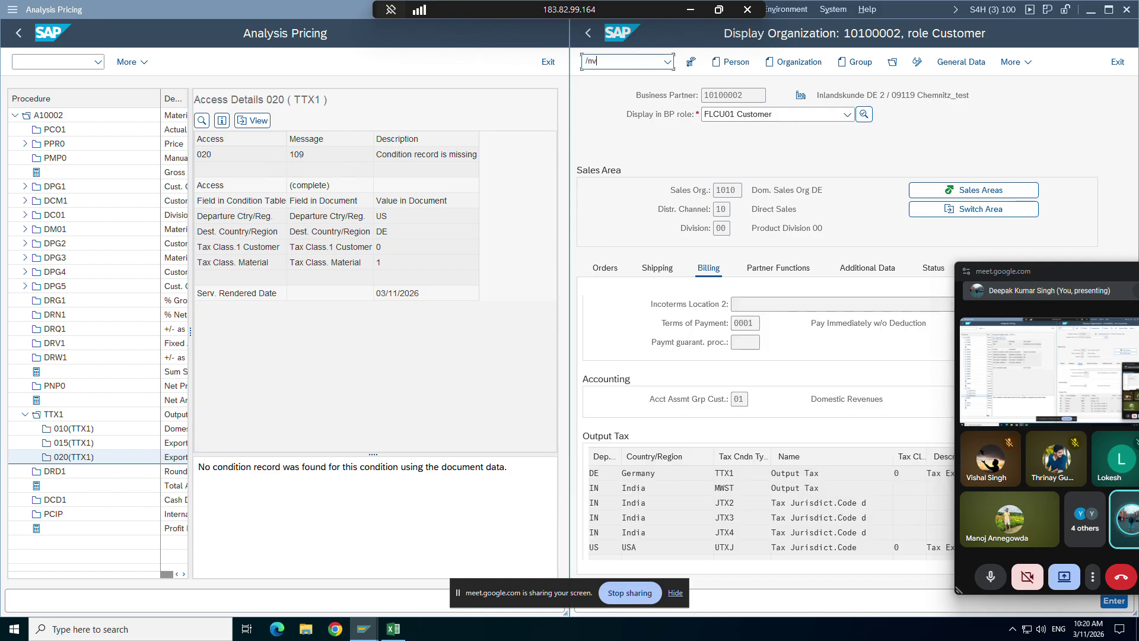
pyautogui.press('Return')
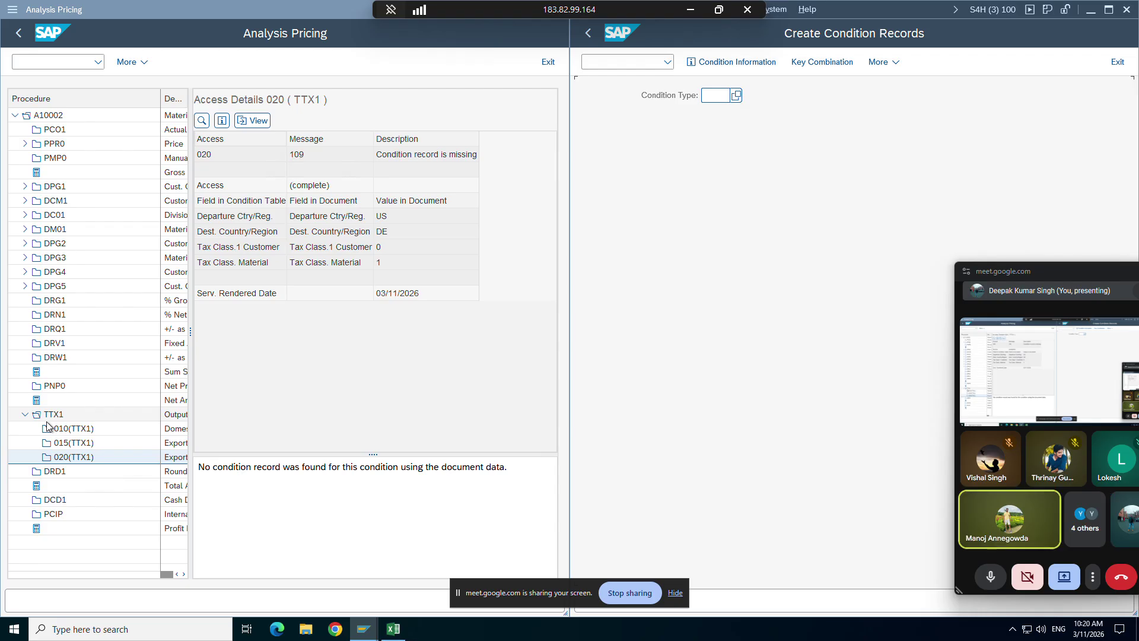
pyautogui.click(715, 96)
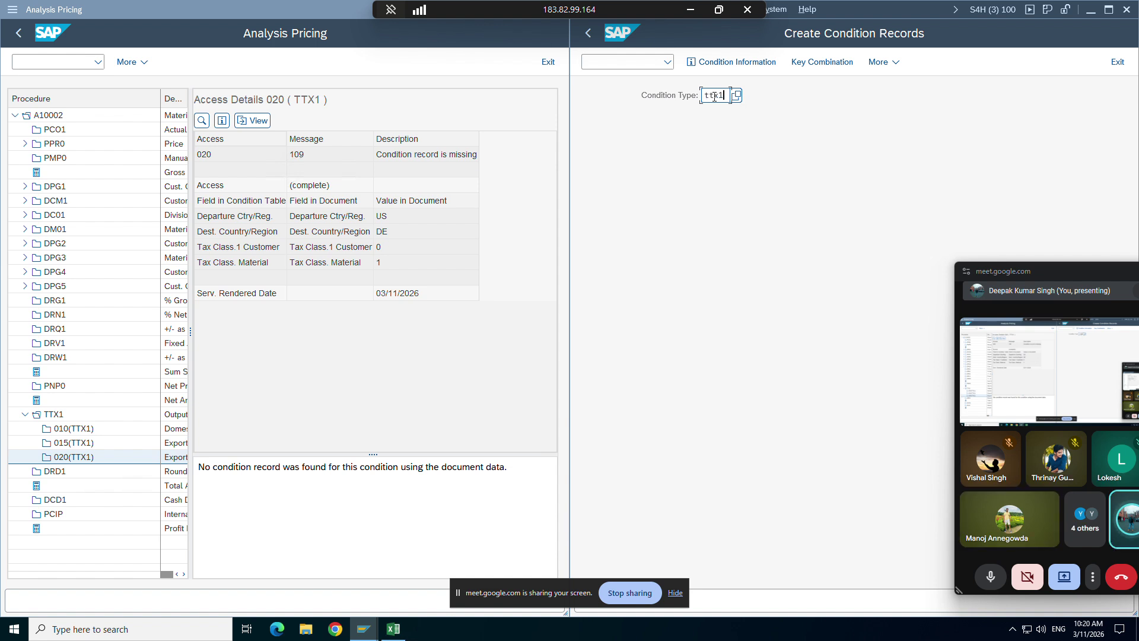
pyautogui.press('Return')
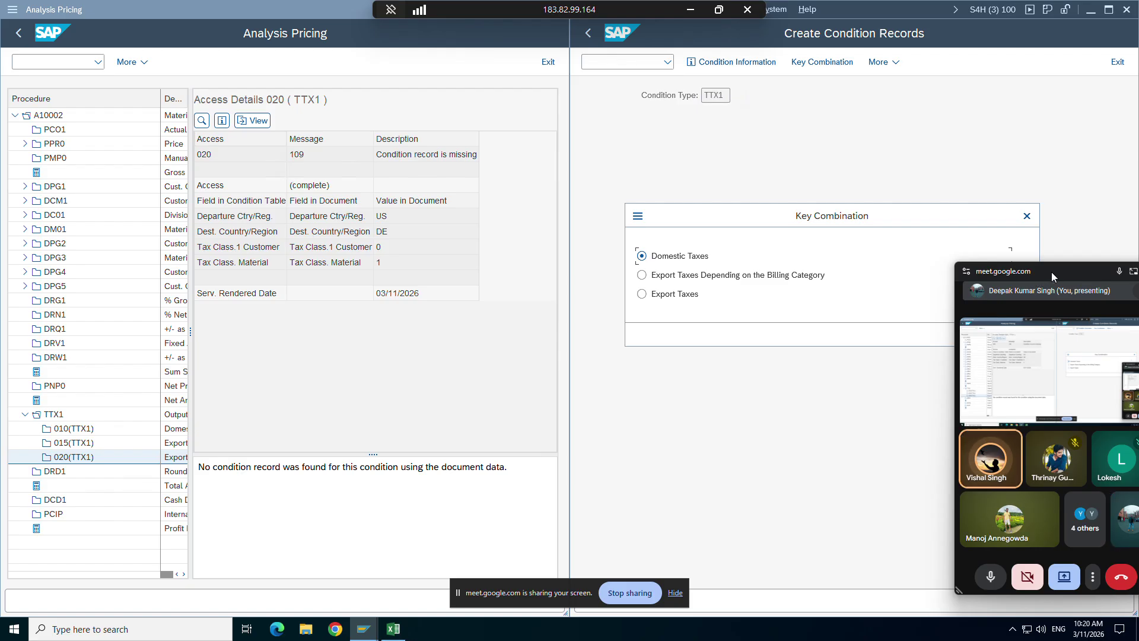
pyautogui.moveTo(1052, 272); pyautogui.dragTo(912, 328)
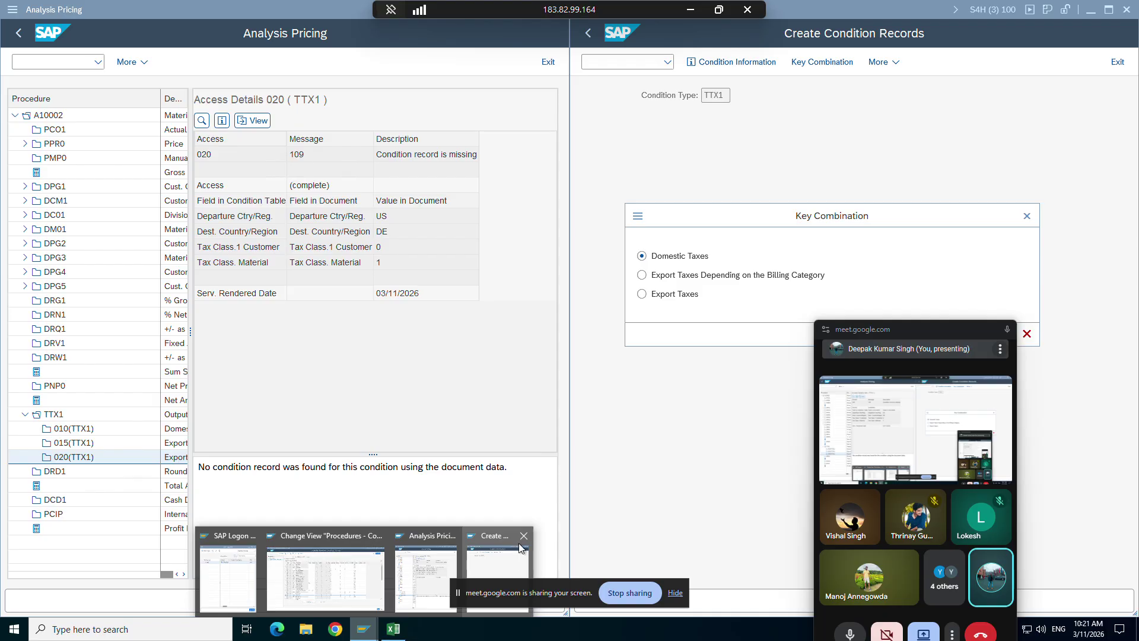
# Bring up business partner maintenance in another session and display the customer's sales area data in the FLCU01 Customer role
pyautogui.click(12, 9)
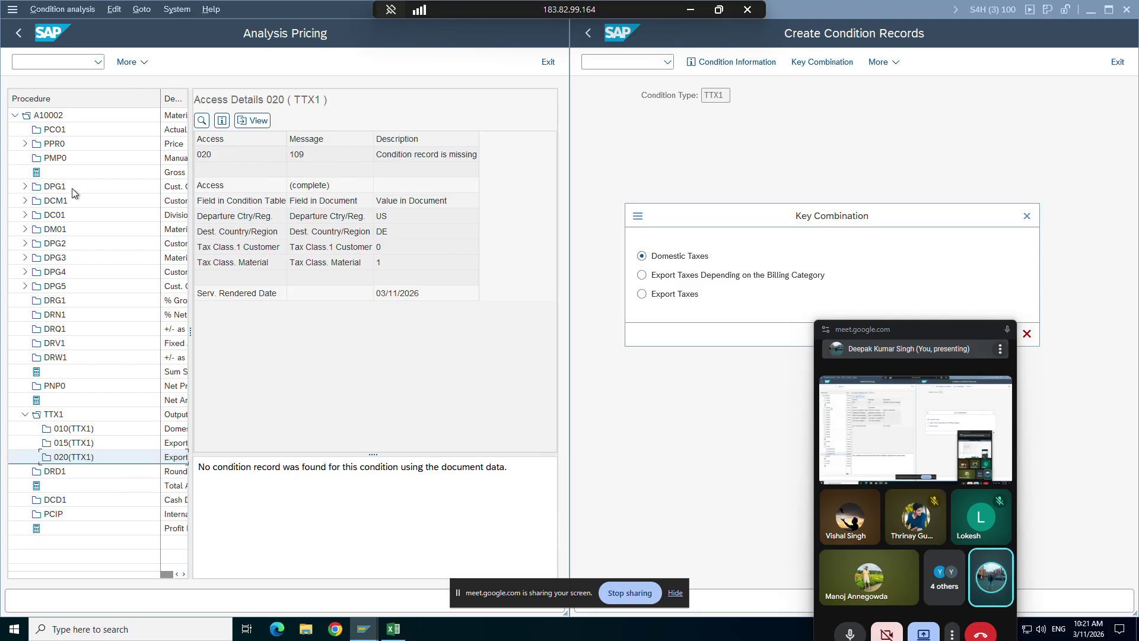
pyautogui.click(64, 148)
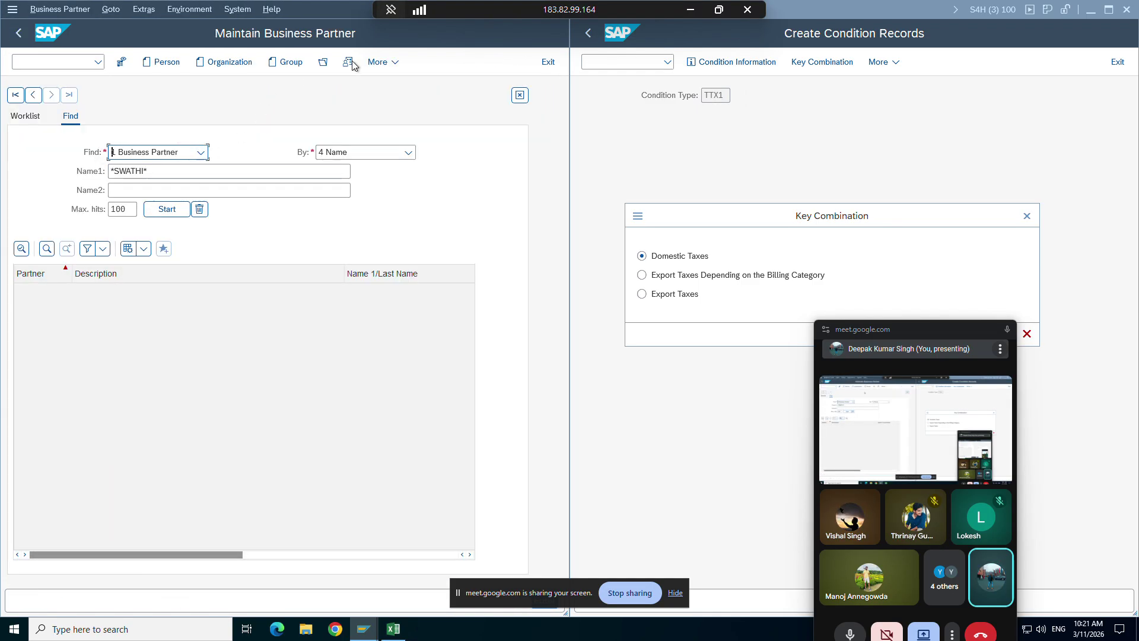
pyautogui.click(323, 62)
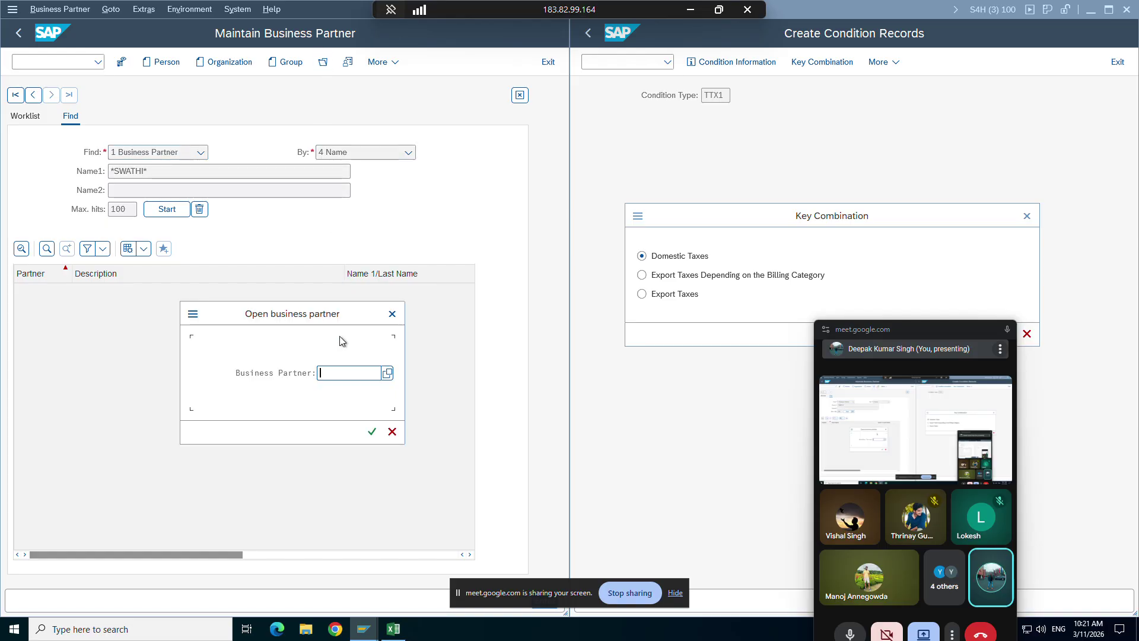
pyautogui.click(334, 389)
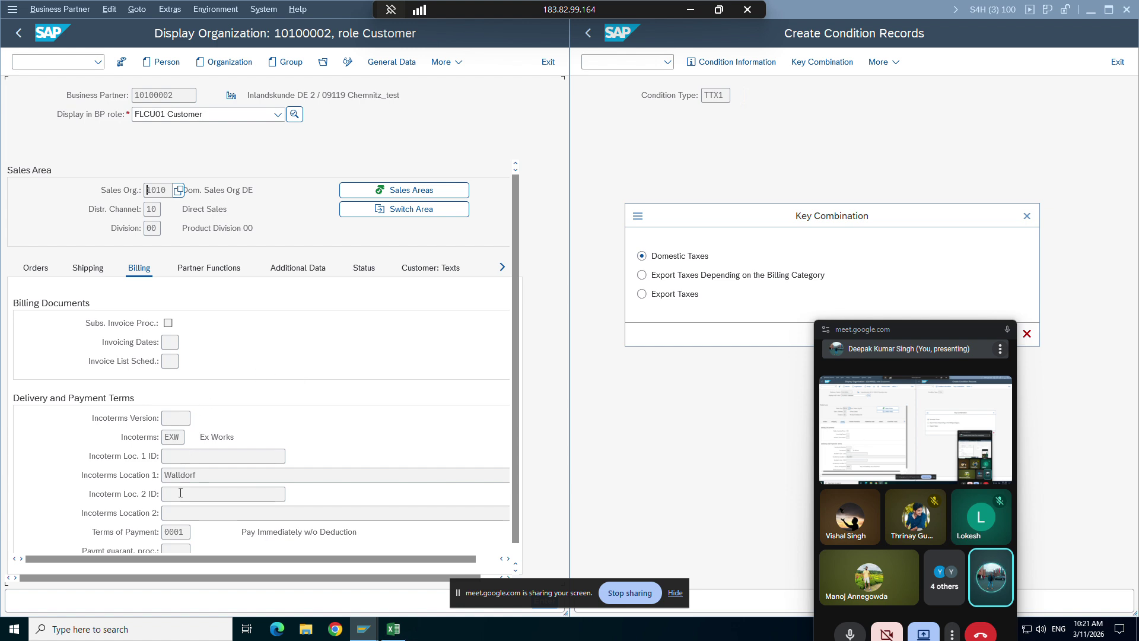
# Examine the customer's terms of payment, shipping conditions and customer group, and minimise the business partner window
pyautogui.click(186, 529)
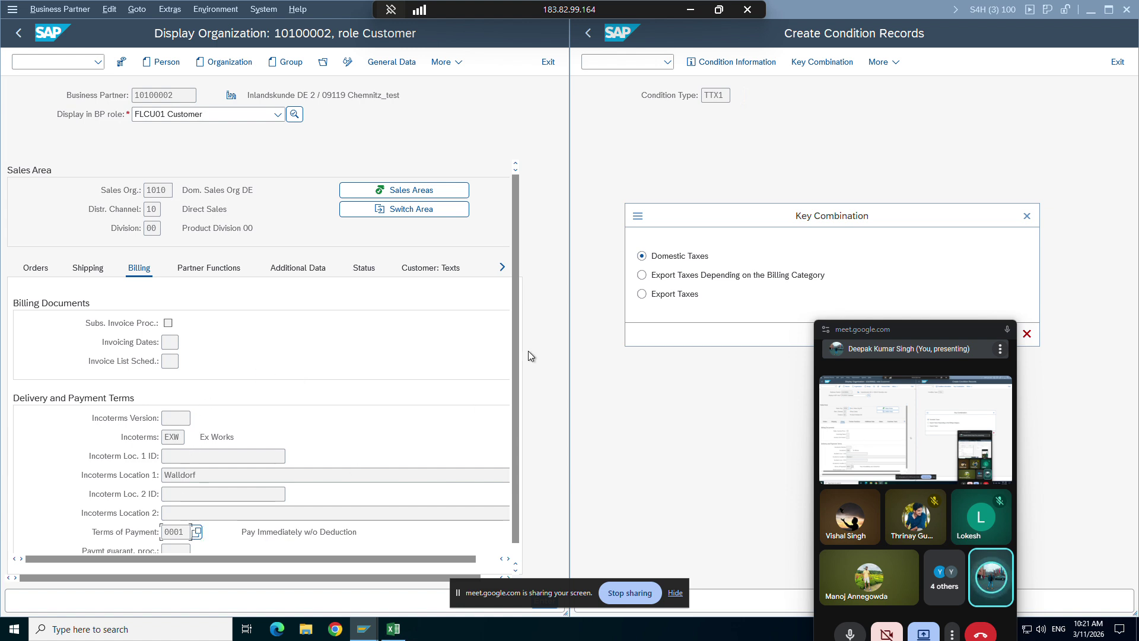
pyautogui.scroll(-1, 518, 352)
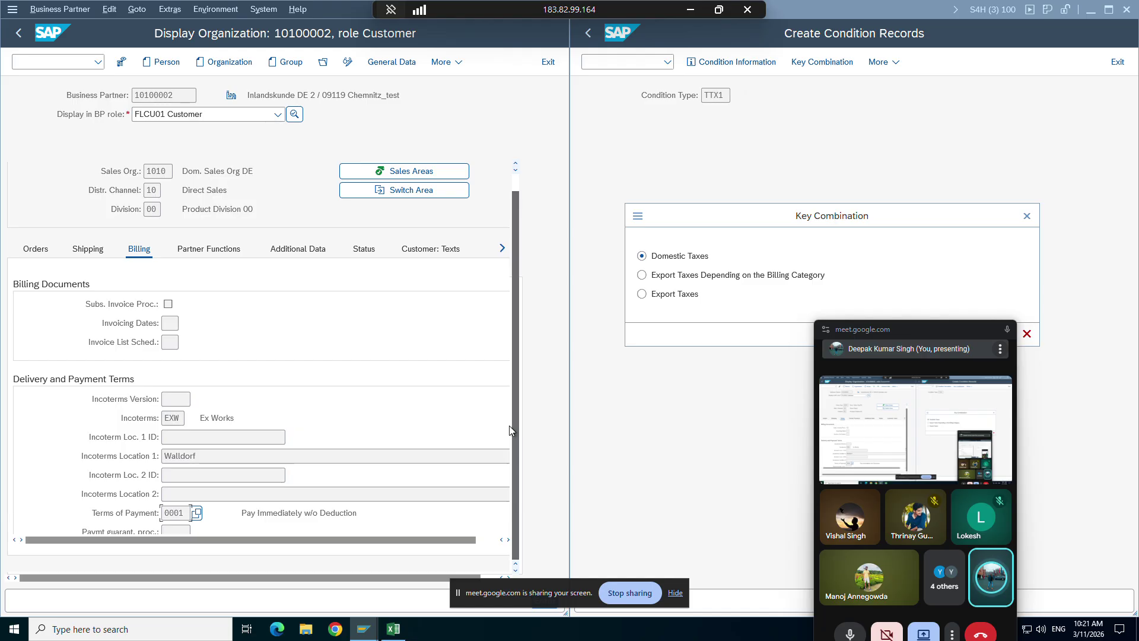
pyautogui.click(99, 251)
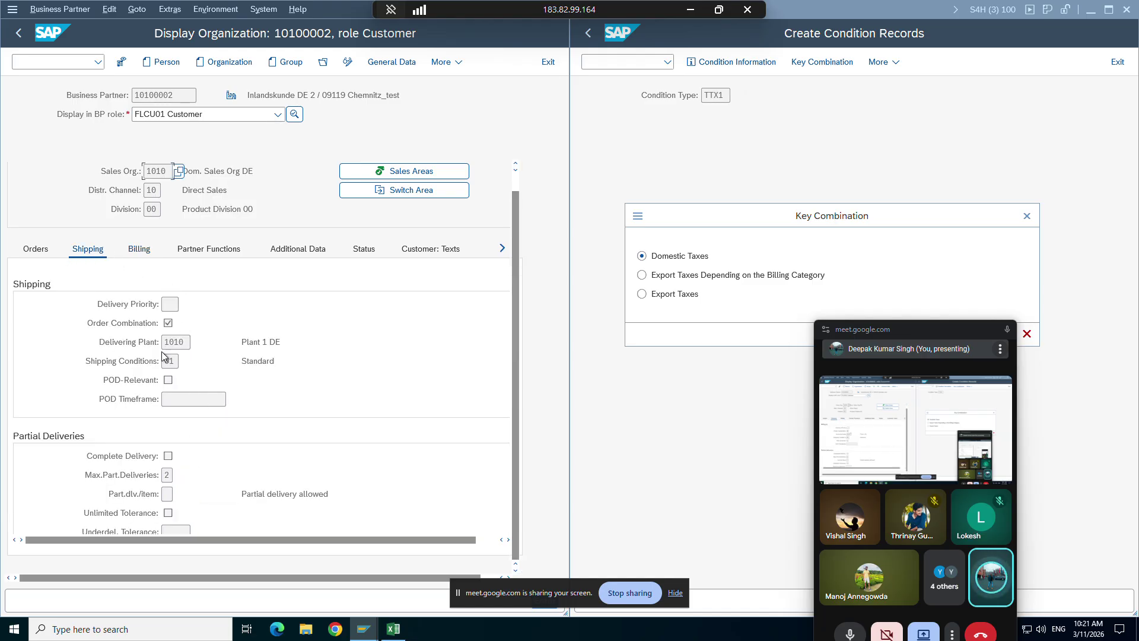
pyautogui.click(171, 361)
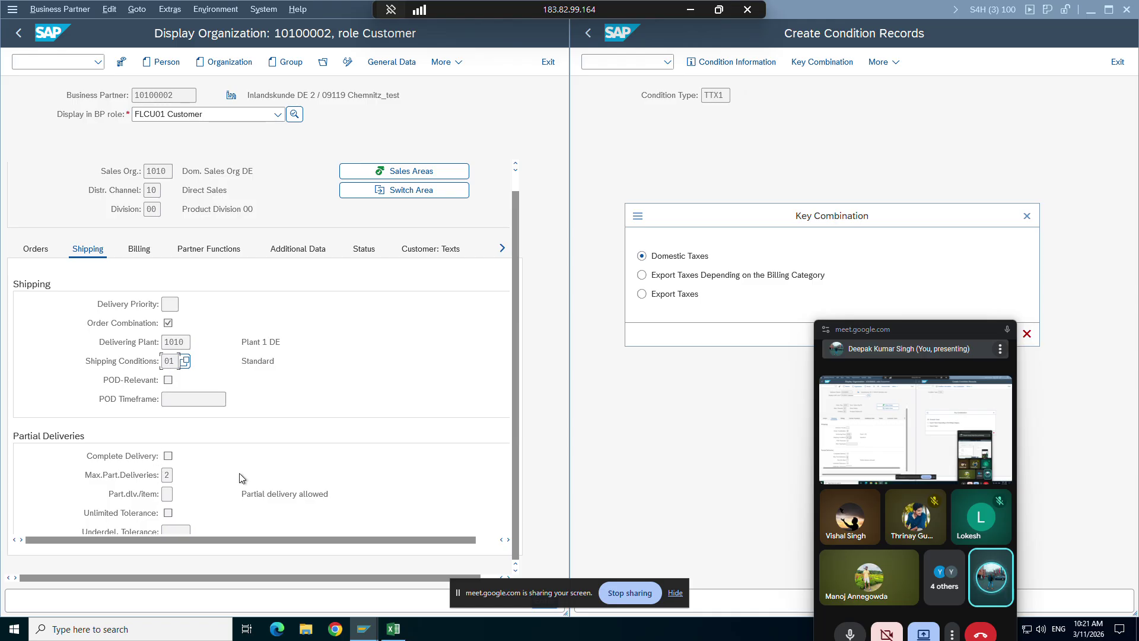
pyautogui.click(35, 257)
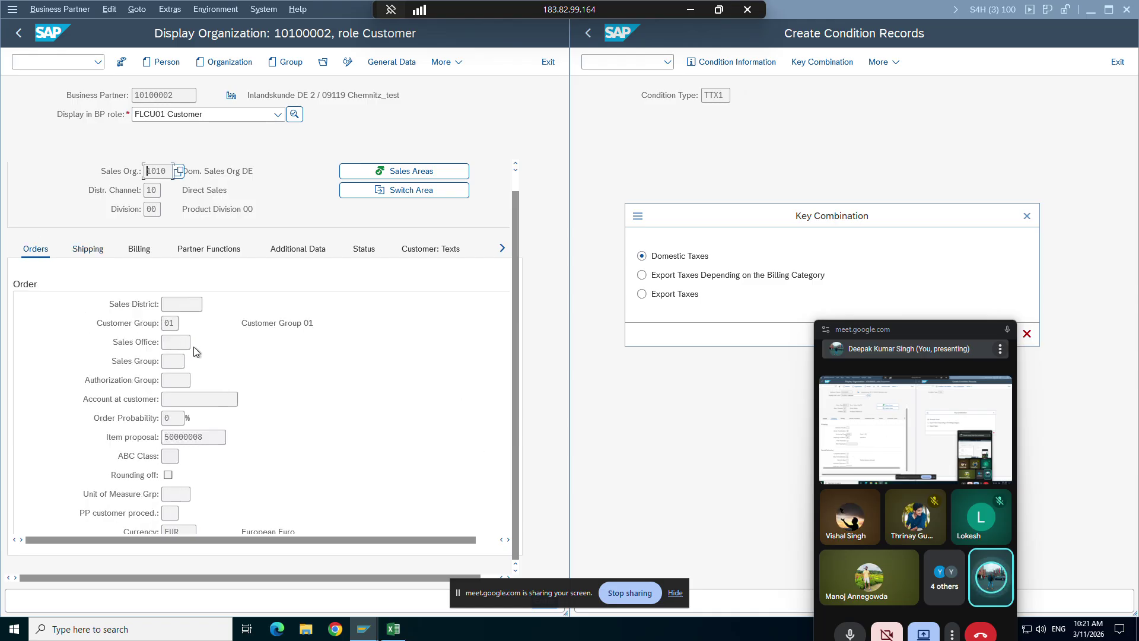
pyautogui.click(171, 326)
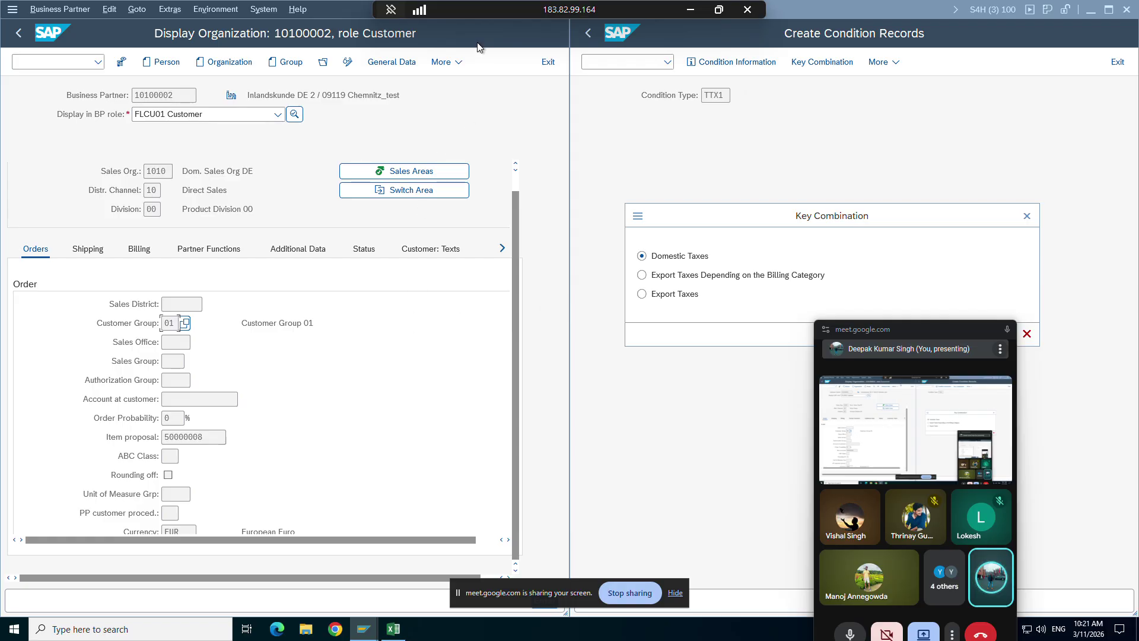
pyautogui.moveTo(305, 20); pyautogui.dragTo(605, 370)
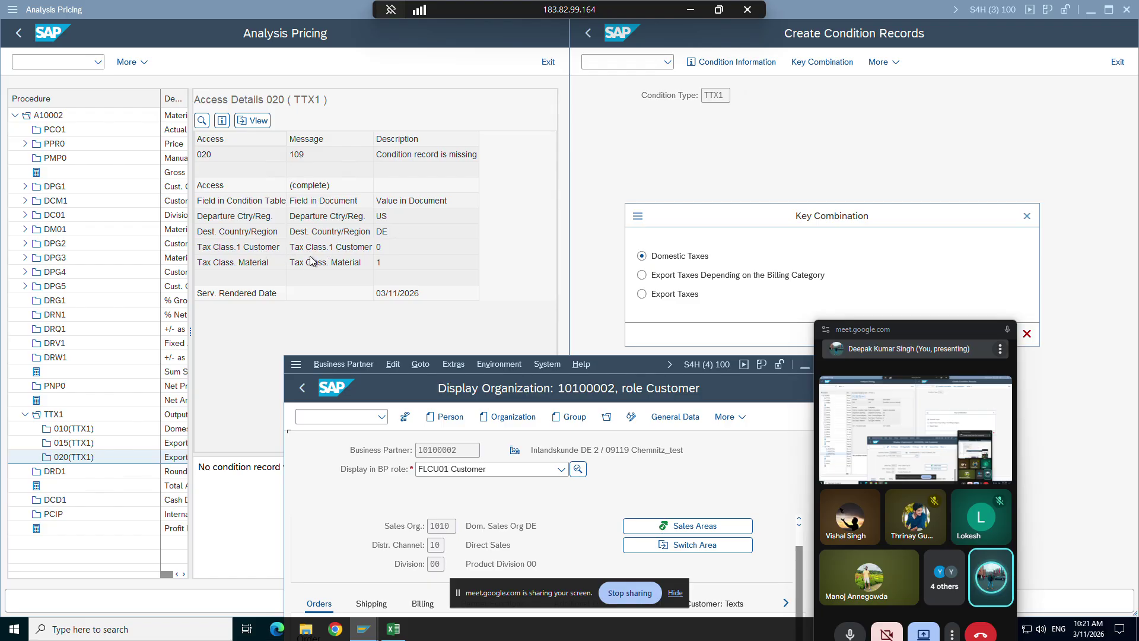
pyautogui.click(806, 364)
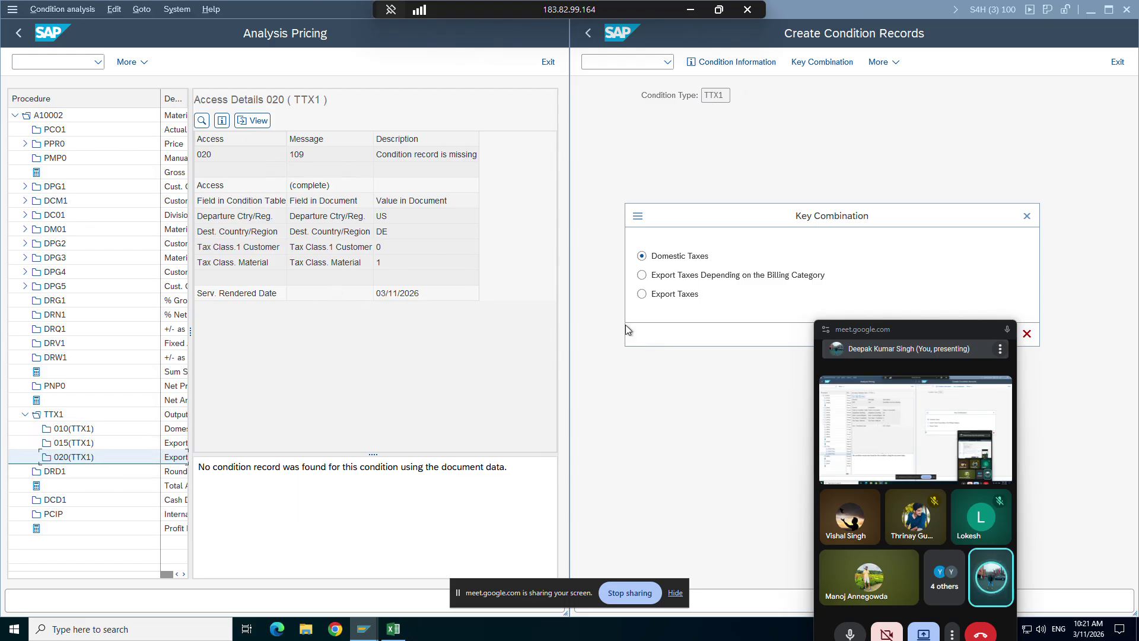
# Choose the Export Taxes key combination for the TTX1 condition record and proceed to fast entry
pyautogui.click(668, 294)
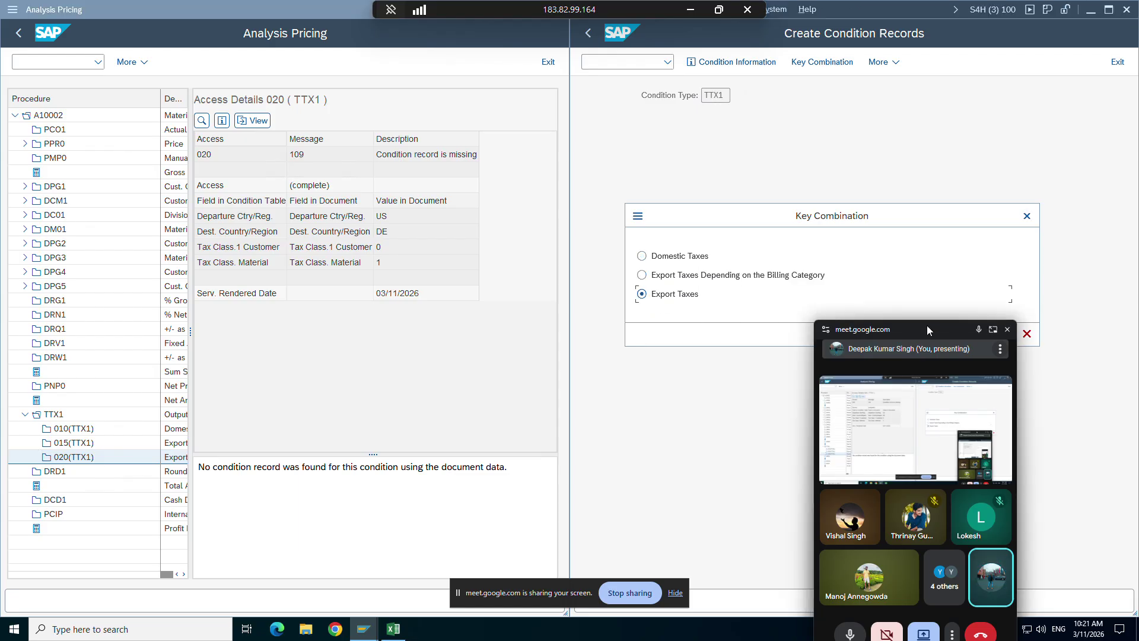
pyautogui.moveTo(929, 329); pyautogui.dragTo(913, 455)
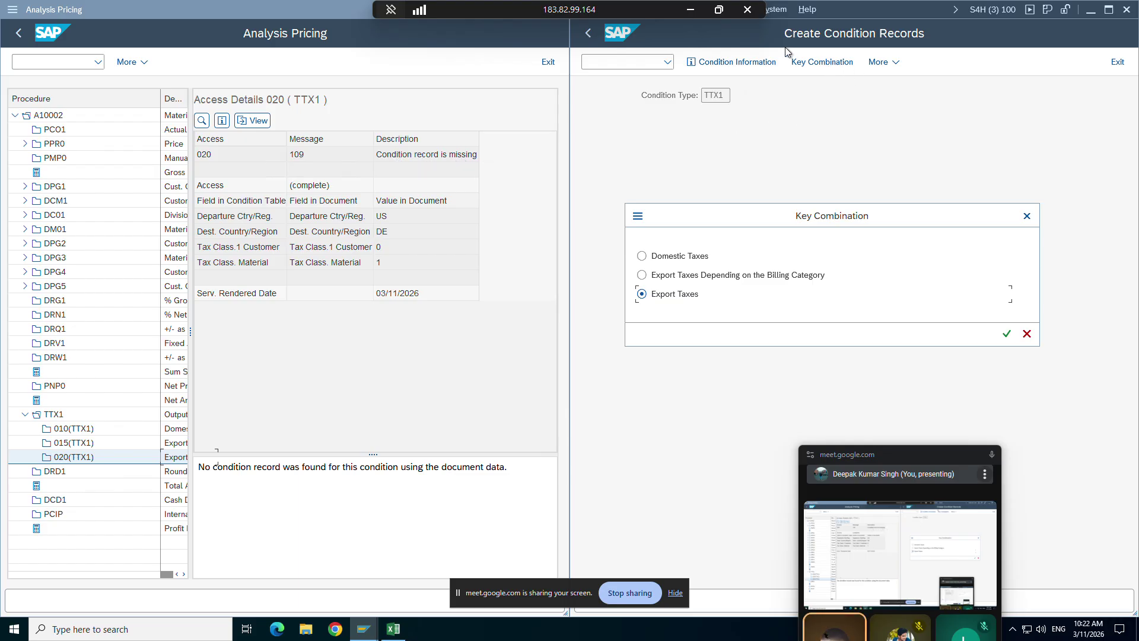
pyautogui.click(1007, 334)
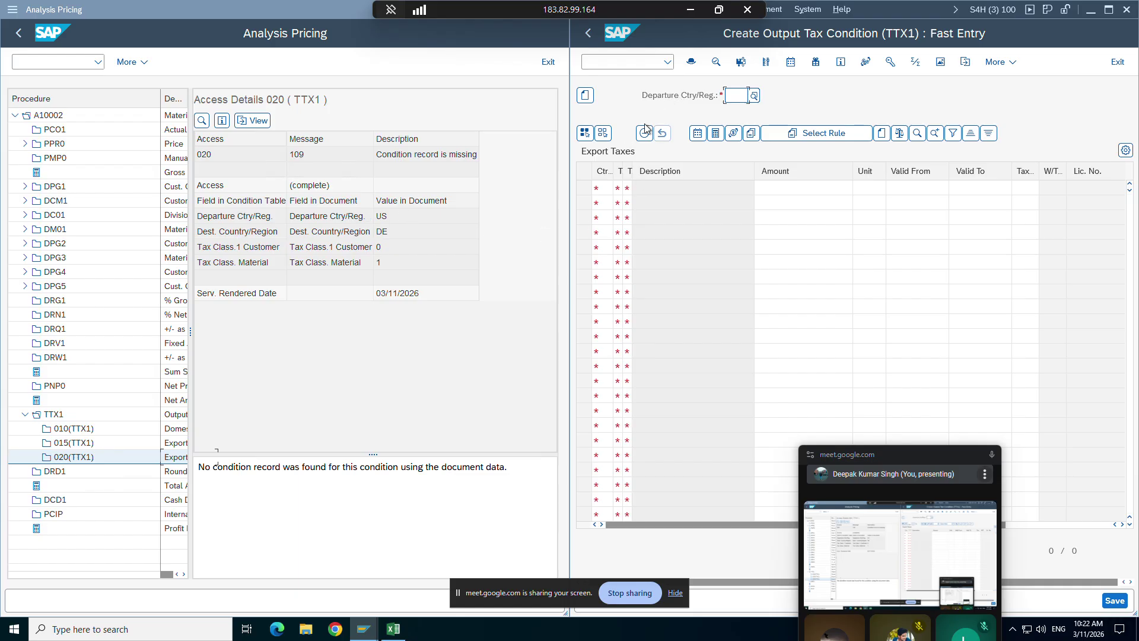
# Enter departure country US, destination country DE, customer tax class 0 and material tax class 1 for the export tax record
pyautogui.write('us')
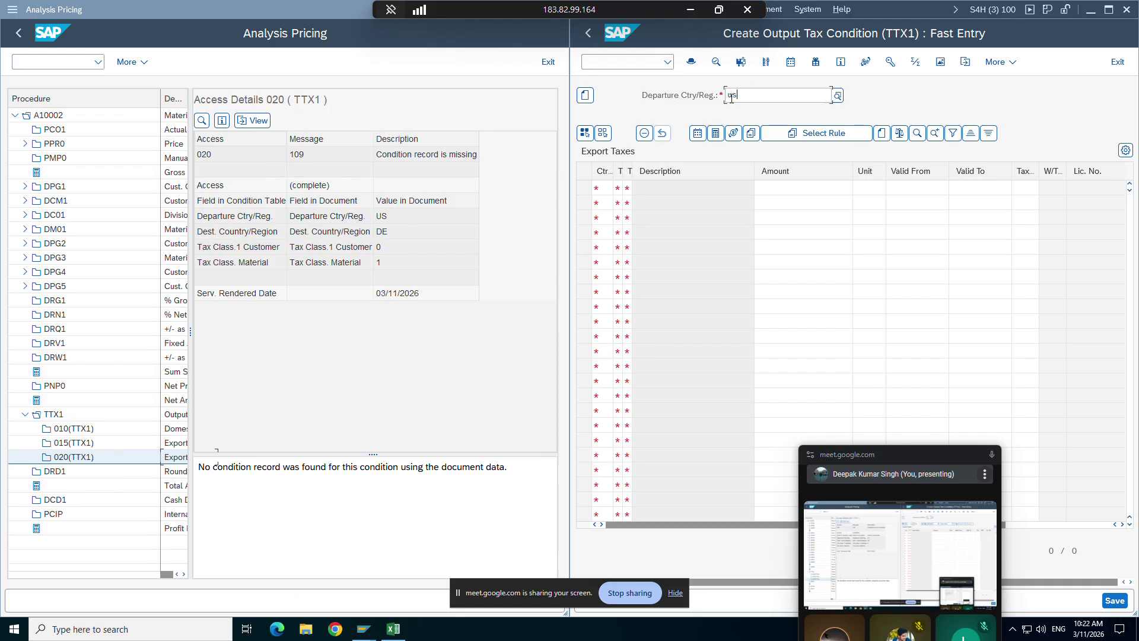
pyautogui.click(743, 145)
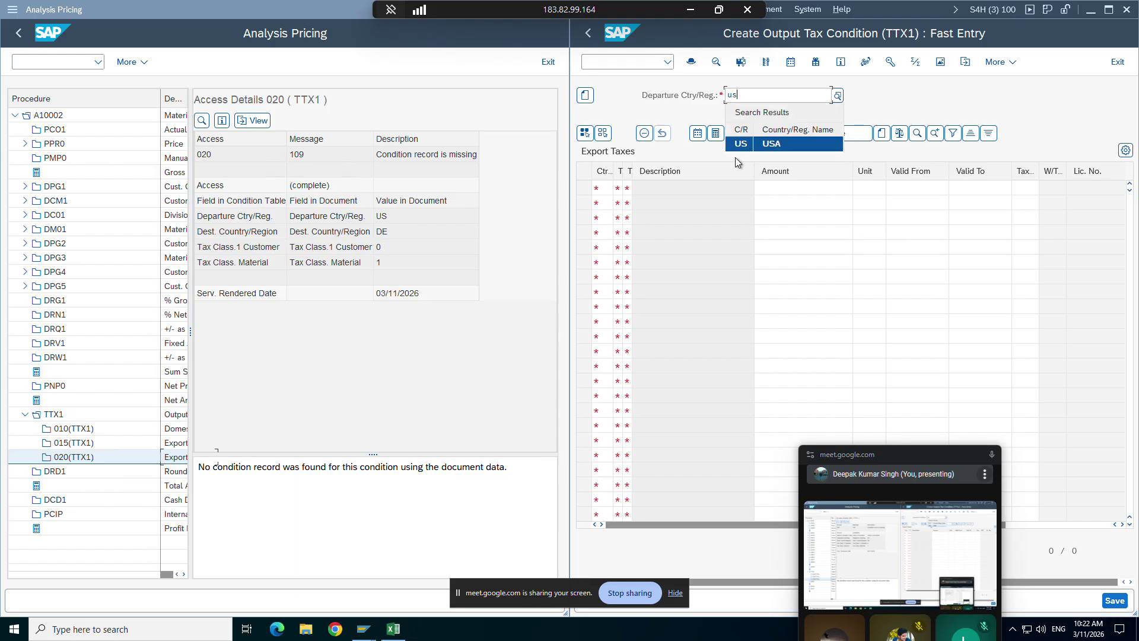
pyautogui.click(602, 188)
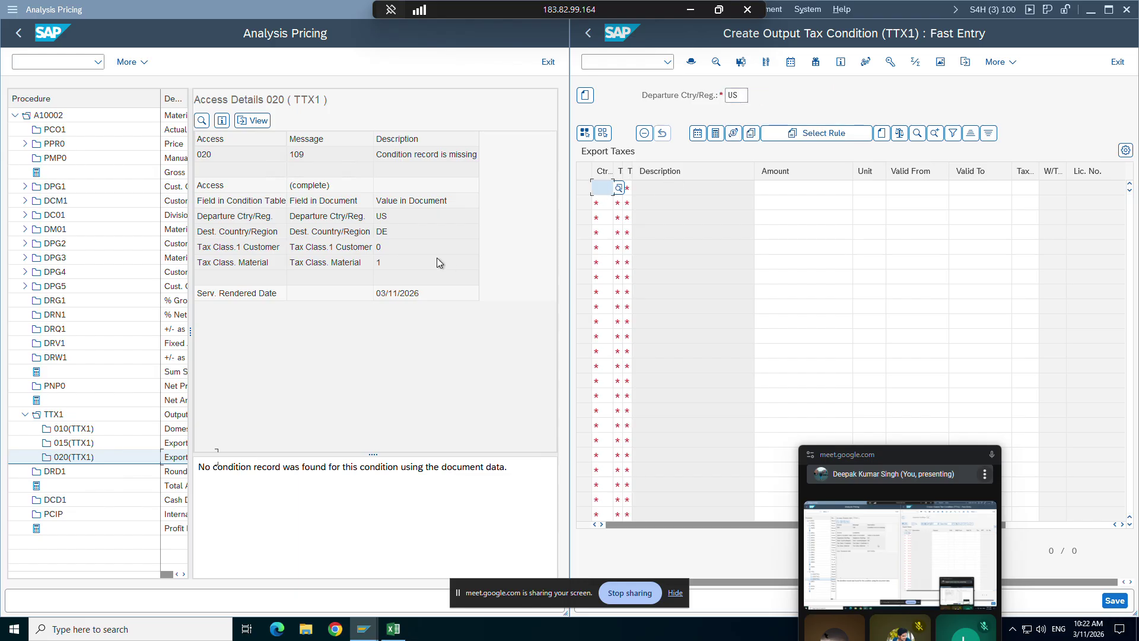
pyautogui.write('DE')
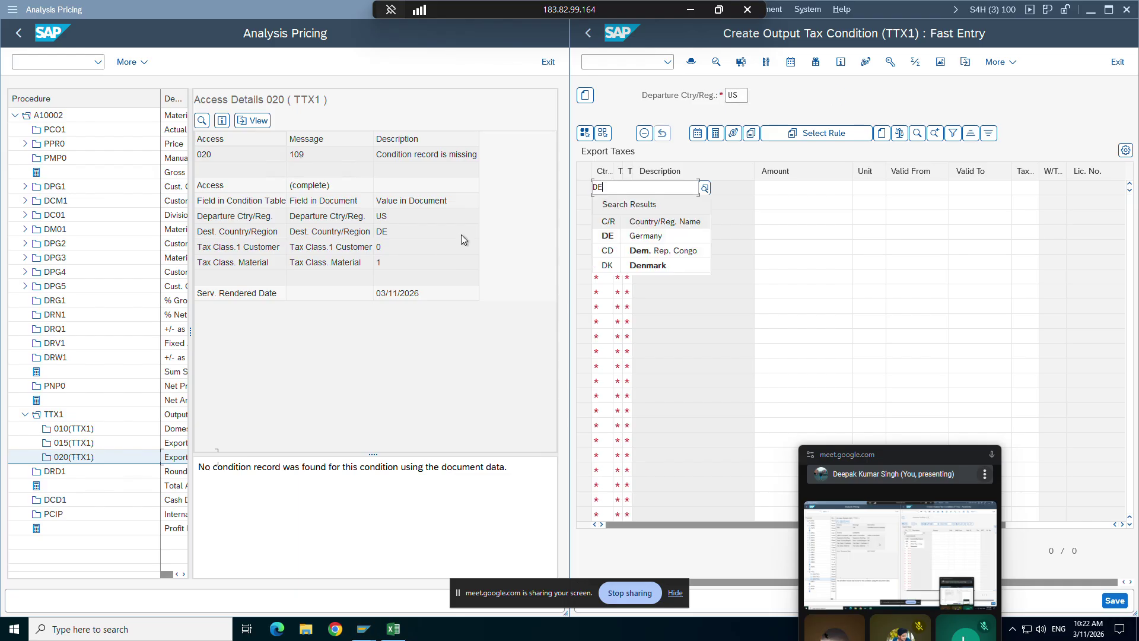
pyautogui.click(602, 236)
pyautogui.press('Tab')
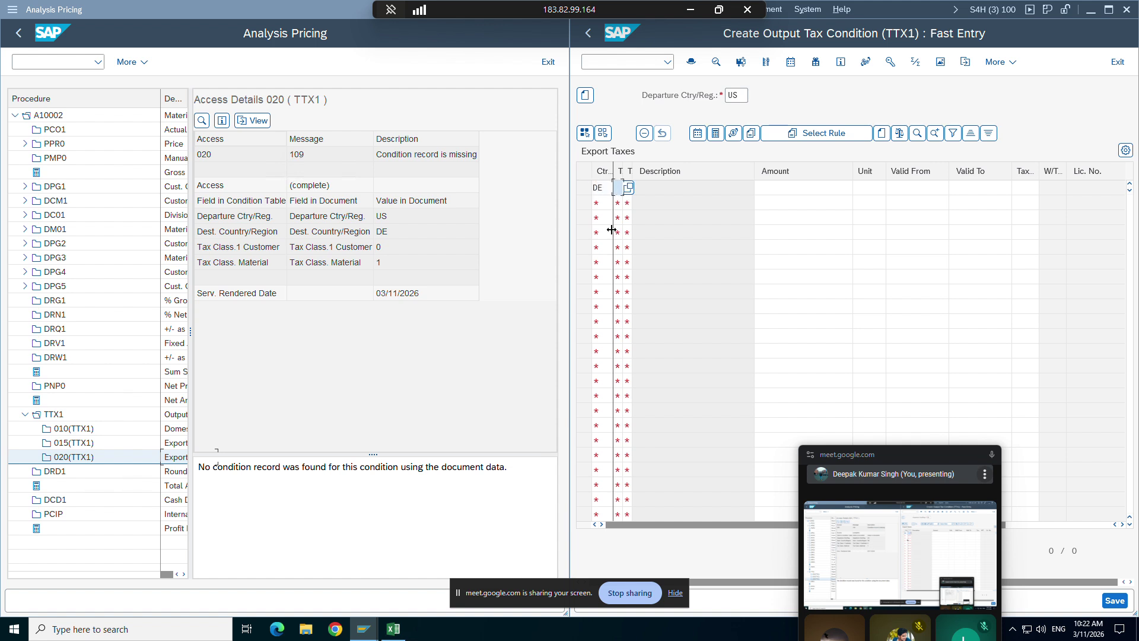
pyautogui.press('Tab')
pyautogui.press('Return')
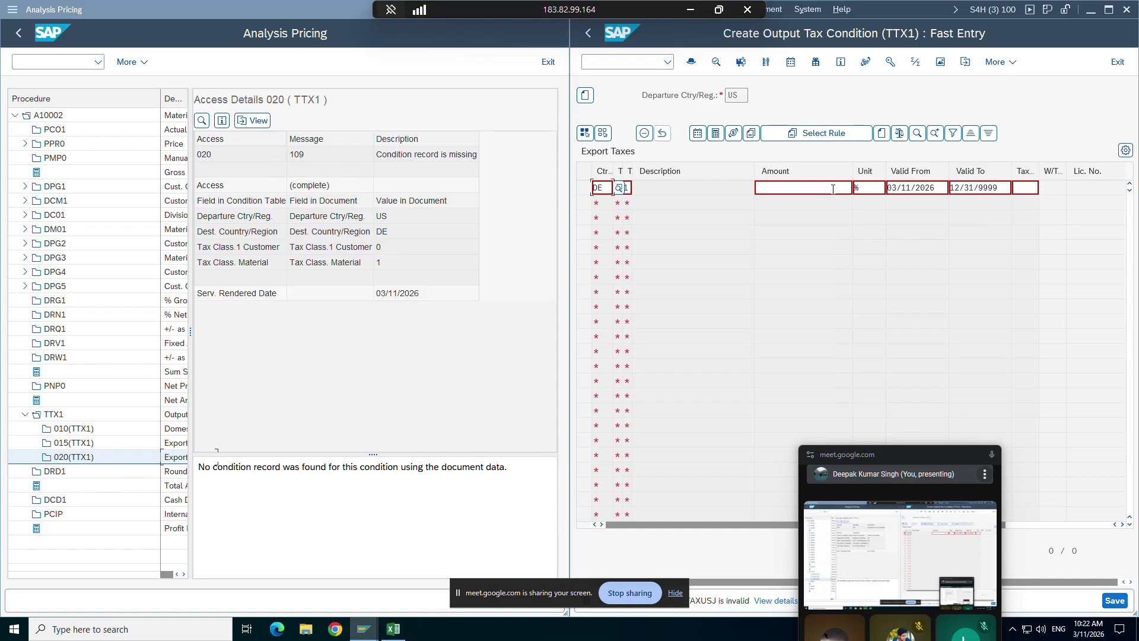
# Set the US-to-DE export tax record's amount to 15 % and its valid-from date to 03/01/2026
pyautogui.write('0')
pyautogui.press('Return')
pyautogui.click(912, 188)
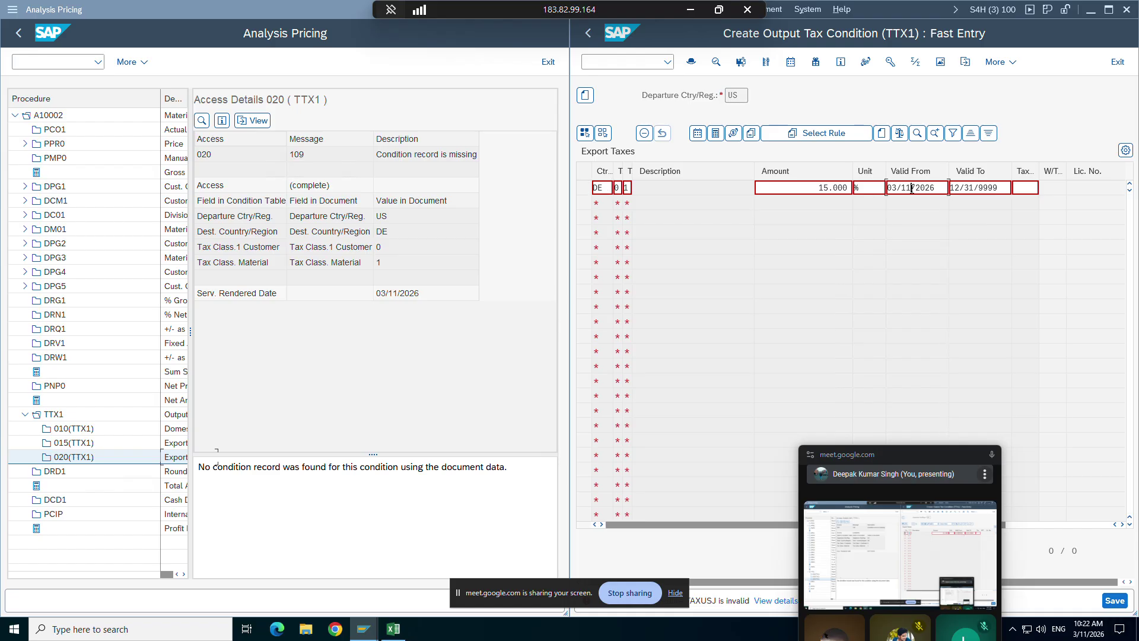
pyautogui.click(978, 188)
pyautogui.click(914, 188)
pyautogui.press('BackSpace')
pyautogui.press('Return')
# Assign tax code E0 of procedure TAXUSJ to the US-to-DE export tax record
pyautogui.moveTo(913, 457); pyautogui.dragTo(906, 291)
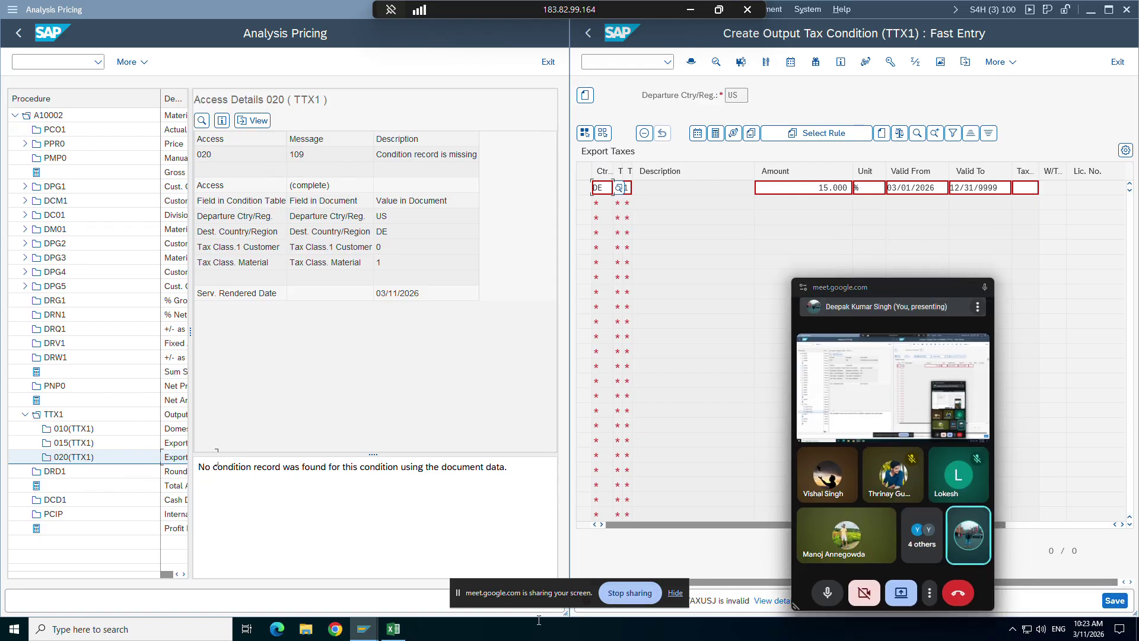
pyautogui.click(681, 595)
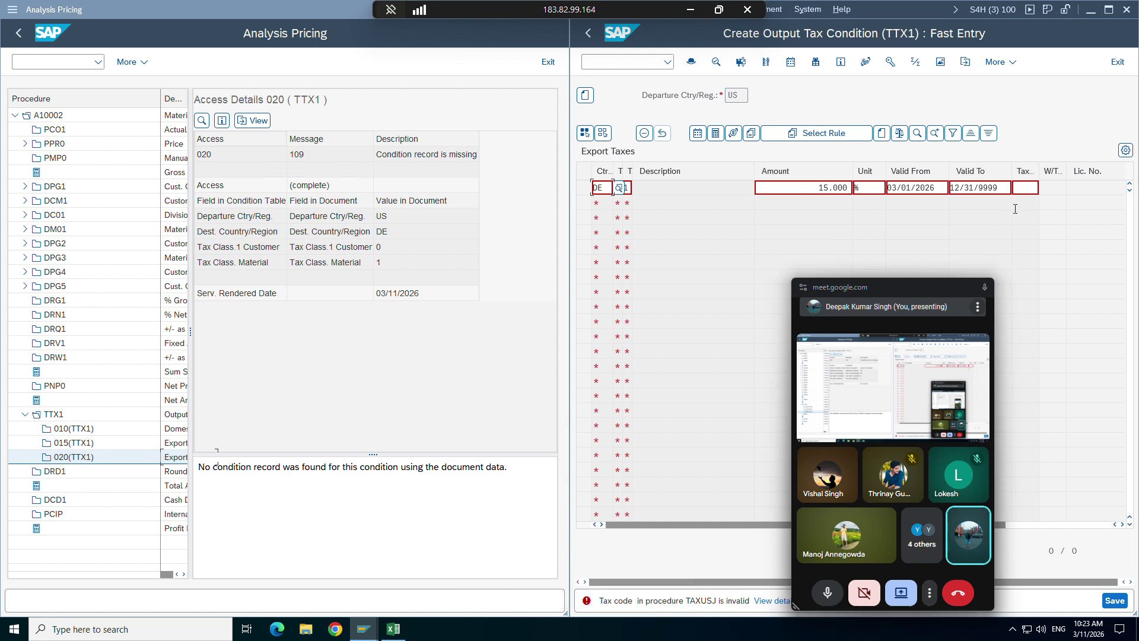
pyautogui.click(1033, 190)
pyautogui.click(1043, 188)
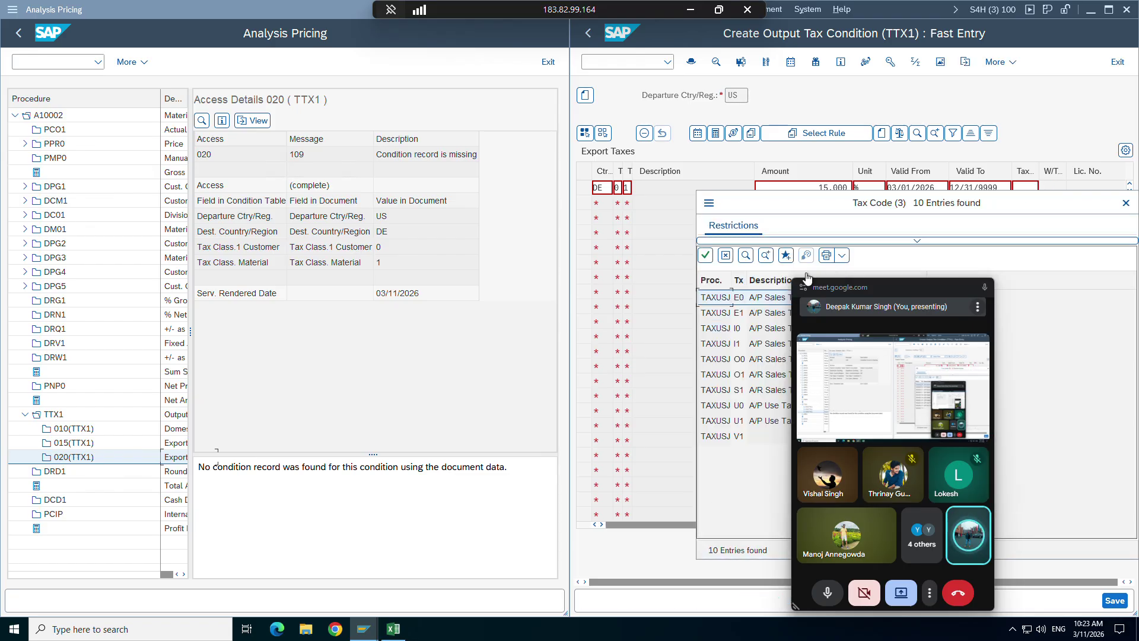
pyautogui.doubleClick(736, 300)
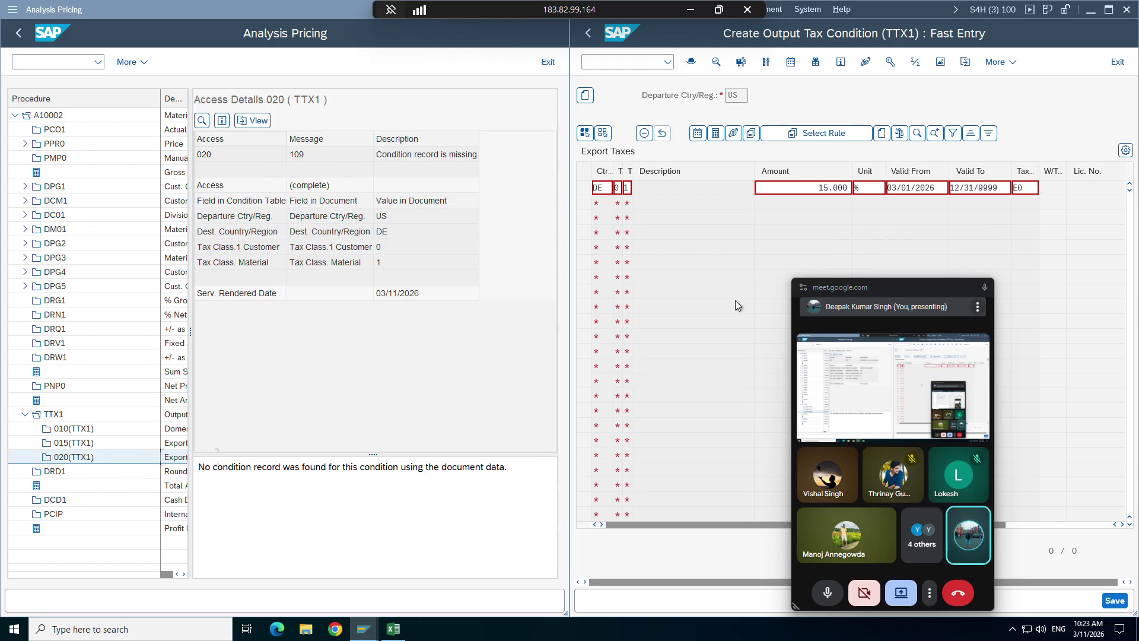
# Save the US-to-DE export tax record and switch to the display selection for TTX1 condition records
pyautogui.hotkey('ctrl', 's')
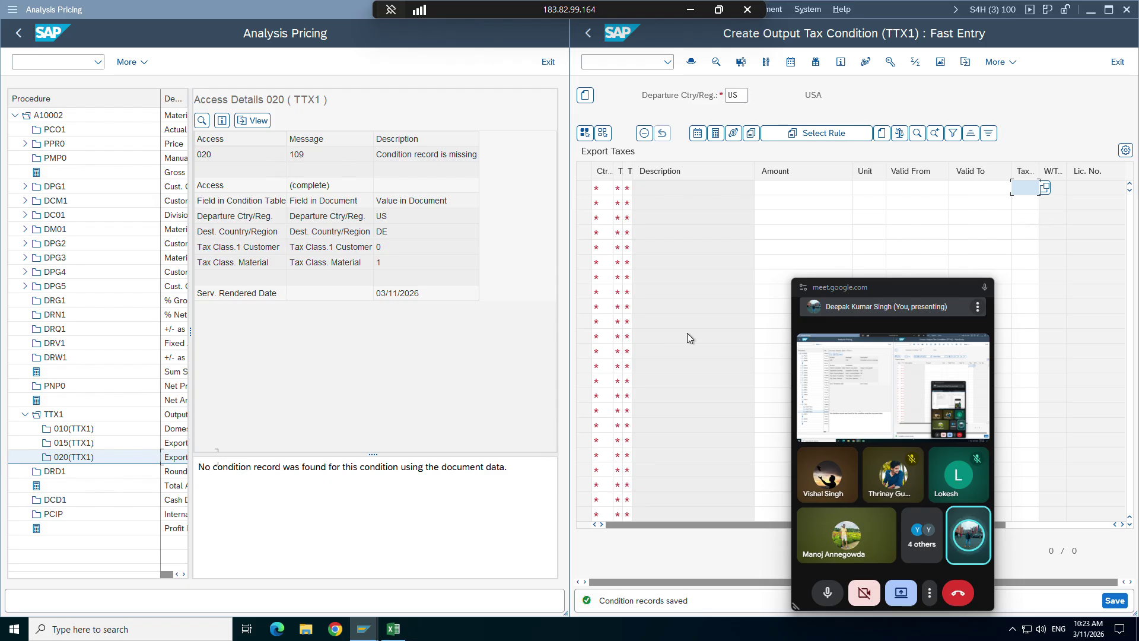
pyautogui.moveTo(692, 21); pyautogui.dragTo(693, 105)
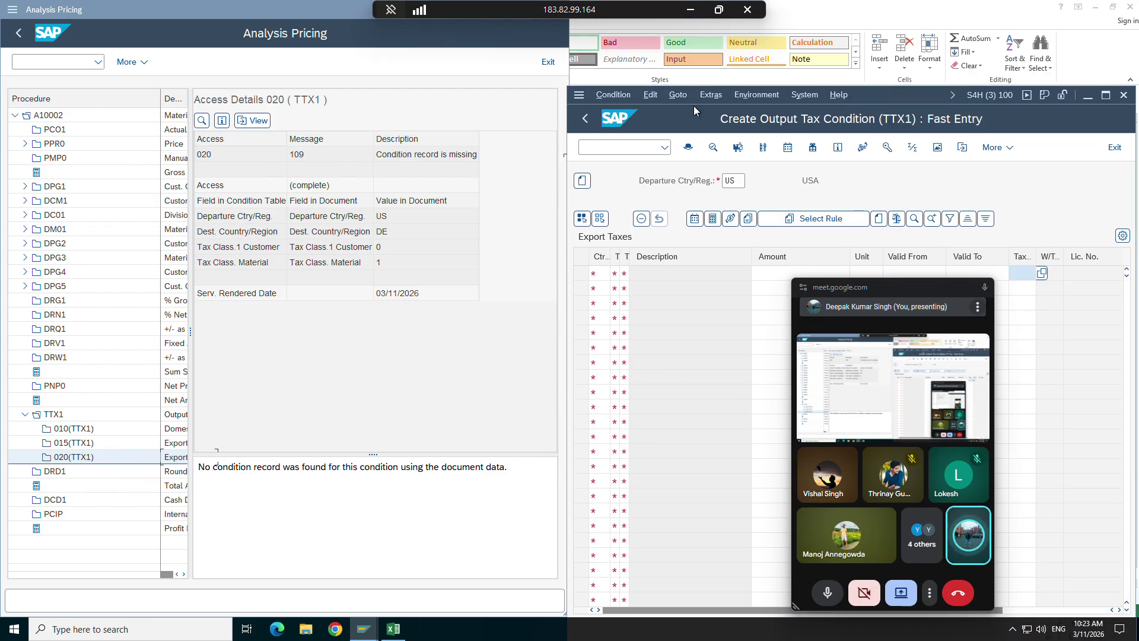
pyautogui.click(614, 95)
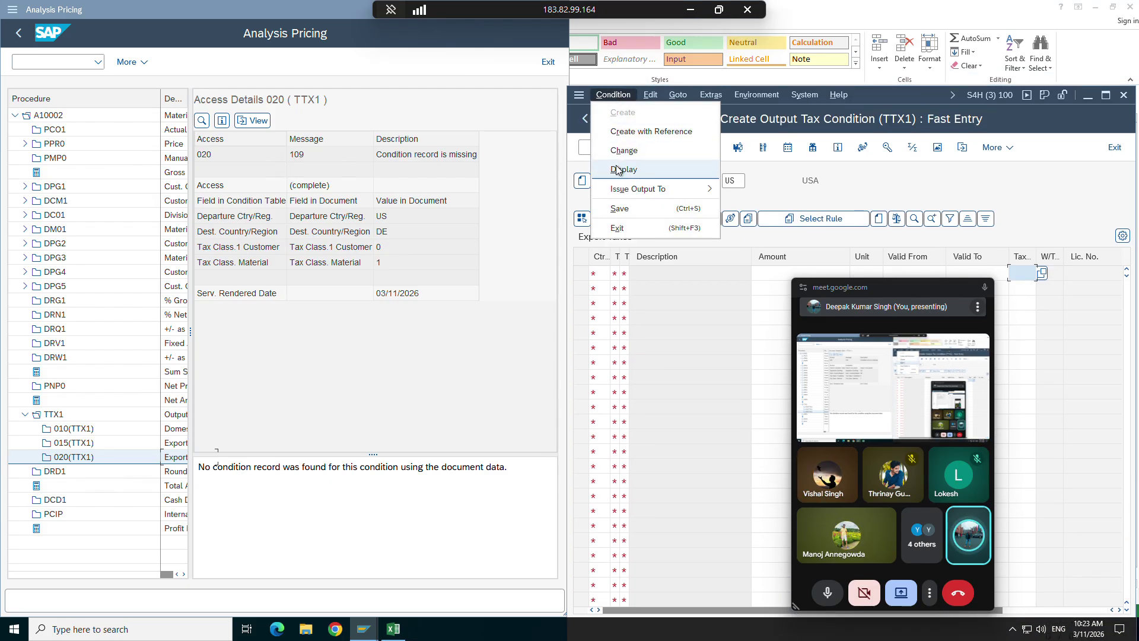
pyautogui.click(838, 94)
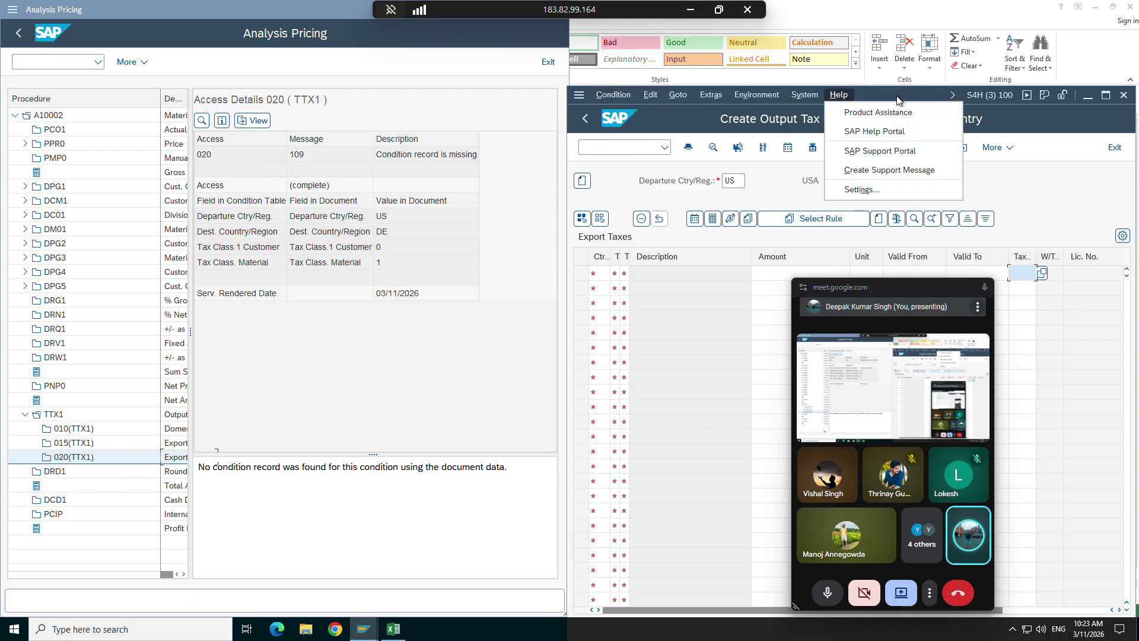
pyautogui.click(609, 94)
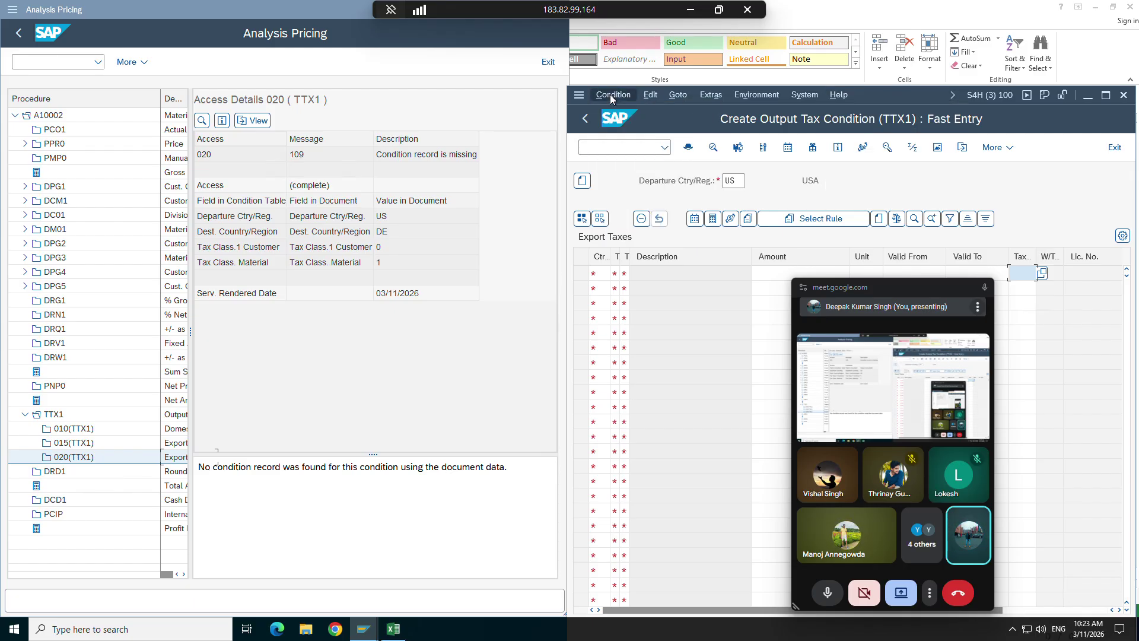
pyautogui.click(613, 95)
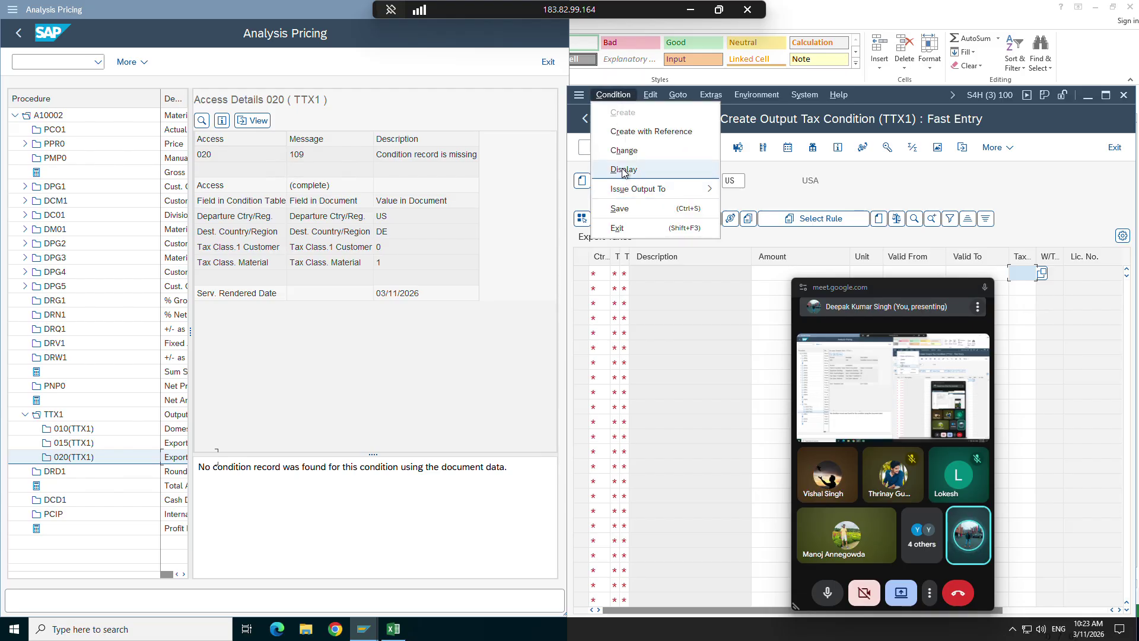
pyautogui.click(623, 170)
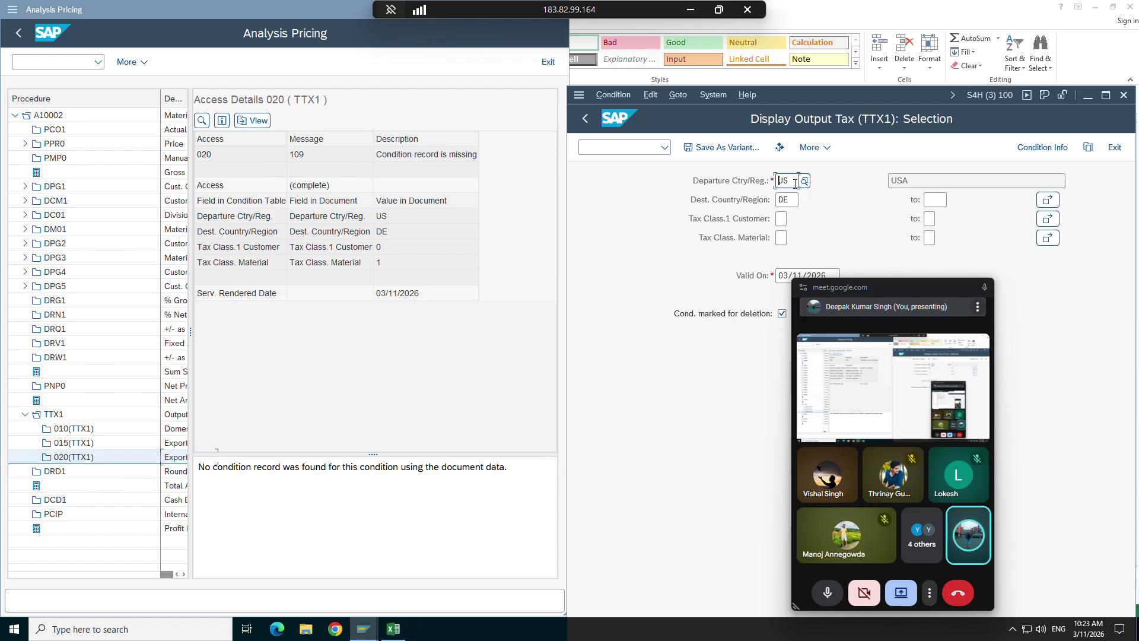
# Display the US-to-DE output tax record for customer tax class 0 and material tax class 1
pyautogui.click(781, 219)
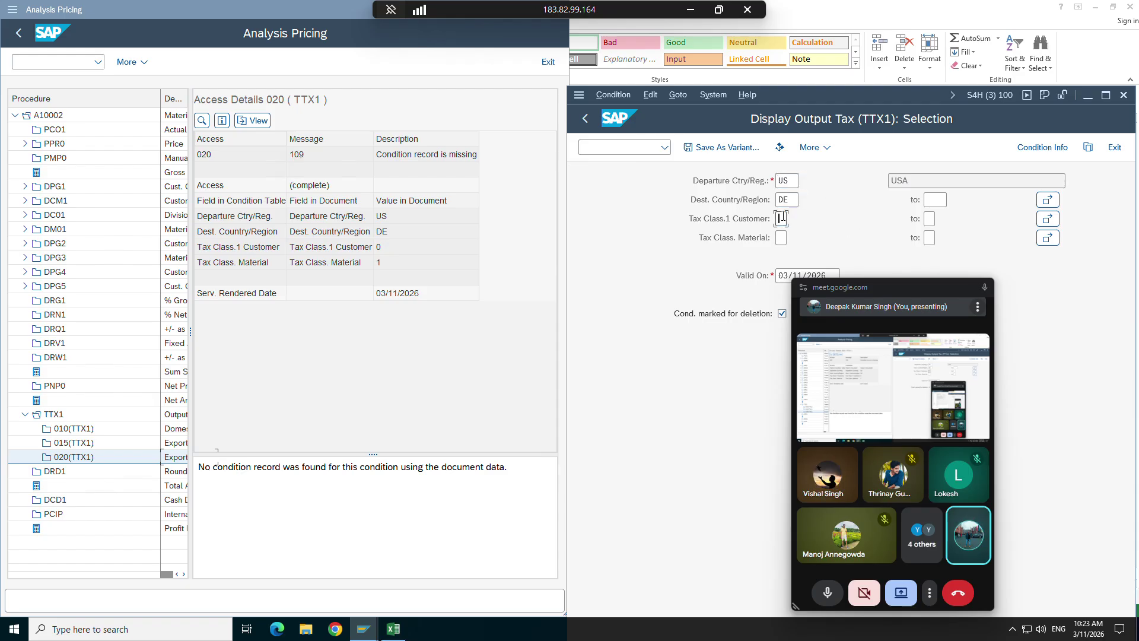
pyautogui.write('0')
pyautogui.click(782, 237)
pyautogui.write('1')
pyautogui.click(691, 274)
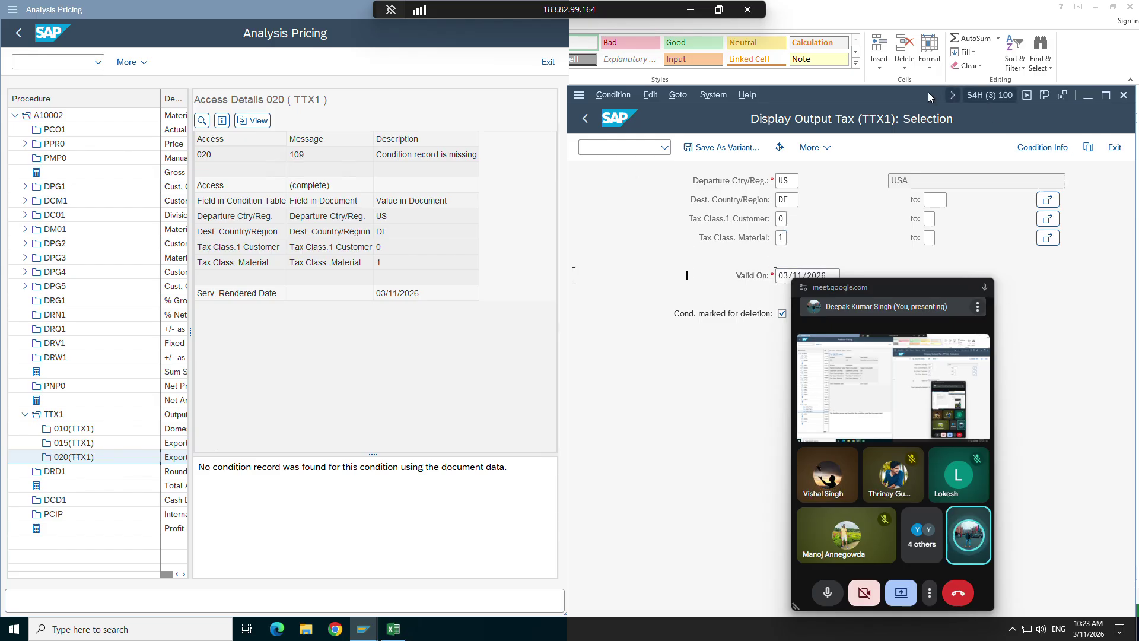
pyautogui.moveTo(932, 95); pyautogui.dragTo(888, 23)
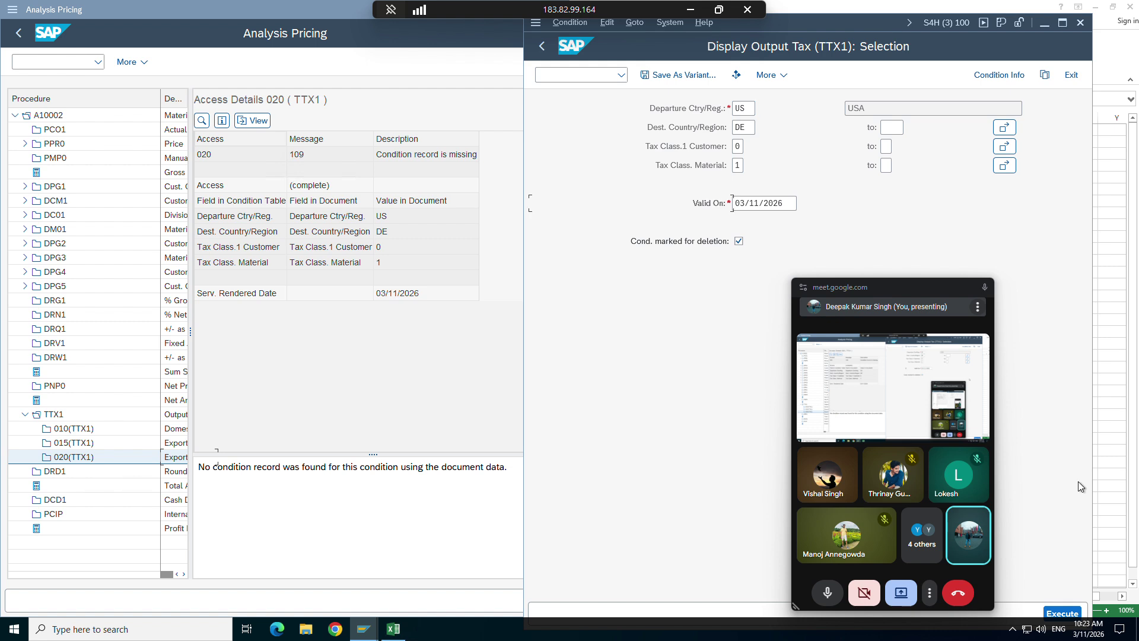
pyautogui.click(1063, 613)
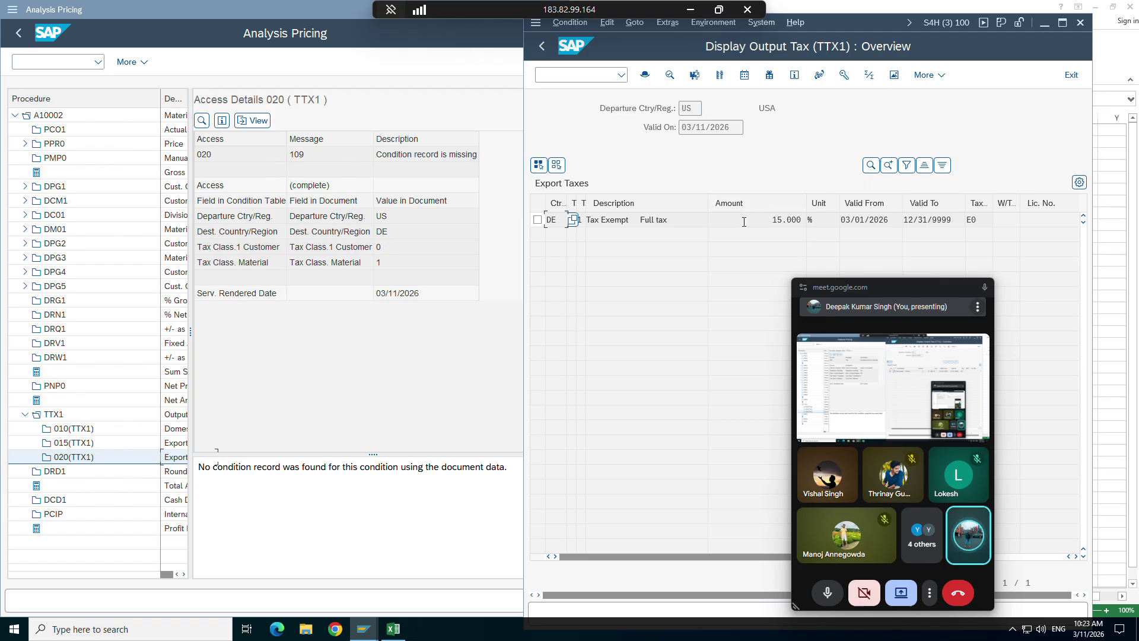
# Return to the TG12 order item's conditions, update with pricing type B (Carry out new pricing), and select the TTX1 line
pyautogui.click(21, 34)
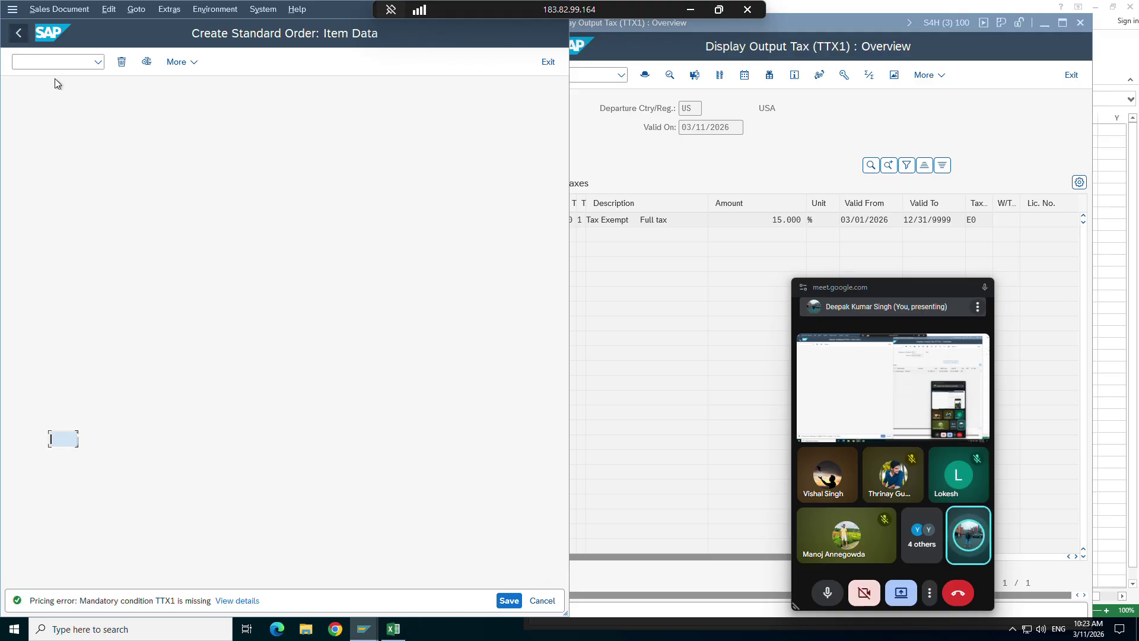
pyautogui.click(493, 268)
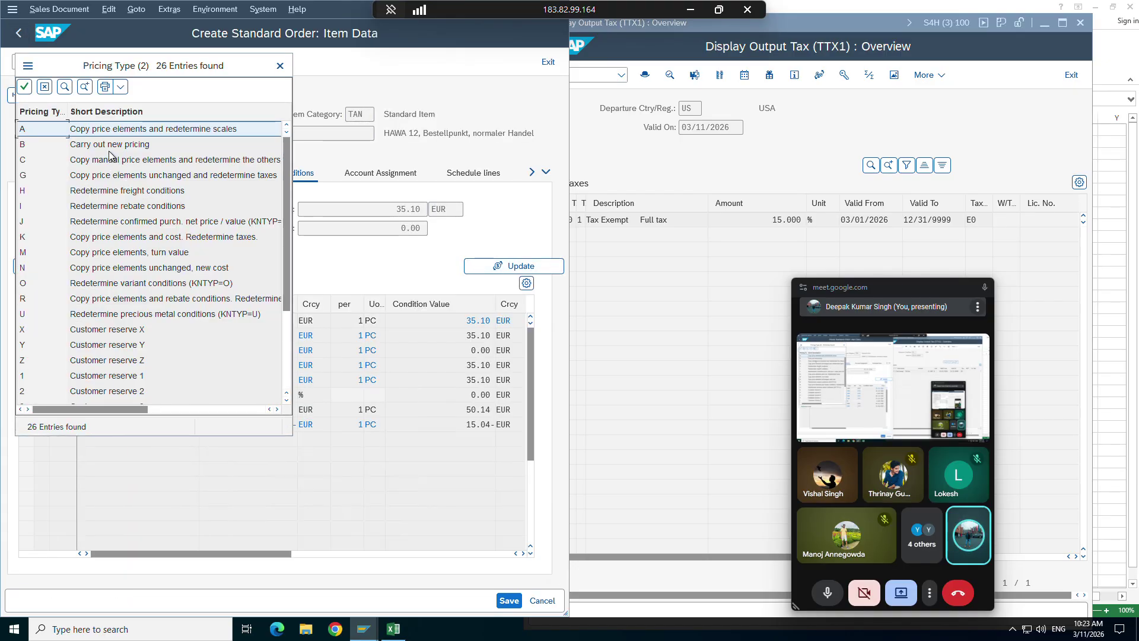
pyautogui.doubleClick(110, 152)
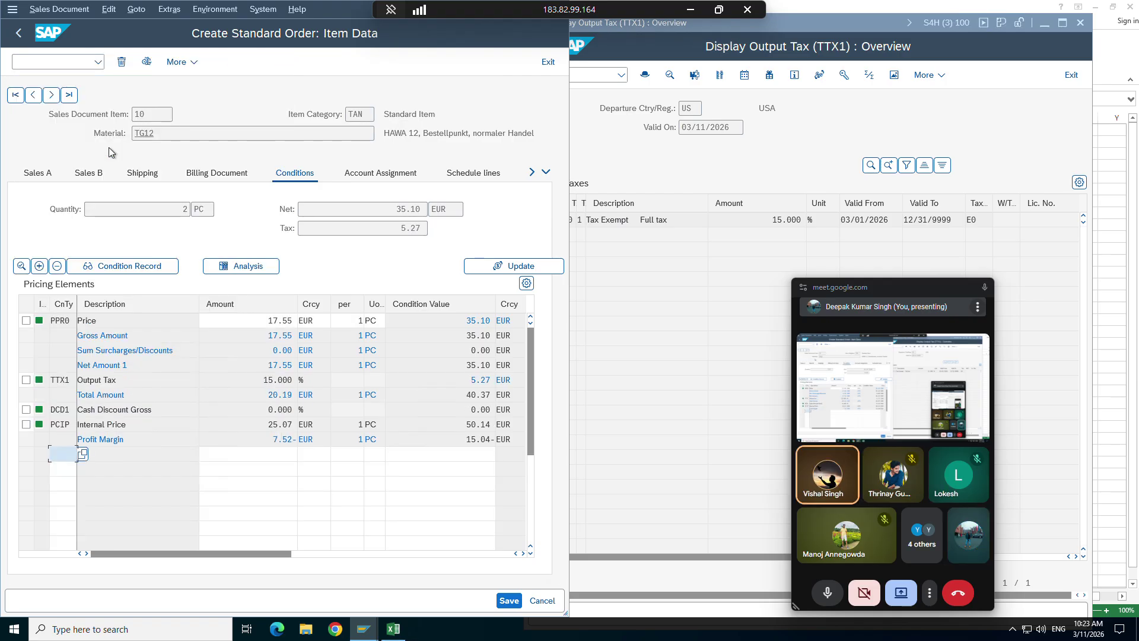
pyautogui.click(27, 380)
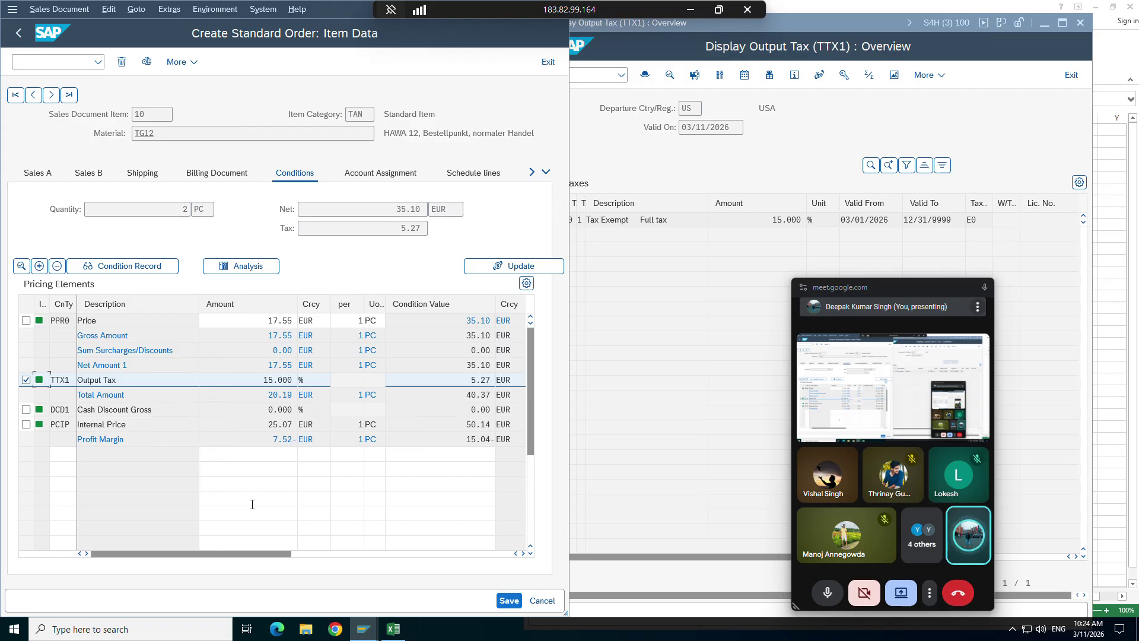
# Go to the control data of pricing procedure A10002 and switch it to display mode
pyautogui.moveTo(368, 636)
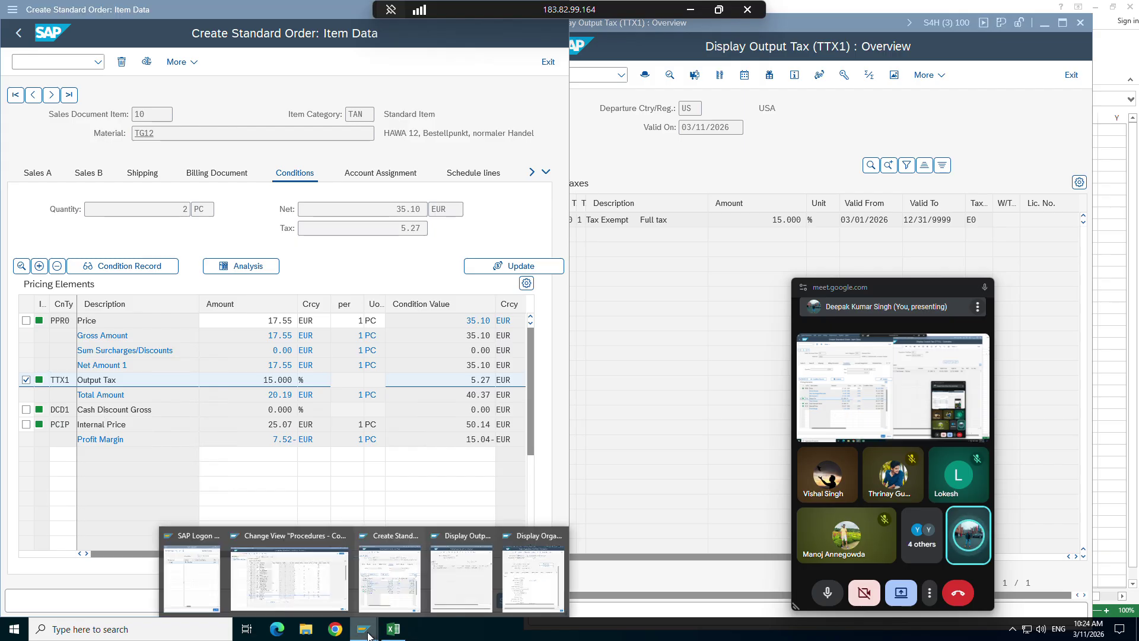
pyautogui.moveTo(408, 576)
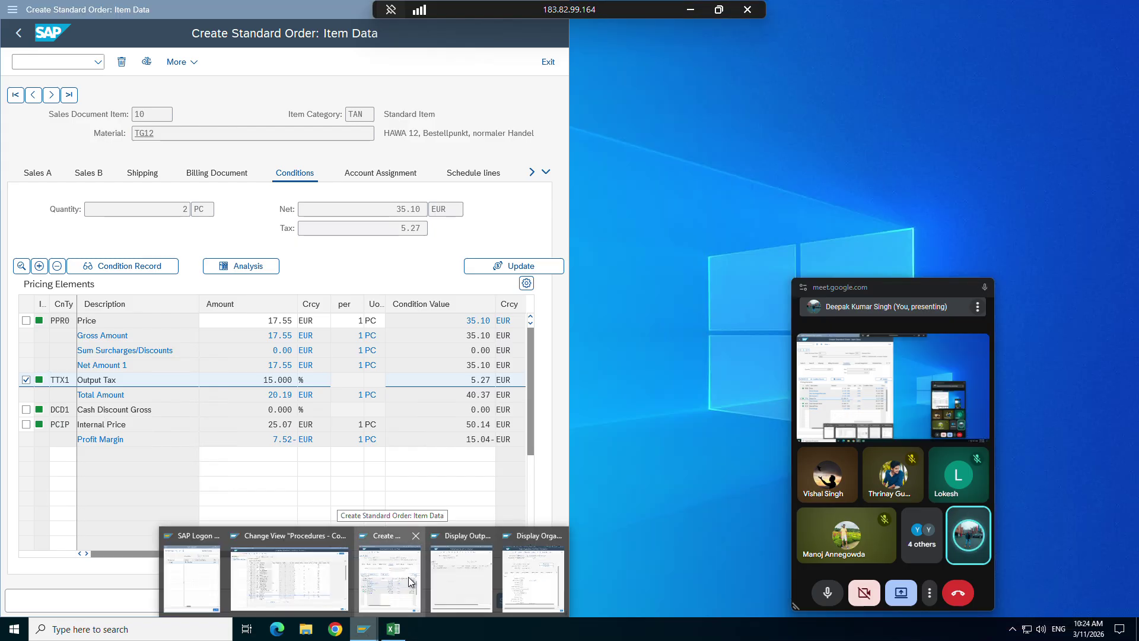
pyautogui.click(341, 579)
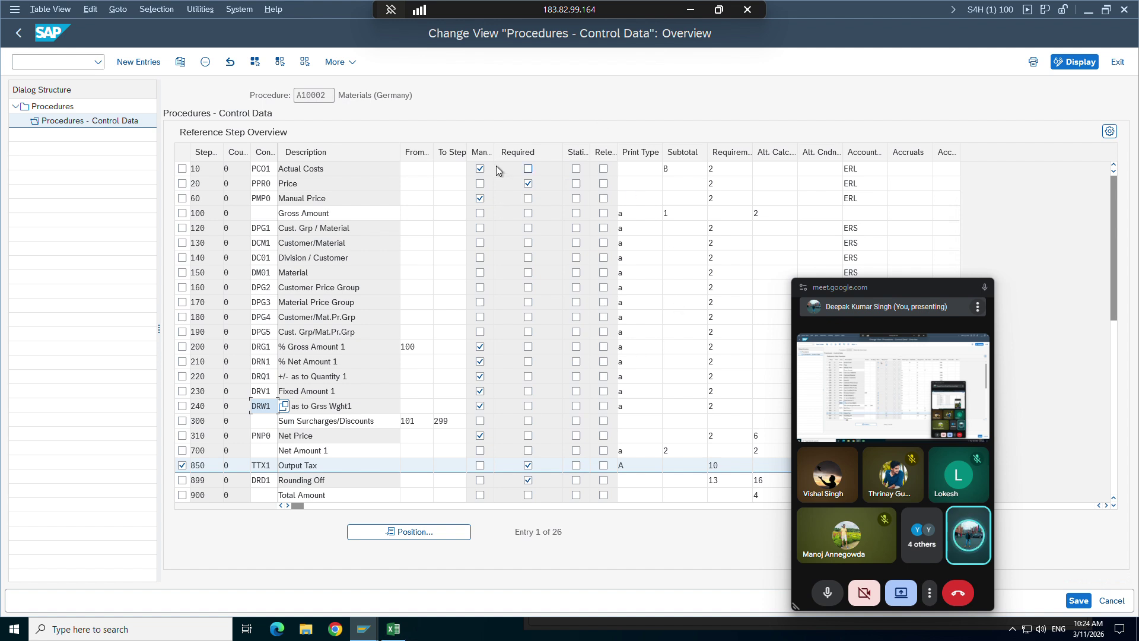
pyautogui.click(1089, 63)
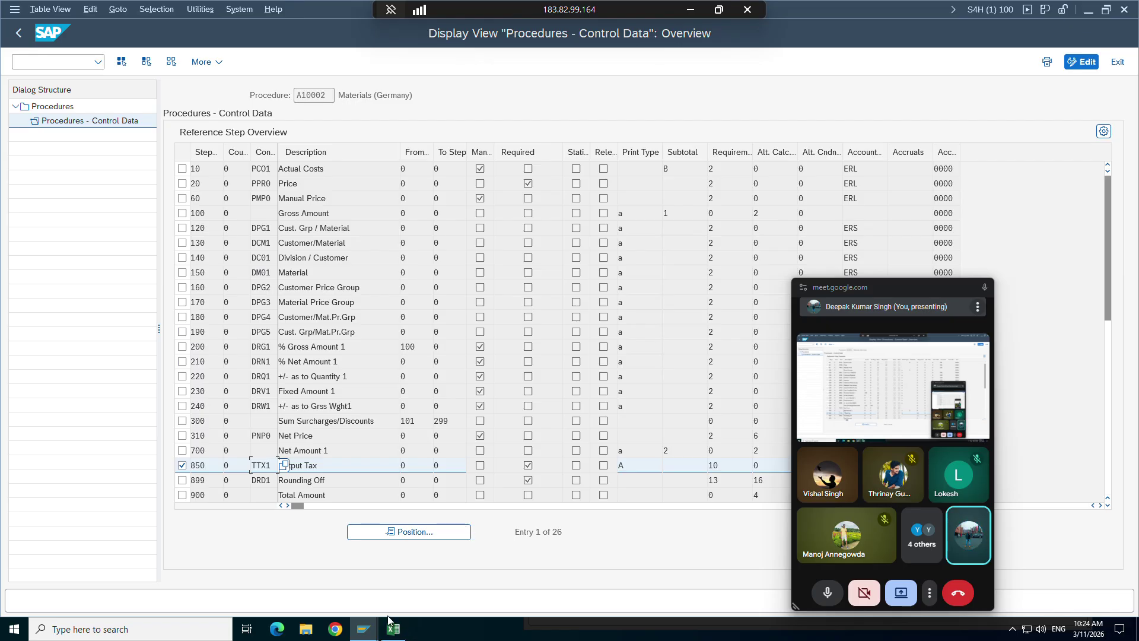
# Return to the order's item conditions and enter 999999 EUR as the PPR0 price amount
pyautogui.click(364, 629)
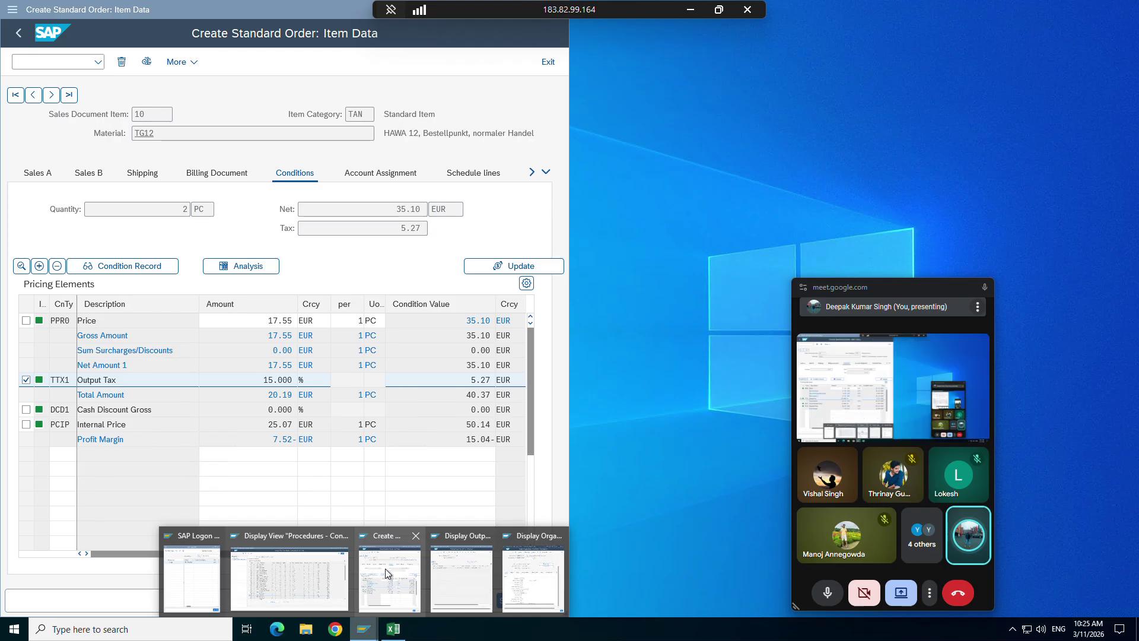
pyautogui.click(386, 569)
pyautogui.moveTo(322, 8); pyautogui.dragTo(337, 8)
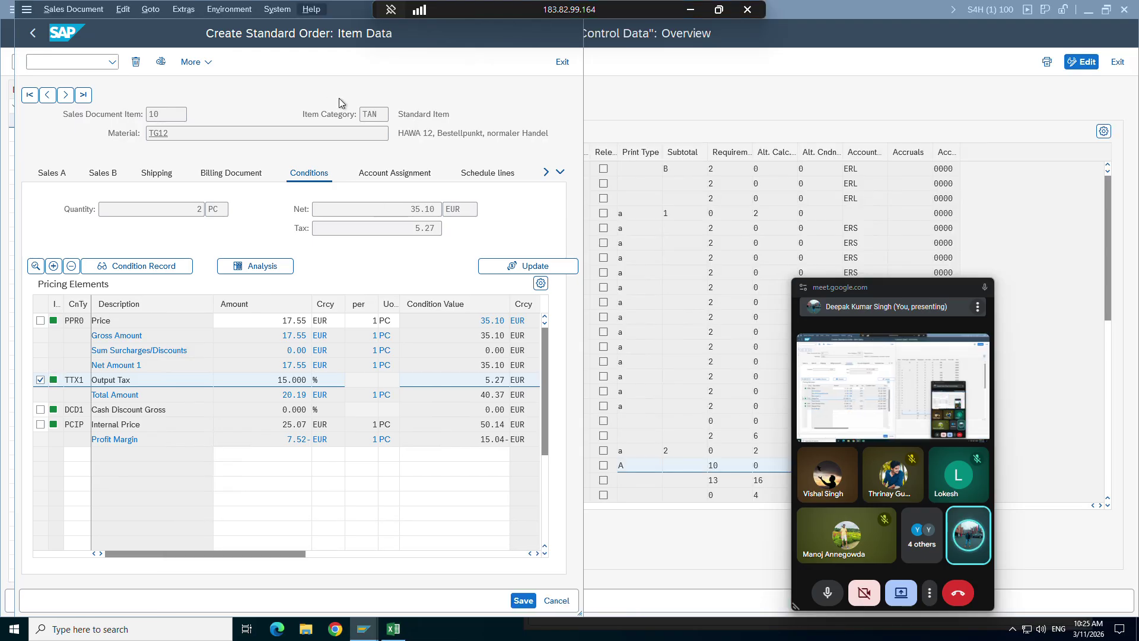
pyautogui.click(295, 323)
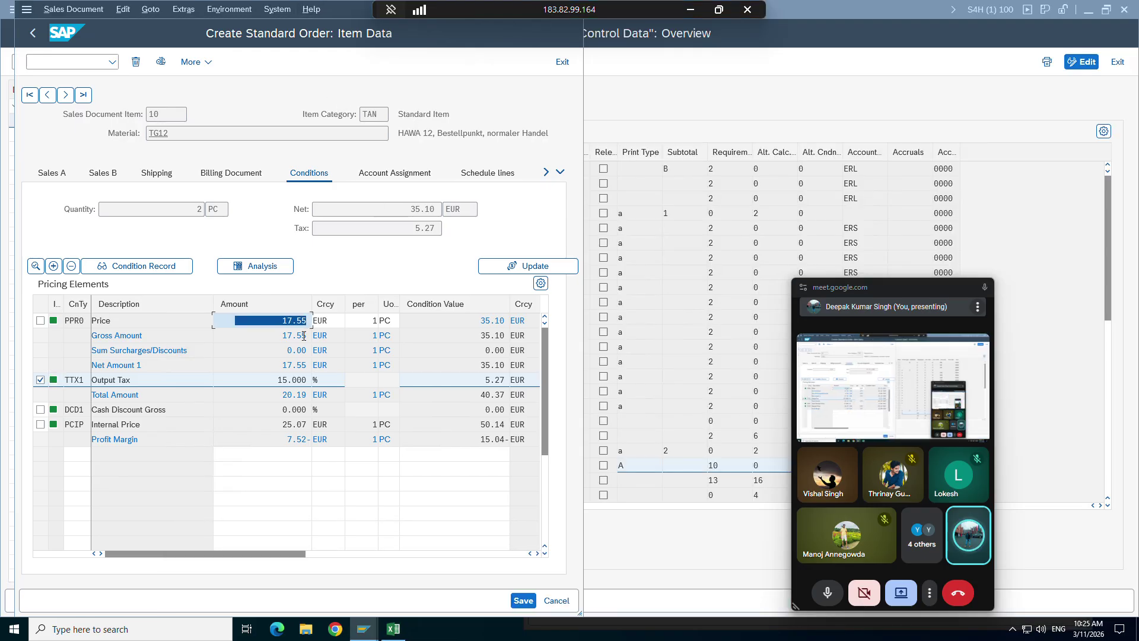
pyautogui.write('999999')
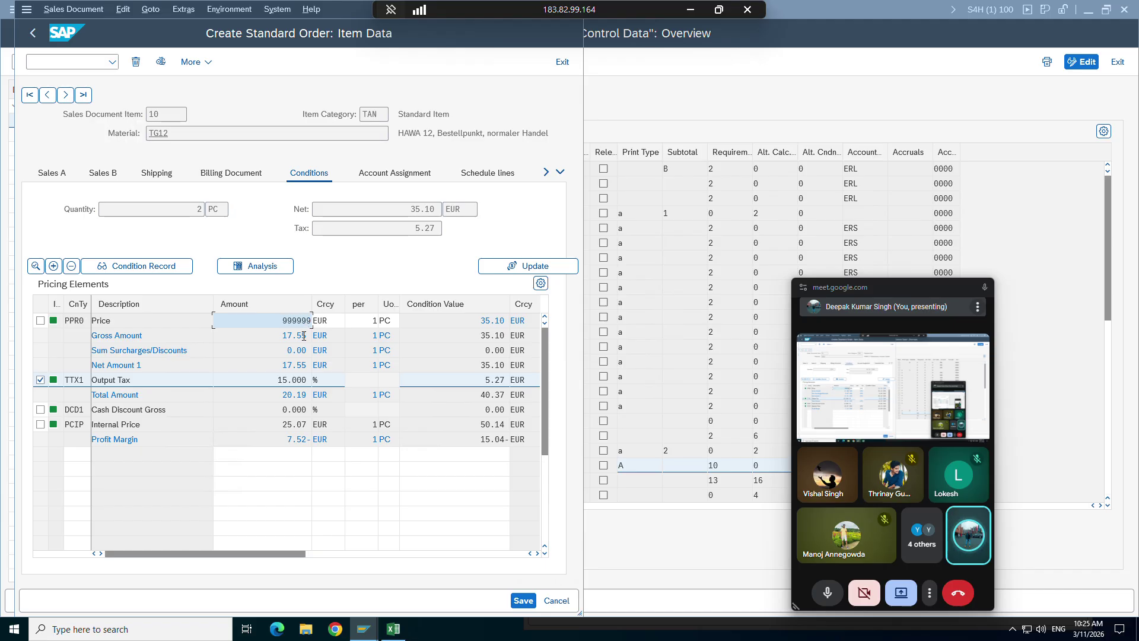
# Set the PPR0 price amount of item 10 to 999,999 EUR
pyautogui.write(',999')
pyautogui.press('Return')
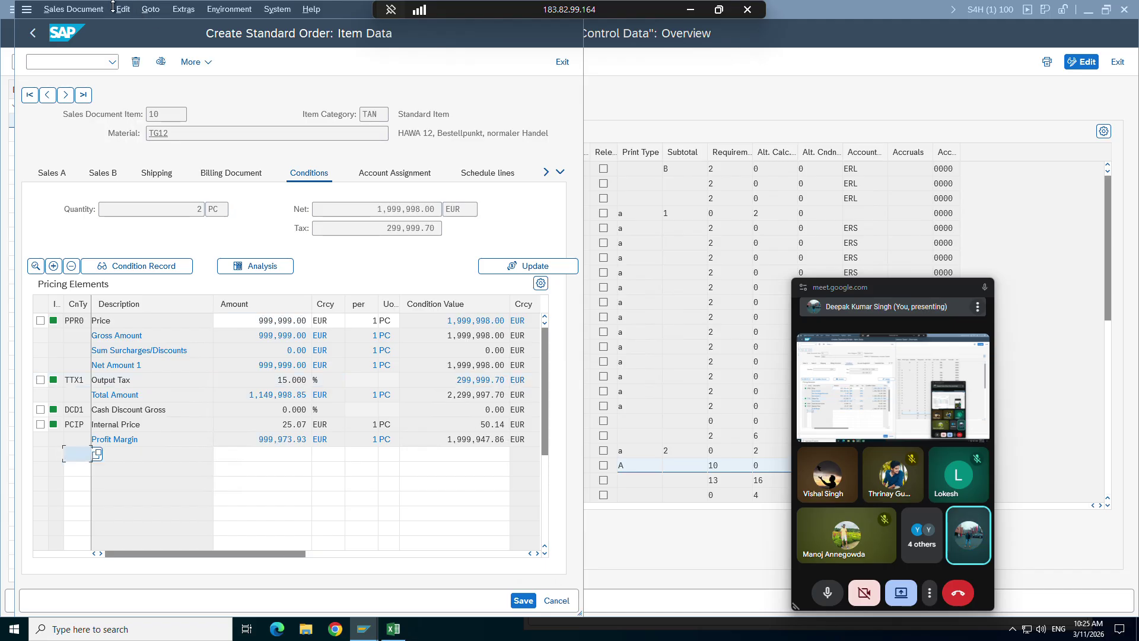
# Fill in the missing customer reference as "res" from the order's incompletion log and return to the item conditions
pyautogui.click(123, 9)
pyautogui.click(144, 180)
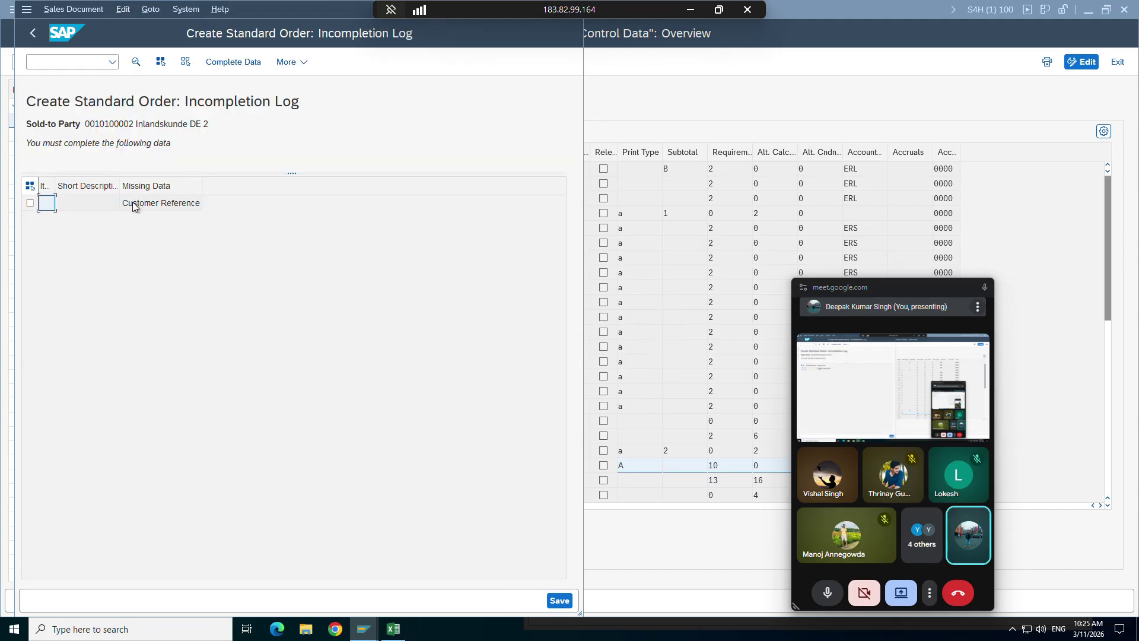
pyautogui.doubleClick(133, 202)
pyautogui.write('res')
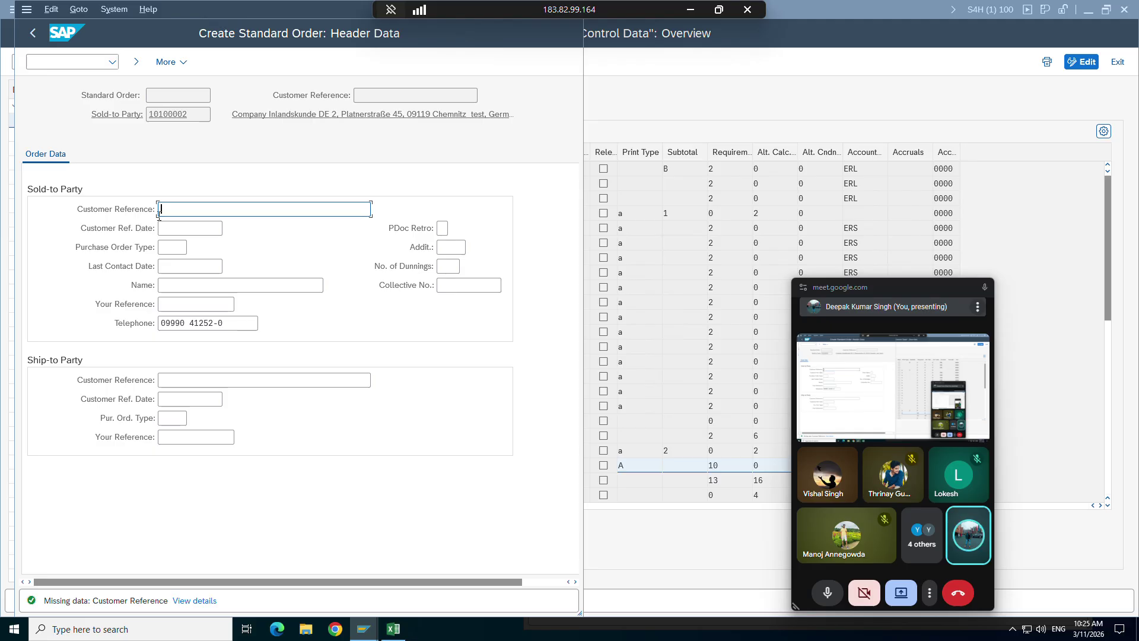
pyautogui.press('Return')
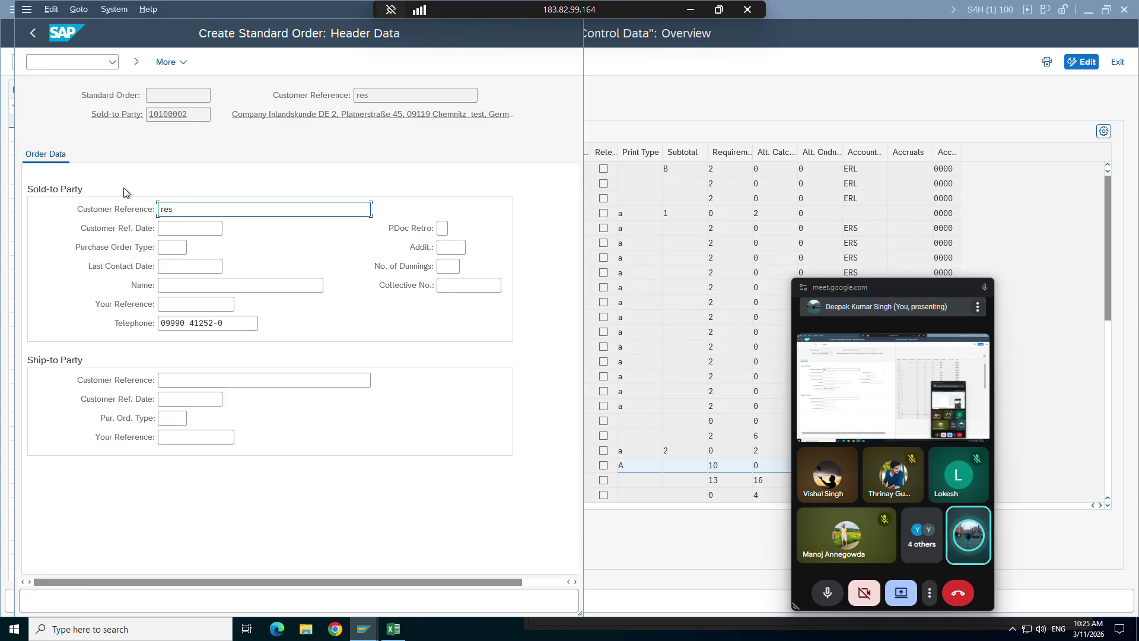
pyautogui.click(36, 35)
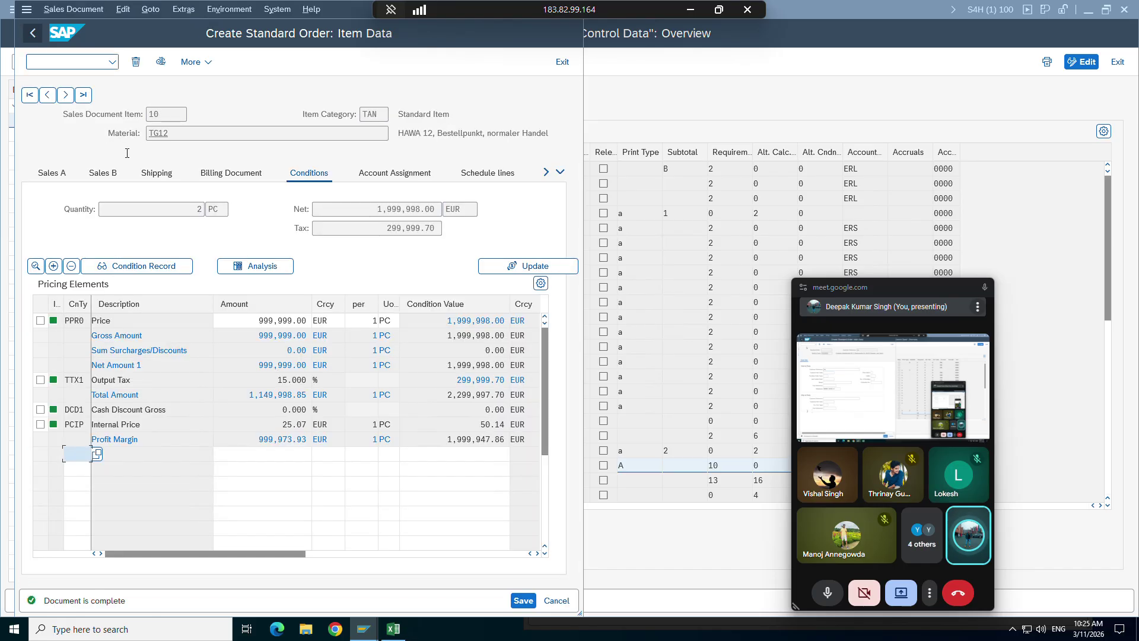
# Return to the order overview, replace the customer reference with a five-digit reference number, and enable complete delivery
pyautogui.click(32, 36)
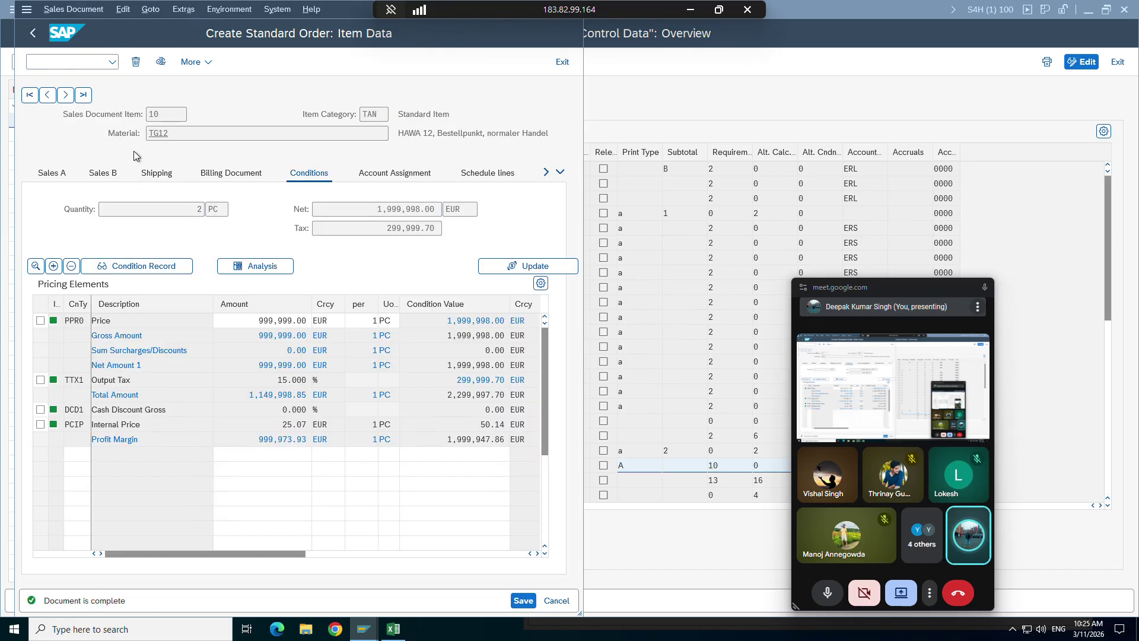
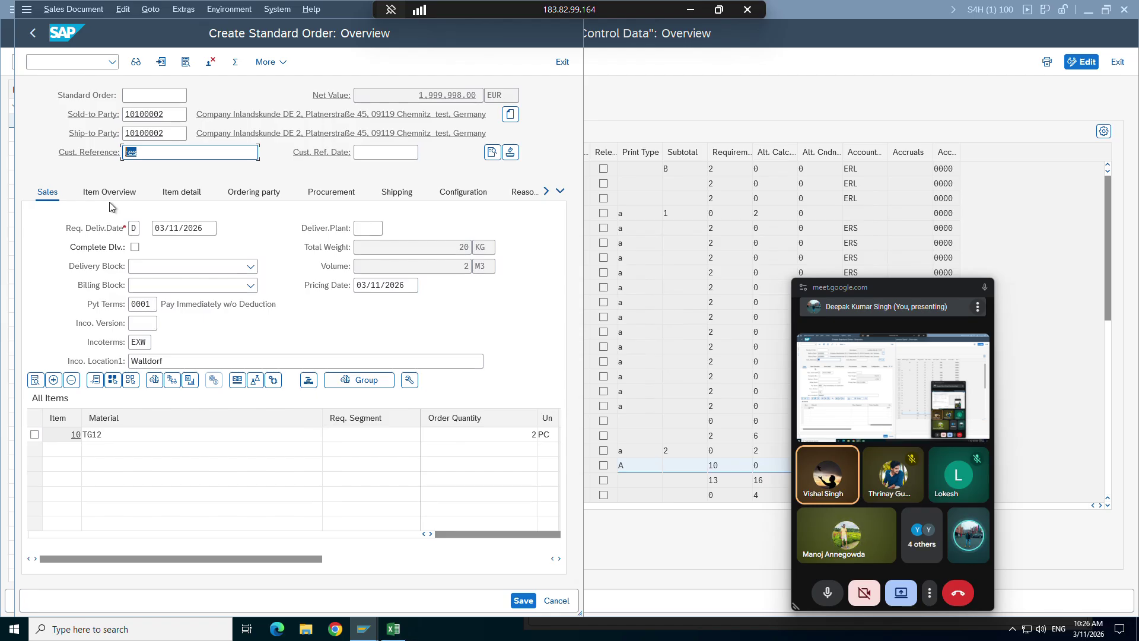
pyautogui.click(145, 154)
pyautogui.press('BackSpace')
pyautogui.press('BackSpace')
pyautogui.write('8765')
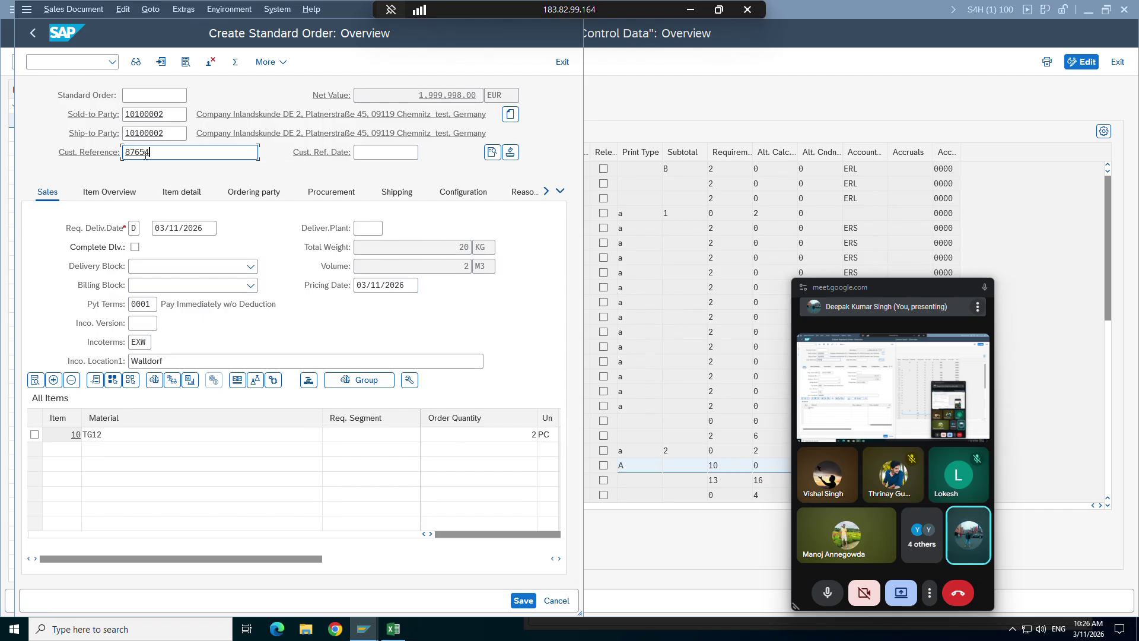
pyautogui.write('4')
pyautogui.click(49, 255)
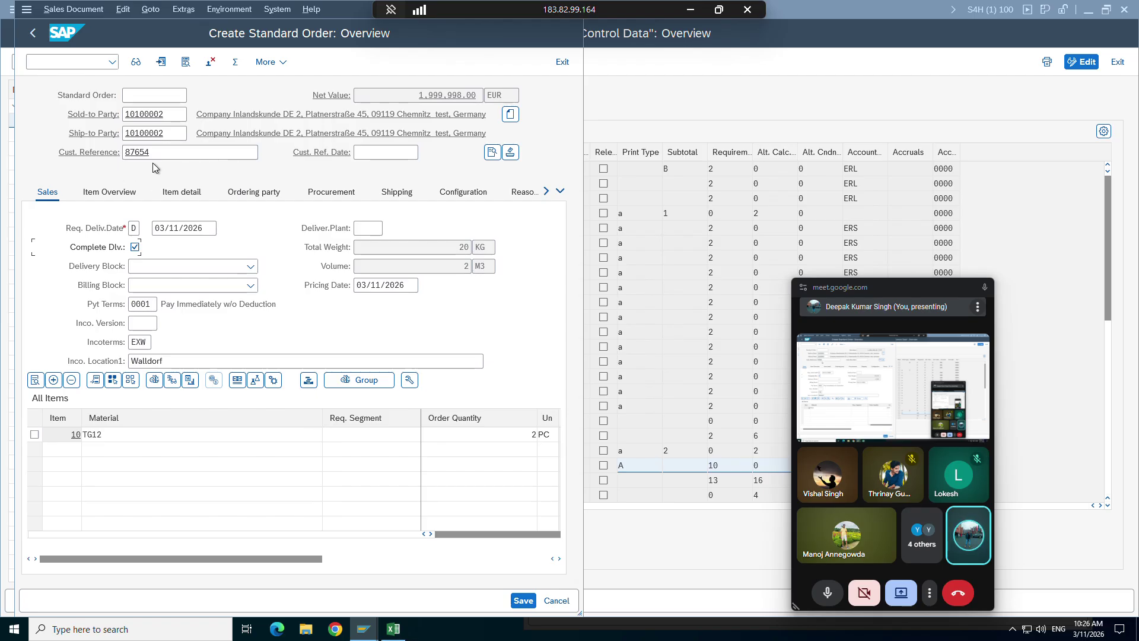
# Check the order's completeness with the incompletion log and save the standard order
pyautogui.moveTo(152, 155); pyautogui.dragTo(128, 156)
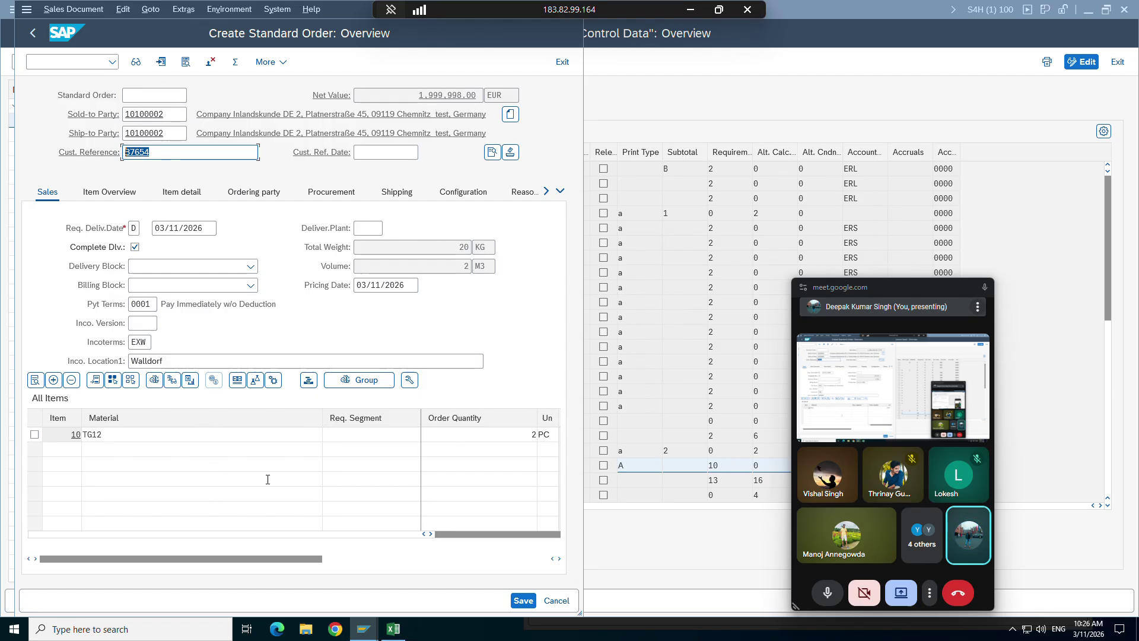
pyautogui.click(122, 10)
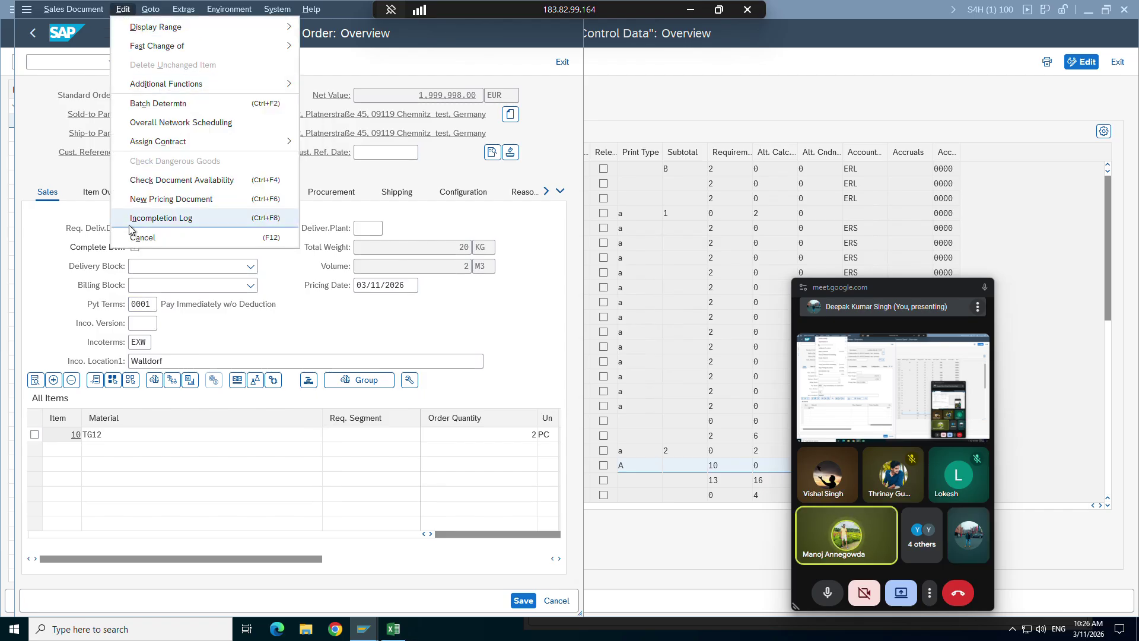
pyautogui.click(132, 219)
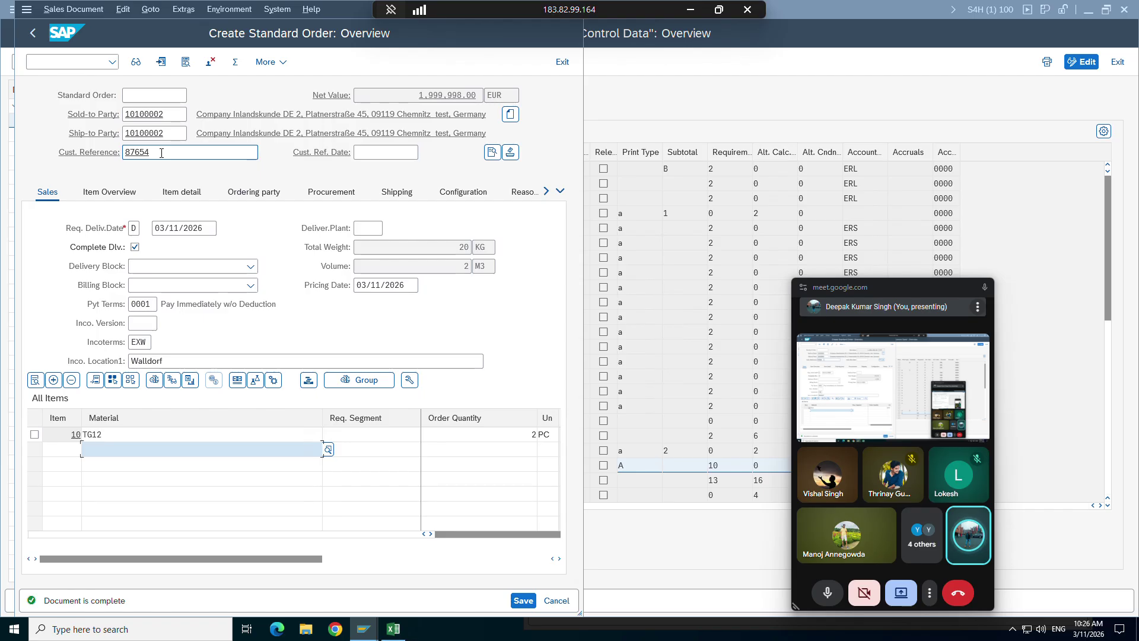
pyautogui.click(522, 601)
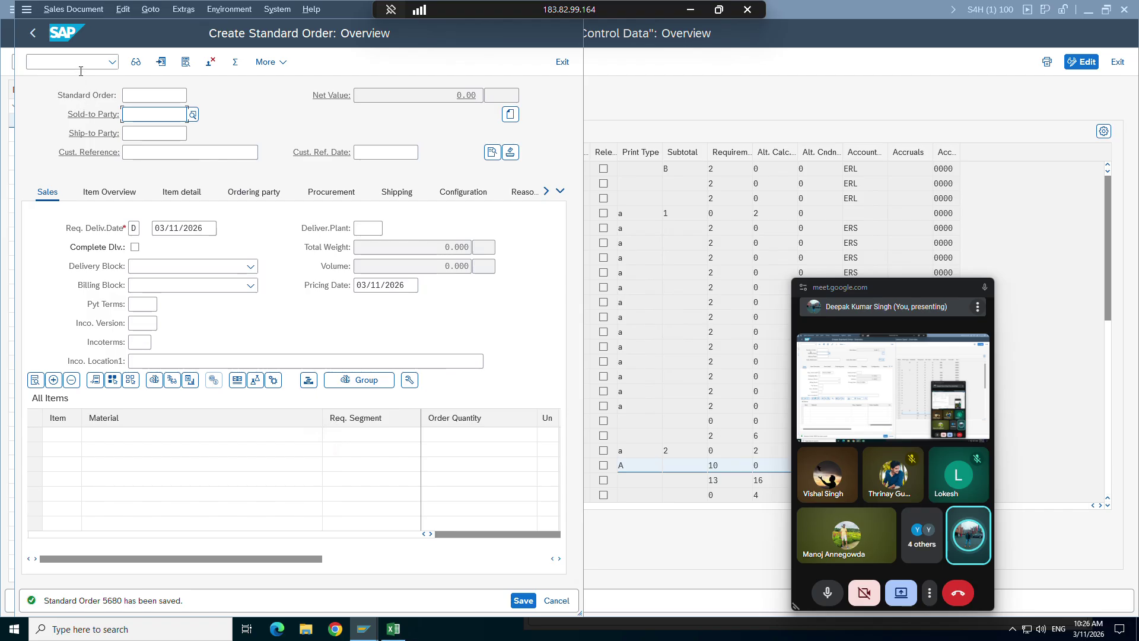
# Display the standard order just saved
pyautogui.click(73, 9)
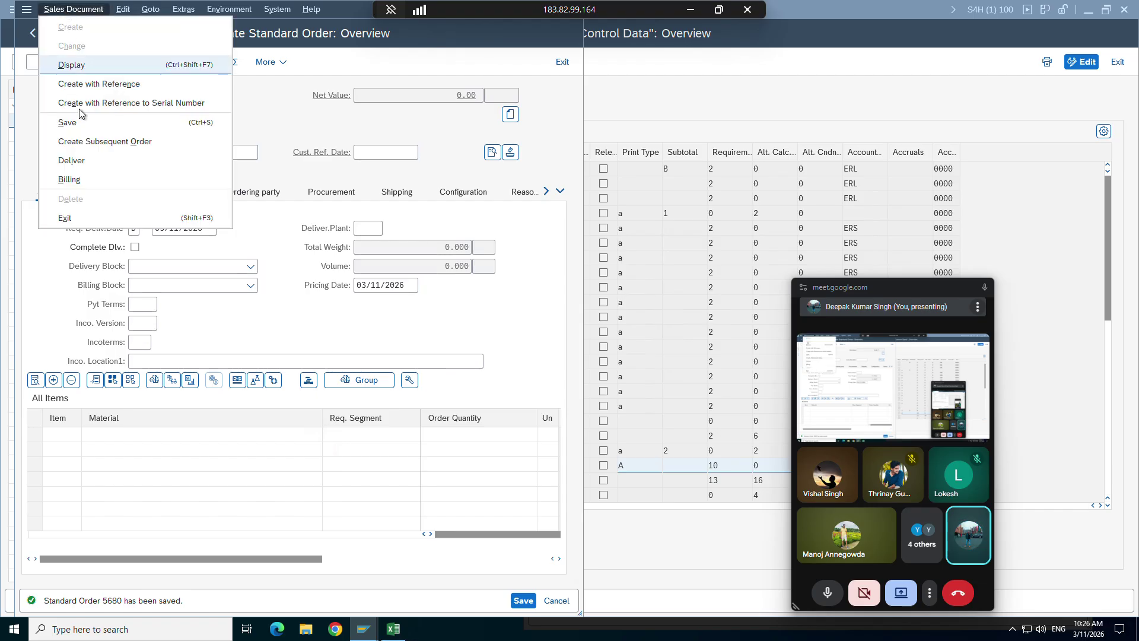
pyautogui.click(72, 65)
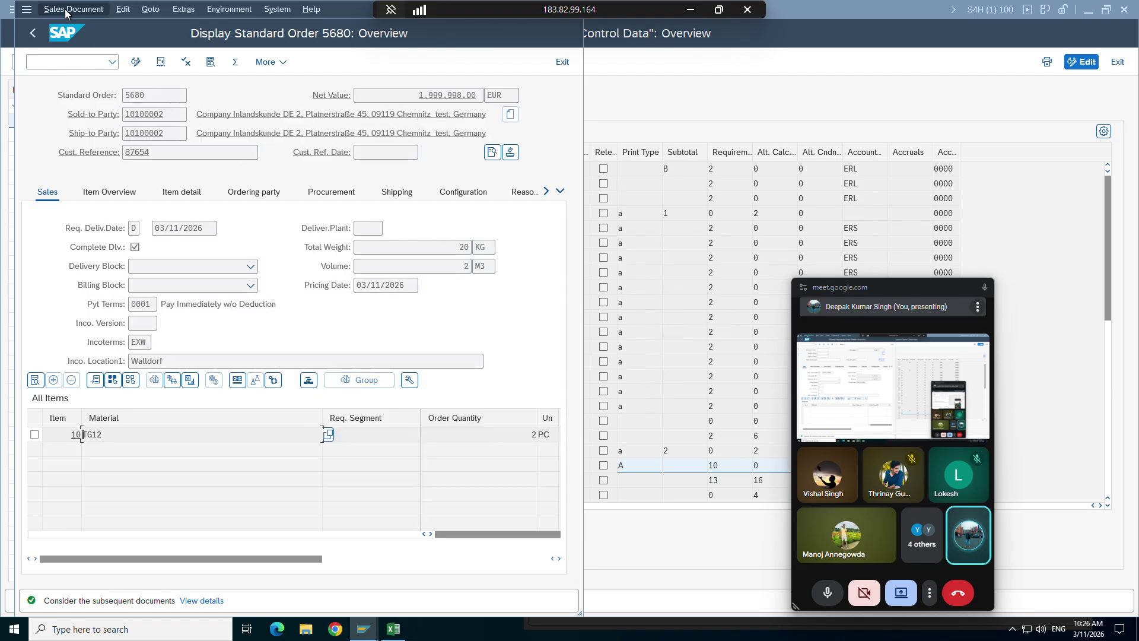
pyautogui.click(67, 10)
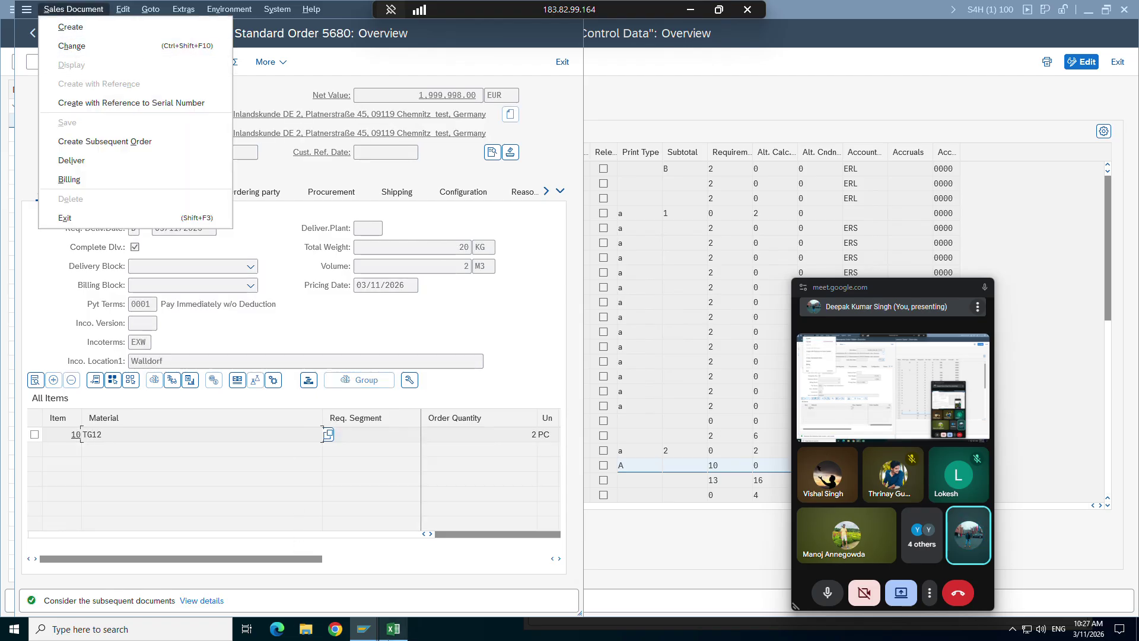
# Switch to the maximized business partner session and show the credit segment data in role UKM000 SAP Credit Management
pyautogui.click(363, 629)
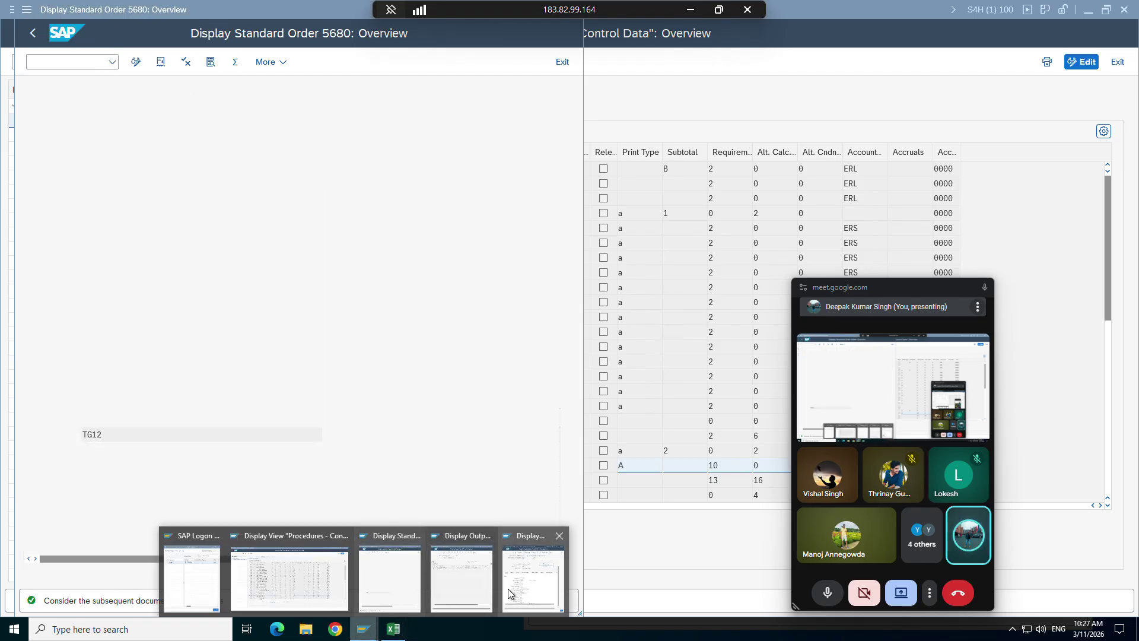
pyautogui.click(516, 590)
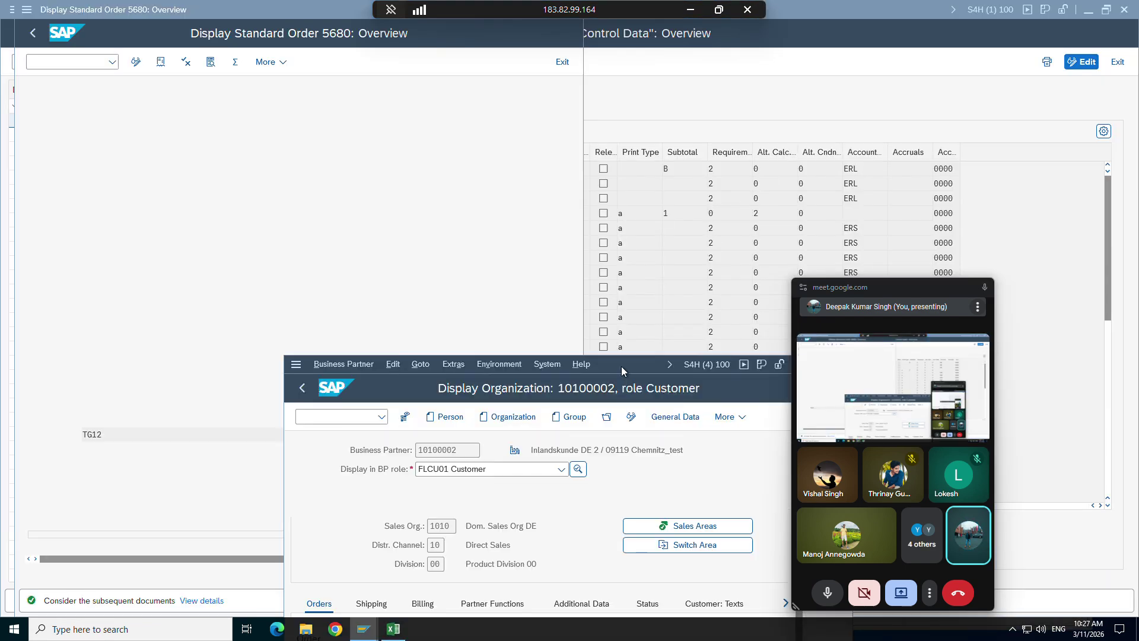
pyautogui.doubleClick(621, 366)
pyautogui.click(278, 114)
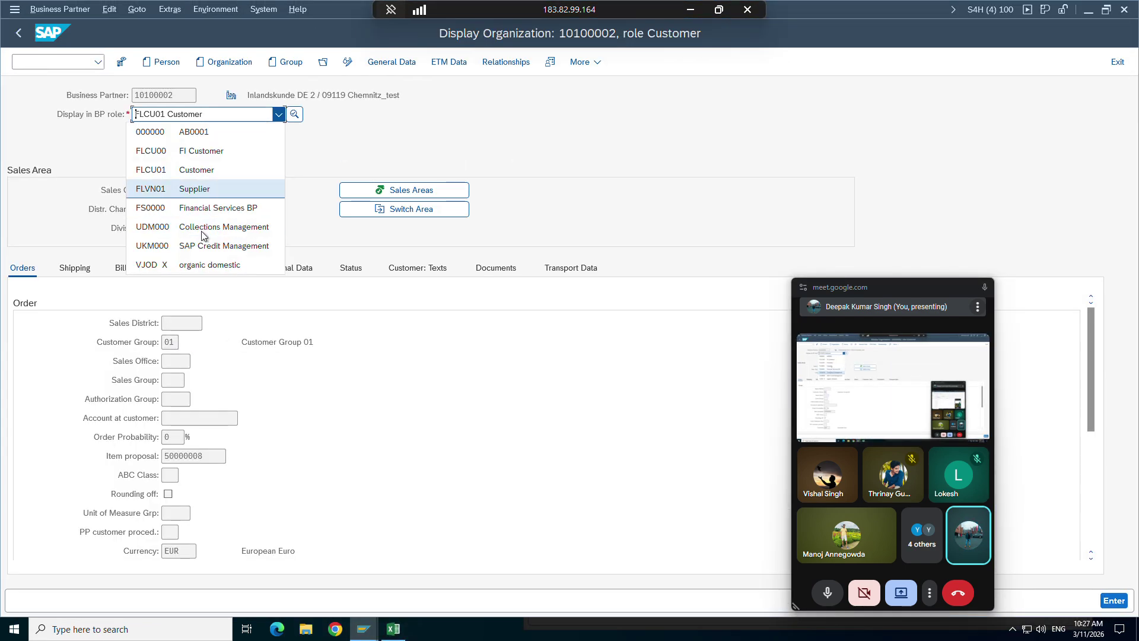
pyautogui.click(195, 245)
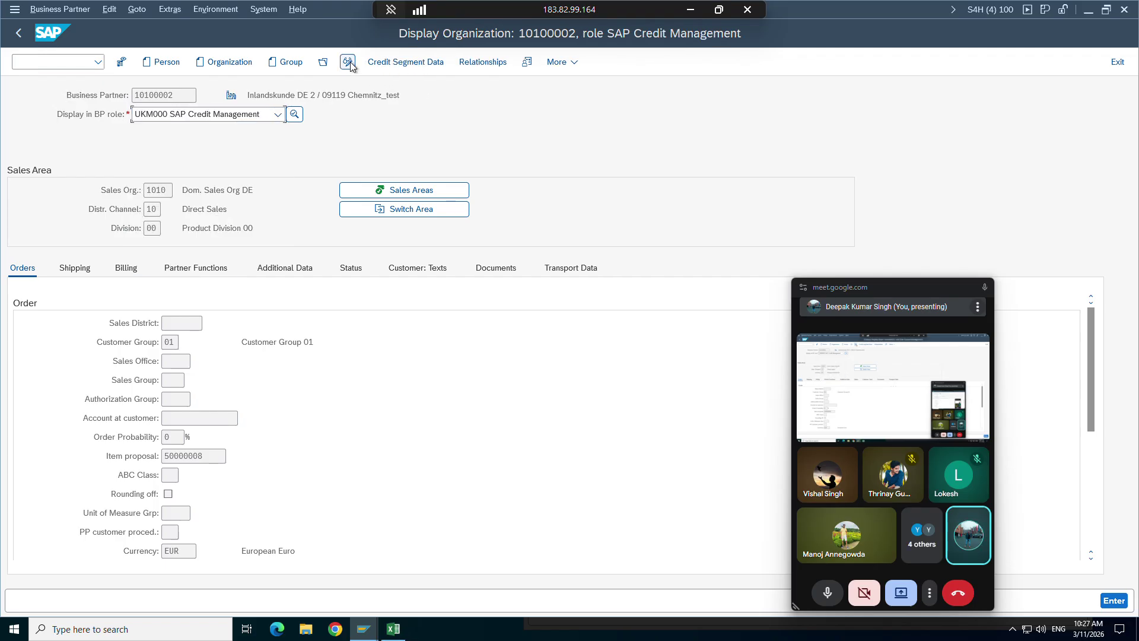
pyautogui.click(420, 64)
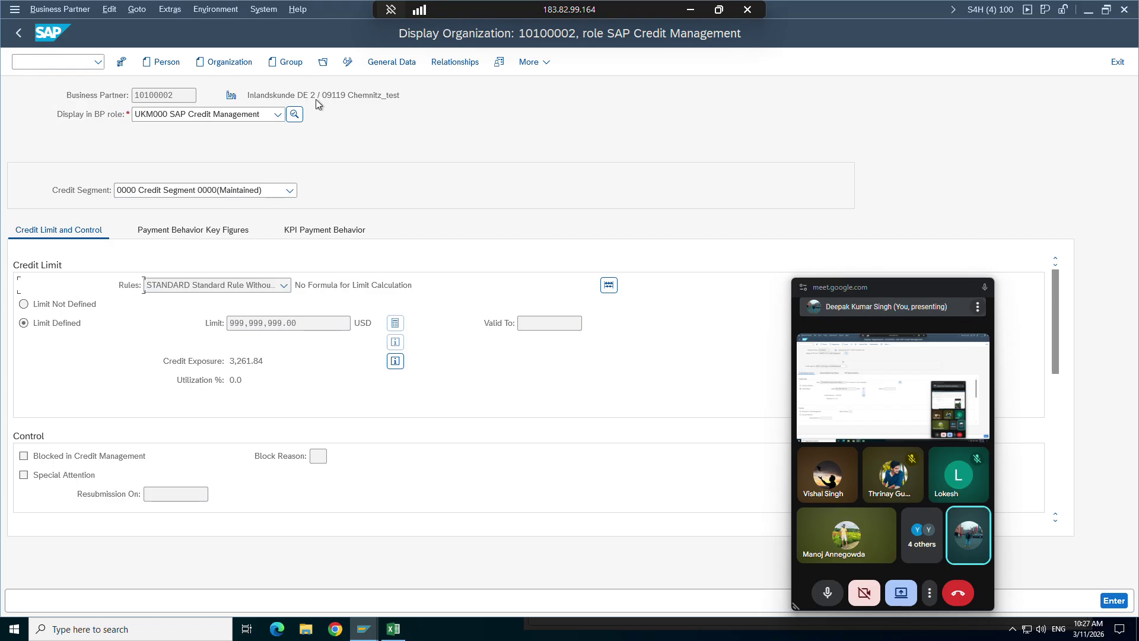
# Set the credit limit of credit segment 0000 to 200 USD and save when returning to display mode
pyautogui.click(348, 68)
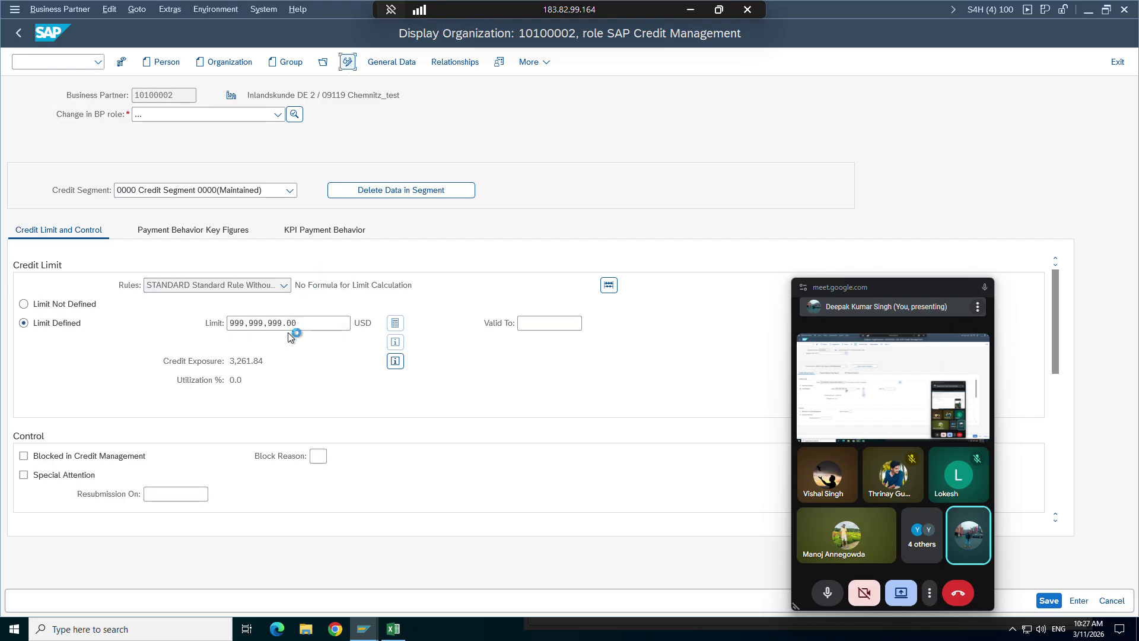
pyautogui.click(296, 324)
pyautogui.hotkey('ctrl', 'a')
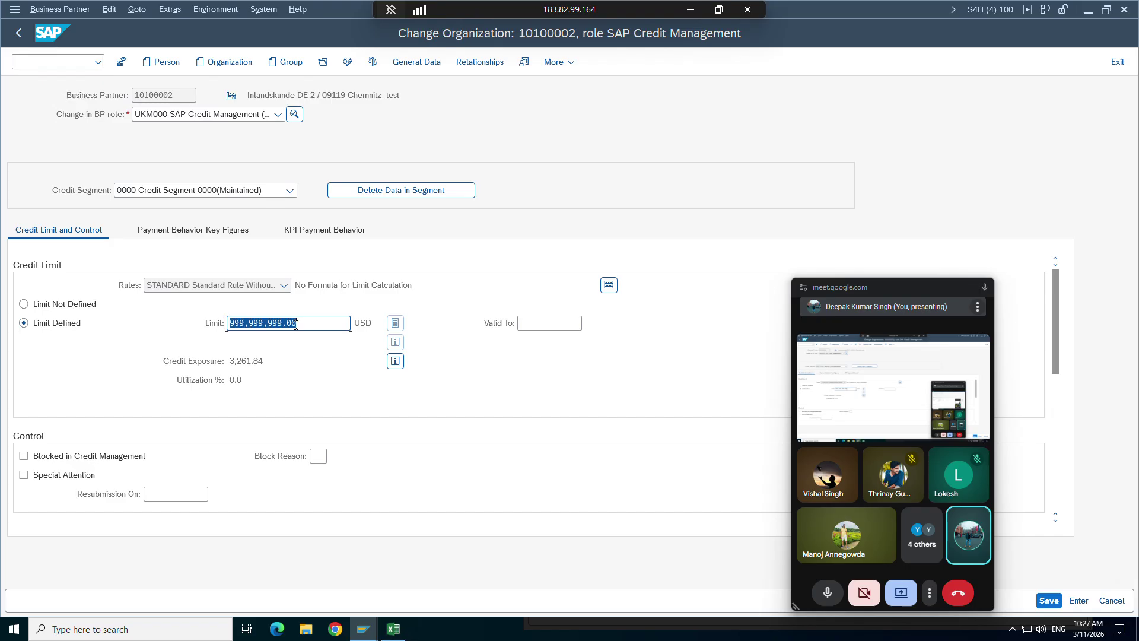
pyautogui.press('BackSpace')
pyautogui.write('200')
pyautogui.press('Return')
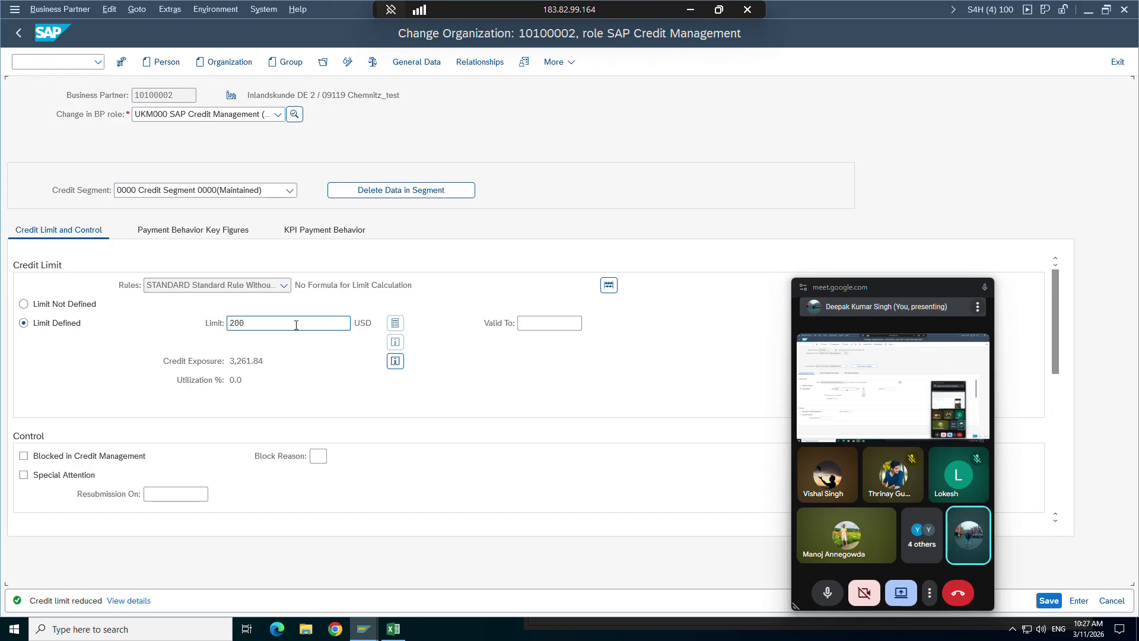
pyautogui.click(348, 62)
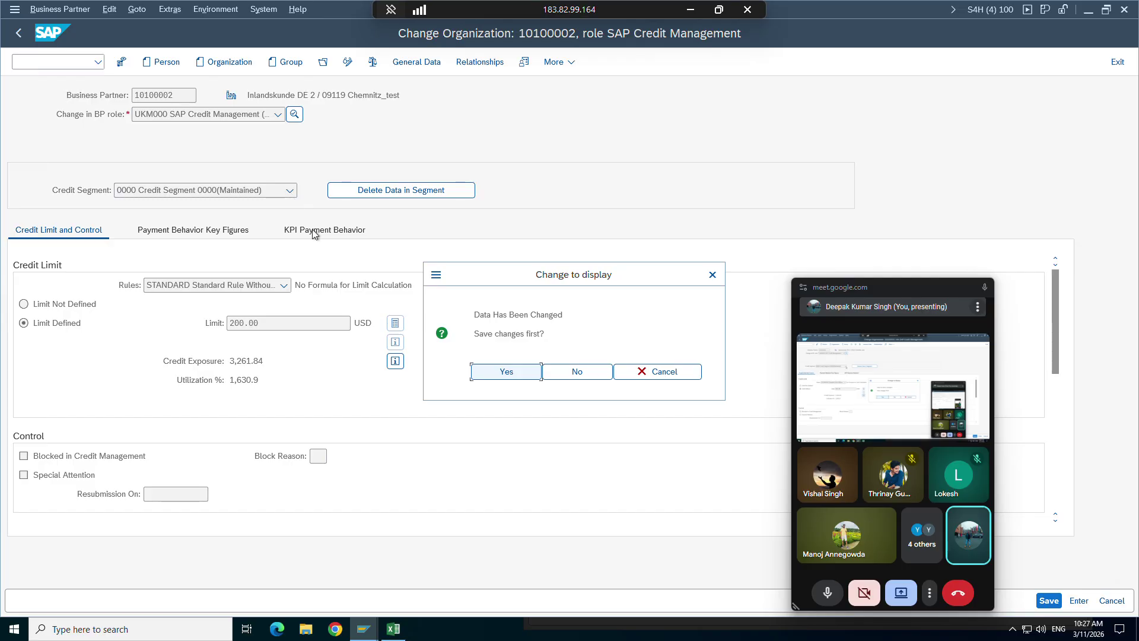
pyautogui.click(509, 380)
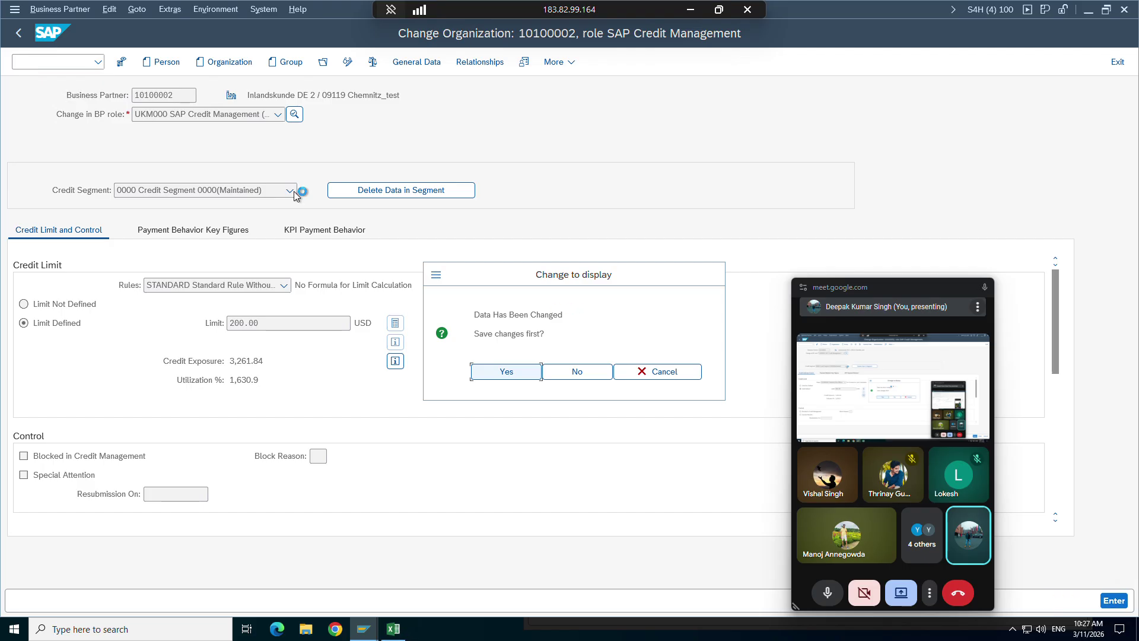
# Set the credit limit of credit segment 1000 to 98 USD and save when returning to display mode
pyautogui.click(290, 190)
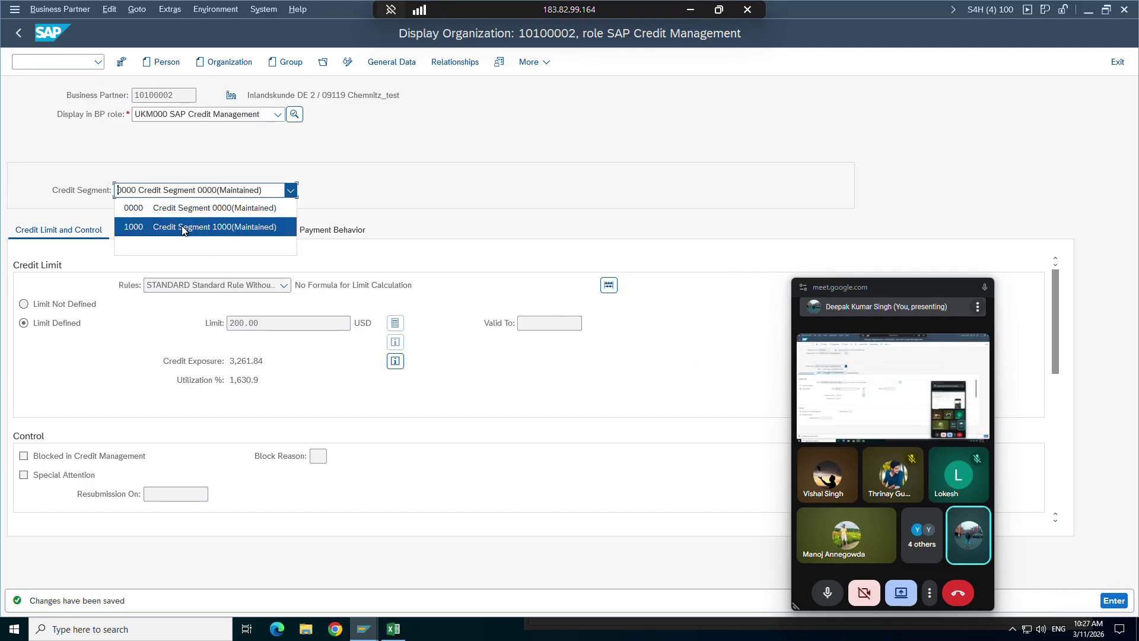
pyautogui.click(184, 227)
pyautogui.click(347, 62)
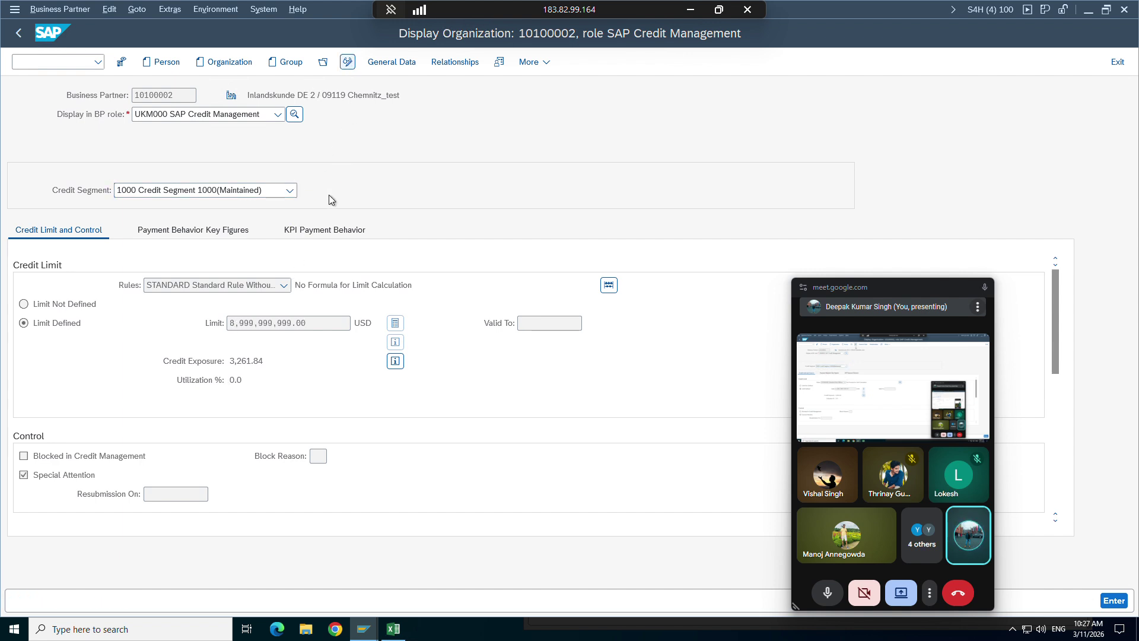
pyautogui.moveTo(308, 324); pyautogui.dragTo(134, 327)
pyautogui.write('98')
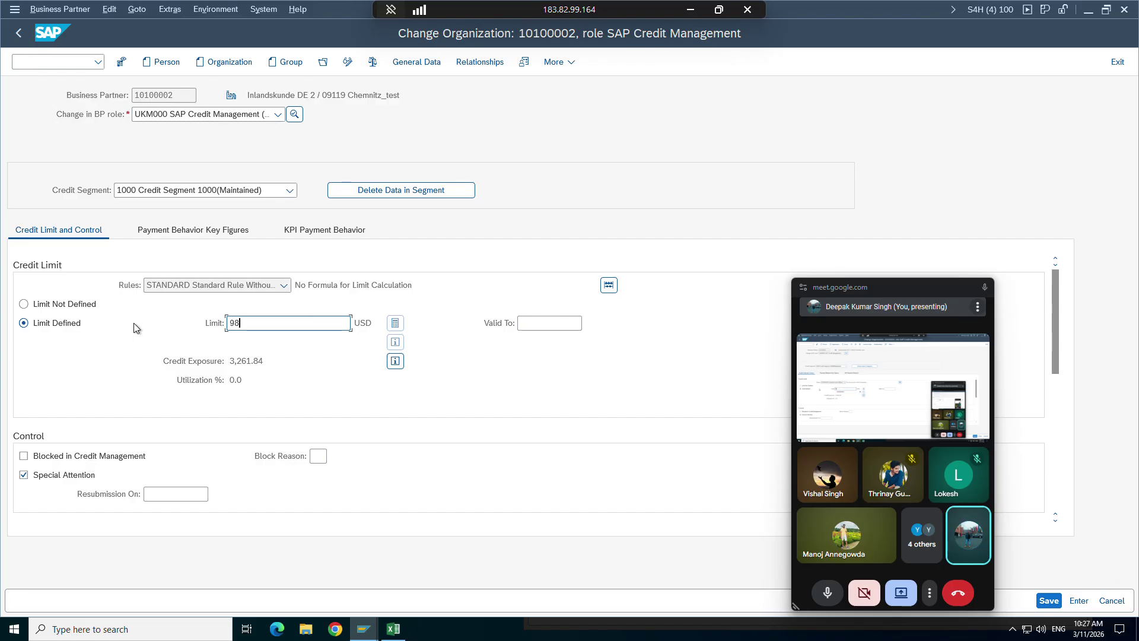
pyautogui.press('Return')
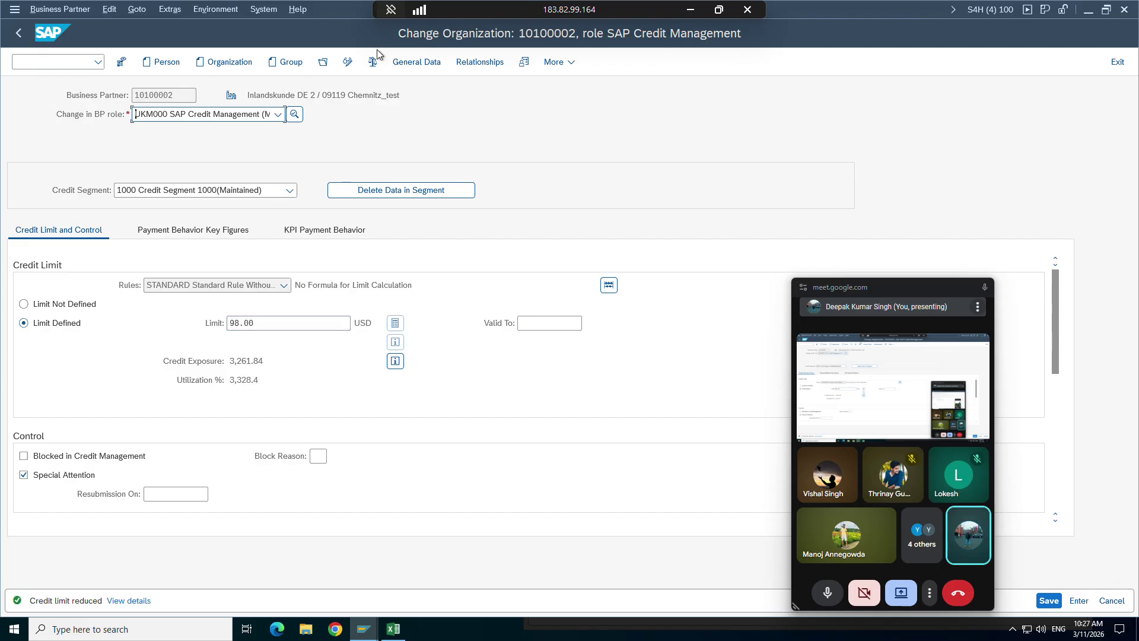
pyautogui.click(347, 61)
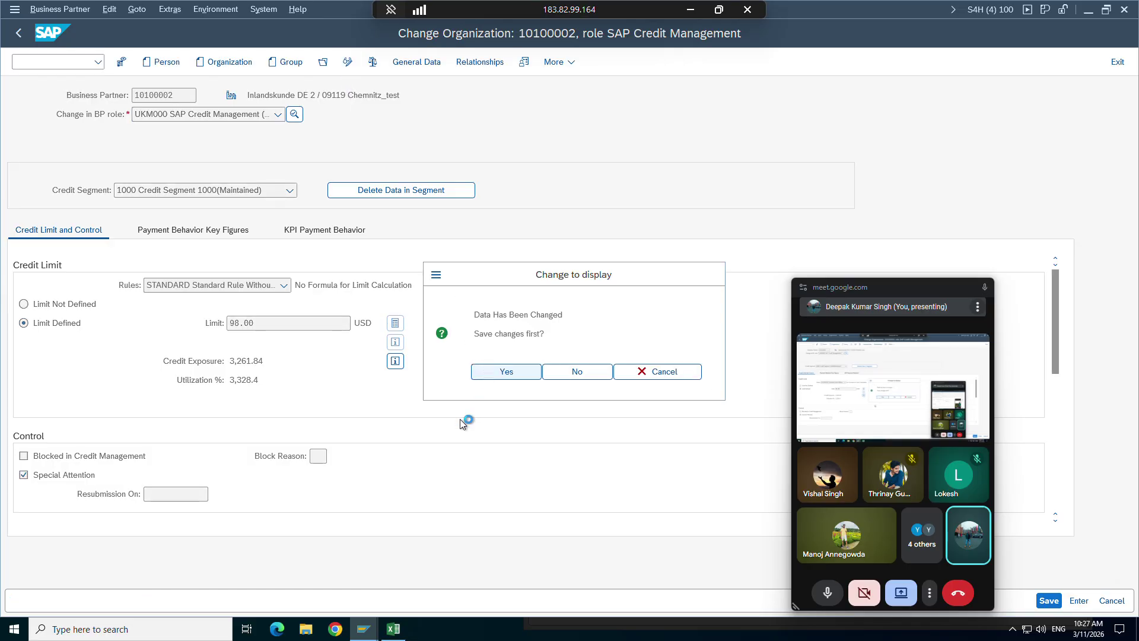
pyautogui.press('Return')
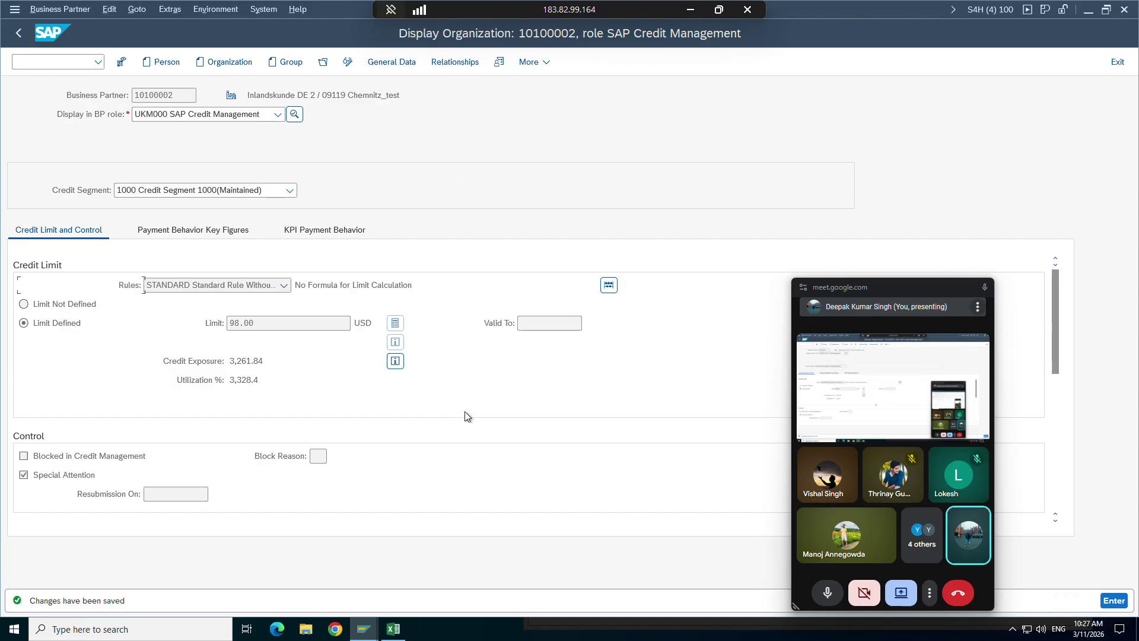
# Switch to the output tax session and start a new standard order with transaction /nva01
pyautogui.click(363, 629)
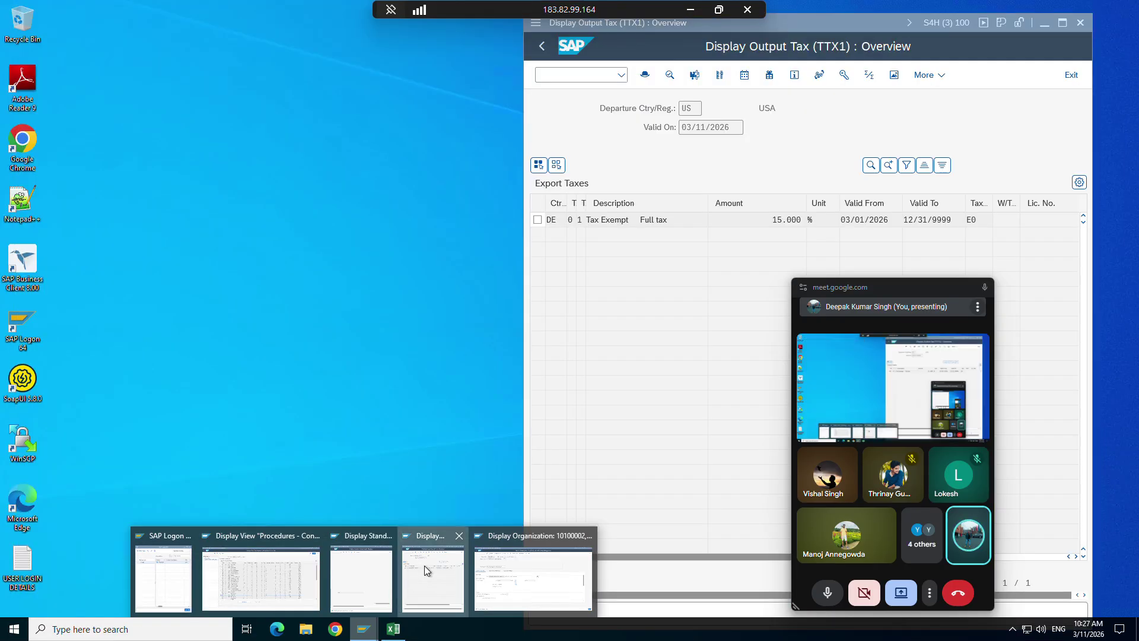
pyautogui.click(425, 565)
pyautogui.click(619, 75)
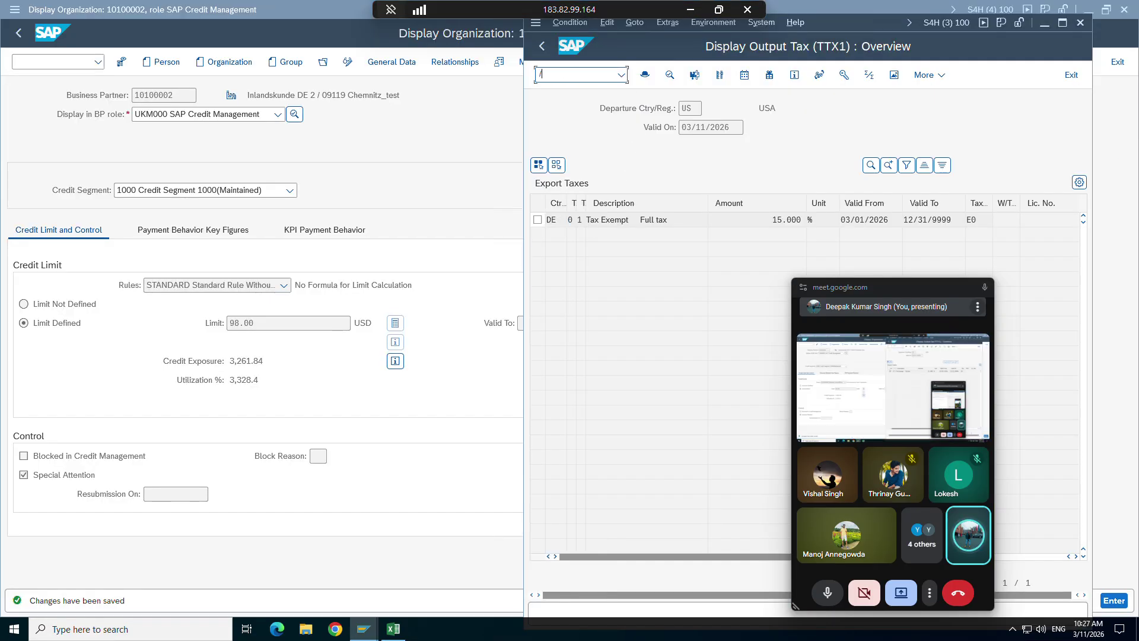
pyautogui.write('/nva01')
pyautogui.press('Return')
pyautogui.press('Return')
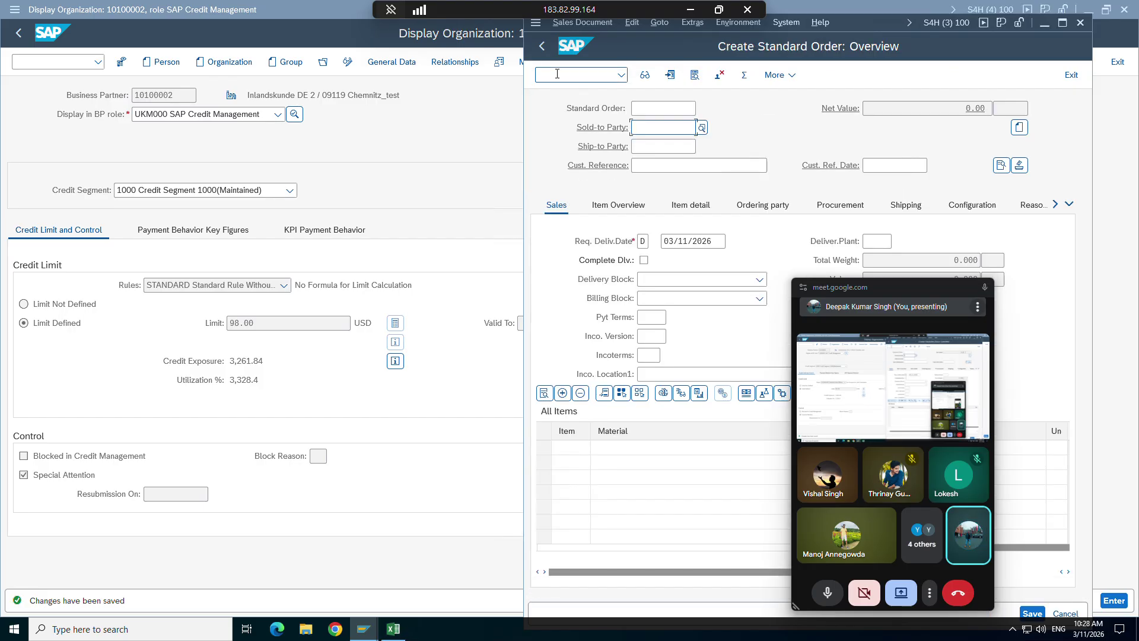
# Enter the customer's number as the sold-to party and fill in the customer reference of the new standard order
pyautogui.press('Down')
pyautogui.press('Return')
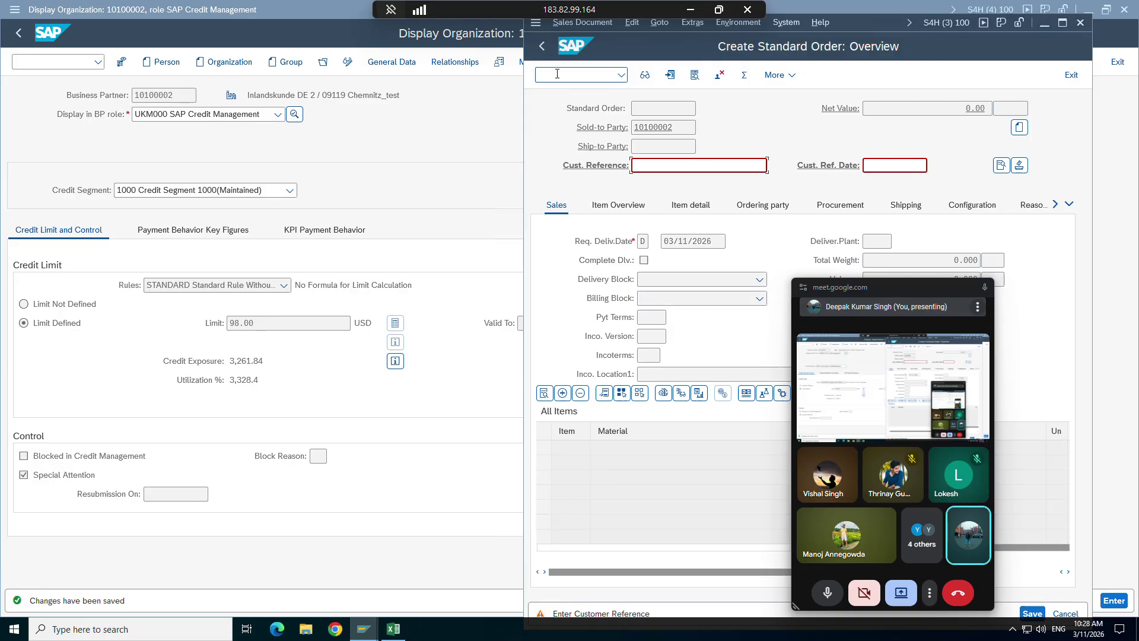
pyautogui.write('87654')
pyautogui.press('Return')
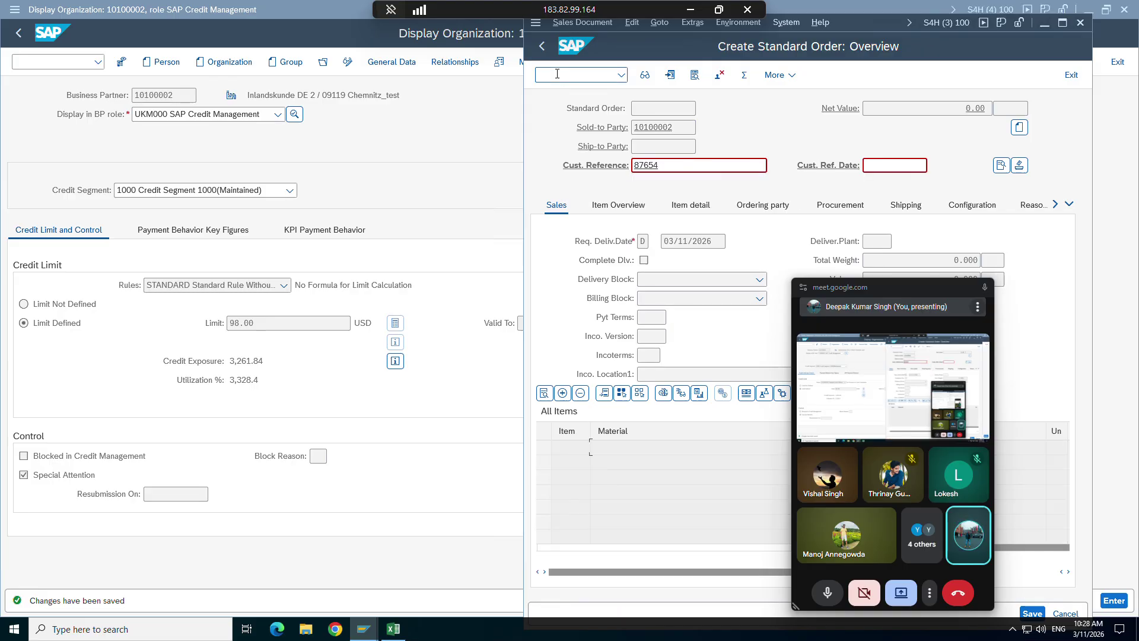
# Add material TG12 with an order quantity of 8 and run the incompletion log in the maximized order window
pyautogui.write('TG12')
pyautogui.press('Return')
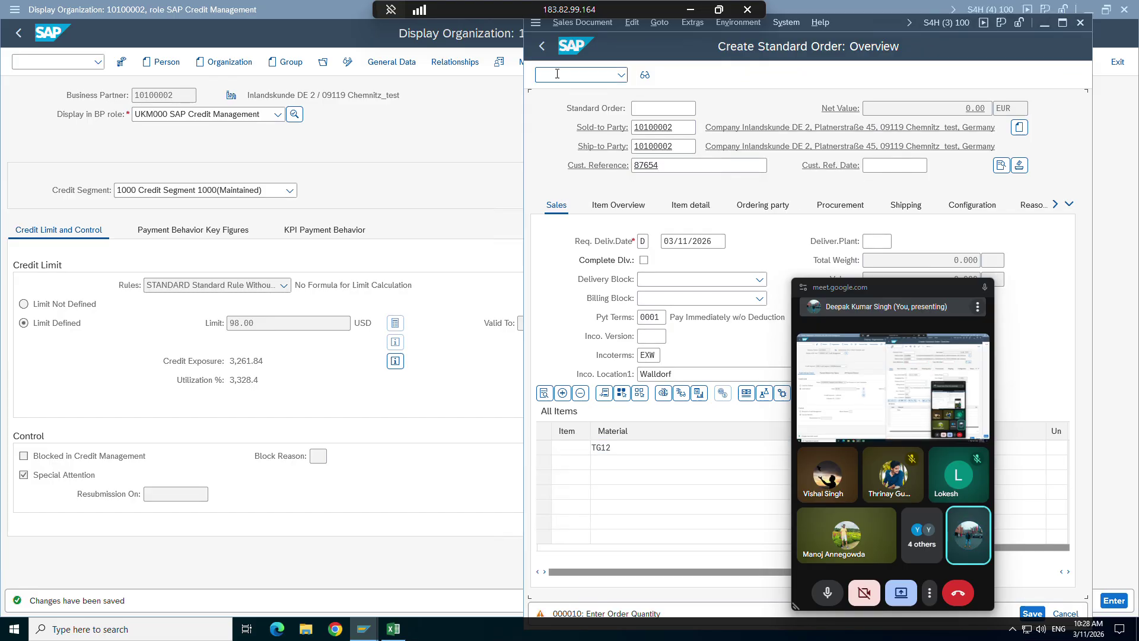
pyautogui.moveTo(866, 287); pyautogui.dragTo(861, 327)
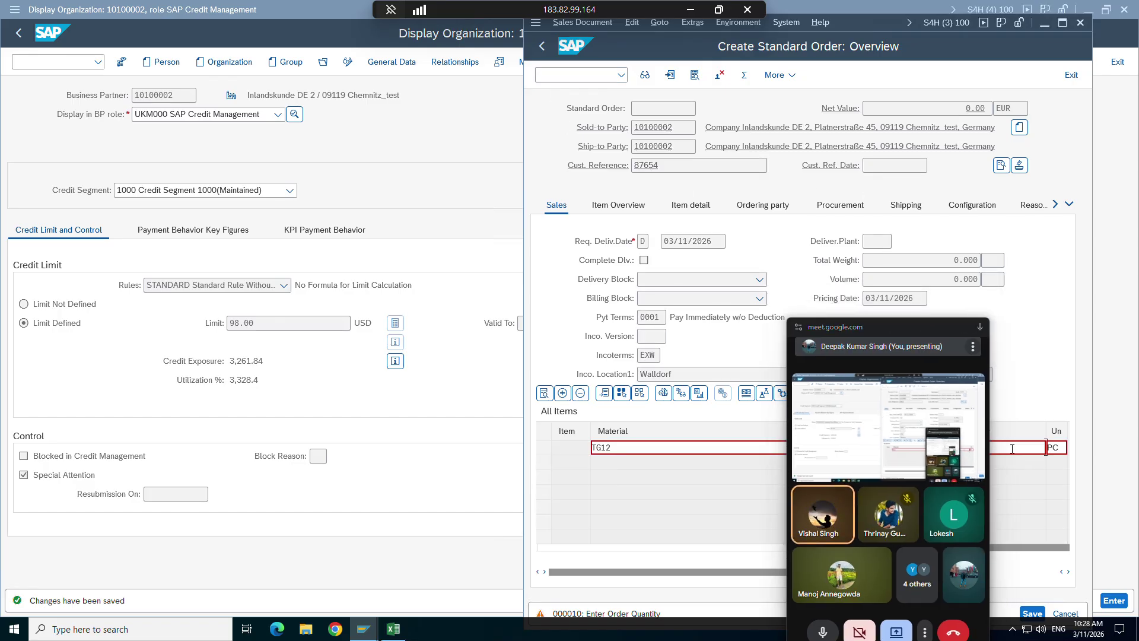
pyautogui.write('8')
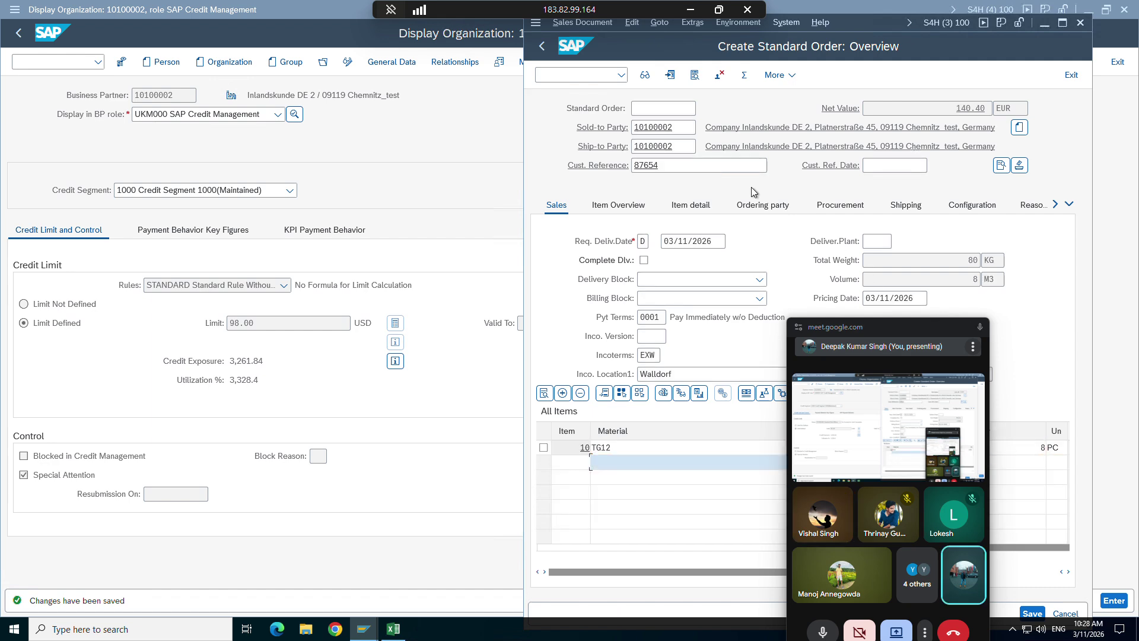
pyautogui.doubleClick(905, 24)
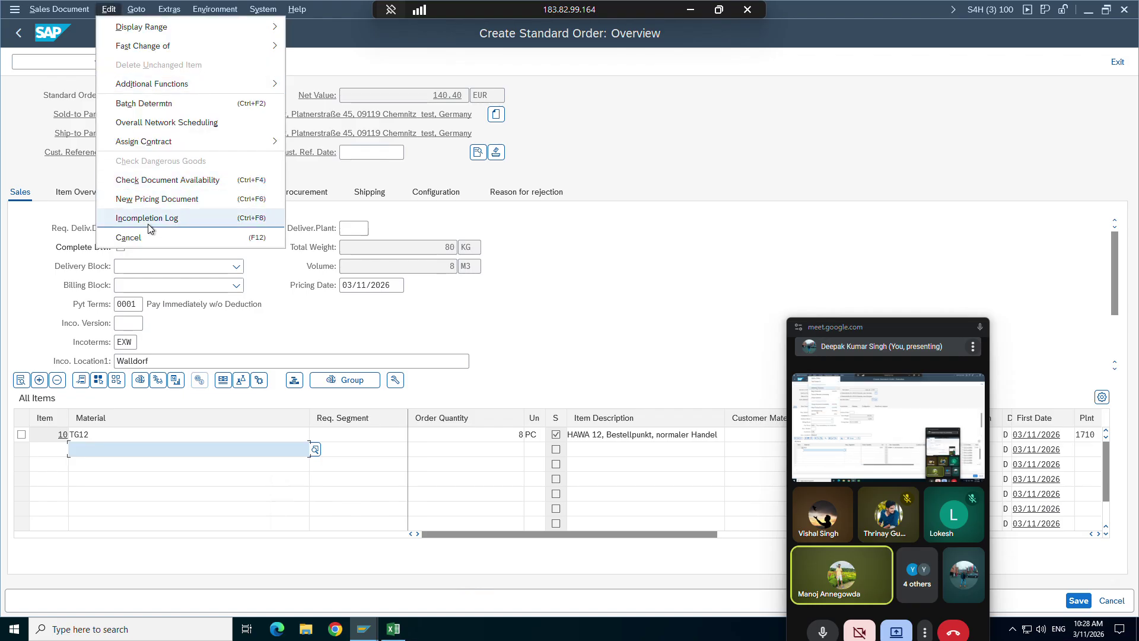
pyautogui.click(153, 219)
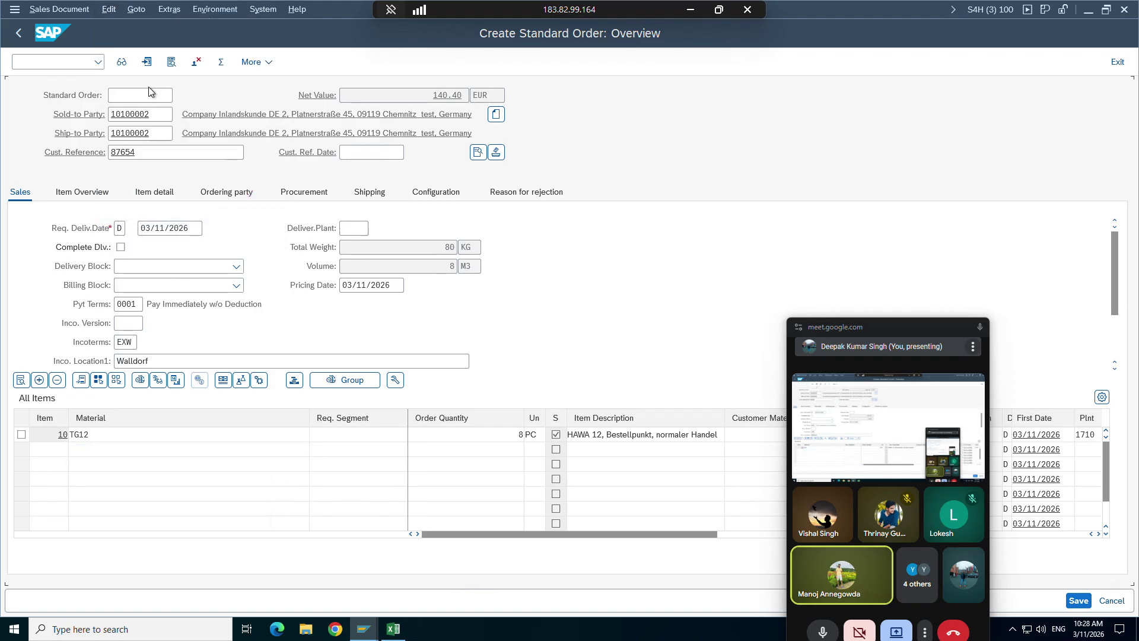
# Open the pricing analysis for the TG12 item's conditions and examine output tax TTX1 down to export tax access 020
pyautogui.doubleClick(84, 434)
pyautogui.click(282, 169)
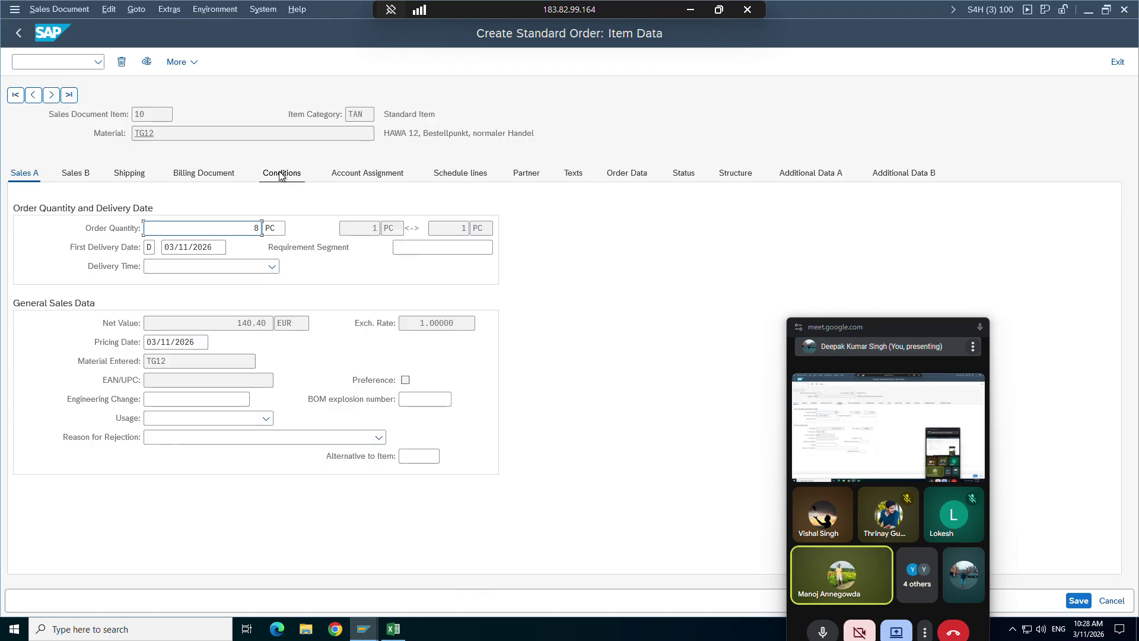
pyautogui.click(250, 266)
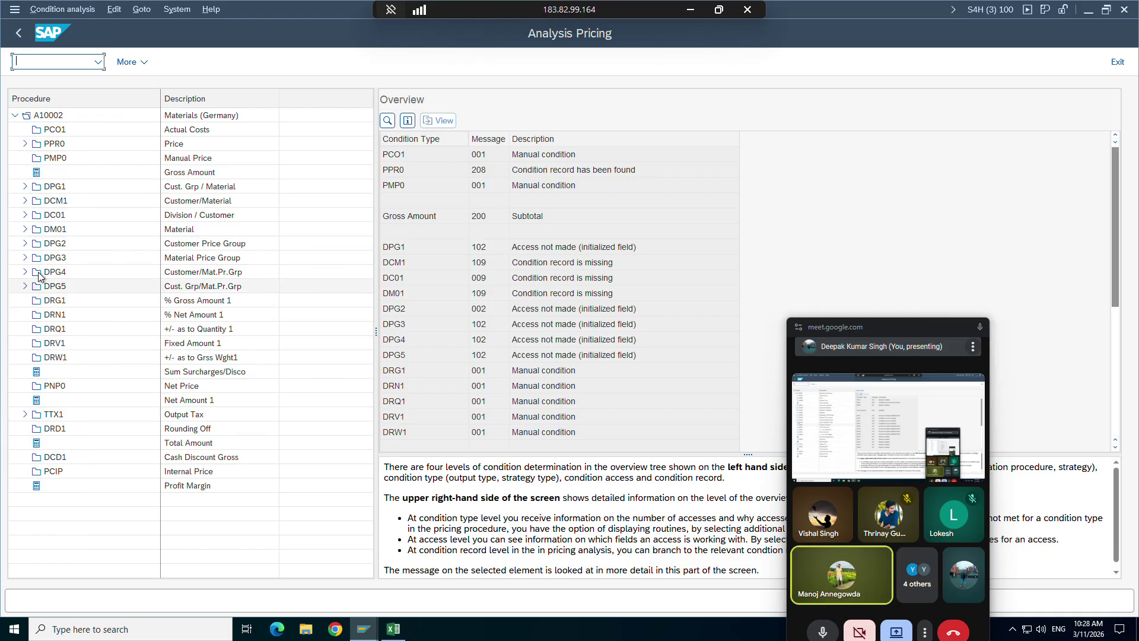
pyautogui.click(25, 144)
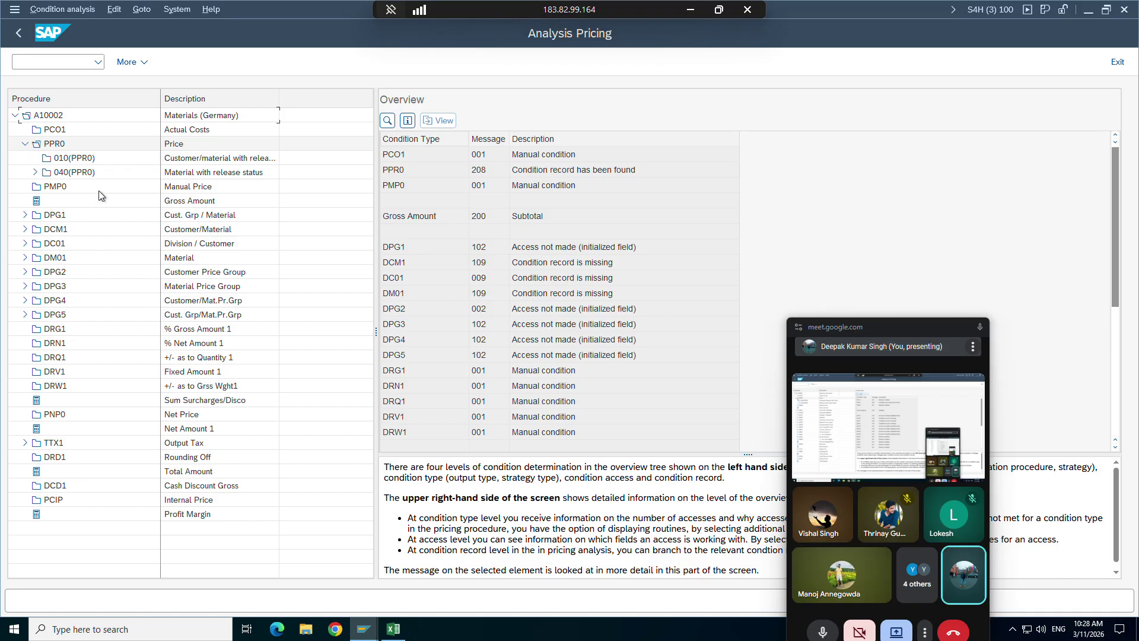
pyautogui.click(24, 444)
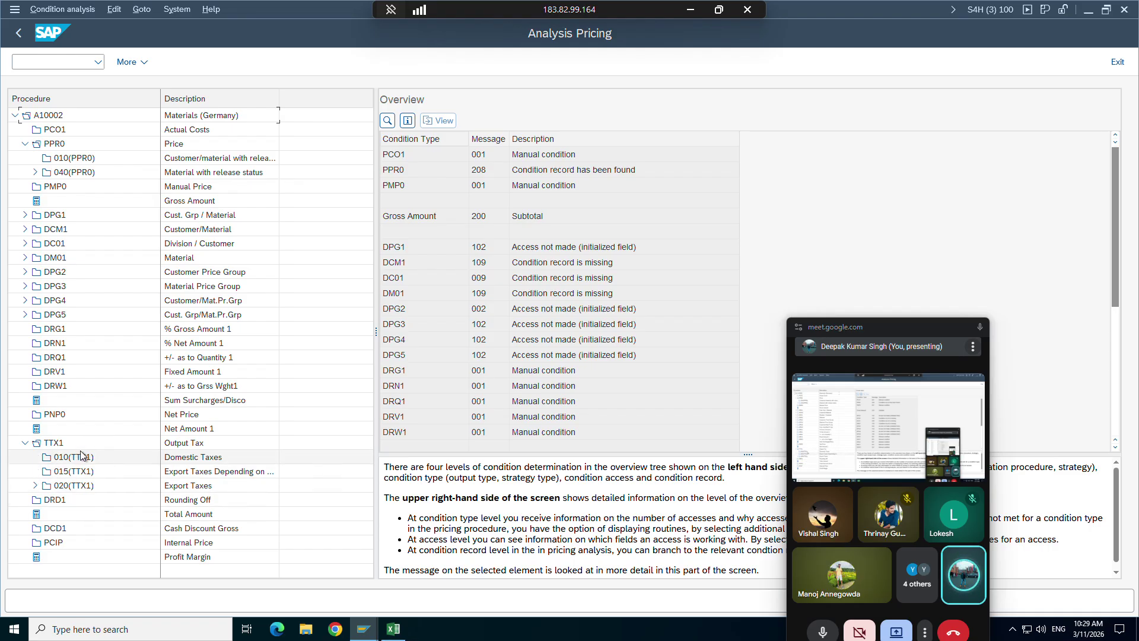
pyautogui.doubleClick(50, 490)
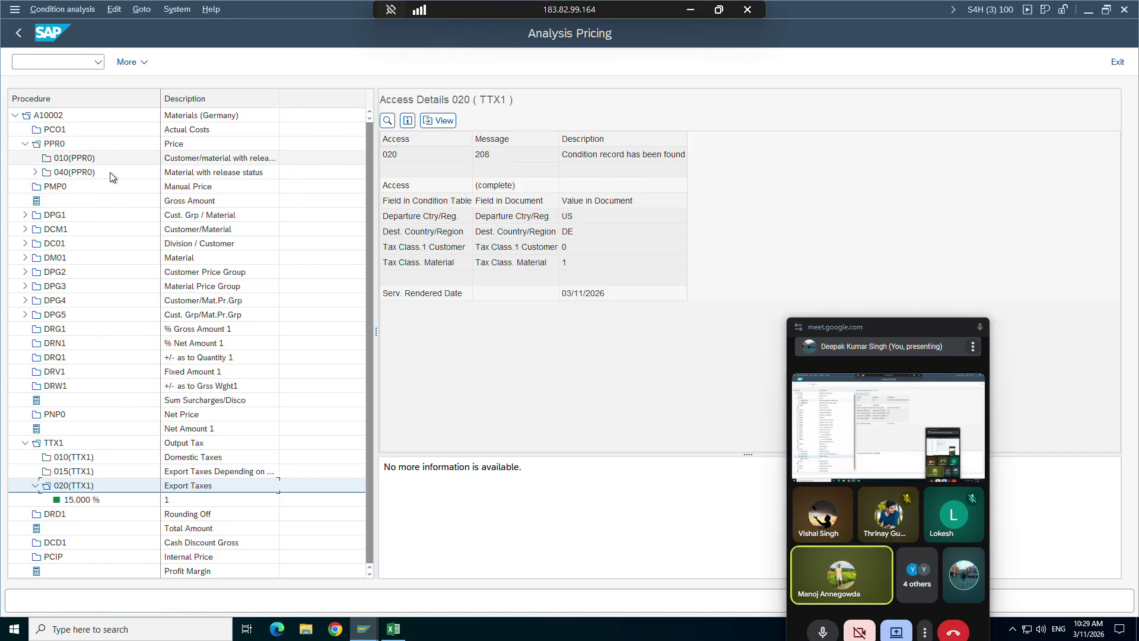
# Examine the customer and material fields in the details of access 010 of price condition PPR0
pyautogui.click(86, 158)
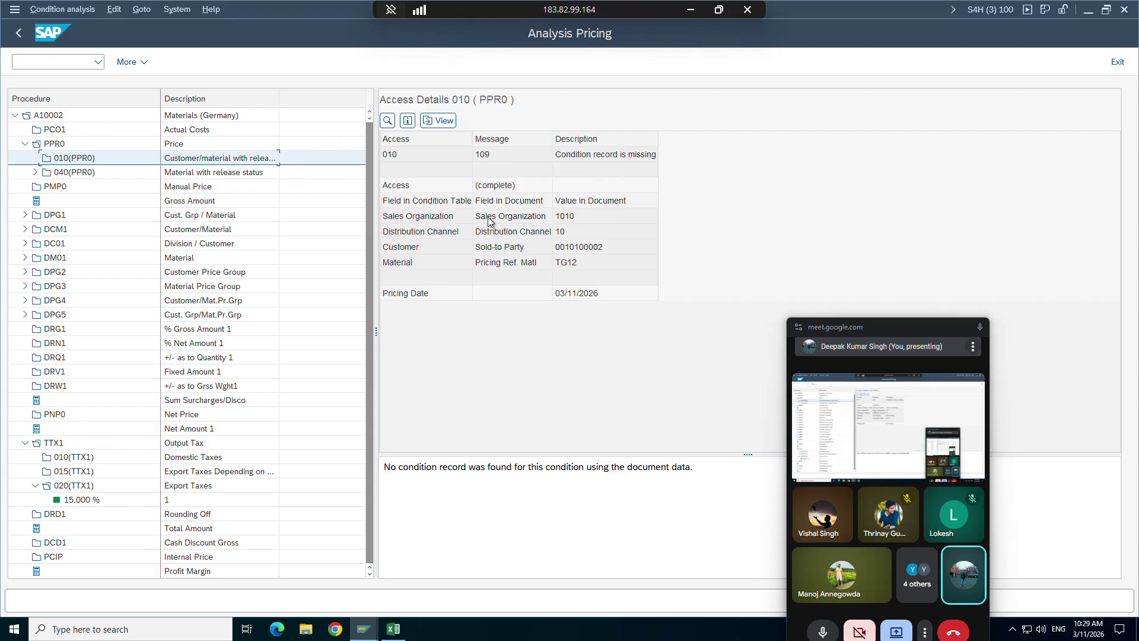
pyautogui.click(481, 236)
pyautogui.click(488, 249)
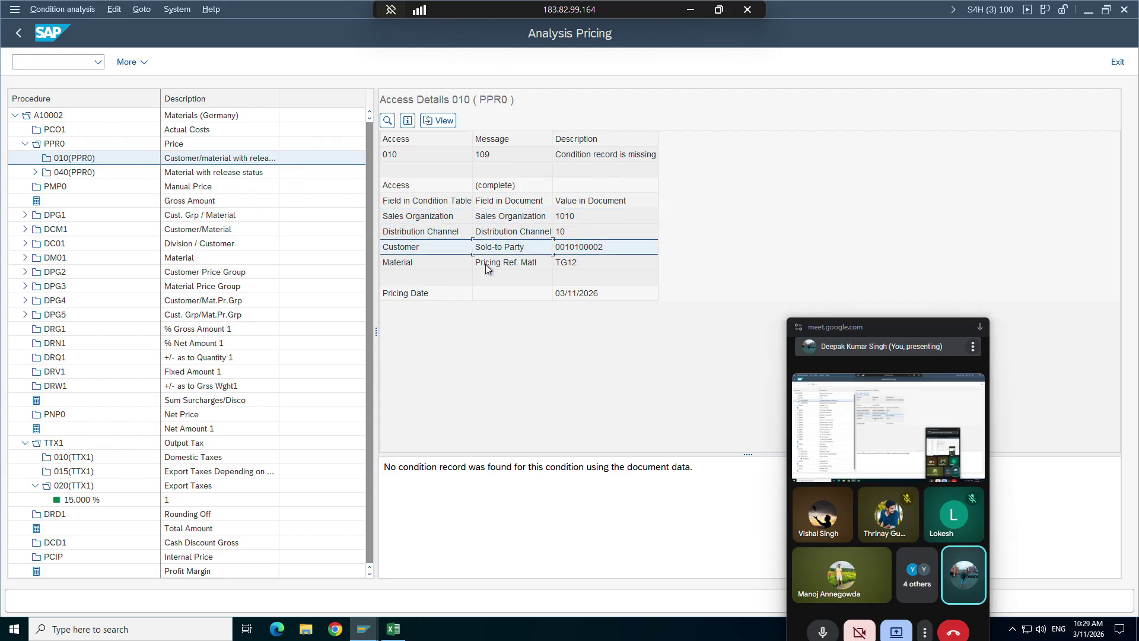
pyautogui.click(488, 266)
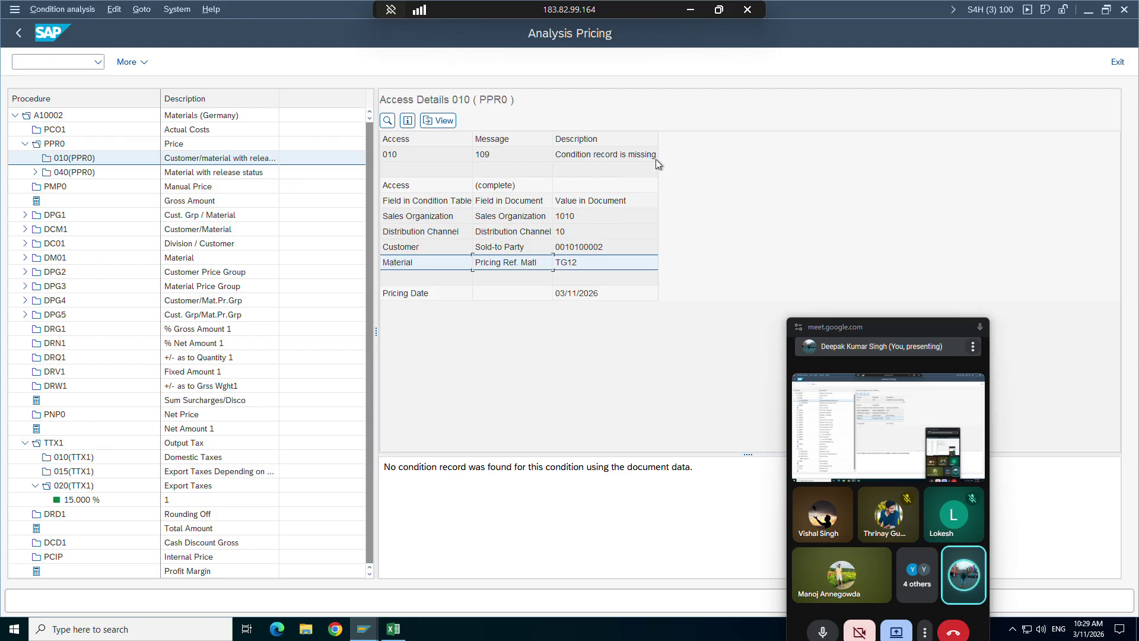
# Examine the access details and condition record of access 040 of PPR0, and return to the item conditions
pyautogui.doubleClick(57, 172)
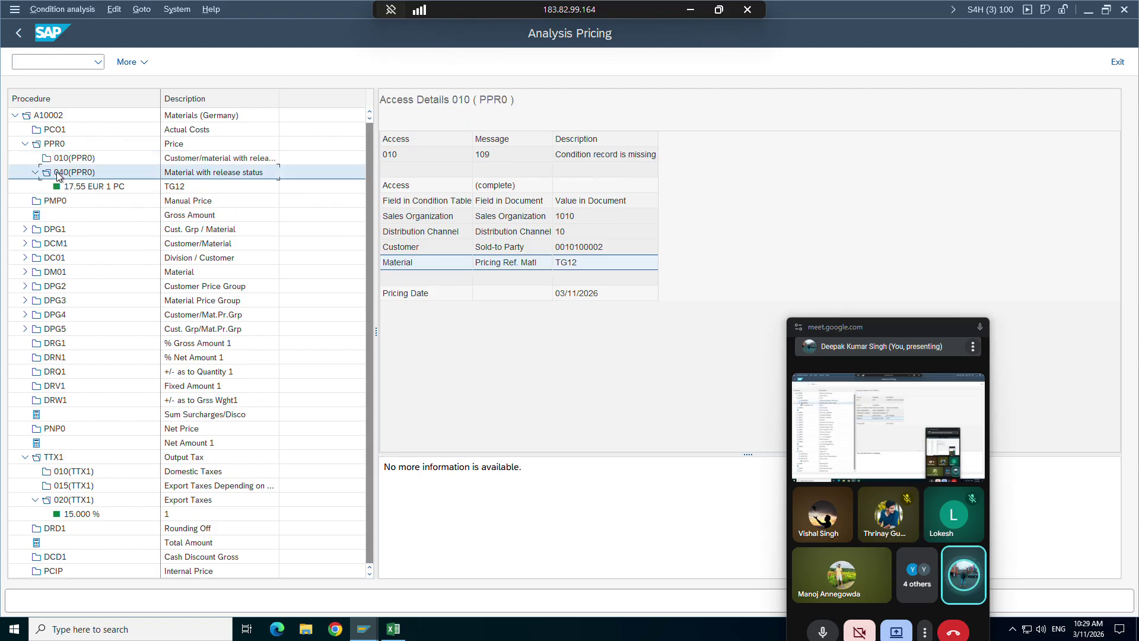
pyautogui.click(498, 221)
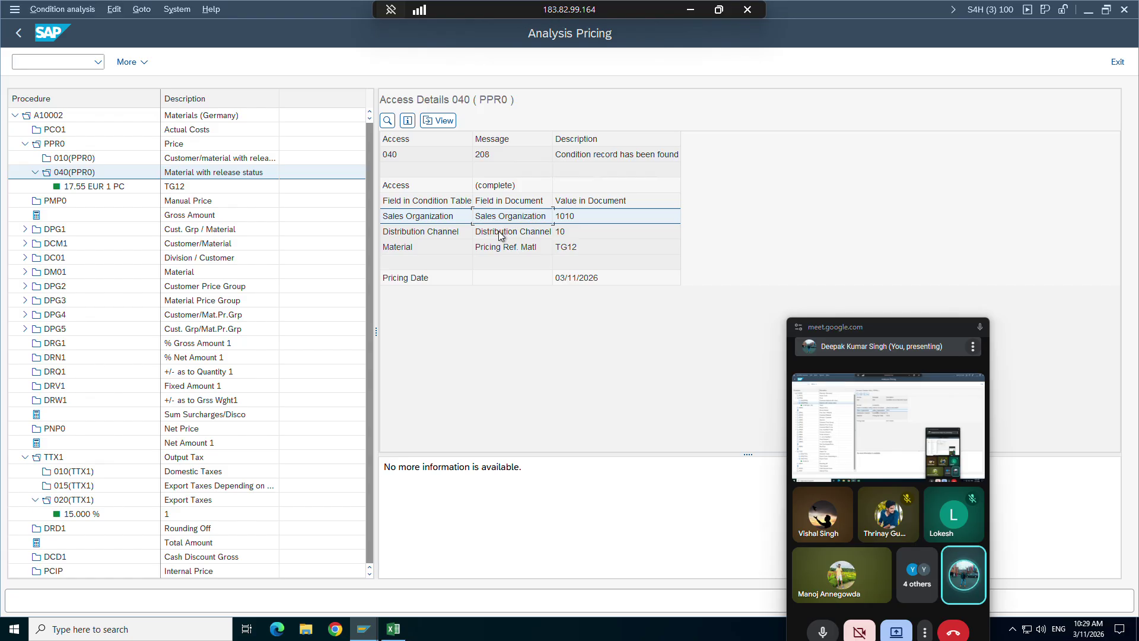
pyautogui.click(458, 233)
pyautogui.click(456, 254)
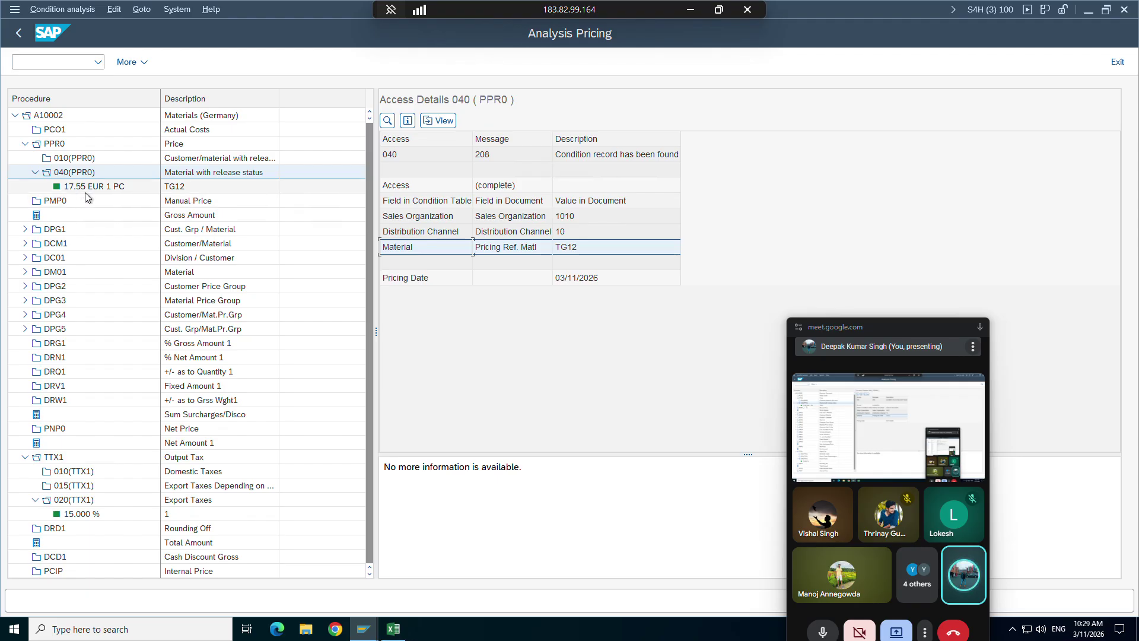
pyautogui.click(35, 173)
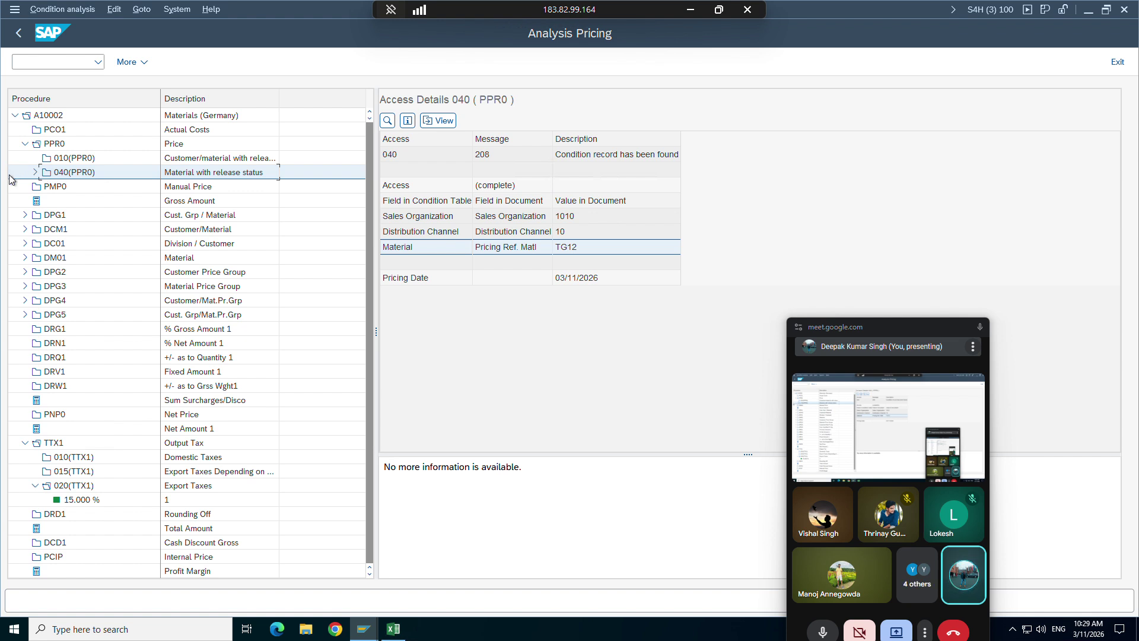
pyautogui.click(34, 488)
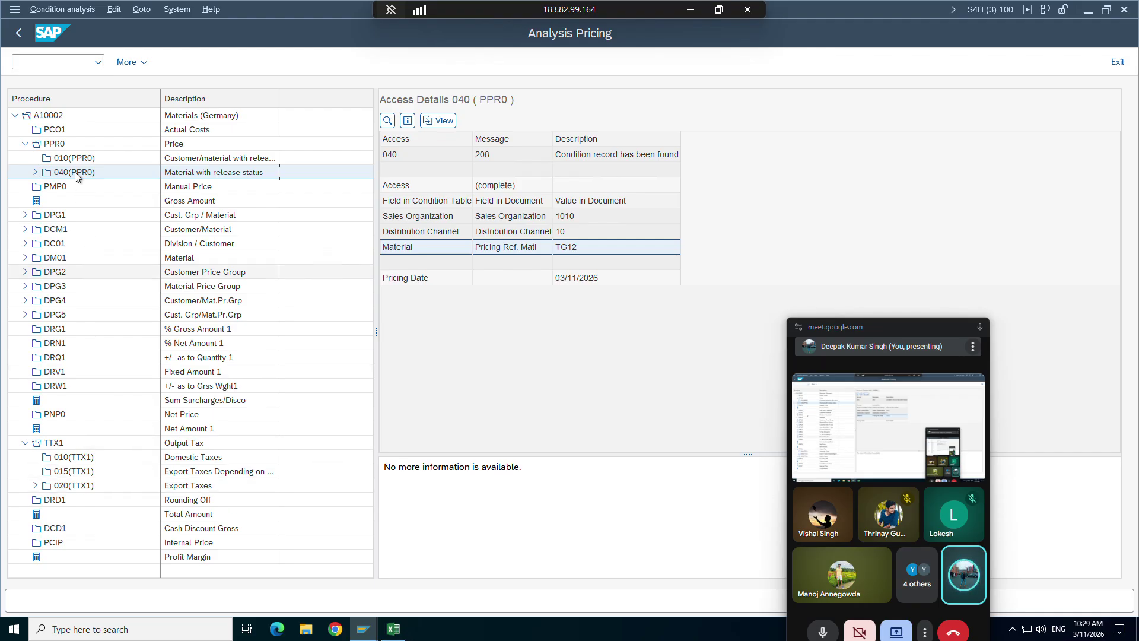
pyautogui.click(19, 32)
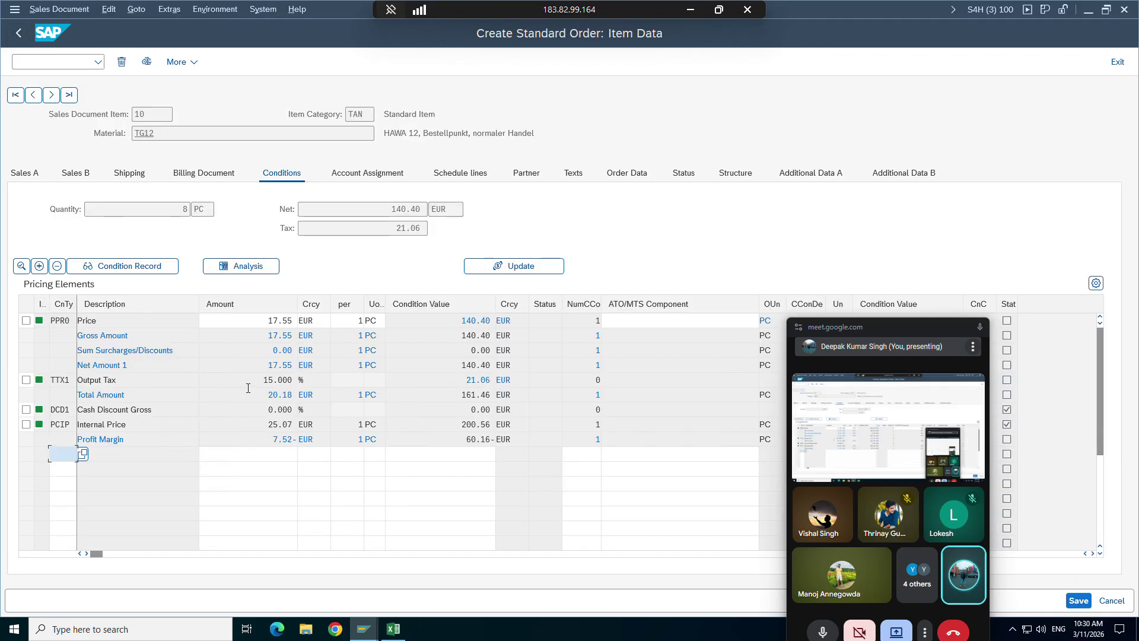
# Set the PPR0 price amount of the TG12 item to 2,000 EUR per piece
pyautogui.click(277, 320)
pyautogui.doubleClick(277, 321)
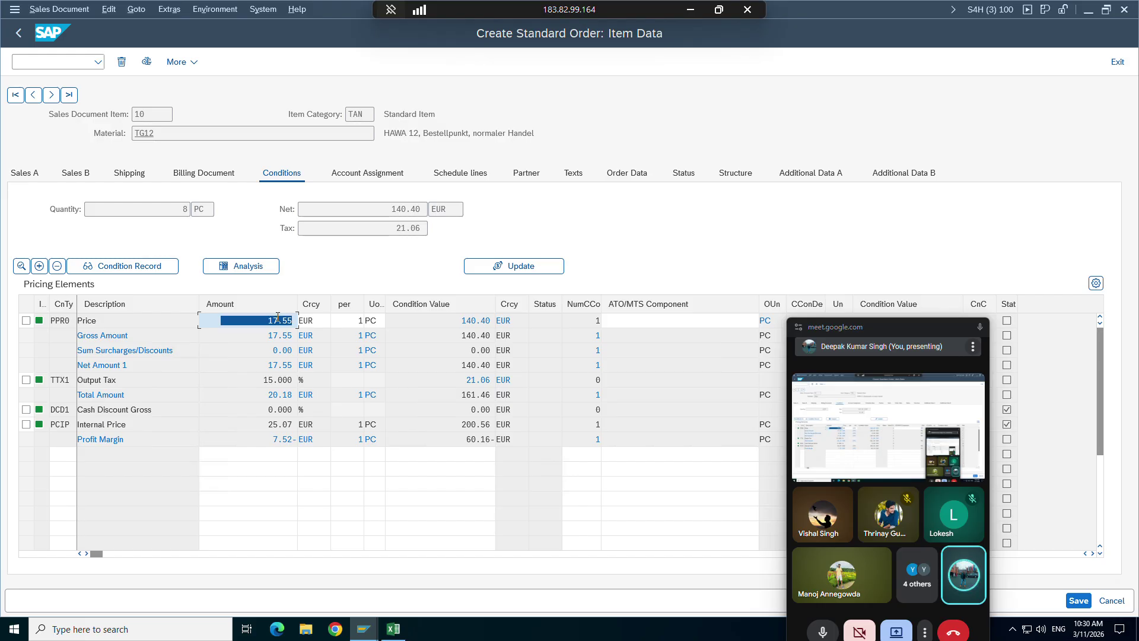
pyautogui.write('2,000')
pyautogui.press('Return')
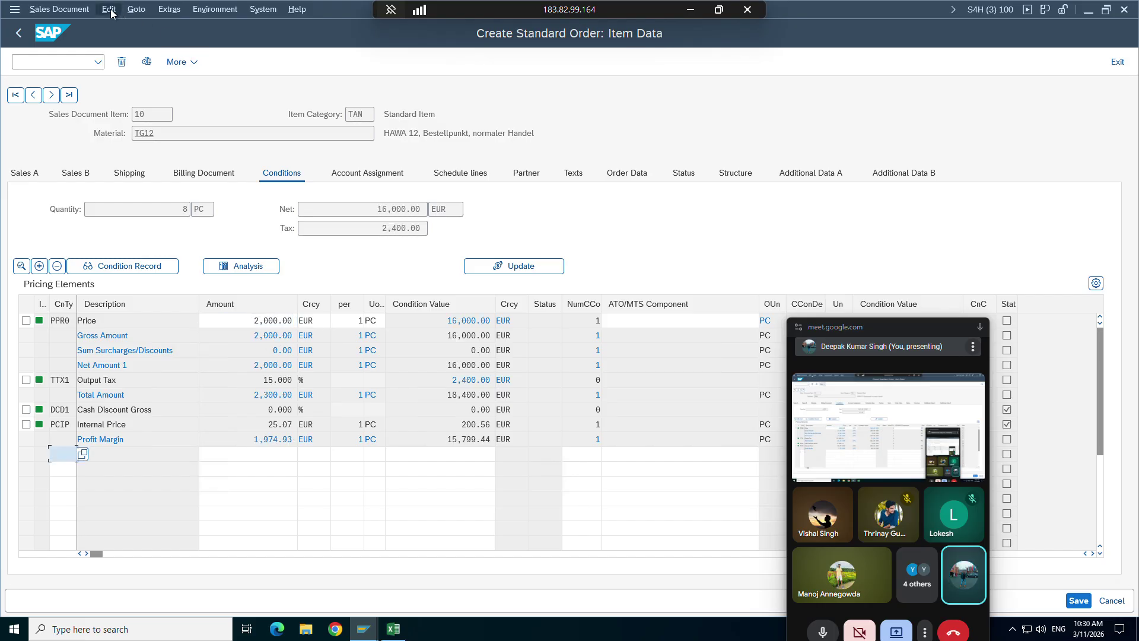
# Check the order for completeness with the incompletion log and save it from the overview
pyautogui.click(108, 9)
pyautogui.click(122, 188)
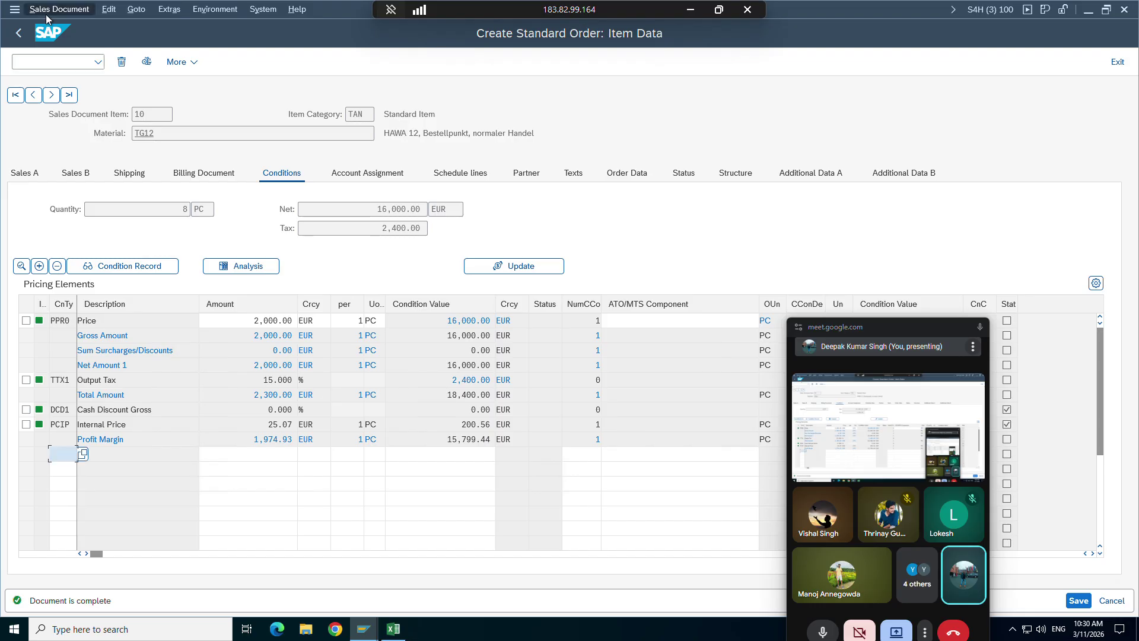
pyautogui.click(59, 9)
pyautogui.click(237, 77)
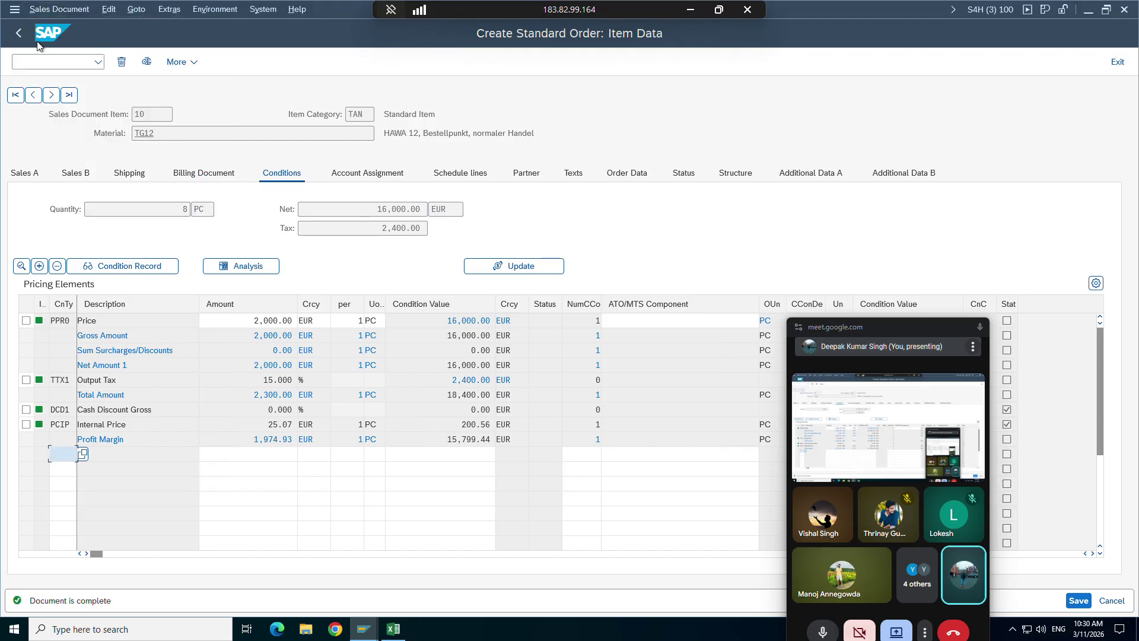
pyautogui.click(19, 33)
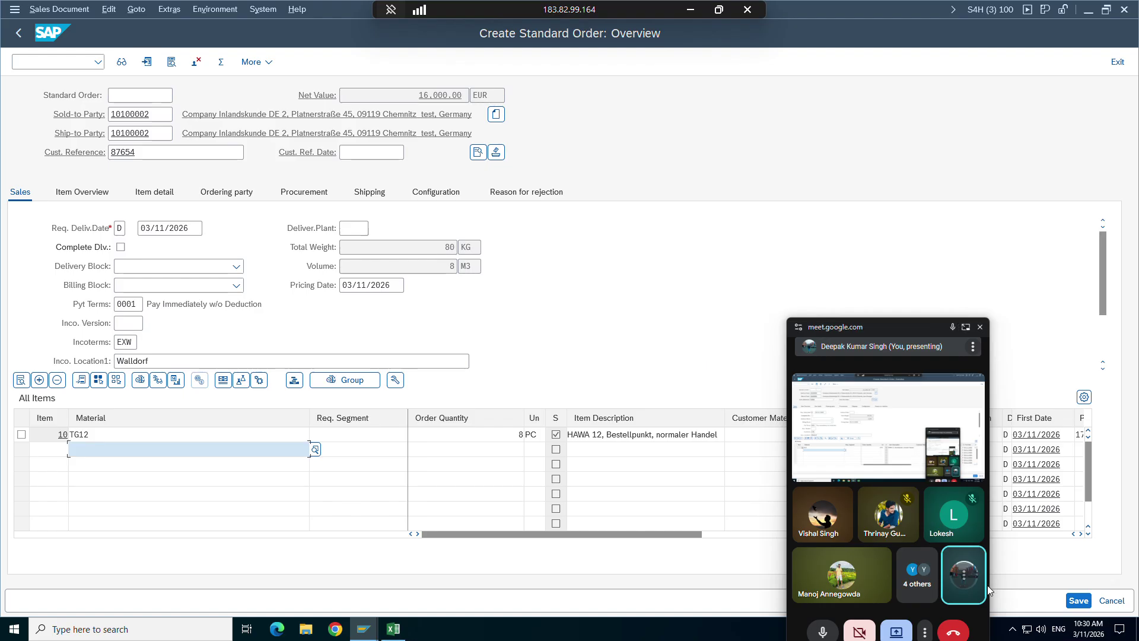
pyautogui.click(1076, 601)
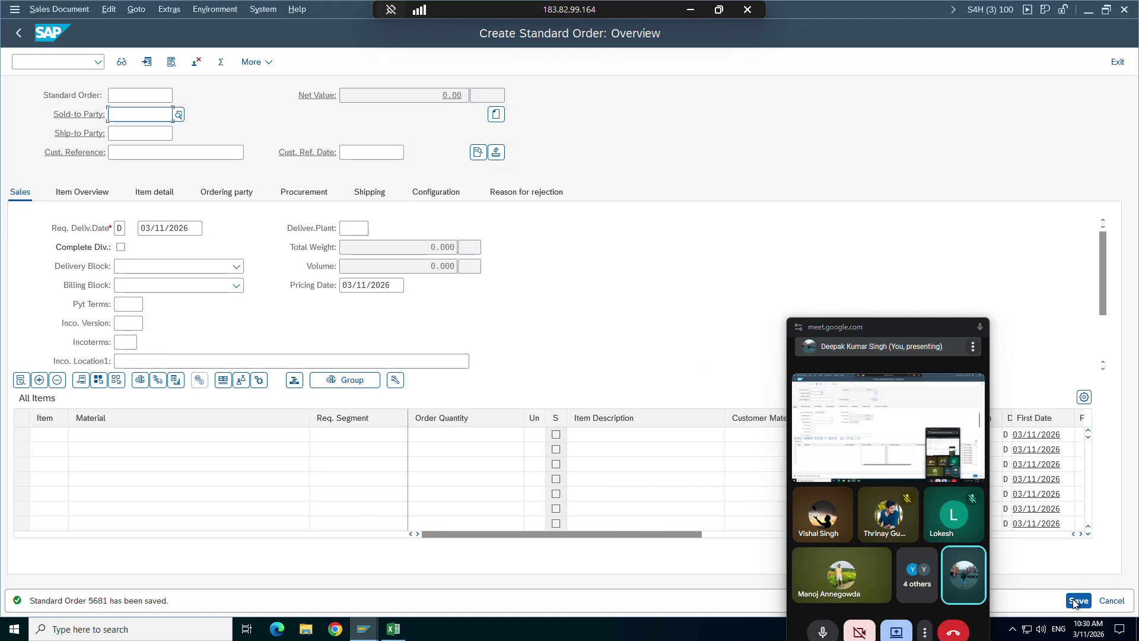
# Display the saved standard order and switch it to change mode
pyautogui.click(60, 9)
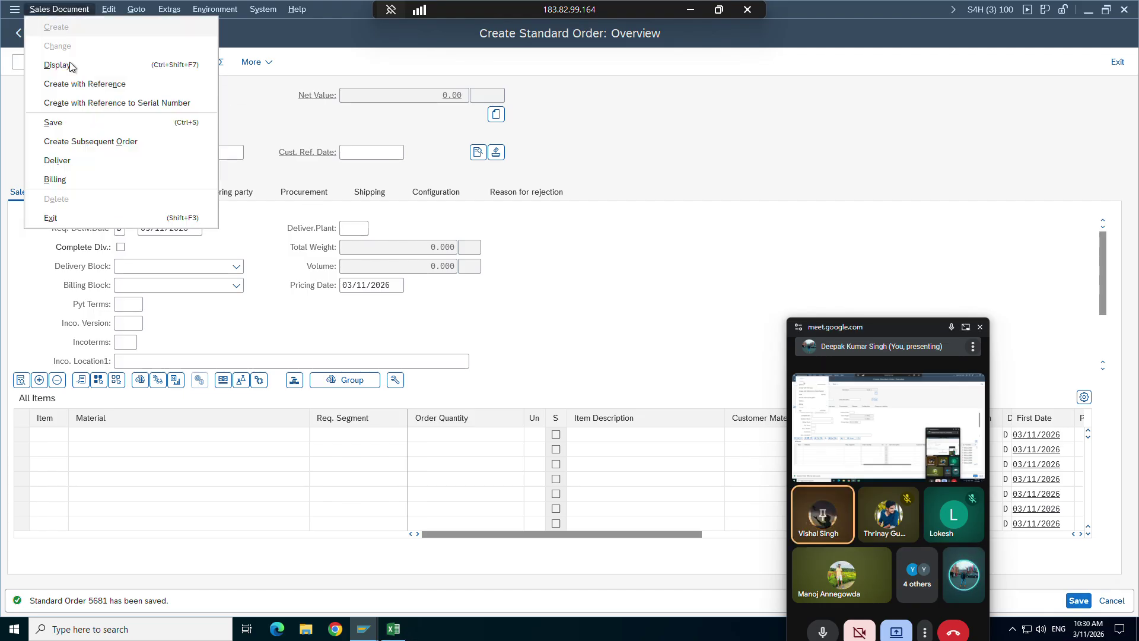
pyautogui.click(58, 65)
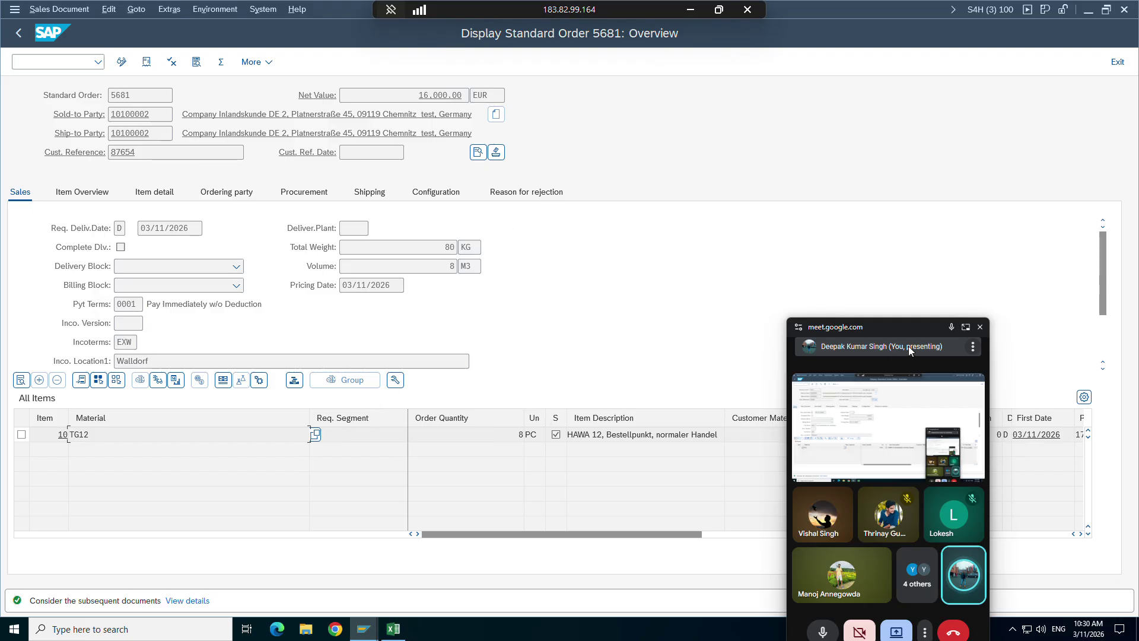
pyautogui.moveTo(909, 346); pyautogui.dragTo(883, 501)
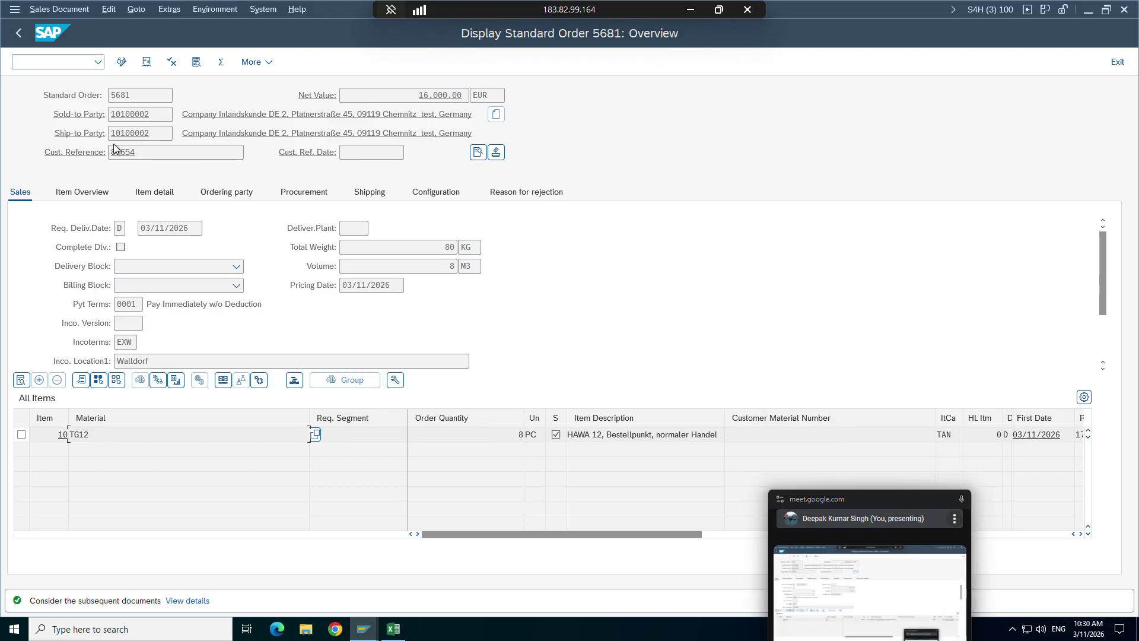
pyautogui.click(88, 11)
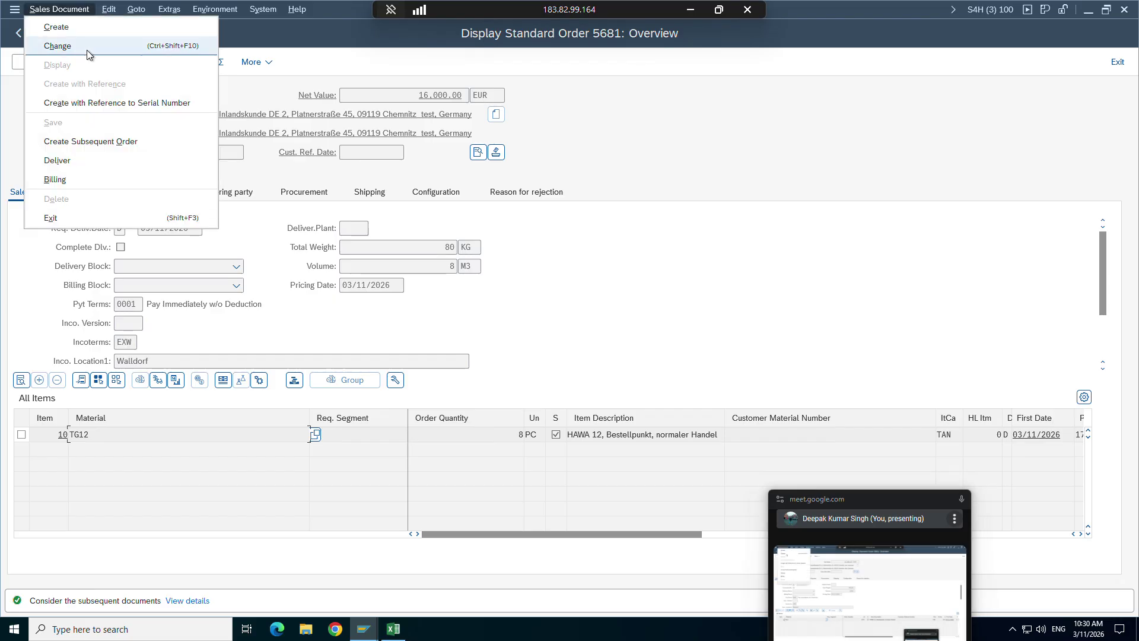
pyautogui.click(60, 43)
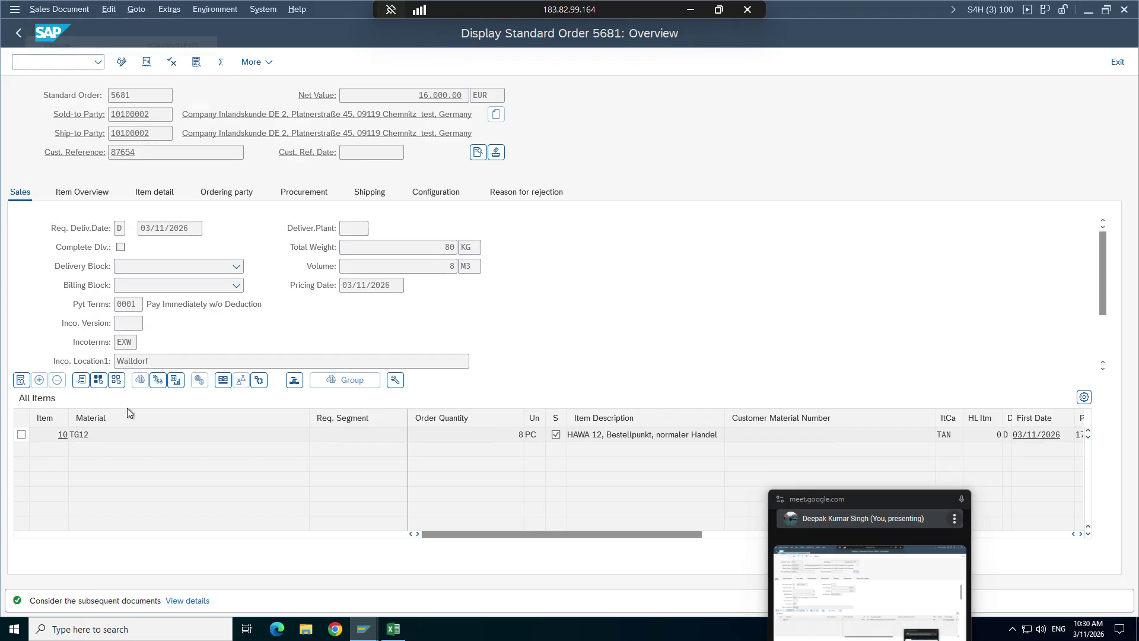
# Add material TG13 with an order quantity of 90 as a second item and accept its delivery proposal
pyautogui.doubleClick(88, 433)
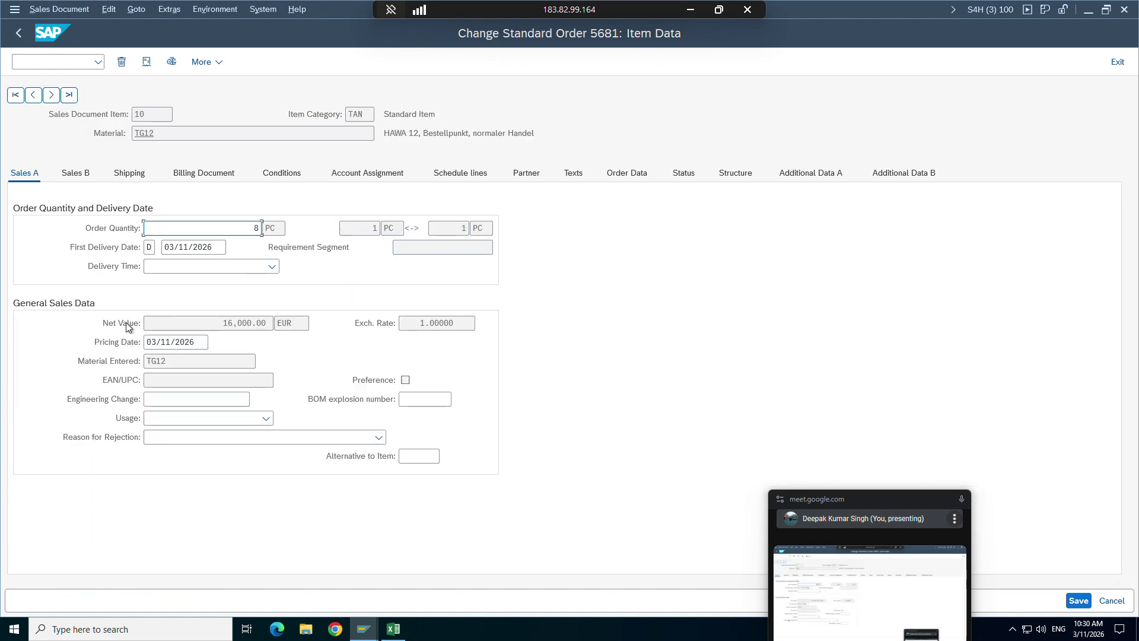
pyautogui.click(22, 32)
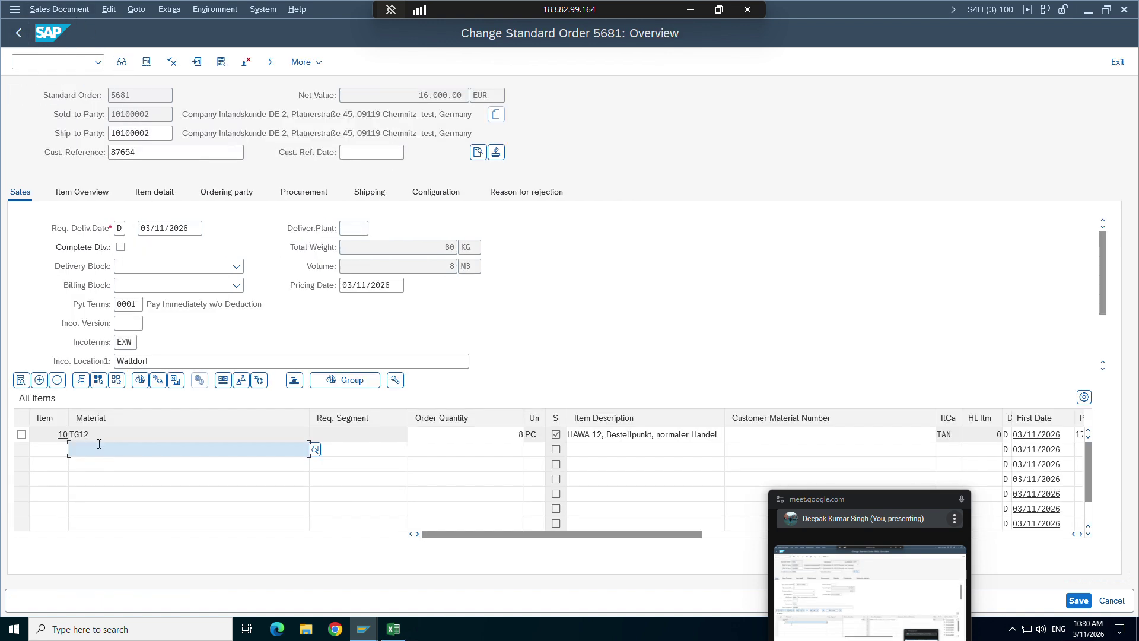
pyautogui.write('tg13')
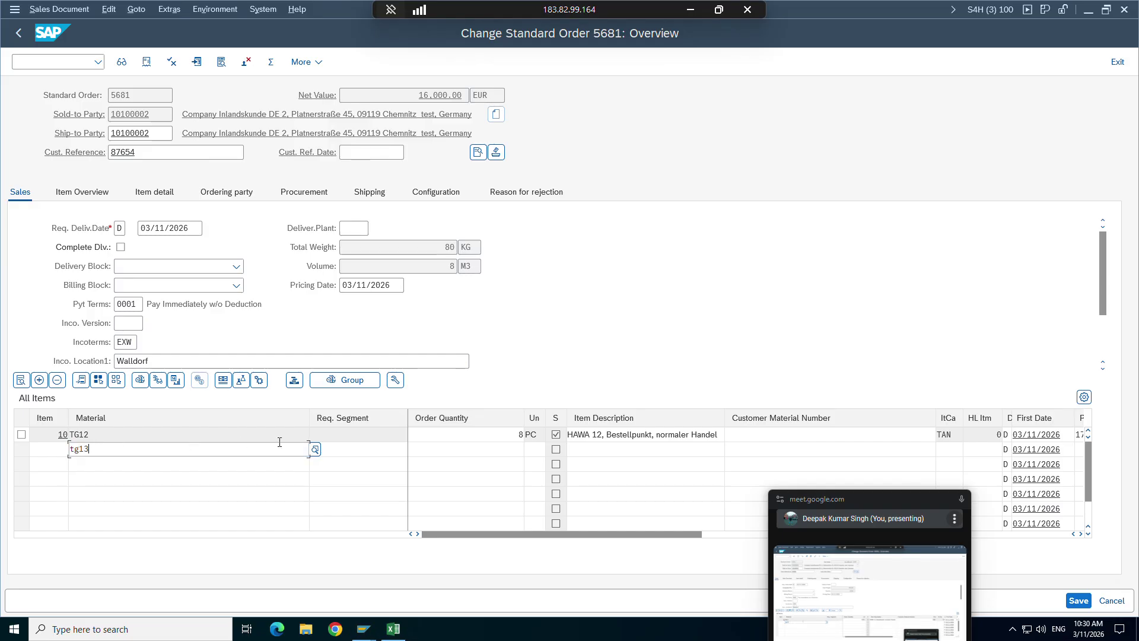
pyautogui.click(486, 450)
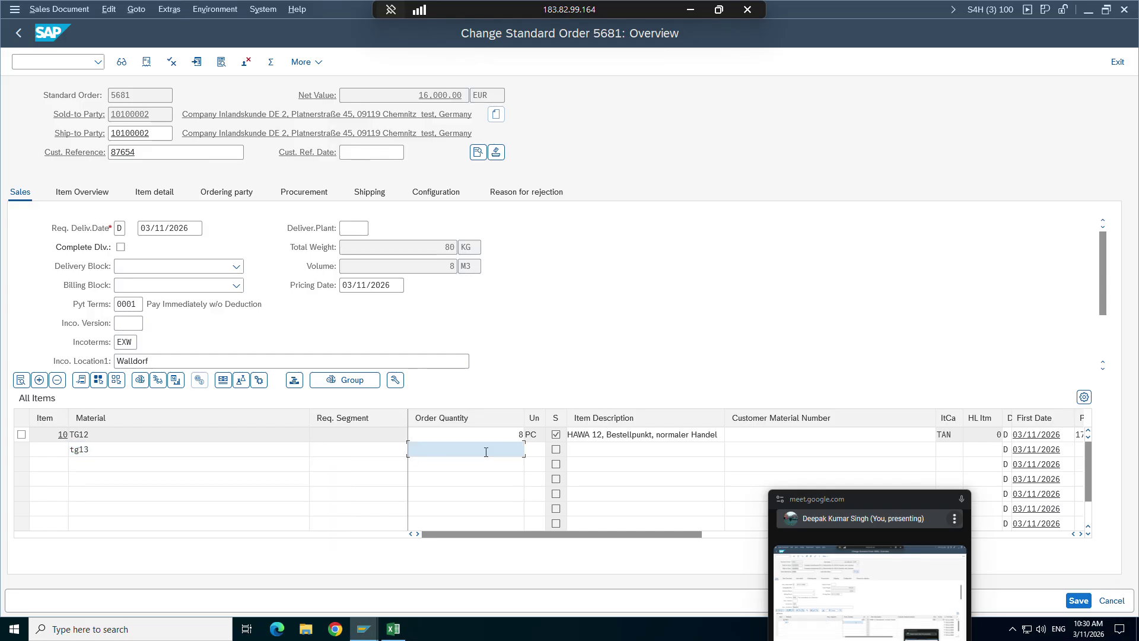
pyautogui.write('90')
pyautogui.press('Return')
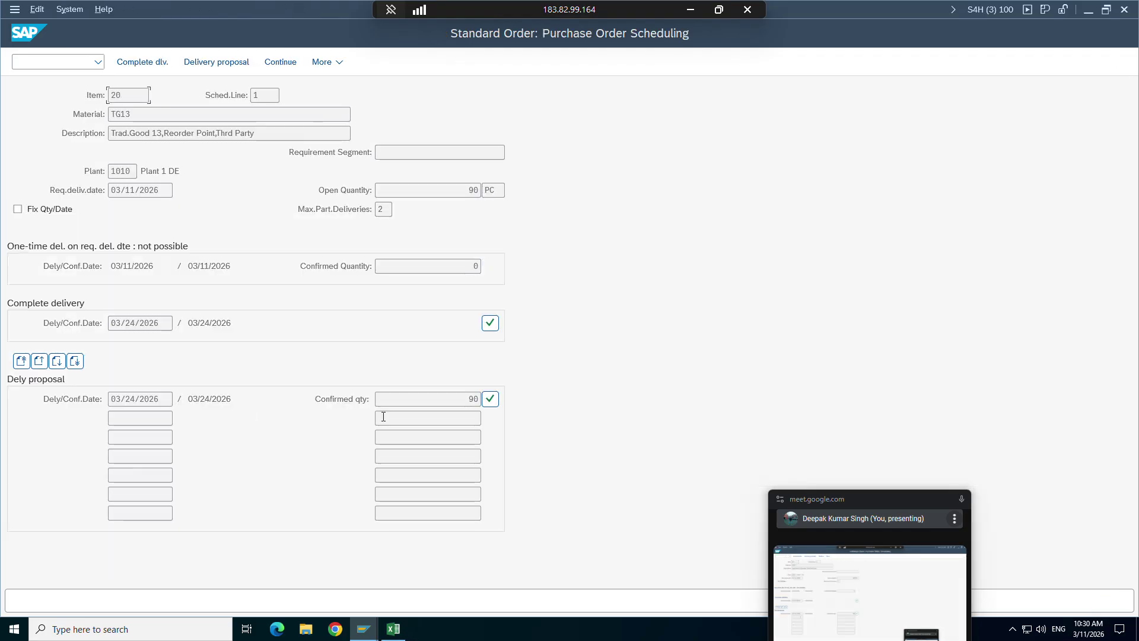
pyautogui.click(488, 401)
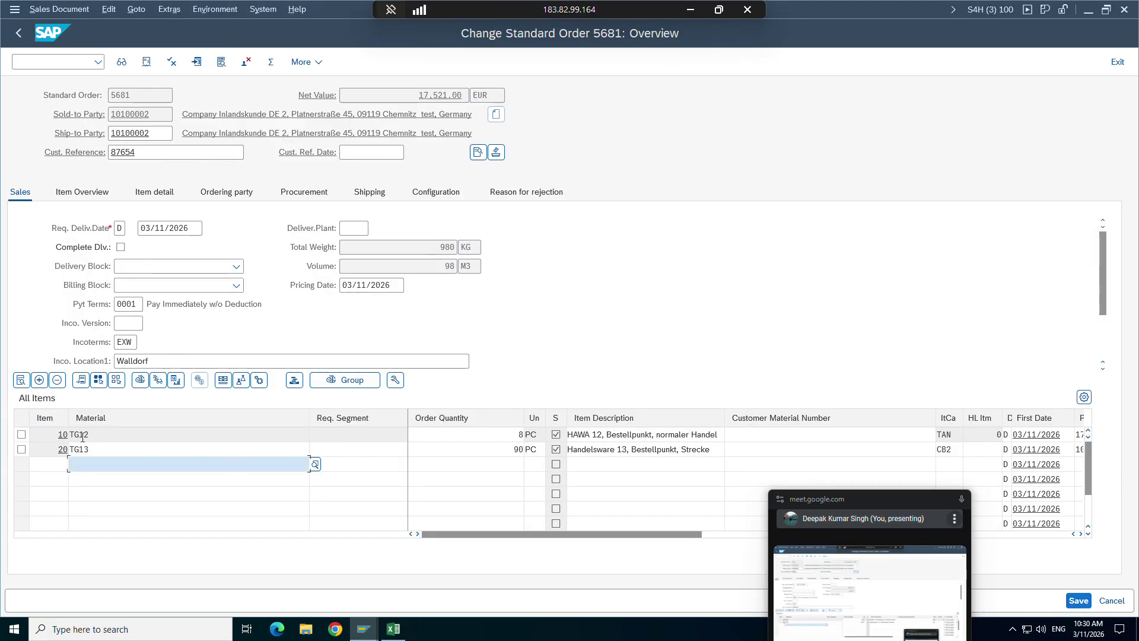
# Set the delivering plant of the TG12 item to 1010 in its shipping data
pyautogui.doubleClick(82, 438)
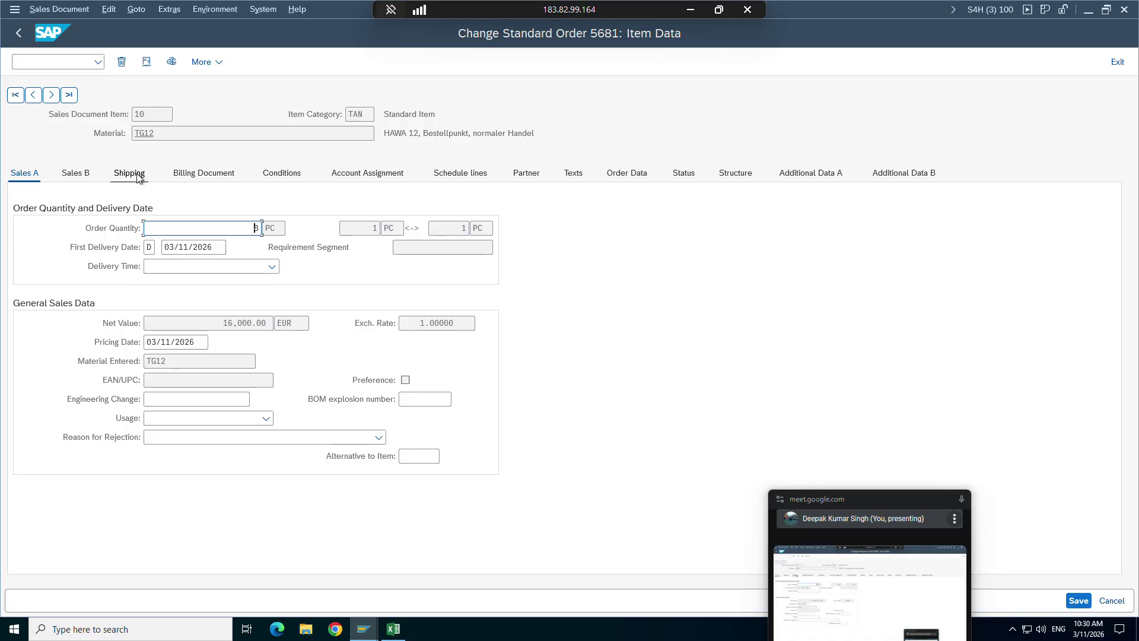
pyautogui.click(137, 177)
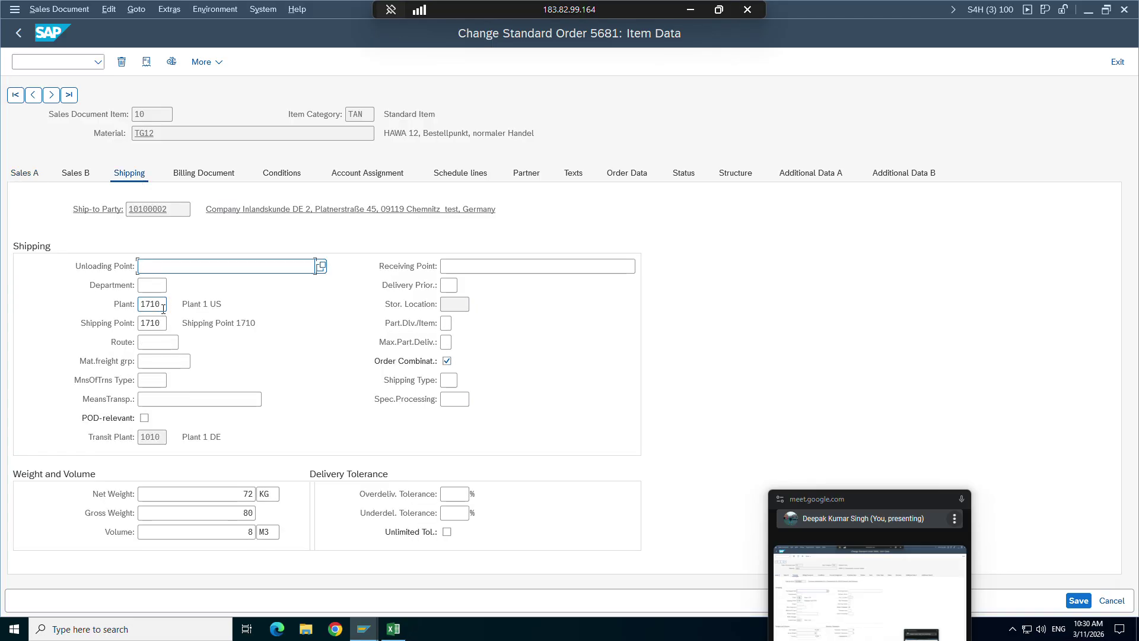
pyautogui.click(162, 308)
pyautogui.doubleClick(162, 308)
pyautogui.write('10')
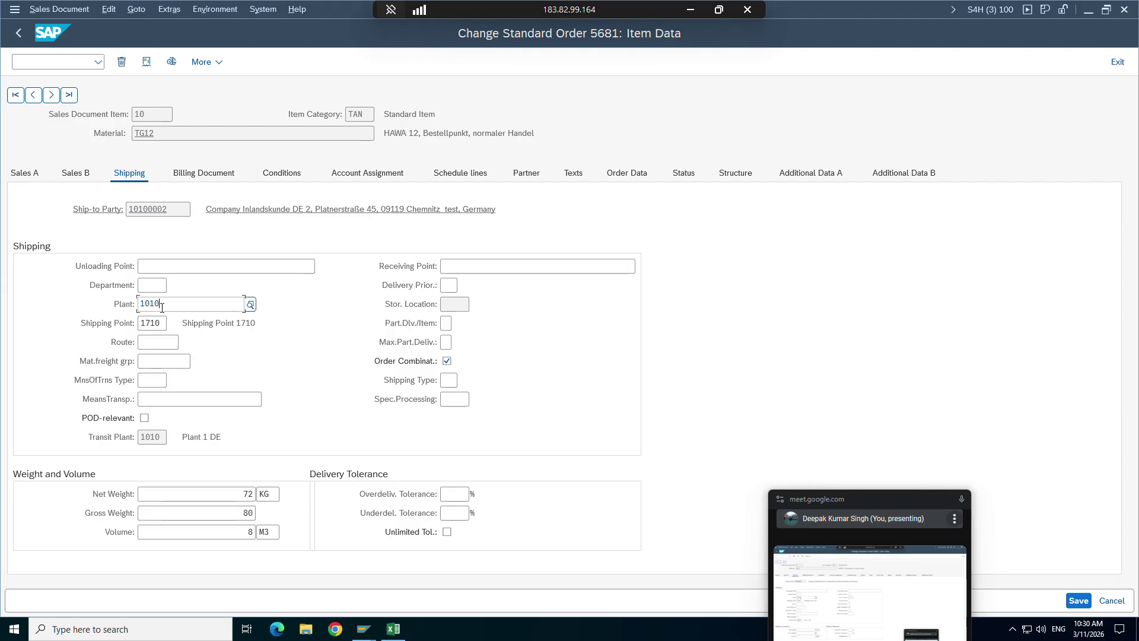
pyautogui.press('Return')
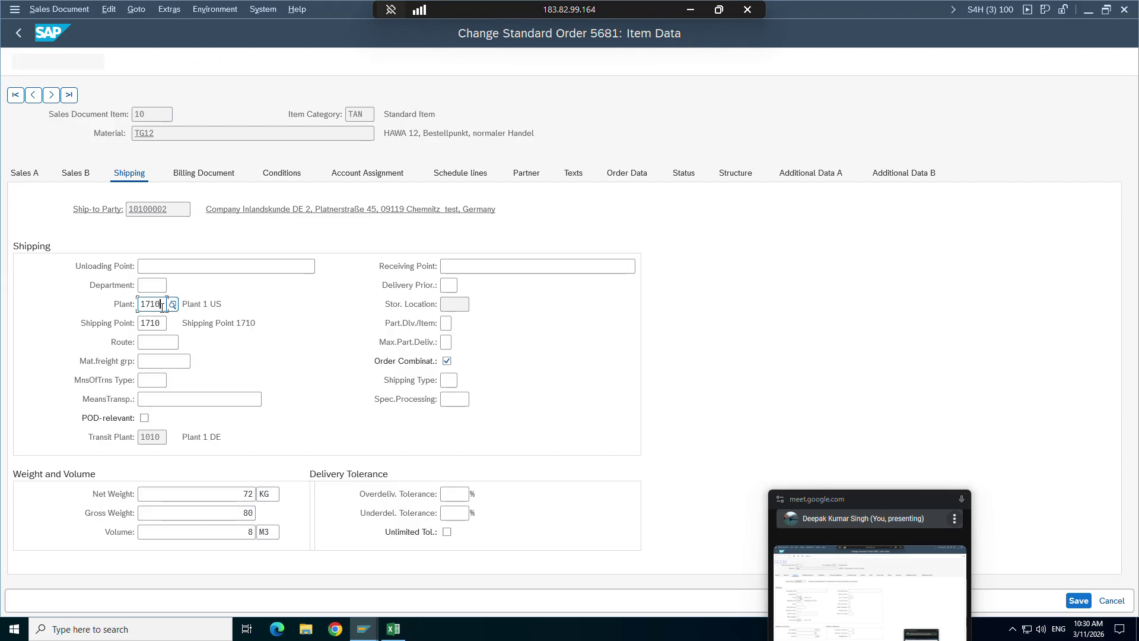
# Go to the TG13 item and check the order for completeness with the incompletion log
pyautogui.click(51, 95)
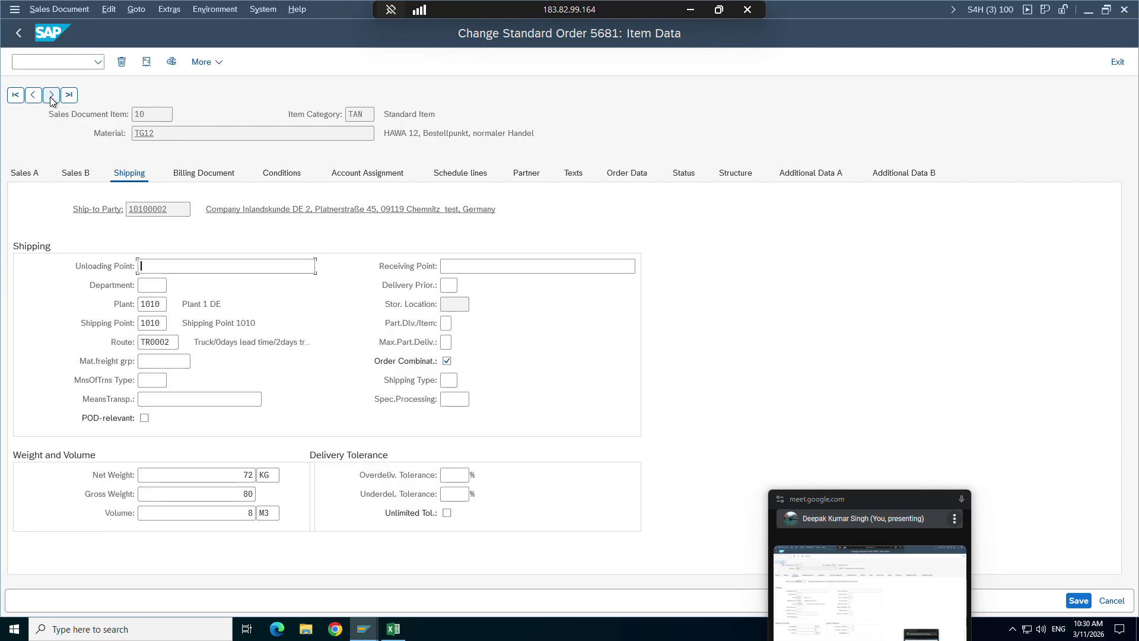
pyautogui.click(112, 9)
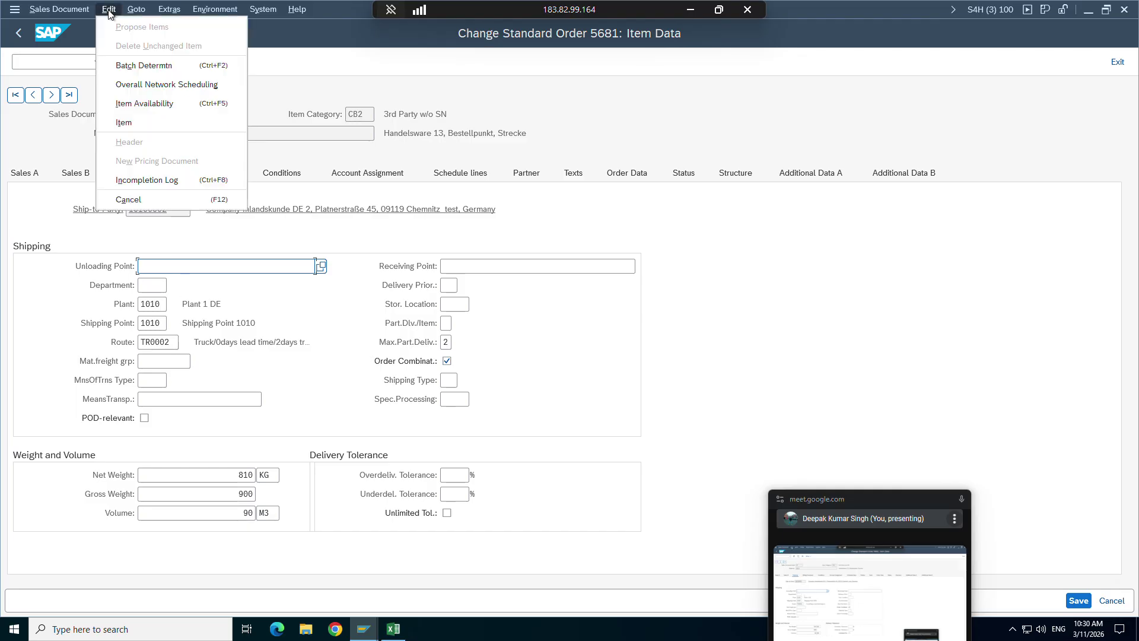
pyautogui.click(127, 179)
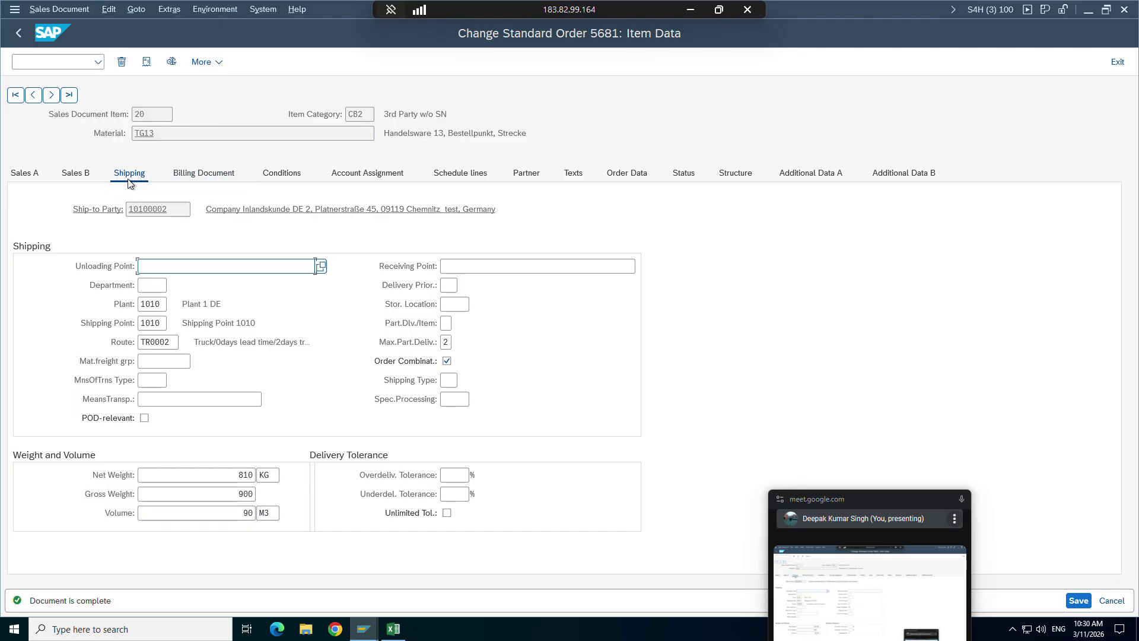
pyautogui.click(73, 9)
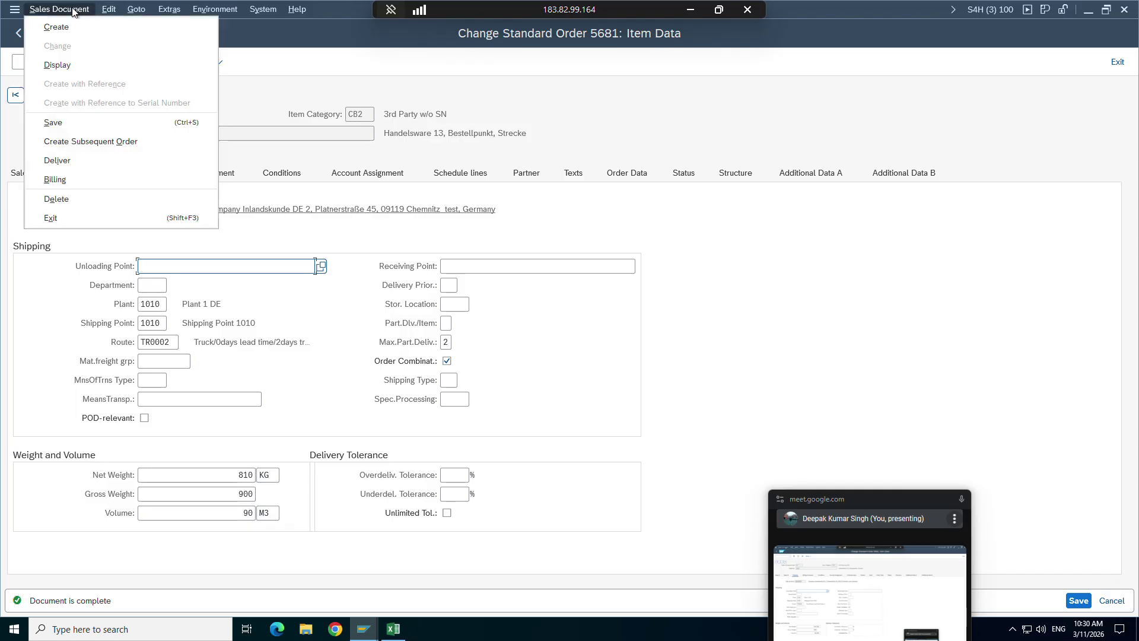
pyautogui.click(259, 70)
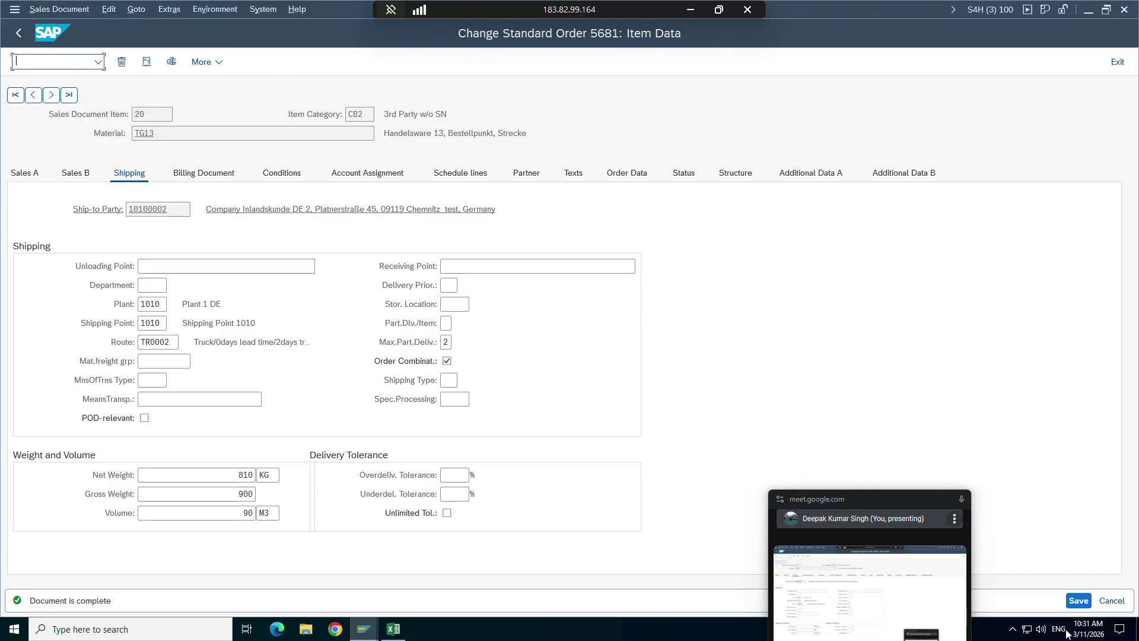
# Set the PPR0 price amount of the TG13 item to 60,000 EUR per piece and save the order
pyautogui.click(278, 177)
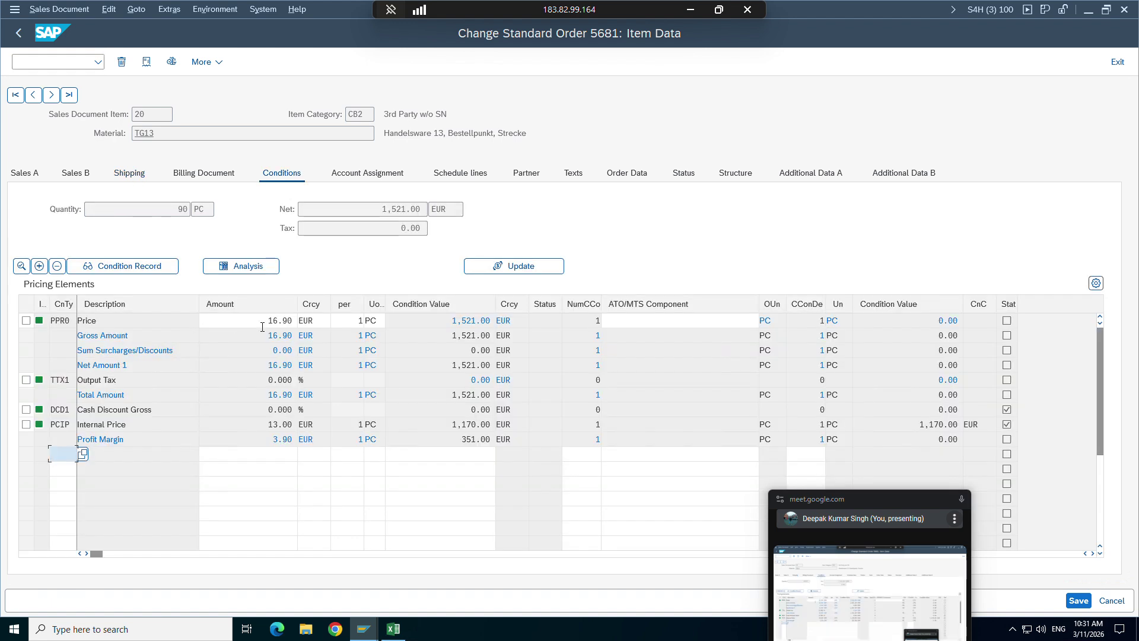
pyautogui.moveTo(262, 327); pyautogui.dragTo(304, 329)
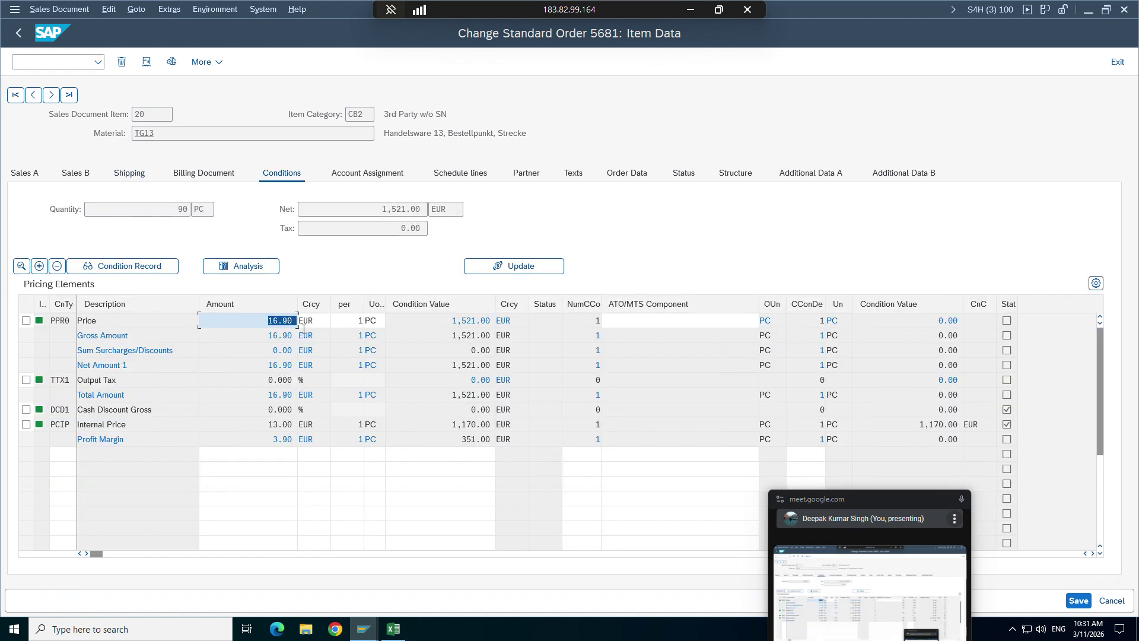
pyautogui.write('60000')
pyautogui.press('Return')
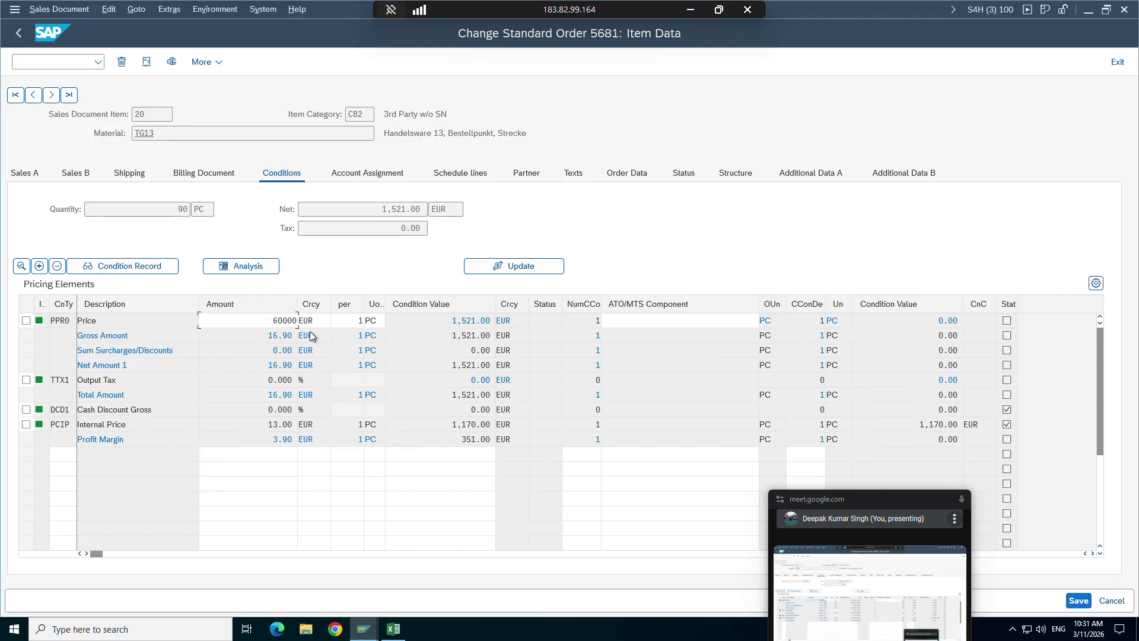
pyautogui.click(1076, 600)
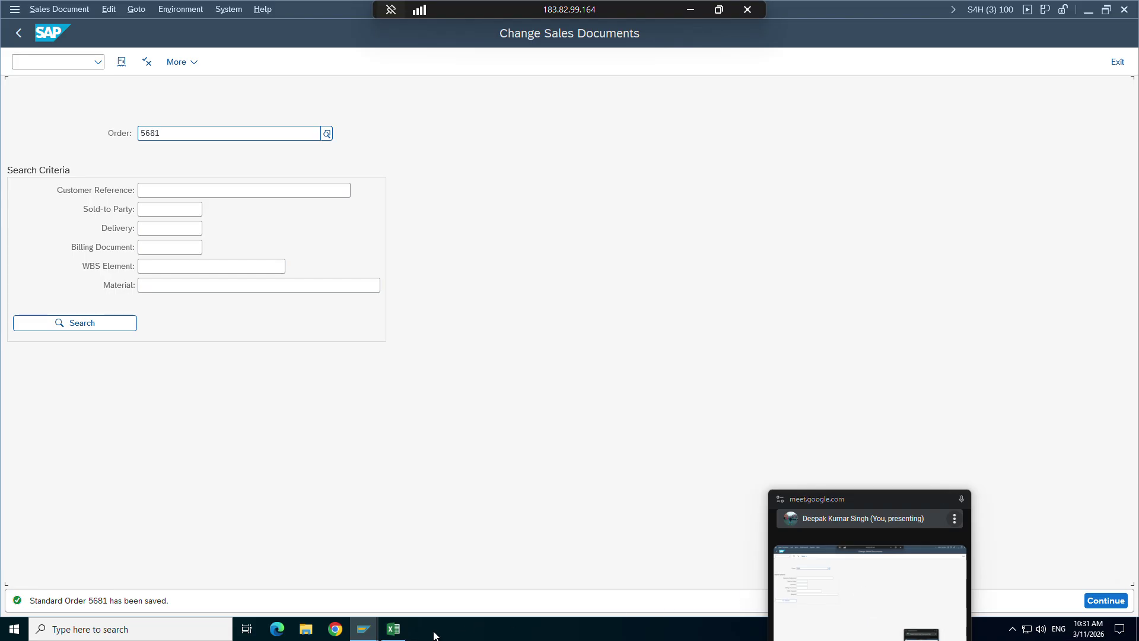
# Start transaction VKM1 for credit-relevant SD documents in the session used to change the sales order
pyautogui.click(364, 629)
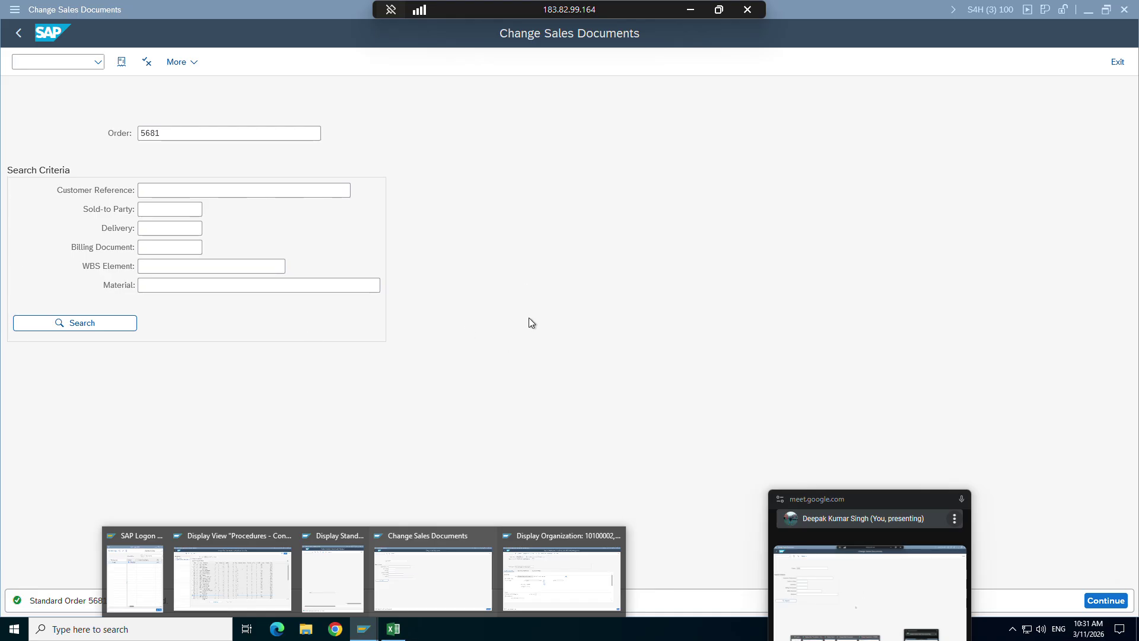
pyautogui.click(447, 561)
pyautogui.doubleClick(151, 133)
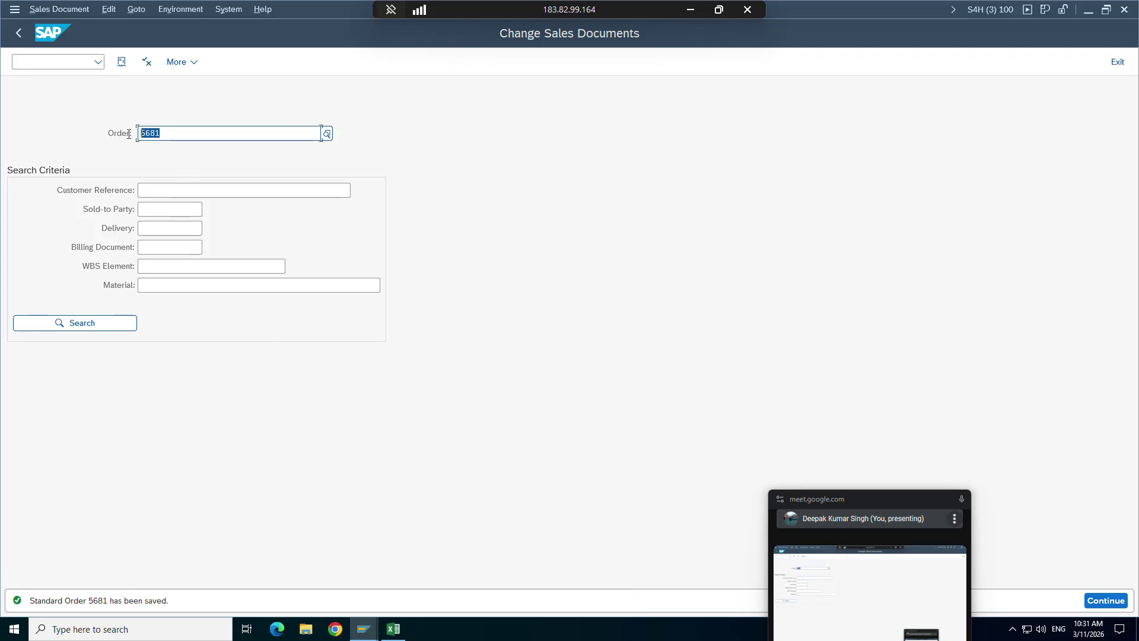
pyautogui.click(128, 135)
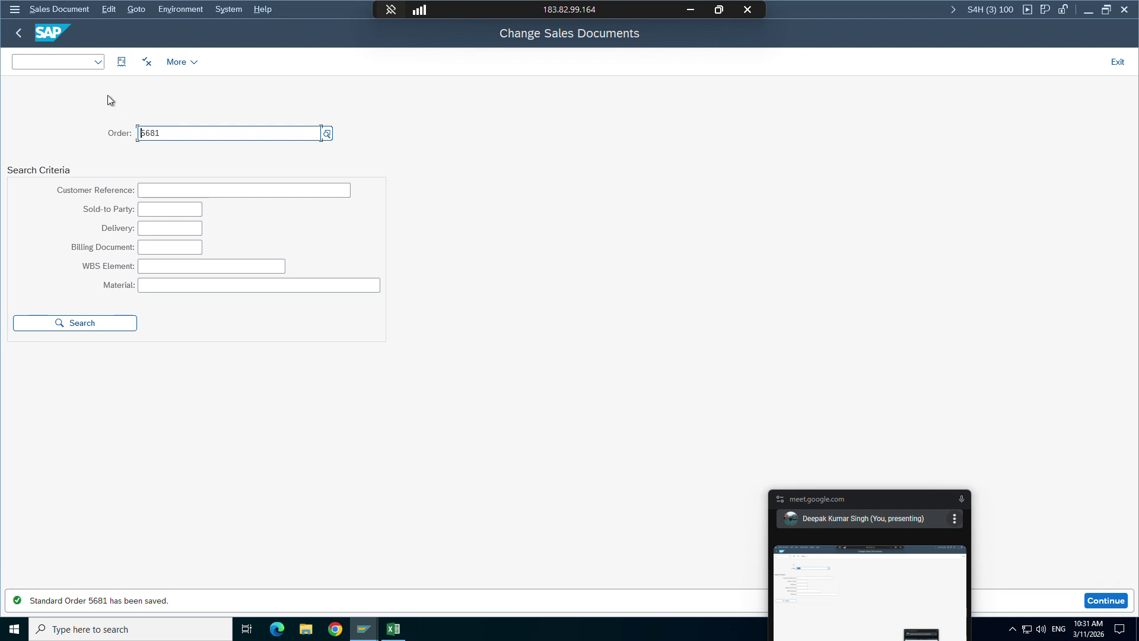
pyautogui.click(55, 64)
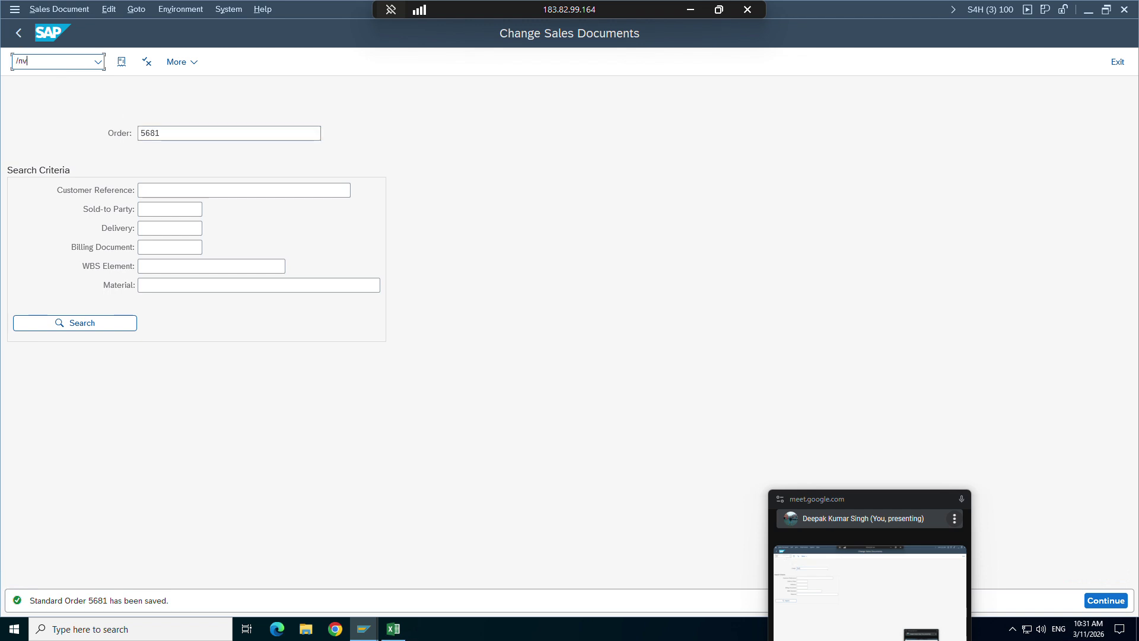
pyautogui.write('/nvkm1')
pyautogui.press('Return')
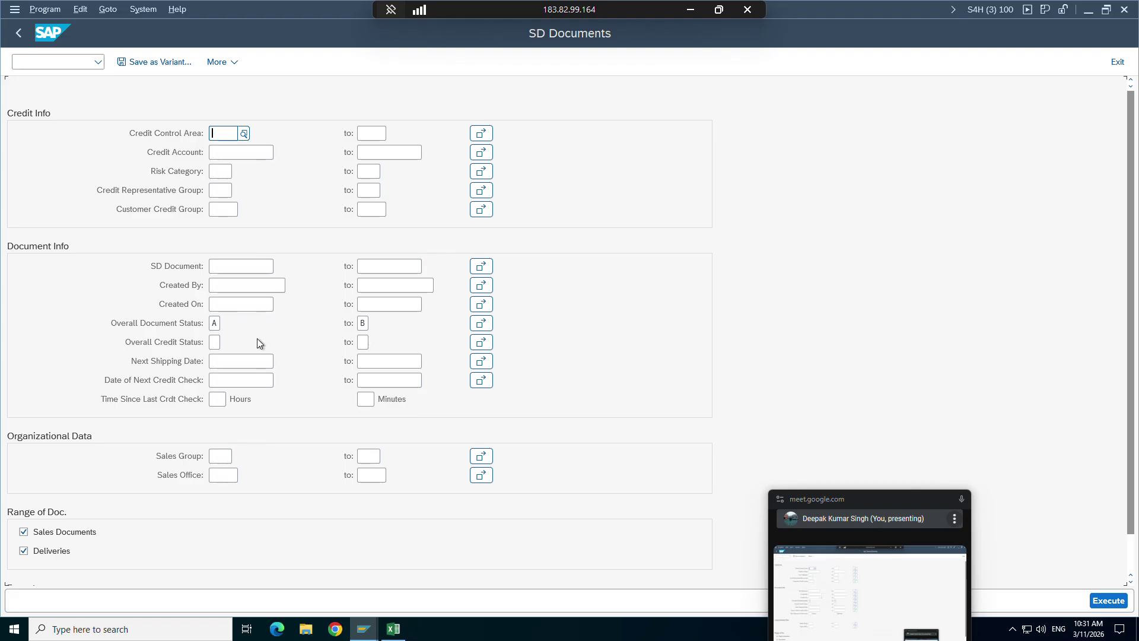
# Enter the saved order's number as the SD document in the selection criteria
pyautogui.rightClick(225, 266)
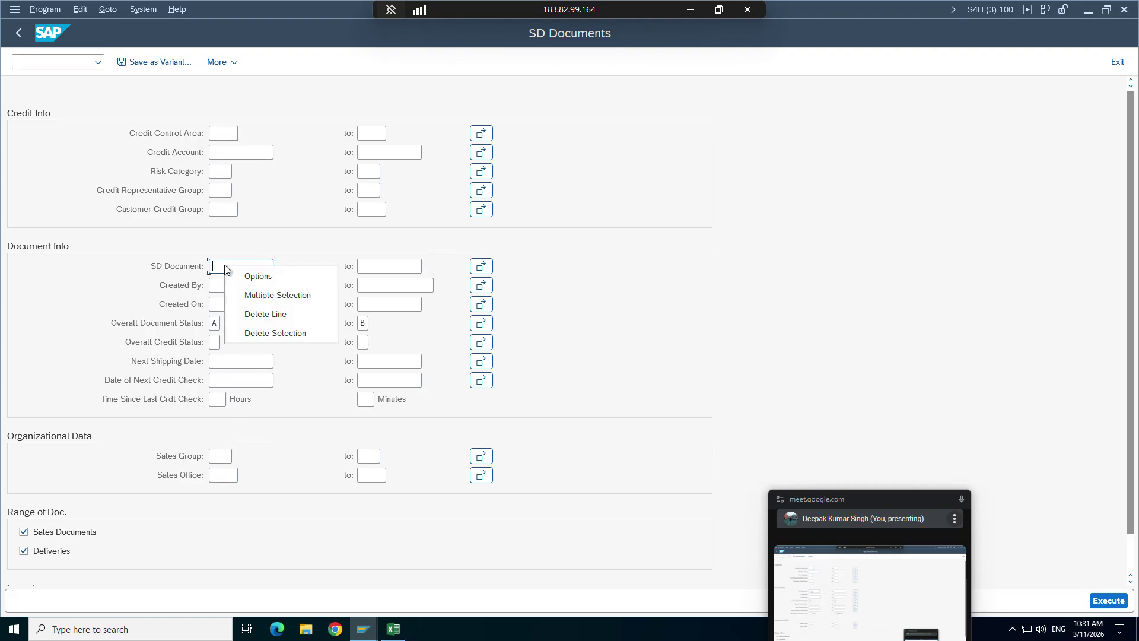
pyautogui.press('Escape')
pyautogui.click(364, 629)
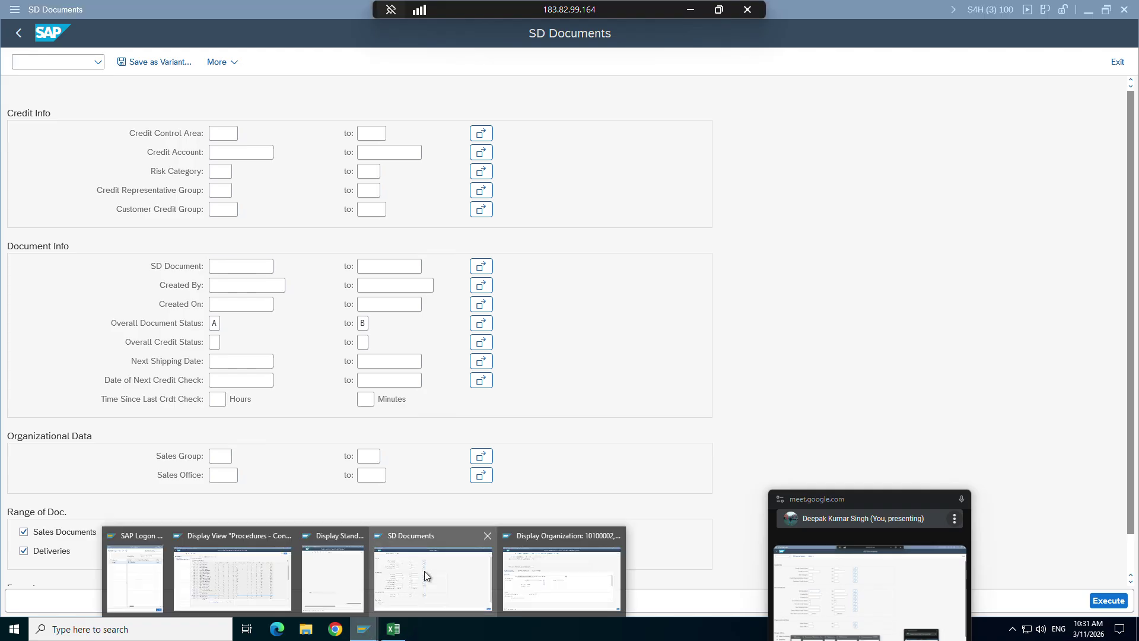
pyautogui.click(443, 561)
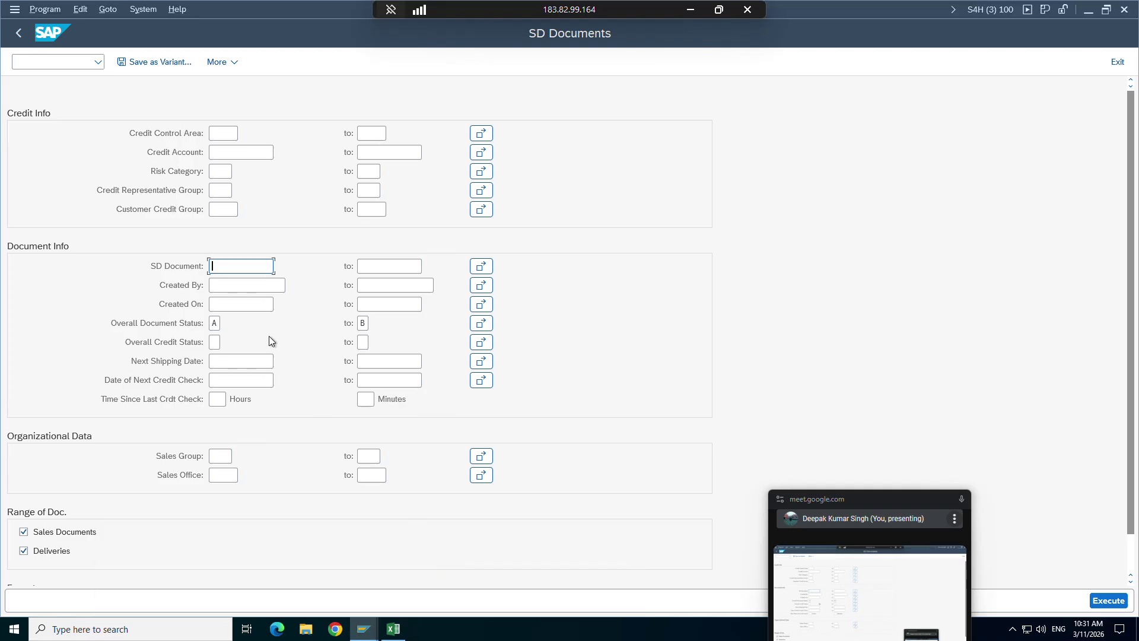
pyautogui.write('5681')
pyautogui.moveTo(235, 265); pyautogui.dragTo(216, 266)
# Switch to the business partner session and start creating an outbound delivery with order reference
pyautogui.click(365, 627)
pyautogui.click(570, 564)
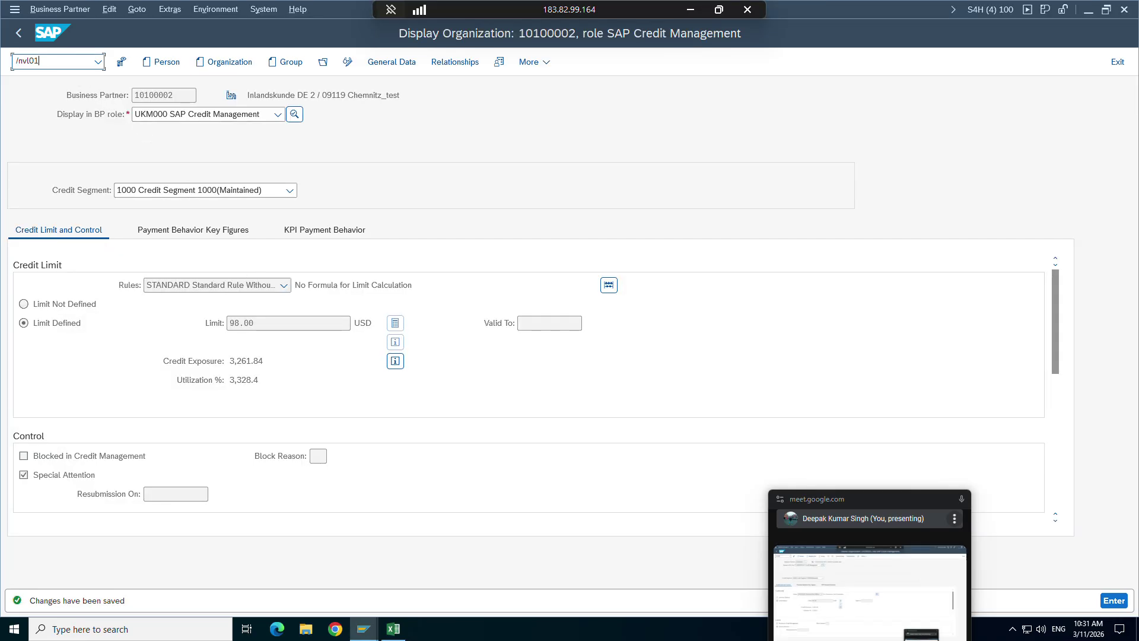
pyautogui.press('Return')
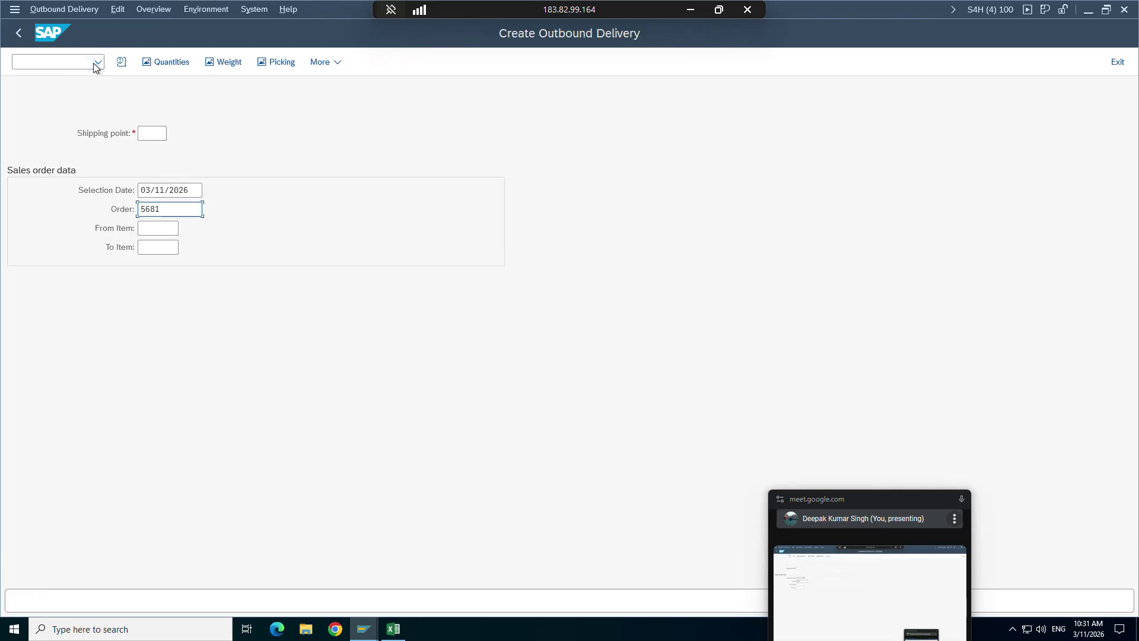
pyautogui.click(56, 61)
pyautogui.click(64, 79)
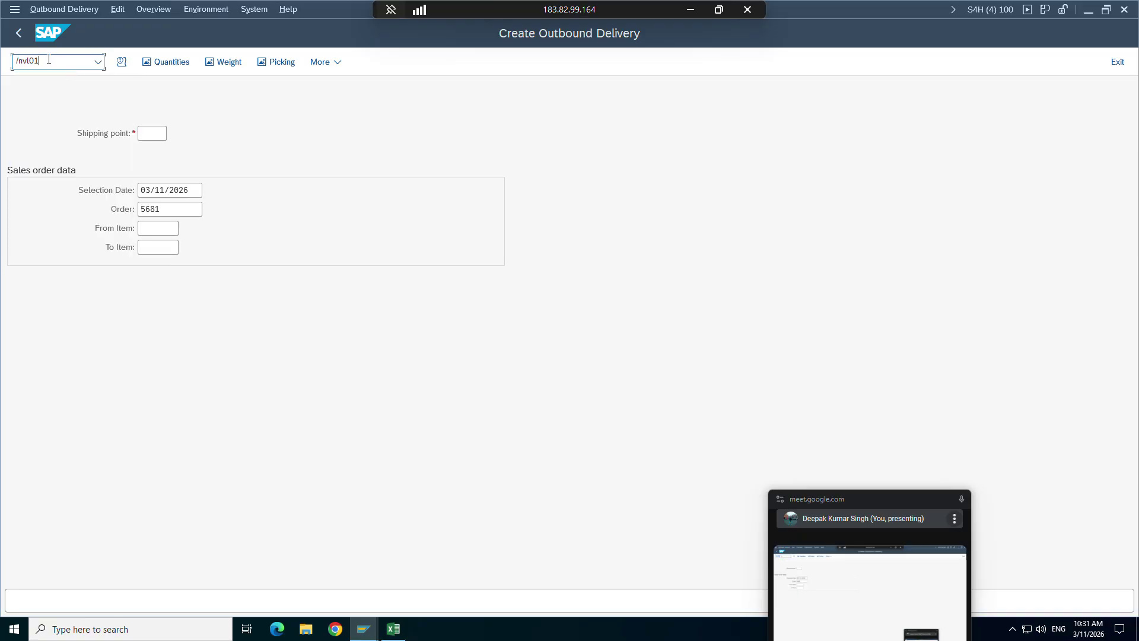
pyautogui.press('Return')
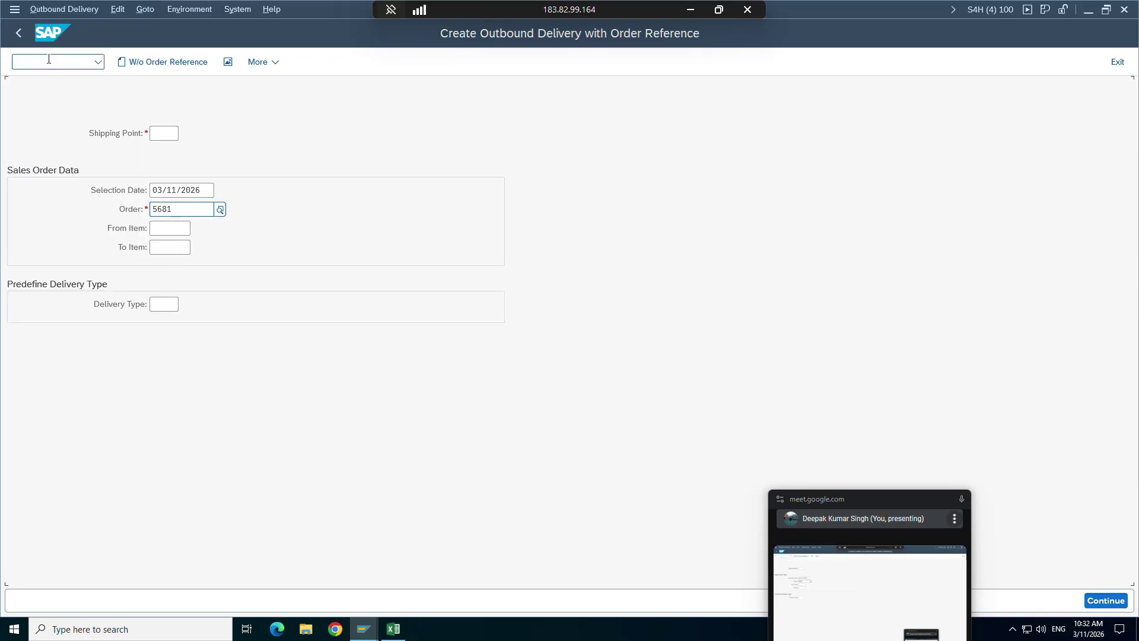
# Enter the shipping point and continue to the item overview of the outbound delivery for the referenced order
pyautogui.click(163, 133)
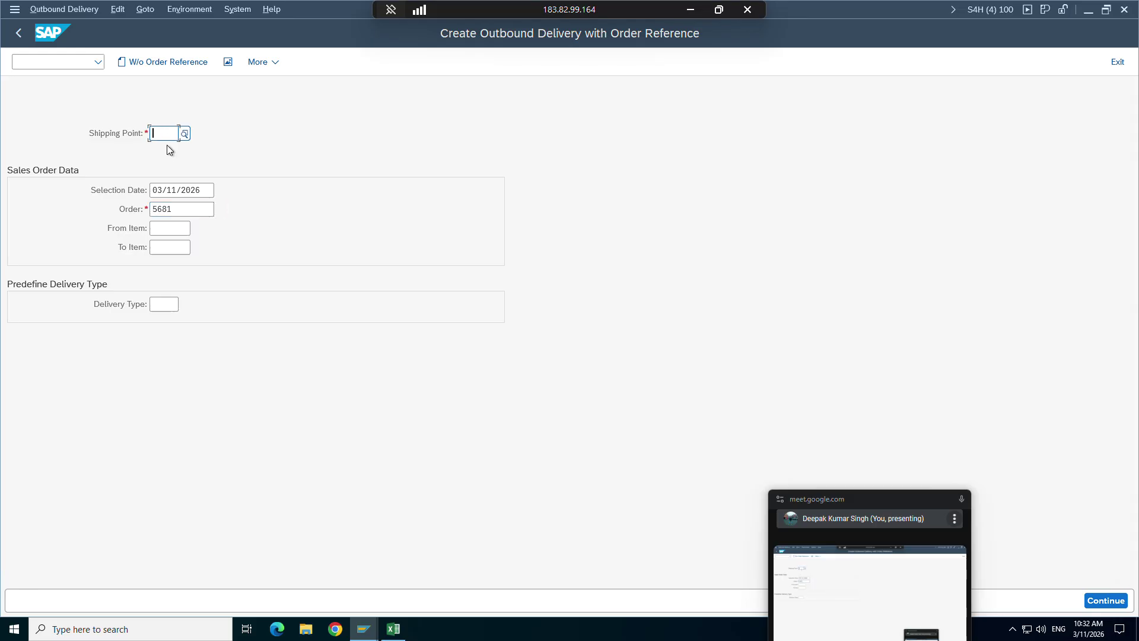
pyautogui.write('101\\0')
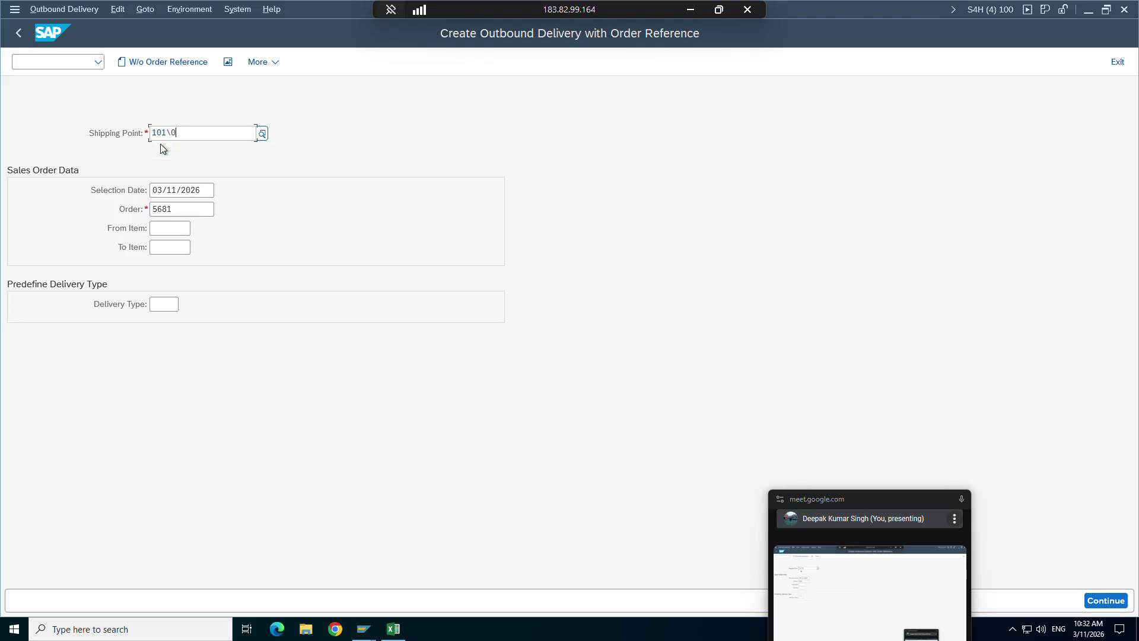
pyautogui.press('Return')
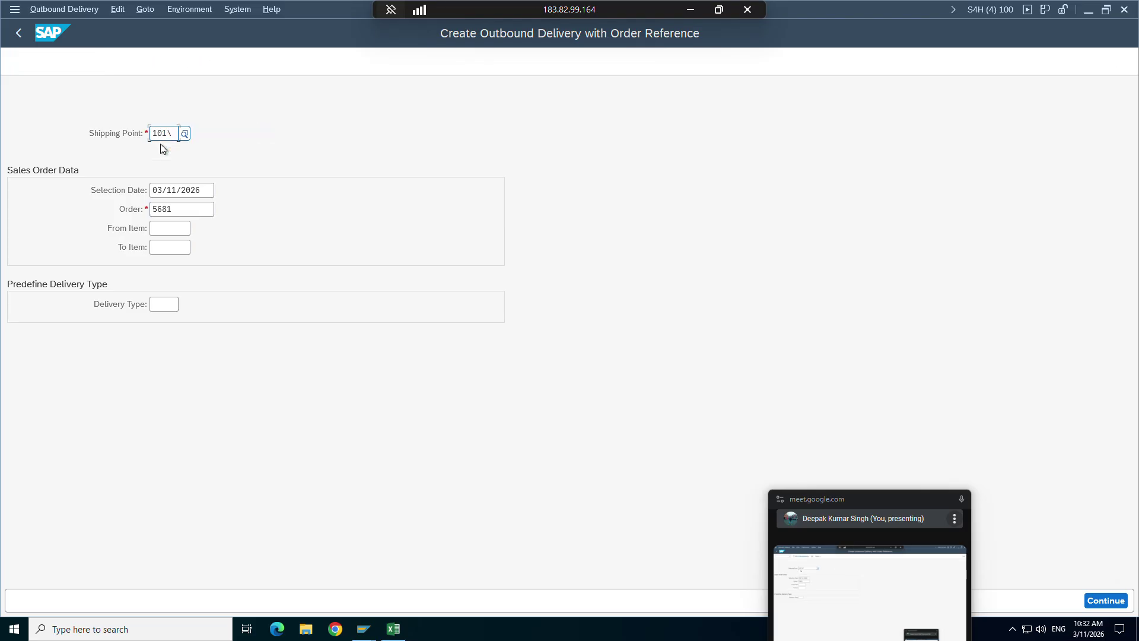
pyautogui.click(160, 143)
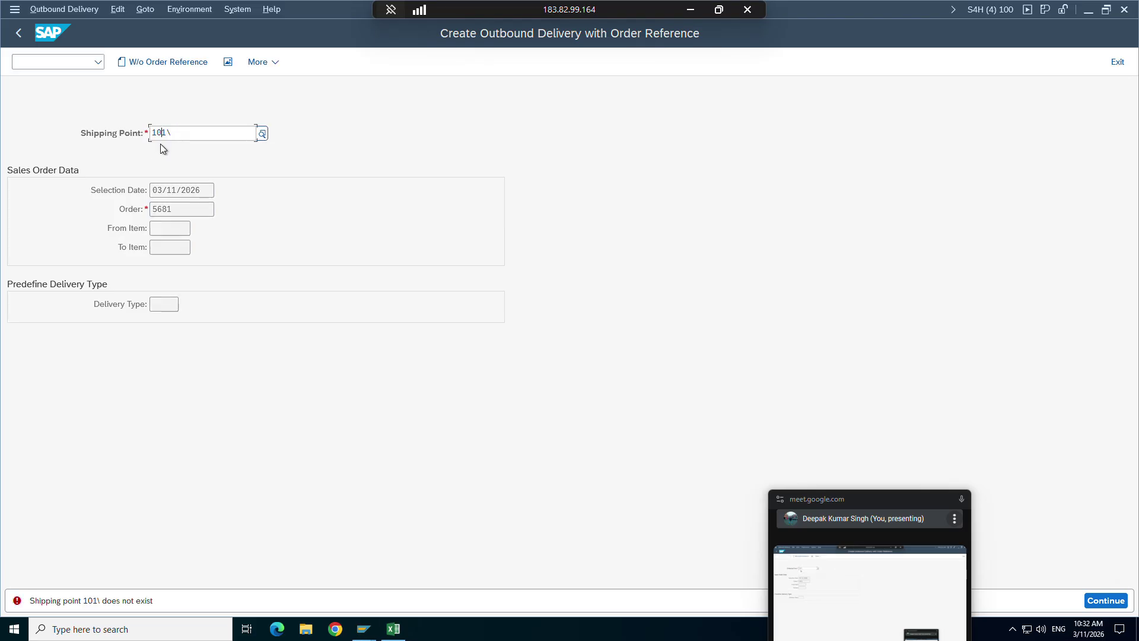
pyautogui.press('Return')
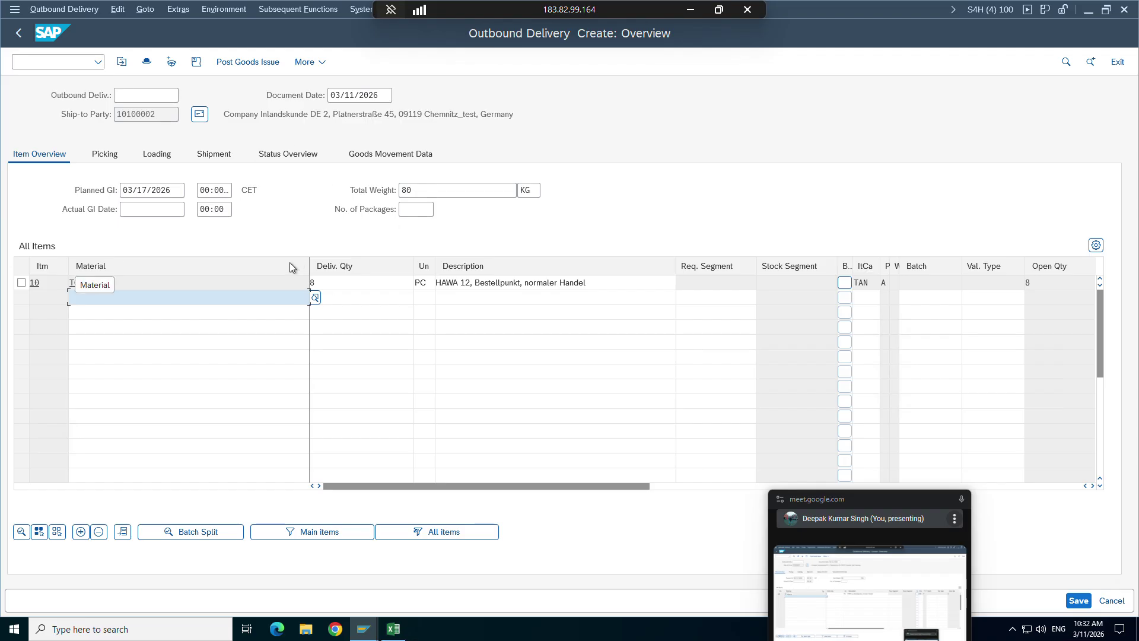
# Switch to the SD Documents session, start transaction VA03 and display the saved standard order
pyautogui.moveTo(363, 627)
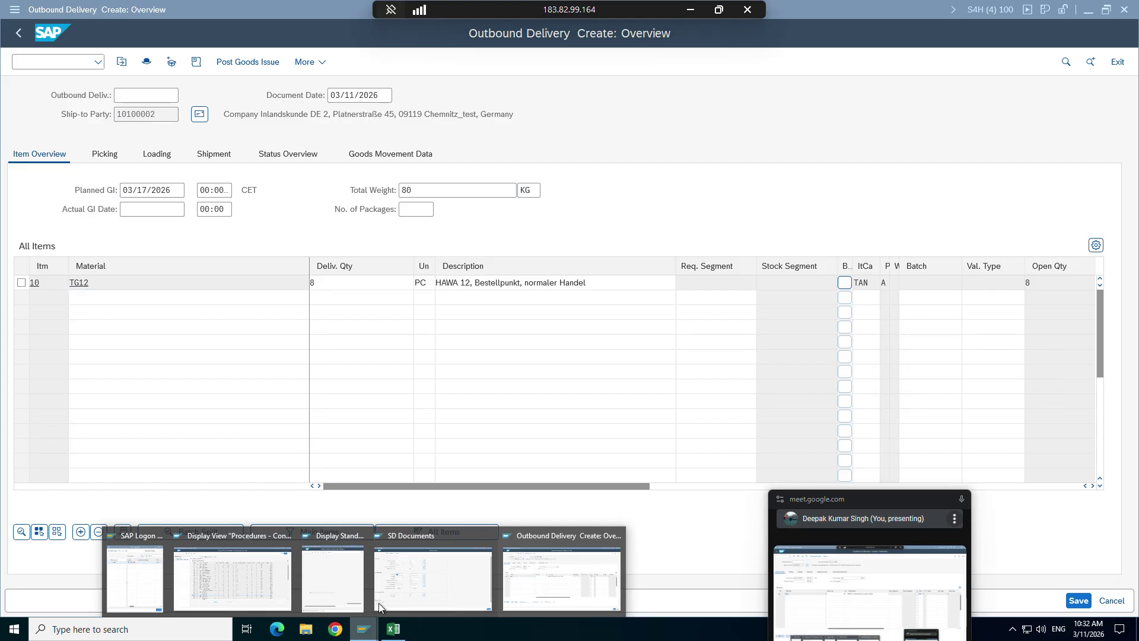
pyautogui.click(406, 569)
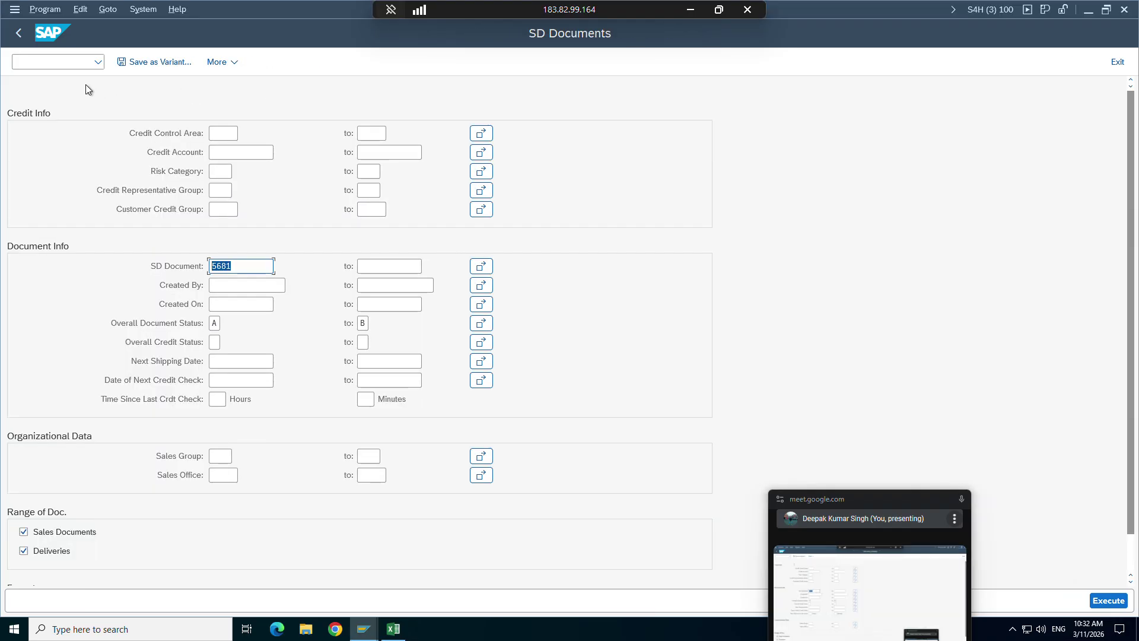
pyautogui.click(39, 61)
pyautogui.write('/nva0')
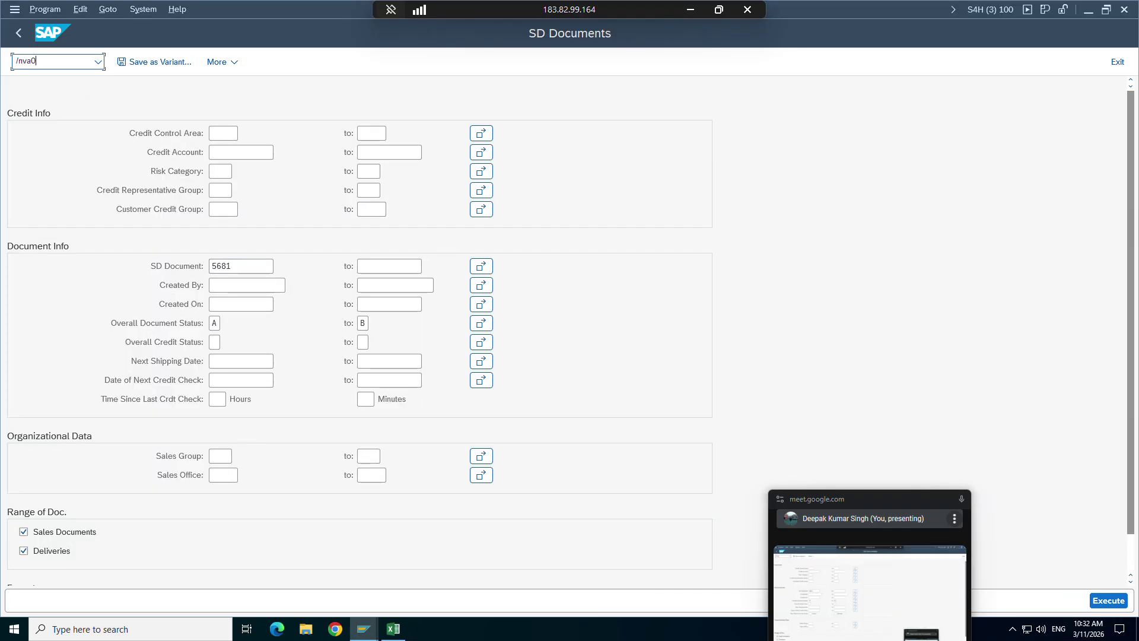
pyautogui.write('3')
pyautogui.press('Return')
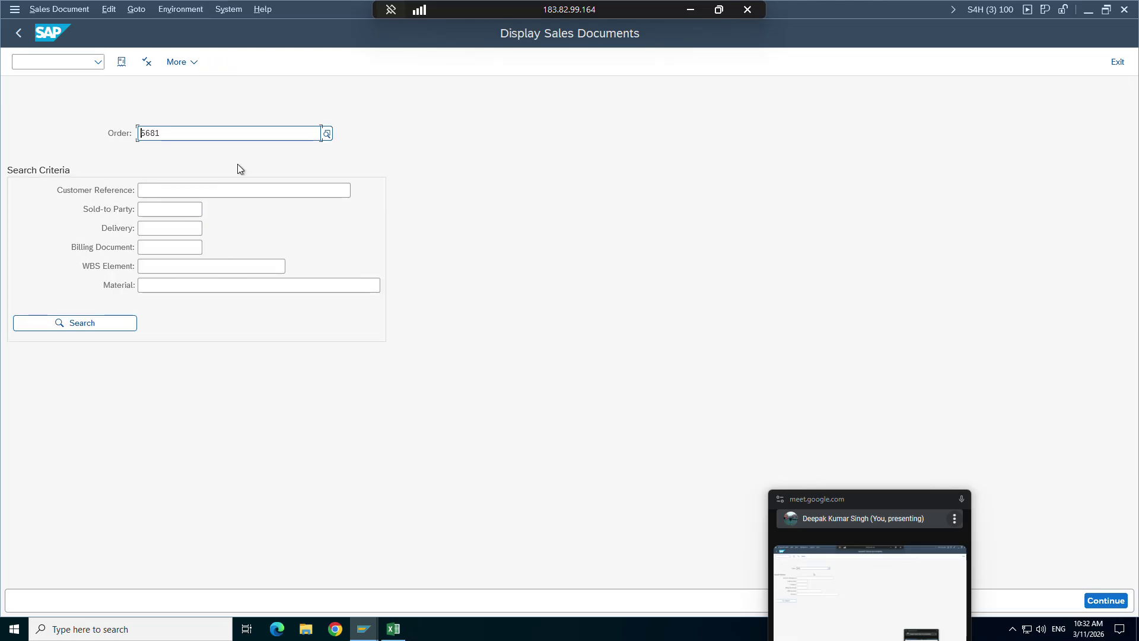
pyautogui.press('Return')
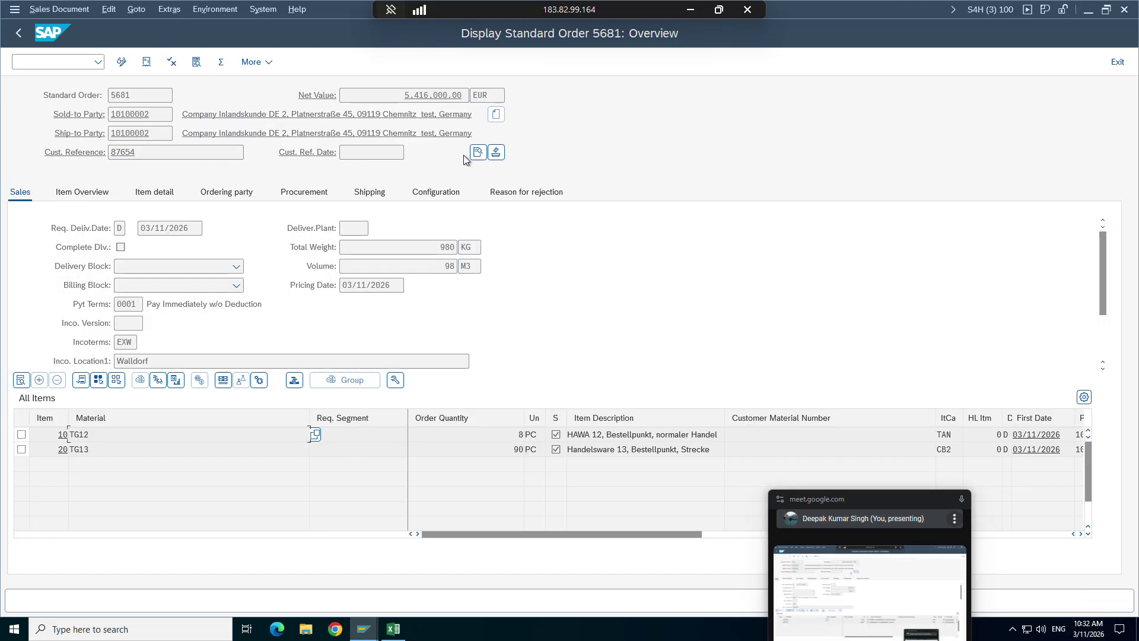
# Open the order's header data and check its overall credit status and overall block status
pyautogui.click(477, 152)
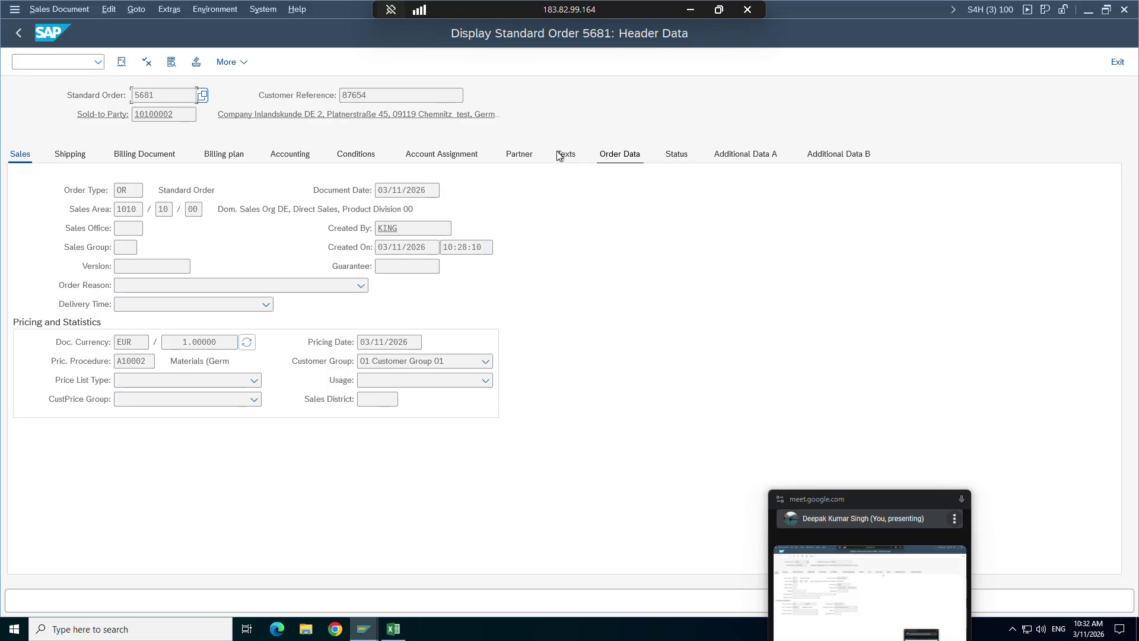
pyautogui.click(477, 156)
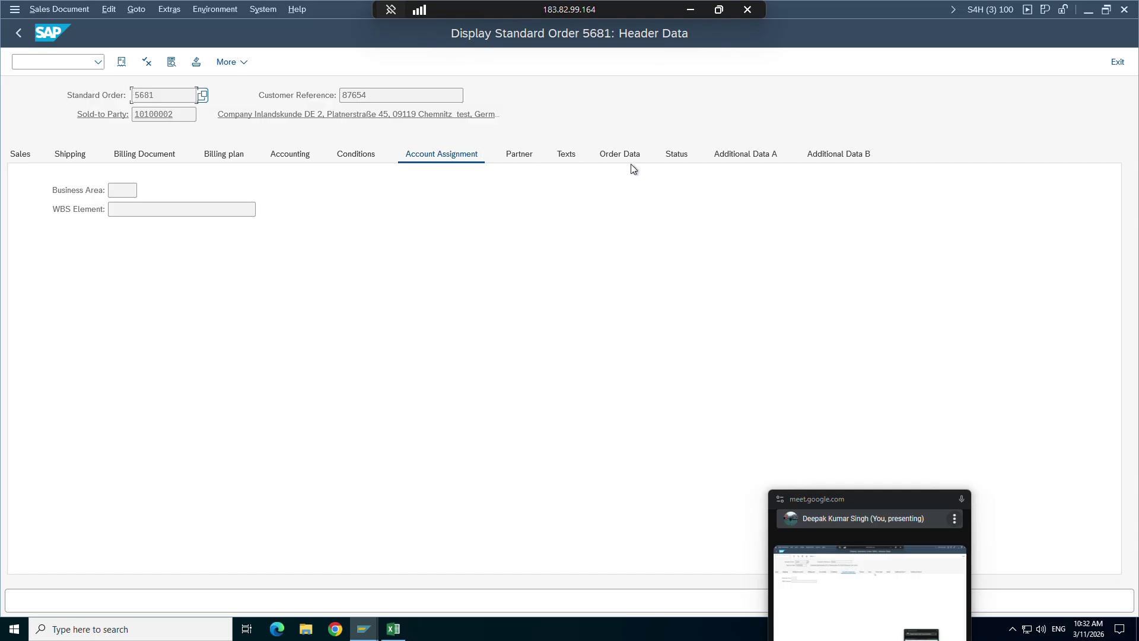
pyautogui.click(671, 160)
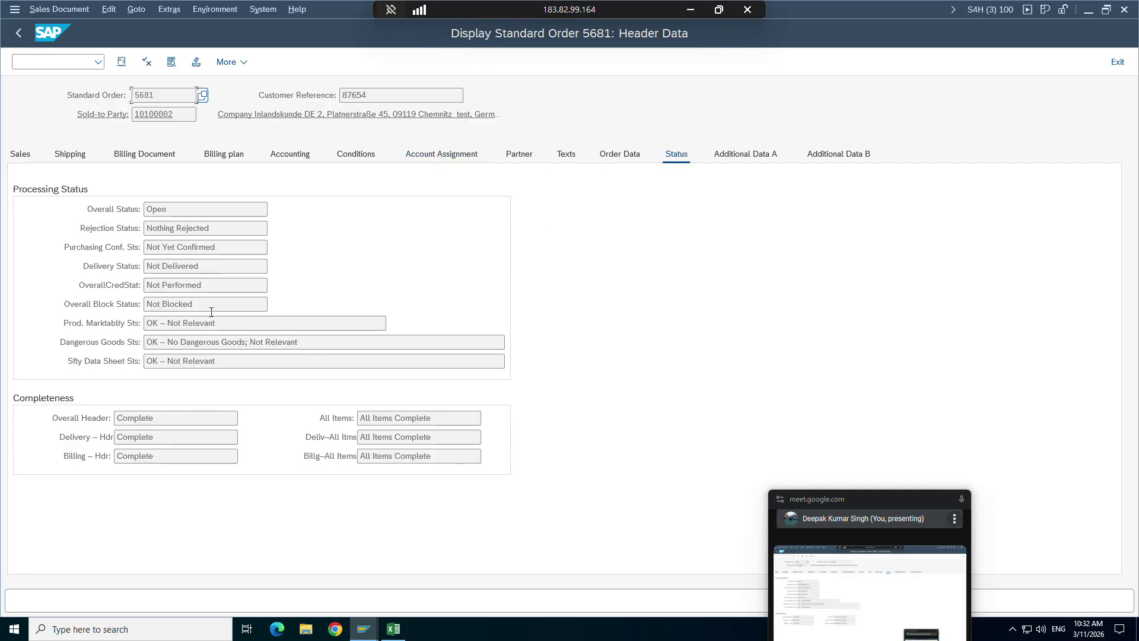
pyautogui.moveTo(209, 306); pyautogui.dragTo(134, 306)
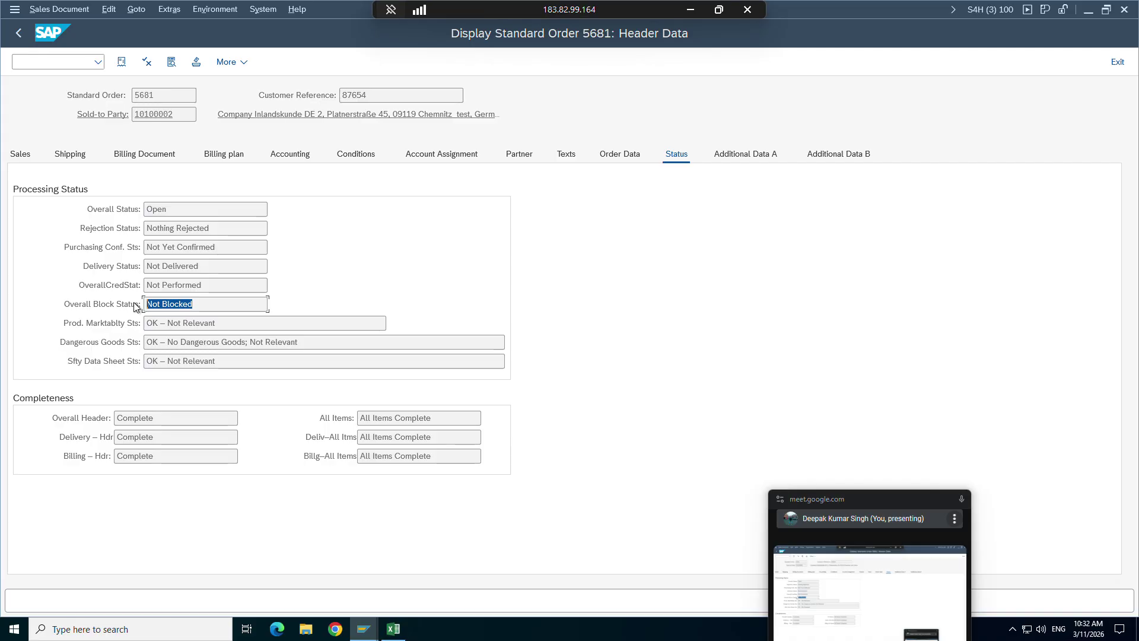
# Switch to the pricing procedure control data session and start transaction BP there
pyautogui.click(366, 630)
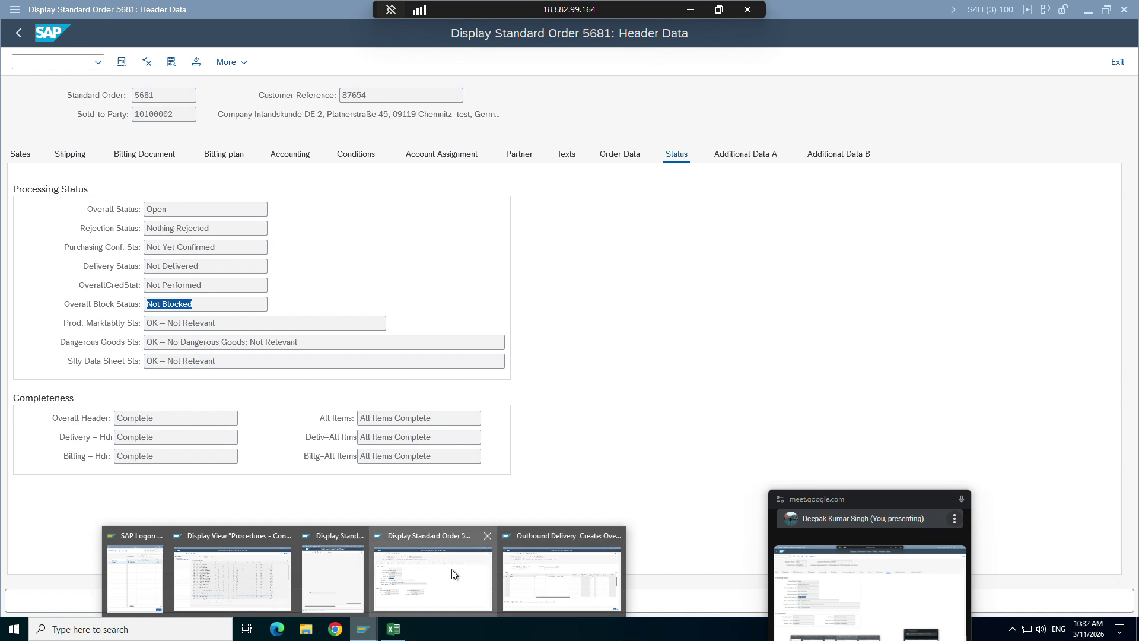
pyautogui.click(454, 575)
pyautogui.click(364, 628)
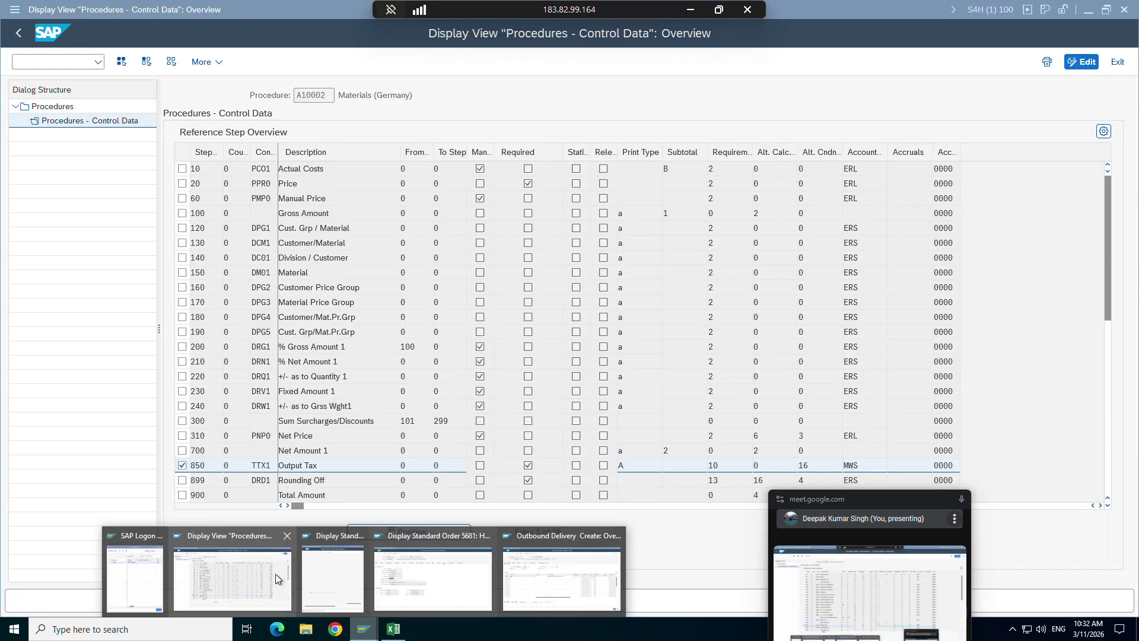
pyautogui.click(276, 574)
pyautogui.click(41, 60)
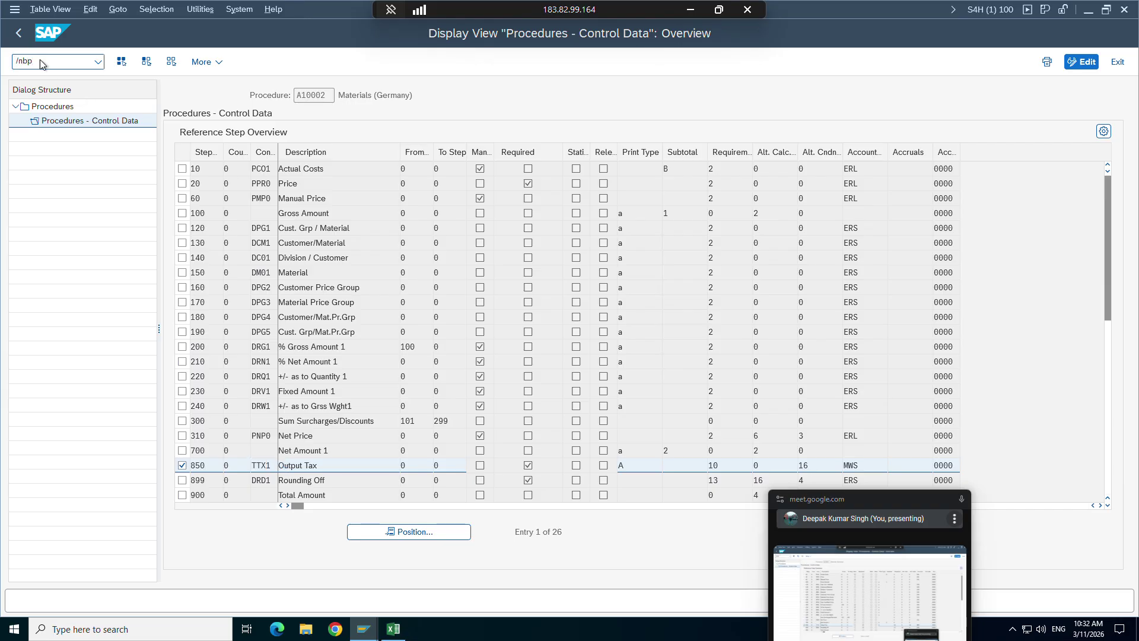
pyautogui.write('/nbp')
pyautogui.press('Return')
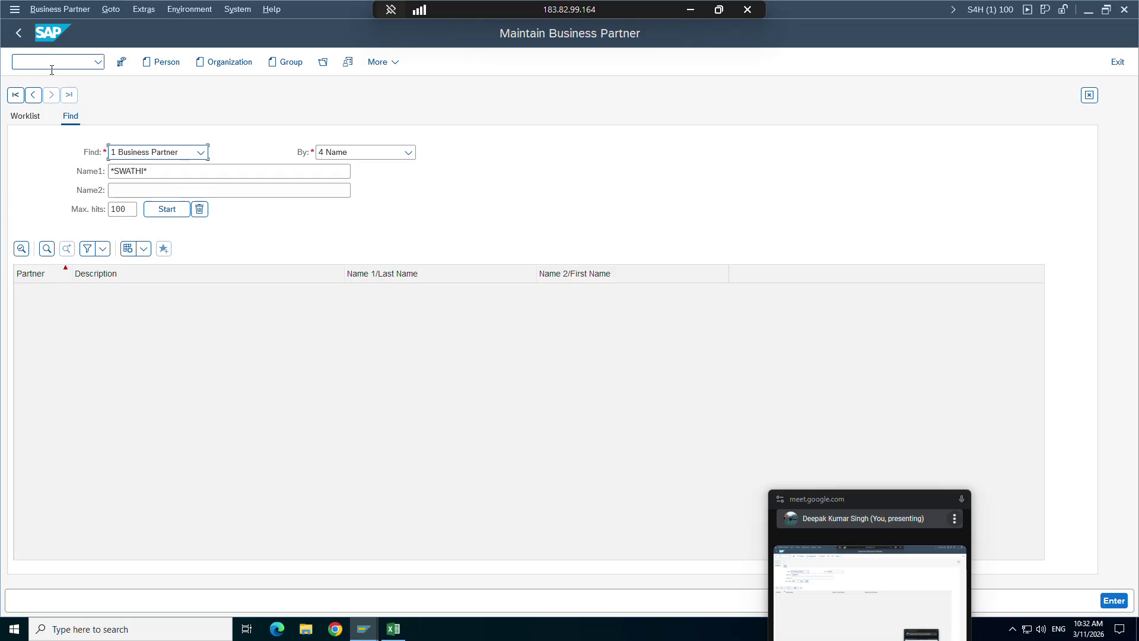
# Open the order's sold-to business partner to view its credit segment data
pyautogui.click(322, 62)
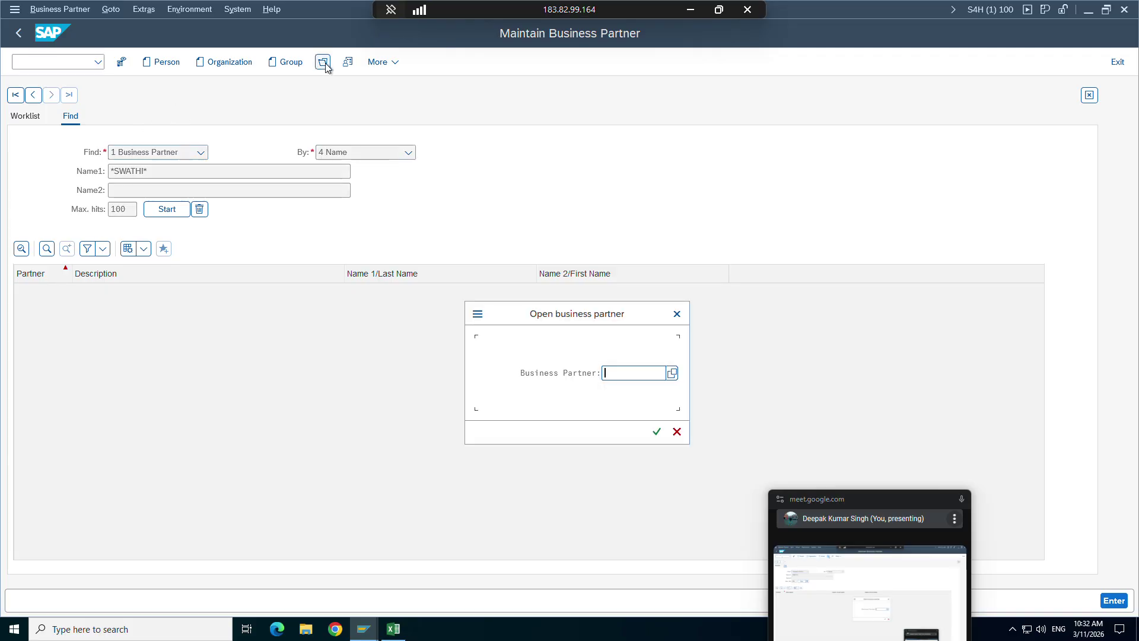
pyautogui.click(617, 372)
pyautogui.click(617, 390)
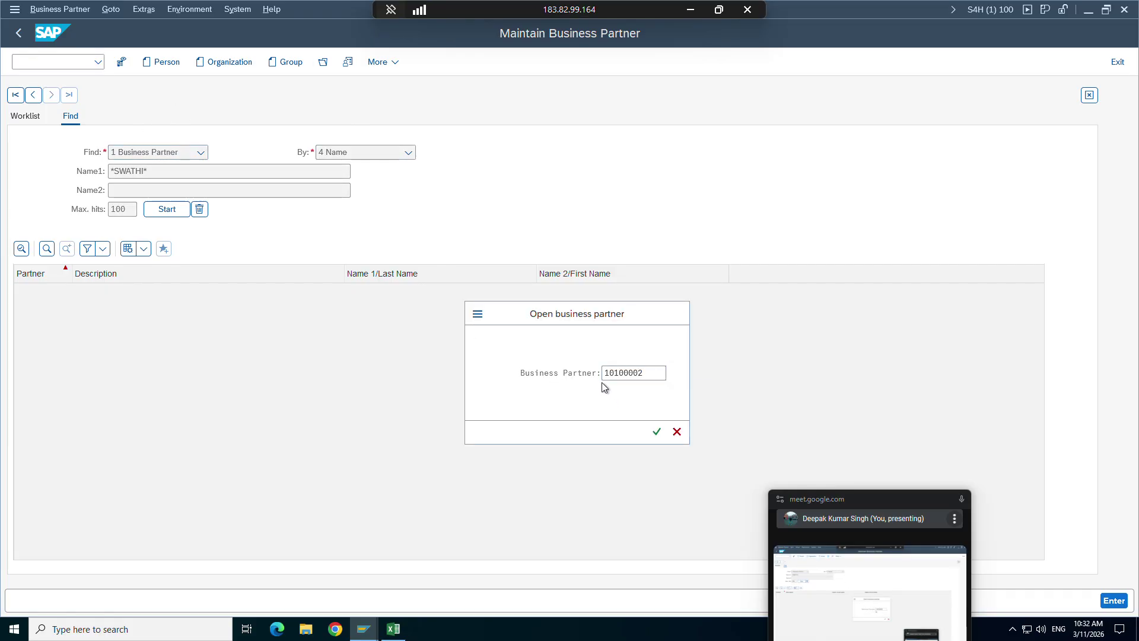
pyautogui.press('Return')
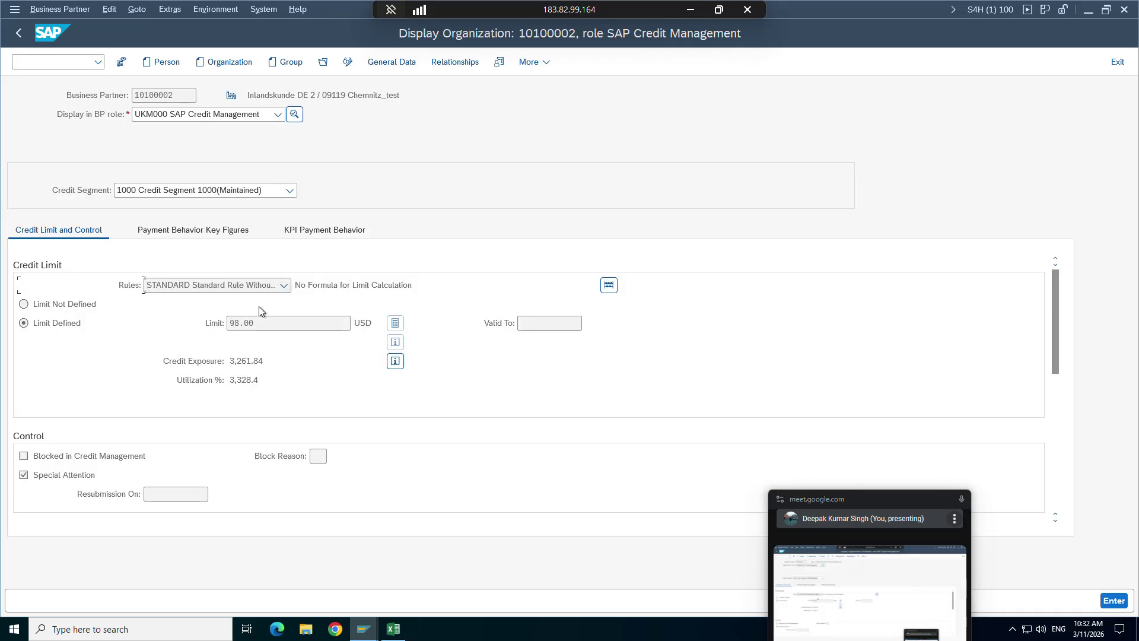
# Examine the partner's credit profile in the general data, including the available risk classes and scoring rules
pyautogui.click(416, 63)
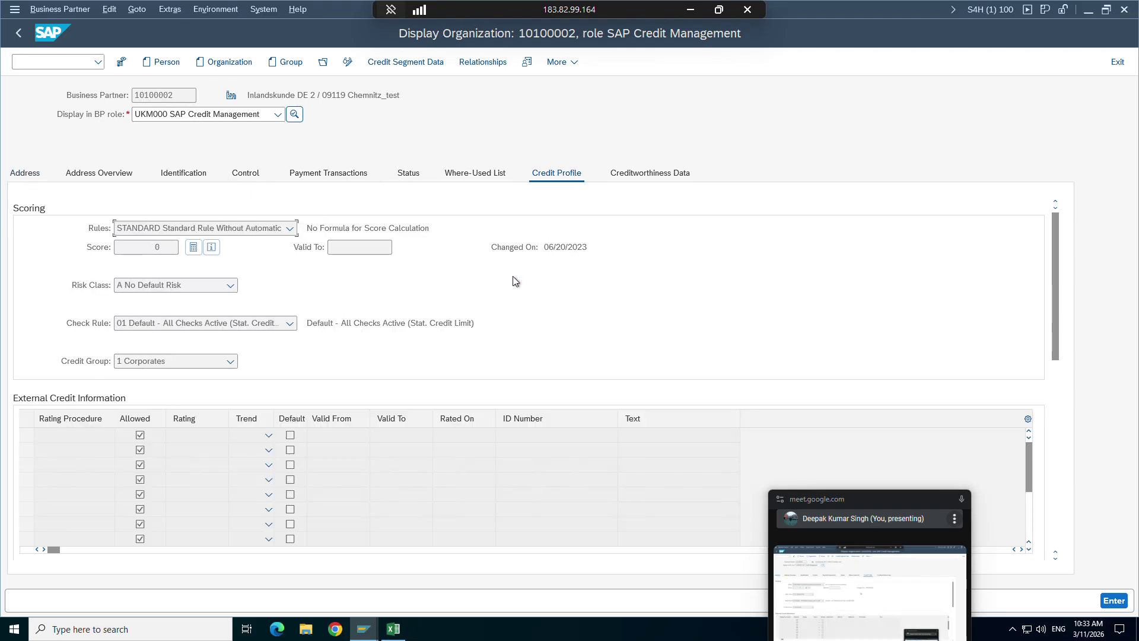
pyautogui.click(277, 322)
pyautogui.click(240, 307)
pyautogui.click(223, 286)
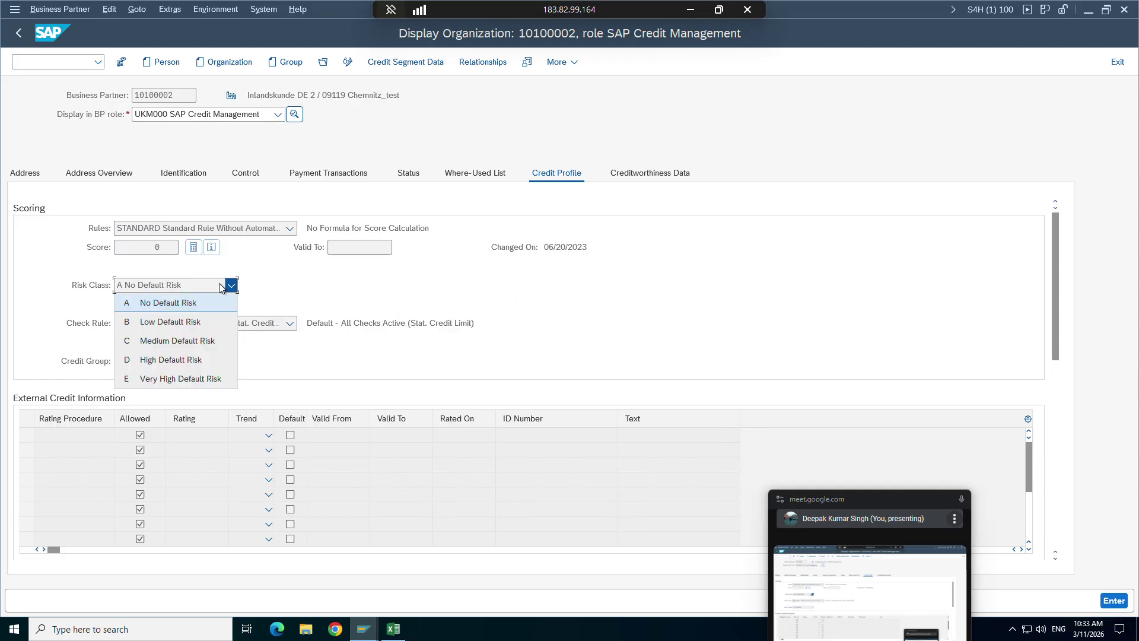
pyautogui.click(300, 281)
pyautogui.click(290, 228)
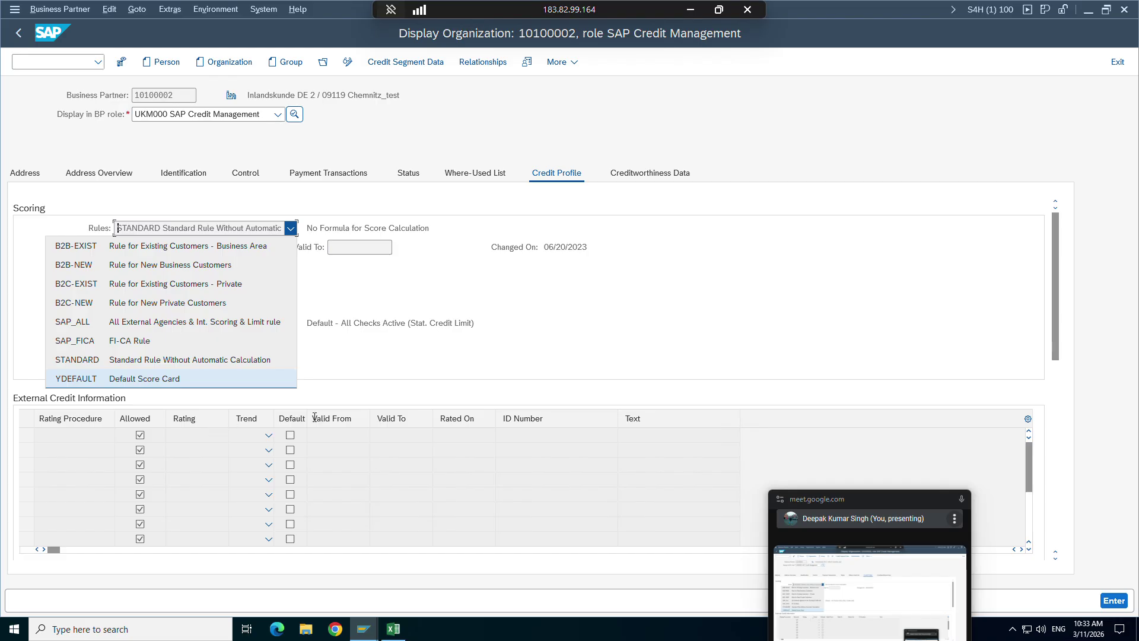
# Minimize the remote desktop, switch to Chrome and open the YouTube playlists page in a new tab
pyautogui.click(688, 9)
pyautogui.moveTo(99, 629)
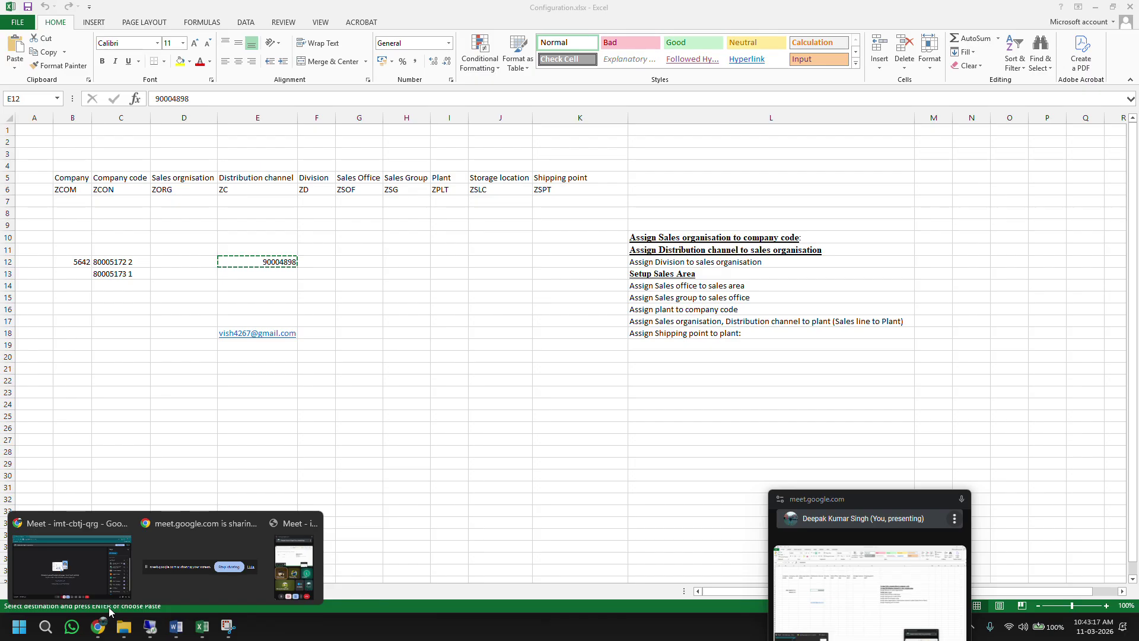
pyautogui.moveTo(58, 565)
pyautogui.click(173, 13)
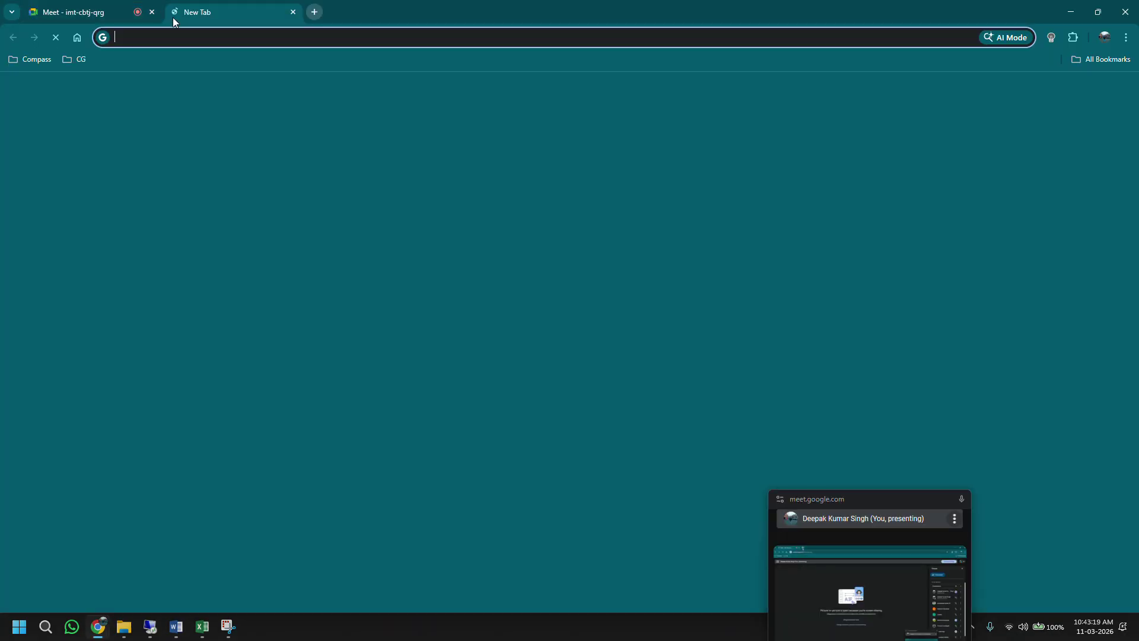
pyautogui.click(528, 304)
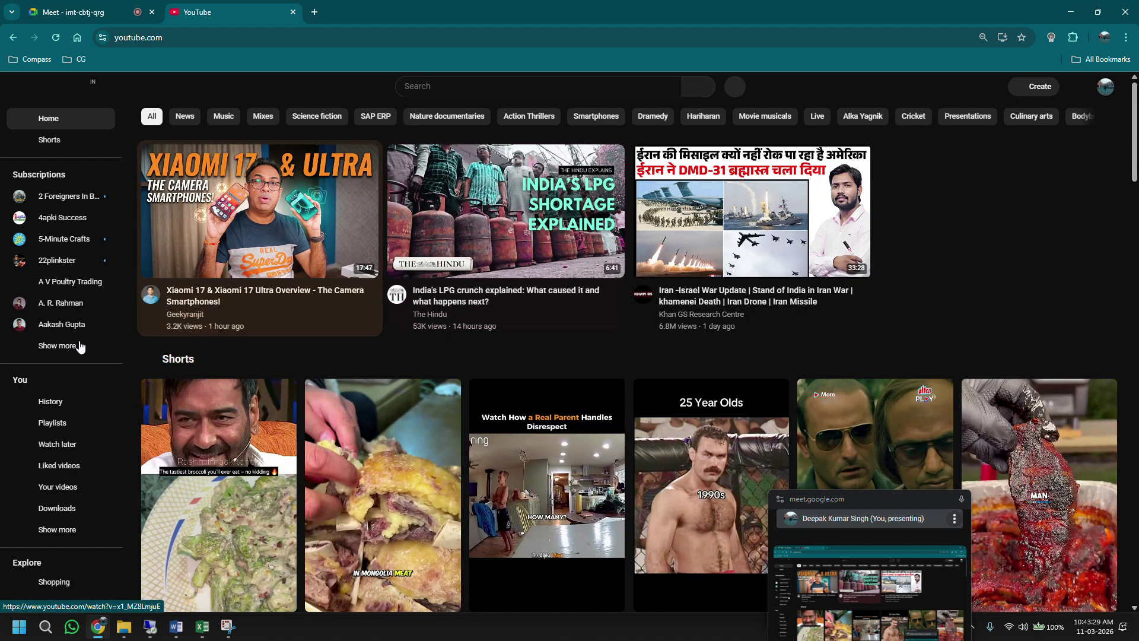
pyautogui.click(62, 424)
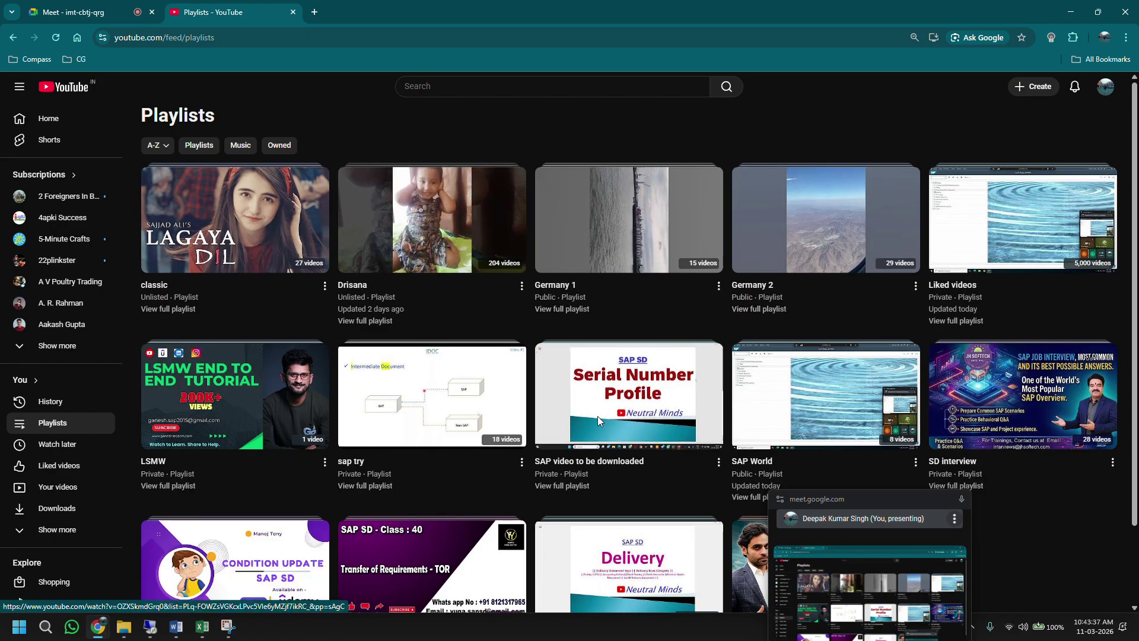
# Move the floating Meet window off the playlist details and play the SAP World playlist
pyautogui.click(915, 461)
pyautogui.moveTo(900, 503); pyautogui.dragTo(636, 503)
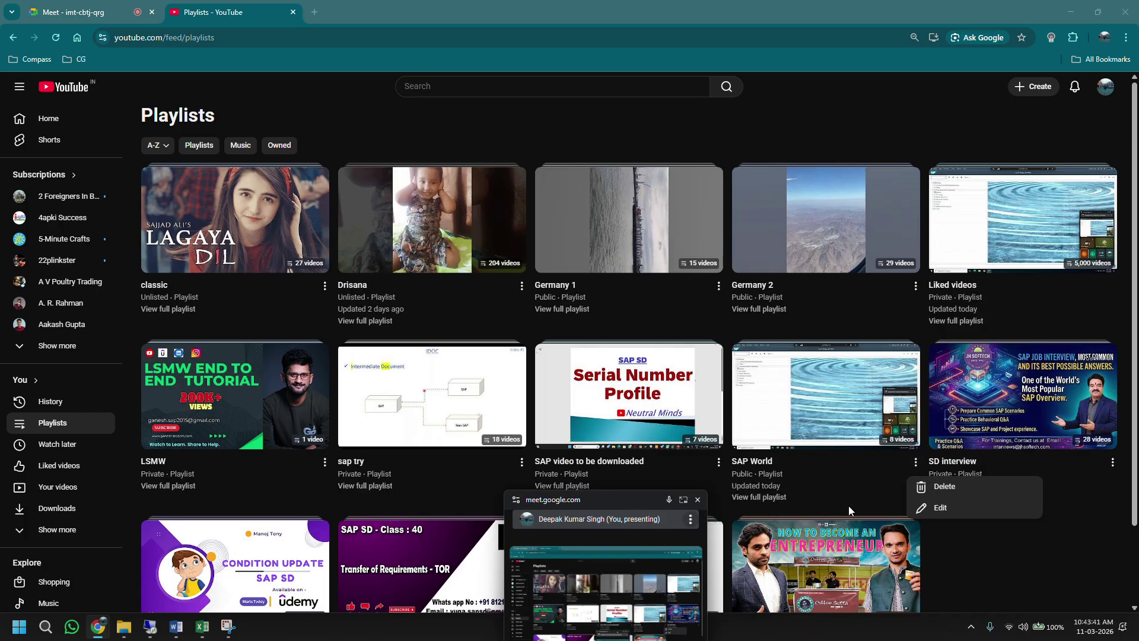
pyautogui.click(755, 473)
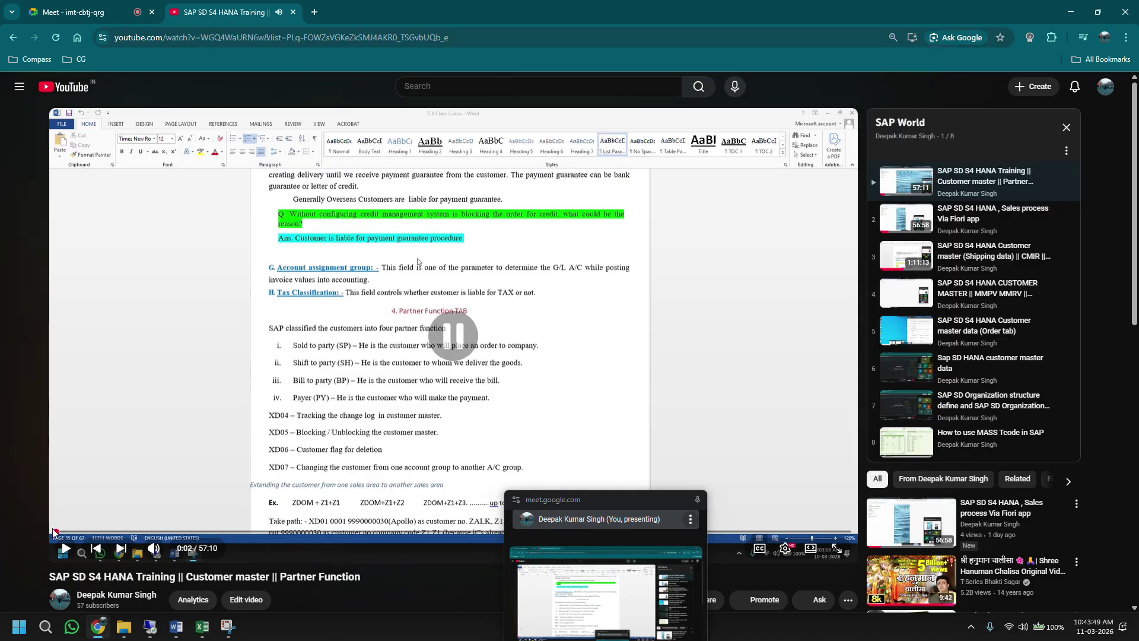
# Pause the Customer master || Partner Function video, seek to about 19:56 and copy its web address
pyautogui.click(196, 36)
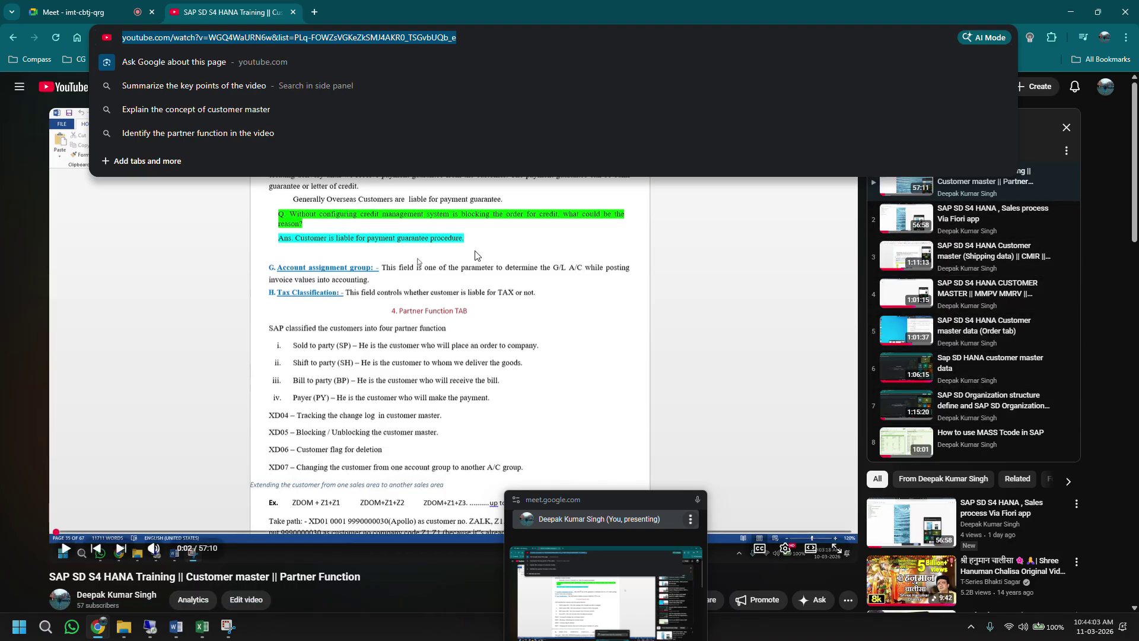
pyautogui.click(84, 274)
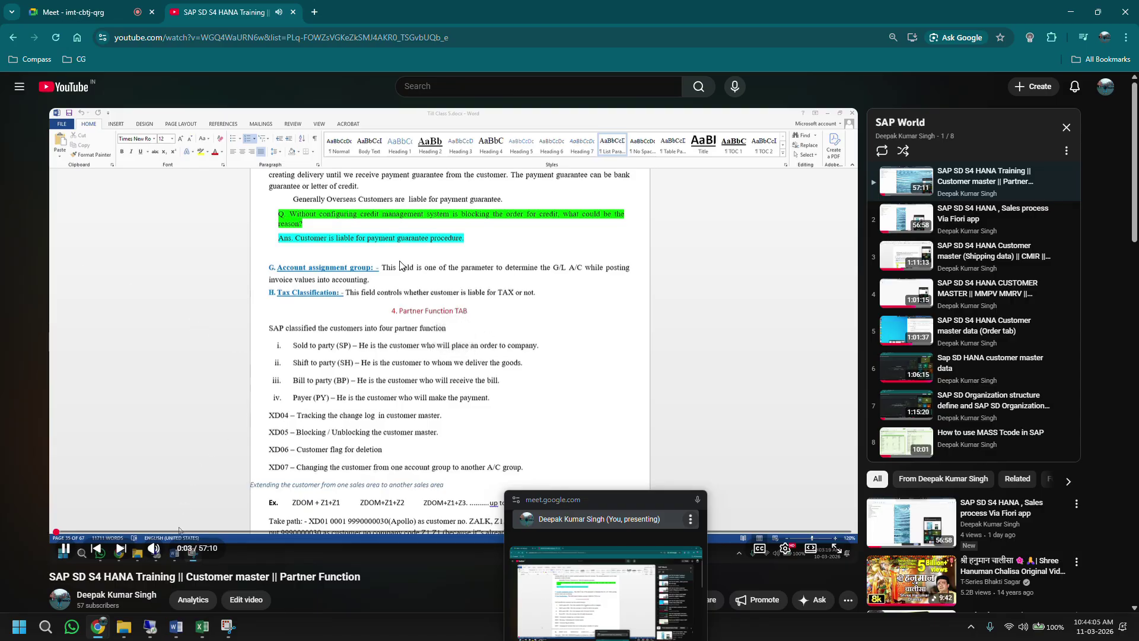
pyautogui.click(246, 344)
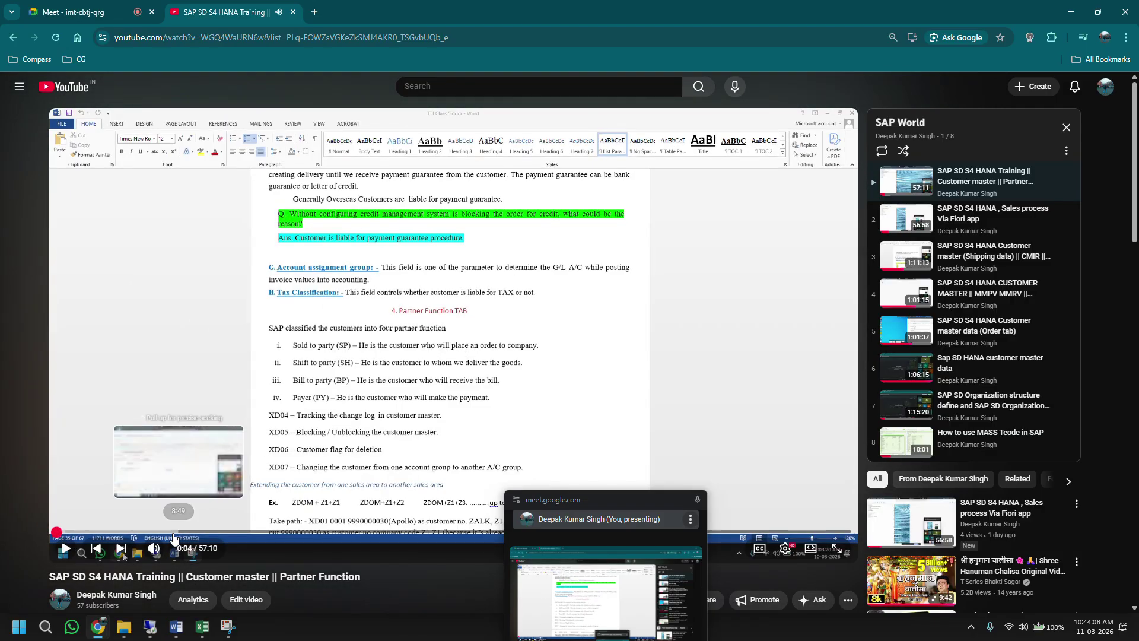
pyautogui.moveTo(165, 532); pyautogui.dragTo(334, 533)
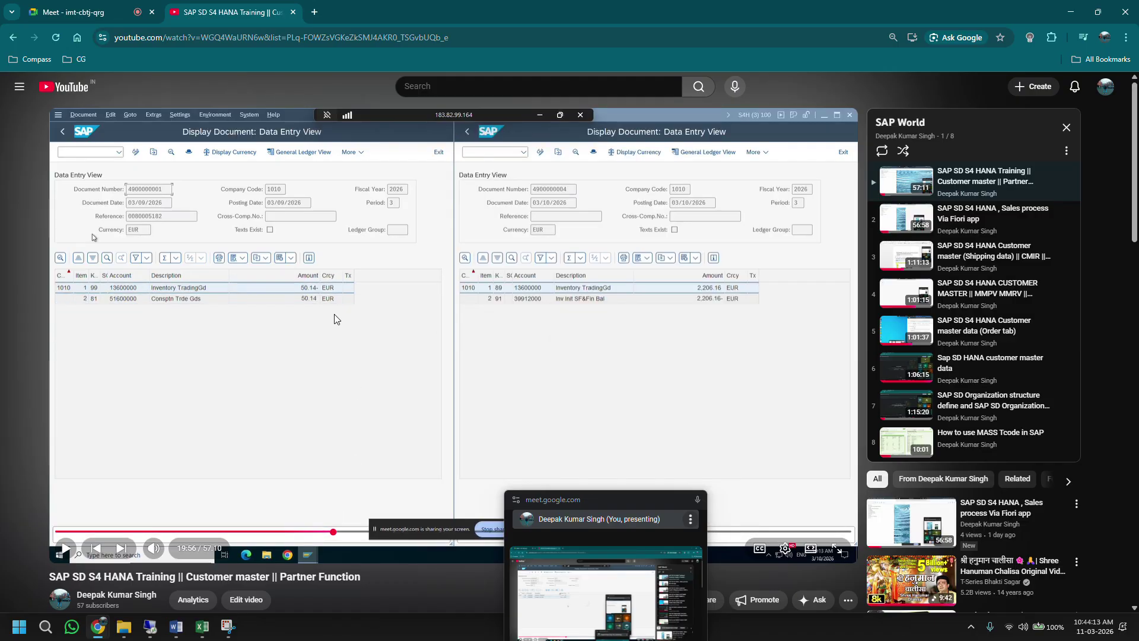
pyautogui.click(307, 40)
pyautogui.hotkey('ctrl', 'c')
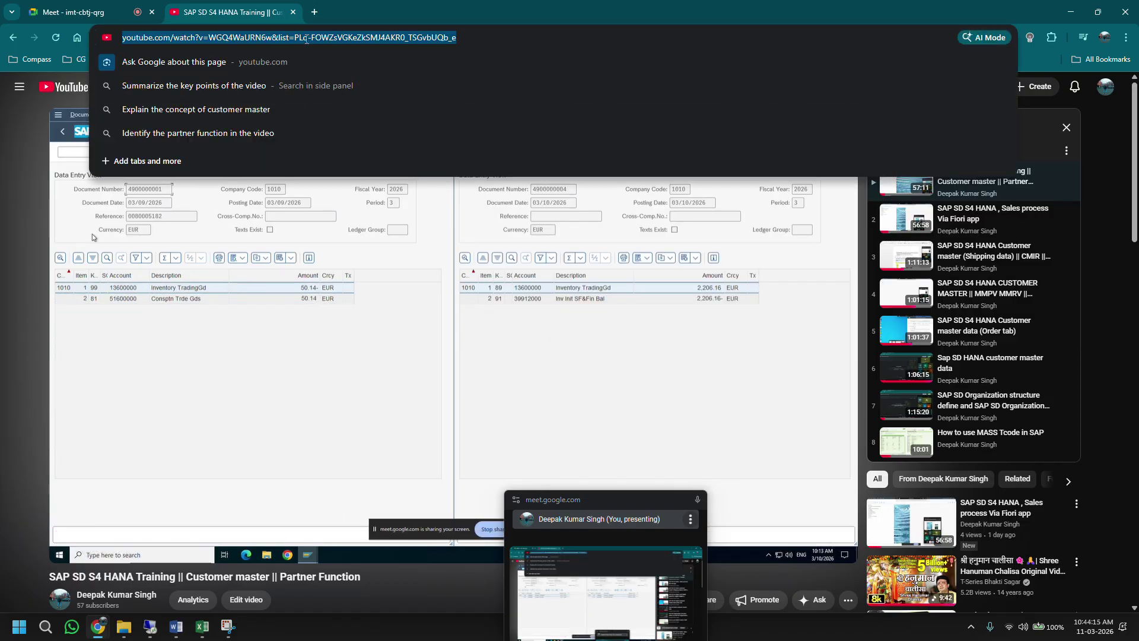
# Return to the Google Meet call and send the copied YouTube playlist link in the in-call messages
pyautogui.moveTo(578, 497); pyautogui.dragTo(635, 205)
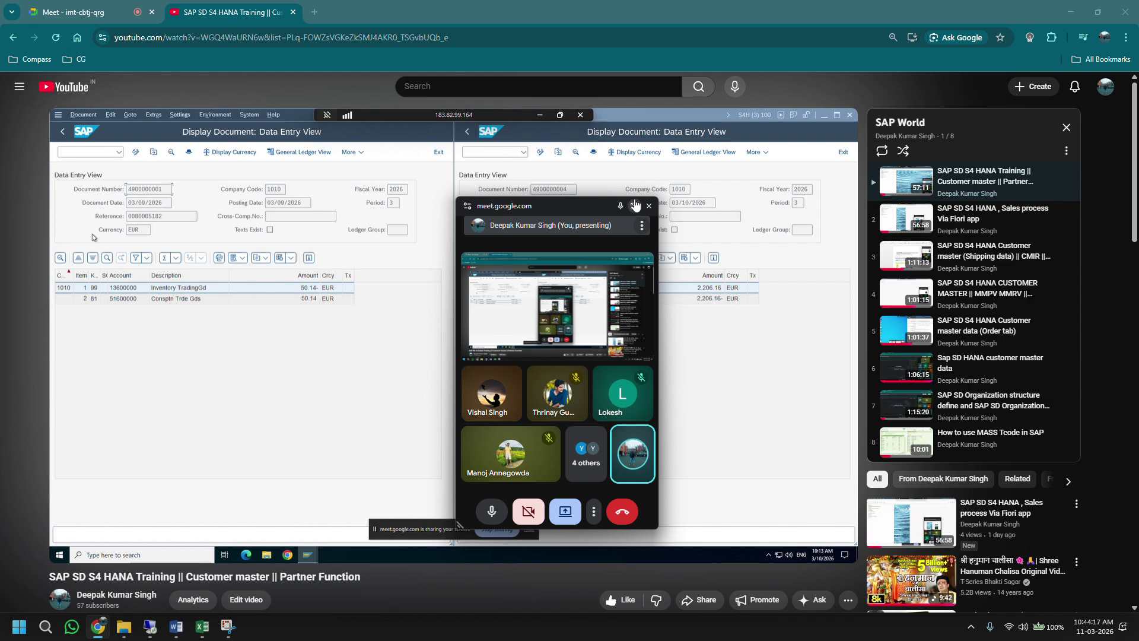
pyautogui.click(635, 204)
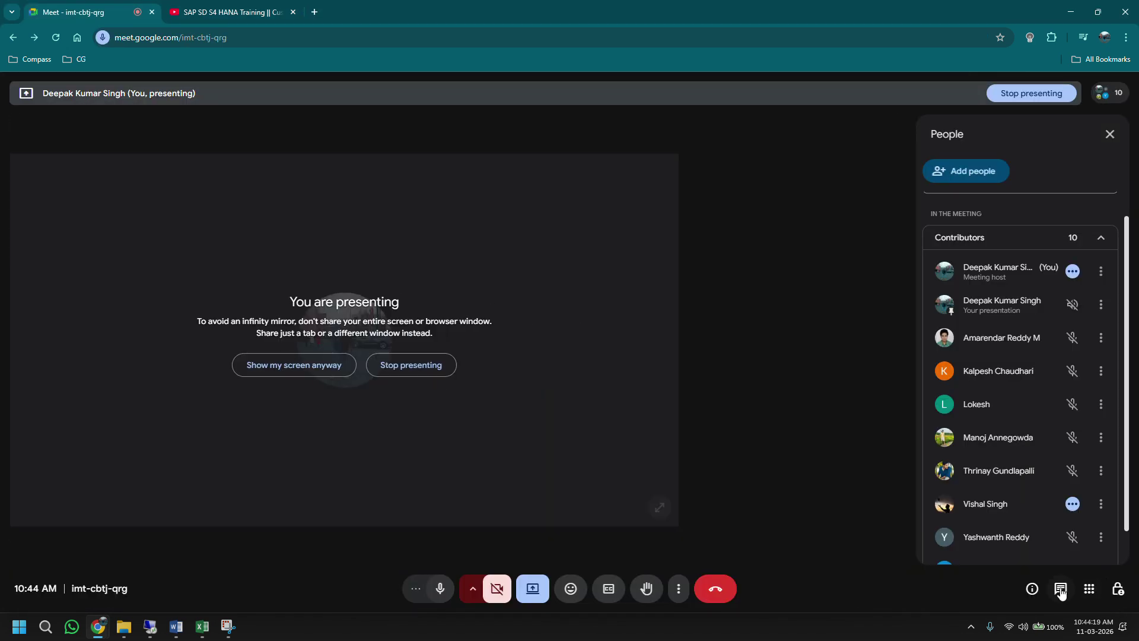
pyautogui.click(1060, 588)
pyautogui.hotkey('ctrl', 'v')
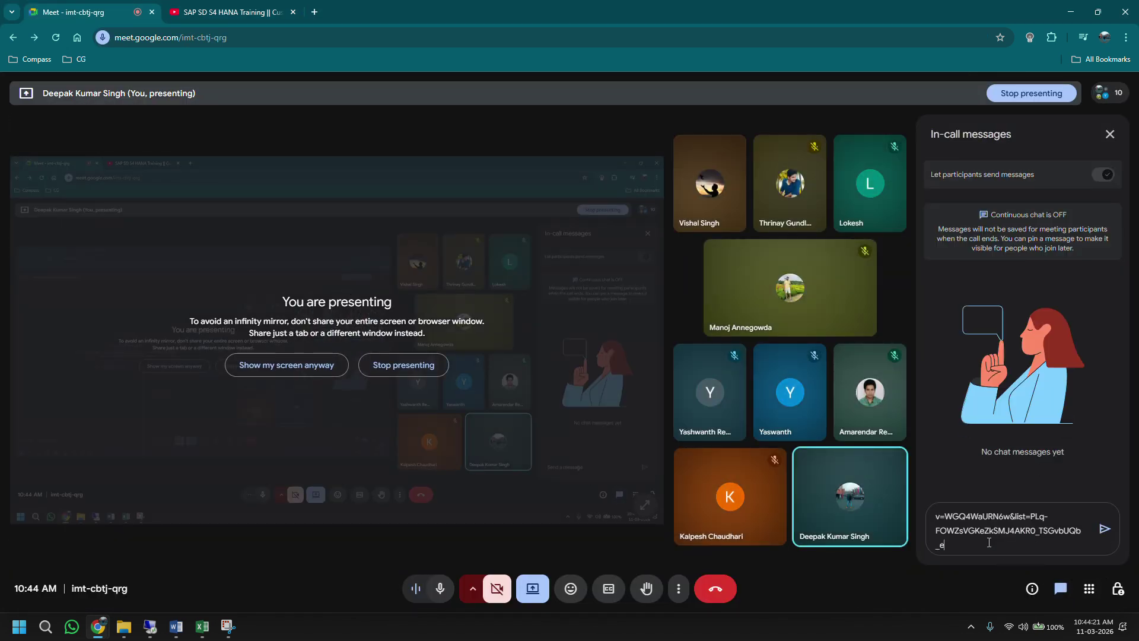
pyautogui.press('Return')
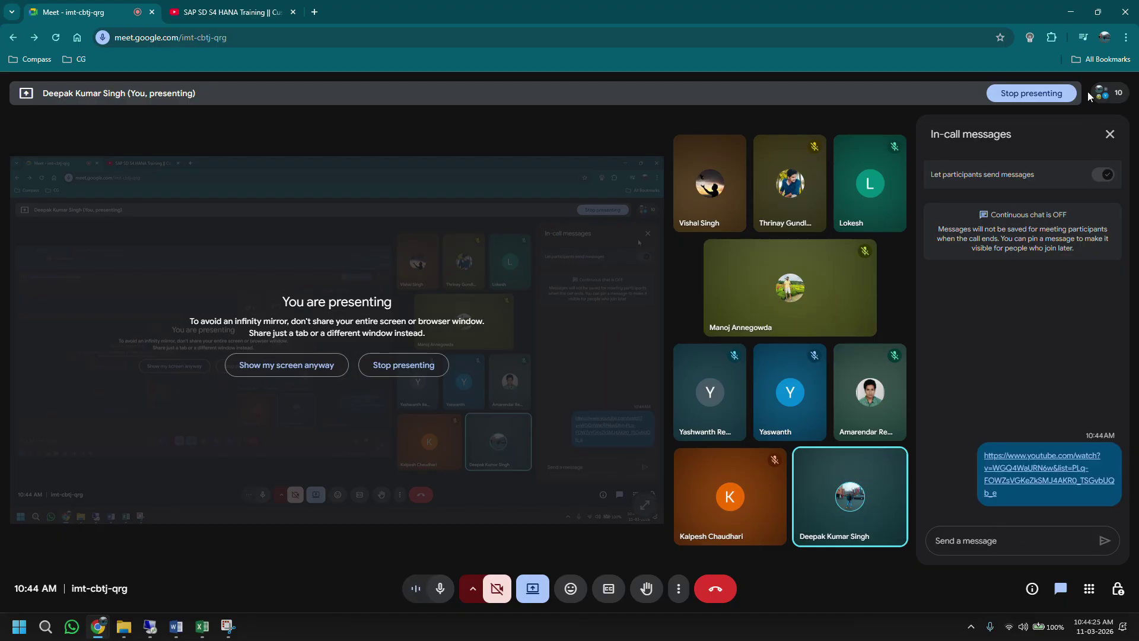
# Preview the open standard order windows in the remote desktop, and review the Material Master notes in the Word document
pyautogui.click(151, 626)
pyautogui.moveTo(363, 633)
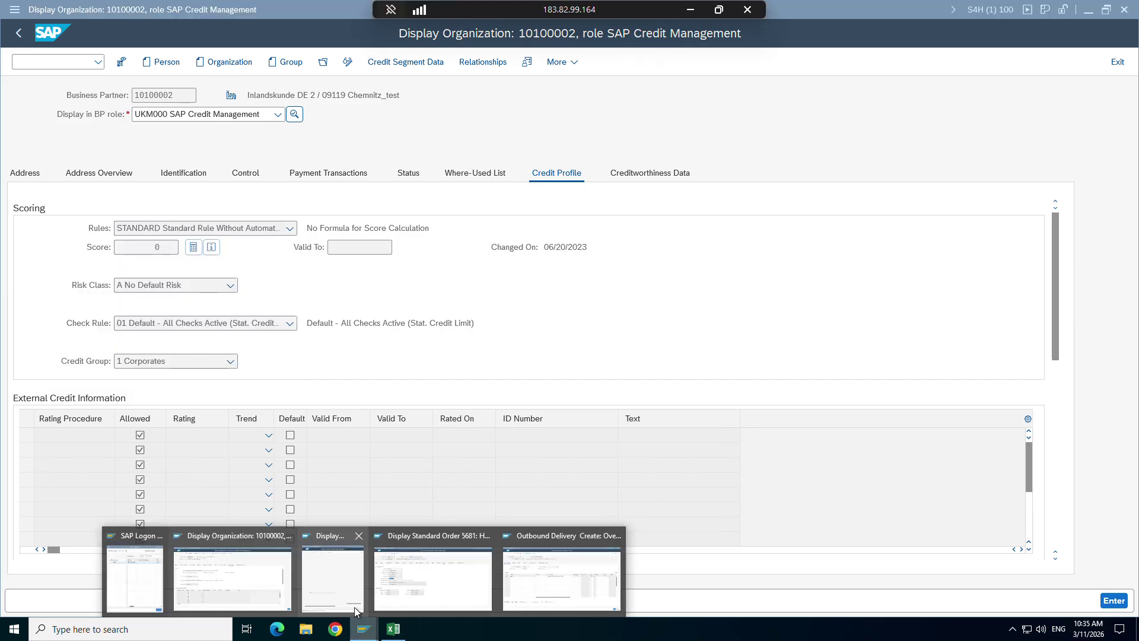
pyautogui.moveTo(351, 601)
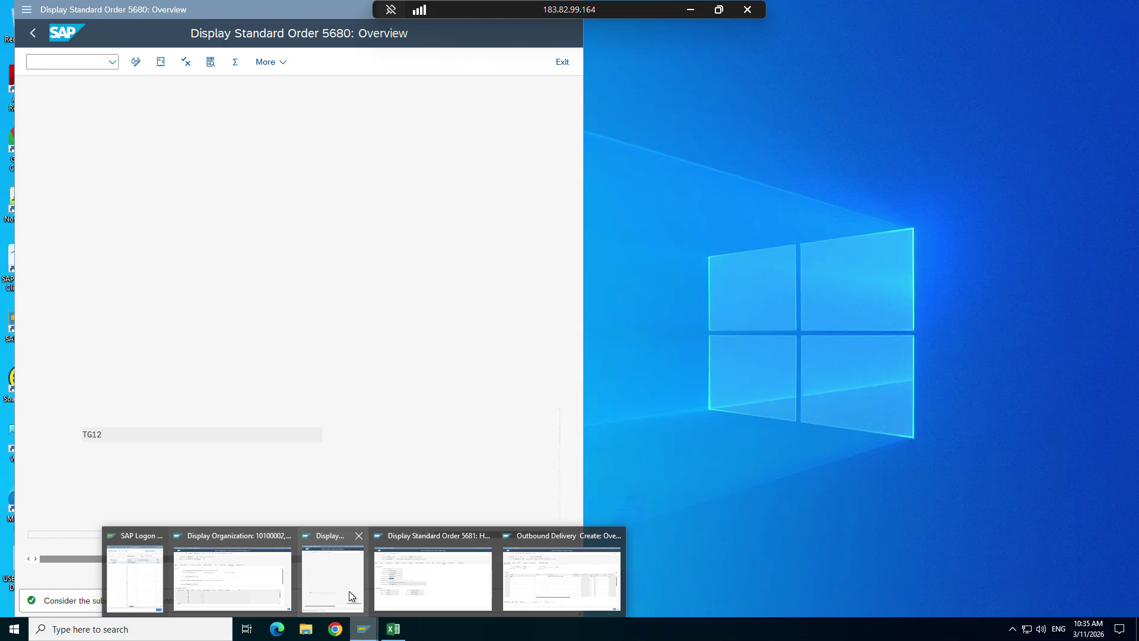
pyautogui.moveTo(418, 574)
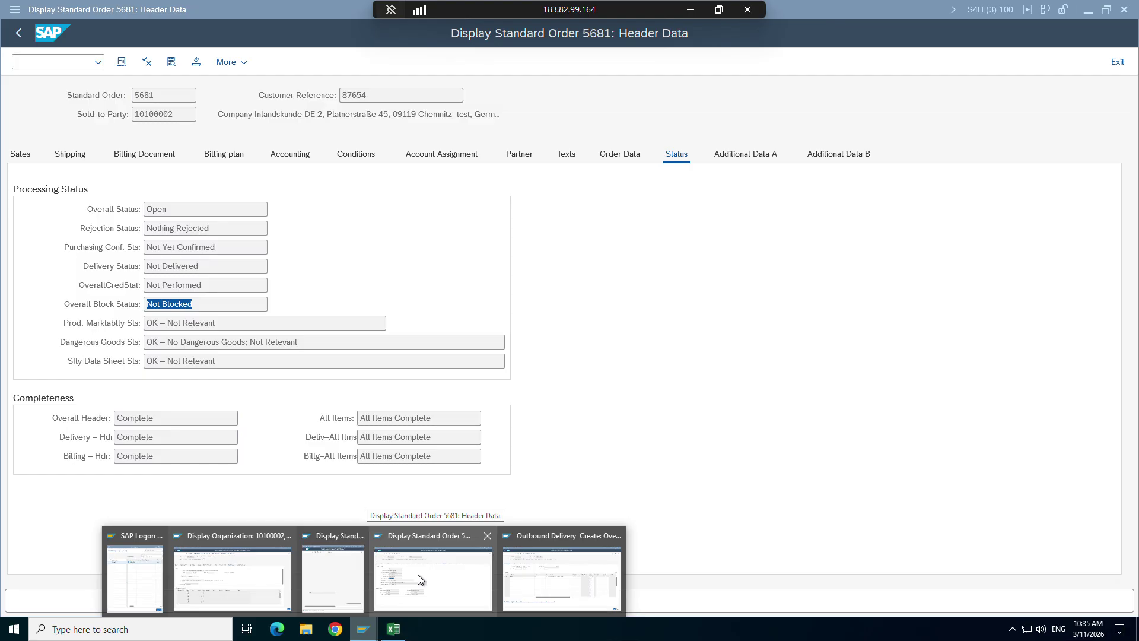
pyautogui.click(690, 9)
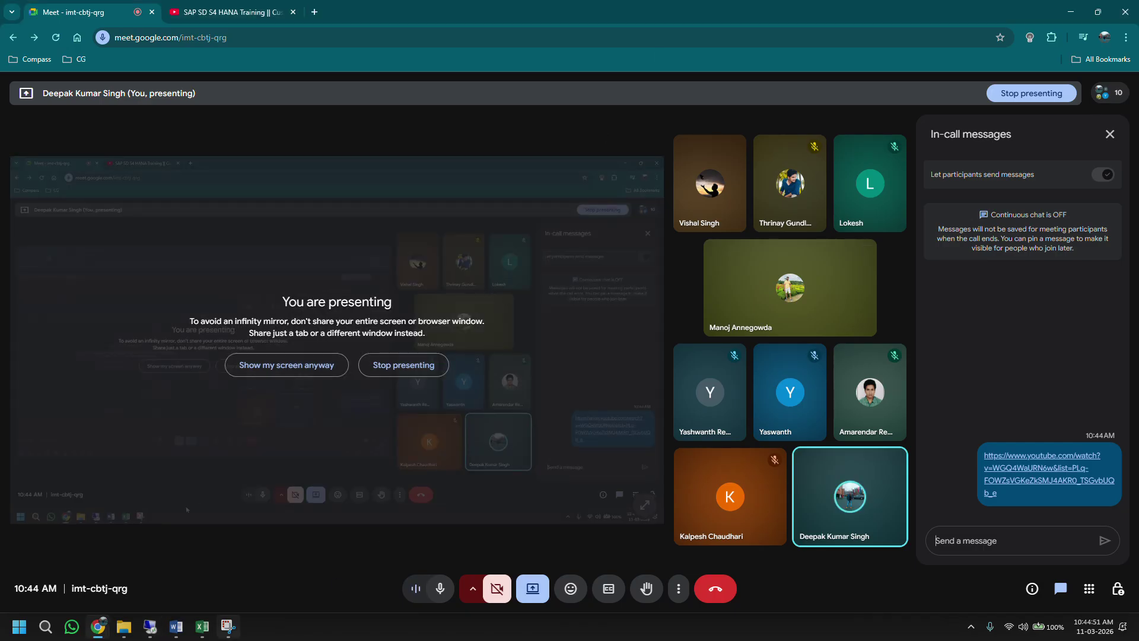
pyautogui.click(176, 626)
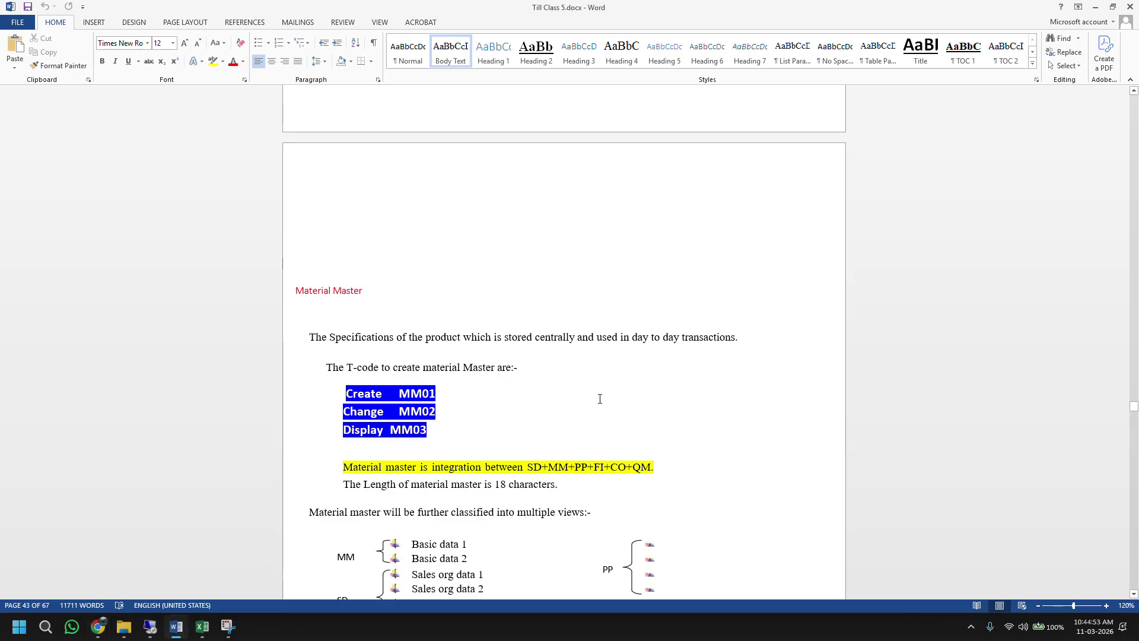
pyautogui.scroll(-1, 598, 395)
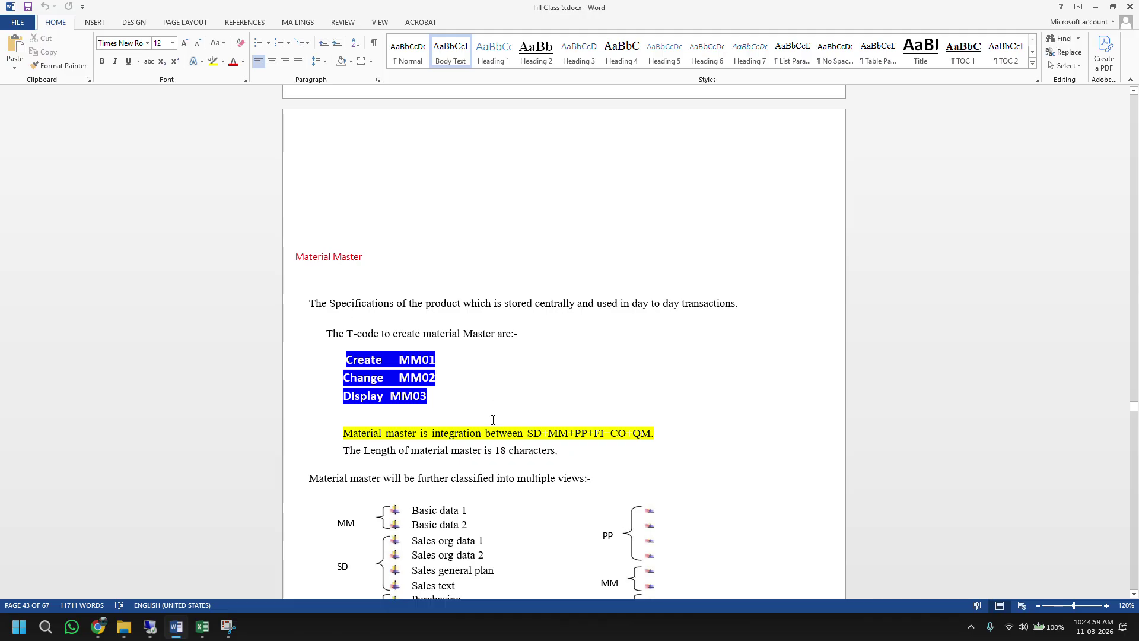
# Switch back to the remote SAP session and start transaction /nmm03 from the credit management display
pyautogui.click(150, 625)
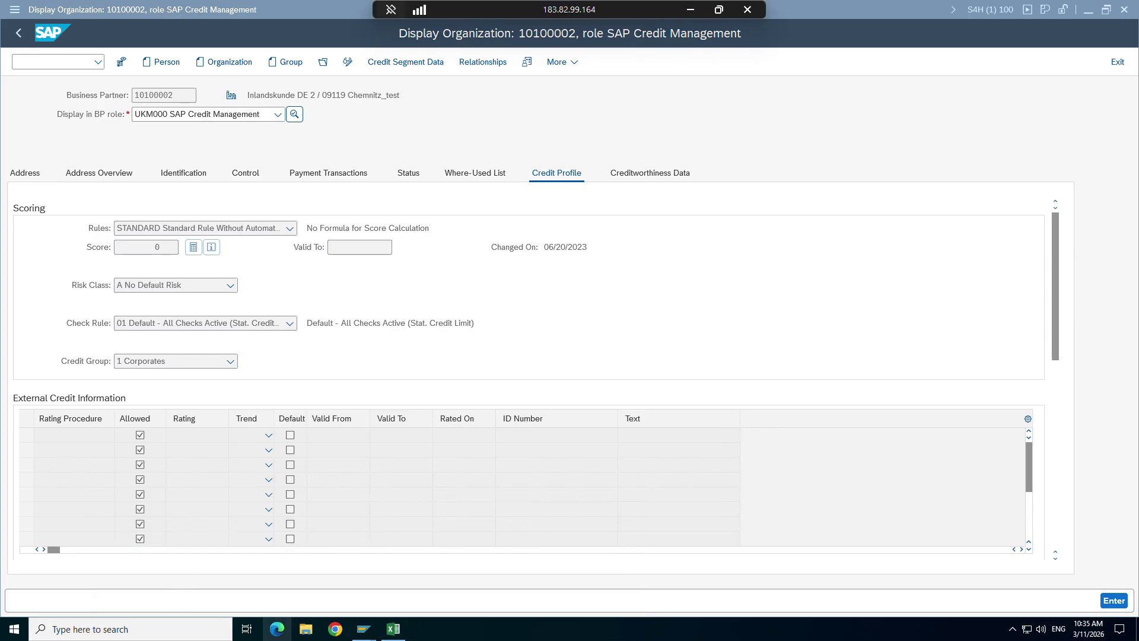
pyautogui.click(237, 568)
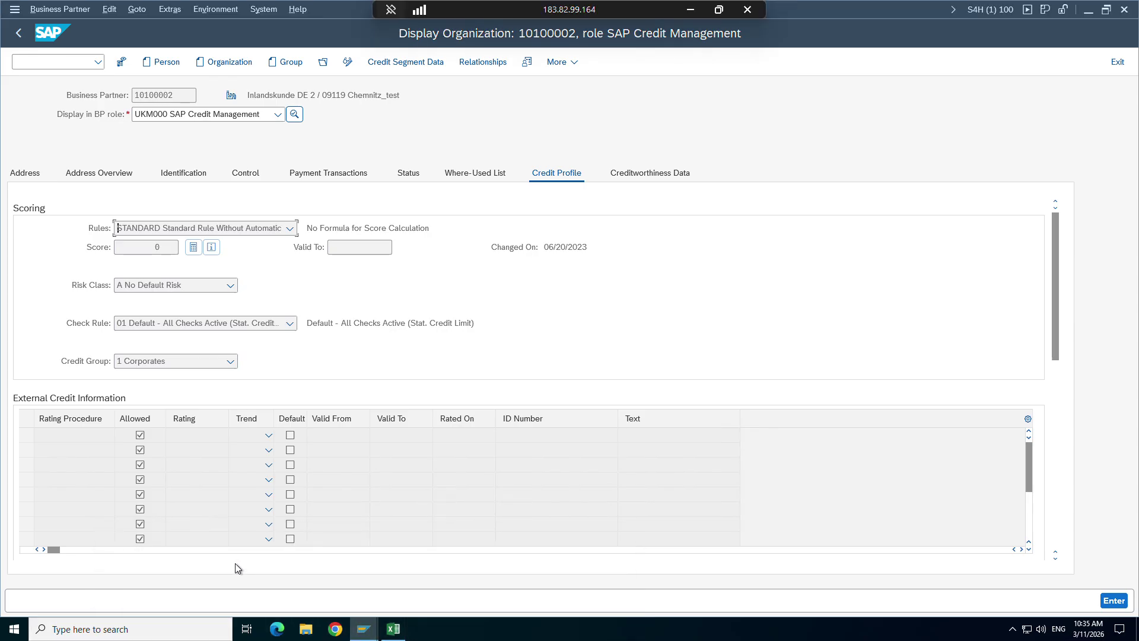
pyautogui.click(23, 58)
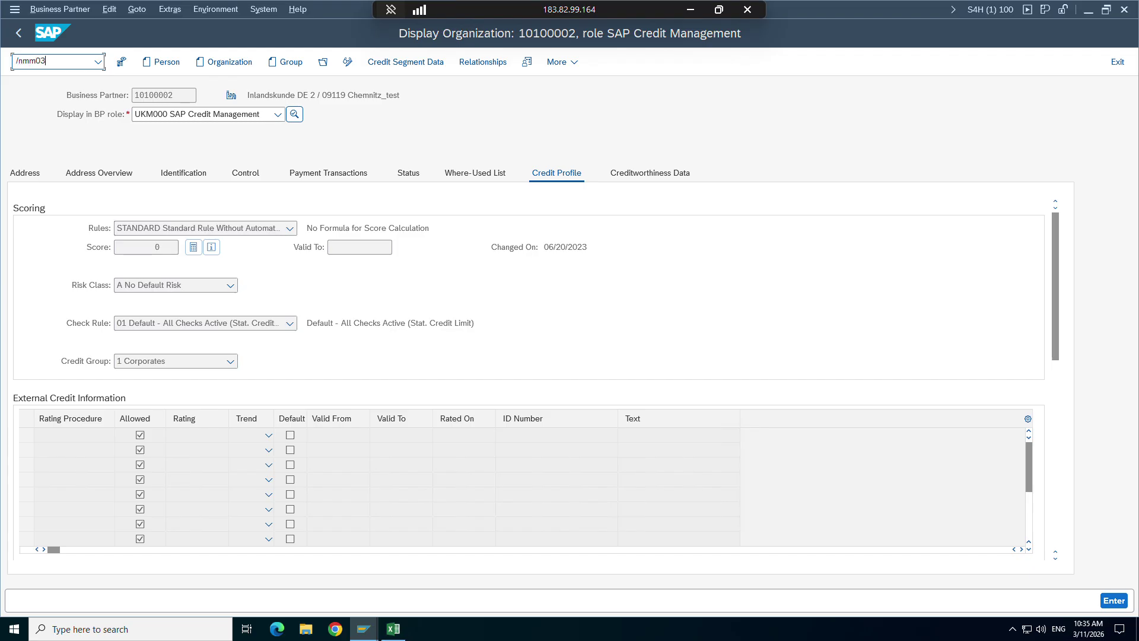
pyautogui.write('/nmm03')
pyautogui.press('Return')
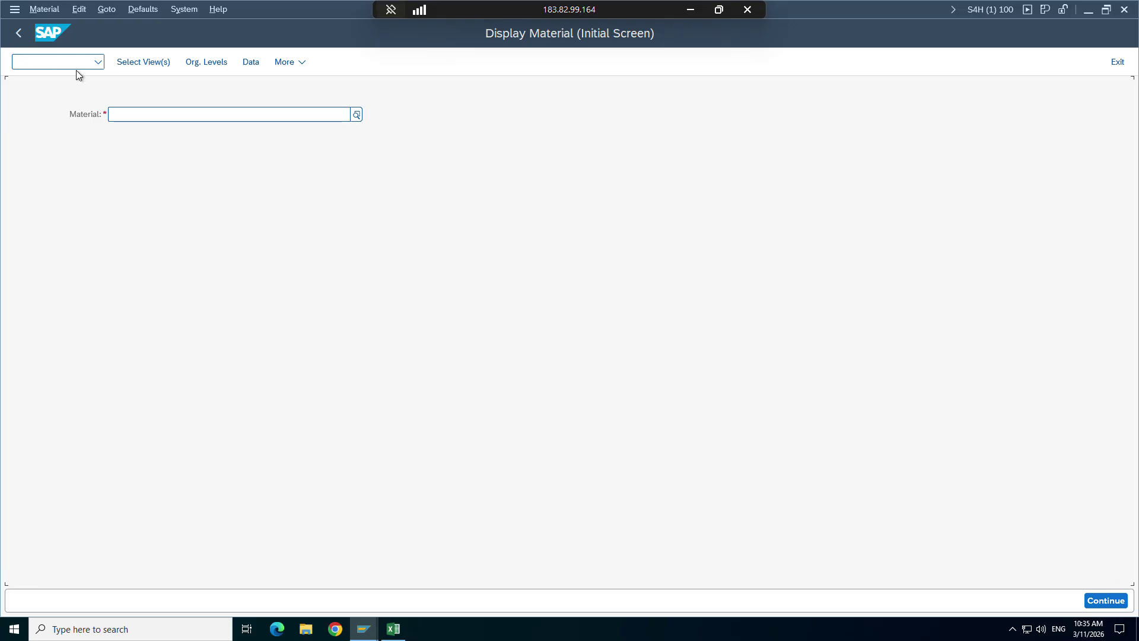
# Enter material TG12 on the Display Material initial screen and open its view selection
pyautogui.click(99, 62)
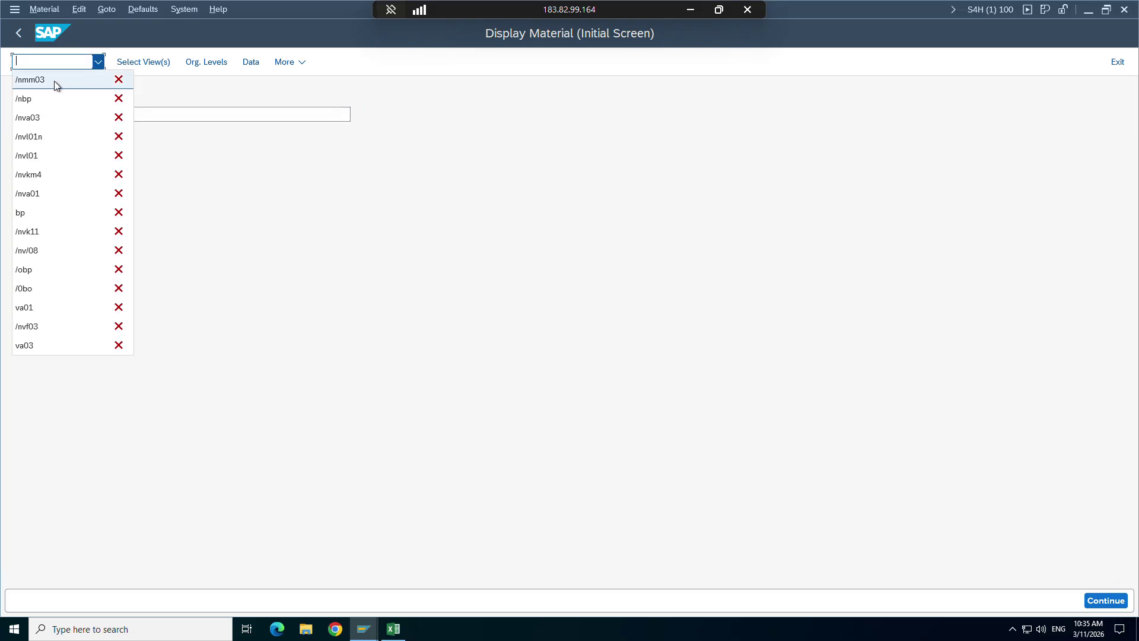
pyautogui.press('Escape')
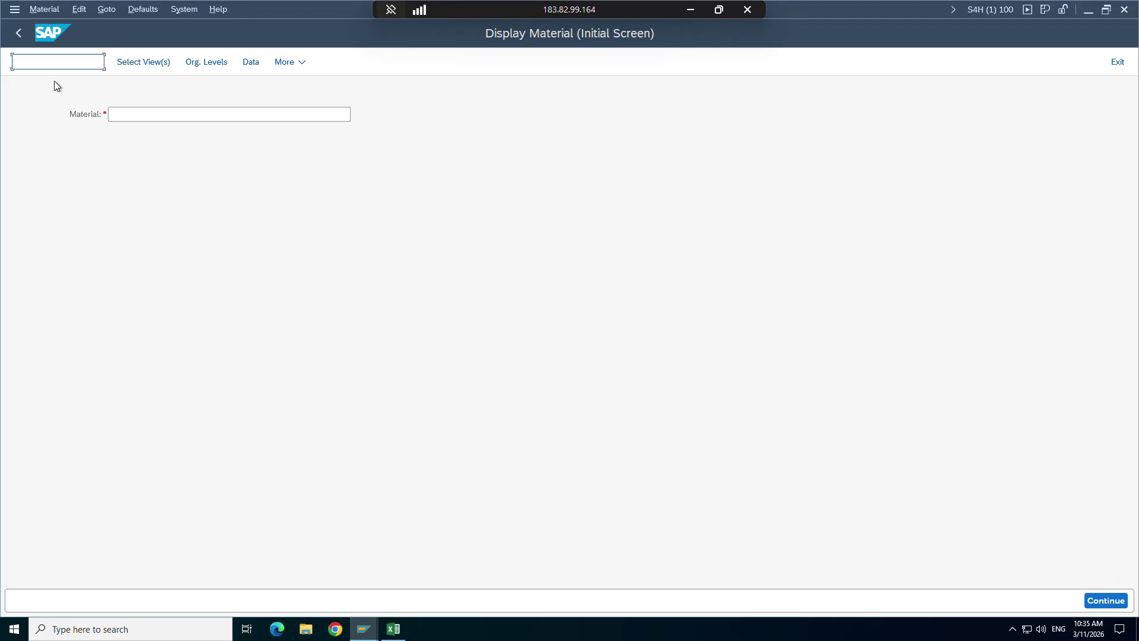
pyautogui.press('Tab')
pyautogui.click(110, 114)
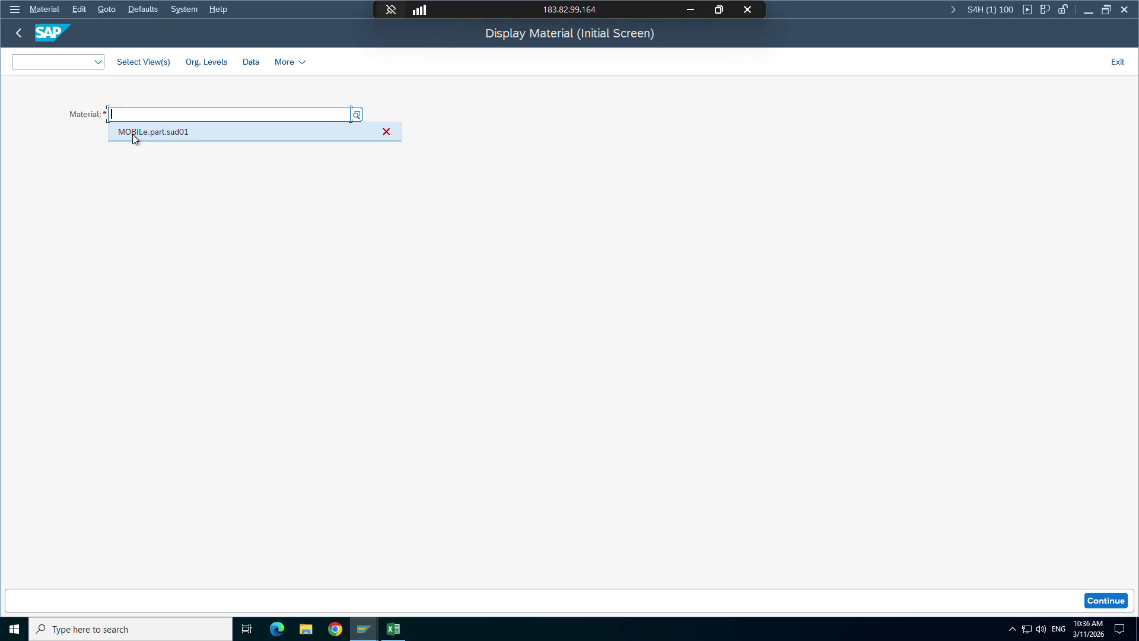
pyautogui.write('tg12')
pyautogui.press('Return')
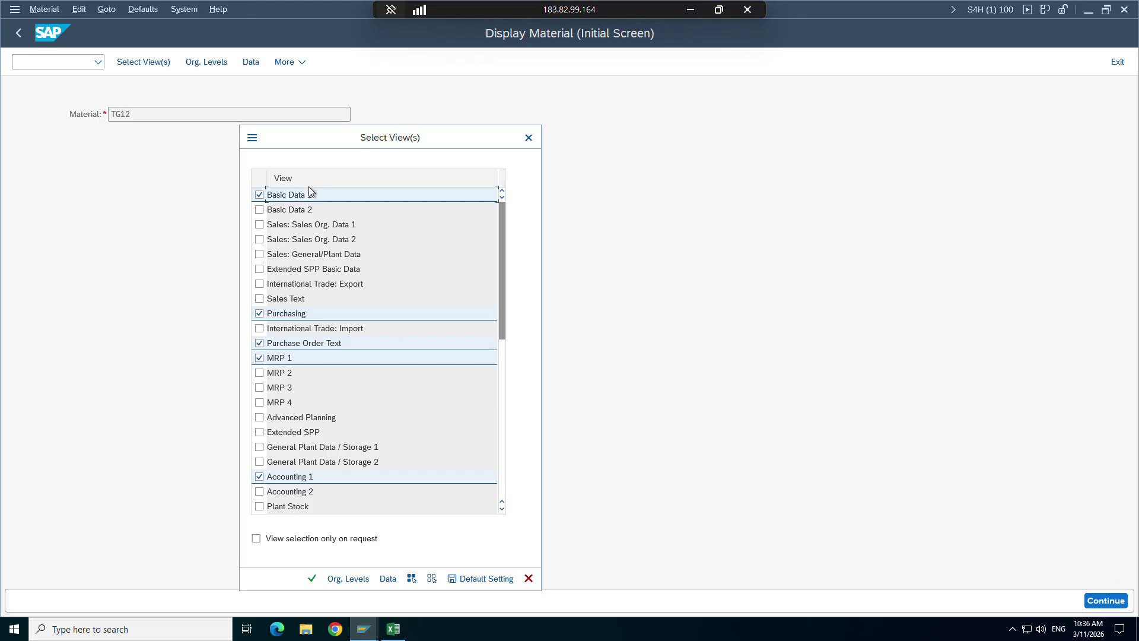
# Move the view selection dialog aside and include Sales Org. Data 1, Sales Org. Data 2 and Sales: General/Plant Data
pyautogui.moveTo(386, 142); pyautogui.dragTo(502, 93)
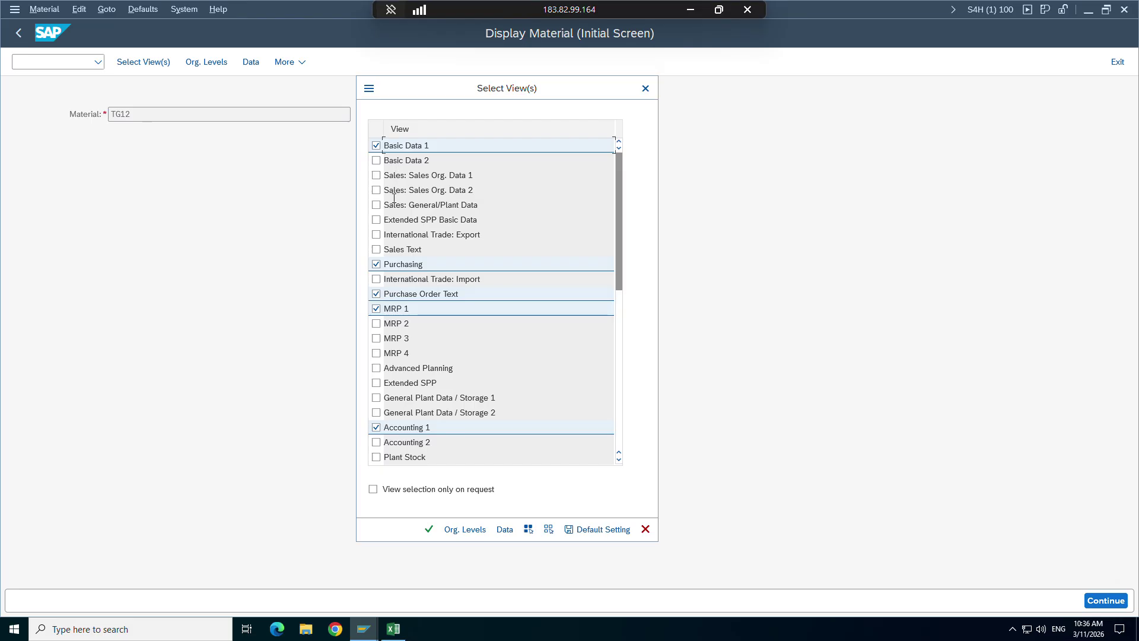
pyautogui.click(377, 191)
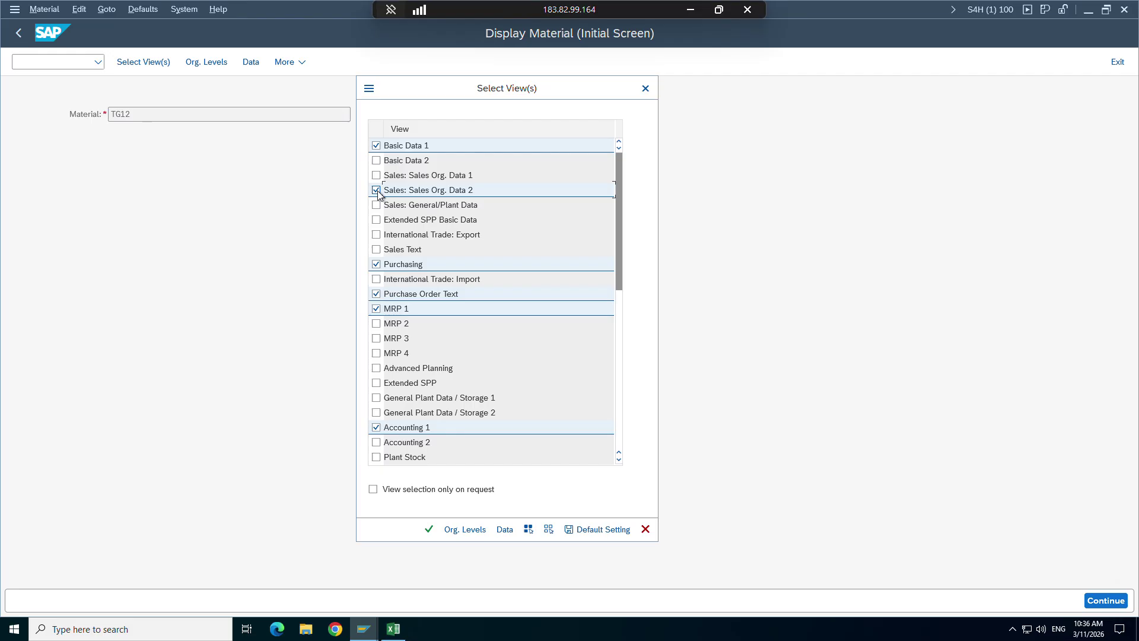
pyautogui.click(377, 175)
pyautogui.click(378, 205)
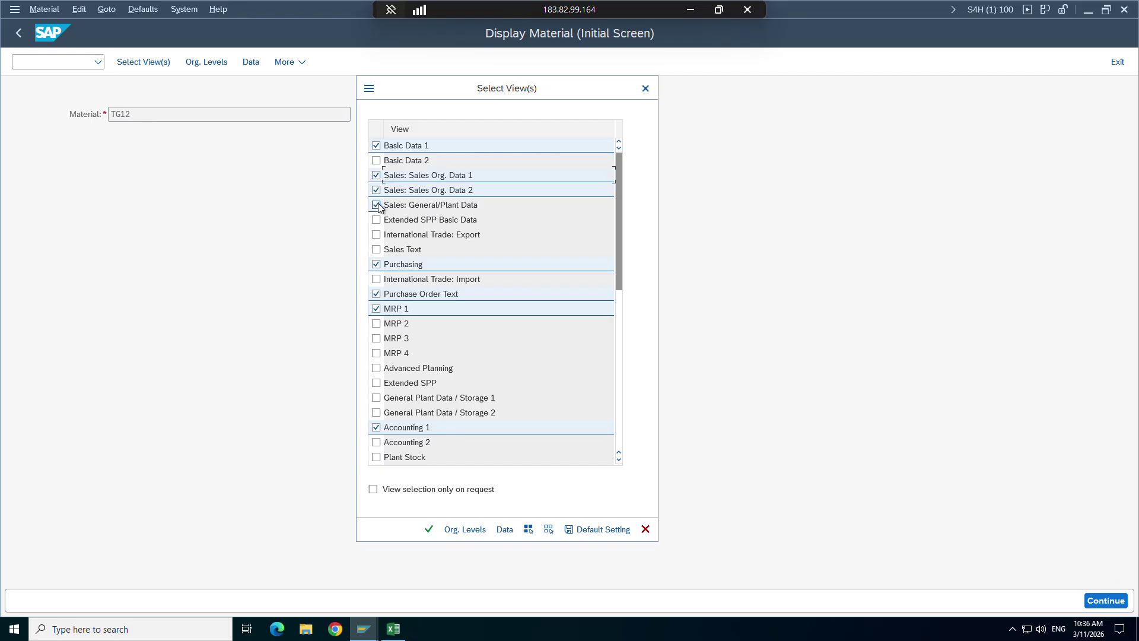
# Deselect the Purchase Order Text, MRP 1, Purchasing and Accounting 1 views
pyautogui.click(376, 294)
pyautogui.click(376, 308)
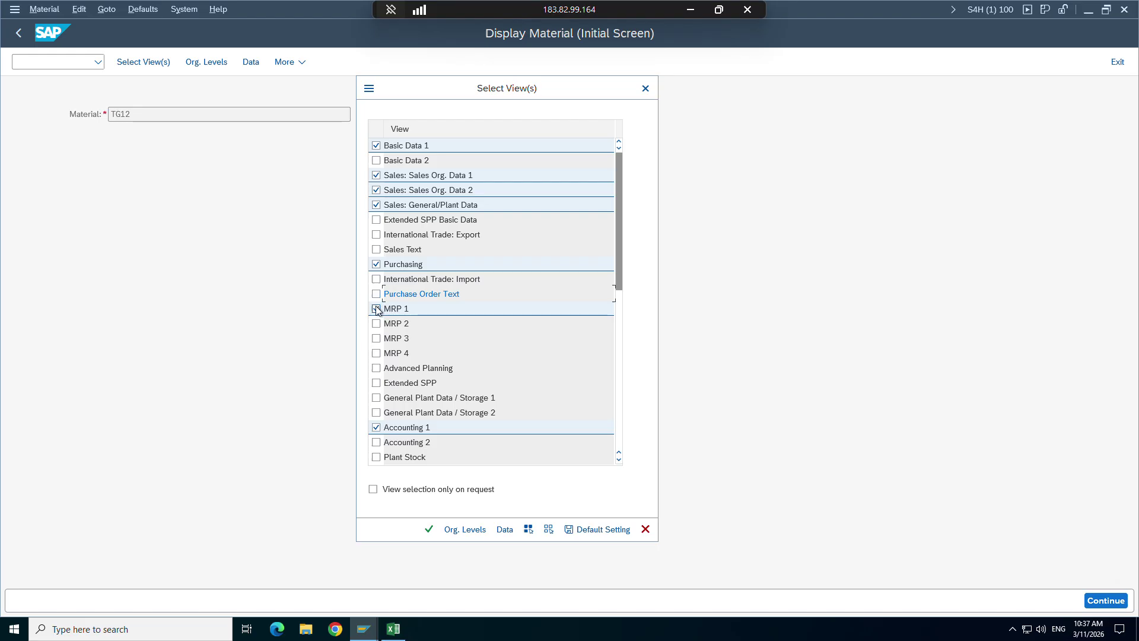
pyautogui.click(376, 264)
pyautogui.click(376, 427)
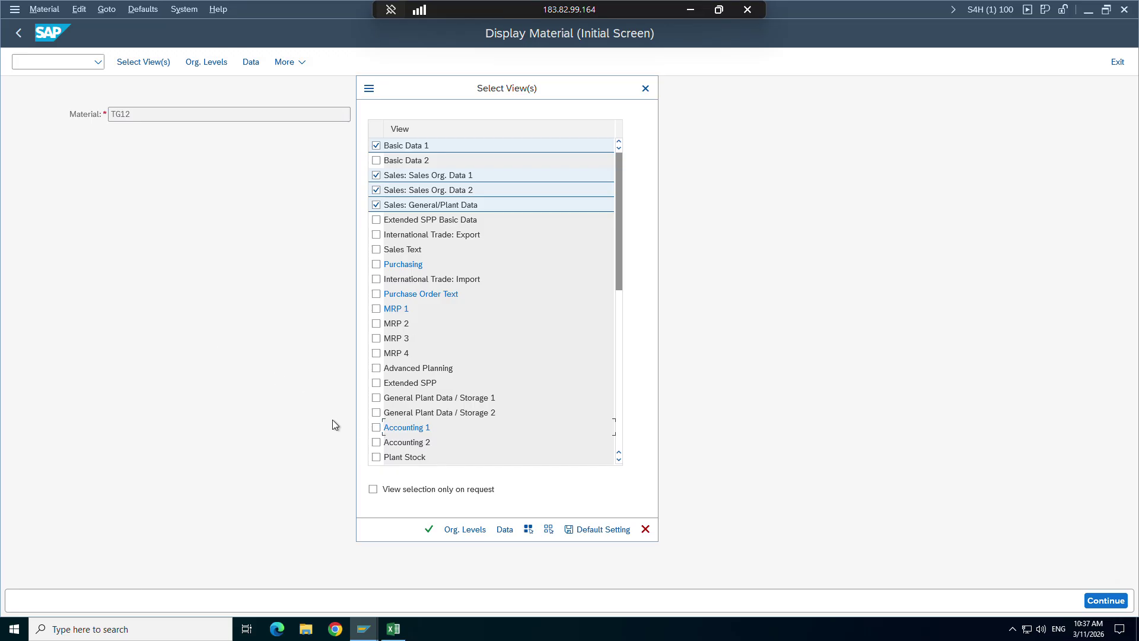
# Add Accounting 1, Basic Data 2, Plant Stock and Sales Text to the selected material views
pyautogui.click(376, 431)
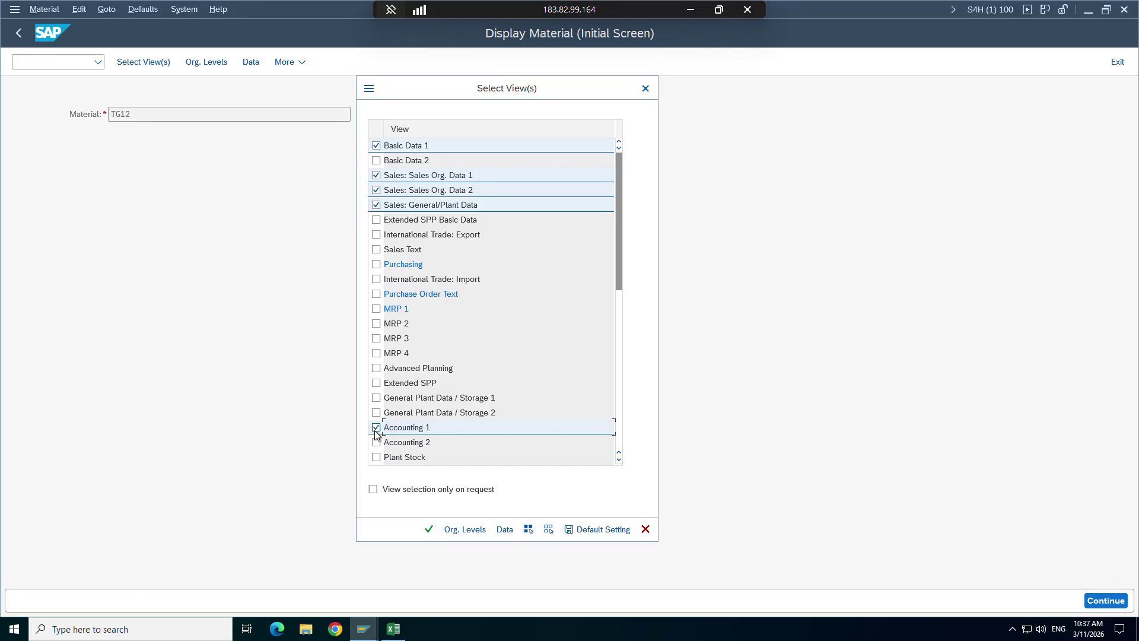
pyautogui.click(376, 161)
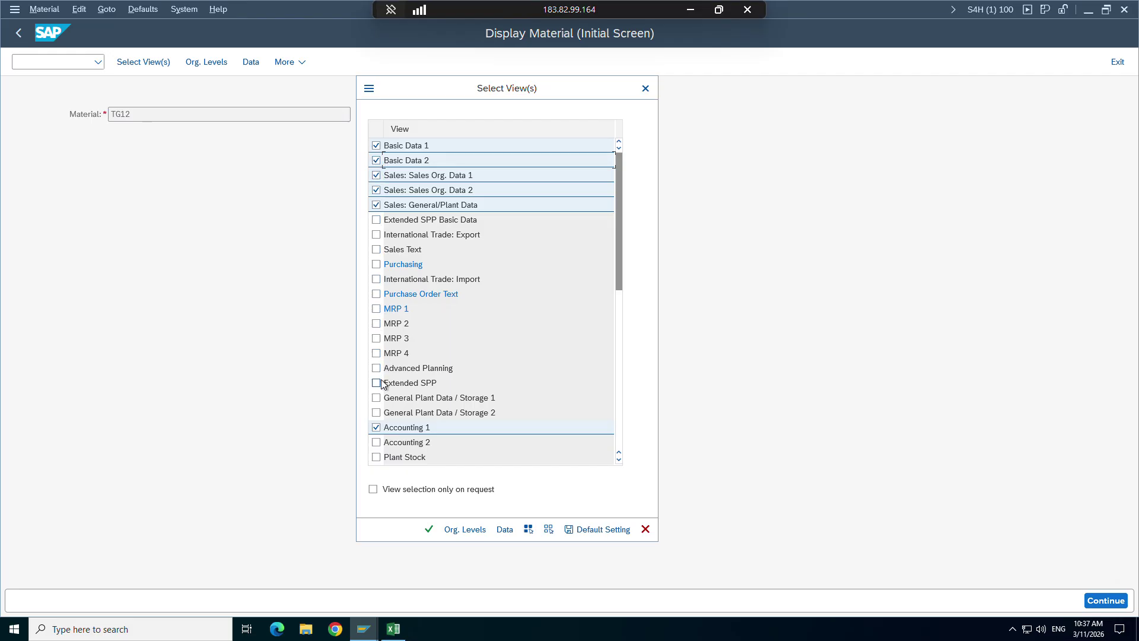
pyautogui.scroll(-1, 393, 435)
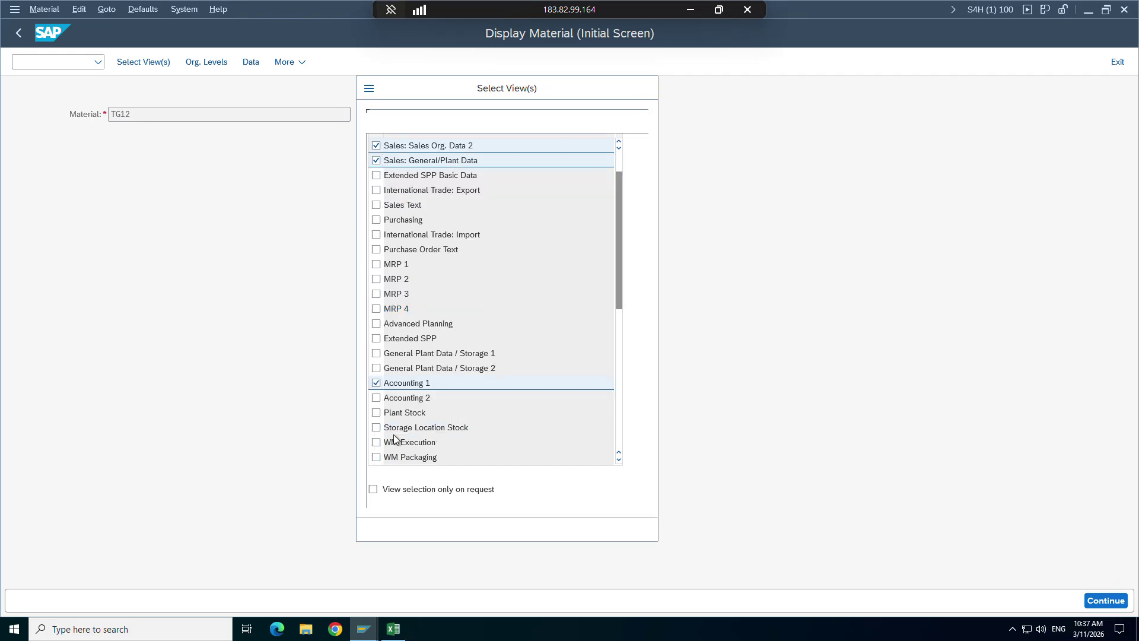
pyautogui.scroll(-3, 393, 436)
pyautogui.click(376, 279)
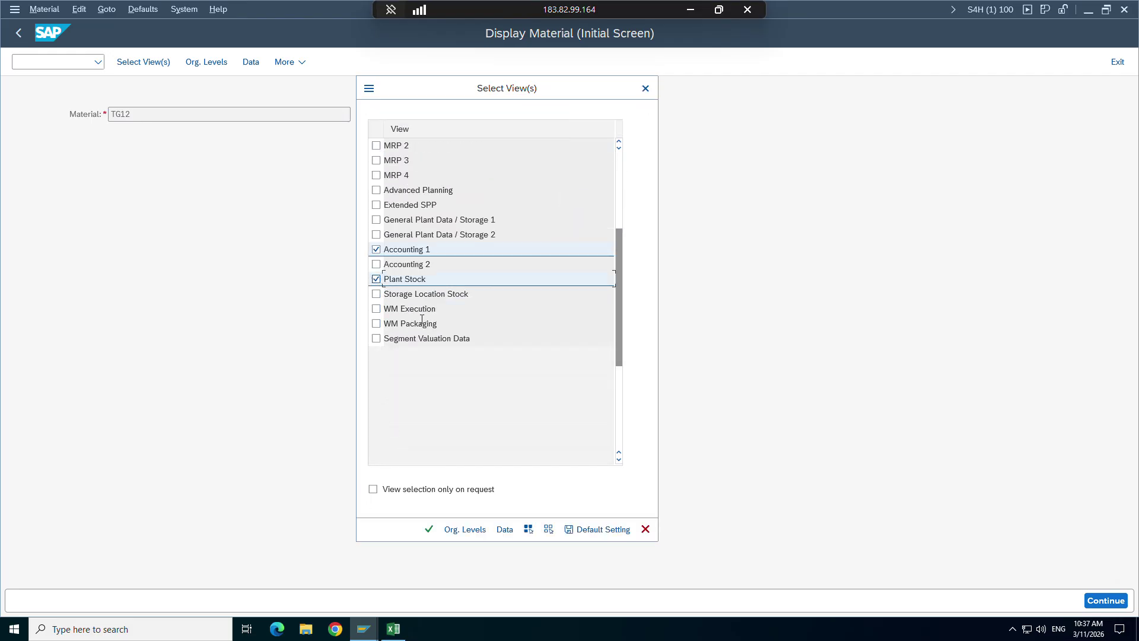
pyautogui.scroll(4, 484, 368)
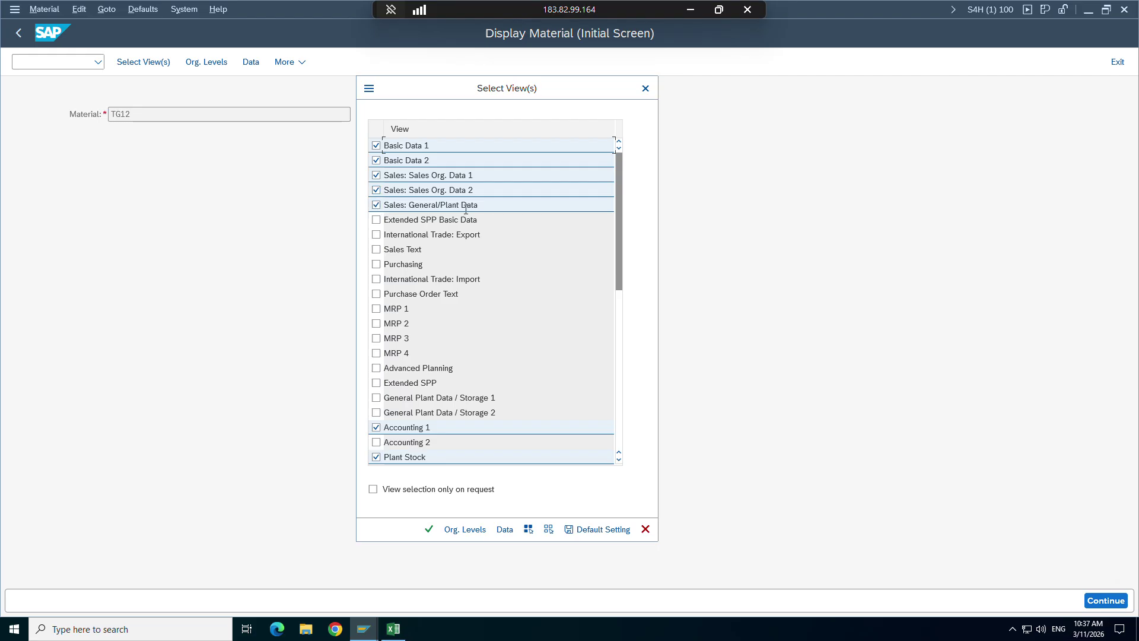
pyautogui.click(377, 250)
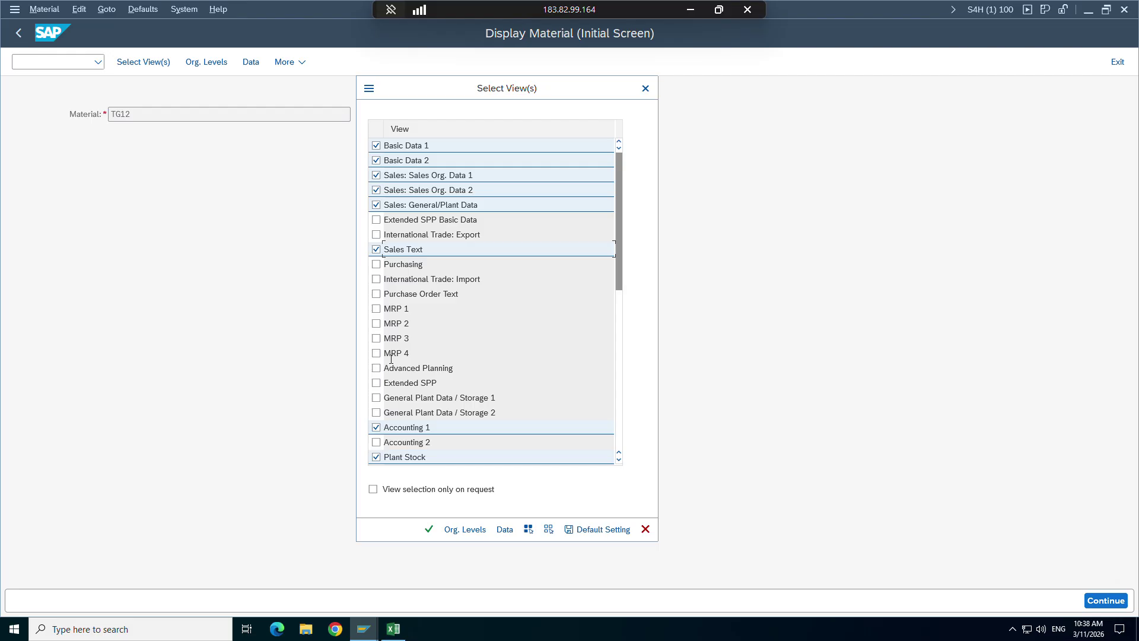
# Select all views for material TG12, store the selection as the default setting, and continue to the organizational levels
pyautogui.click(528, 530)
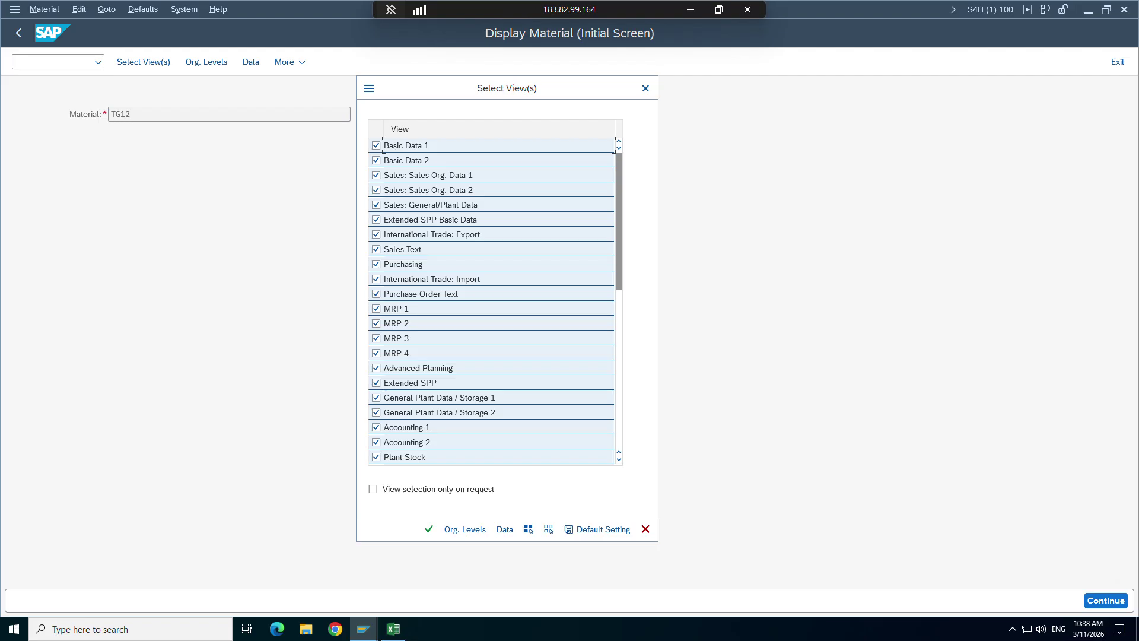
pyautogui.click(578, 531)
pyautogui.scroll(-6, 414, 424)
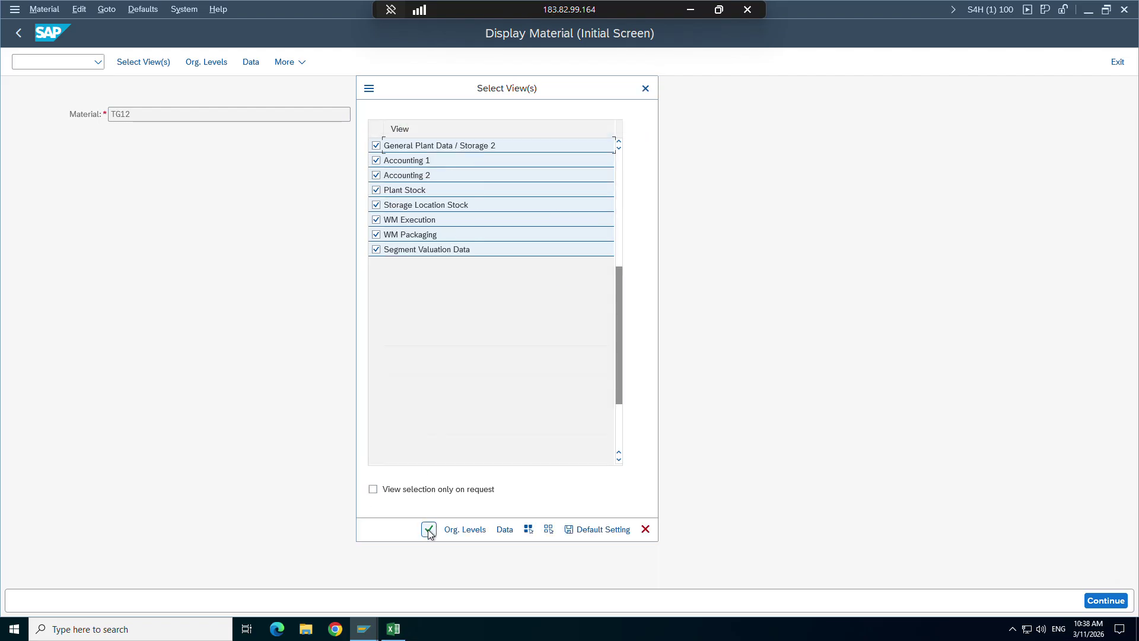
pyautogui.scroll(3, 431, 342)
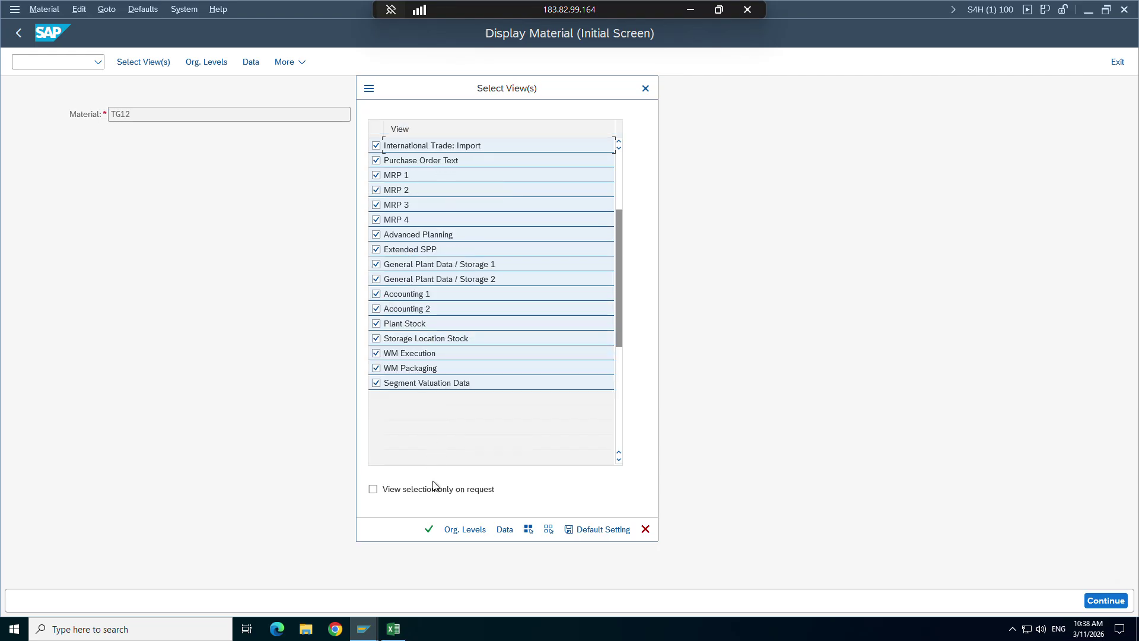
pyautogui.click(429, 529)
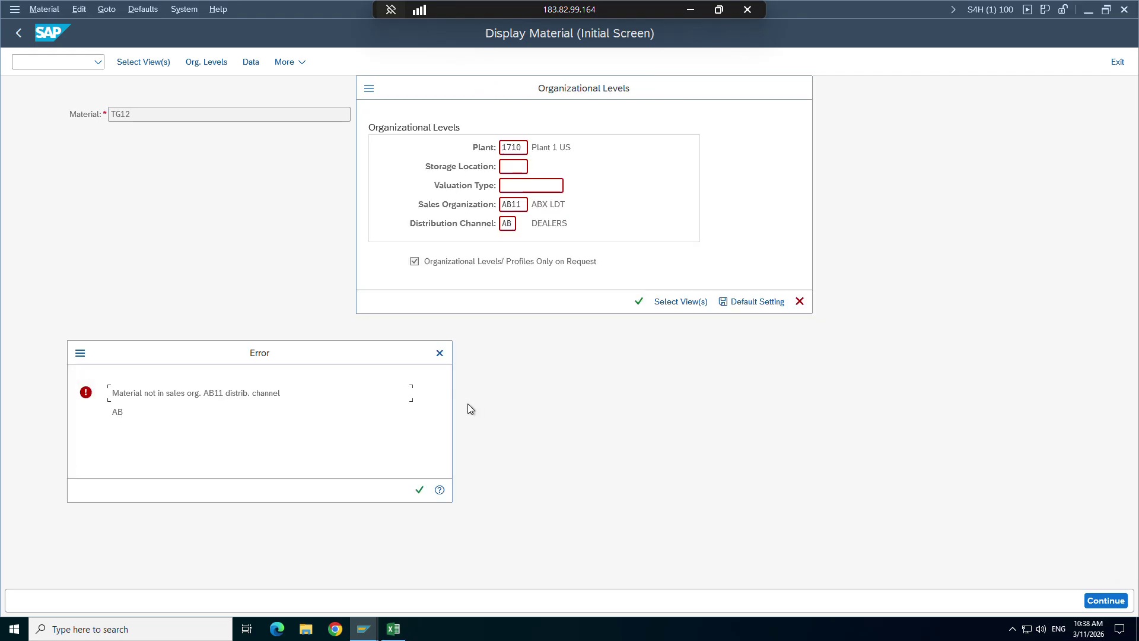
# Dismiss the organizational level error and choose plant 1010 from the possible plant entries
pyautogui.click(420, 490)
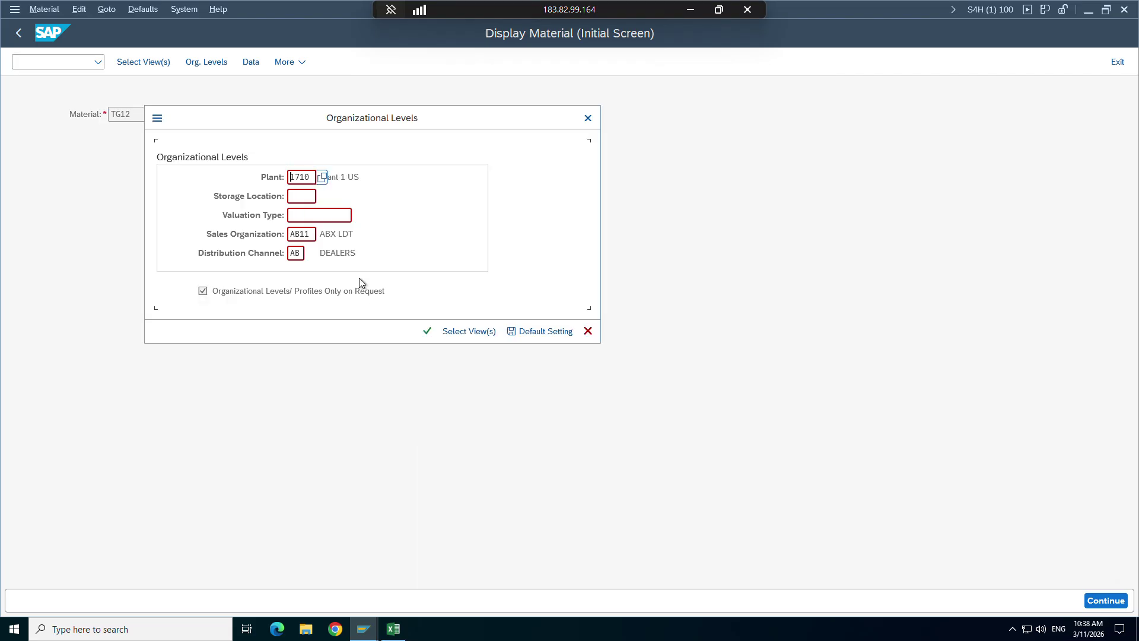
pyautogui.click(321, 177)
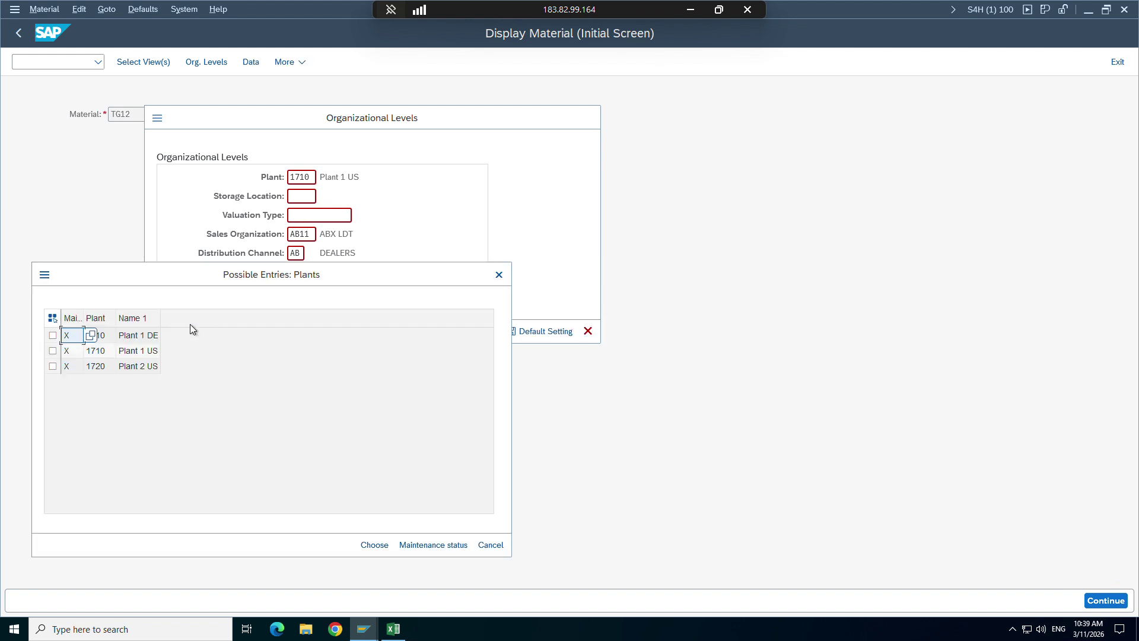
pyautogui.doubleClick(106, 336)
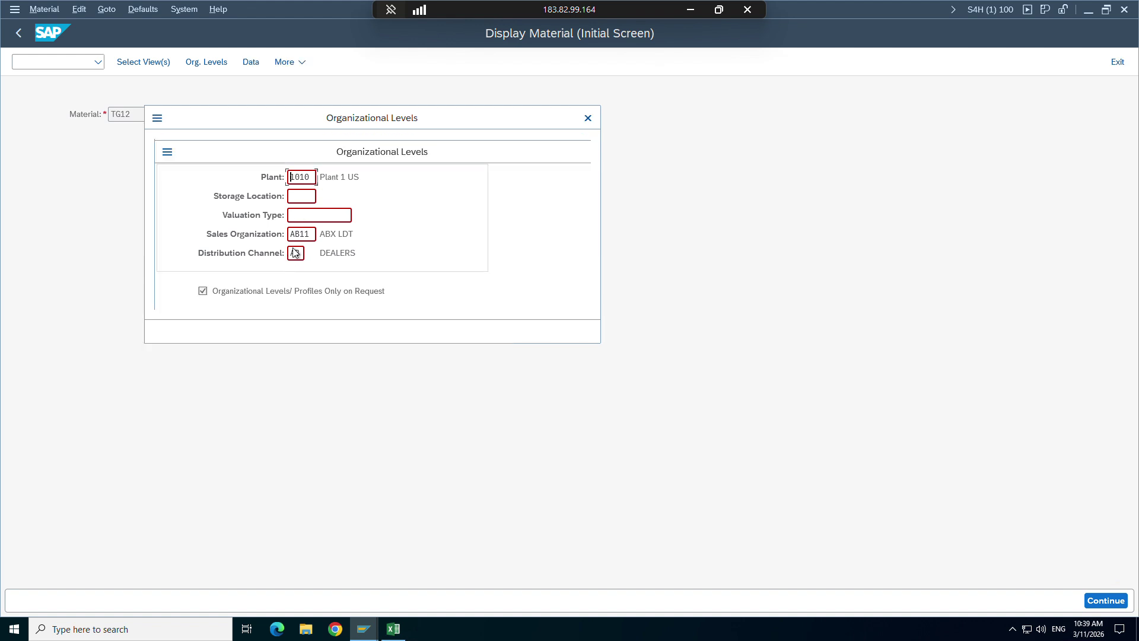
# Choose sales organization 1010 with distribution channel 10 from the possible entries and display material TG12
pyautogui.click(313, 234)
pyautogui.click(322, 234)
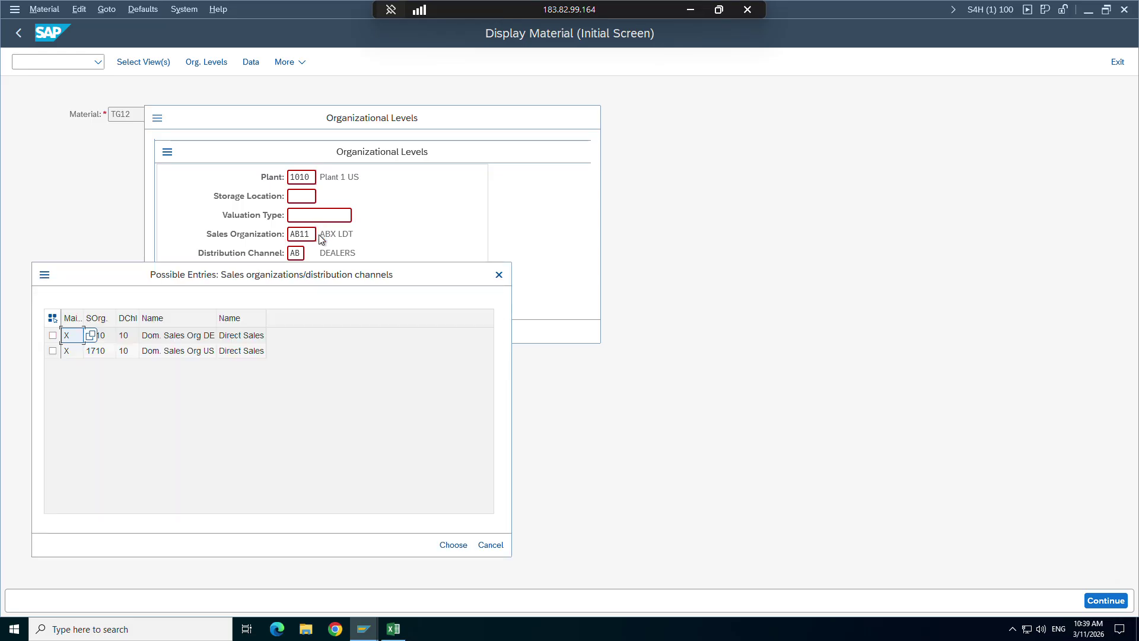
pyautogui.moveTo(235, 279); pyautogui.dragTo(406, 337)
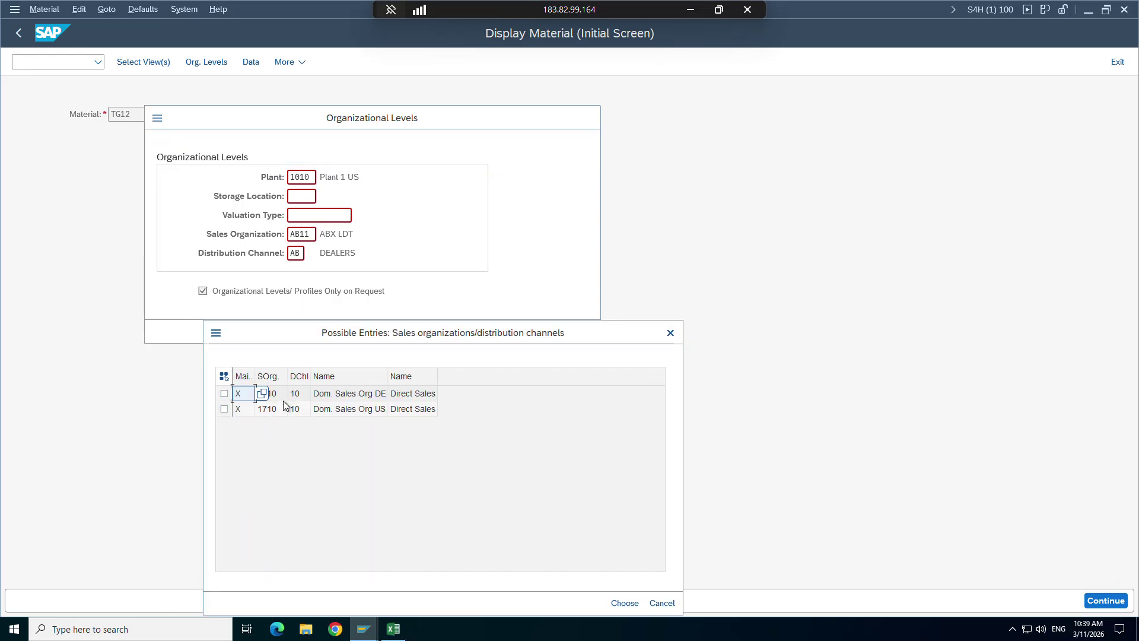
pyautogui.click(298, 409)
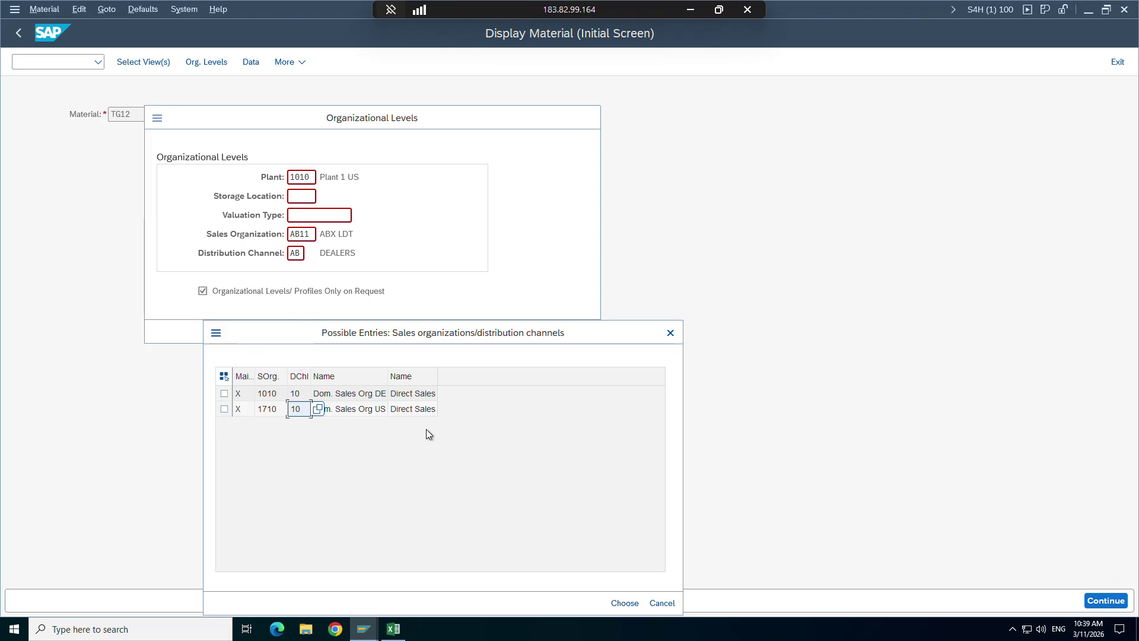
pyautogui.click(224, 393)
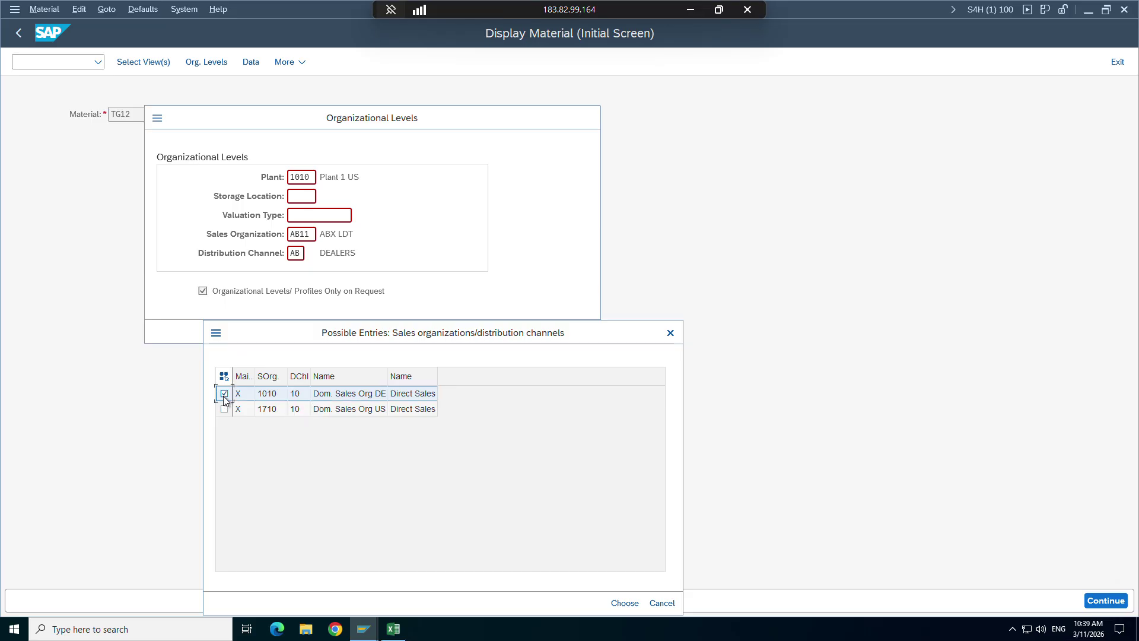
pyautogui.click(224, 409)
pyautogui.click(225, 393)
pyautogui.click(614, 604)
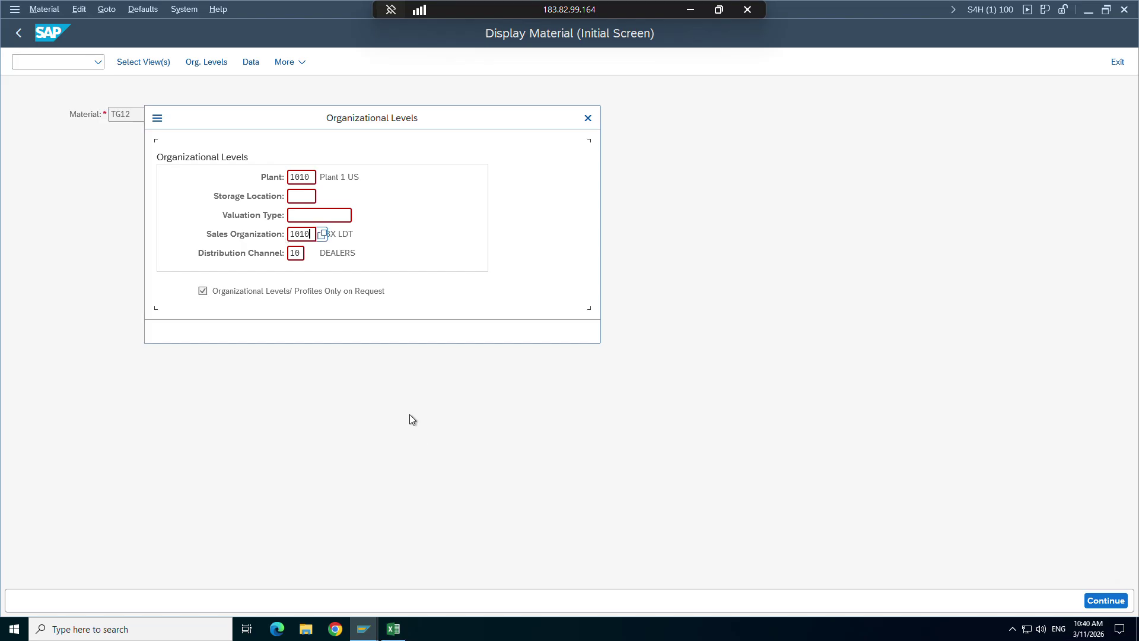
pyautogui.click(426, 331)
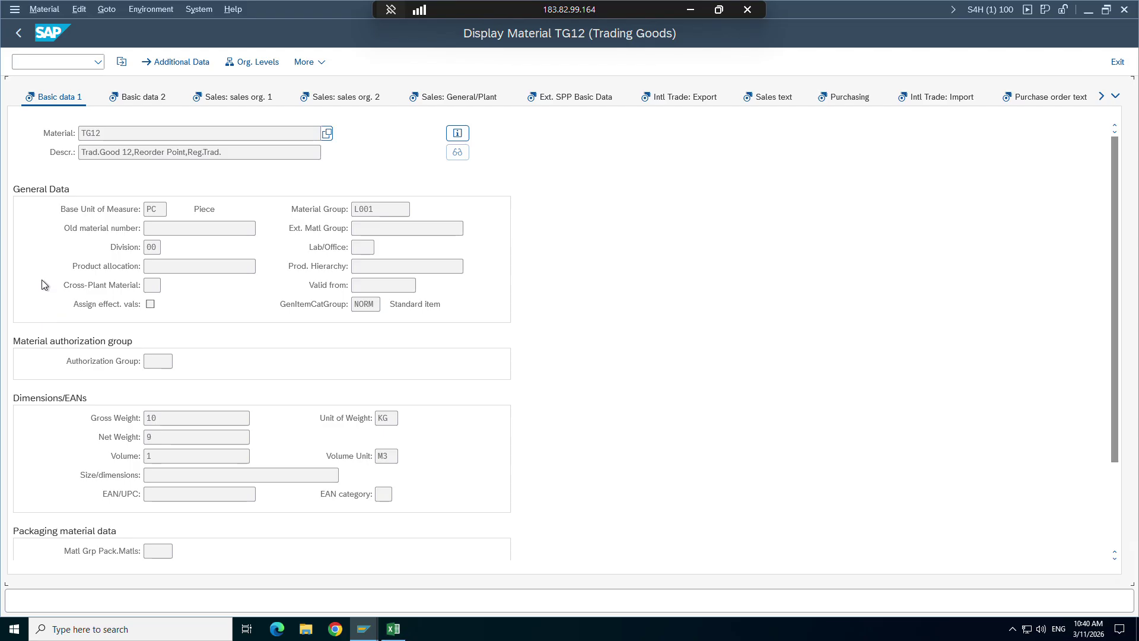
# Examine the base unit of measure, gross weight and net weight in TG12's Basic data 1 view
pyautogui.moveTo(159, 209); pyautogui.dragTo(144, 211)
pyautogui.click(166, 419)
pyautogui.click(148, 437)
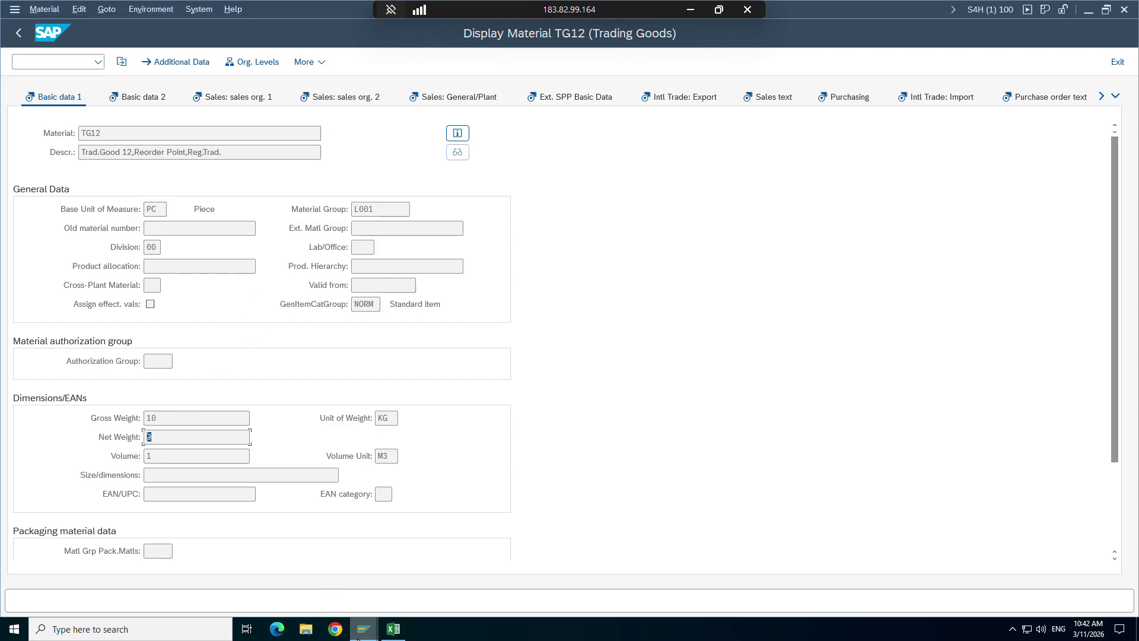
# Switch to the displayed standard order, review the shipping data of the TG12 item, and return to the order overview
pyautogui.click(359, 633)
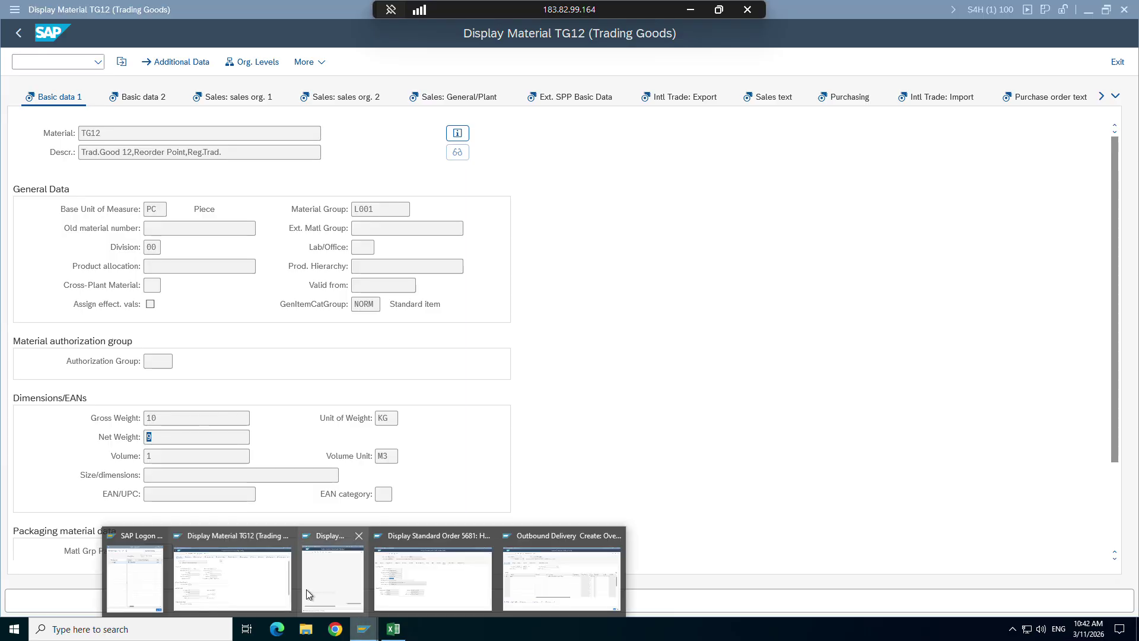
pyautogui.click(427, 578)
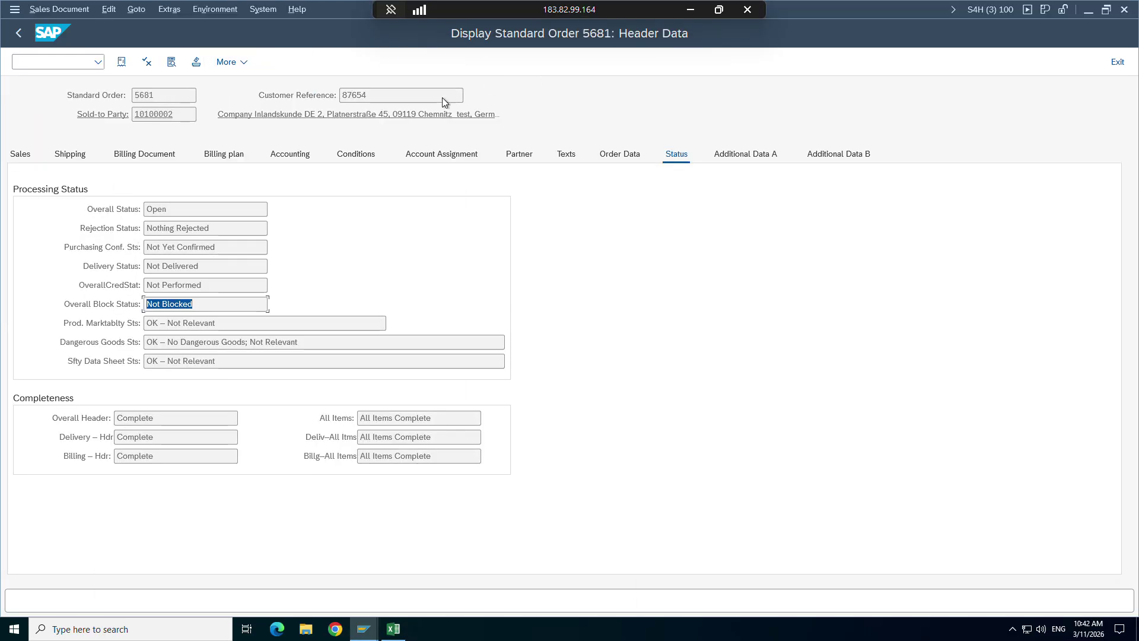
pyautogui.click(18, 32)
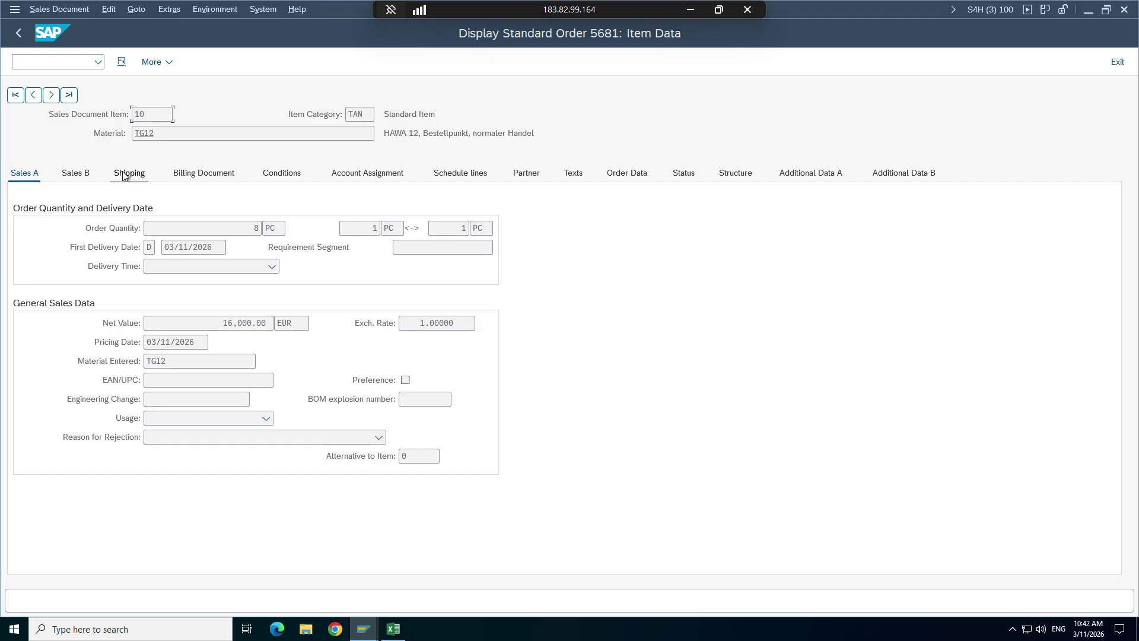
pyautogui.click(125, 176)
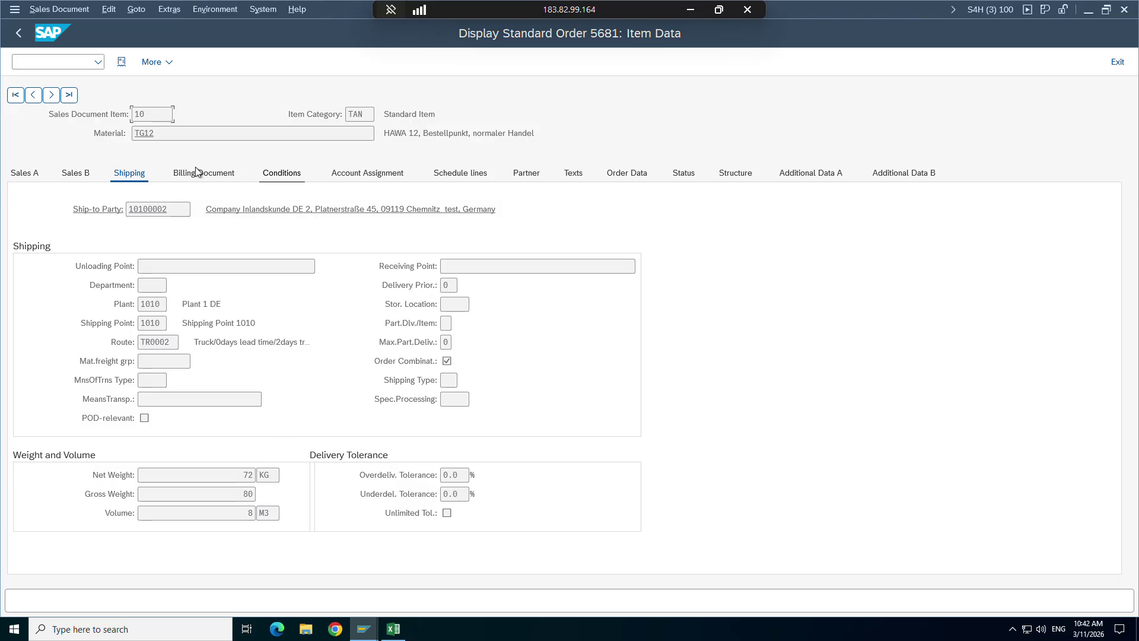
pyautogui.click(18, 32)
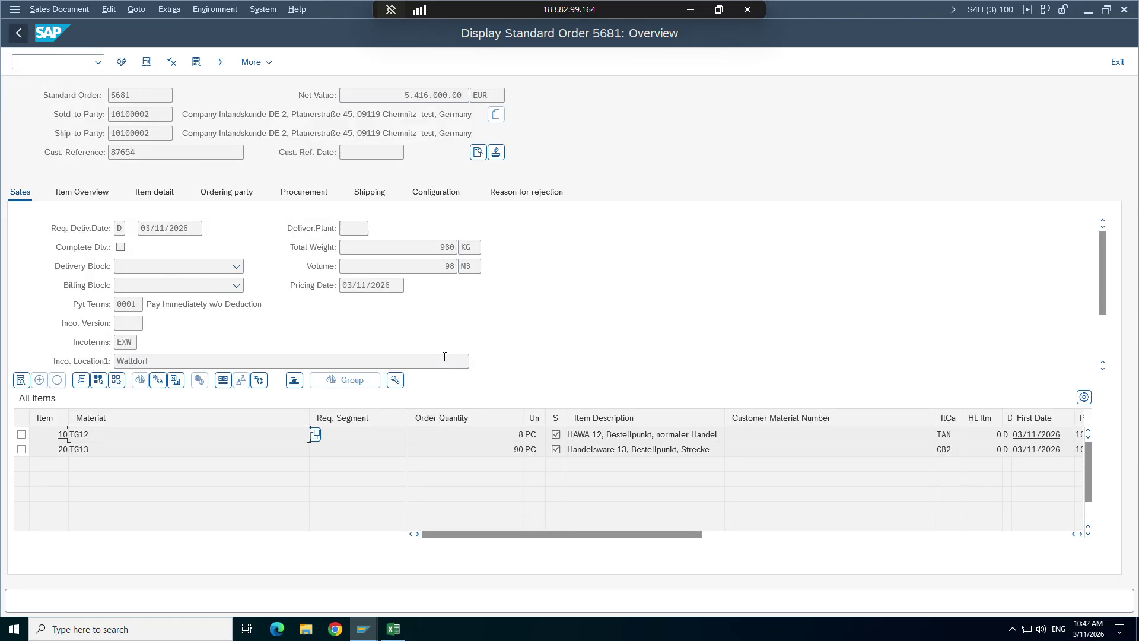
# Try to switch the standard order from display to change mode and check which other sessions are open
pyautogui.click(505, 448)
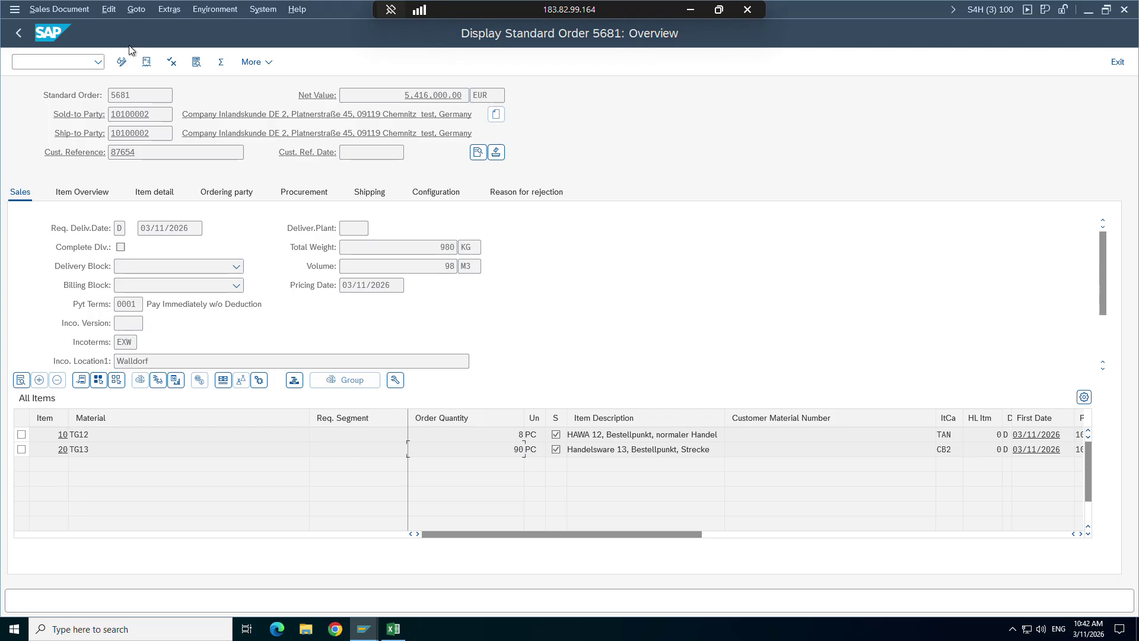
pyautogui.click(59, 9)
pyautogui.click(57, 45)
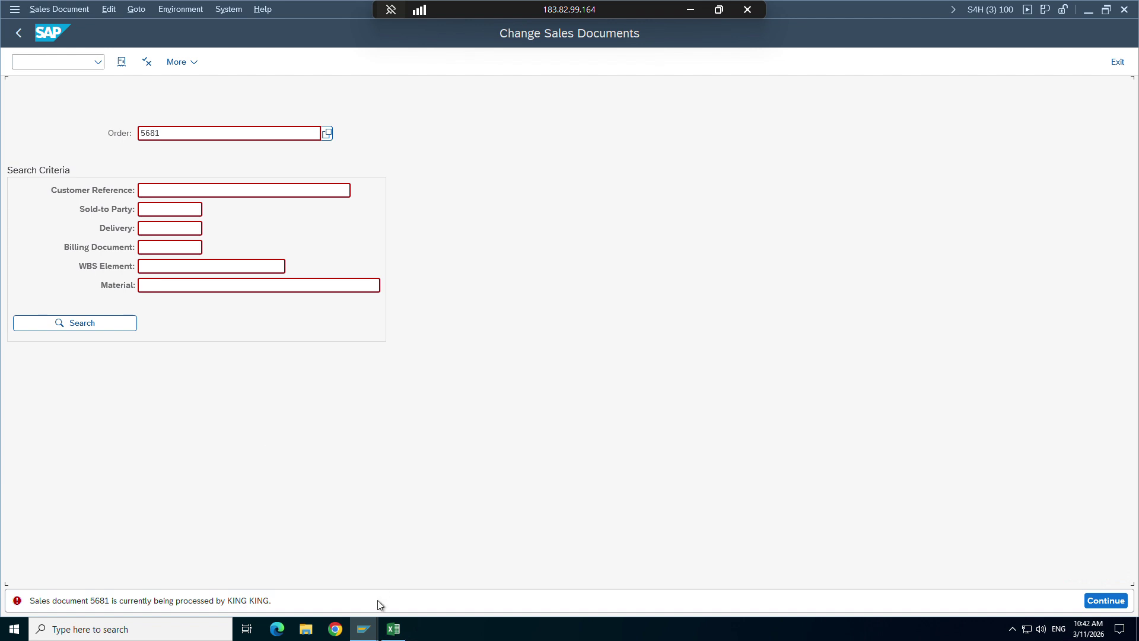
pyautogui.click(363, 629)
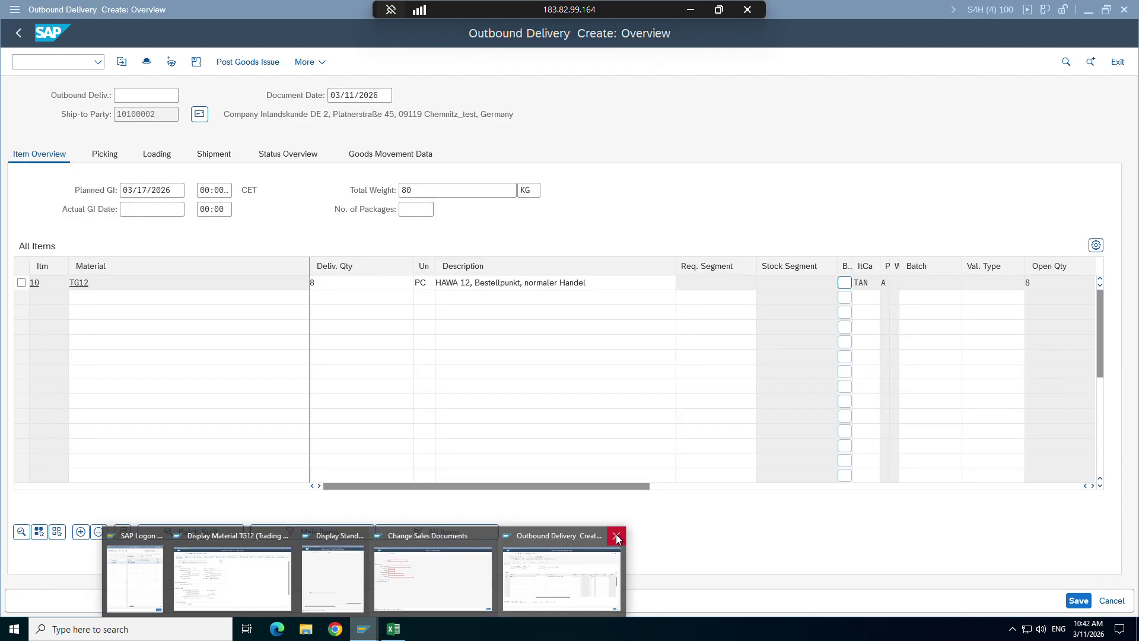
pyautogui.click(434, 567)
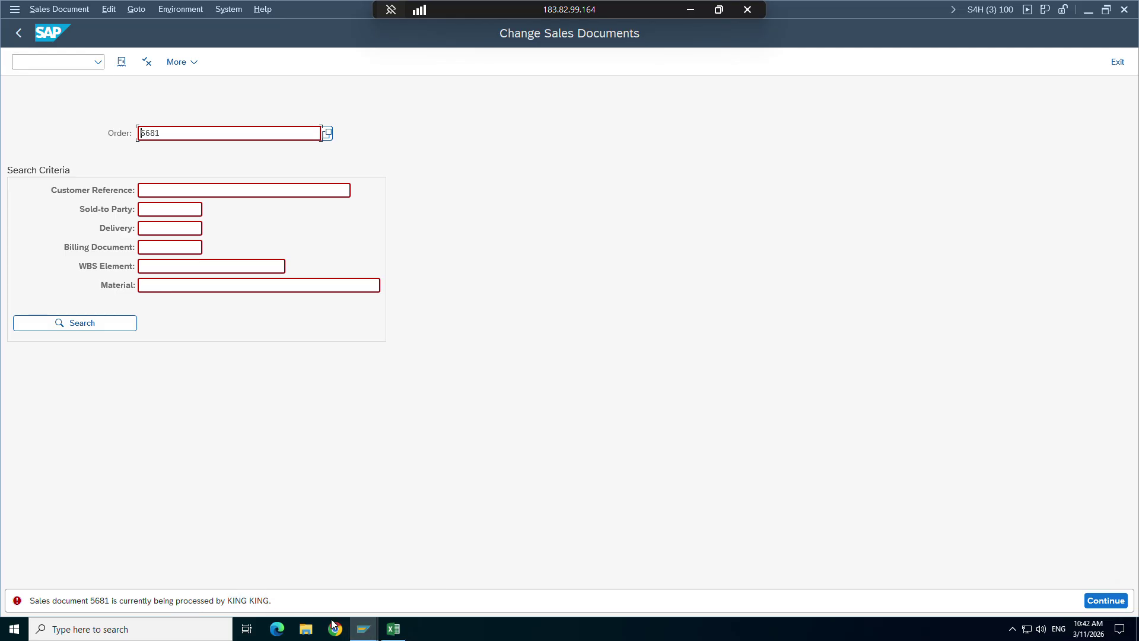
# Exit the outbound delivery creation session without saving its data
pyautogui.click(364, 628)
pyautogui.click(529, 587)
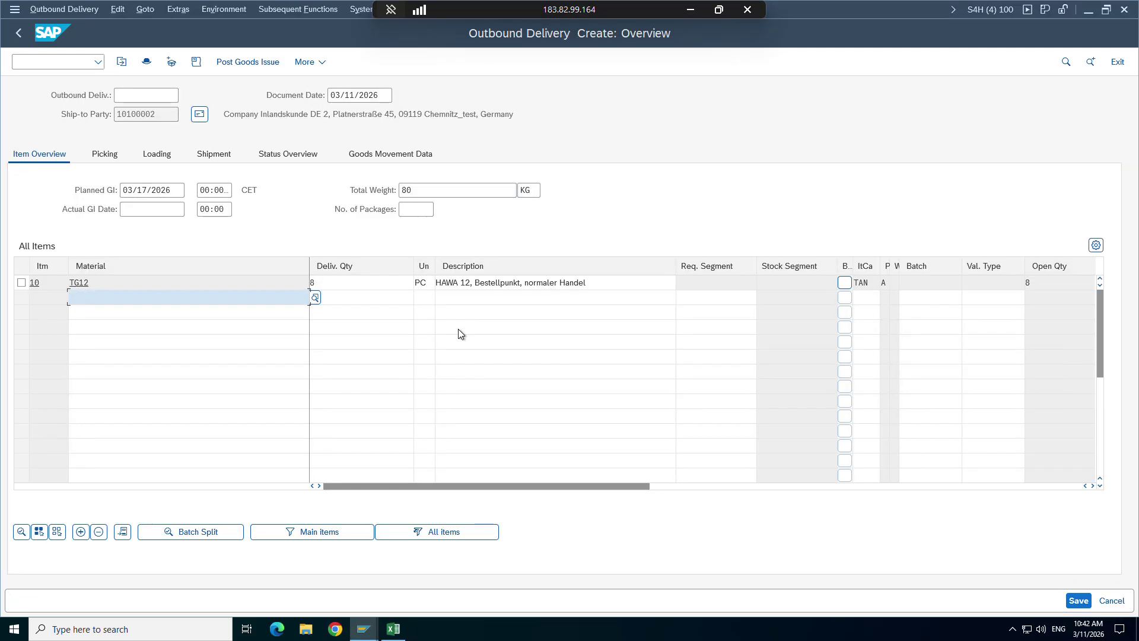
pyautogui.click(1115, 62)
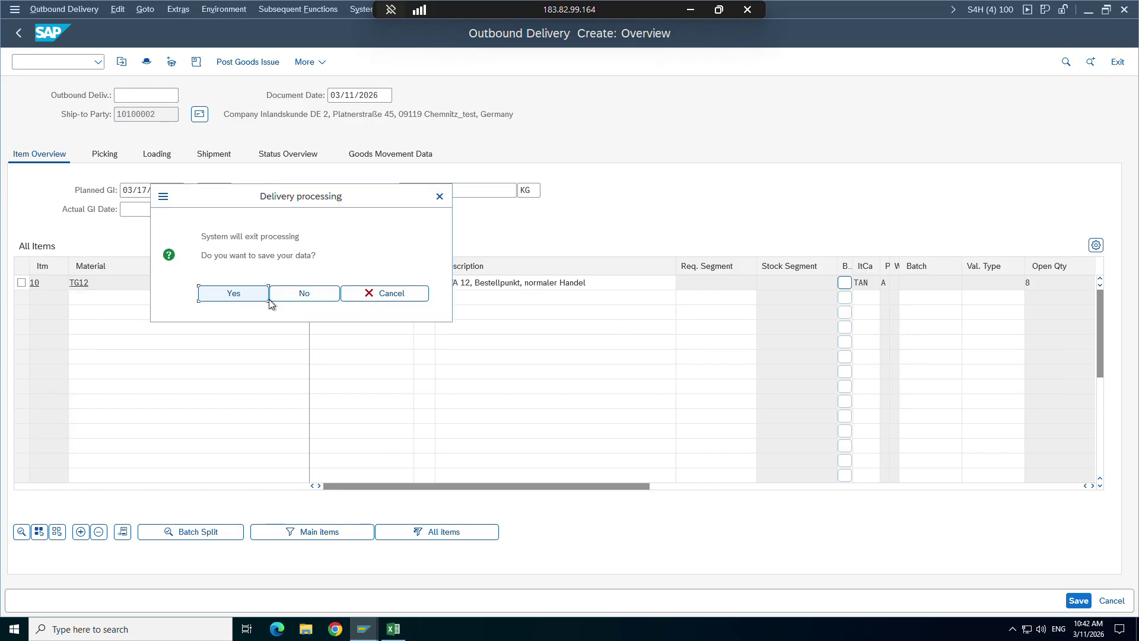
pyautogui.click(304, 293)
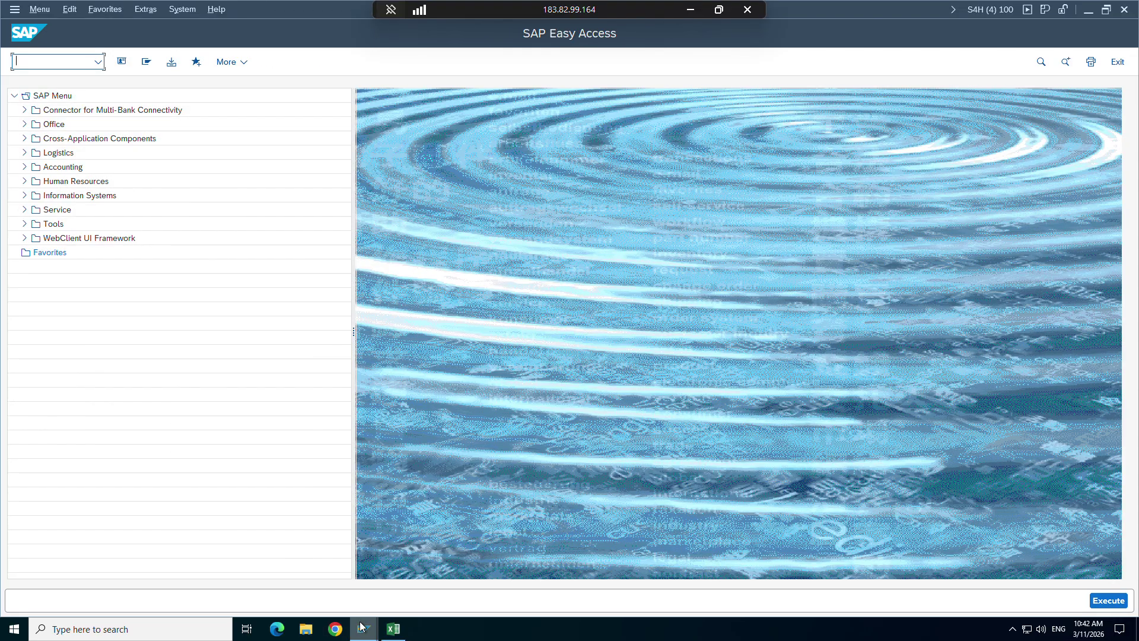
# Open the standard order in change mode and add a new item for material TG12 with order quantity 1
pyautogui.click(363, 628)
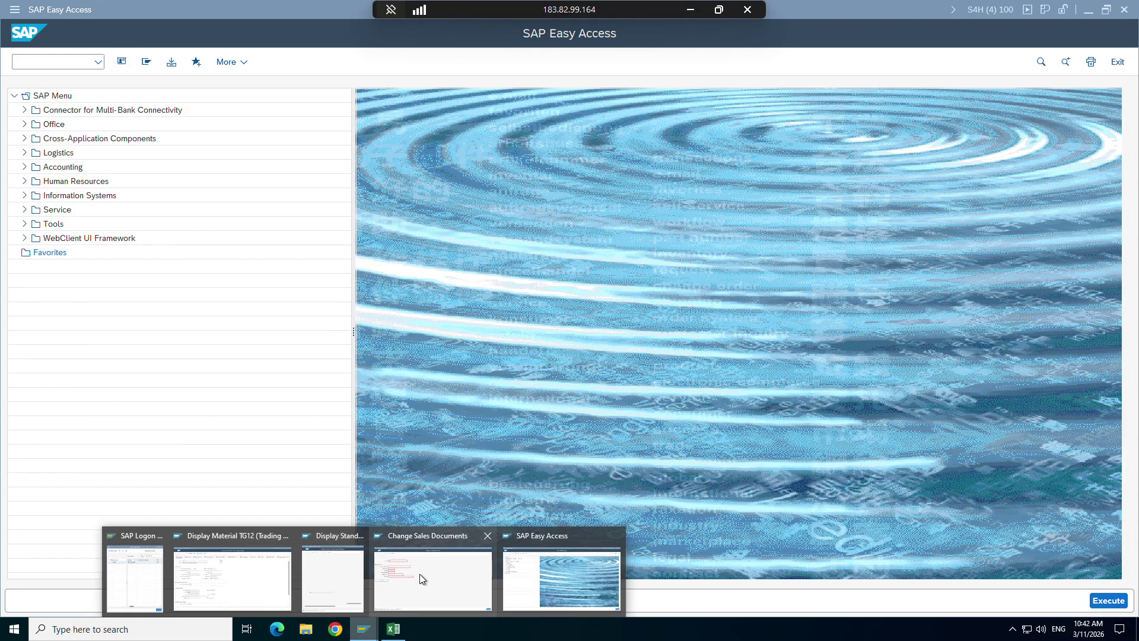
pyautogui.click(421, 571)
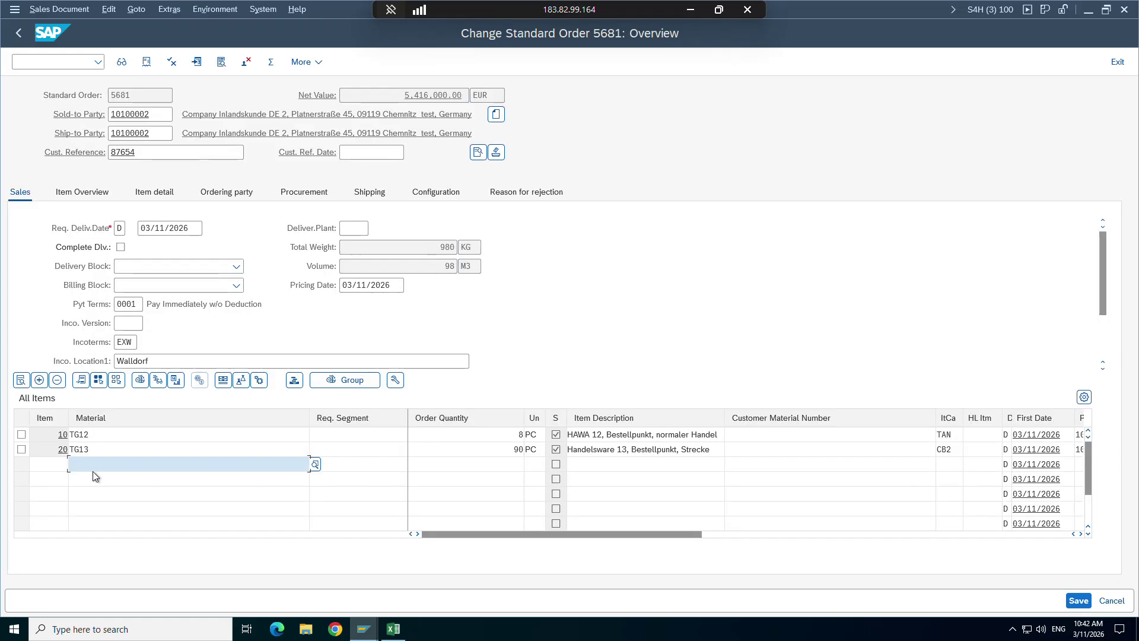
pyautogui.click(93, 469)
pyautogui.click(104, 478)
pyautogui.write('TG12')
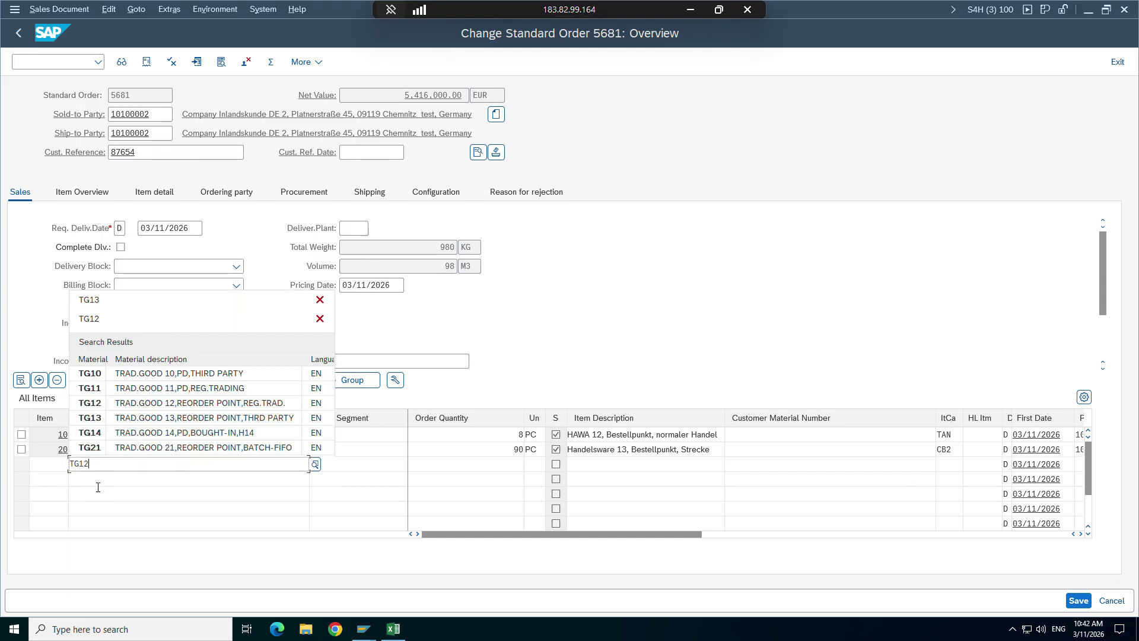
pyautogui.click(92, 536)
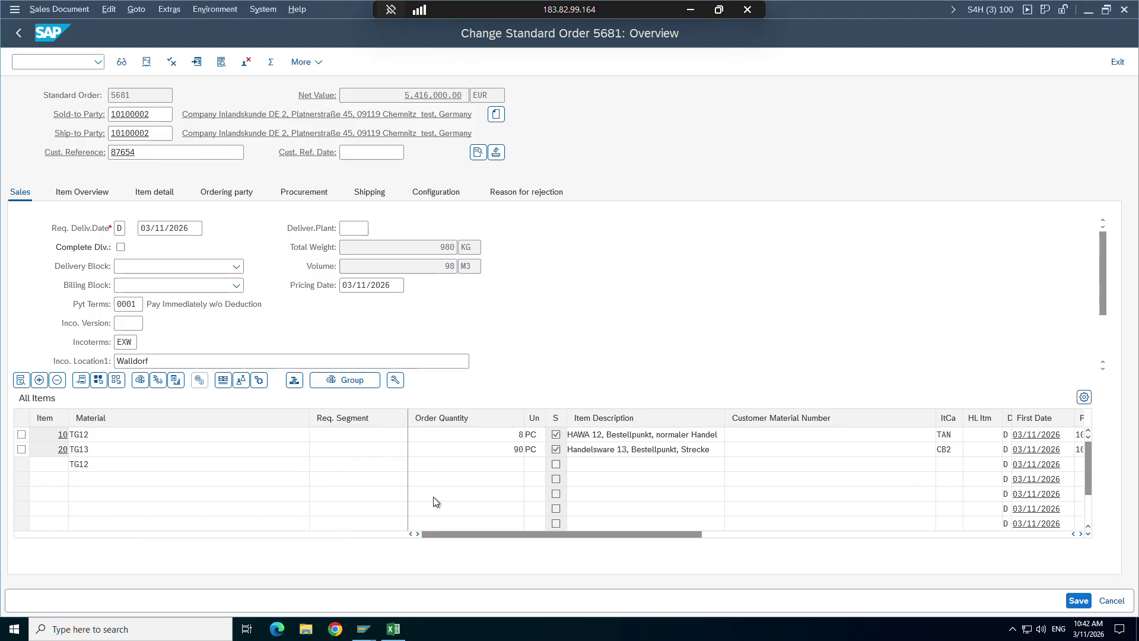
pyautogui.click(489, 468)
pyautogui.write('1')
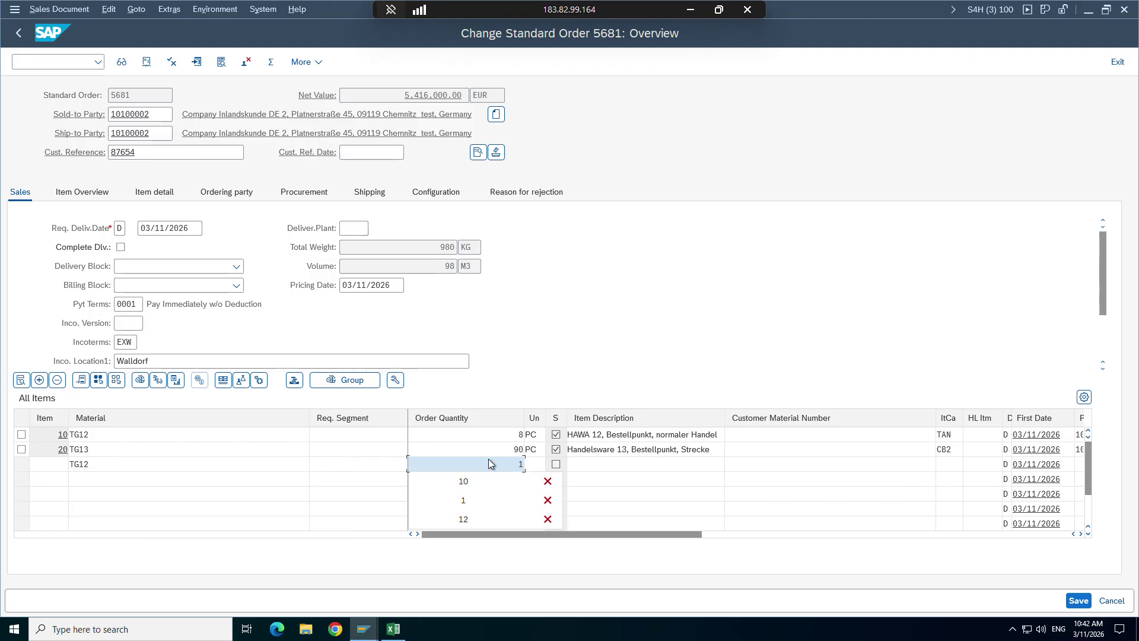
pyautogui.press('Return')
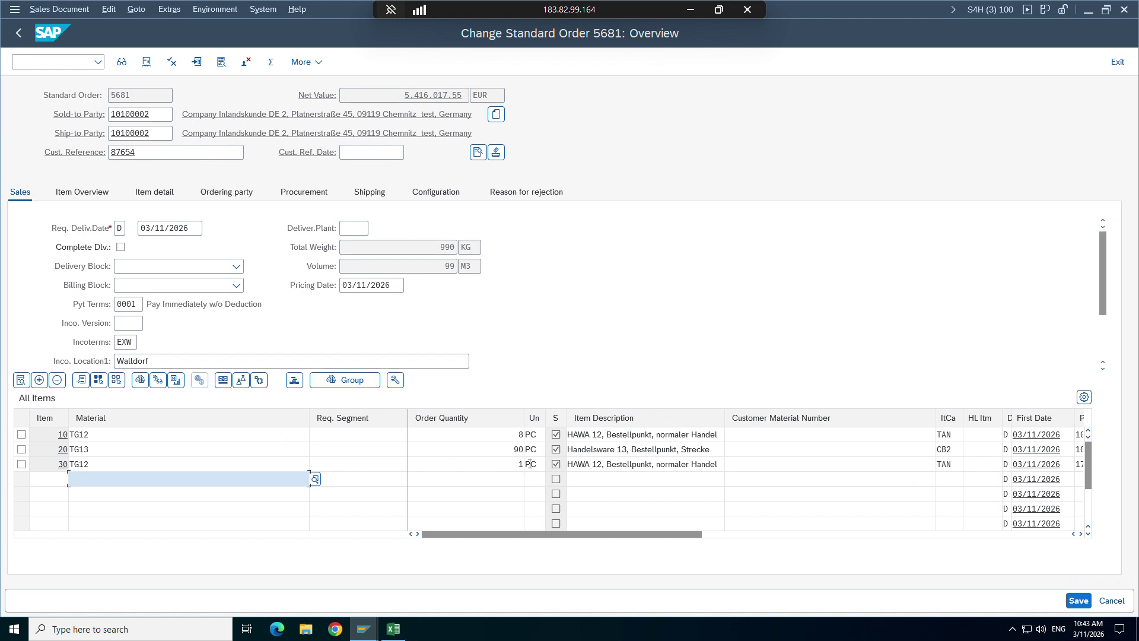
# Open the new TG12 item's shipping data and examine its net weight, gross weight and volume
pyautogui.doubleClick(102, 467)
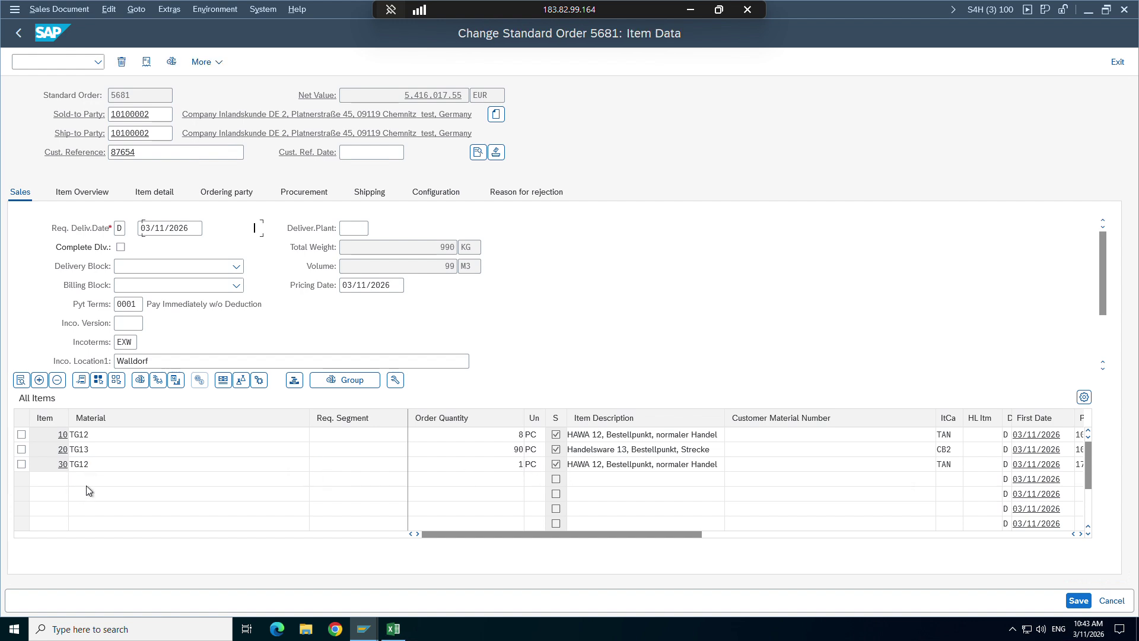
pyautogui.click(121, 175)
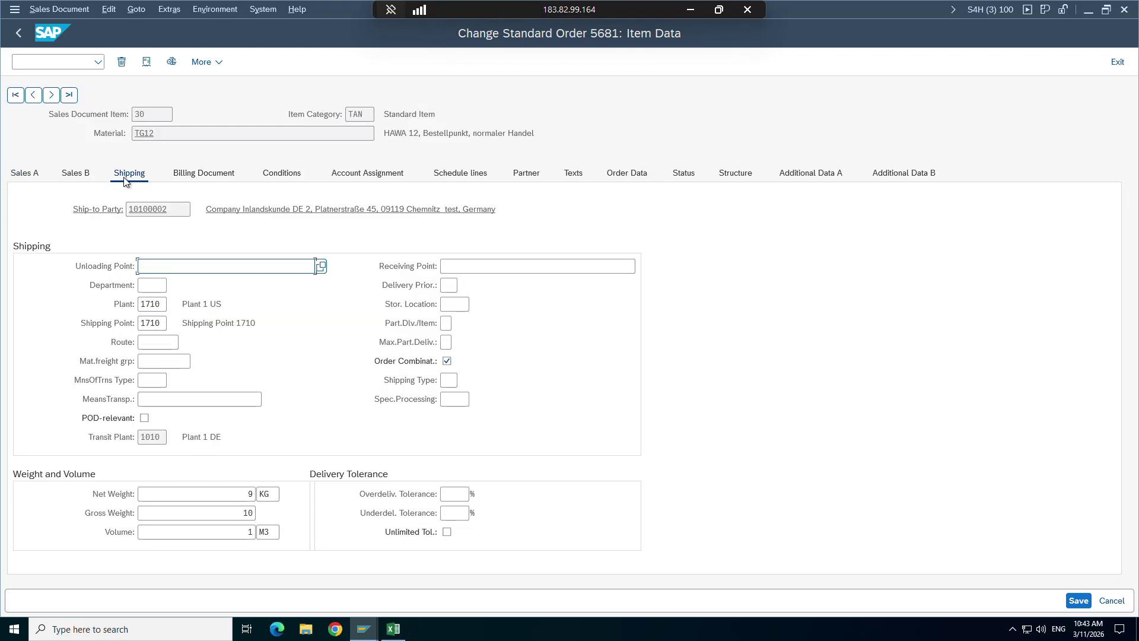
pyautogui.click(248, 493)
pyautogui.click(247, 512)
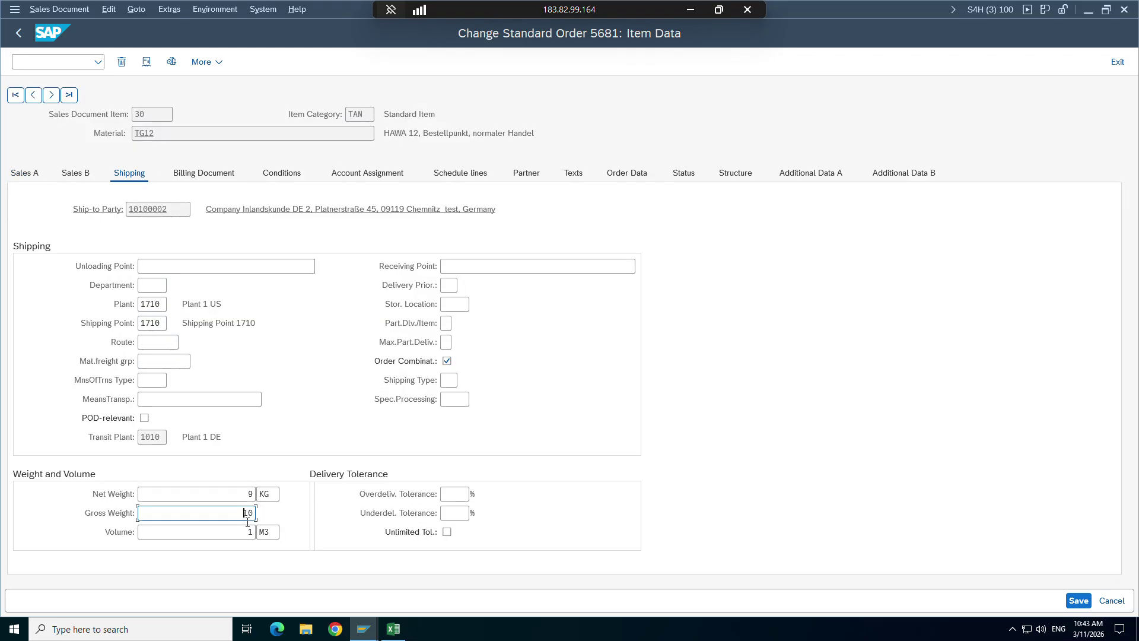
pyautogui.click(248, 532)
# Place the TG12 material display beside the order item's shipping data and compare the net weight and volume
pyautogui.moveTo(360, 627)
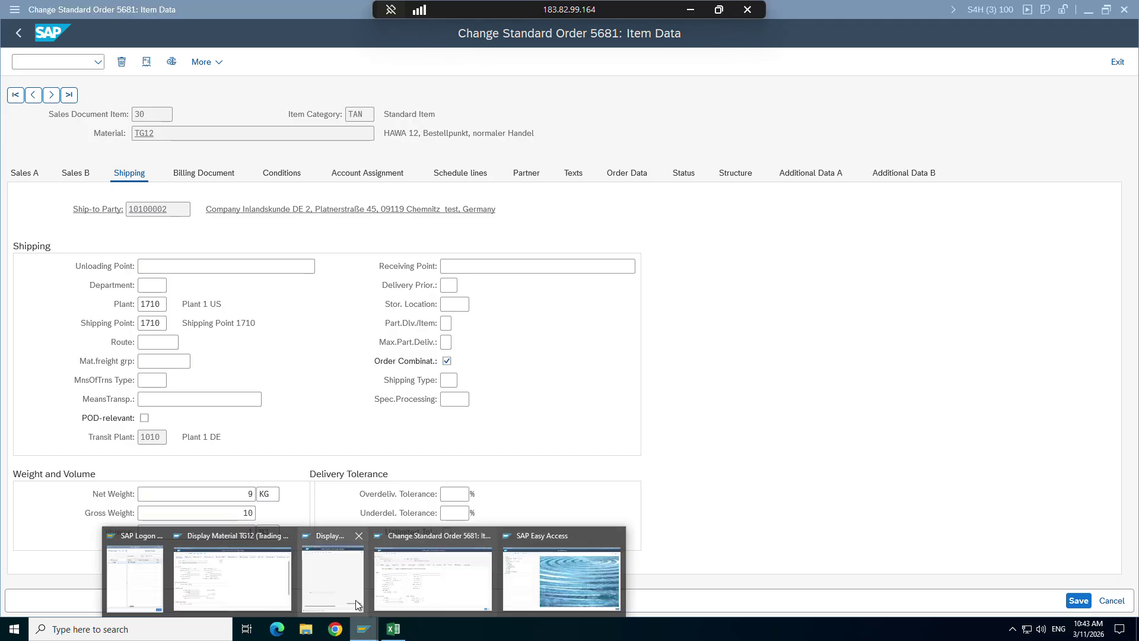
pyautogui.click(264, 568)
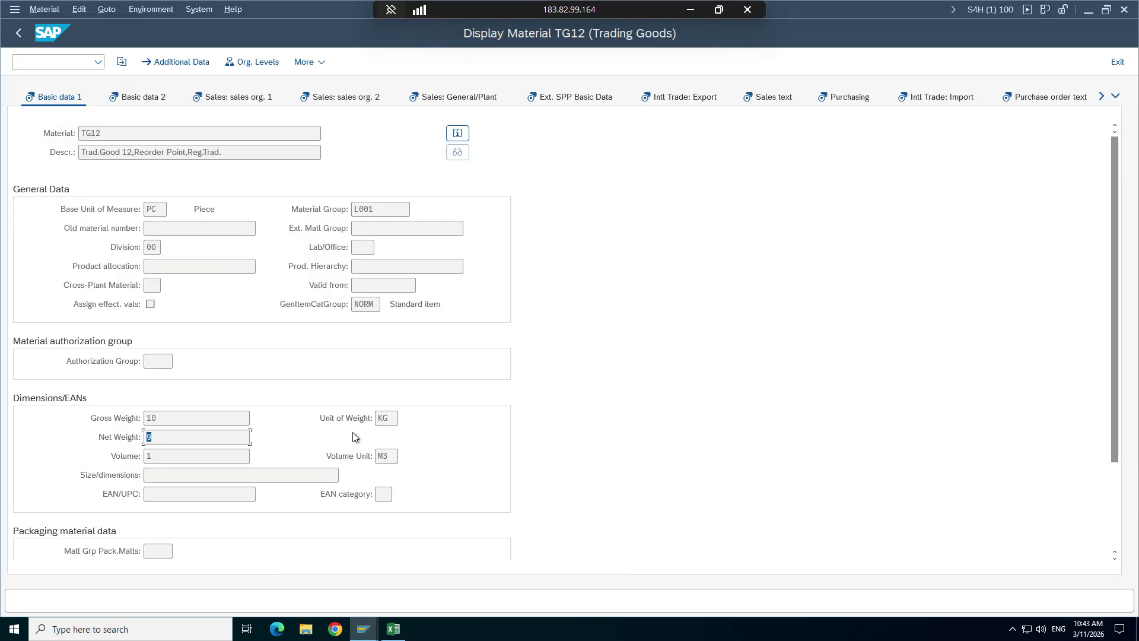
pyautogui.press('super+Right')
pyautogui.click(841, 349)
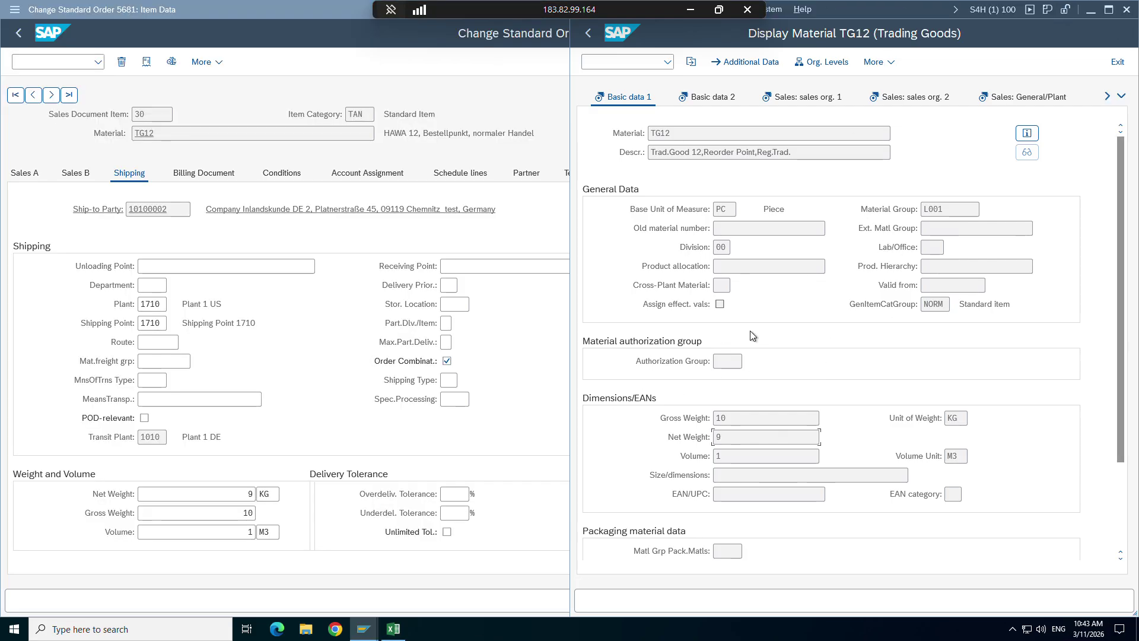
pyautogui.moveTo(725, 437); pyautogui.dragTo(707, 459)
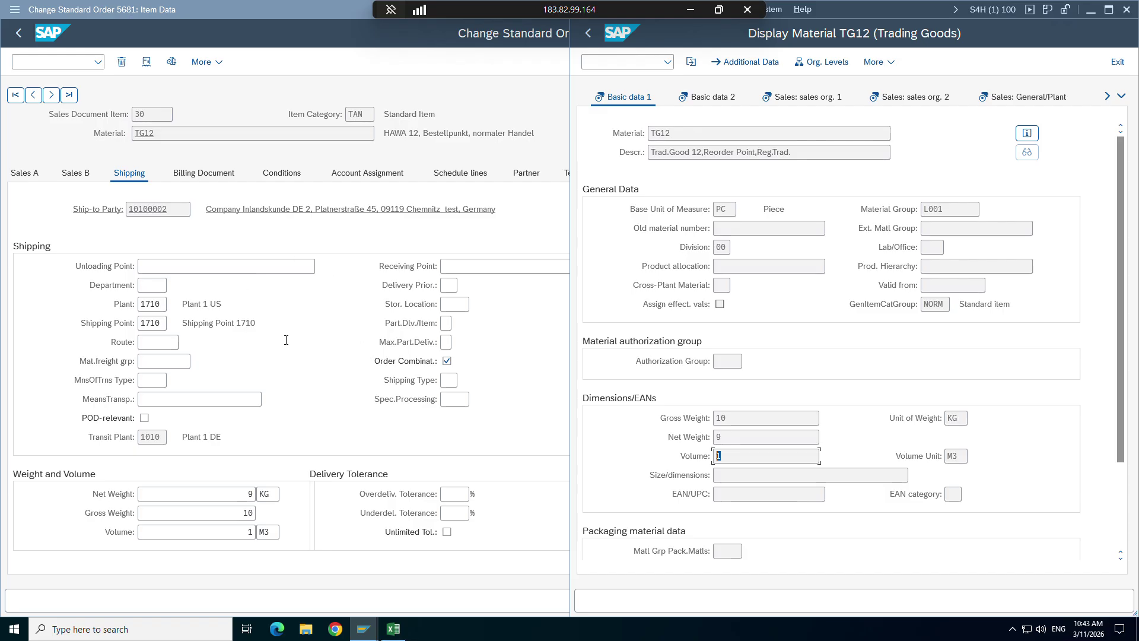
# Review TG12's remaining Basic data 1 fields and its Basic data 2 view beside the order item's shipping data
pyautogui.click(189, 365)
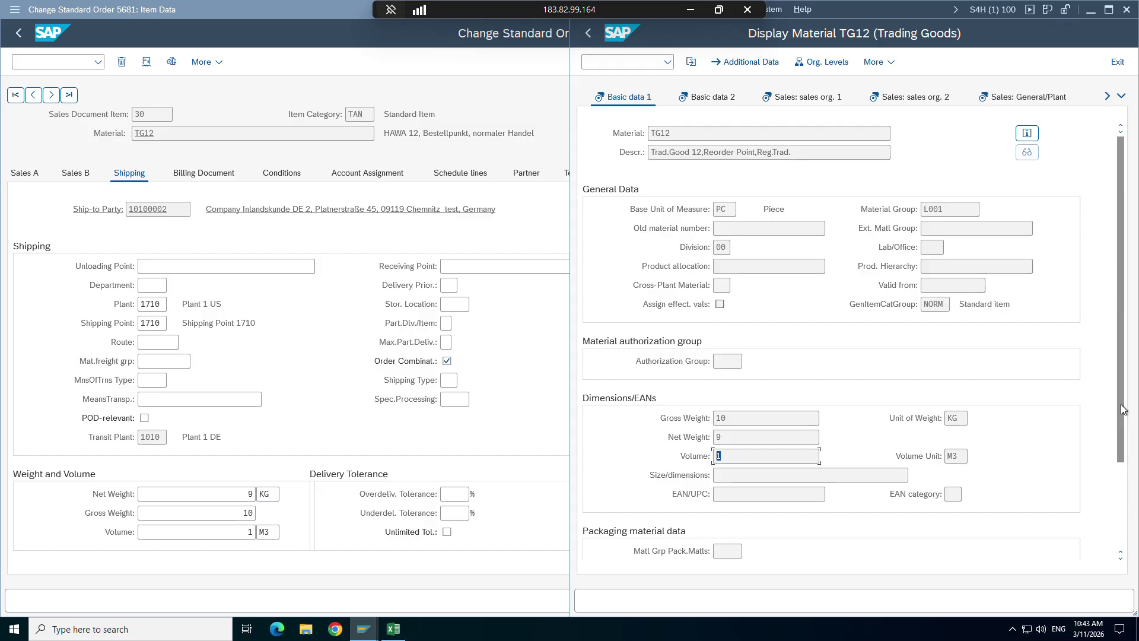
pyautogui.scroll(-2, 1124, 439)
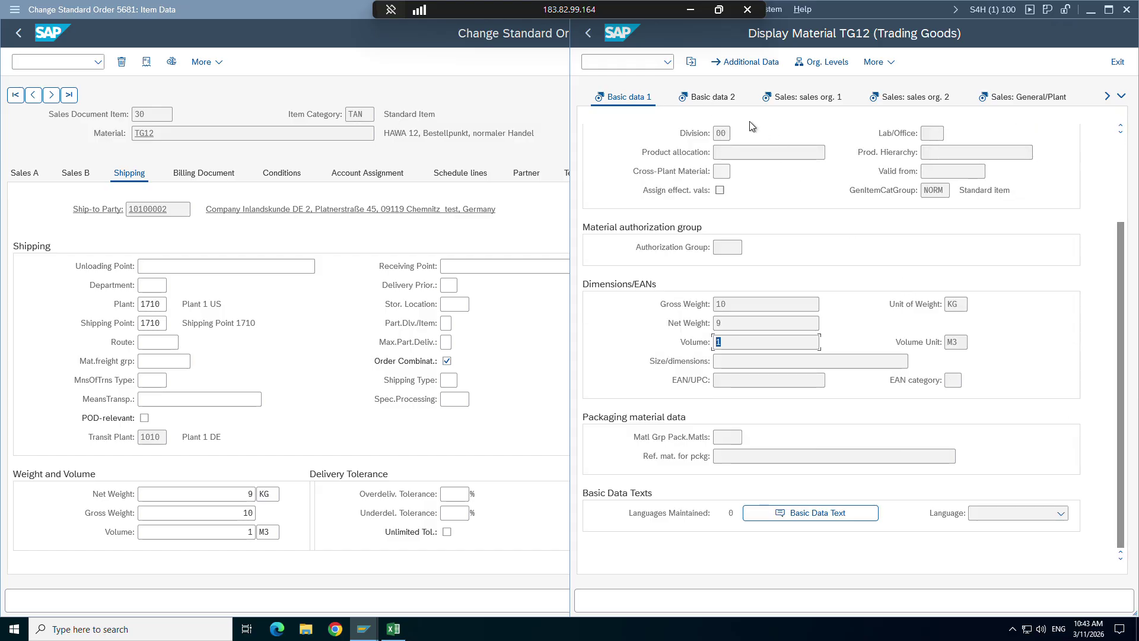
pyautogui.click(715, 99)
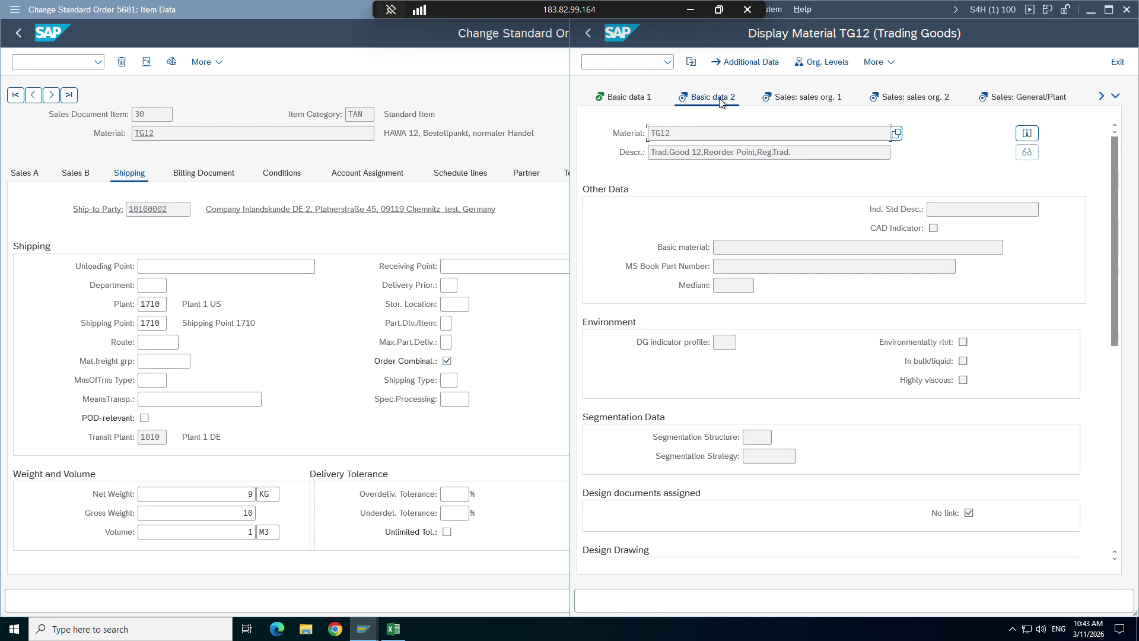
pyautogui.click(627, 98)
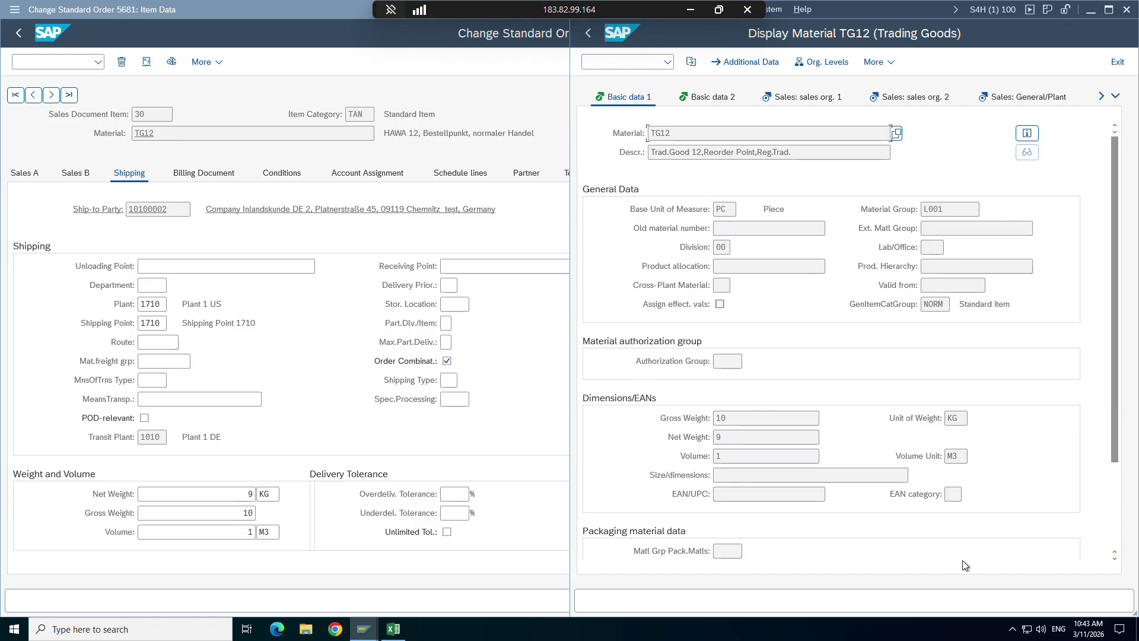
pyautogui.moveTo(1119, 414); pyautogui.dragTo(1130, 349)
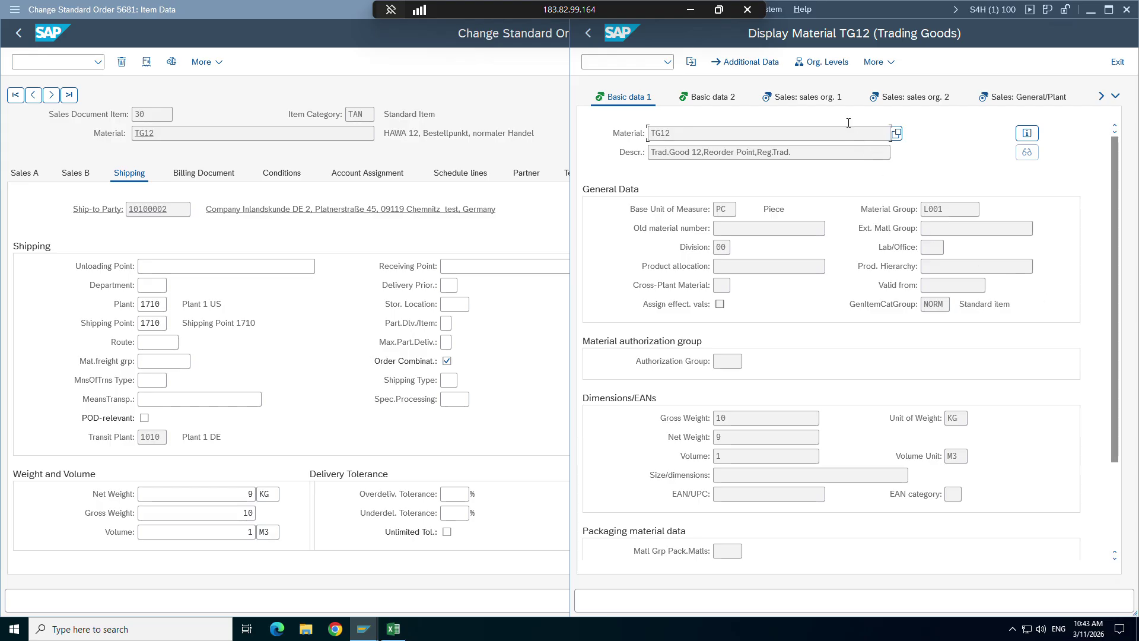
# Open TG12's Sales: sales org. 1 data and examine the delivering plant and base unit of measure
pyautogui.click(780, 97)
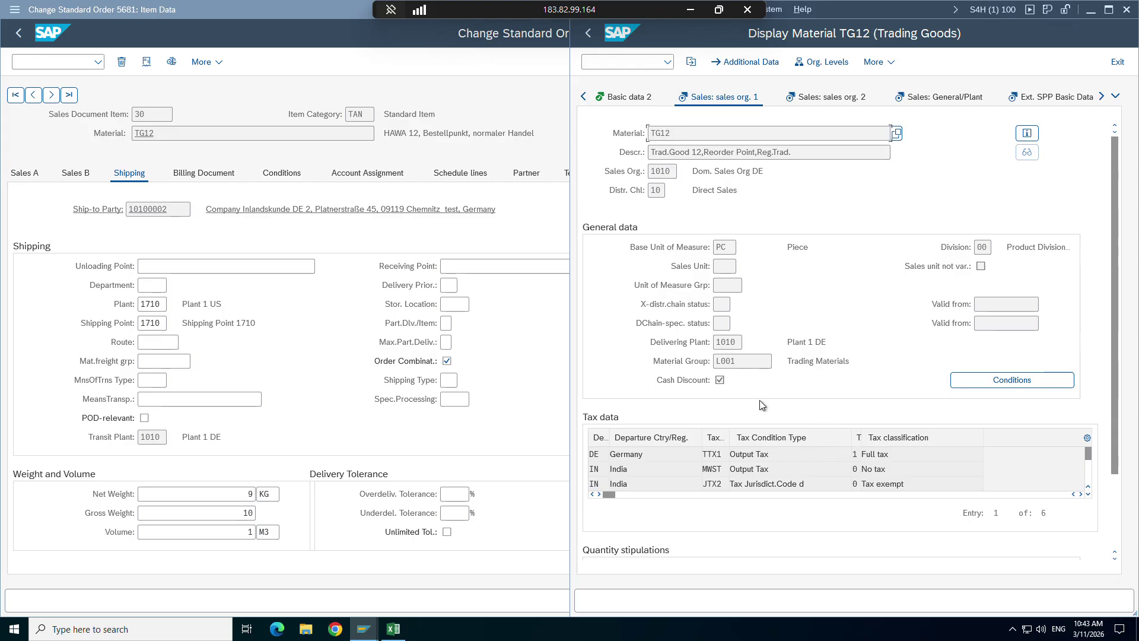
pyautogui.click(728, 342)
pyautogui.moveTo(735, 343); pyautogui.dragTo(717, 343)
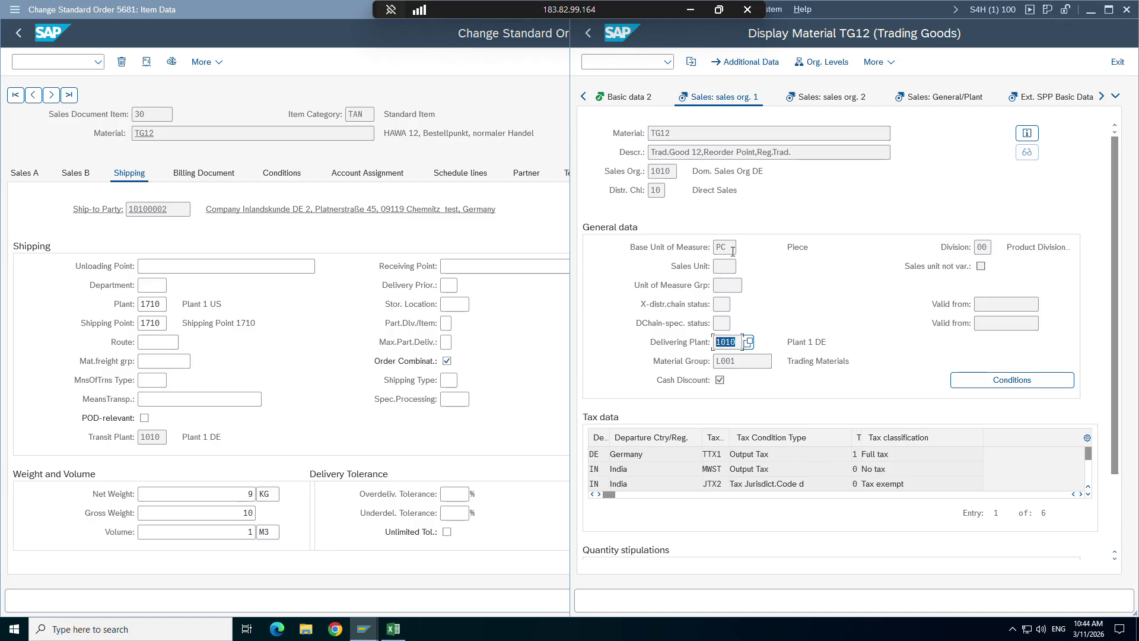
pyautogui.moveTo(733, 251); pyautogui.dragTo(714, 254)
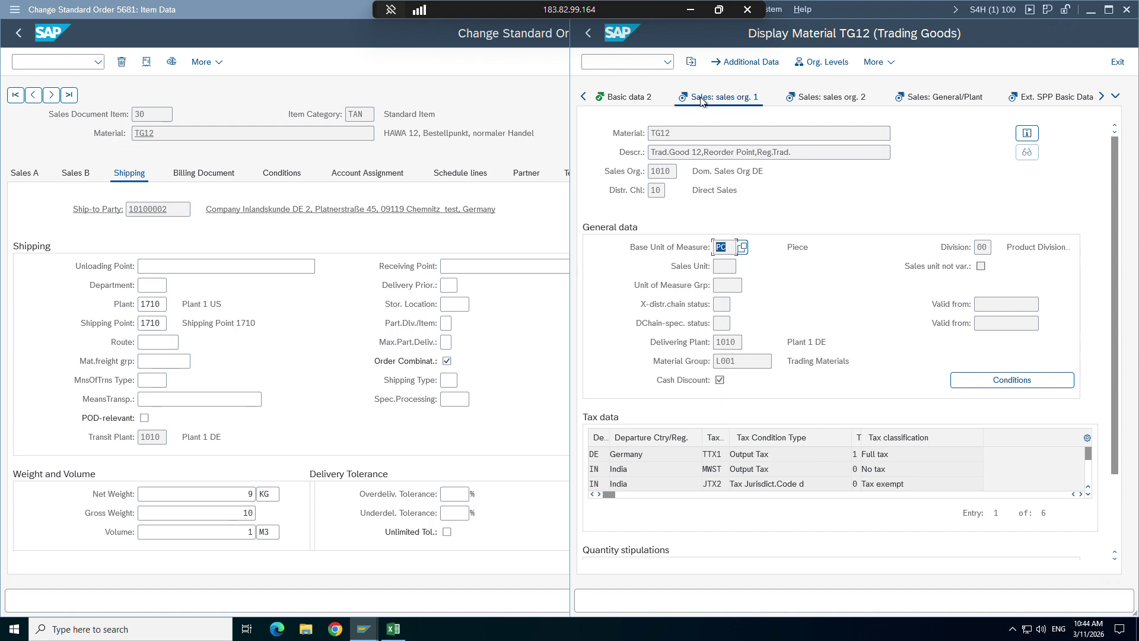
# Revisit TG12's basic data views and return to the base unit of measure in Sales: sales org. 1
pyautogui.click(584, 98)
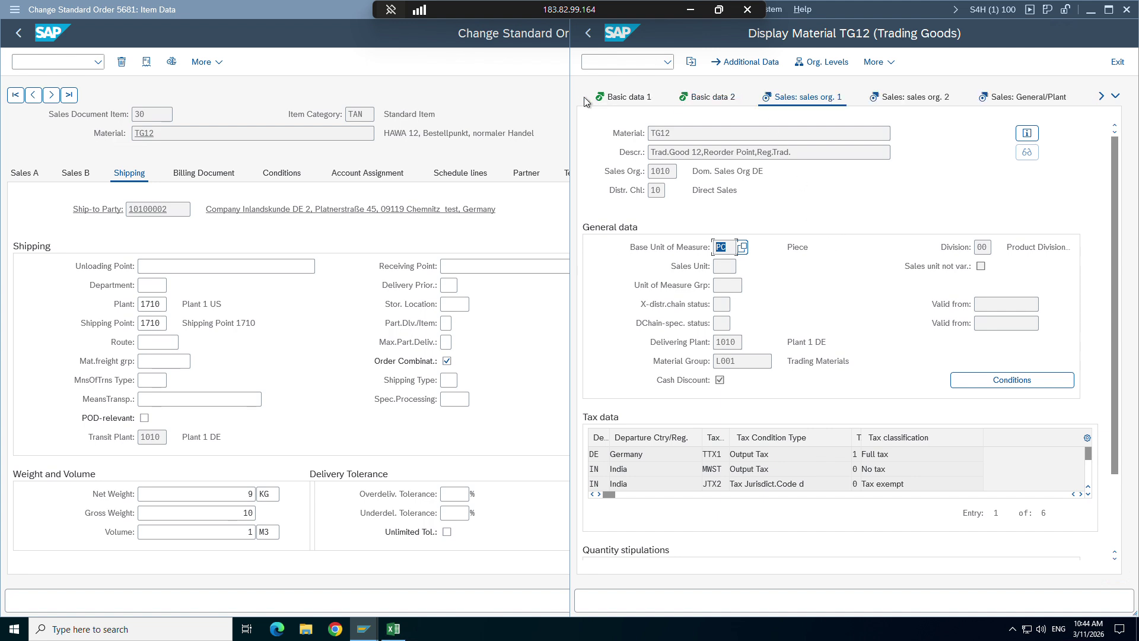
pyautogui.click(623, 97)
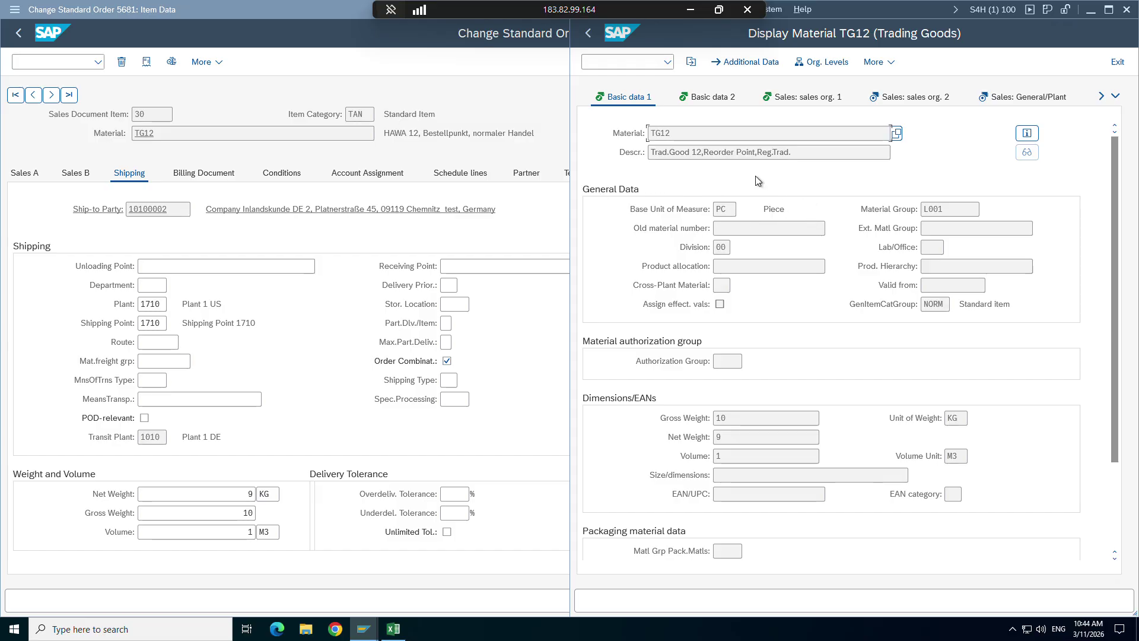
pyautogui.click(807, 97)
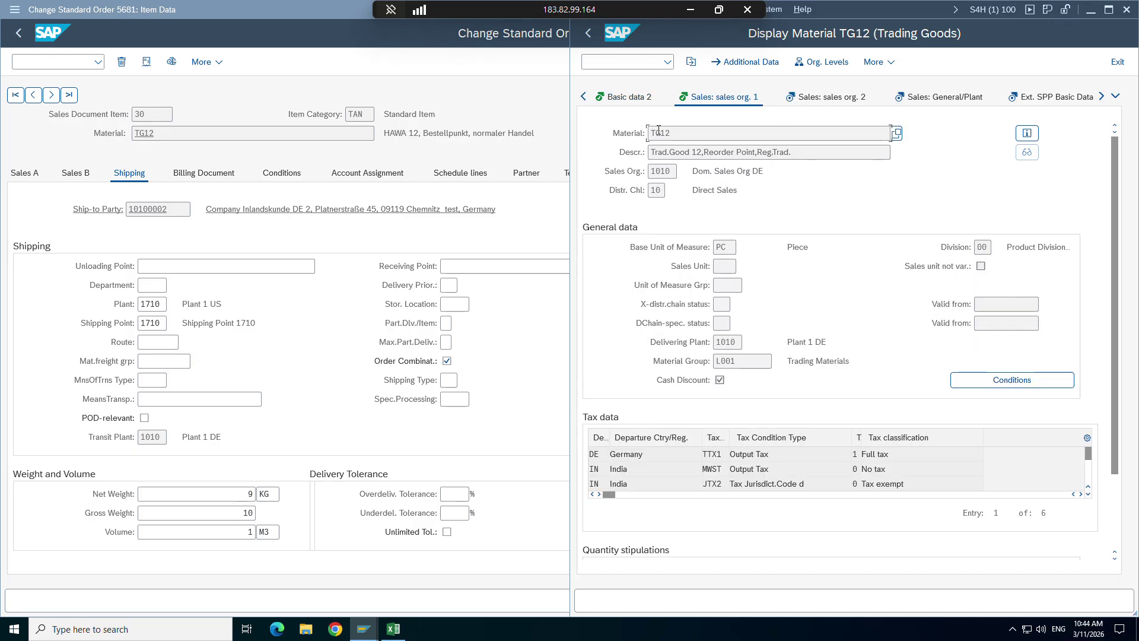
pyautogui.click(629, 97)
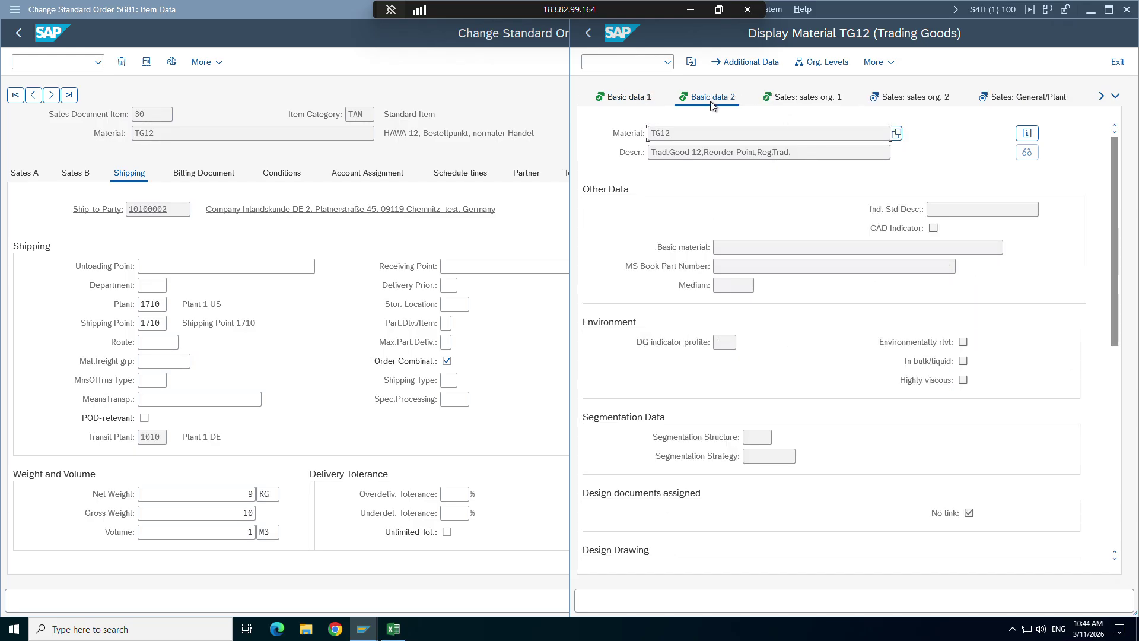
pyautogui.click(733, 248)
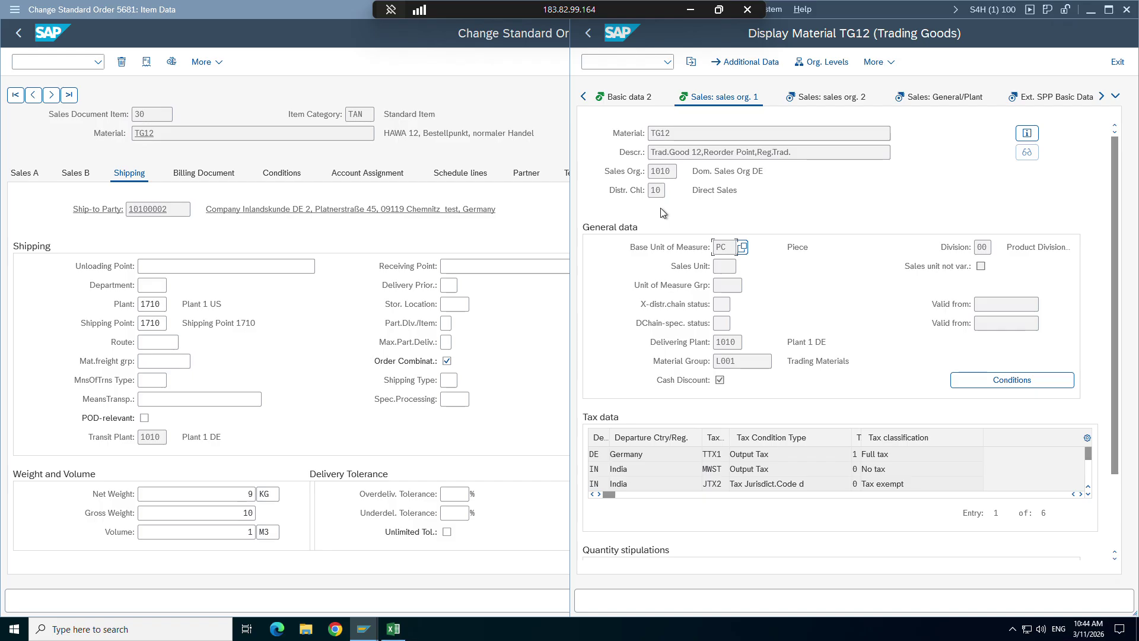
# Browse the possible units of measure for the base unit, highlight EA (Each), and close the list without choosing one
pyautogui.click(741, 246)
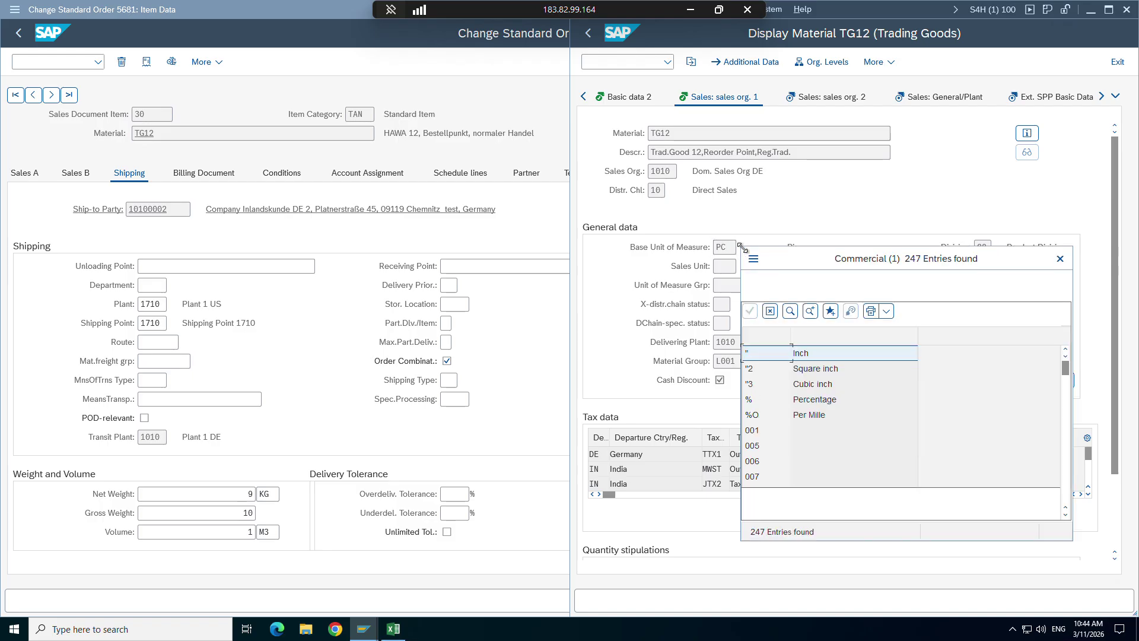
pyautogui.scroll(-12, 794, 425)
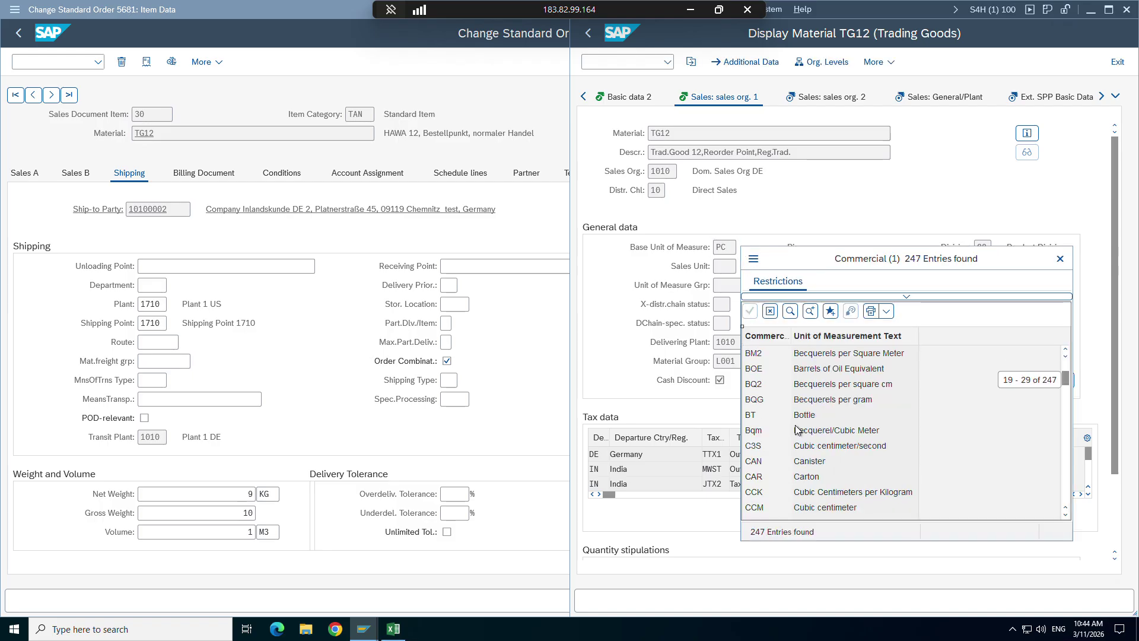
pyautogui.scroll(-1, 795, 430)
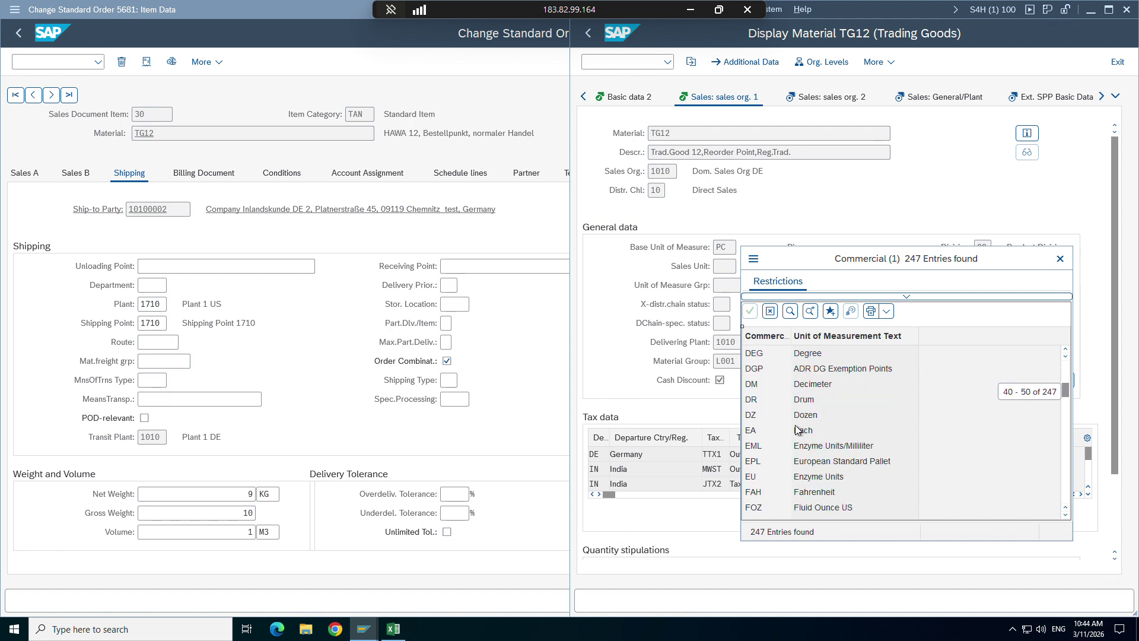
pyautogui.click(764, 432)
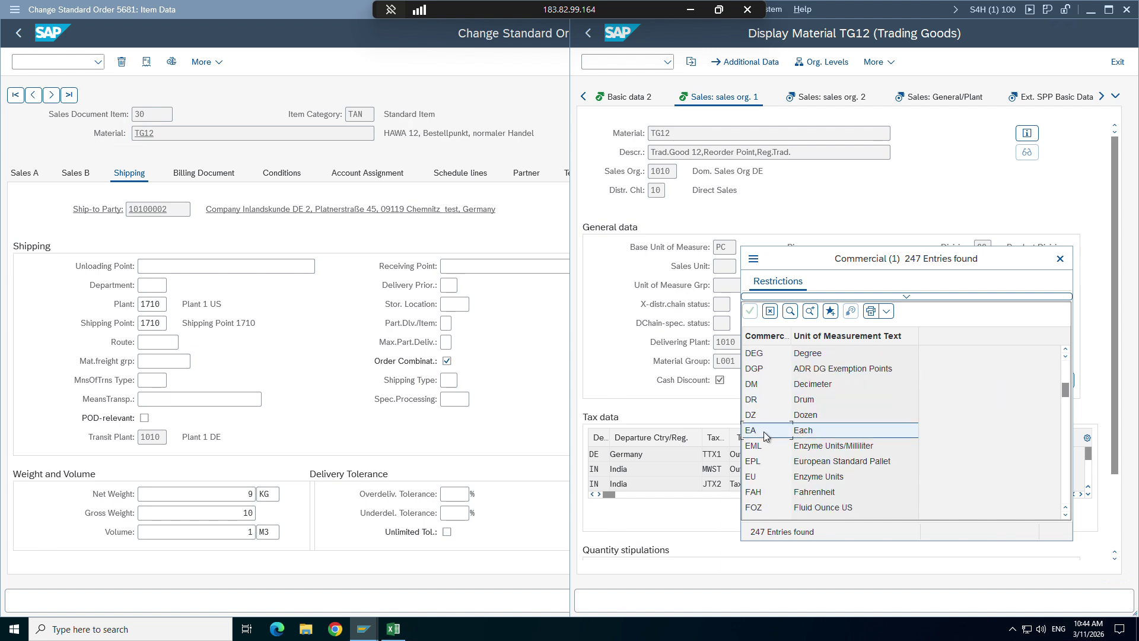
pyautogui.click(771, 313)
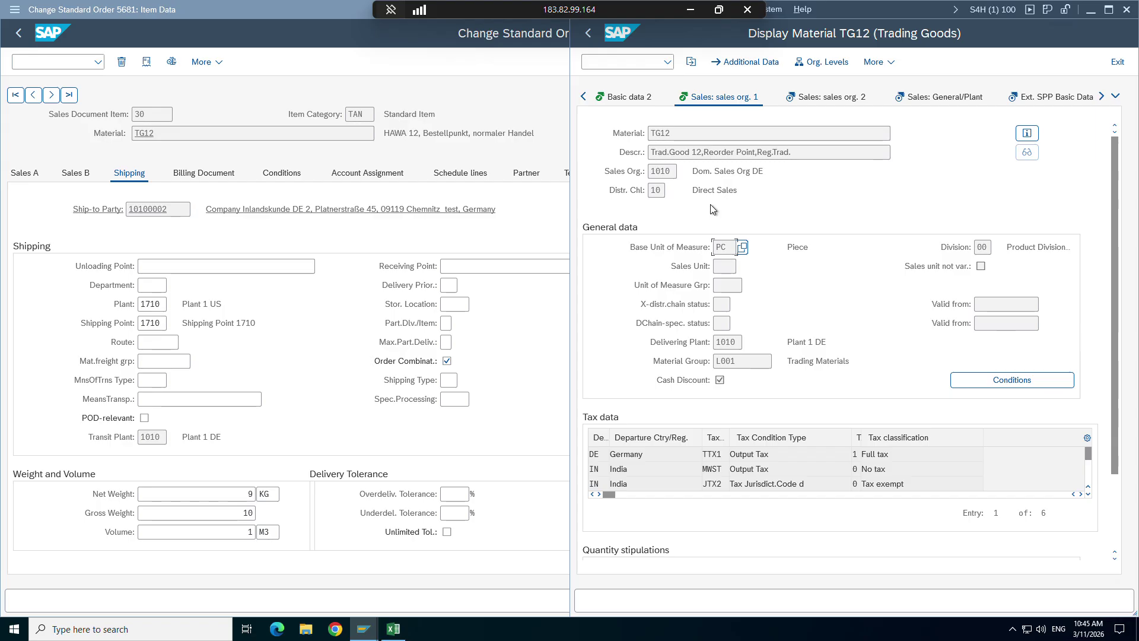
# Compare the base unit of measure in Basic data 1 with the one in Sales: sales org. 1, ending in Basic data 1
pyautogui.click(584, 96)
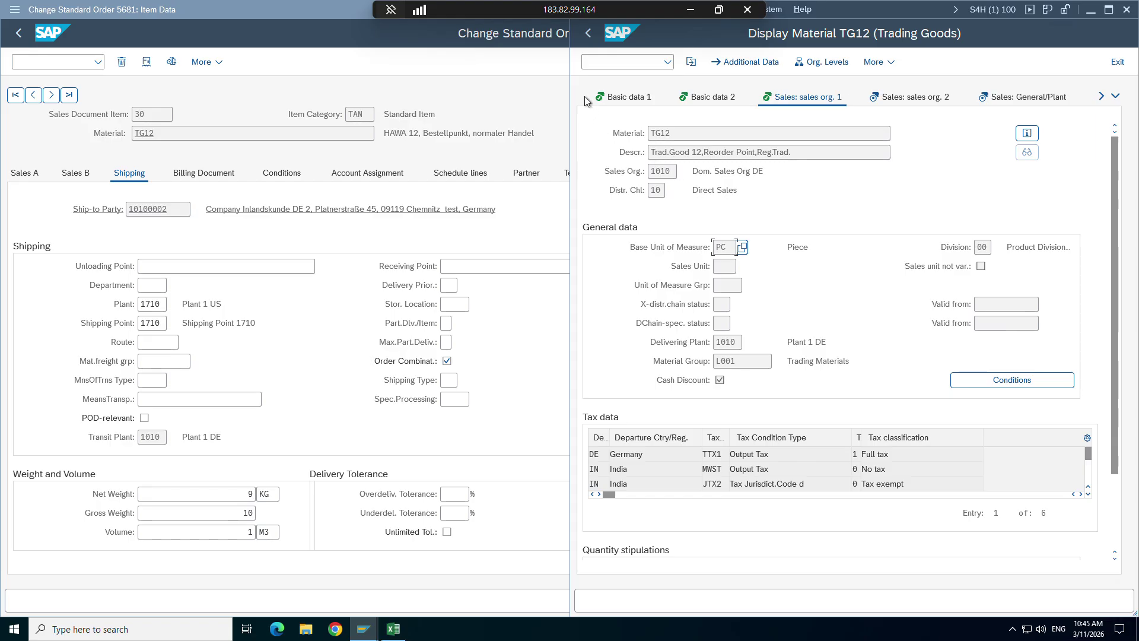
pyautogui.click(612, 102)
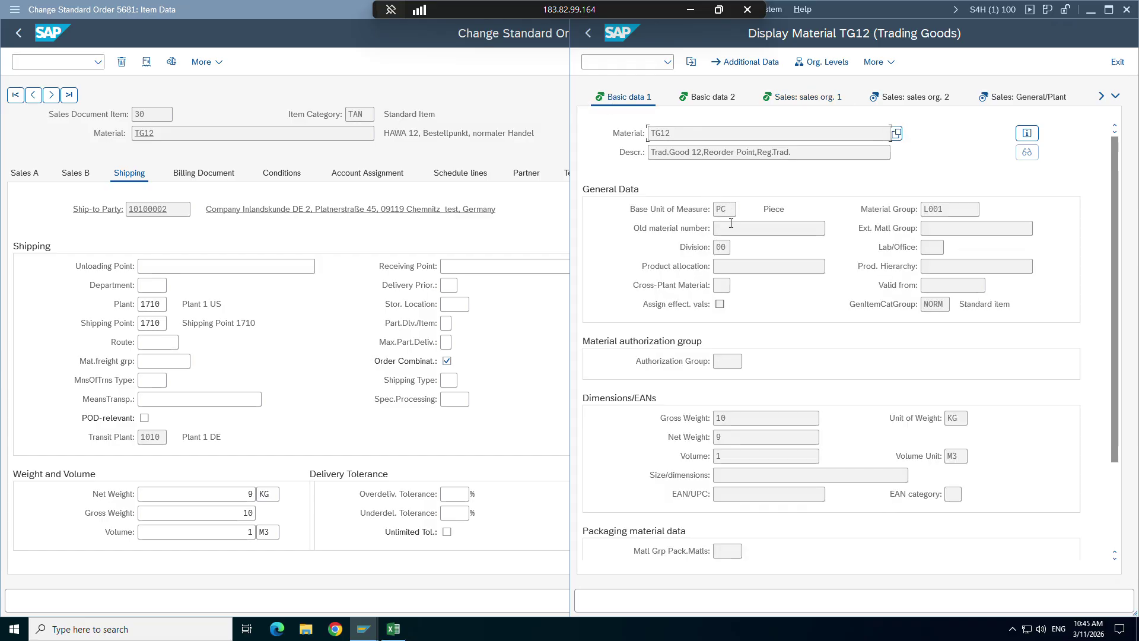
pyautogui.moveTo(726, 210); pyautogui.dragTo(718, 212)
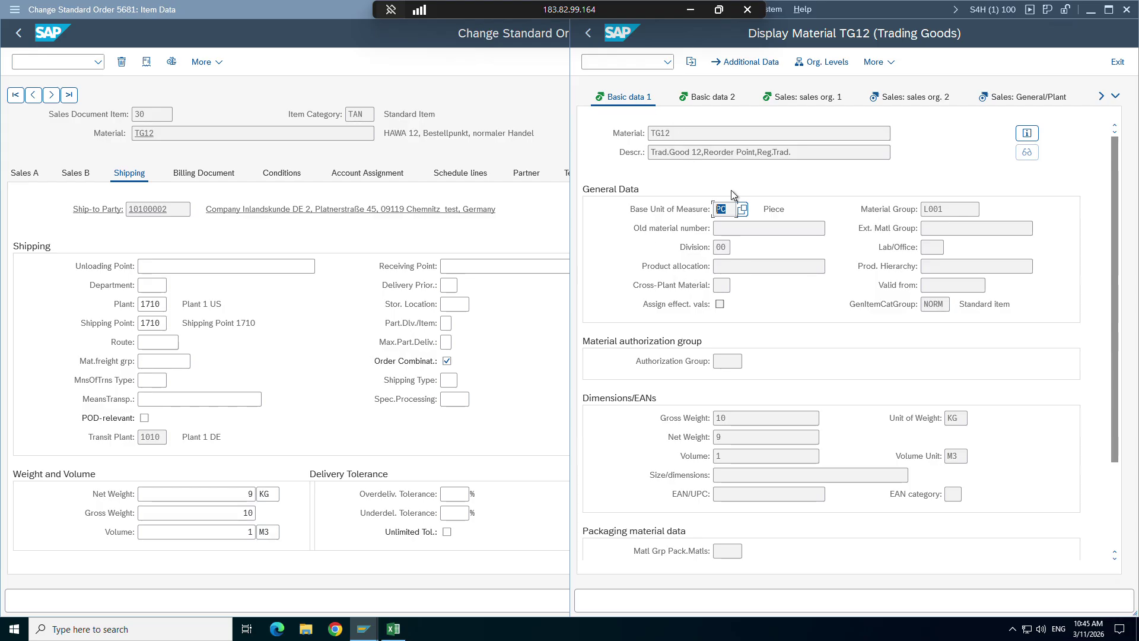
pyautogui.click(798, 98)
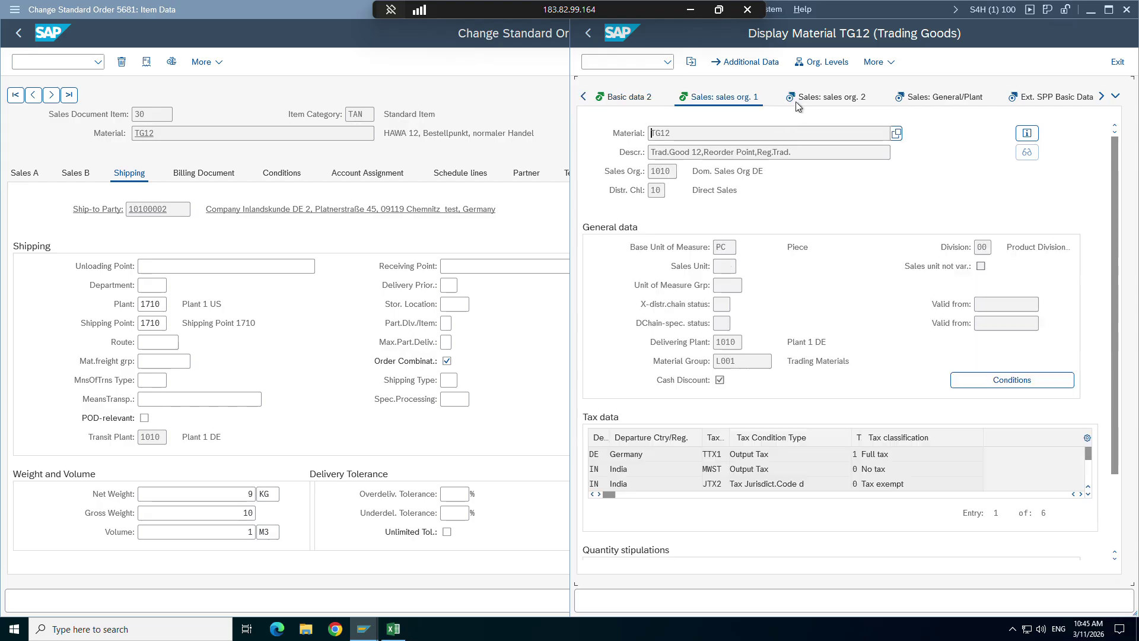
pyautogui.click(730, 247)
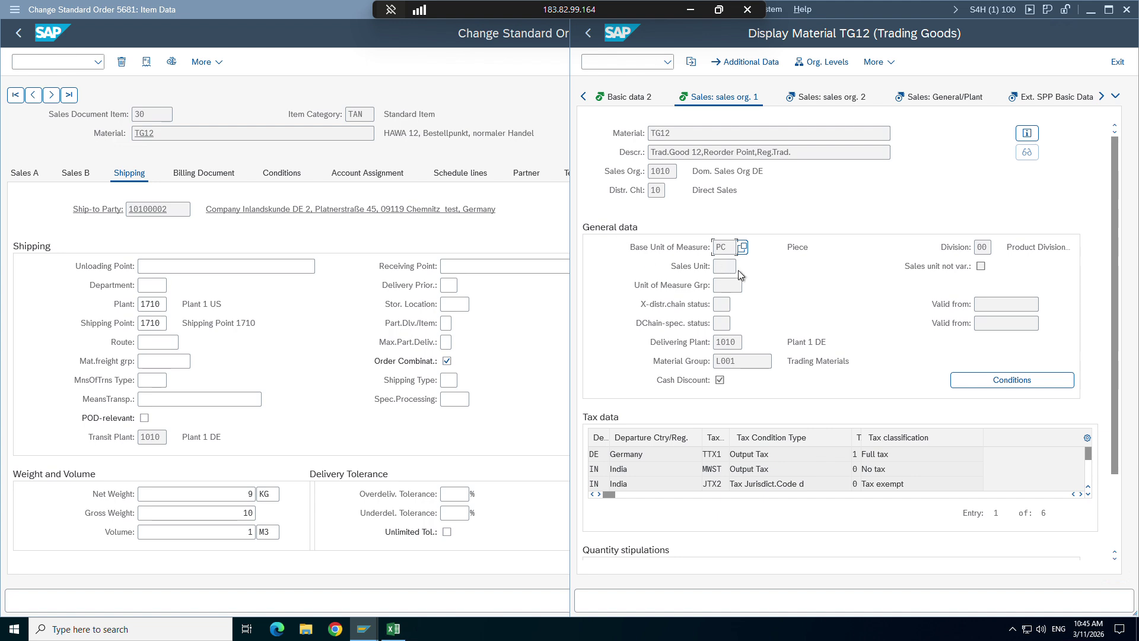
pyautogui.click(584, 97)
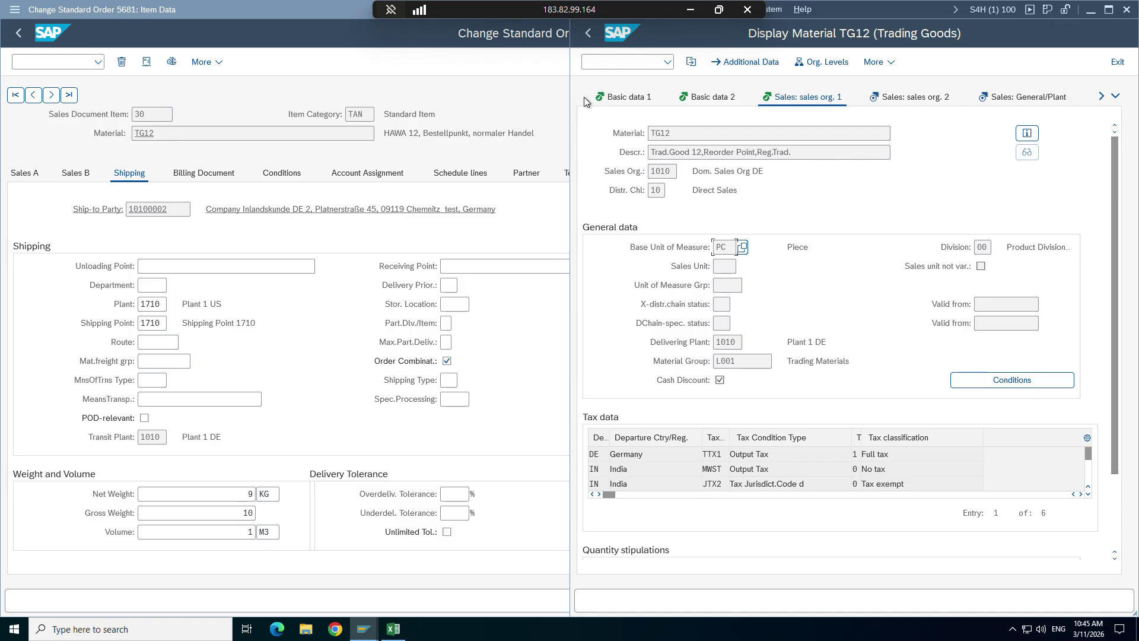
pyautogui.click(619, 100)
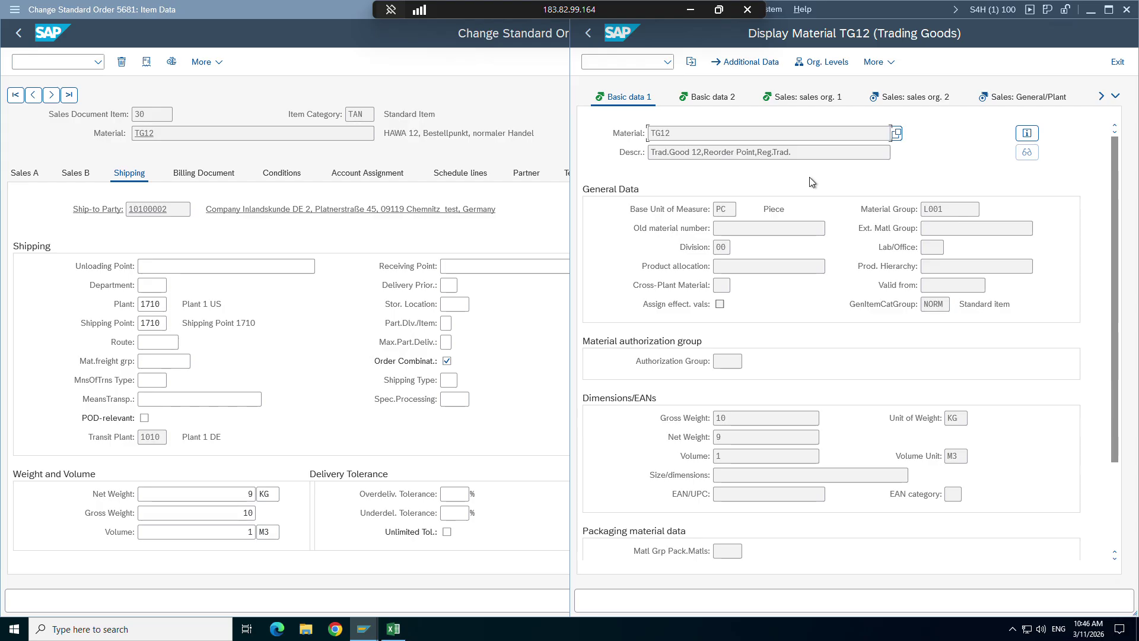
# Examine TG12's general item category group, item category group and account assignment group in Sales: sales org. 2
pyautogui.click(795, 96)
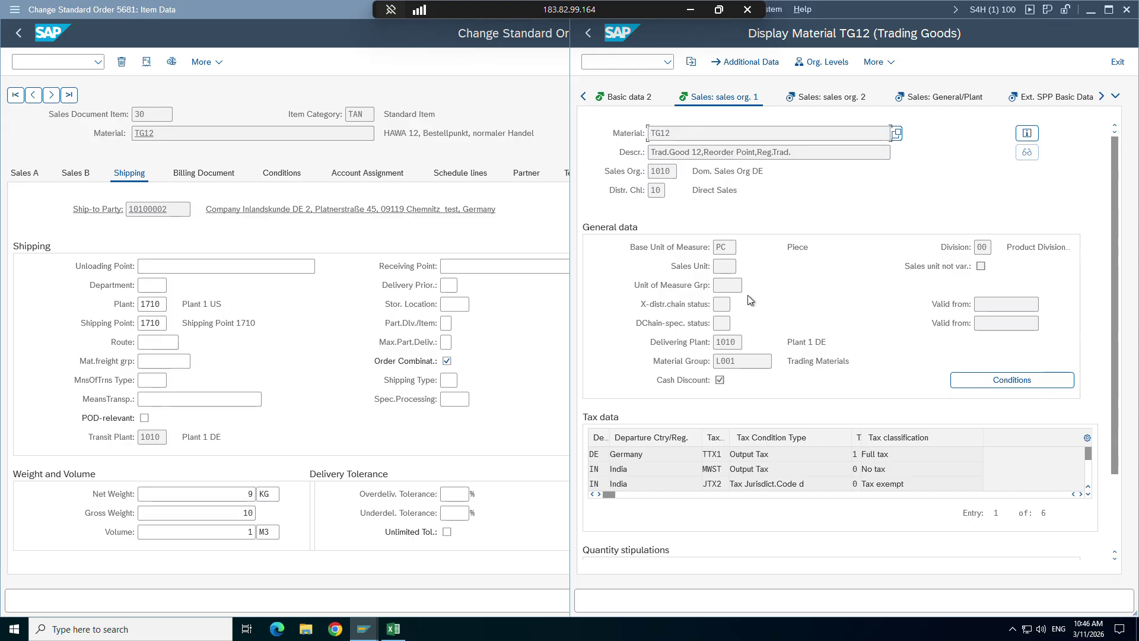
pyautogui.click(823, 99)
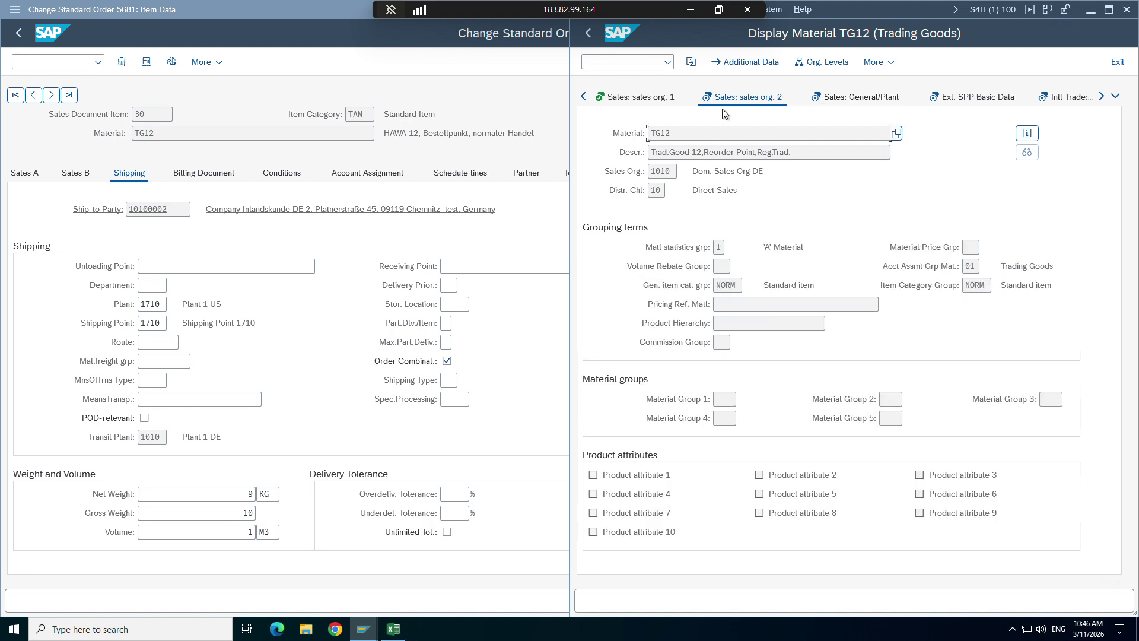
pyautogui.click(726, 285)
pyautogui.click(970, 285)
pyautogui.click(968, 267)
pyautogui.click(672, 130)
# Examine TG12's loading group, transportation group and general plant parameters in the Sales: General/Plant data
pyautogui.click(866, 97)
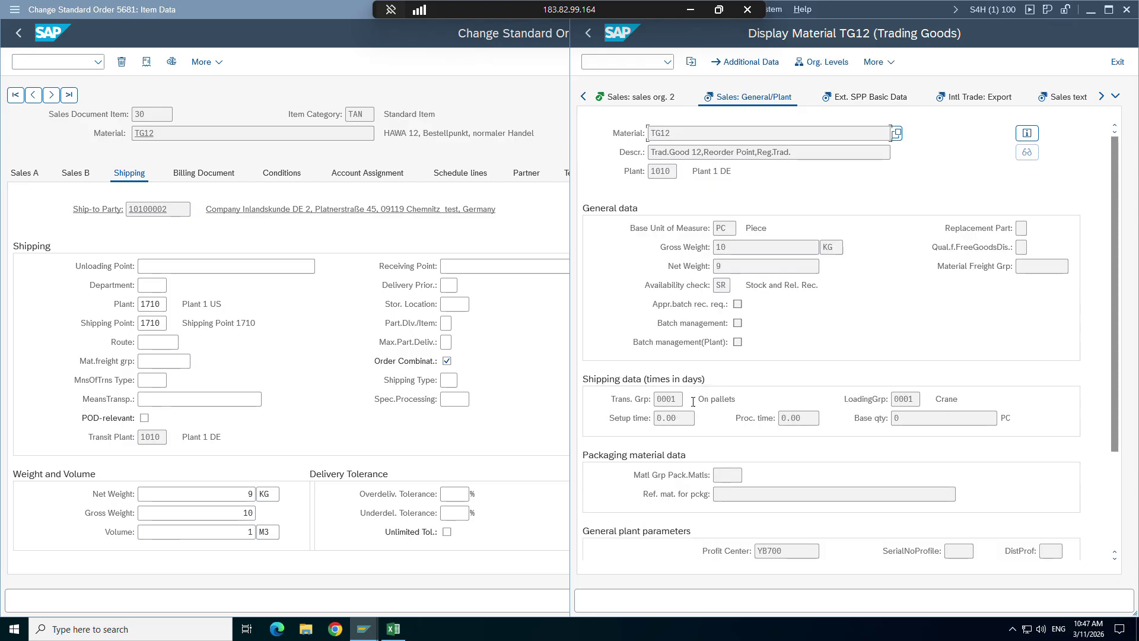
pyautogui.click(906, 400)
pyautogui.click(663, 400)
pyautogui.moveTo(1109, 391); pyautogui.dragTo(1112, 493)
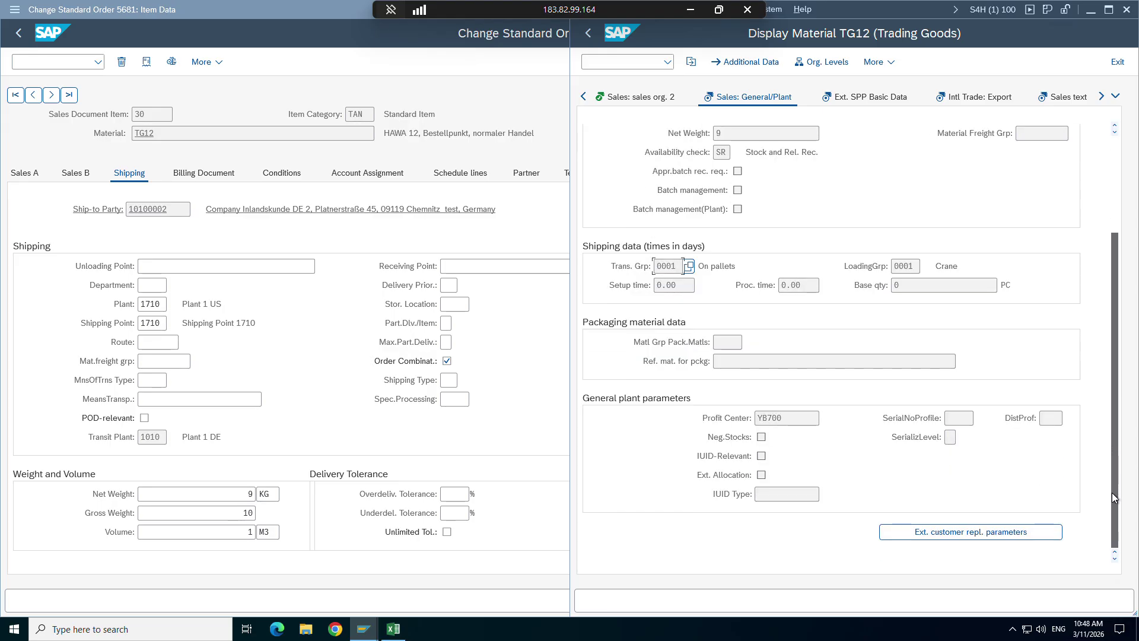
# Review TG12's Accounting 1 and Accounting 2 data, keeping plant 1010 as the organizational level, and return to Accounting 1
pyautogui.click(1115, 97)
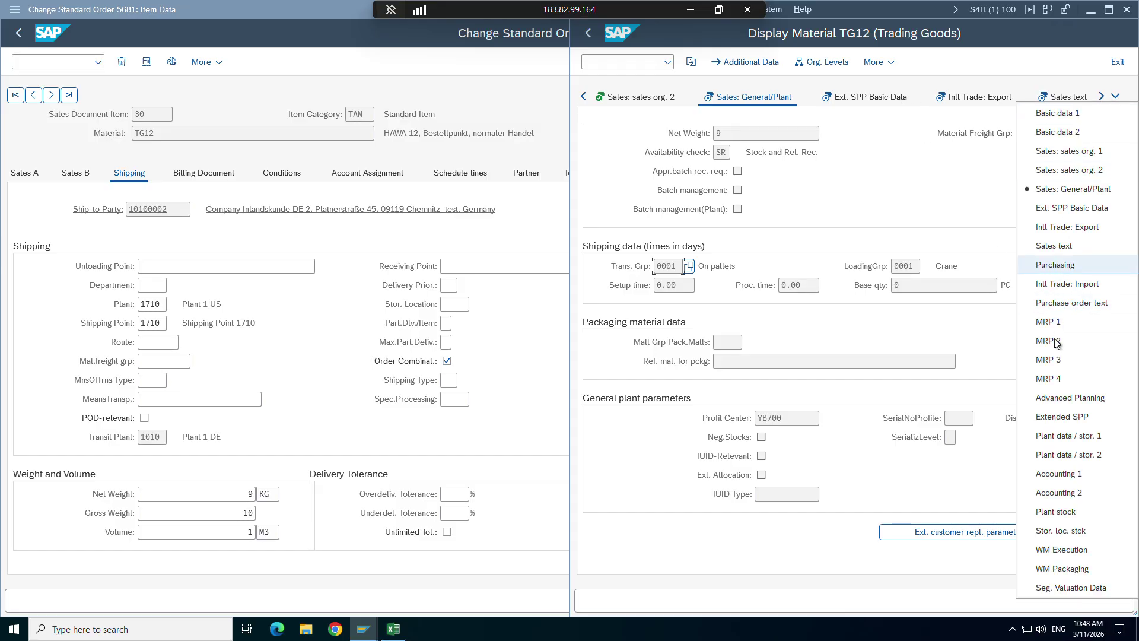
pyautogui.click(1050, 475)
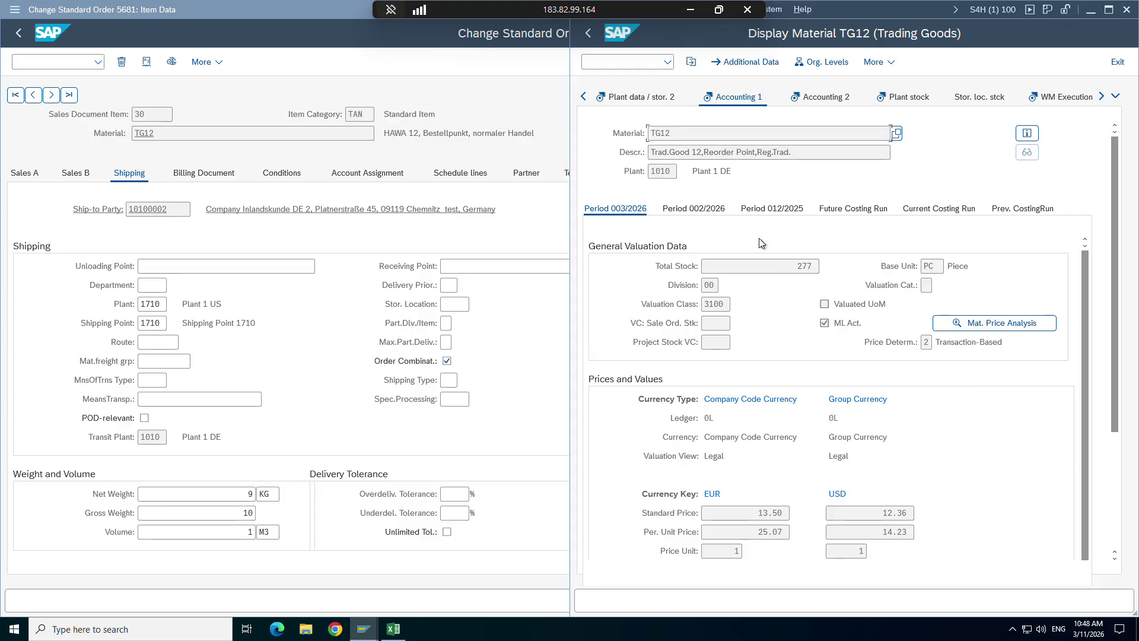
pyautogui.click(808, 98)
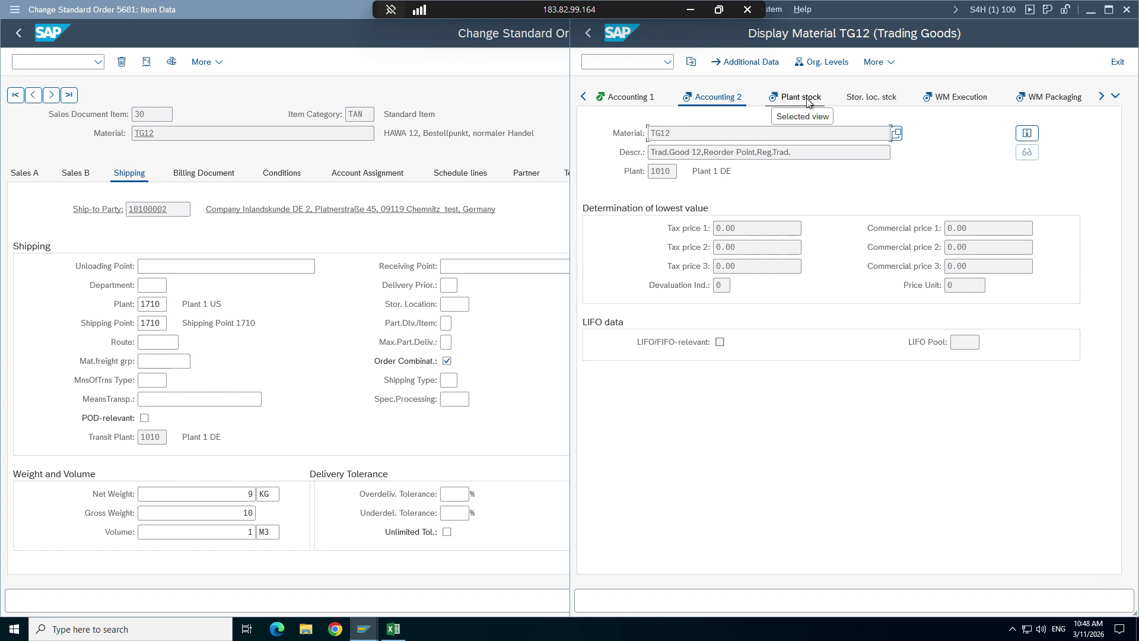
pyautogui.click(821, 62)
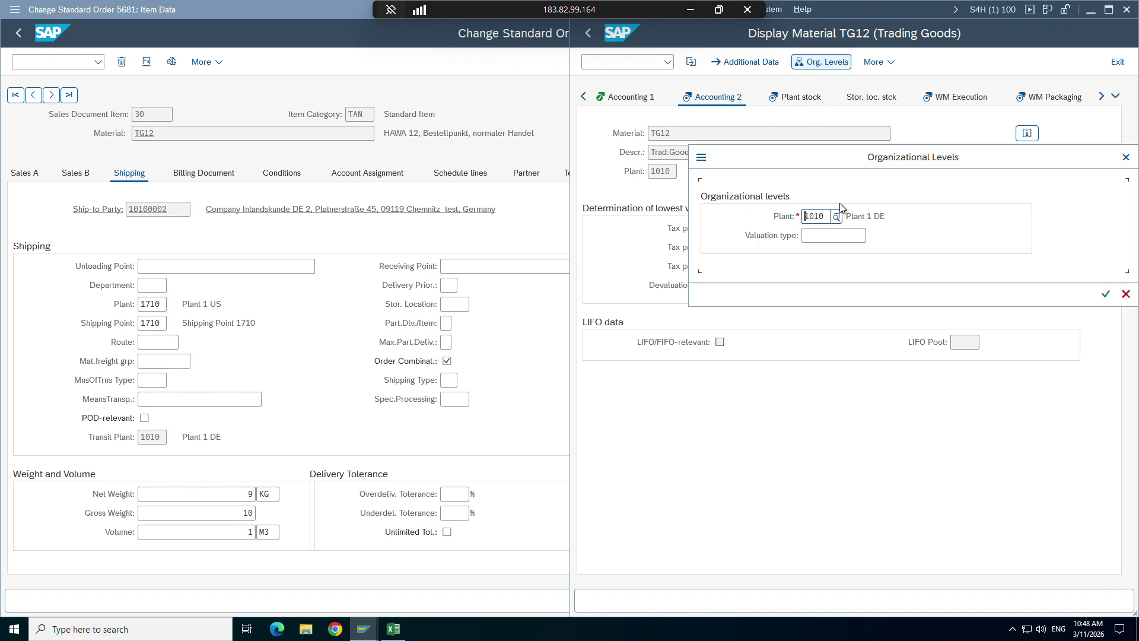
pyautogui.click(1105, 294)
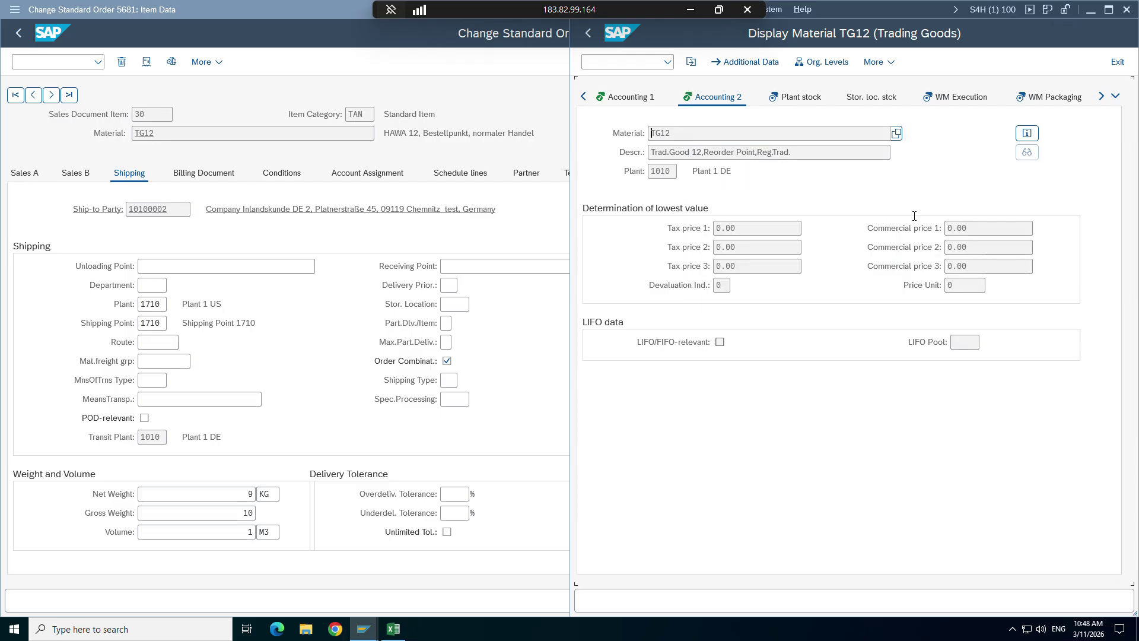
pyautogui.click(636, 97)
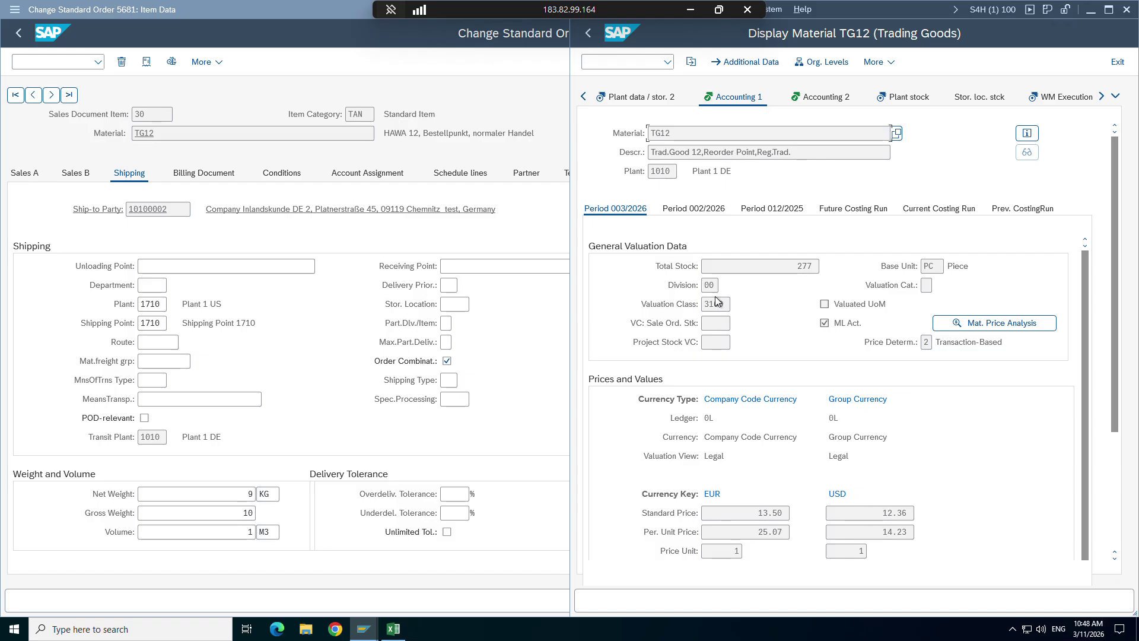
# Examine TG12's division, valuation class, standard price, periodic unit price and price unit in Accounting 1
pyautogui.click(713, 286)
pyautogui.doubleClick(723, 302)
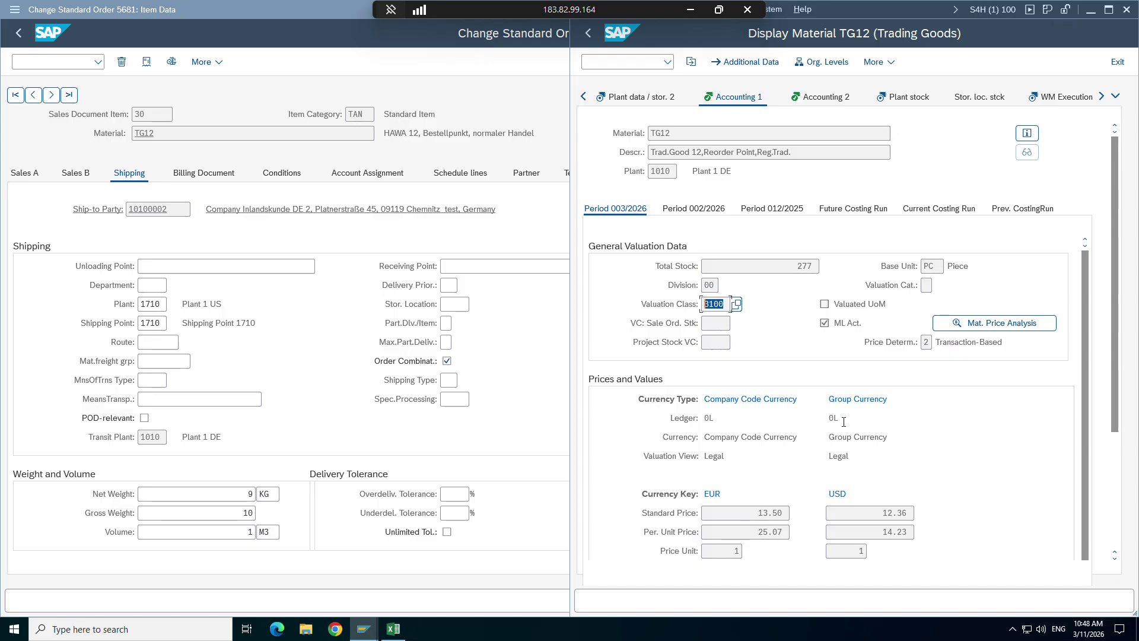
pyautogui.click(765, 512)
pyautogui.doubleClick(765, 513)
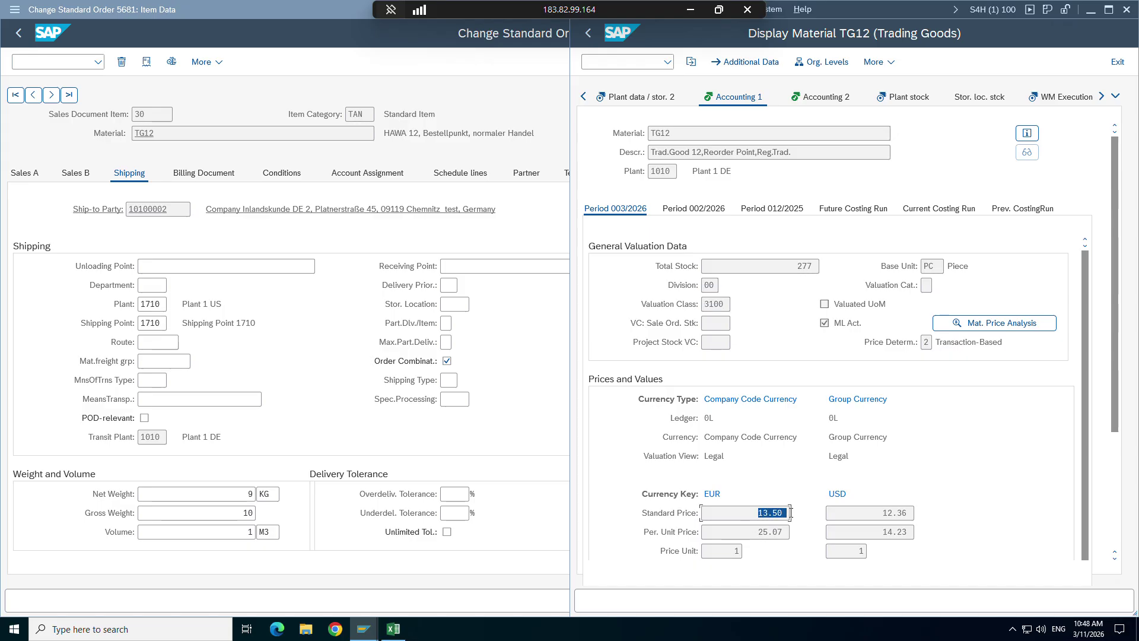
pyautogui.doubleClick(761, 532)
pyautogui.doubleClick(731, 551)
# Show the pricing conditions of sales order item 30 and browse the available condition types without choosing one
pyautogui.click(296, 178)
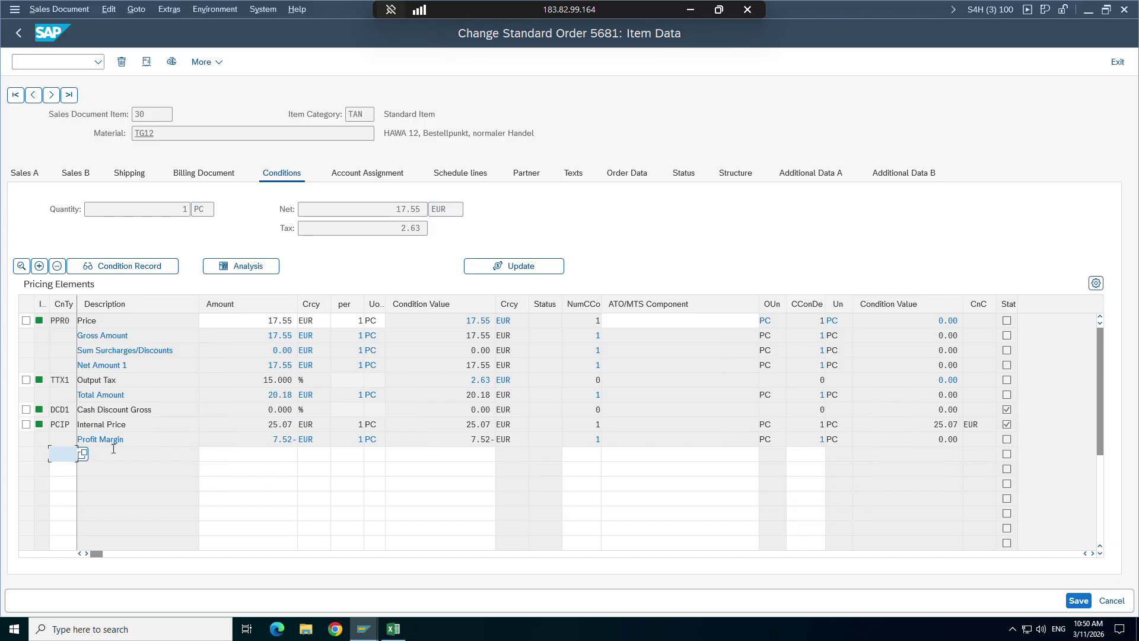
pyautogui.click(92, 470)
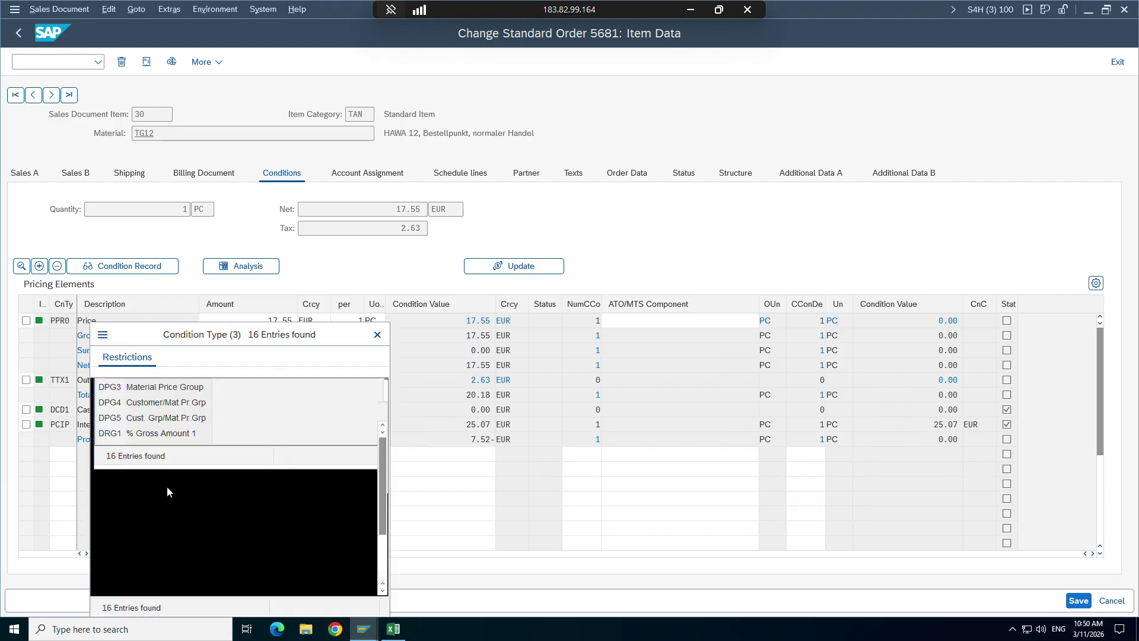
pyautogui.scroll(-2, 166, 491)
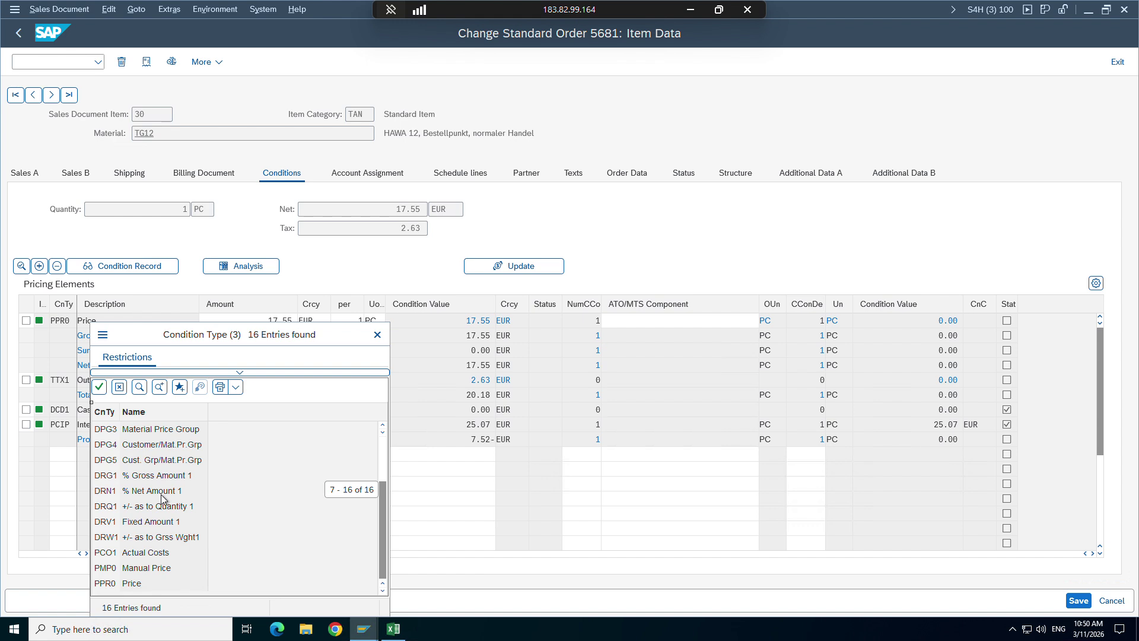
pyautogui.click(120, 387)
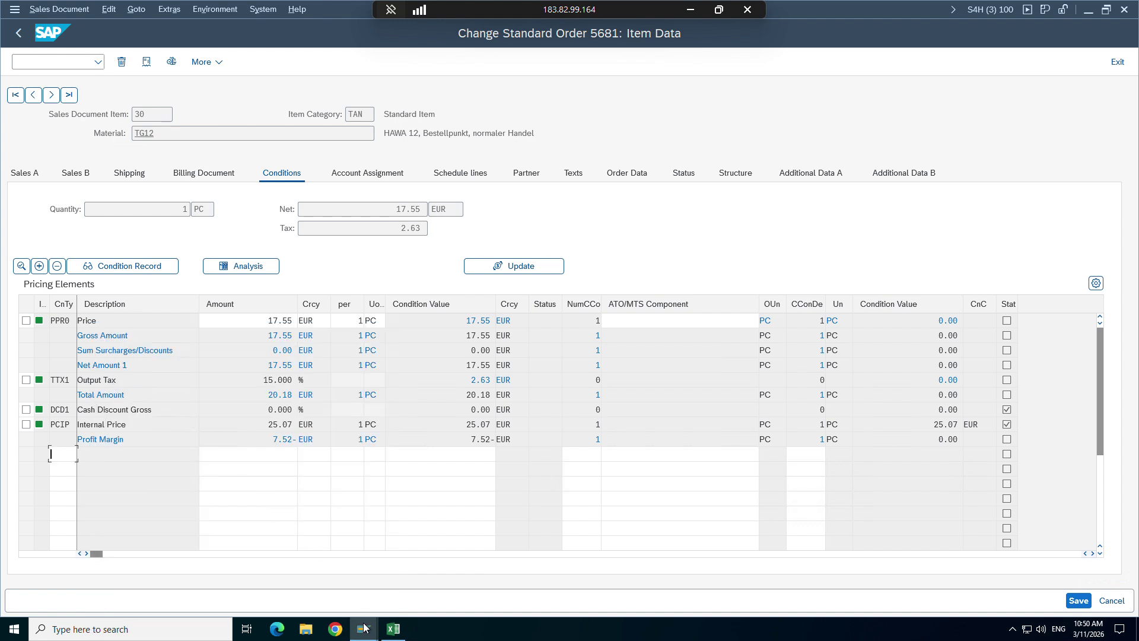
# Return to the TG12 material display and check the division and valuation class in Accounting 1
pyautogui.click(364, 629)
pyautogui.click(394, 578)
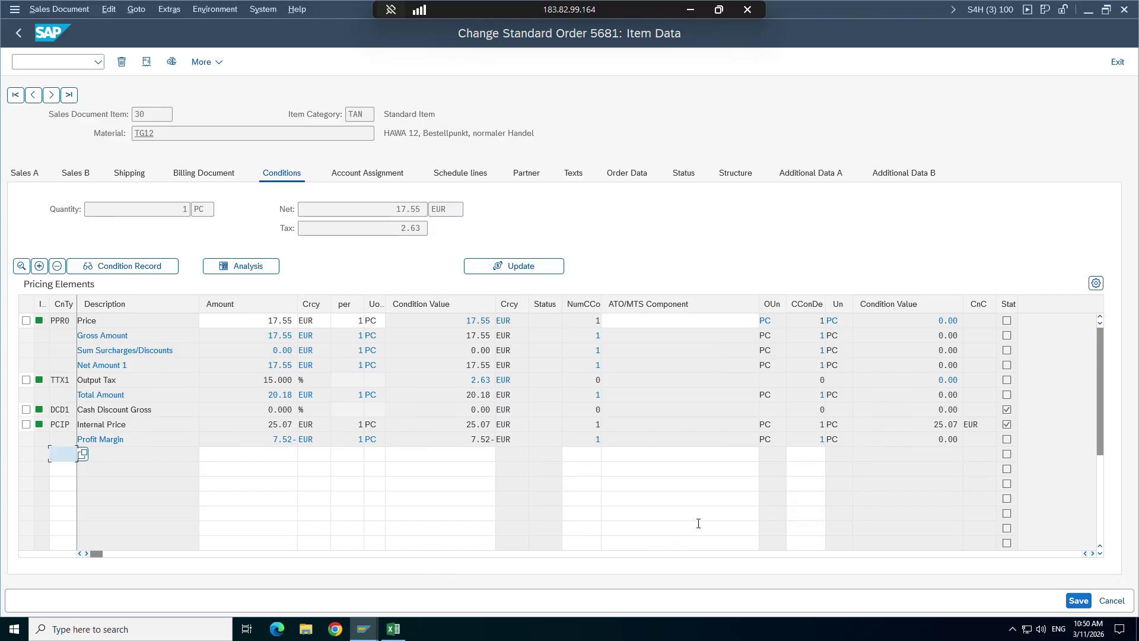
pyautogui.click(355, 626)
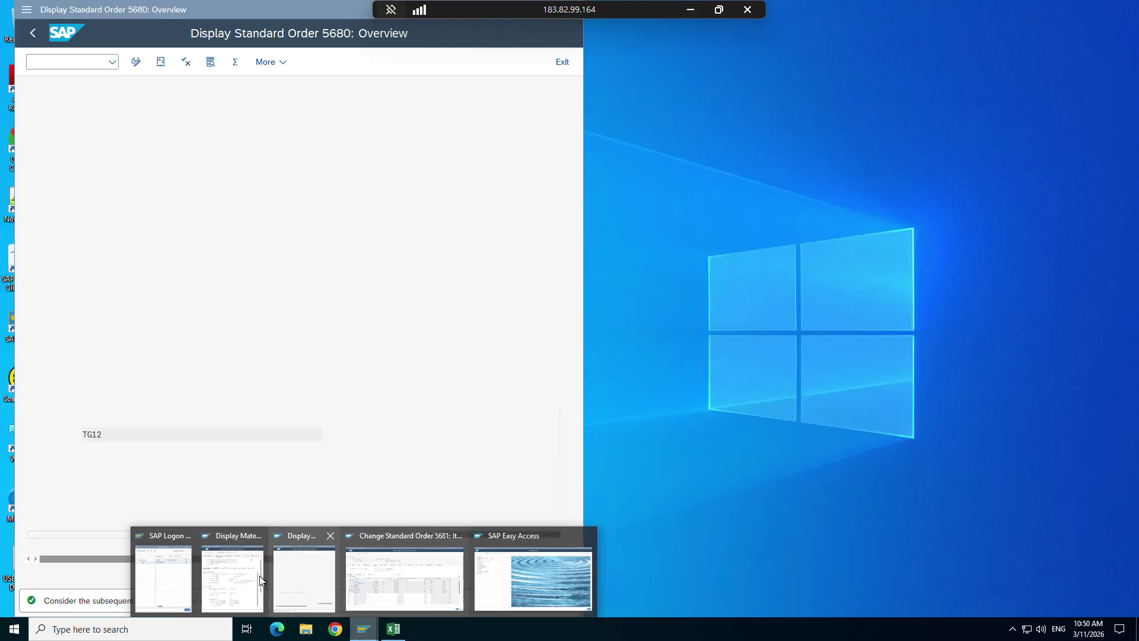
pyautogui.click(259, 568)
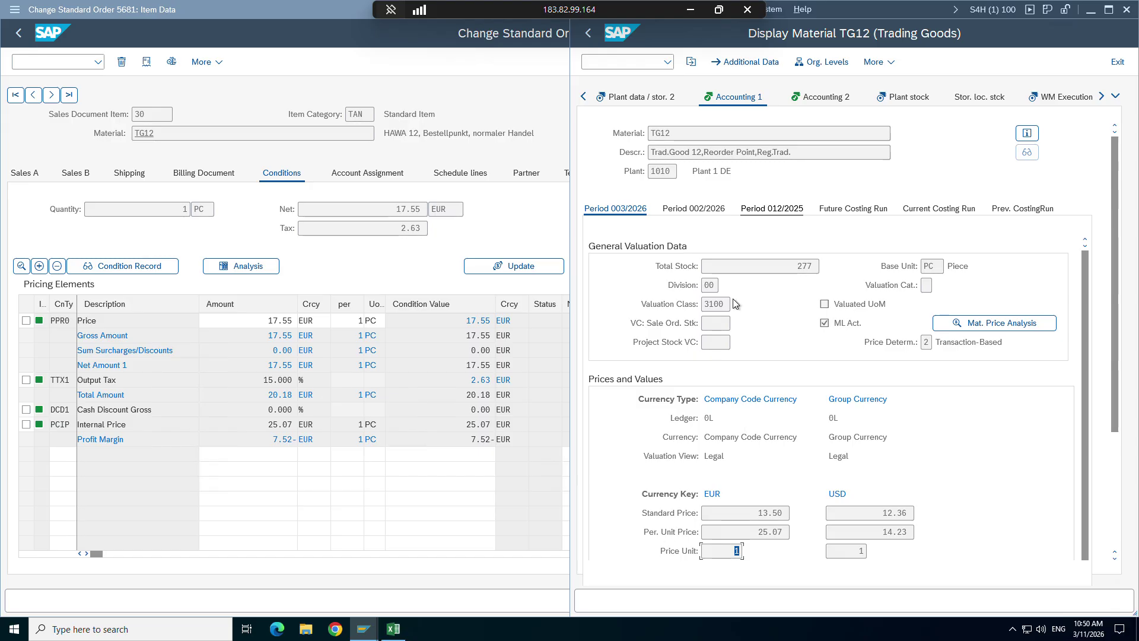
pyautogui.click(712, 285)
# Open TG12's MRP 3 view and examine its planning data, including planning material, mixed MRP and strategy group
pyautogui.click(1116, 97)
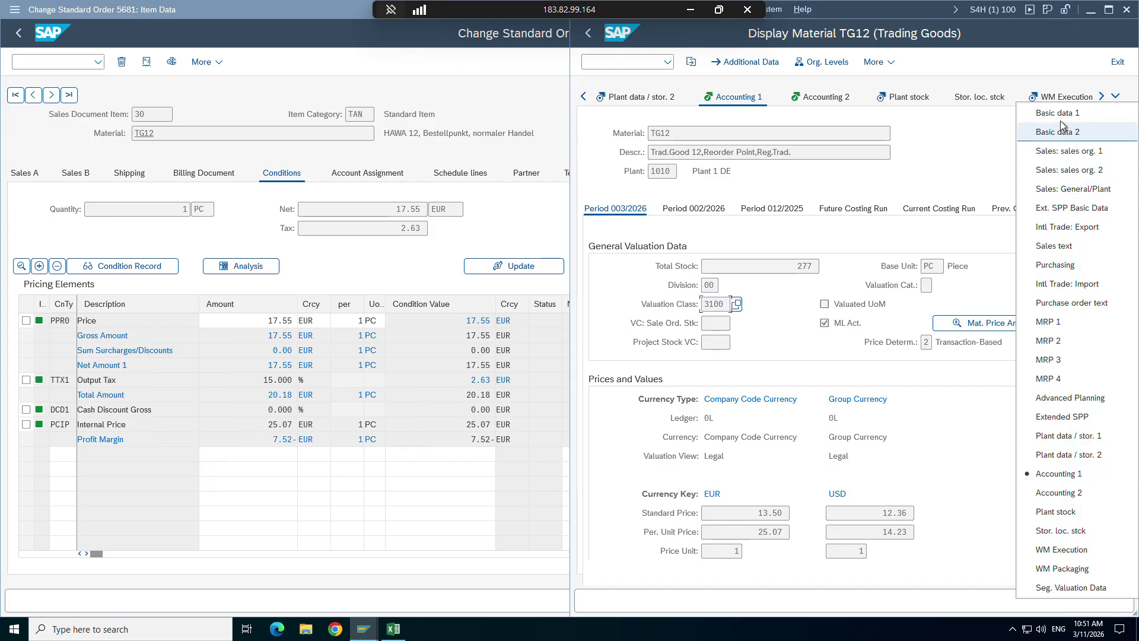
pyautogui.click(1056, 360)
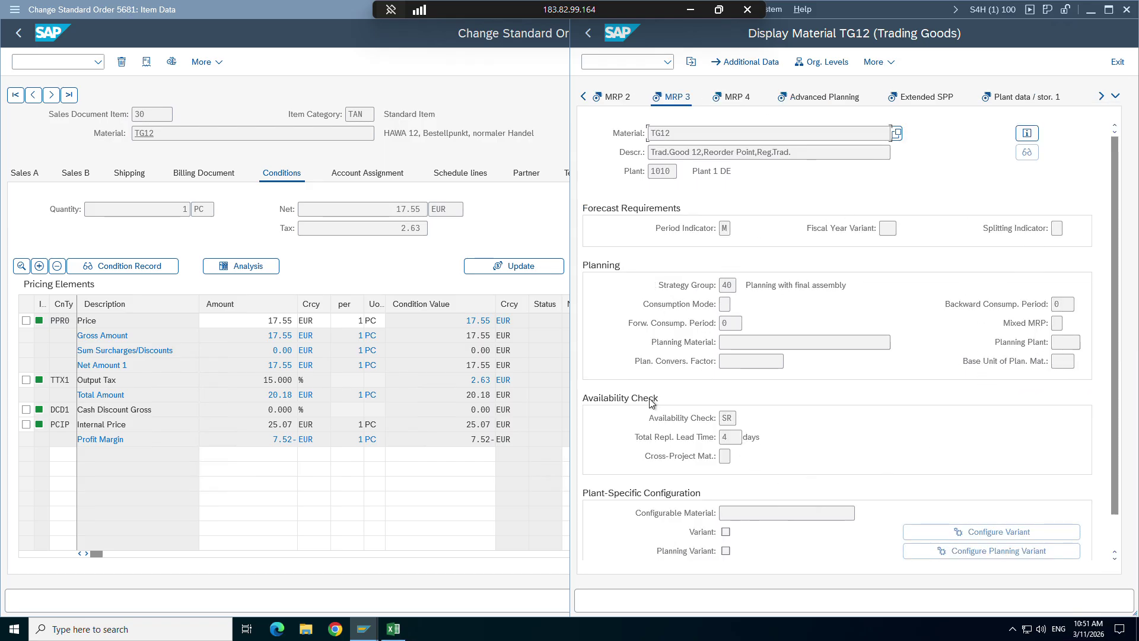
pyautogui.scroll(-1, 1119, 439)
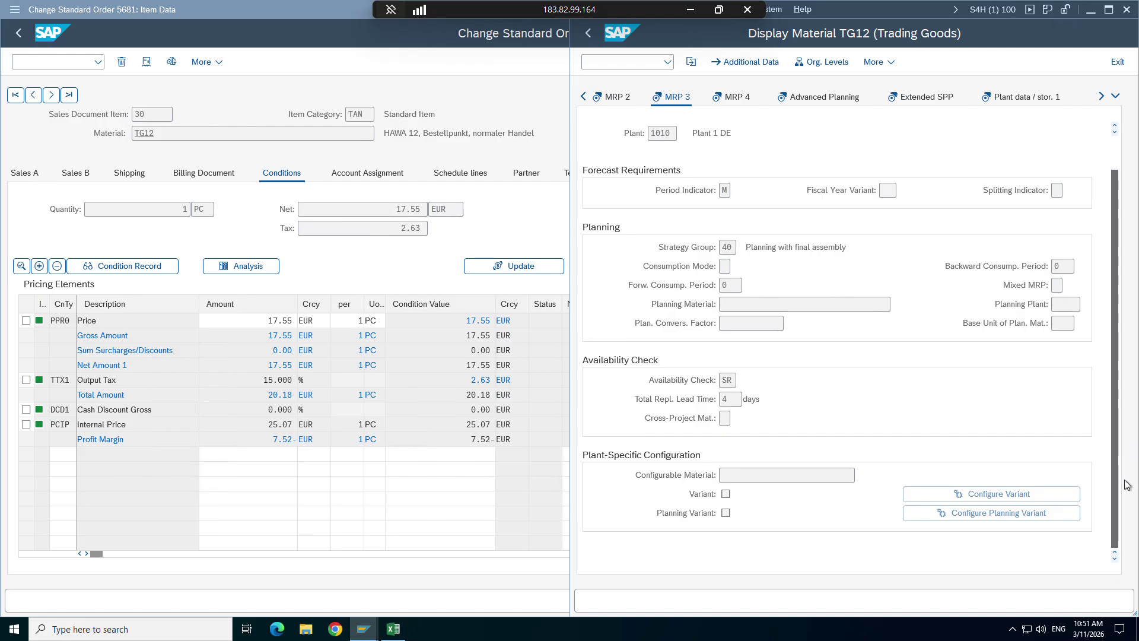
pyautogui.scroll(1, 1120, 415)
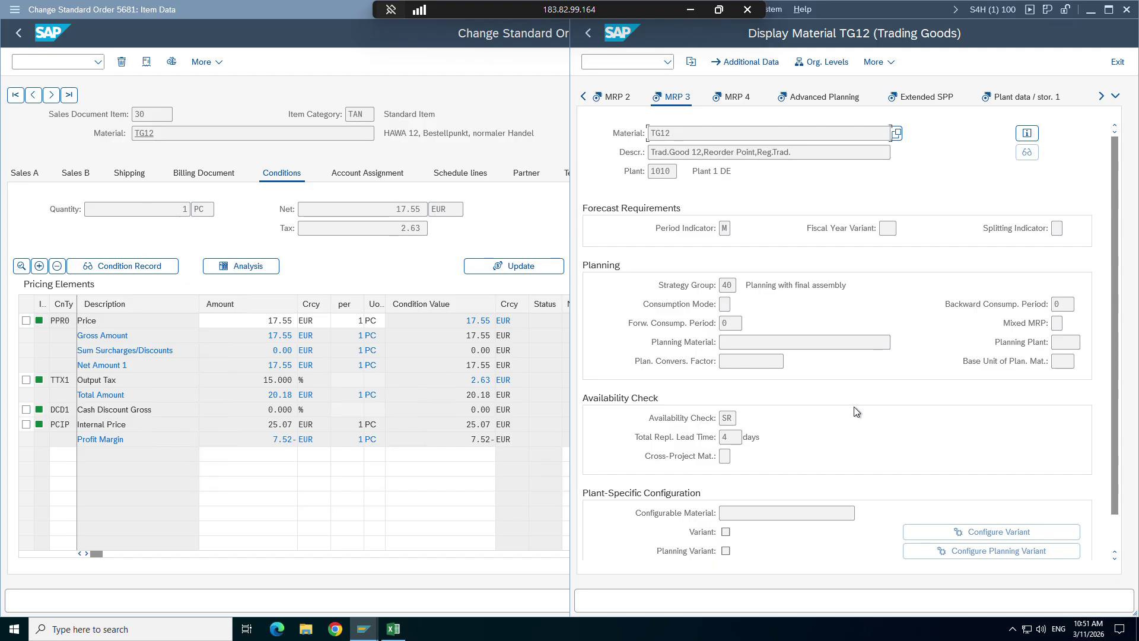
pyautogui.click(766, 340)
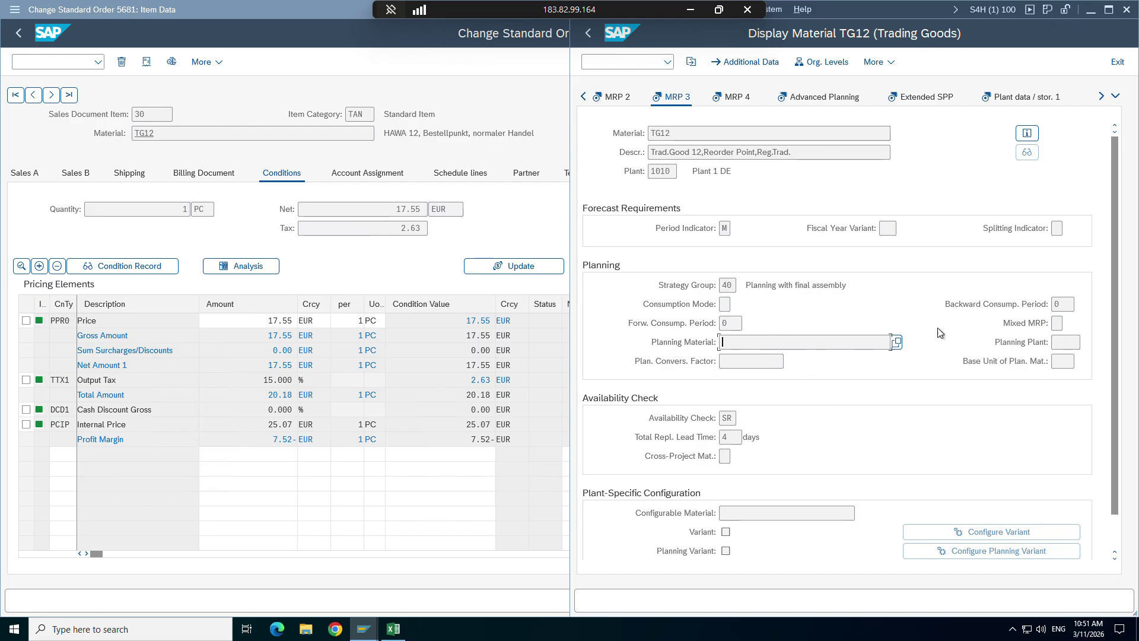
pyautogui.click(1058, 323)
pyautogui.click(727, 286)
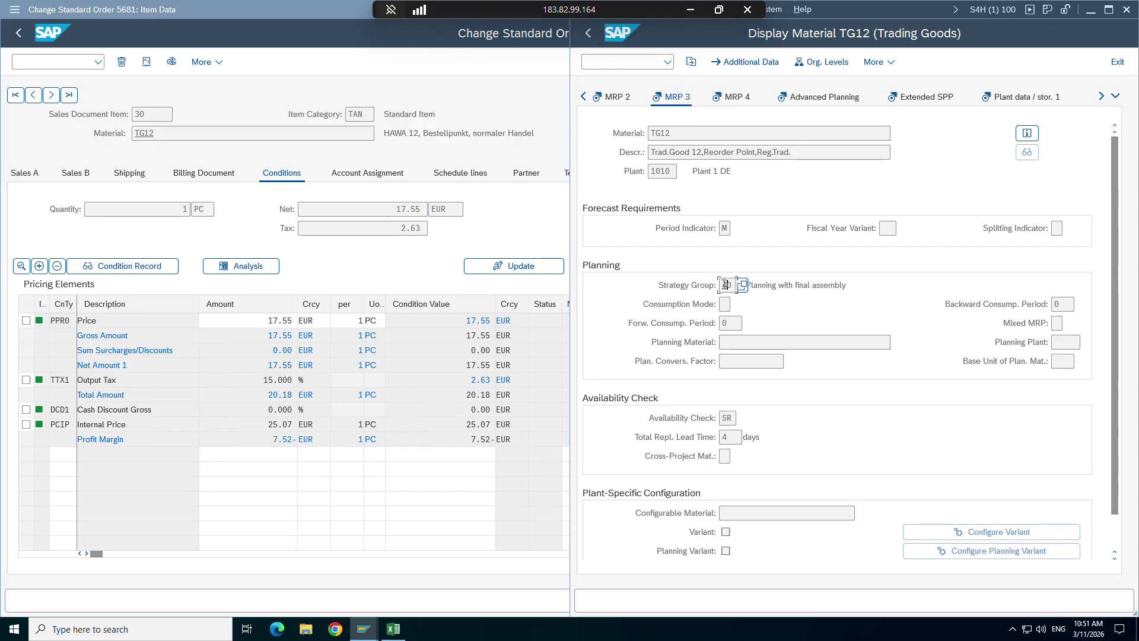
# Check TG12's total replenishment lead time and availability check setting in MRP 3
pyautogui.click(724, 436)
pyautogui.doubleClick(724, 436)
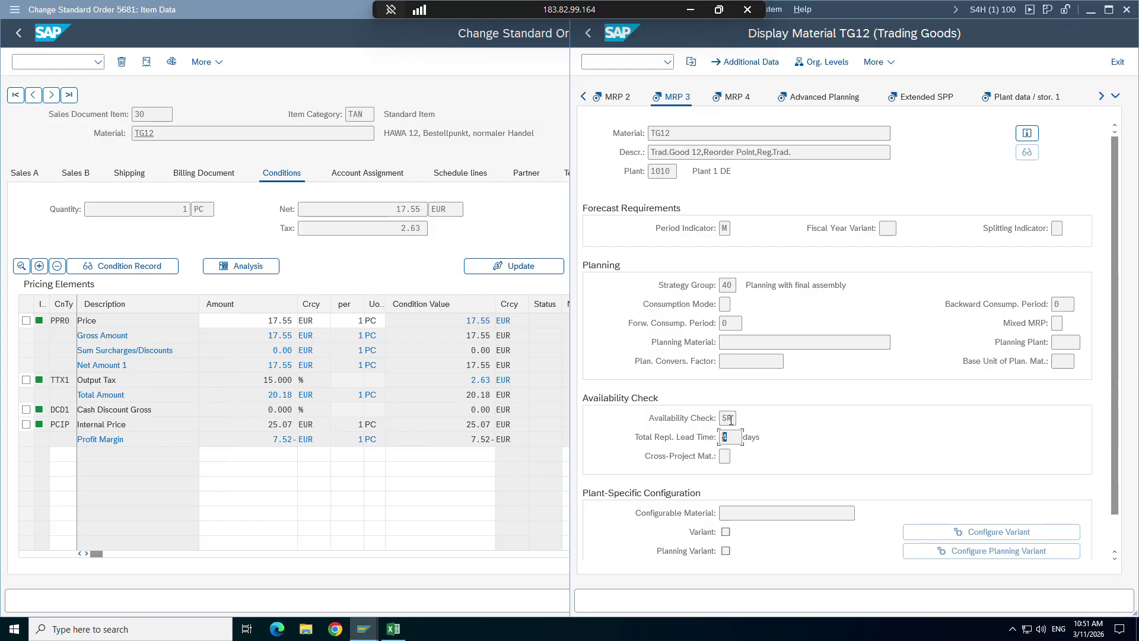
pyautogui.doubleClick(730, 419)
pyautogui.click(1057, 363)
# Switch to the Word document Till Class 5.docx and review the Material Master notes, from material types through the Sales Org Data 1 fields
pyautogui.click(690, 9)
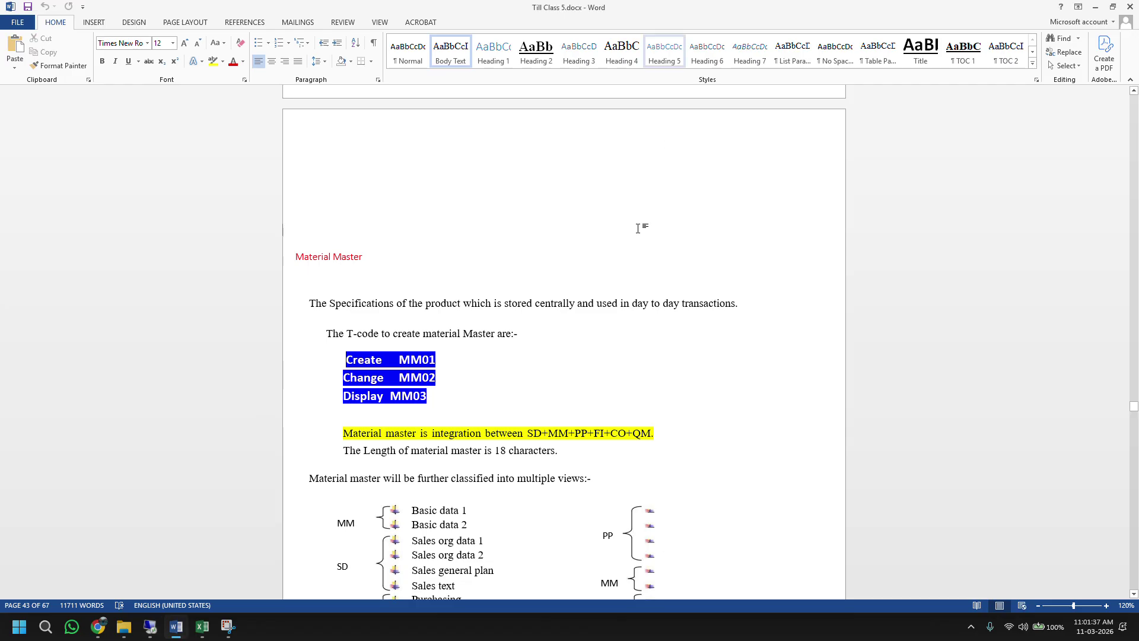
pyautogui.scroll(-15, 511, 447)
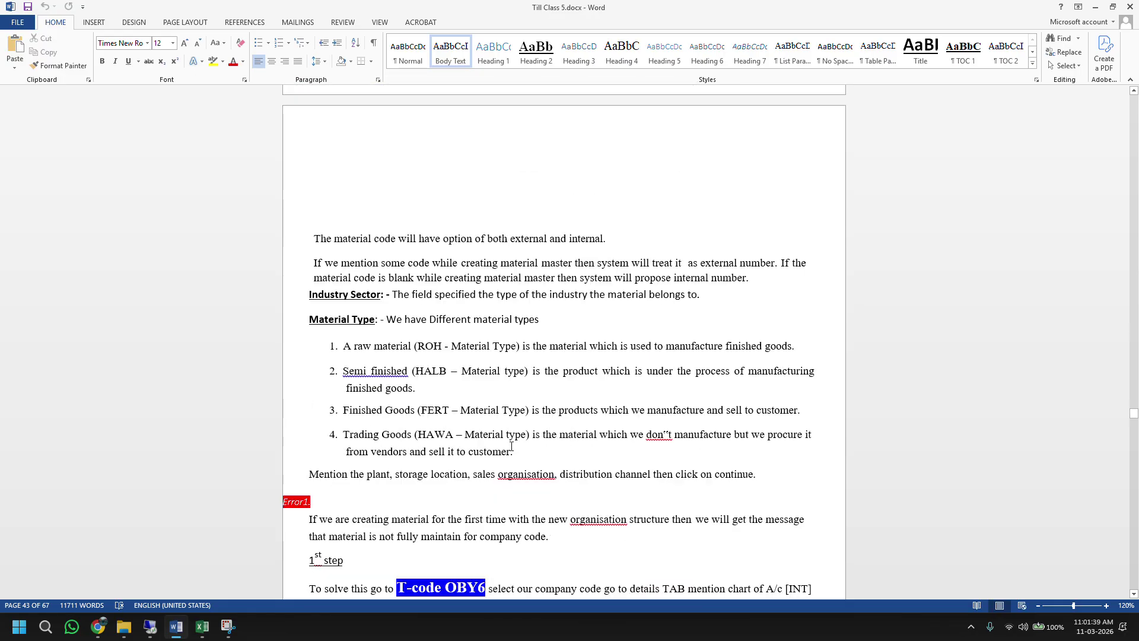
pyautogui.scroll(-13, 500, 446)
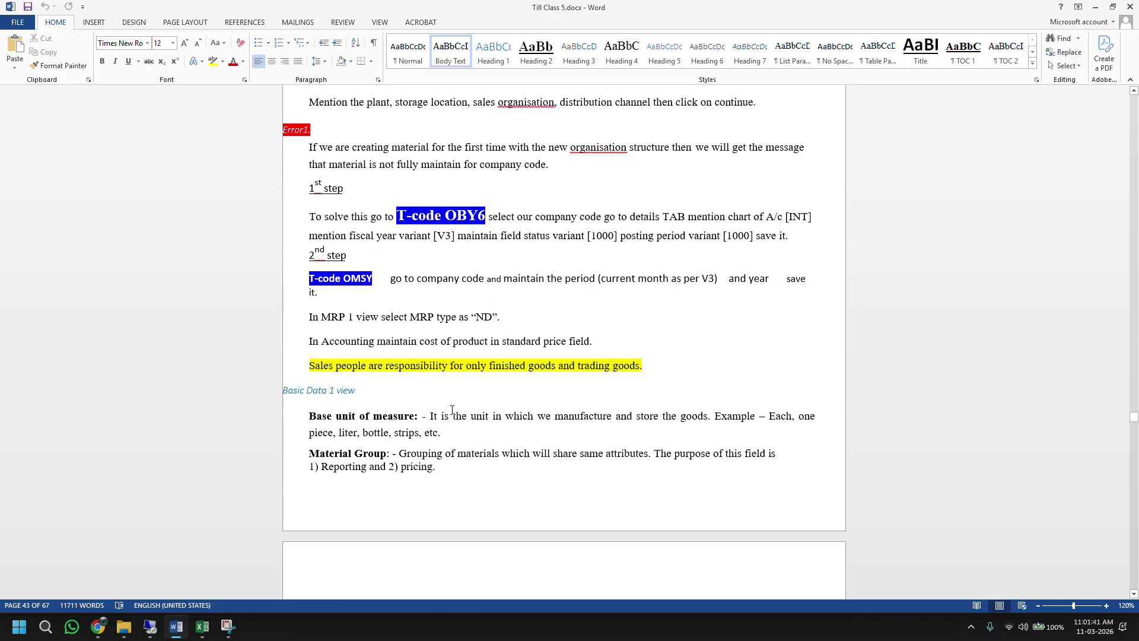
pyautogui.scroll(-8, 338, 306)
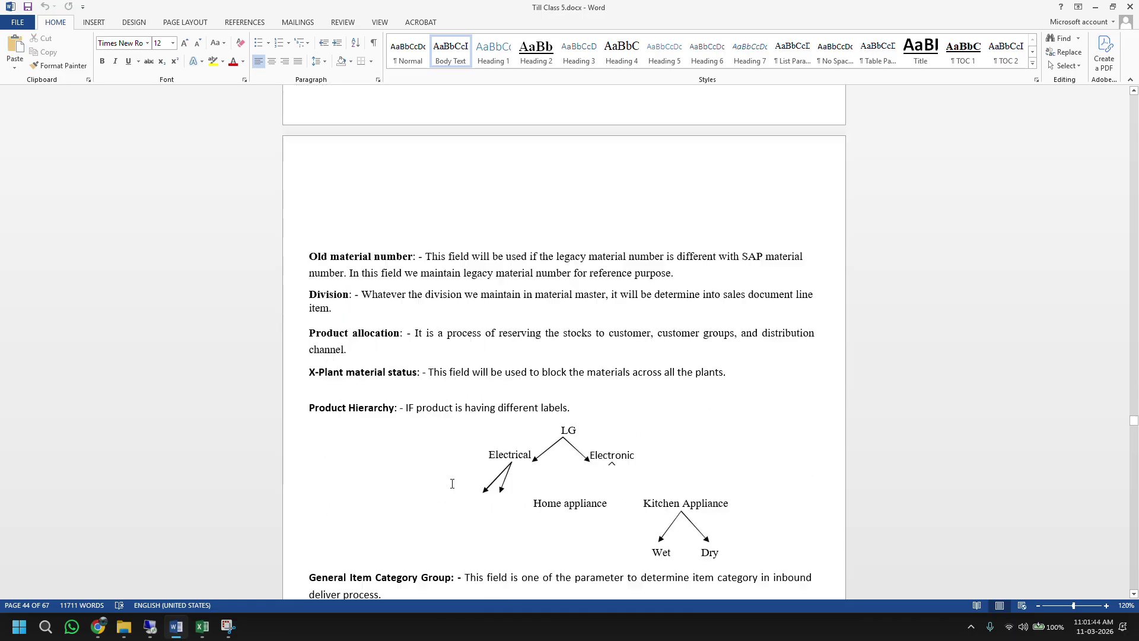
pyautogui.scroll(-4, 356, 338)
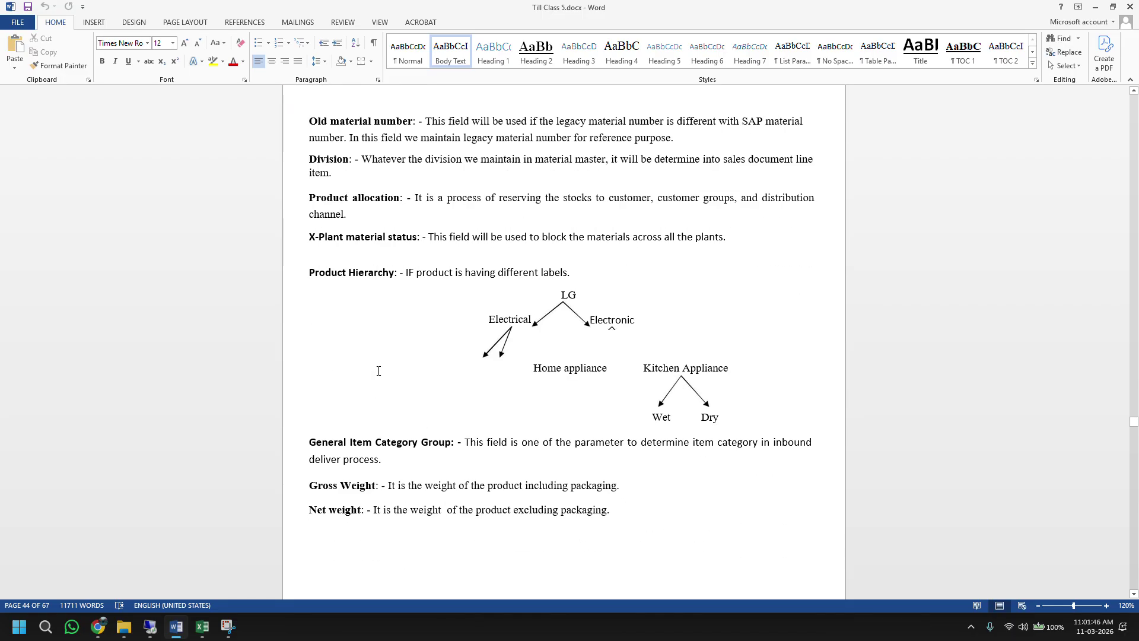
pyautogui.scroll(-20, 379, 371)
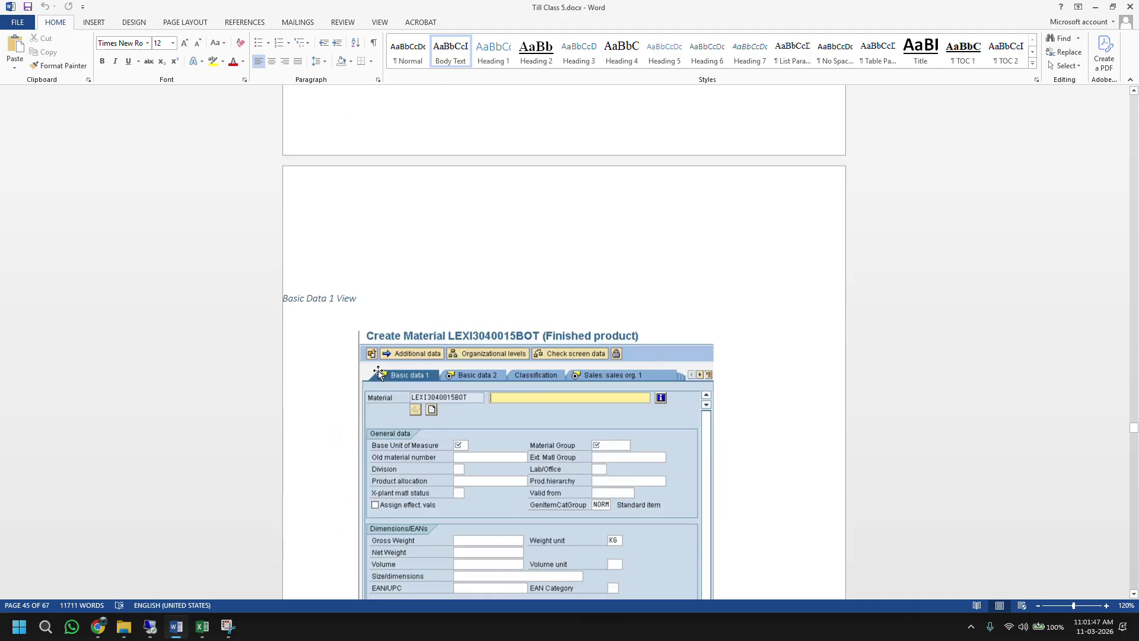
pyautogui.scroll(-20, 378, 372)
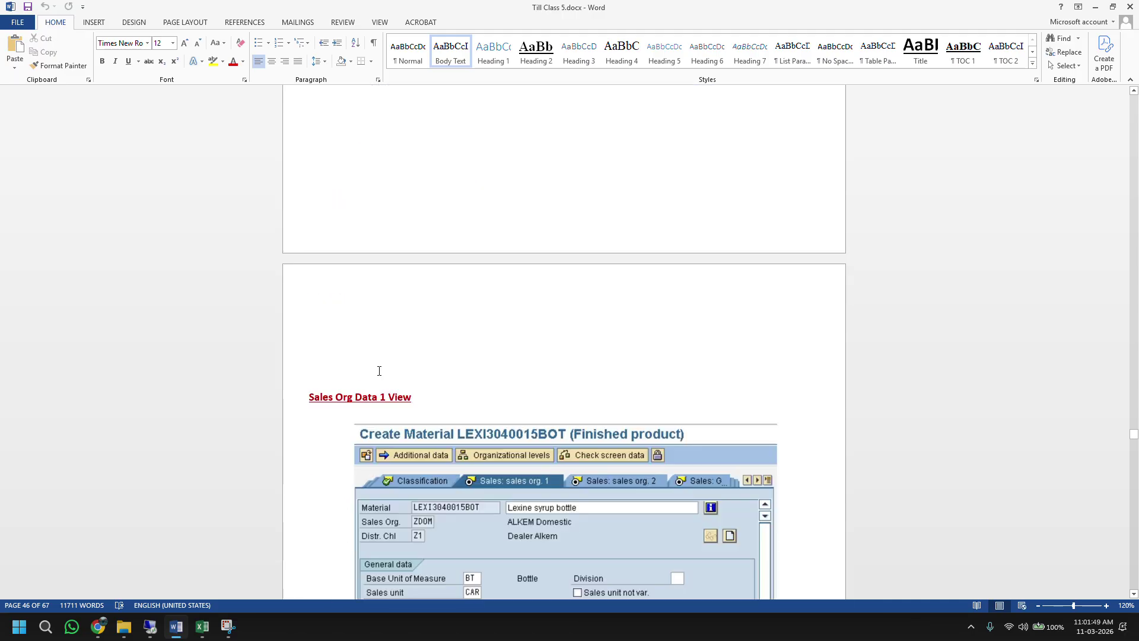
pyautogui.scroll(-20, 378, 372)
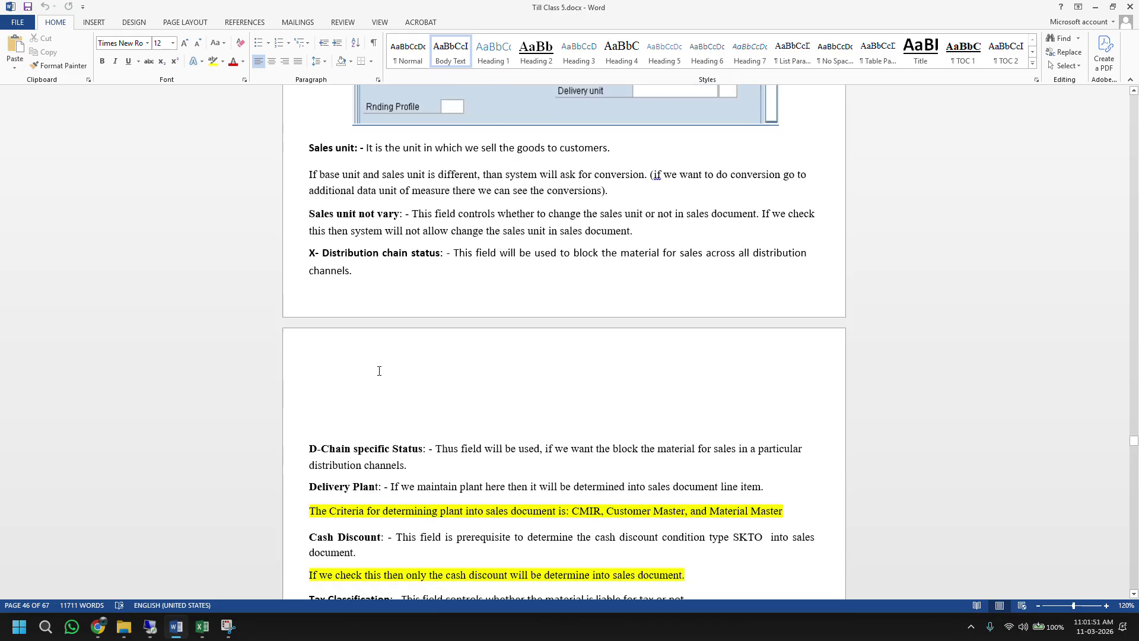
pyautogui.scroll(-3, 379, 371)
pyautogui.scroll(10, 379, 371)
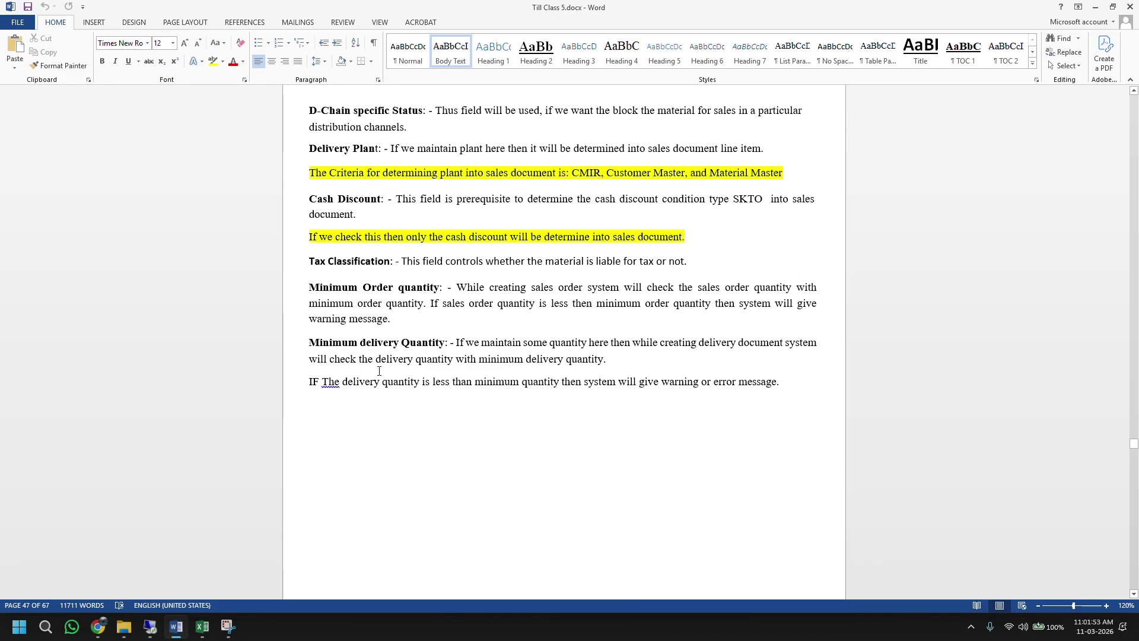